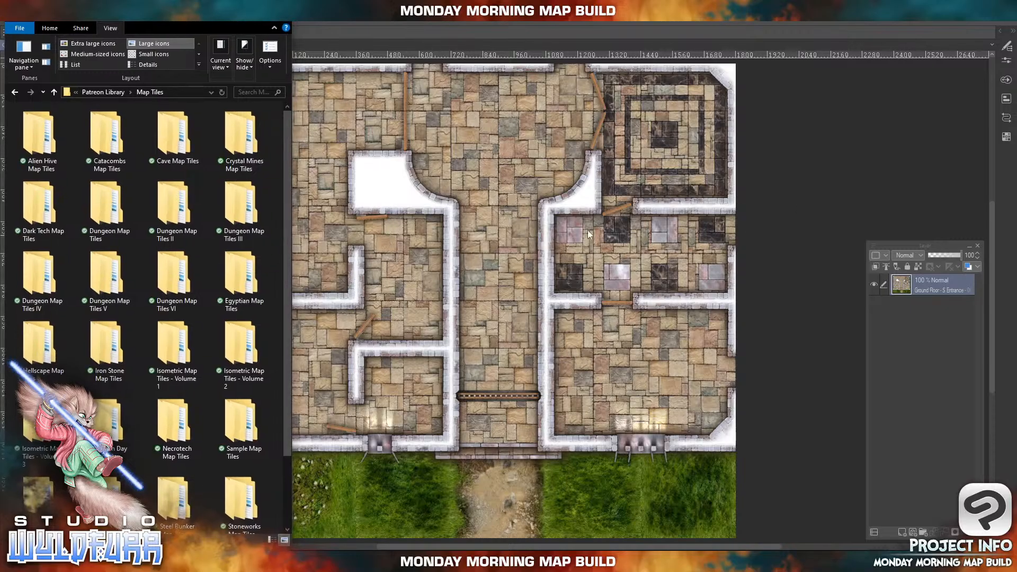
# - Switch from the file browser to Clip Studio Paint and display the grid over the map
pyautogui.click(422, 199)
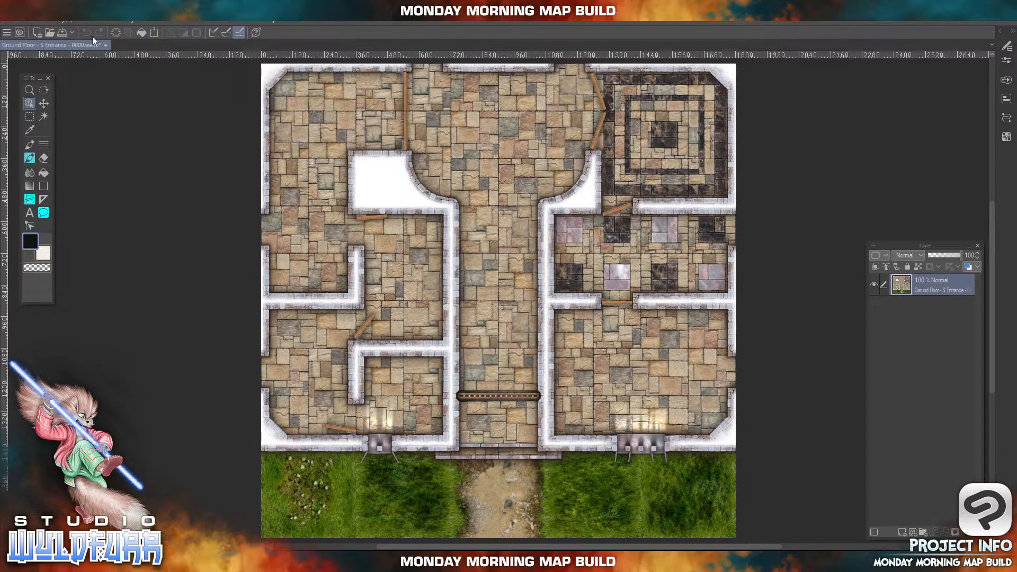
pyautogui.click(188, 23)
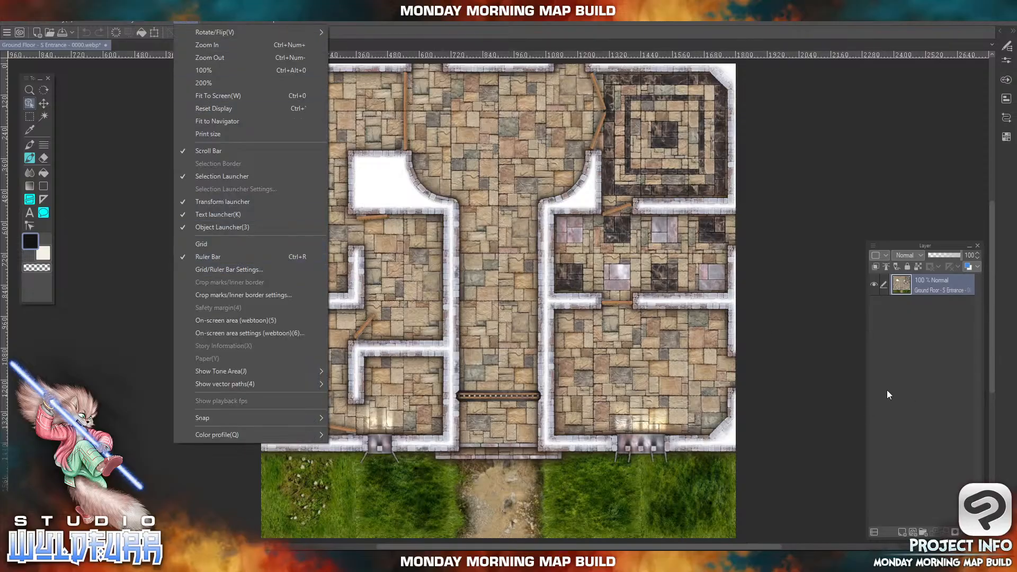
pyautogui.click(200, 244)
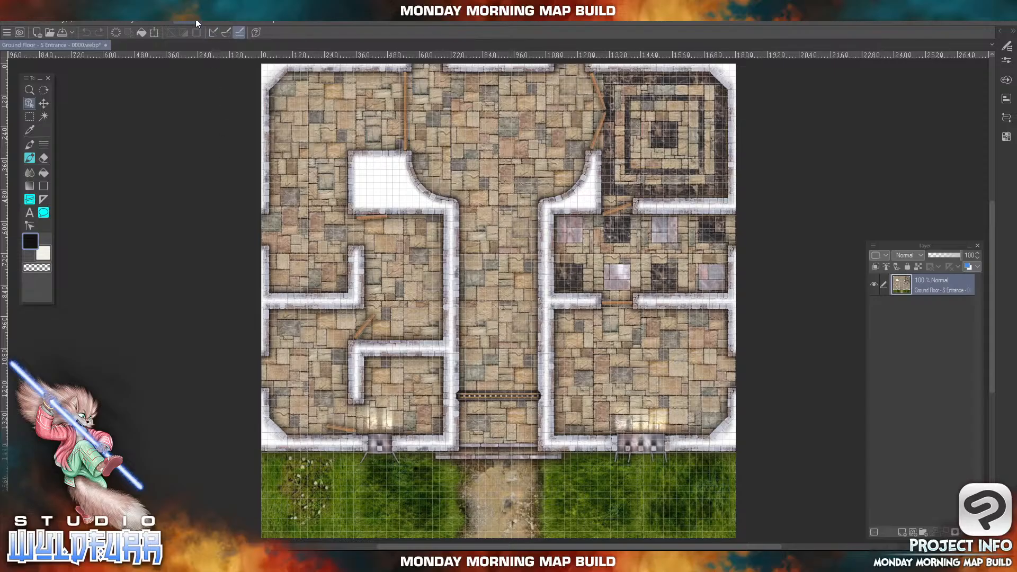
# - Configure the grid with a gap of 180 px and 1 division
pyautogui.click(181, 19)
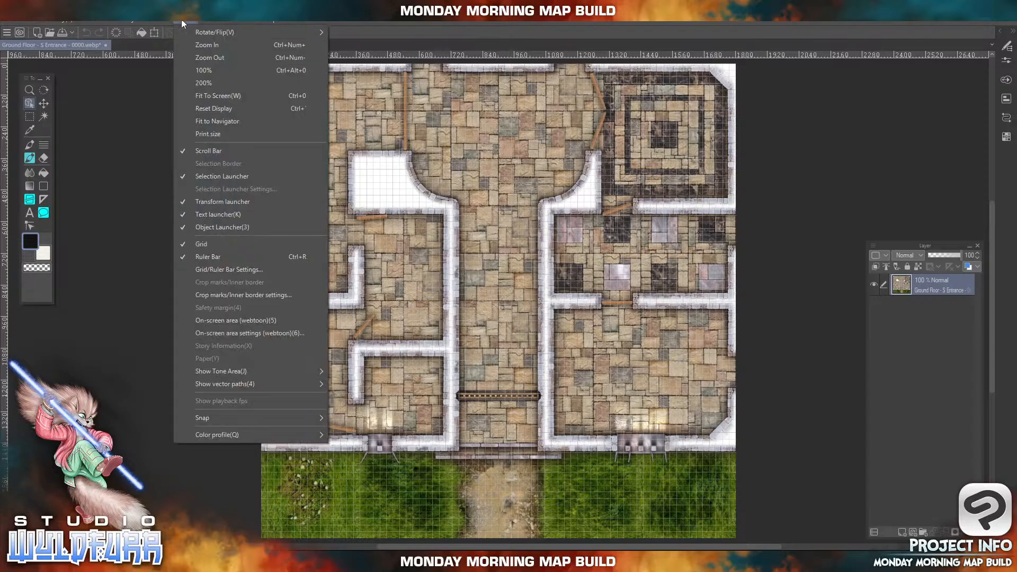
pyautogui.click(208, 271)
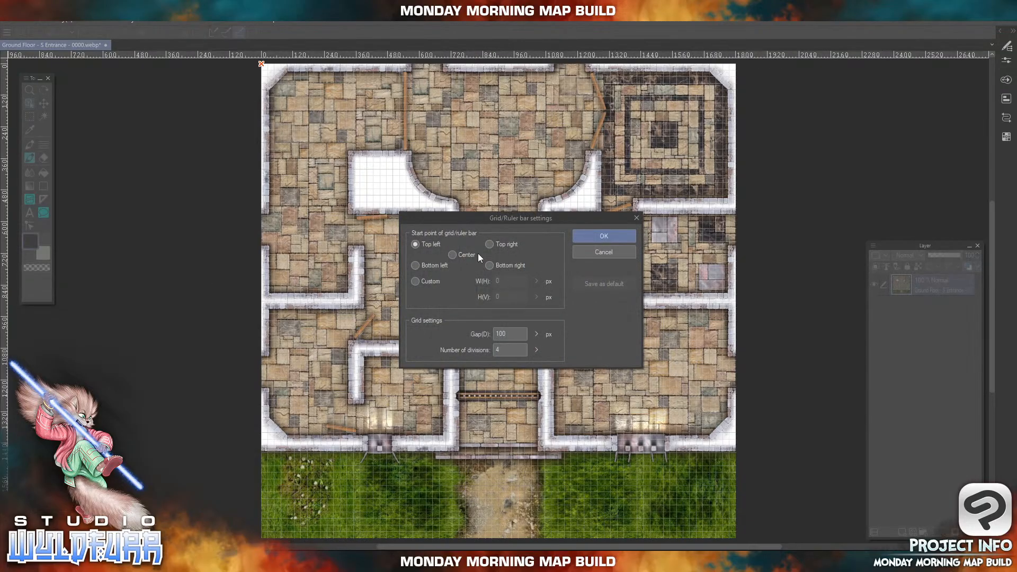
pyautogui.click(510, 334)
pyautogui.press('BackSpace')
pyautogui.press('BackSpace')
pyautogui.press('BackSpace')
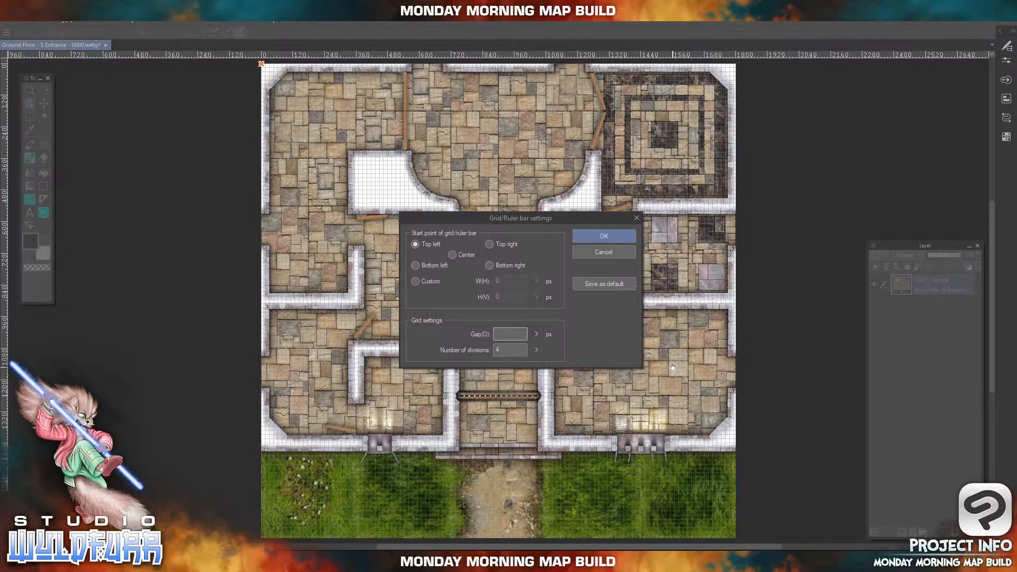
pyautogui.write('180')
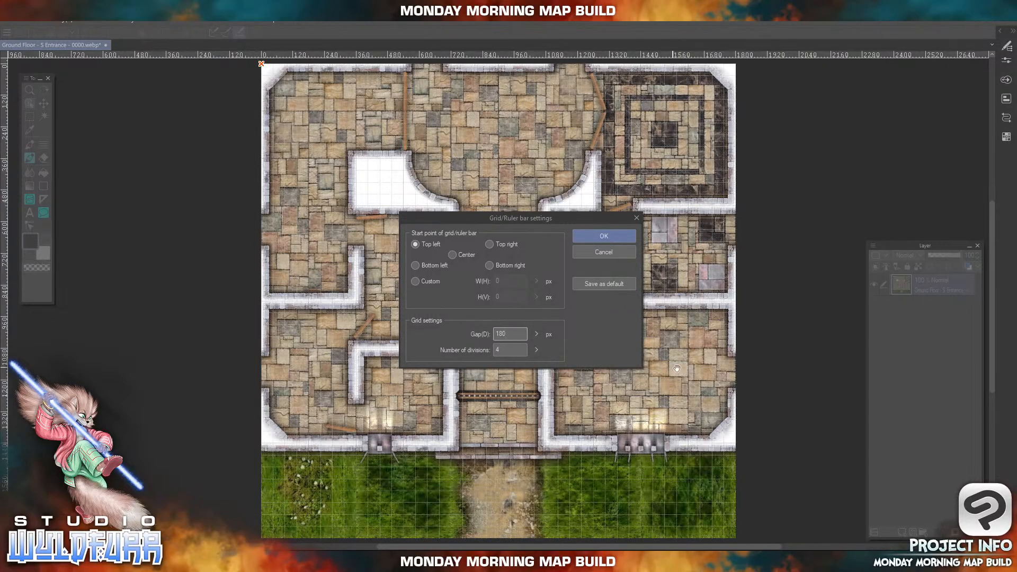
pyautogui.click(537, 350)
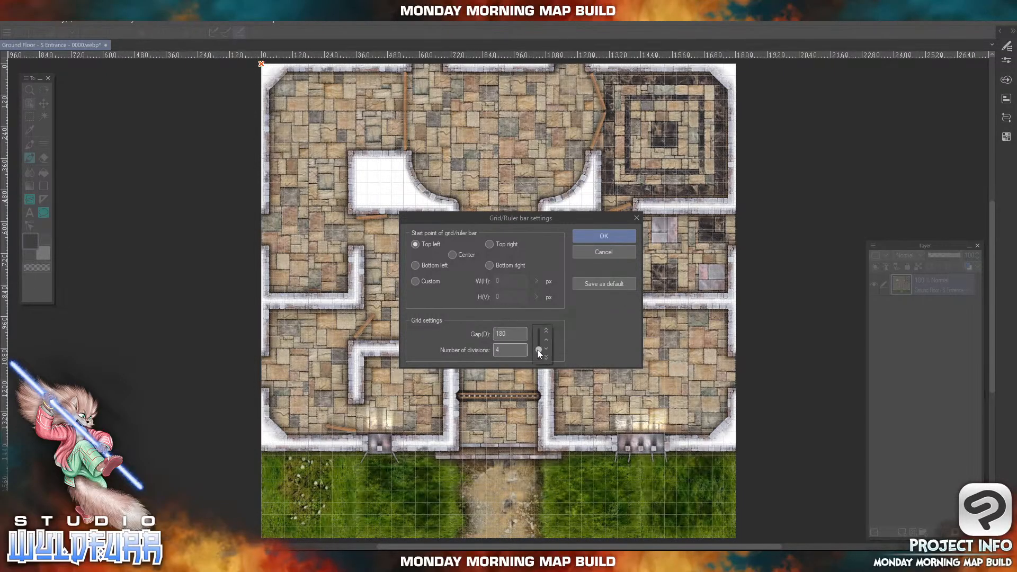
pyautogui.click(546, 356)
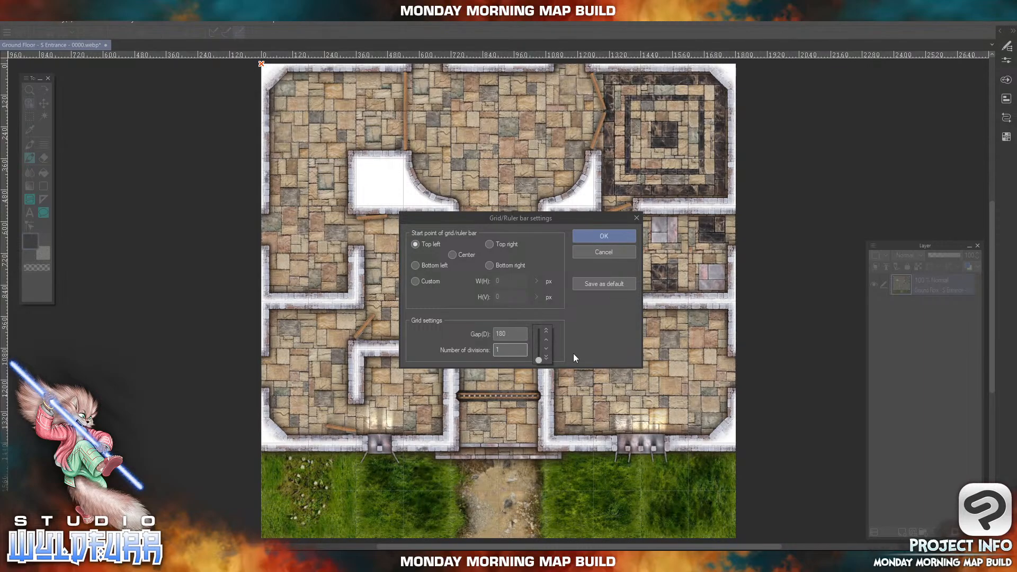
pyautogui.click(616, 230)
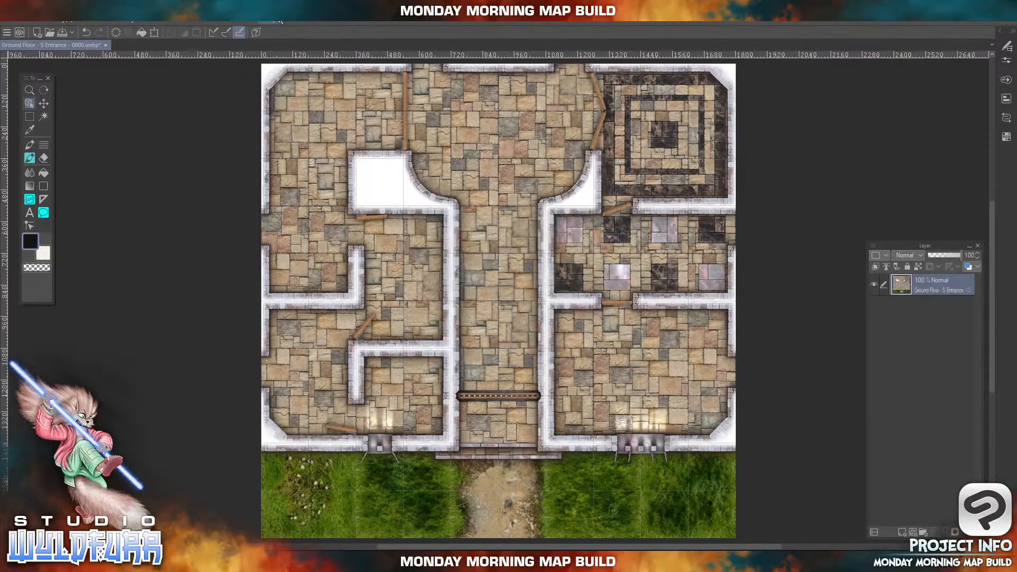
# - Examine the map's rooms, walls, entrance and grounds at 100% zoom against the grid
pyautogui.click(181, 22)
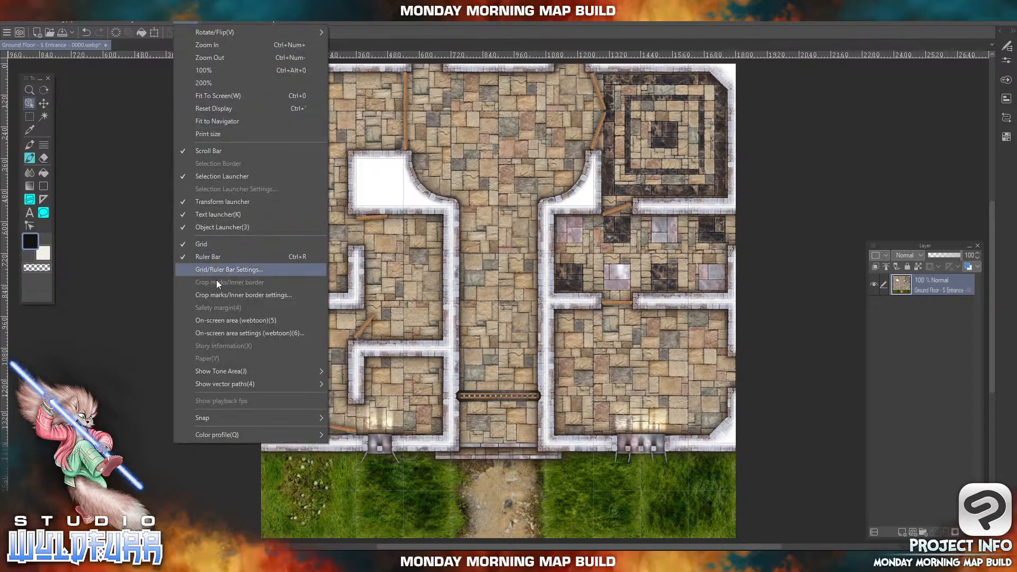
pyautogui.click(211, 73)
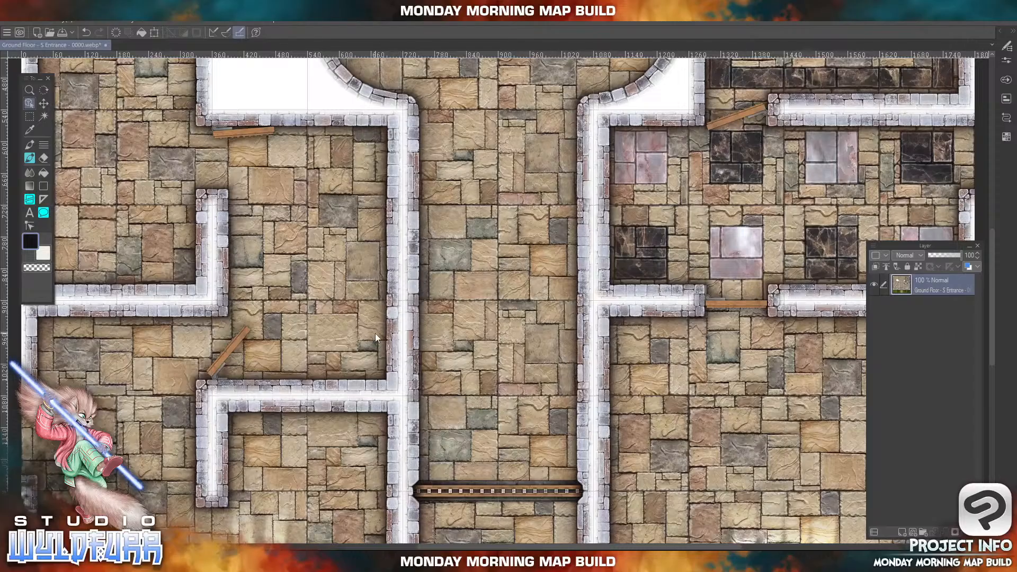
pyautogui.moveTo(349, 453); pyautogui.dragTo(588, 252)
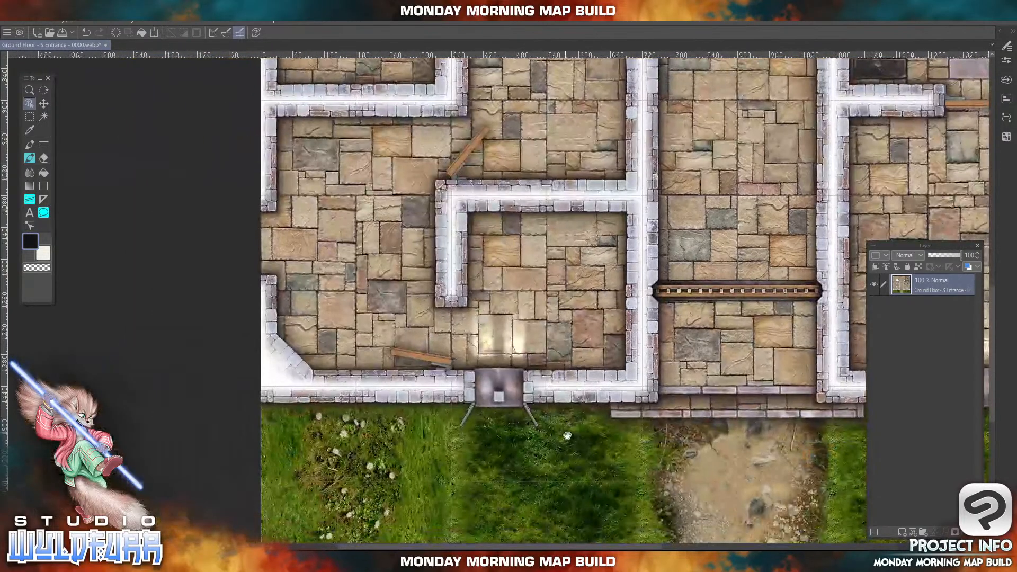
pyautogui.moveTo(567, 435); pyautogui.dragTo(224, 388)
pyautogui.moveTo(445, 410); pyautogui.dragTo(591, 395)
pyautogui.moveTo(833, 421); pyautogui.dragTo(666, 442)
pyautogui.moveTo(622, 380); pyautogui.dragTo(579, 344)
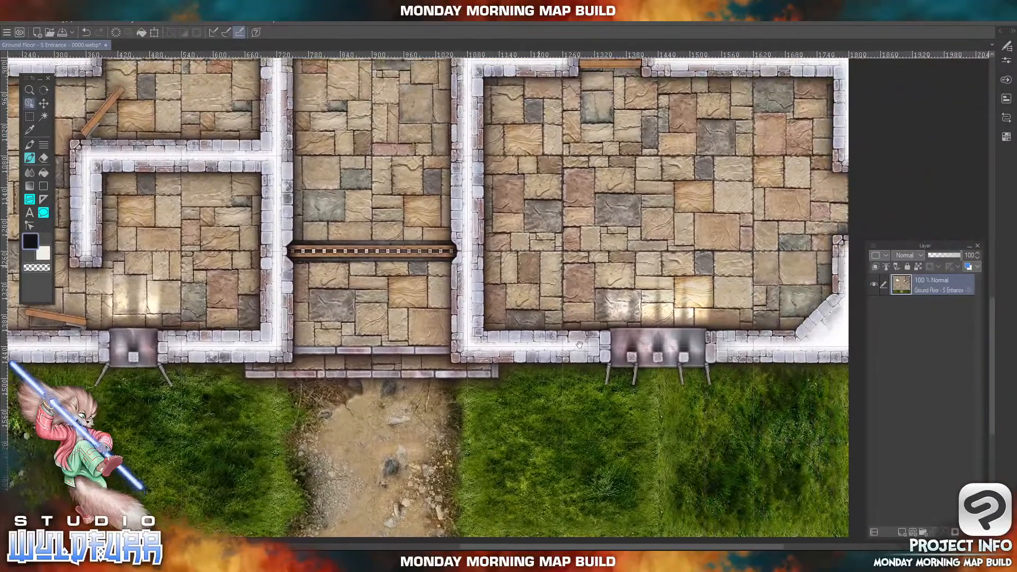
pyautogui.moveTo(538, 268); pyautogui.dragTo(613, 407)
pyautogui.moveTo(653, 318); pyautogui.dragTo(519, 406)
pyautogui.moveTo(569, 290); pyautogui.dragTo(642, 232)
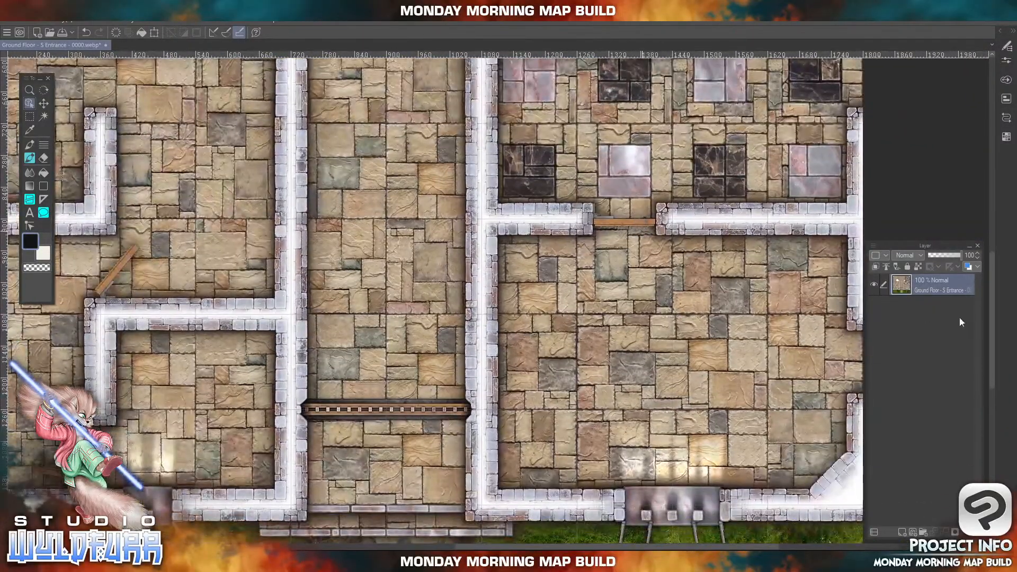
# - Hide the reference map layer and create four layer folders above it
pyautogui.click(874, 286)
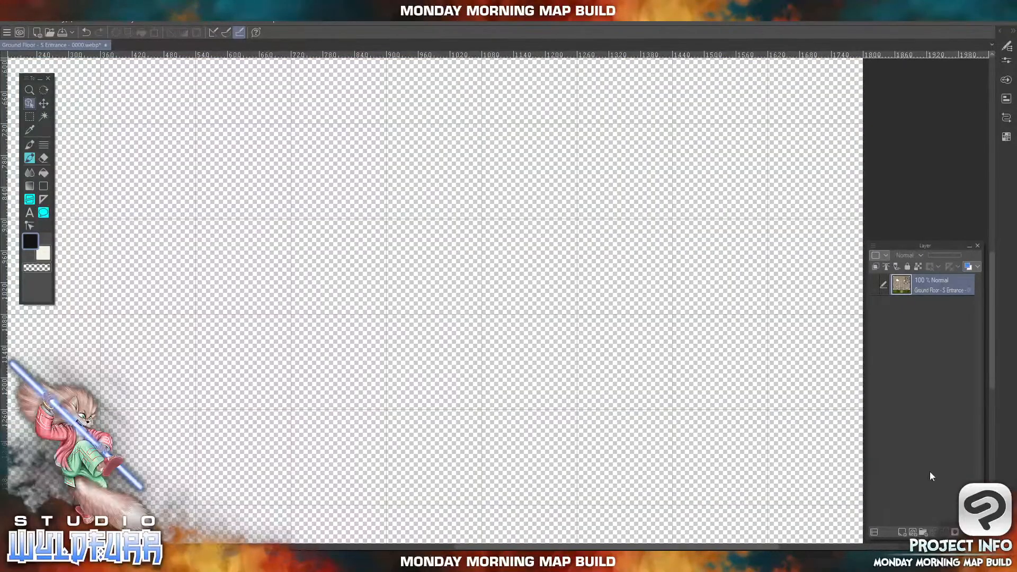
pyautogui.click(923, 531)
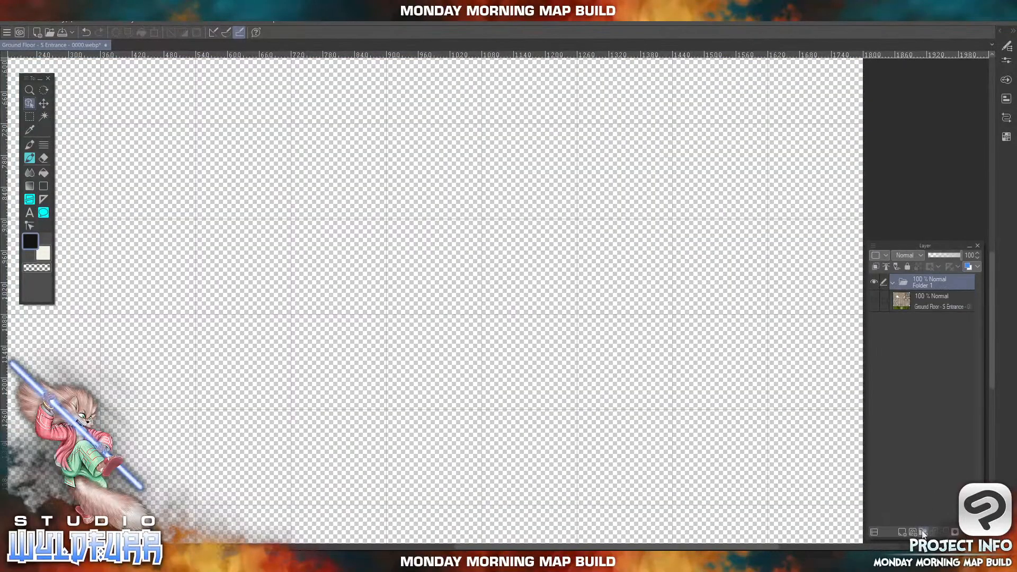
pyautogui.click(920, 530)
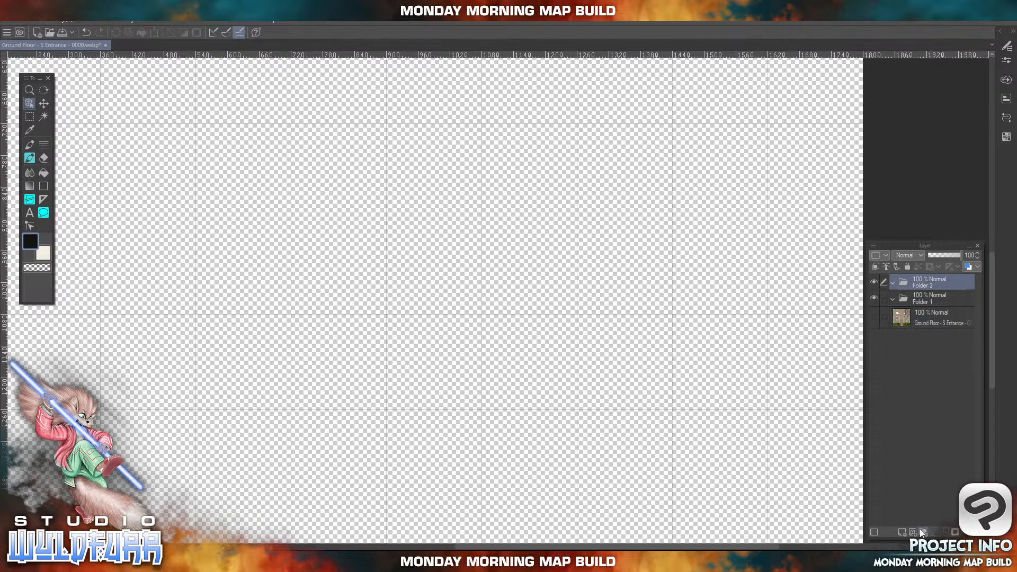
pyautogui.click(919, 530)
pyautogui.click(920, 529)
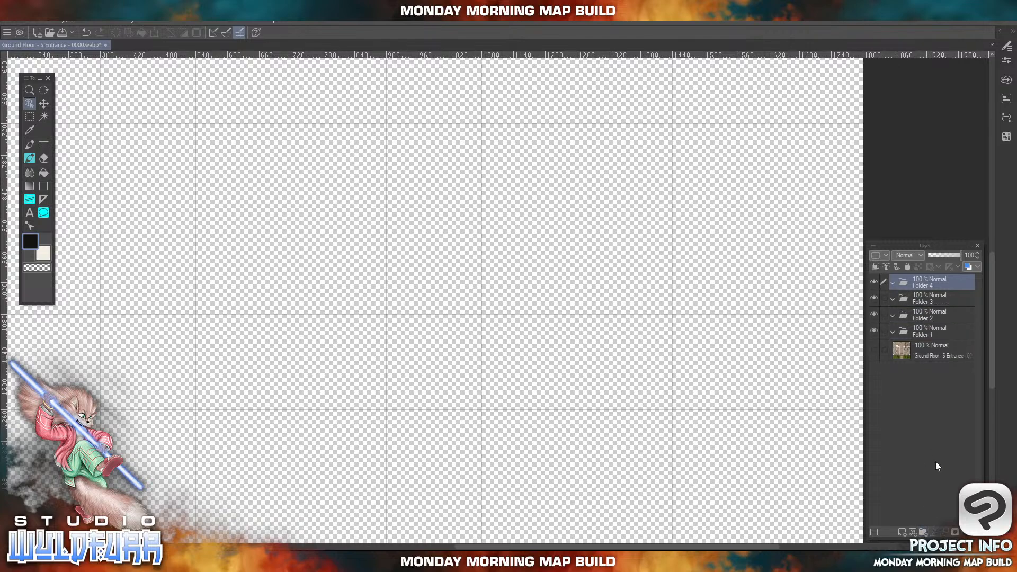
# - Rename the topmost folder Features and the one below it Walls
pyautogui.doubleClick(922, 285)
pyautogui.write('Features')
pyautogui.press('Return')
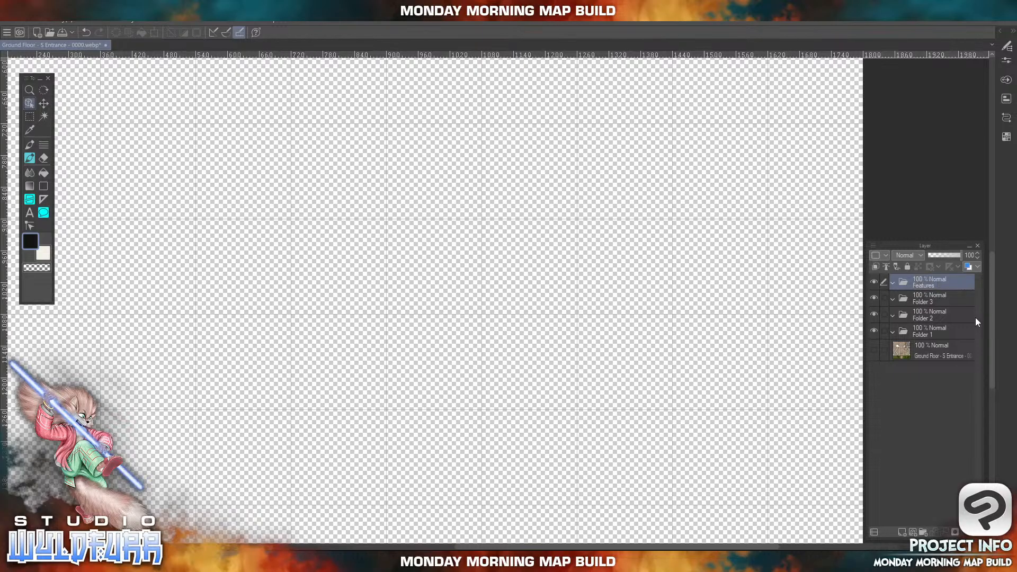
pyautogui.doubleClick(923, 301)
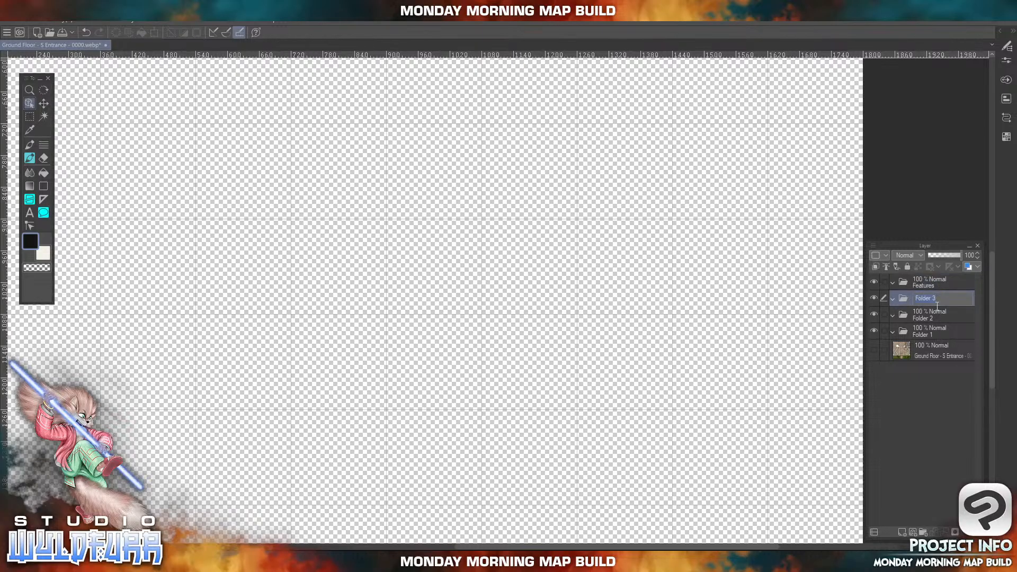
pyautogui.write('Walls')
pyautogui.press('Return')
# - Rename the two remaining folders Floor and Ground, with Ground as the lowest
pyautogui.doubleClick(923, 316)
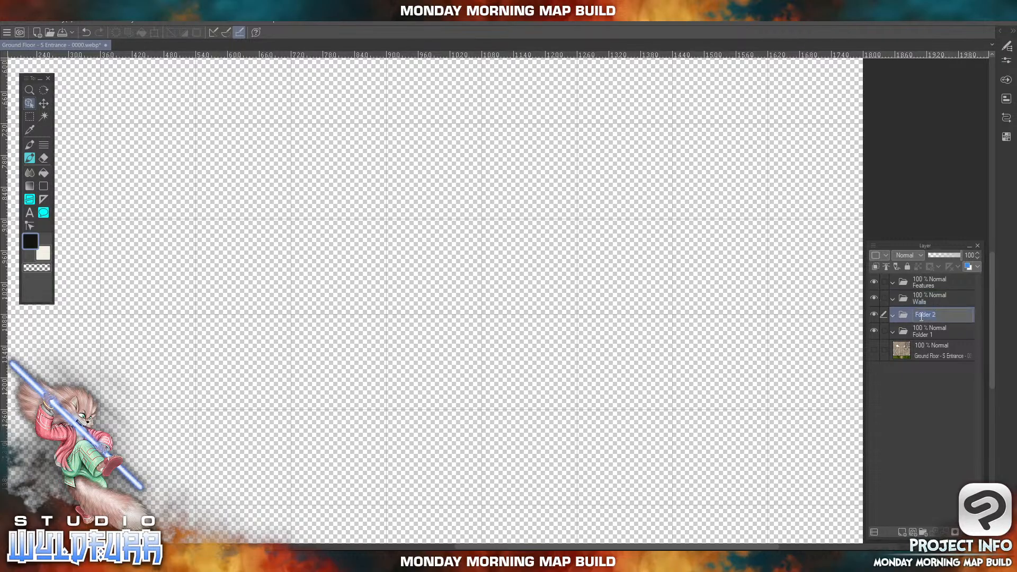
pyautogui.write('Floor')
pyautogui.press('Return')
pyautogui.doubleClick(920, 332)
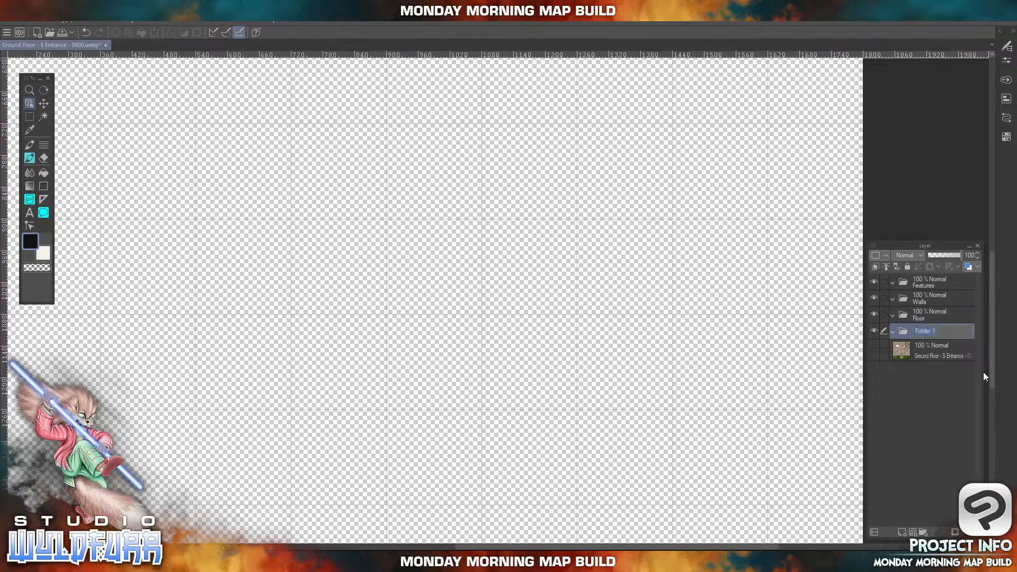
pyautogui.write('Ground')
pyautogui.press('Return')
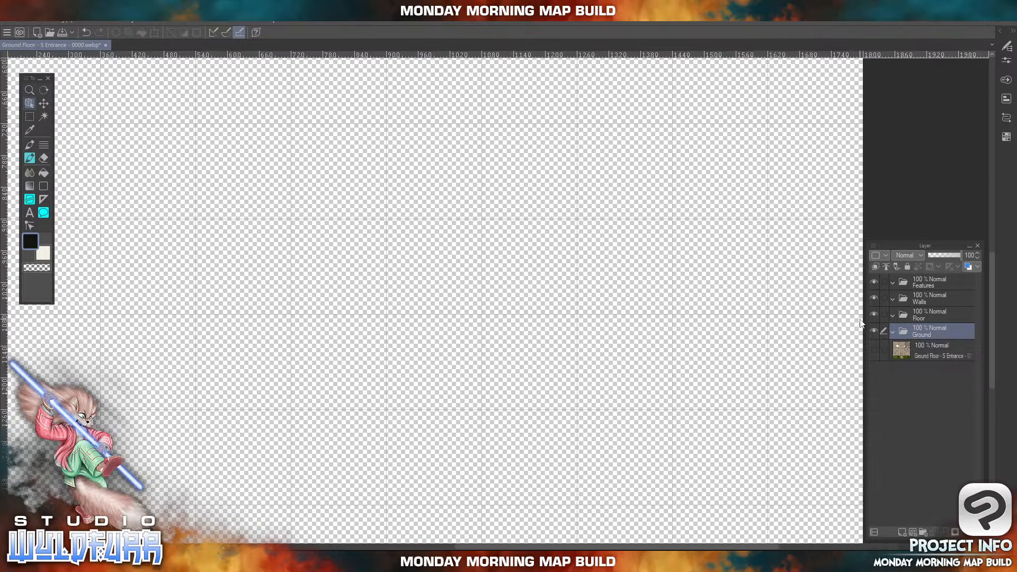
# - Show the reference map briefly to examine the grass and dirt path outside the entrance, and hide it again
pyautogui.click(872, 351)
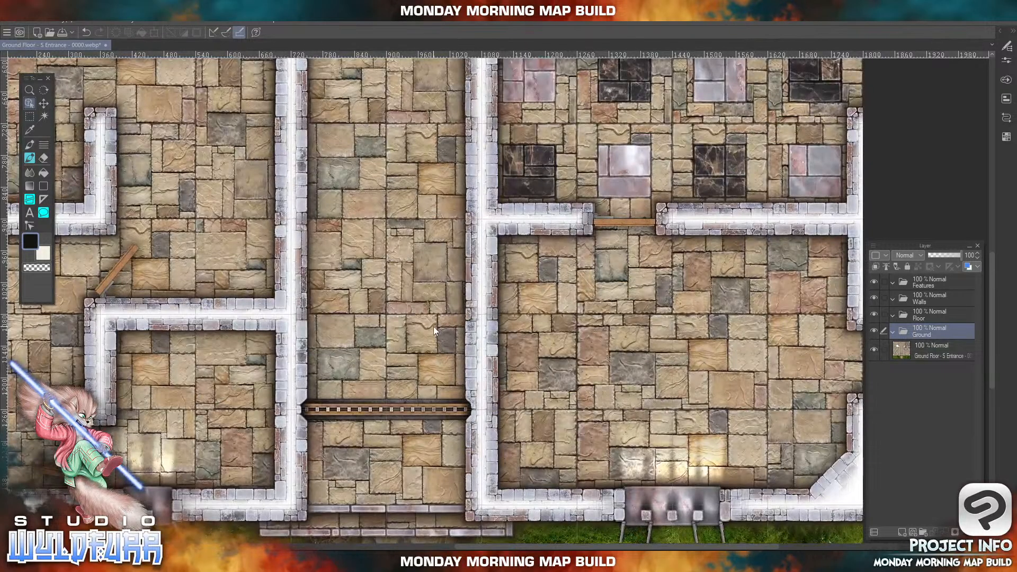
pyautogui.scroll(-5, 421, 444)
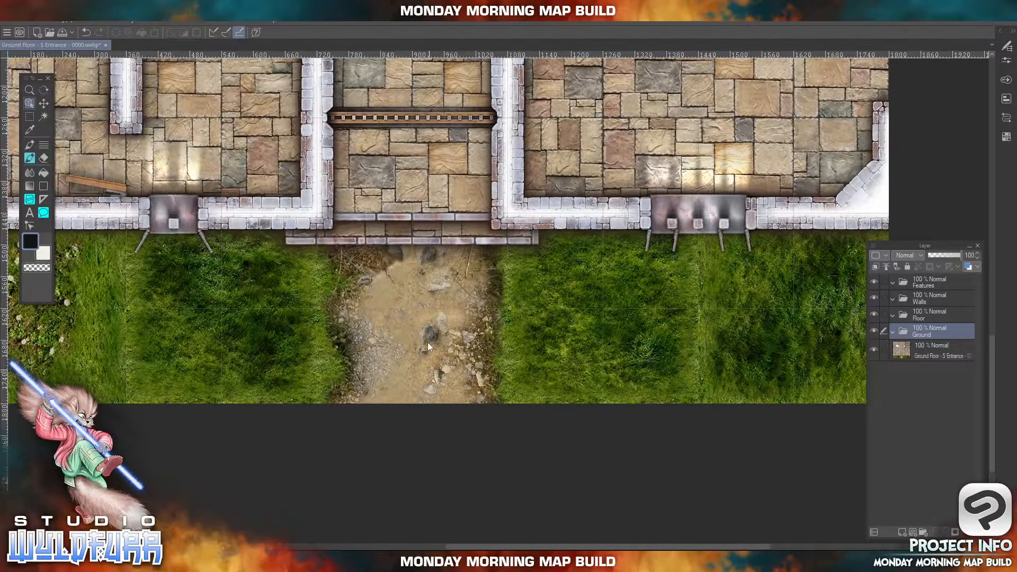
pyautogui.moveTo(362, 136); pyautogui.dragTo(451, 355)
pyautogui.moveTo(541, 413); pyautogui.dragTo(504, 256)
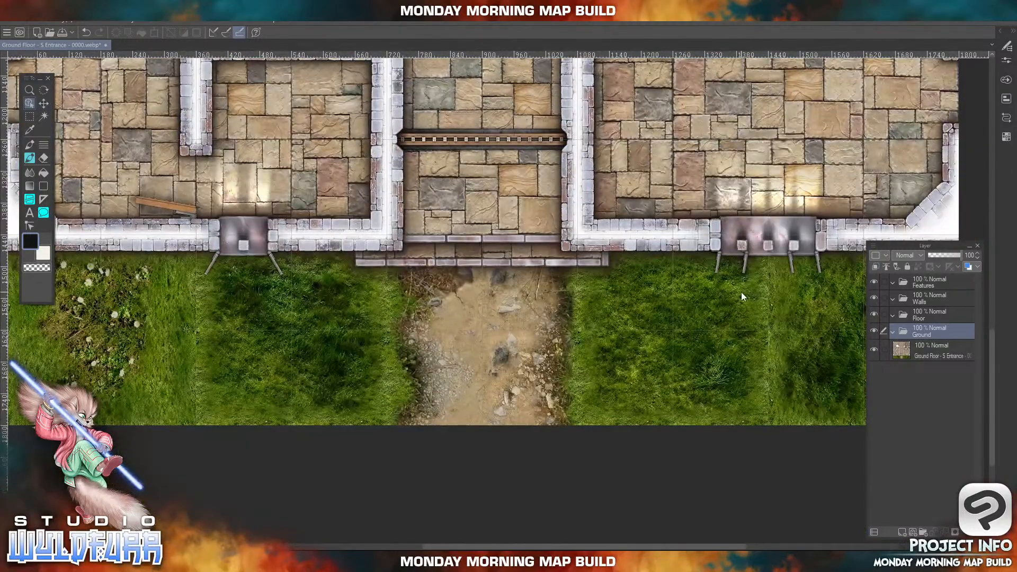
pyautogui.click(874, 350)
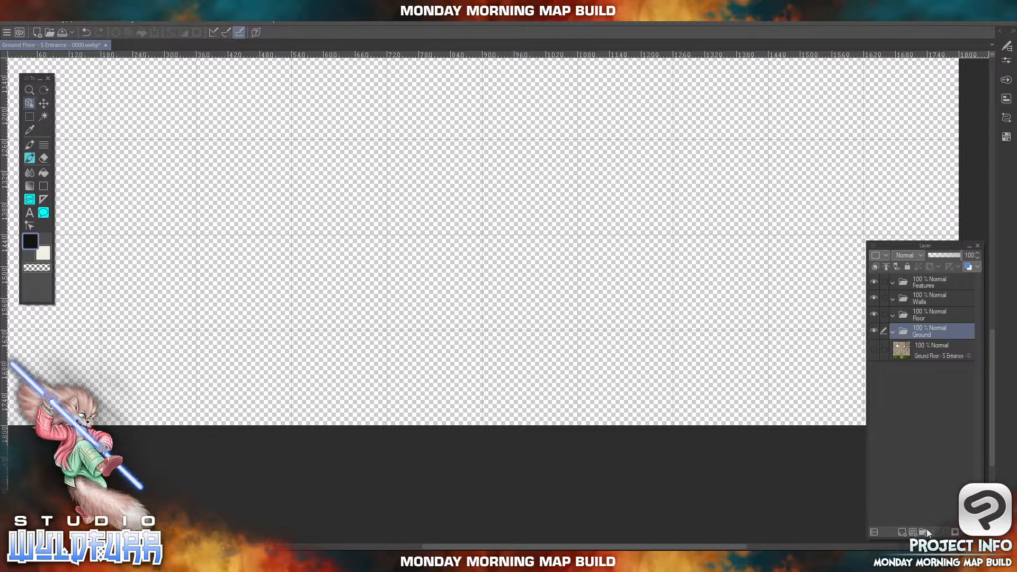
# - Add a new layer inside the Ground folder and set the background colour to light grey-green D6DBD4
pyautogui.click(902, 532)
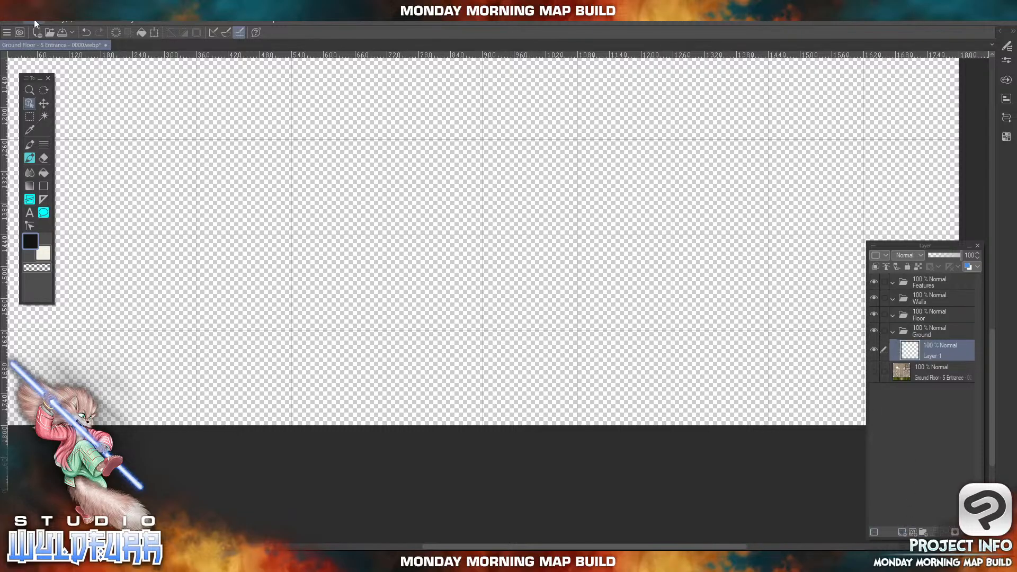
pyautogui.click(45, 249)
pyautogui.click(45, 253)
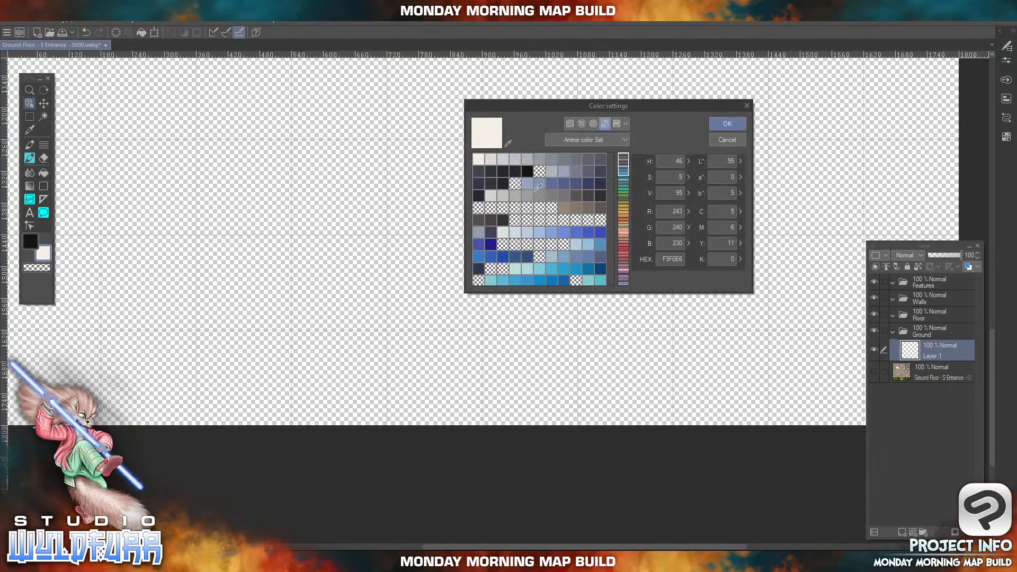
pyautogui.click(495, 155)
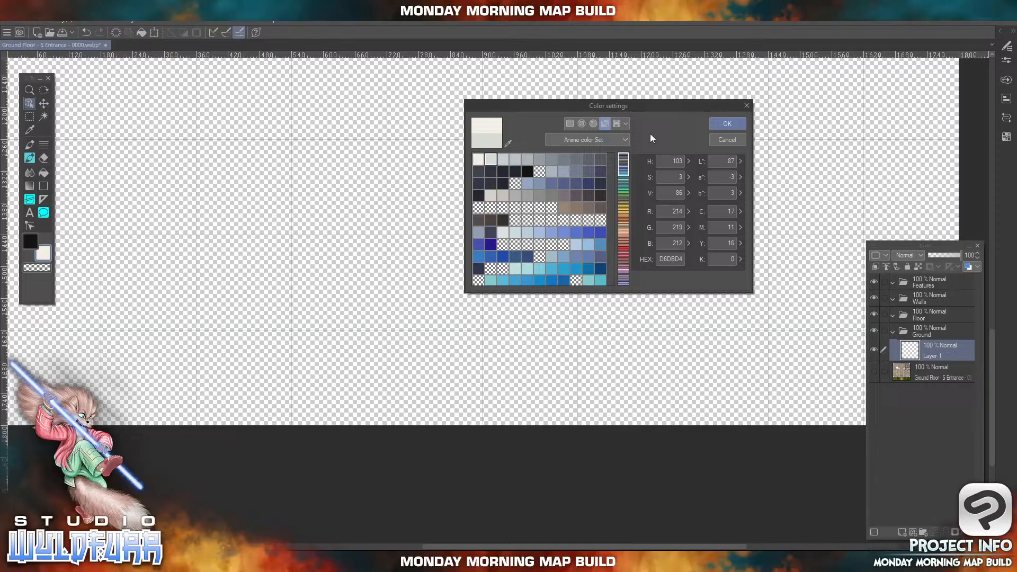
pyautogui.click(727, 124)
# - Fill the new layer with the light grey-green and move it out of the Ground folder, directly above the reference map
pyautogui.click(36, 21)
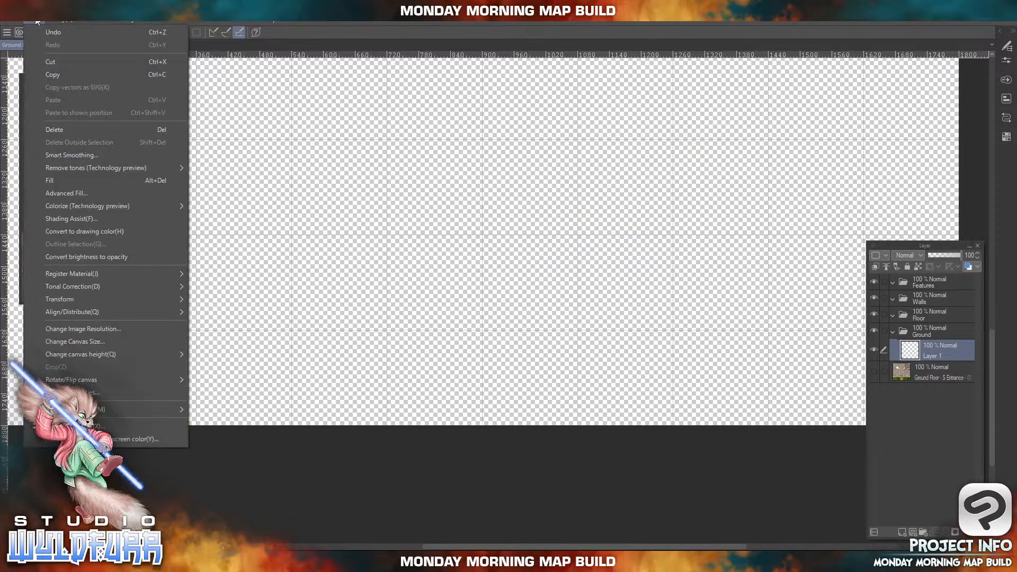
pyautogui.click(70, 183)
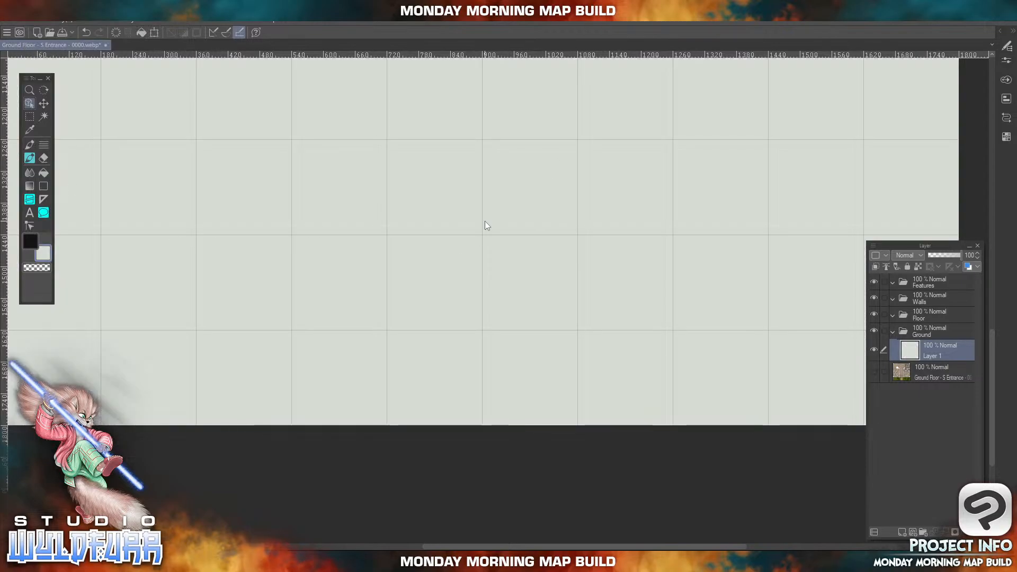
pyautogui.moveTo(919, 350)
pyautogui.mouseDown()
pyautogui.moveTo(921, 331)
pyautogui.moveTo(903, 361)
pyautogui.moveTo(922, 363)
pyautogui.mouseUp()
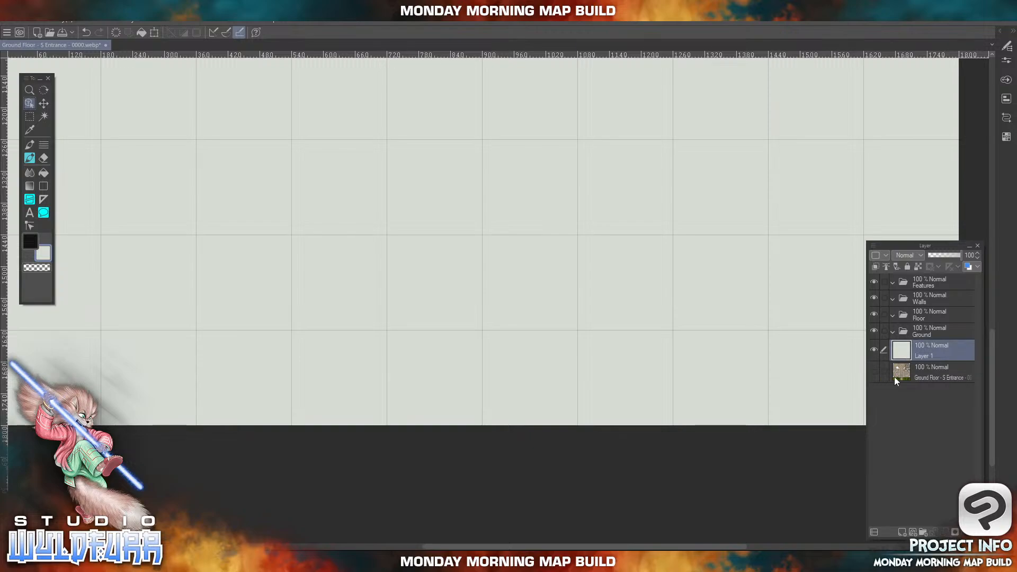
pyautogui.moveTo(168, 165); pyautogui.dragTo(217, 223)
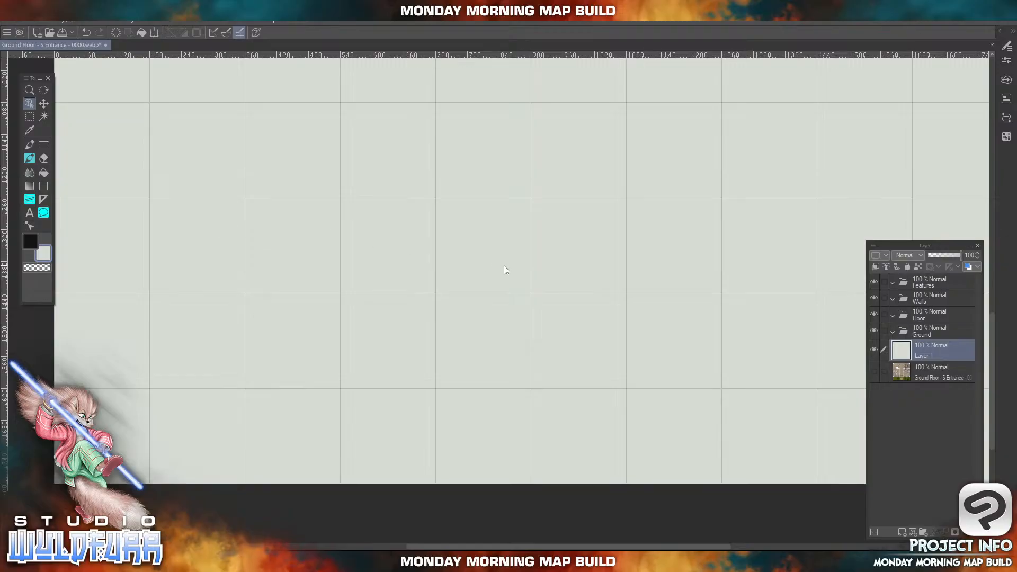
# - Switch to File Explorer, open the Standard Edition folder of Dungeon Map Tiles VI and briefly look through its Brickwork Floor tiles
pyautogui.click(234, 558)
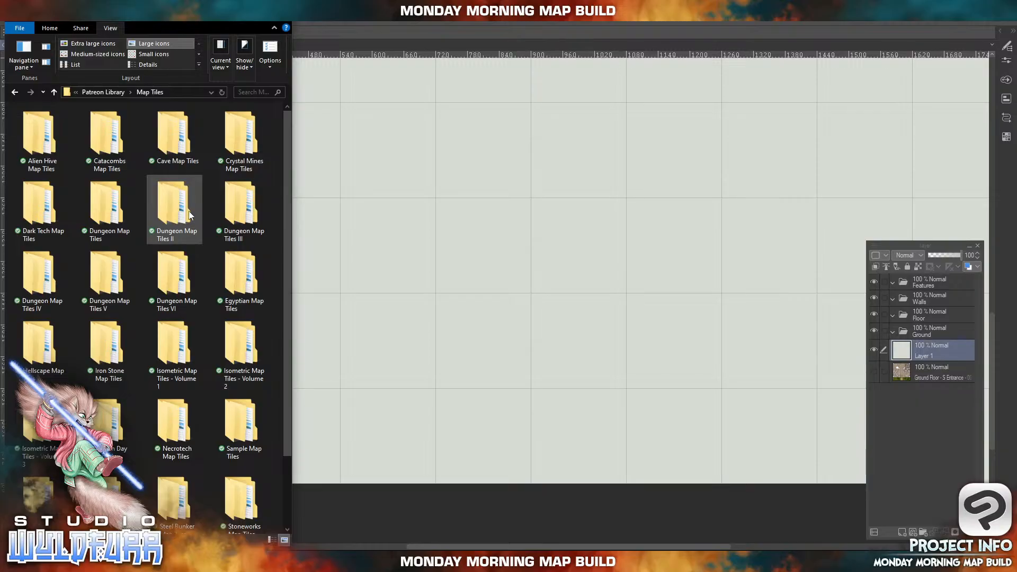
pyautogui.doubleClick(164, 281)
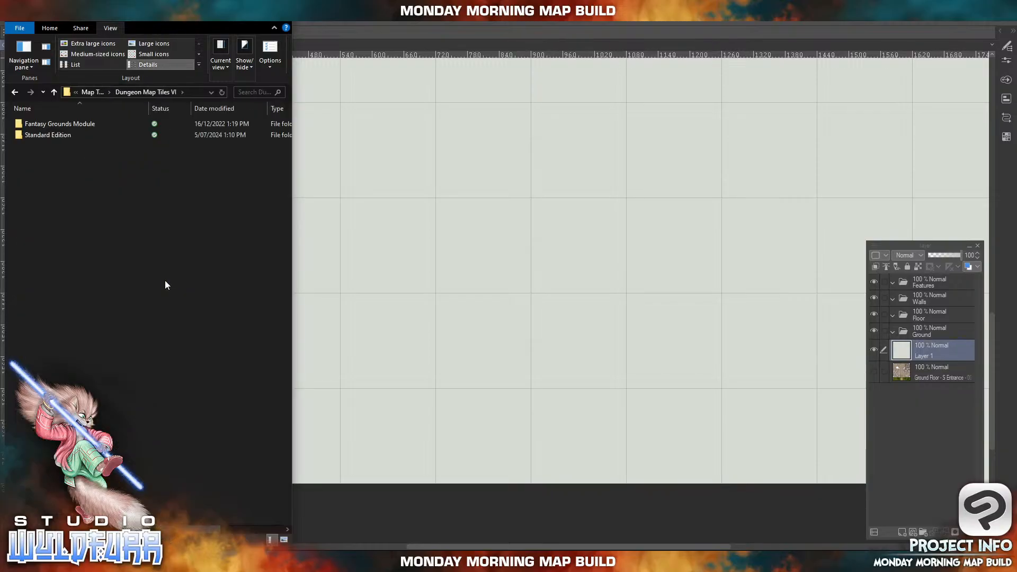
pyautogui.doubleClick(37, 135)
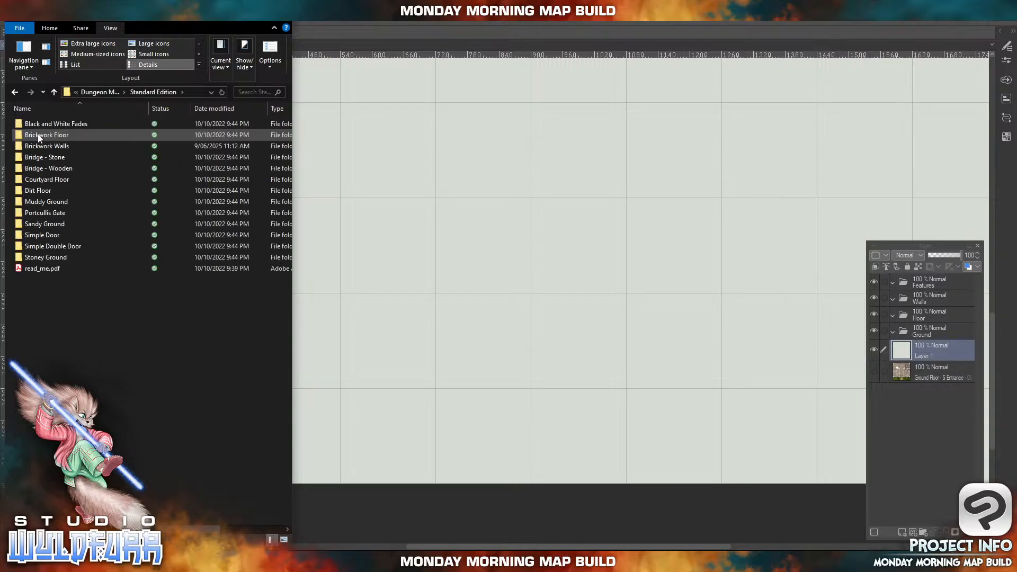
pyautogui.doubleClick(37, 135)
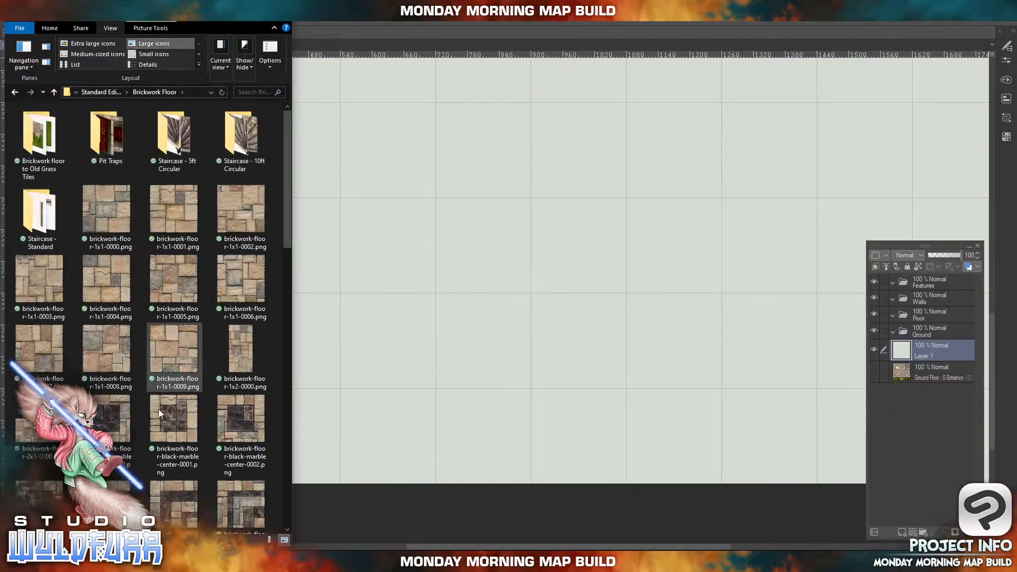
pyautogui.click(103, 92)
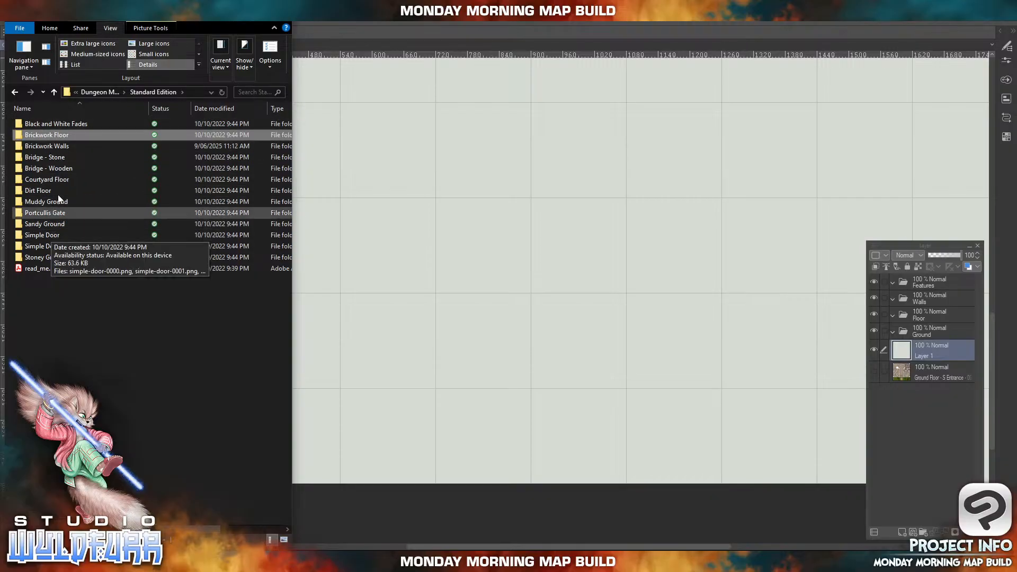
# - Open the Cornerstones & Doorways folder inside Brickwork Walls
pyautogui.click(61, 146)
pyautogui.press('Return')
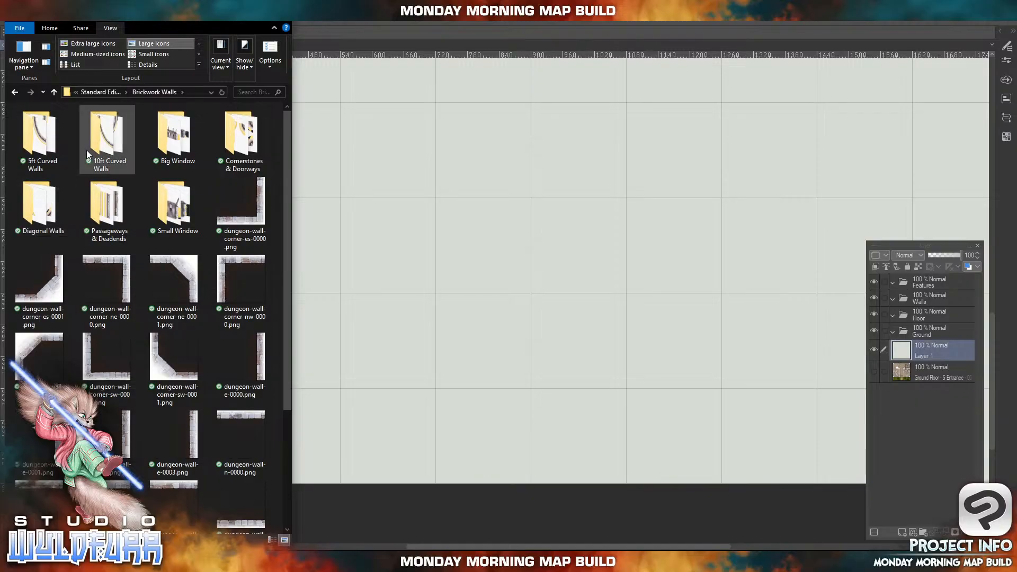
pyautogui.click(246, 150)
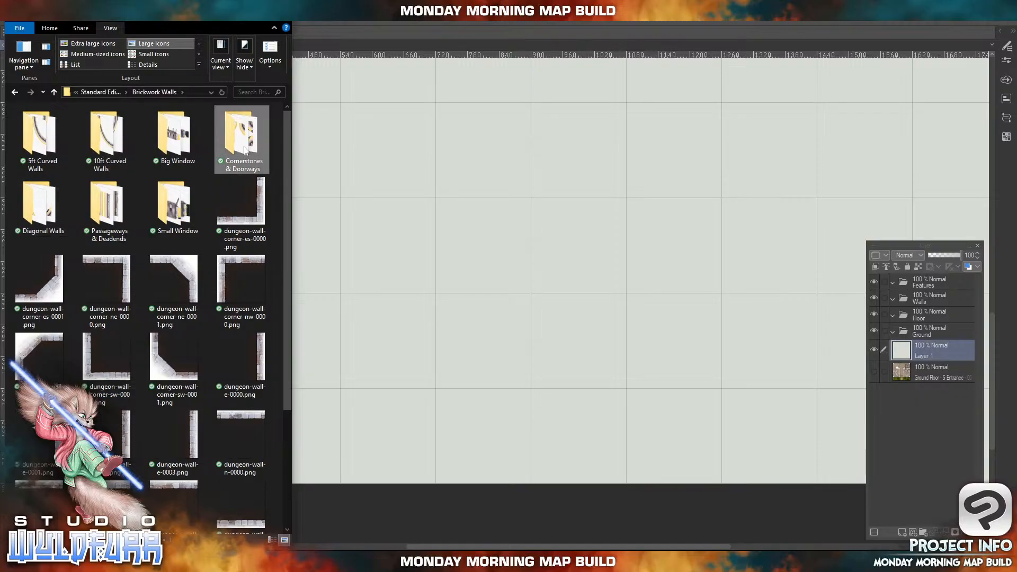
pyautogui.doubleClick(244, 150)
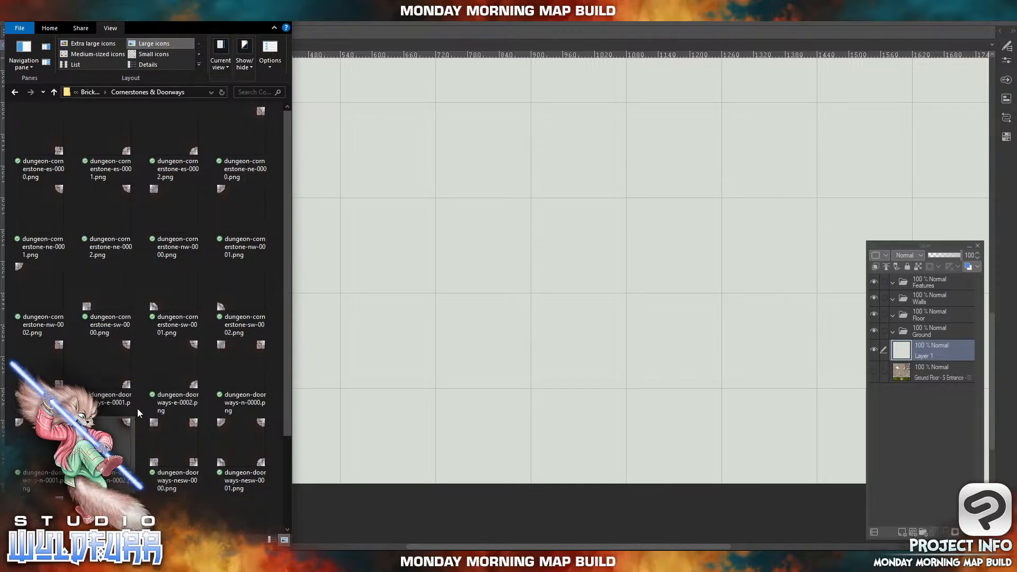
# - Make the reference map visible again and lower the opacity of the light grey-green Layer 1 to 87%
pyautogui.click(874, 371)
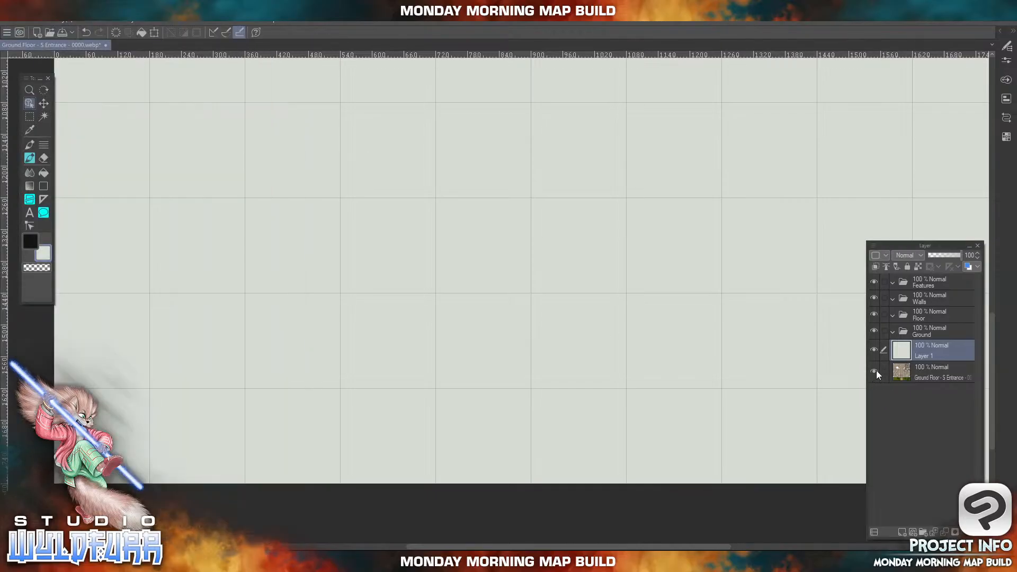
pyautogui.click(874, 349)
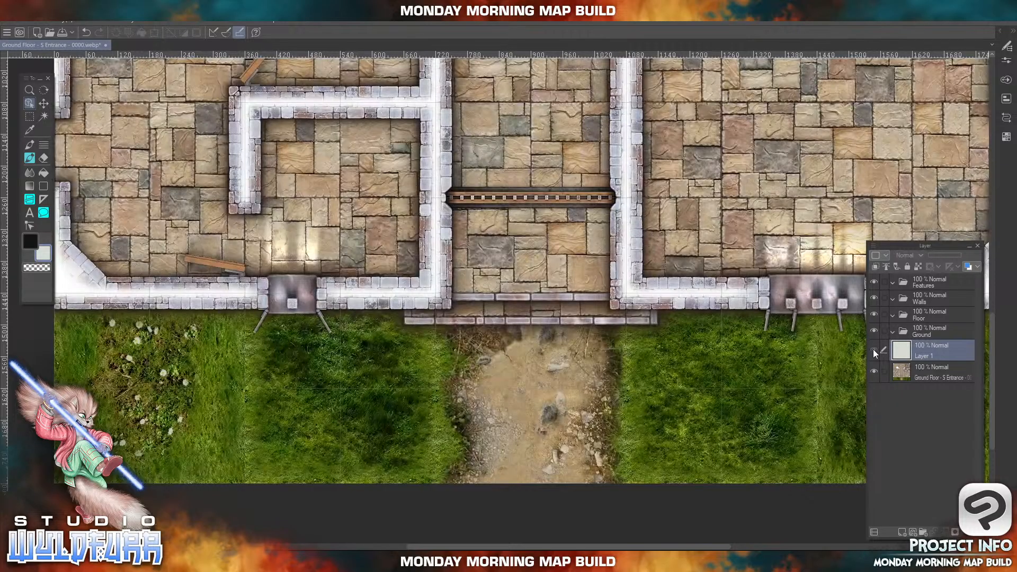
pyautogui.click(873, 349)
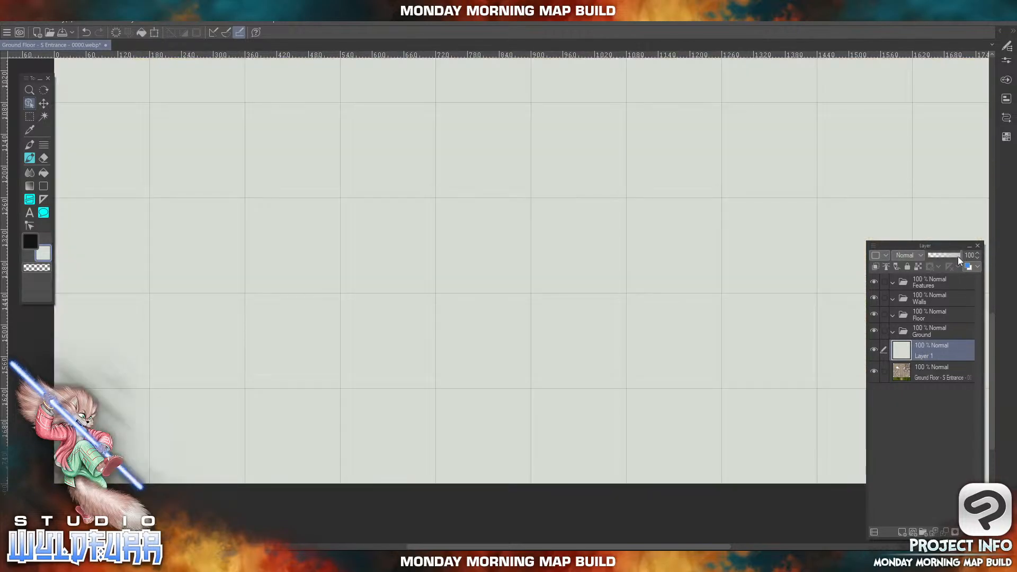
pyautogui.moveTo(958, 256); pyautogui.dragTo(957, 257)
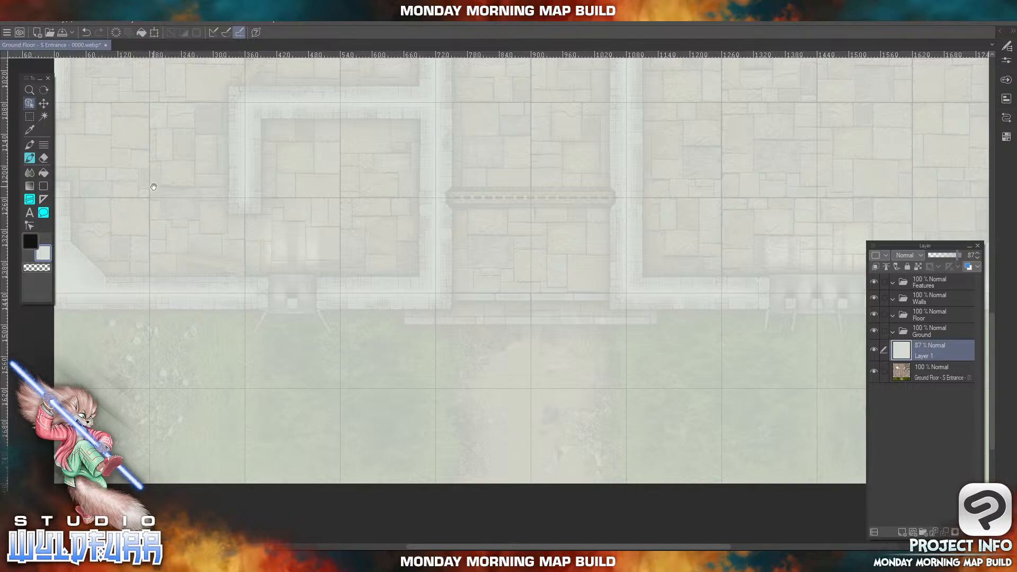
# - Import a west-side doorway tile from Cornerstones & Doorways into the Ground folder and align it to the grid square at the map's west edge doorway
pyautogui.moveTo(153, 187); pyautogui.dragTo(464, 405)
pyautogui.moveTo(529, 394); pyautogui.dragTo(464, 293)
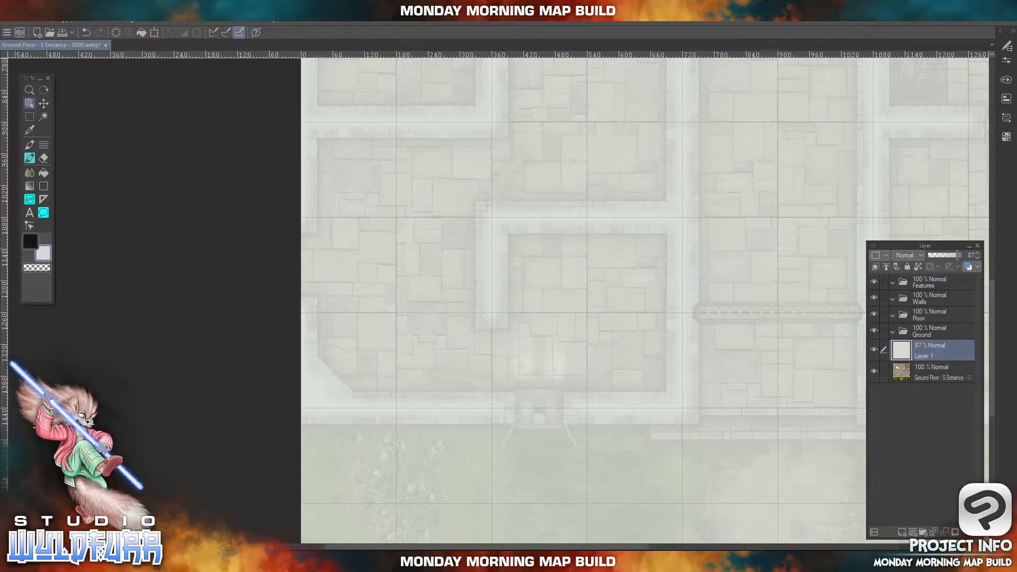
pyautogui.click(307, 562)
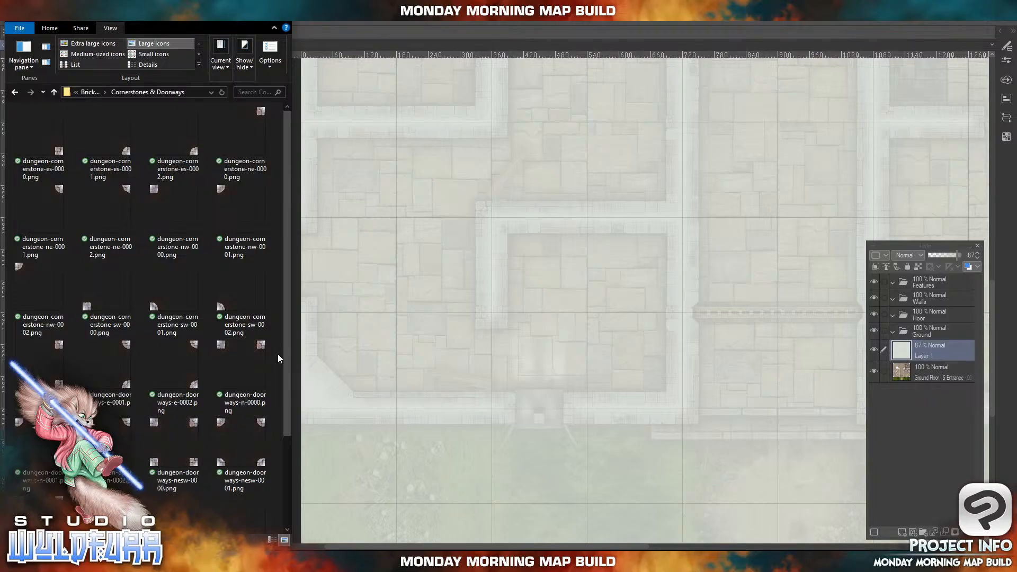
pyautogui.moveTo(286, 361); pyautogui.dragTo(286, 476)
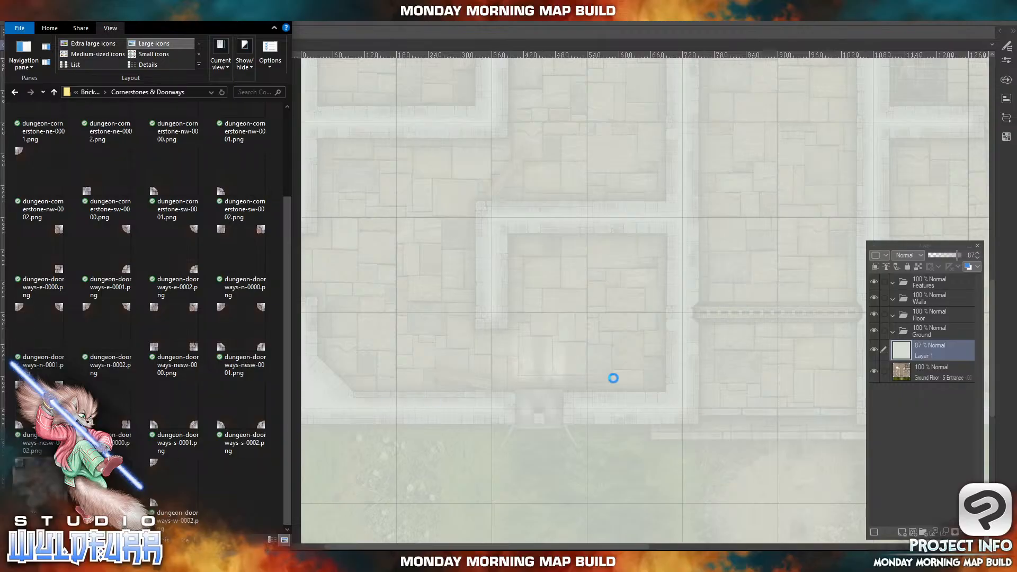
pyautogui.moveTo(931, 332); pyautogui.dragTo(933, 332)
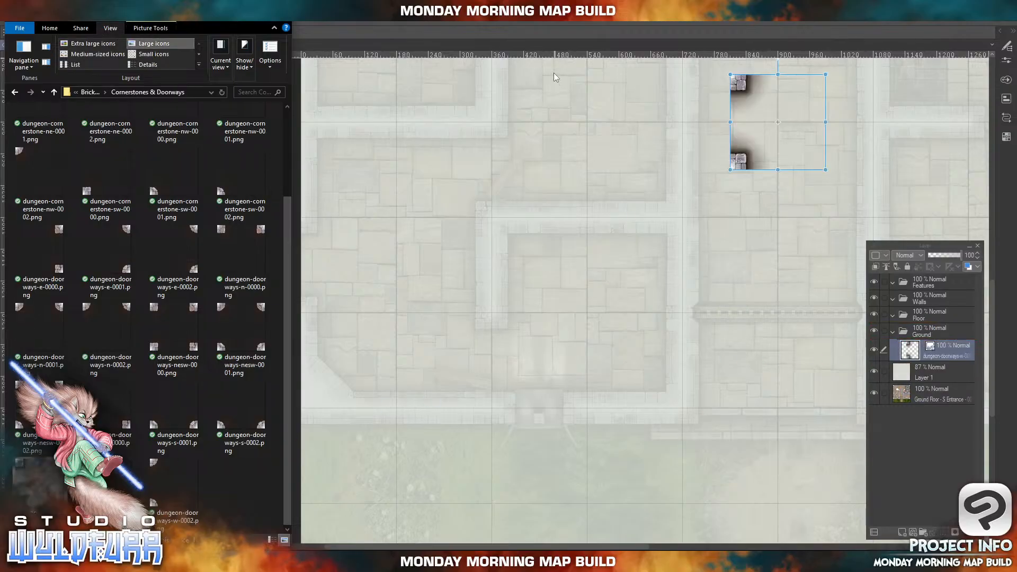
pyautogui.click(521, 36)
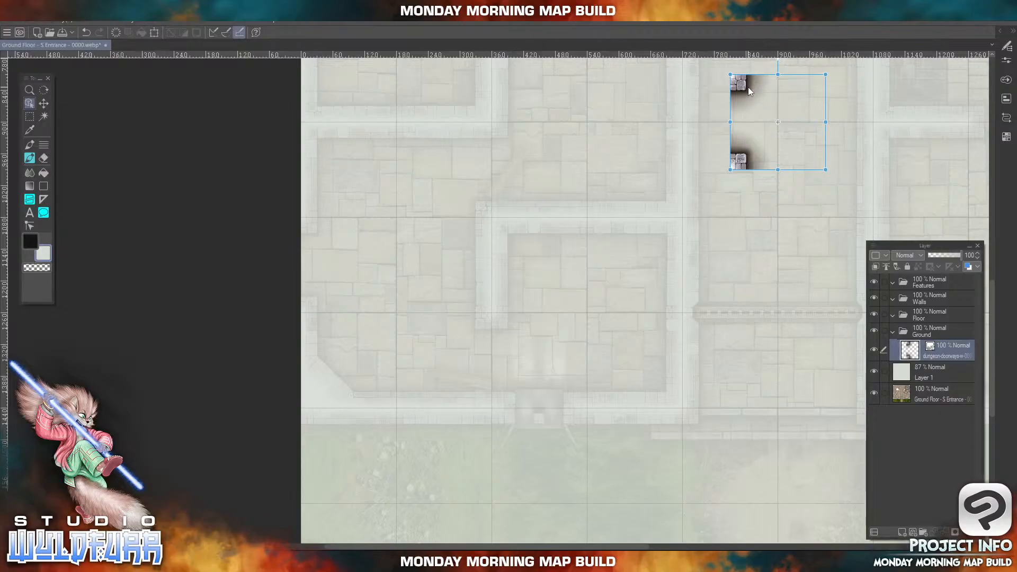
pyautogui.moveTo(739, 85); pyautogui.dragTo(311, 231)
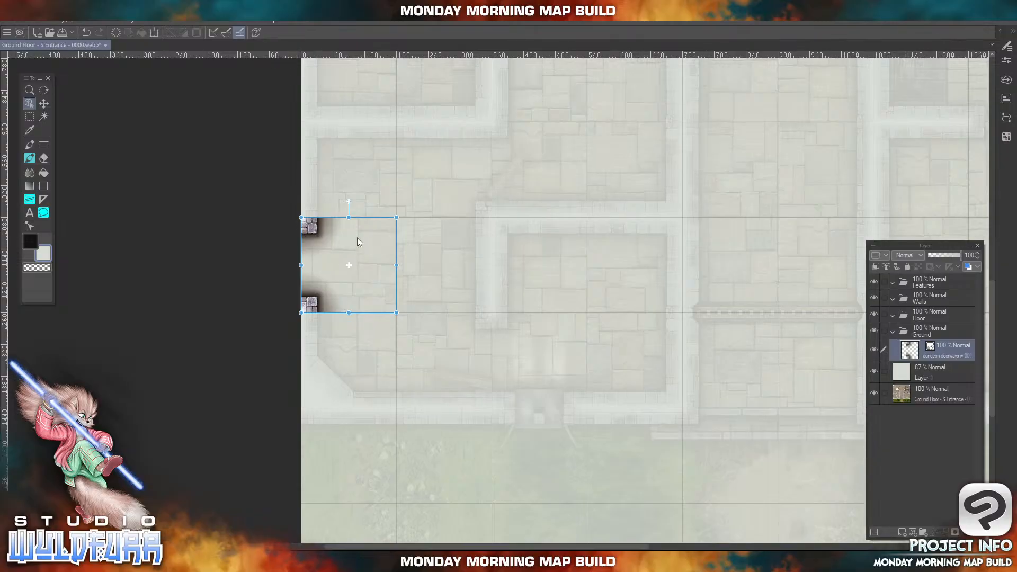
# - Examine the wall and doorway layout across the lower half of the faded reference map
pyautogui.click(561, 561)
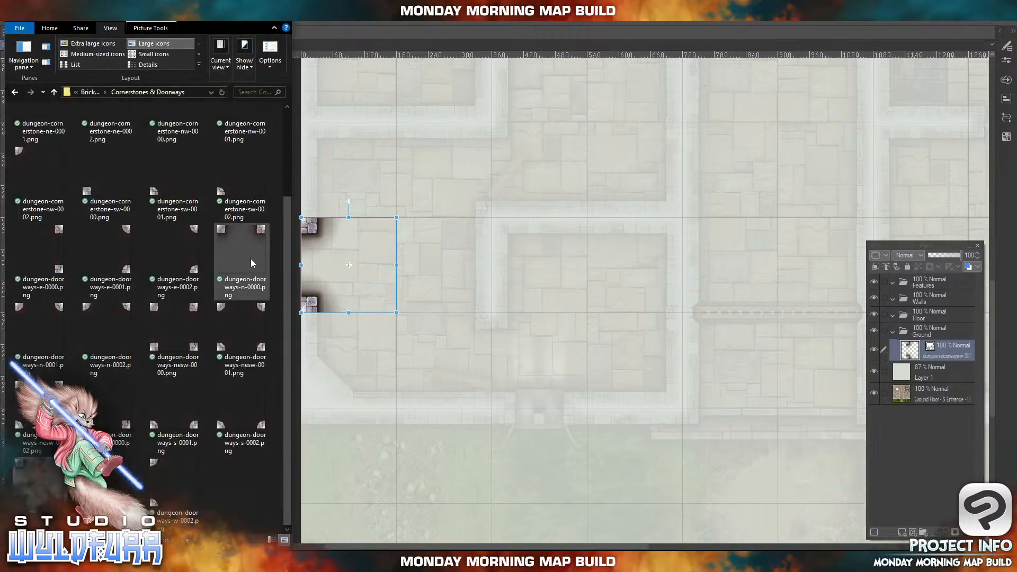
pyautogui.moveTo(561, 546); pyautogui.dragTo(737, 536)
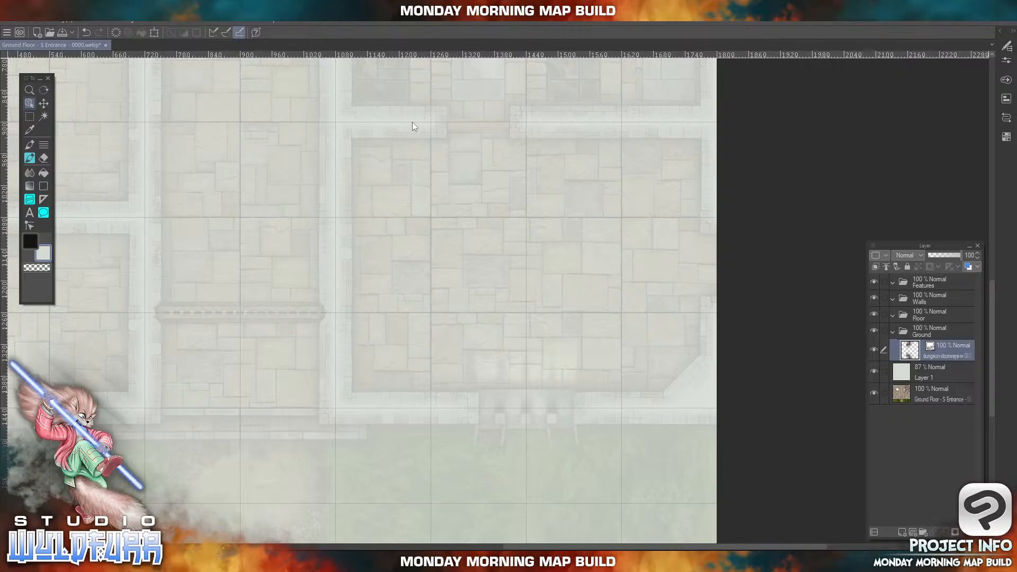
pyautogui.moveTo(614, 544); pyautogui.dragTo(479, 546)
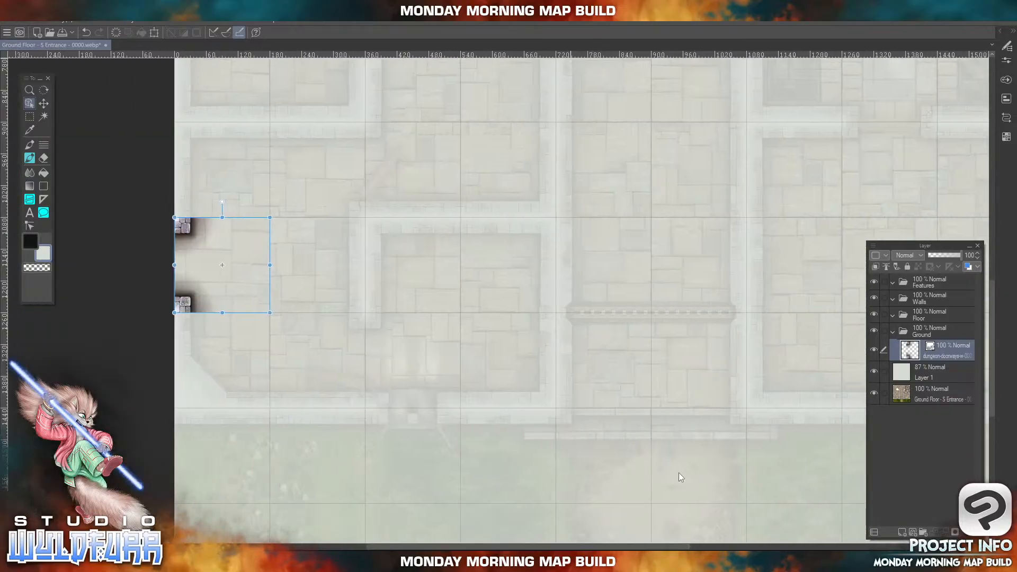
pyautogui.moveTo(991, 370); pyautogui.dragTo(978, 324)
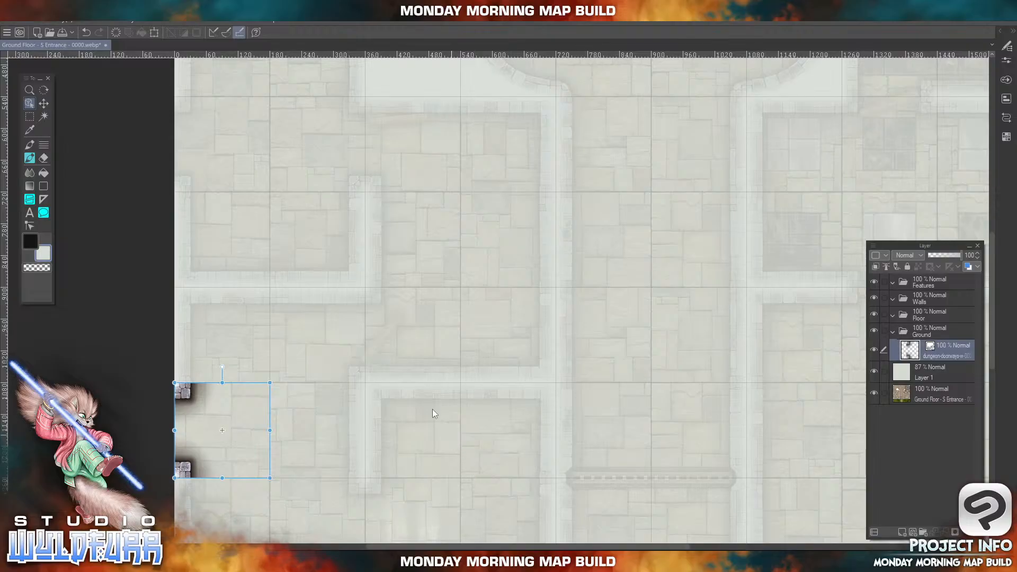
pyautogui.press('Return')
pyautogui.moveTo(490, 304); pyautogui.dragTo(391, 278)
pyautogui.hotkey('ctrl', 't')
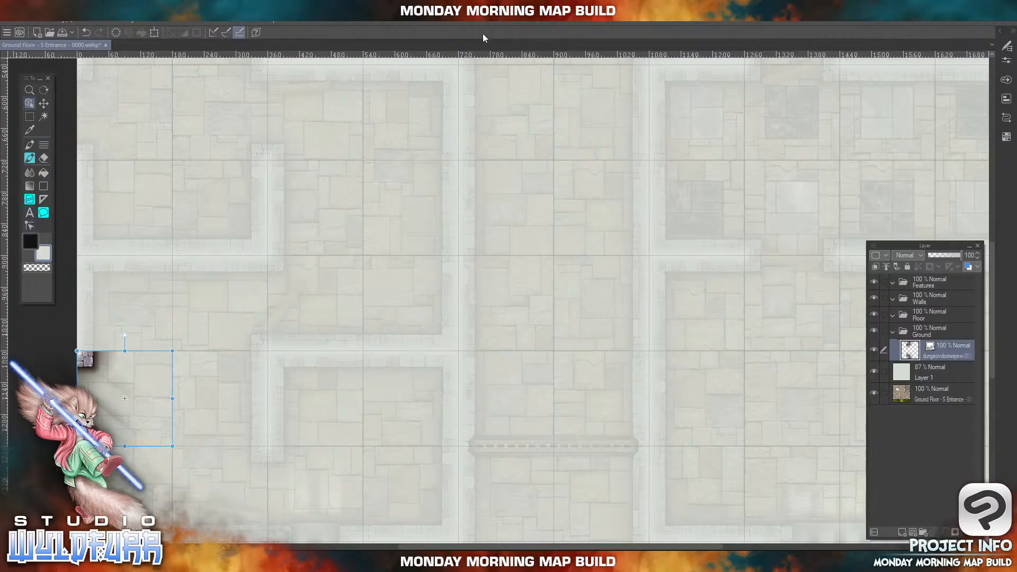
pyautogui.moveTo(540, 217); pyautogui.dragTo(460, 42)
pyautogui.moveTo(599, 288); pyautogui.dragTo(377, 450)
pyautogui.moveTo(400, 240); pyautogui.dragTo(630, 466)
pyautogui.moveTo(446, 234); pyautogui.dragTo(529, 232)
pyautogui.moveTo(588, 410); pyautogui.dragTo(414, 199)
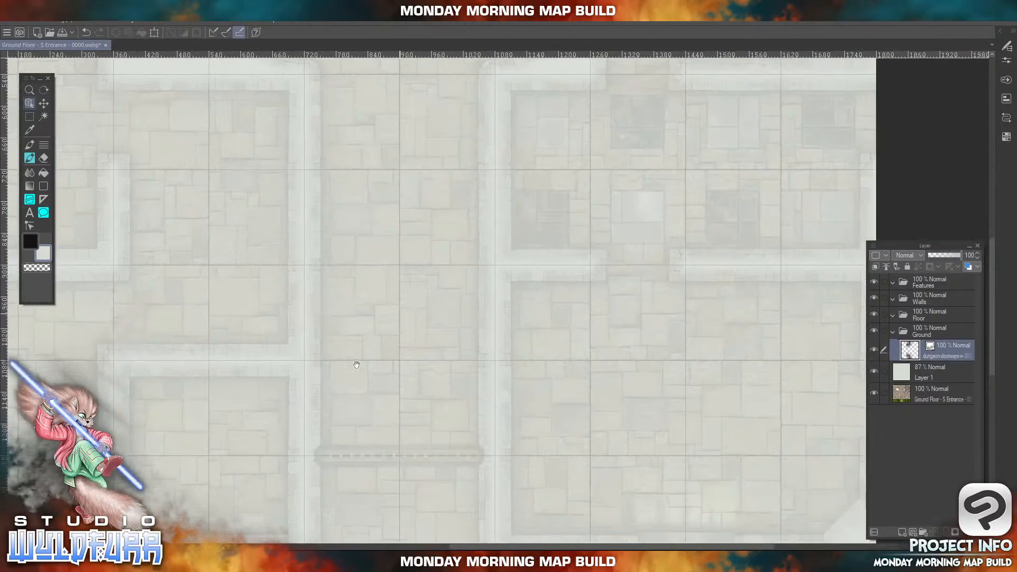
pyautogui.moveTo(357, 365); pyautogui.dragTo(403, 327)
pyautogui.moveTo(196, 344); pyautogui.dragTo(301, 406)
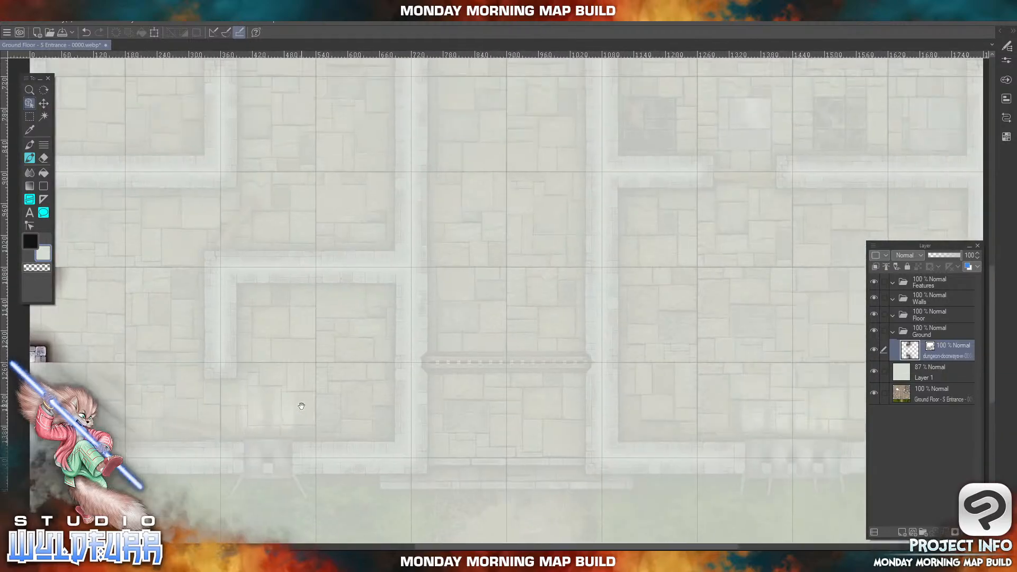
pyautogui.moveTo(466, 292); pyautogui.dragTo(469, 354)
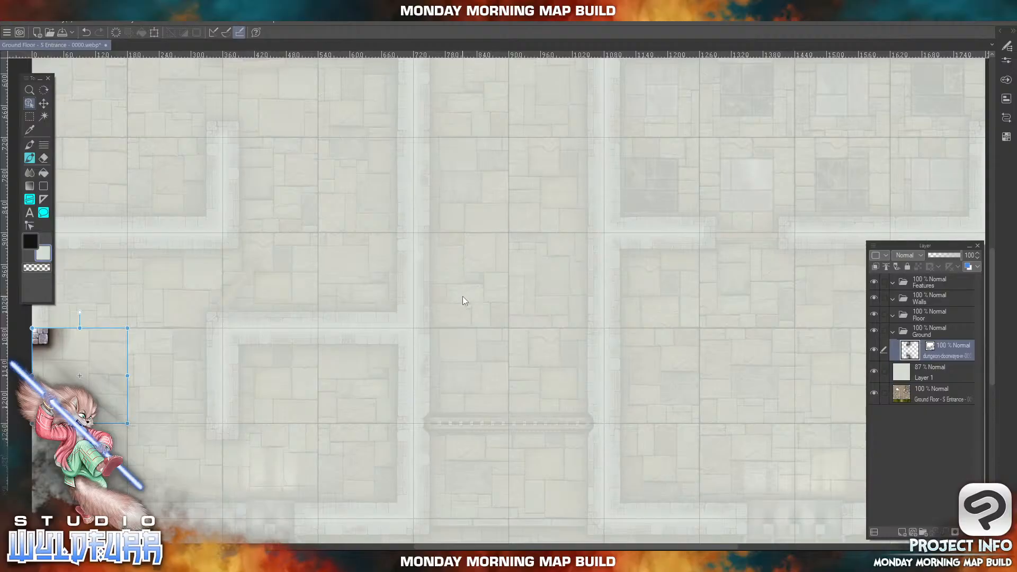
# - Compare the map at different magnifications, including 200% and 100%, and fit the whole canvas to the screen
pyautogui.scroll(-2, 463, 301)
pyautogui.scroll(-1, 462, 296)
pyautogui.scroll(3, 462, 296)
pyautogui.scroll(-4, 463, 297)
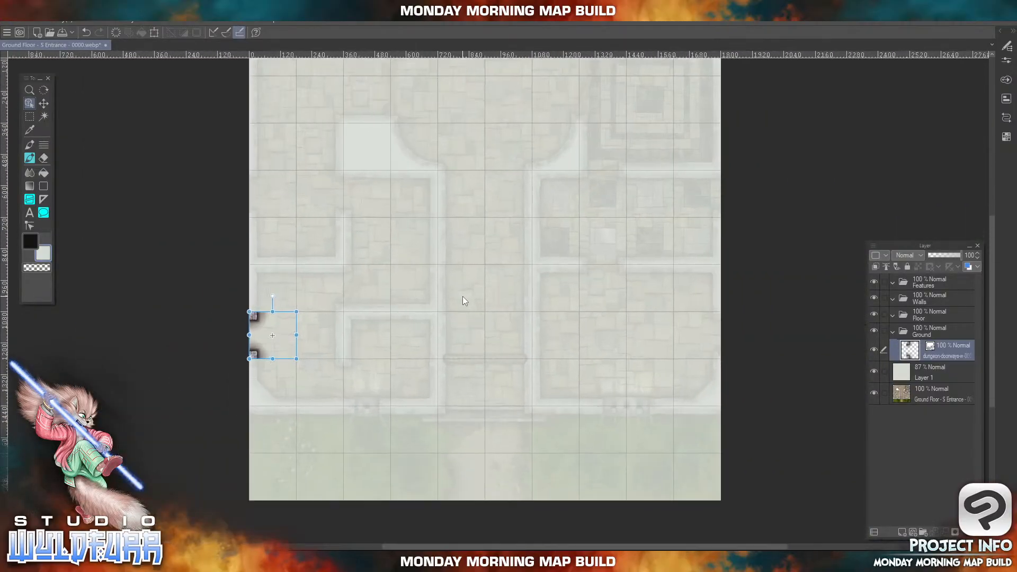
pyautogui.scroll(2, 462, 297)
pyautogui.scroll(-2, 462, 296)
pyautogui.click(186, 21)
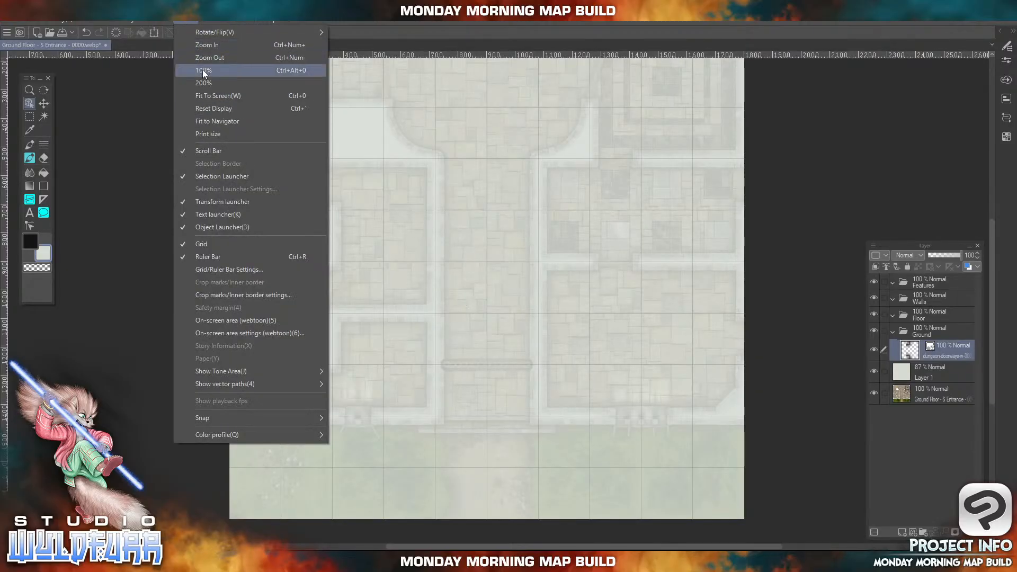
pyautogui.click(199, 82)
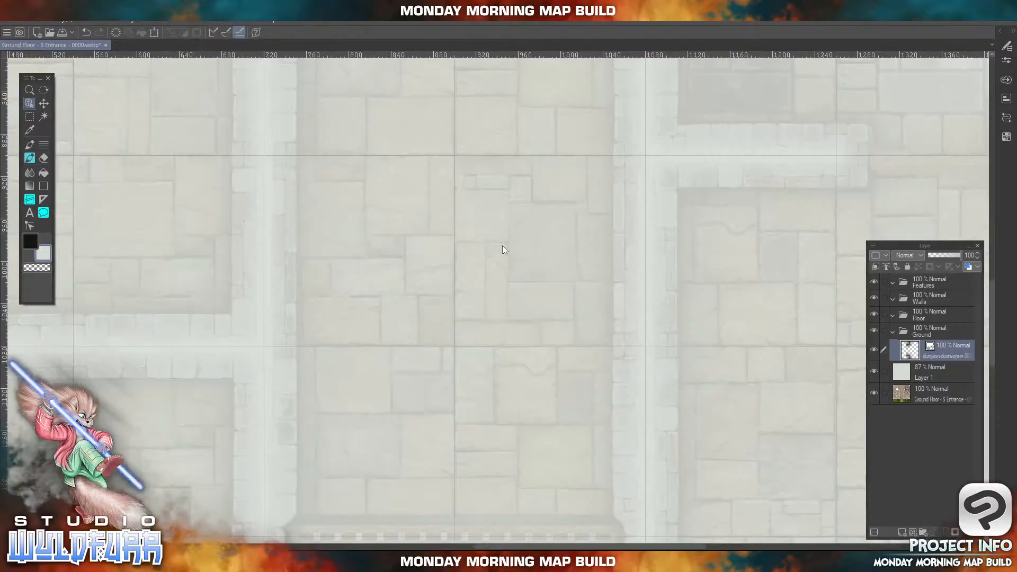
pyautogui.click(189, 22)
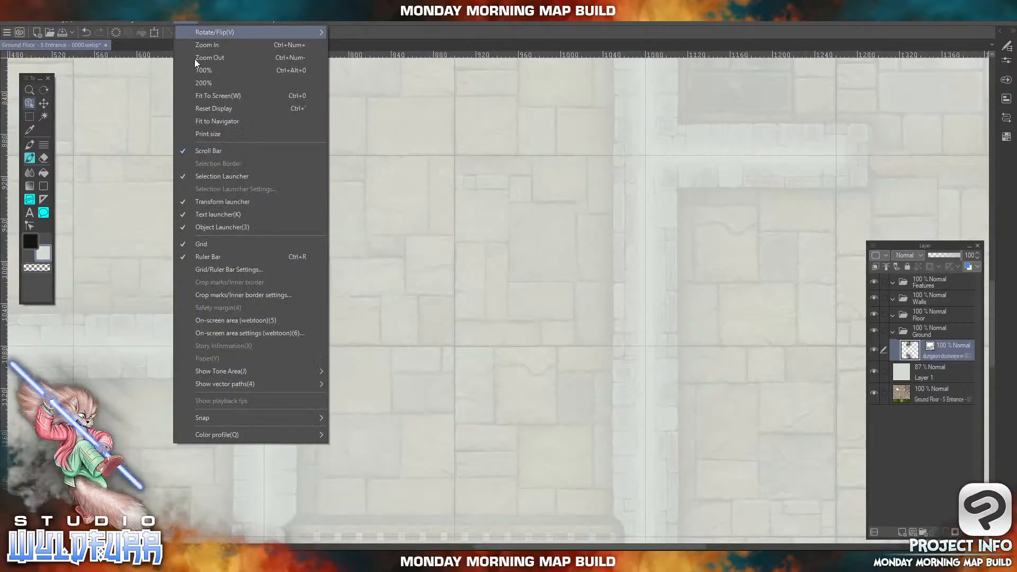
pyautogui.click(199, 74)
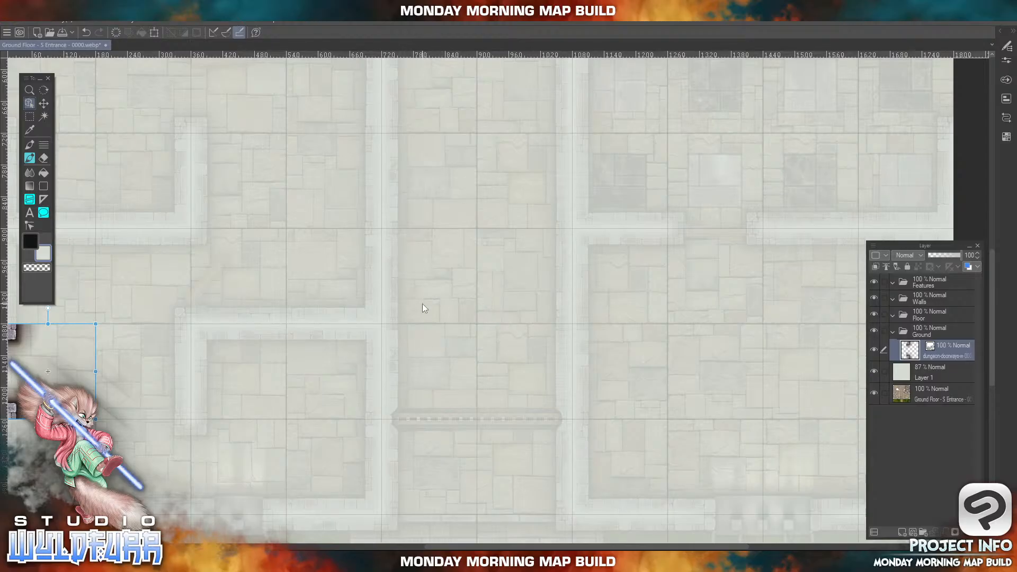
pyautogui.click(194, 22)
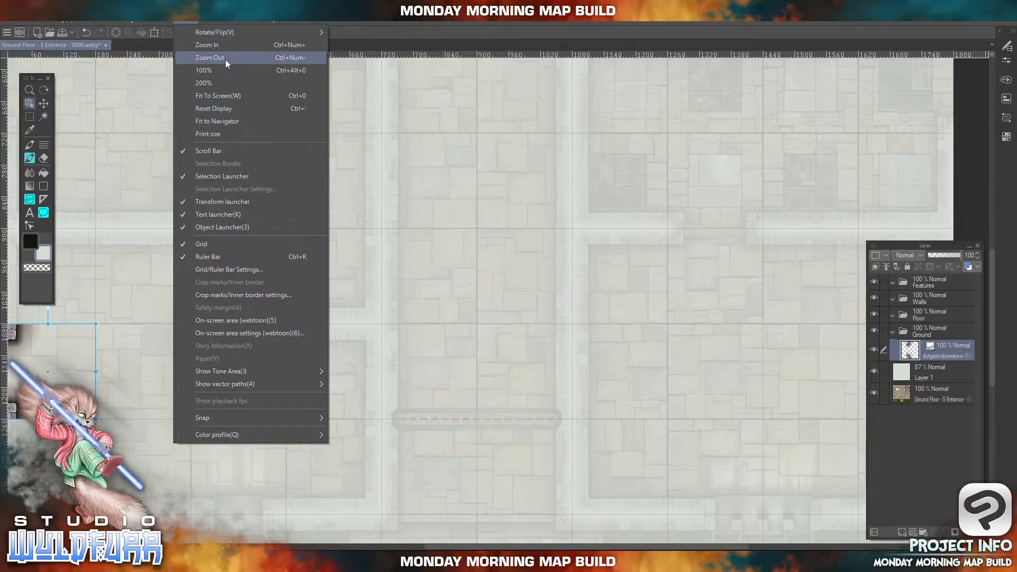
pyautogui.click(210, 96)
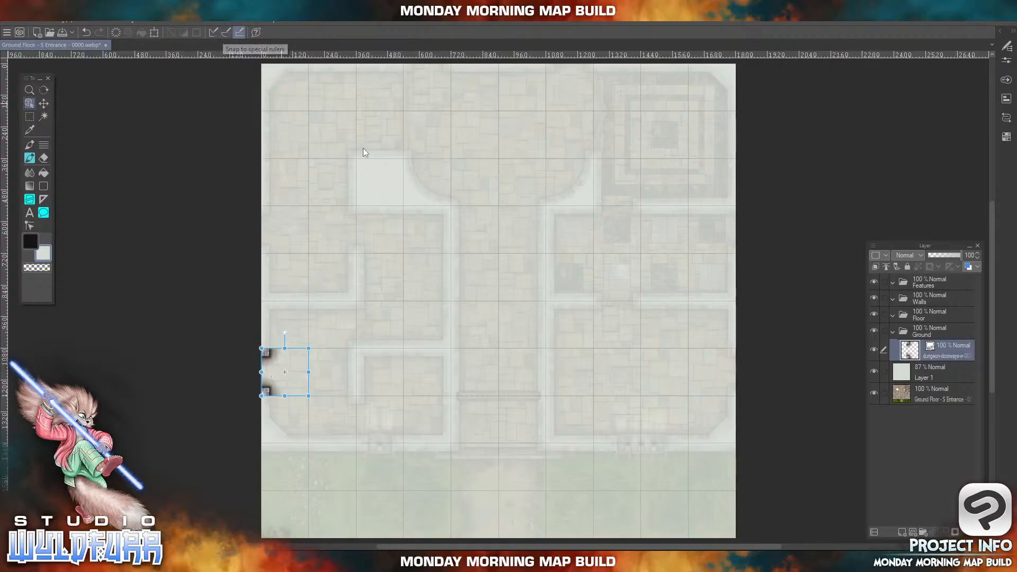
# - Import another west-side doorway tile into the Ground folder and align it to the grid square at the west edge's upper doorway
pyautogui.hotkey('alt', 'Tab')
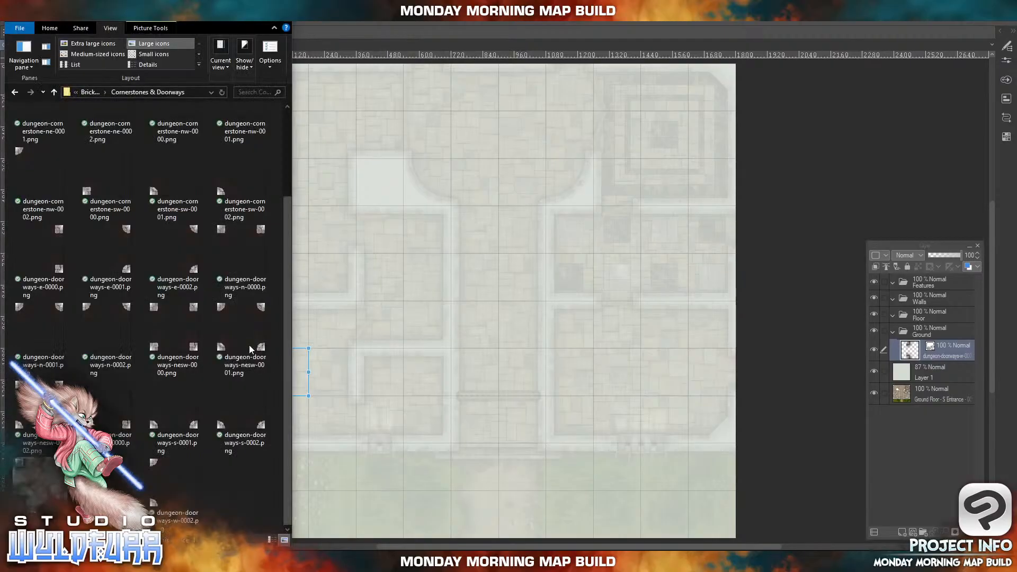
pyautogui.moveTo(28, 487); pyautogui.dragTo(945, 342)
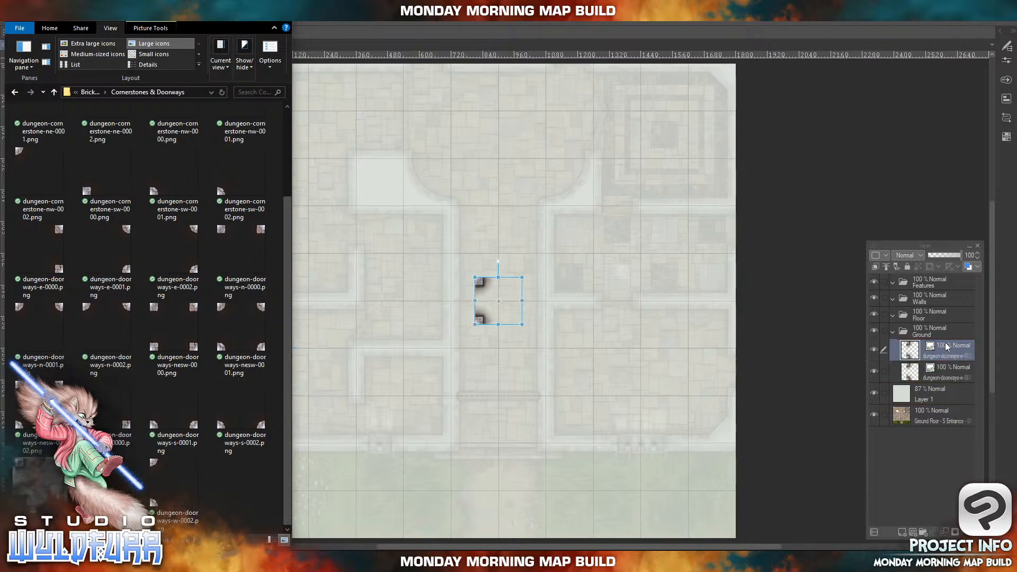
pyautogui.click(492, 305)
pyautogui.moveTo(483, 289); pyautogui.dragTo(271, 217)
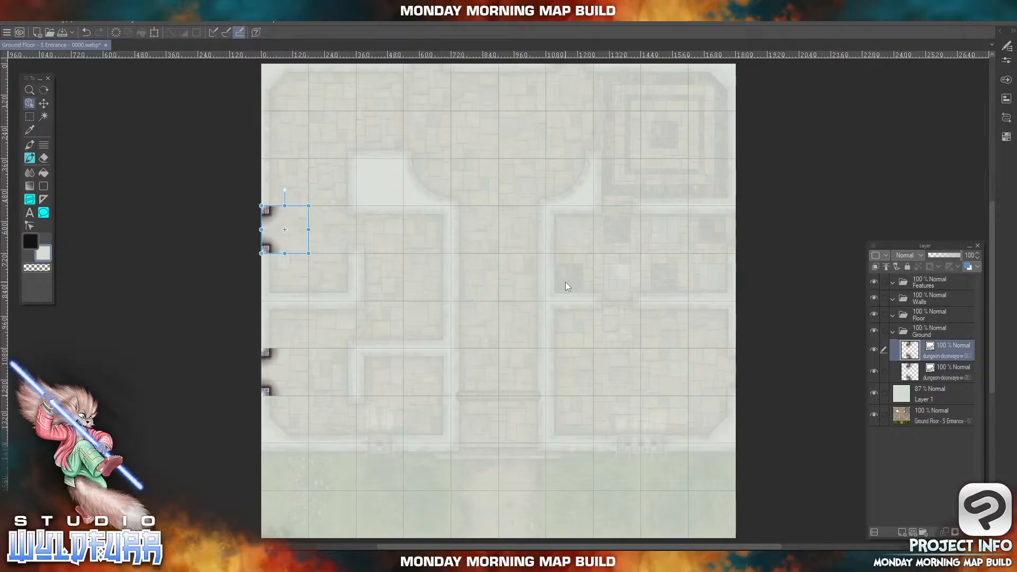
# - Import dungeon-doorways-n-0000.png into the Ground folder and align it to the grid square of the map's western doorway on the north edge
pyautogui.hotkey('alt', 'Tab')
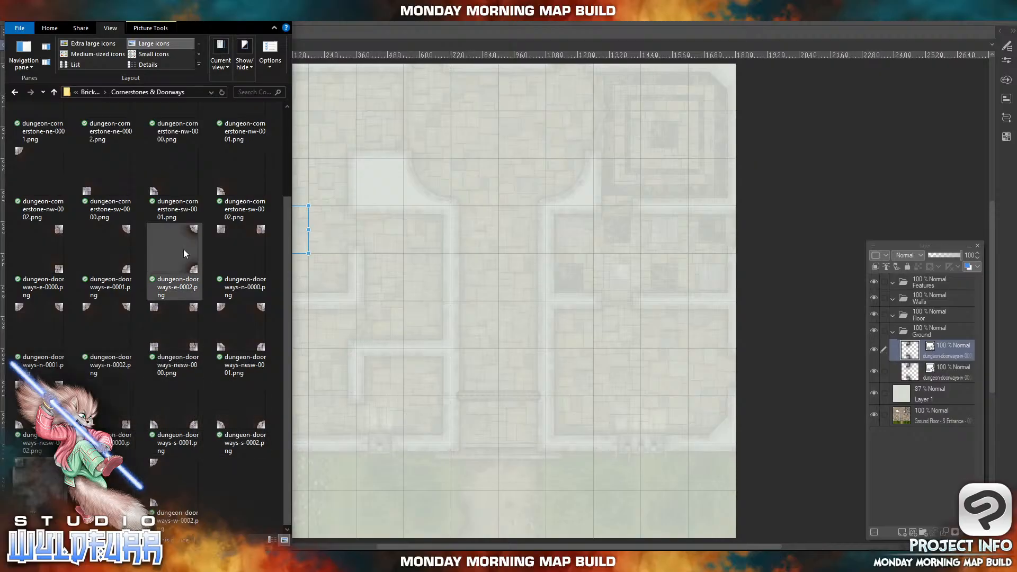
pyautogui.moveTo(221, 230); pyautogui.dragTo(936, 336)
pyautogui.click(507, 208)
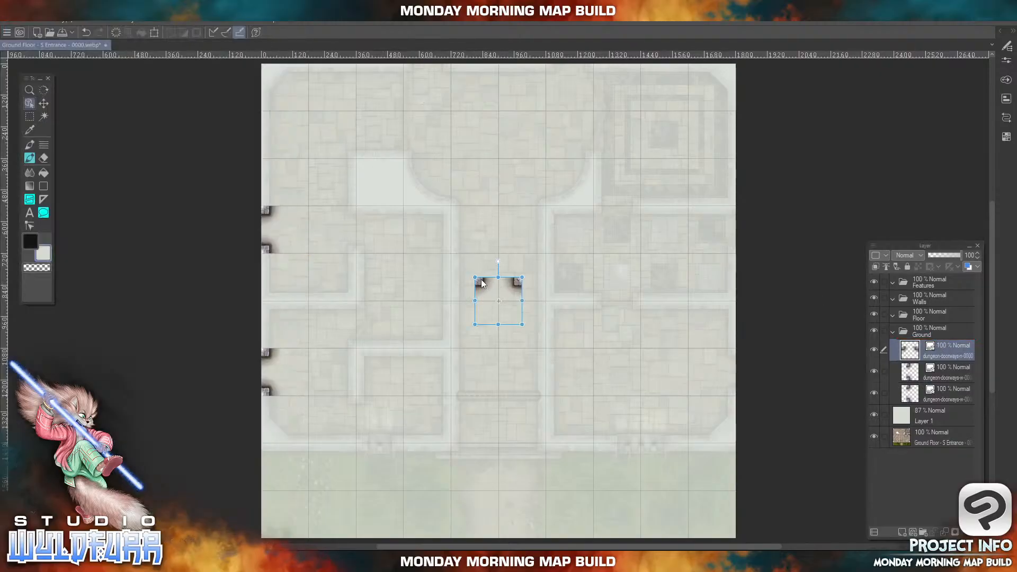
pyautogui.moveTo(481, 278); pyautogui.dragTo(412, 75)
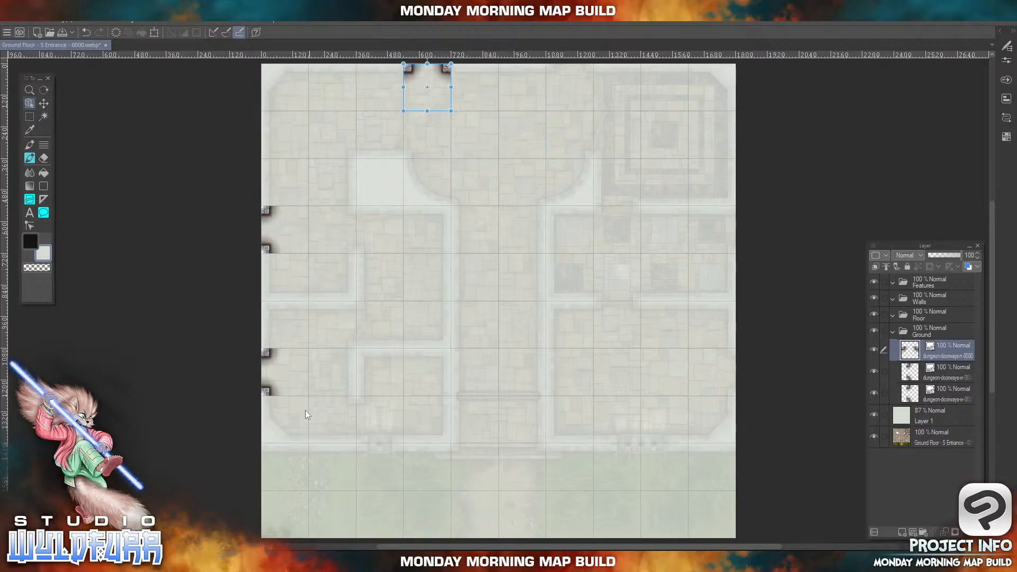
pyautogui.click(280, 561)
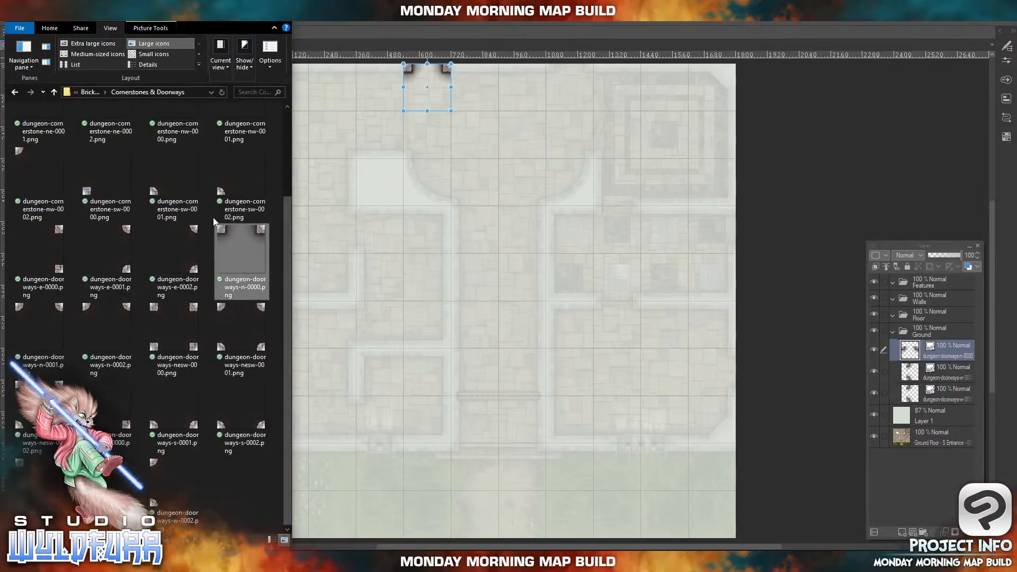
pyautogui.moveTo(221, 229); pyautogui.dragTo(879, 350)
pyautogui.moveTo(942, 344); pyautogui.dragTo(944, 344)
pyautogui.click(617, 135)
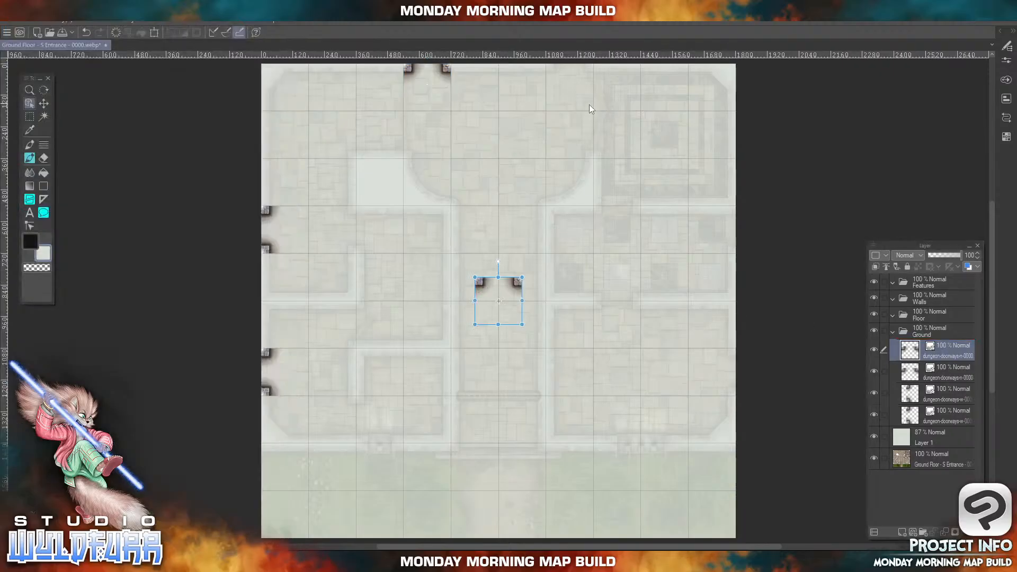
pyautogui.moveTo(486, 279); pyautogui.dragTo(483, 276)
pyautogui.moveTo(480, 281); pyautogui.dragTo(550, 75)
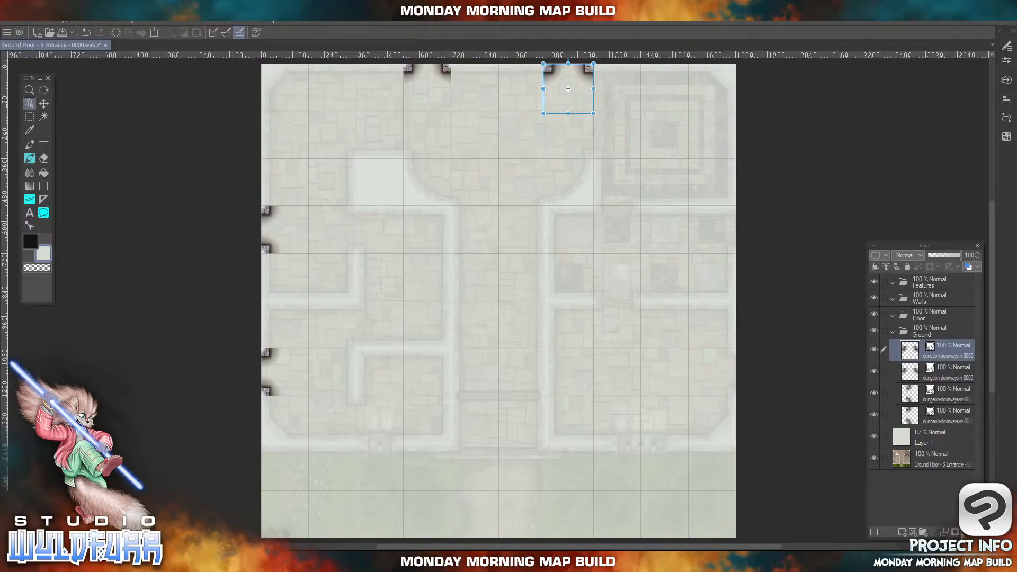
pyautogui.click(976, 531)
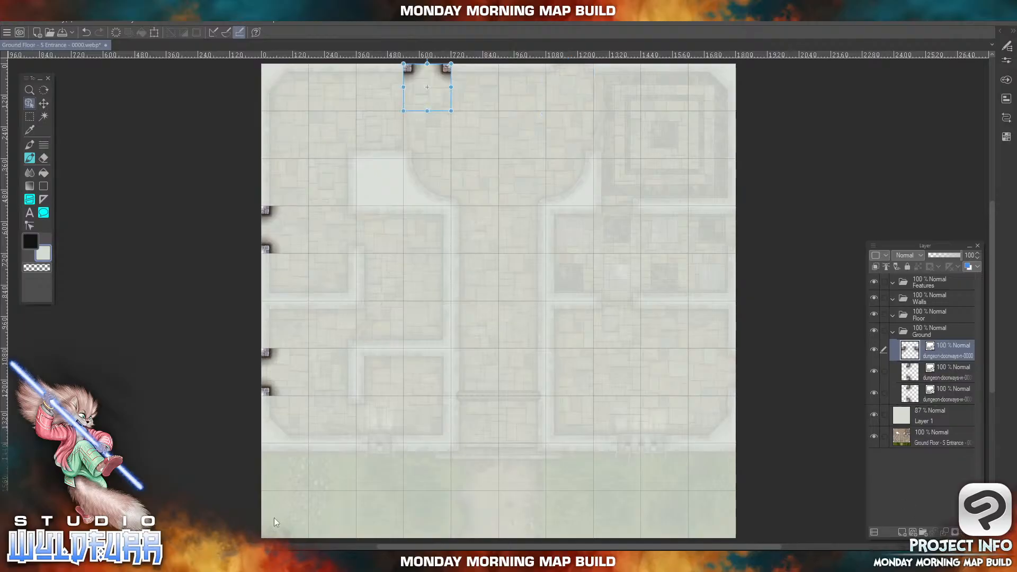
# - Import a second dungeon-doorways-n-0000.png tile into the Ground folder and align it to the eastern doorway's grid square on the north edge
pyautogui.click(270, 561)
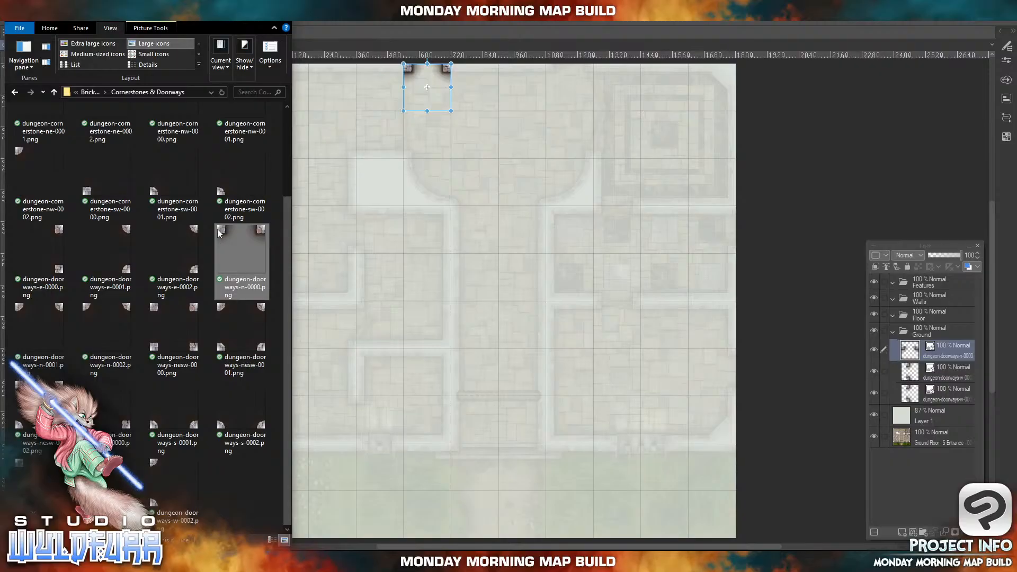
pyautogui.moveTo(217, 228); pyautogui.dragTo(906, 352)
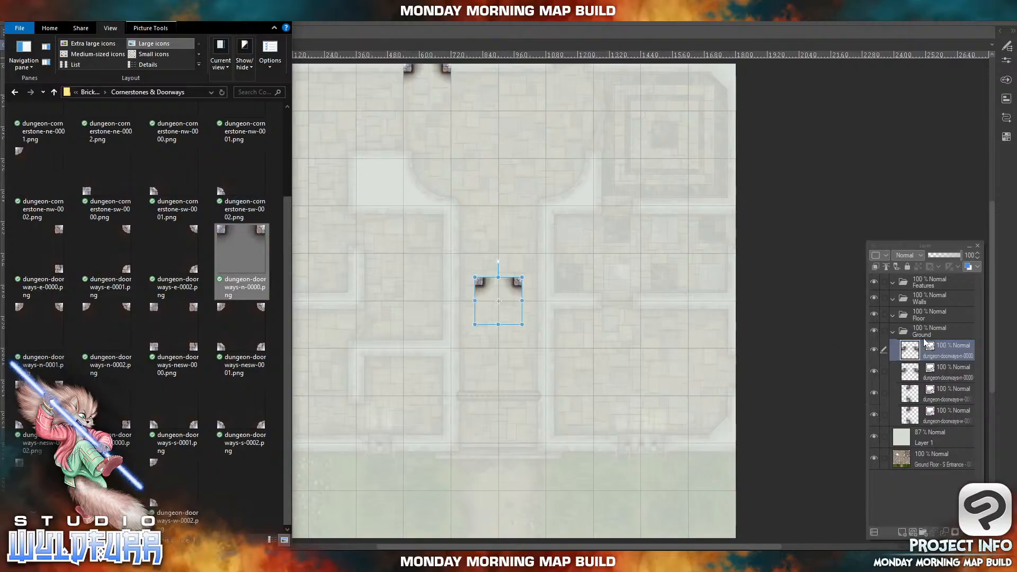
pyautogui.click(481, 285)
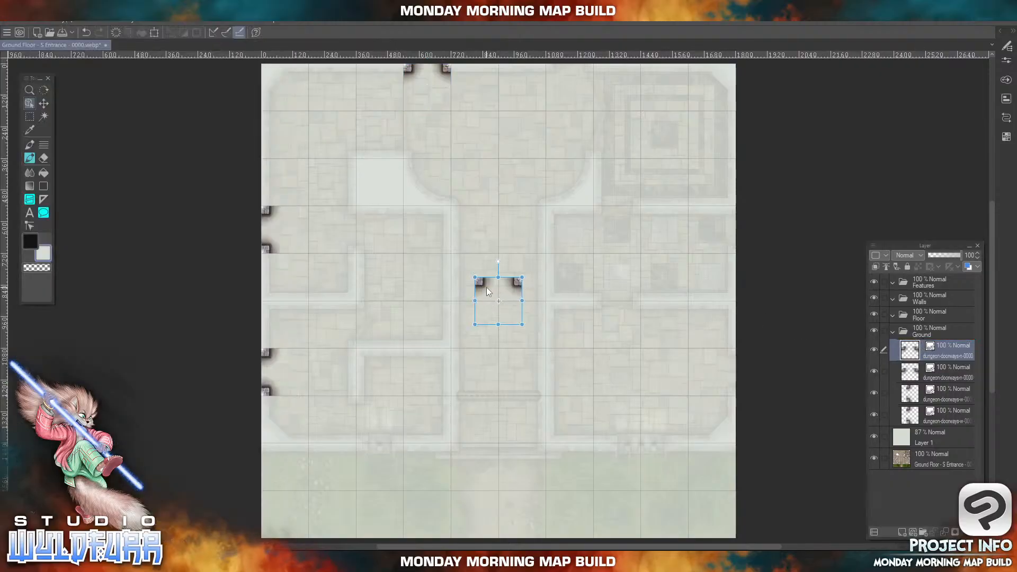
pyautogui.moveTo(481, 285); pyautogui.dragTo(550, 74)
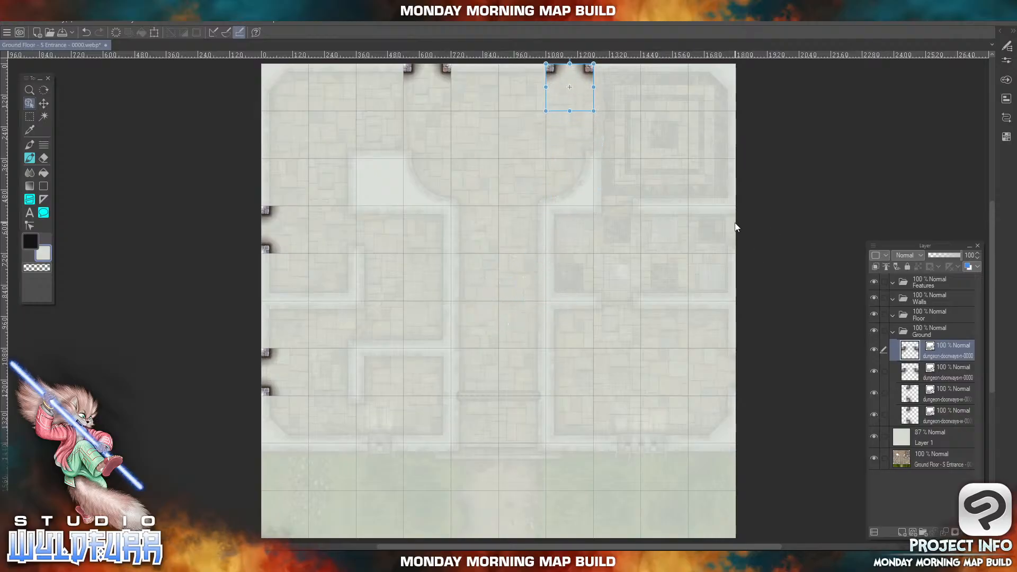
# - Import dungeon-doorways-e-0000.png into the Ground folder and align it to the grid square at the east edge's upper doorway
pyautogui.hotkey('alt', 'Tab')
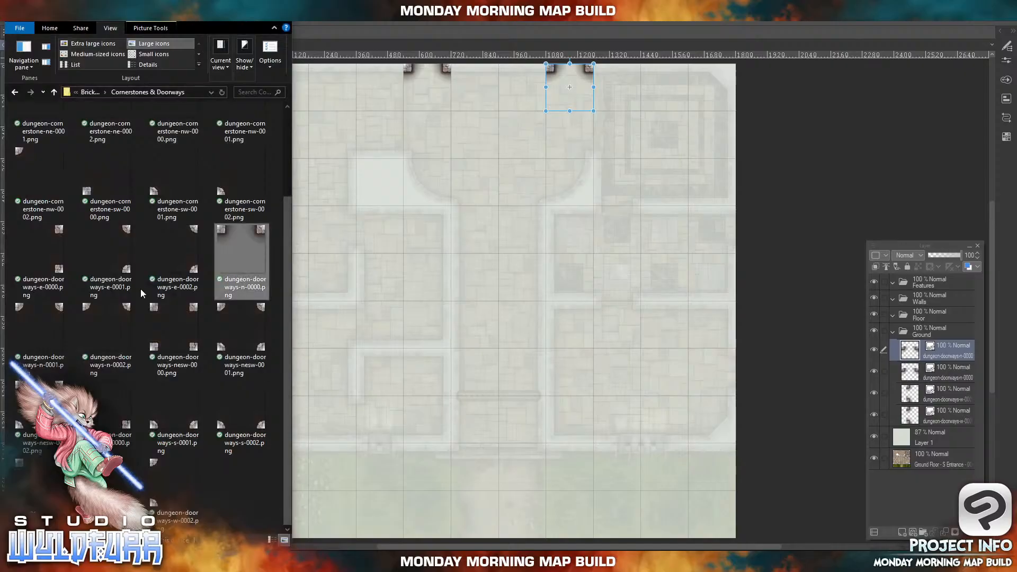
pyautogui.click(53, 232)
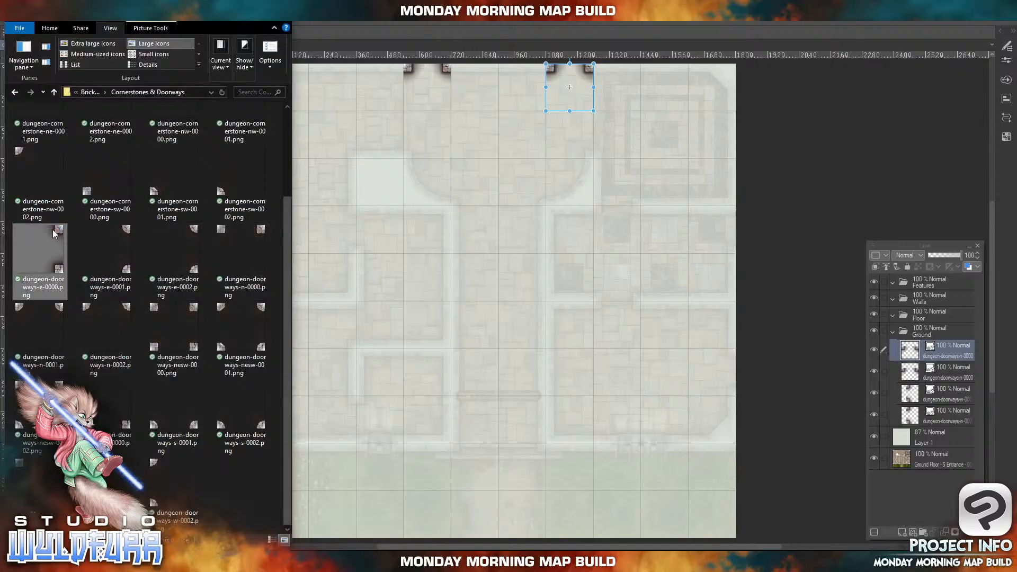
pyautogui.moveTo(53, 229); pyautogui.dragTo(933, 341)
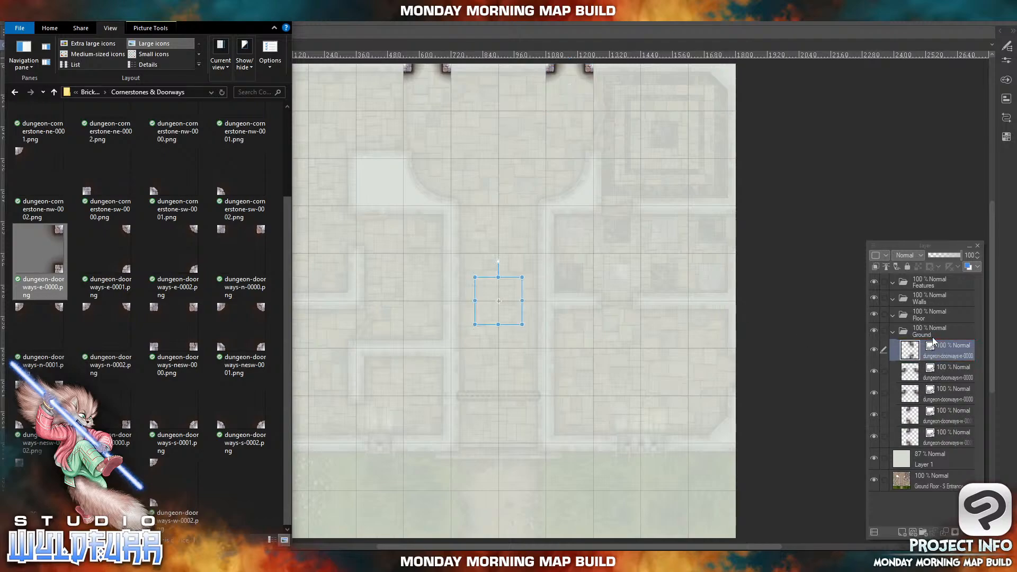
pyautogui.click(593, 297)
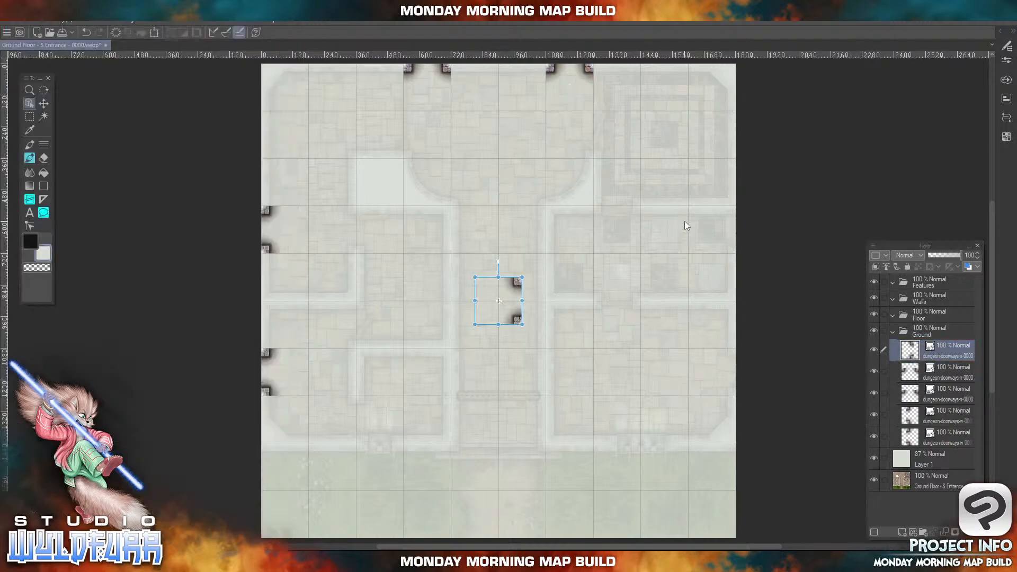
pyautogui.moveTo(515, 286); pyautogui.dragTo(725, 216)
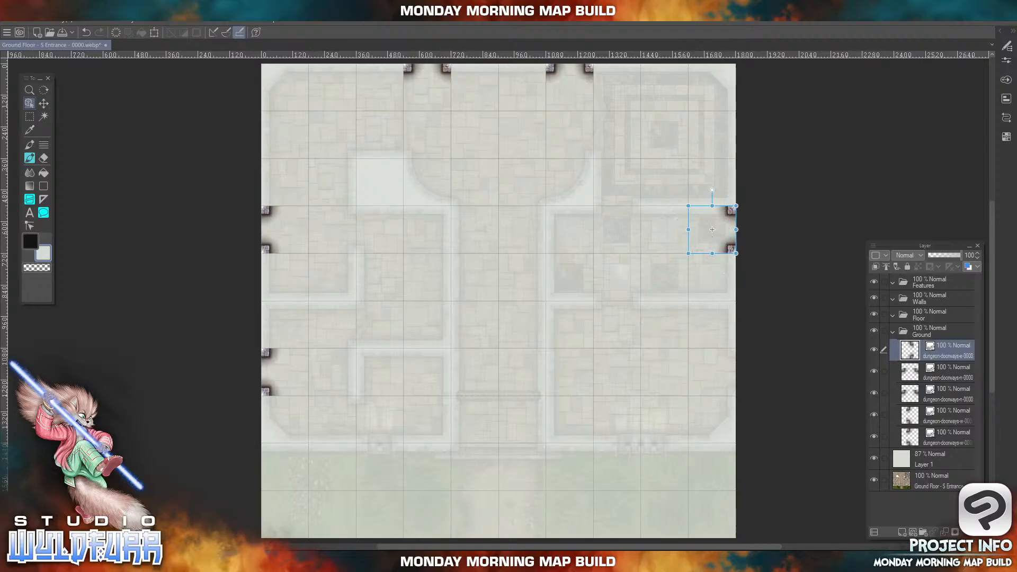
# - Import a second dungeon-doorways-e-0000.png tile into the Ground folder and align it to the east edge's lower doorway square
pyautogui.click(241, 560)
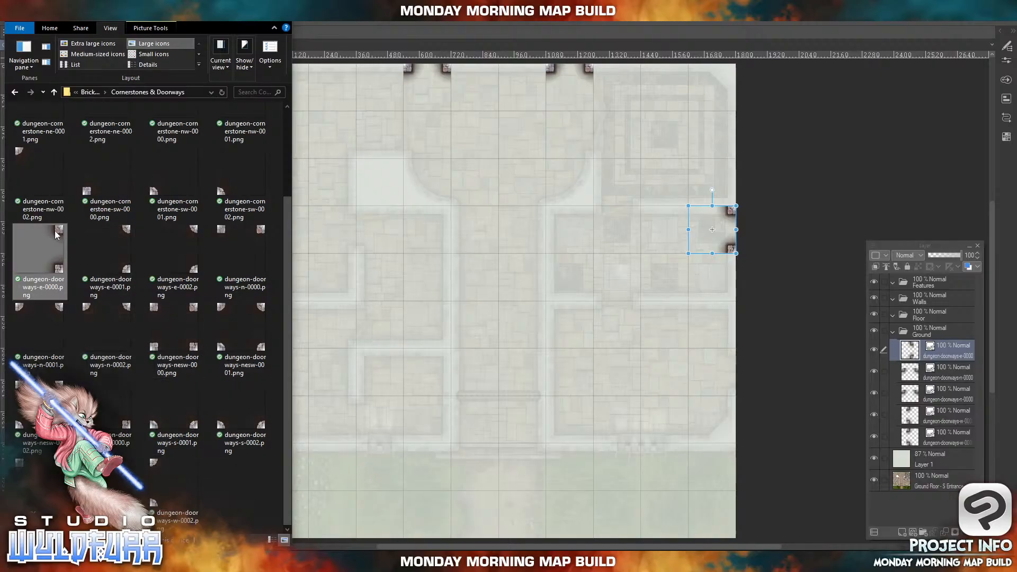
pyautogui.moveTo(55, 235); pyautogui.dragTo(898, 344)
pyautogui.click(516, 286)
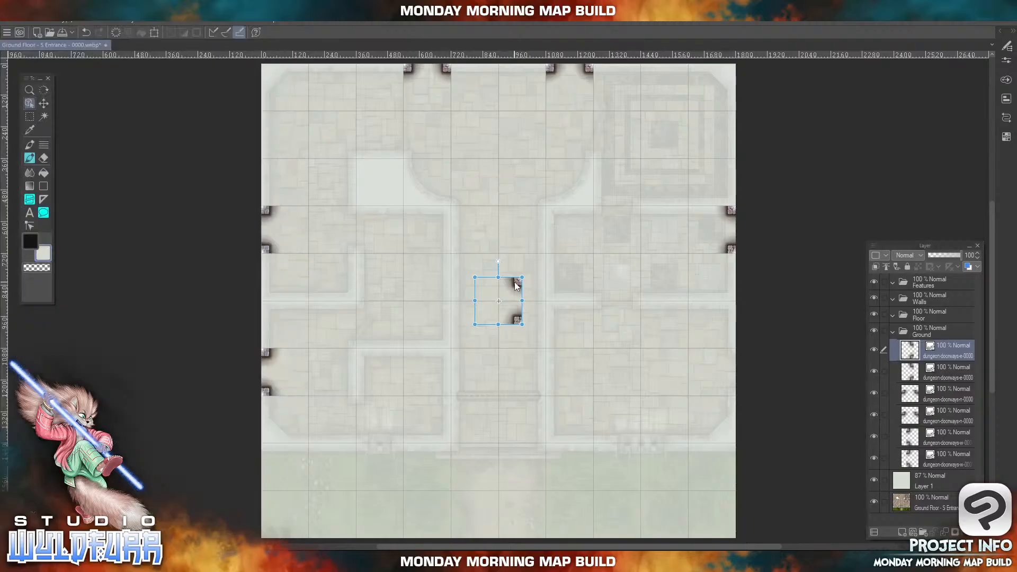
pyautogui.moveTo(513, 317); pyautogui.dragTo(729, 389)
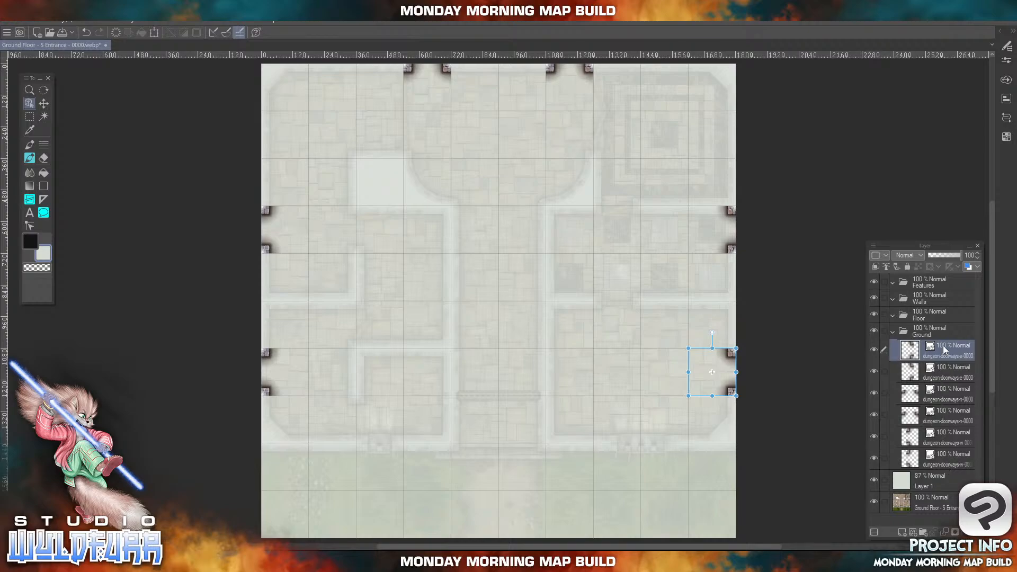
# - Move all six doorway tile layers from the Ground folder into the Walls folder
pyautogui.keyDown('shift'); pyautogui.click(948, 457); pyautogui.keyUp('shift')
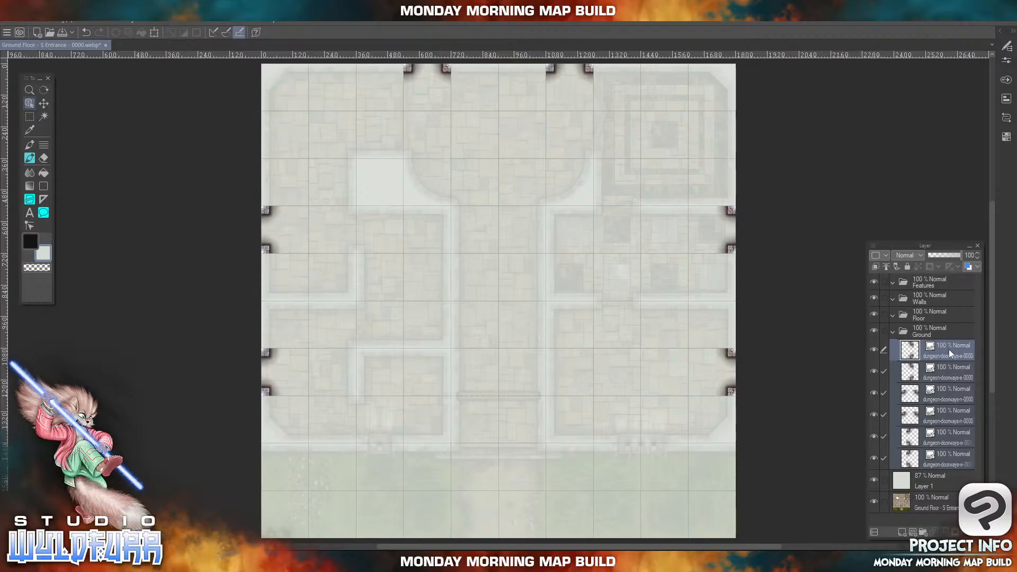
pyautogui.moveTo(936, 350); pyautogui.dragTo(933, 300)
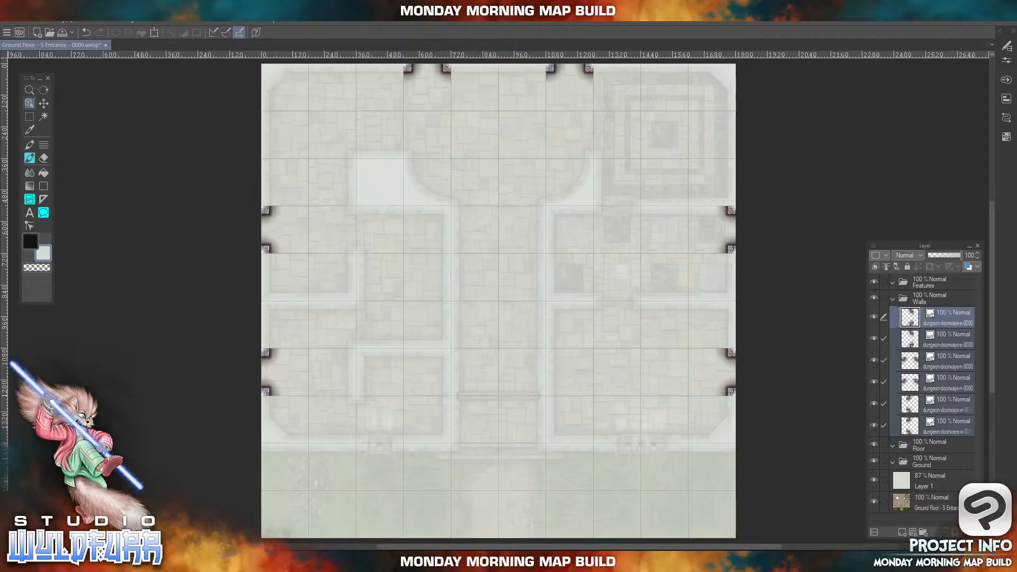
# - Open dungeon-doorways-e-0000.png as a separate document, compare it with the map document, and close it
pyautogui.click(159, 562)
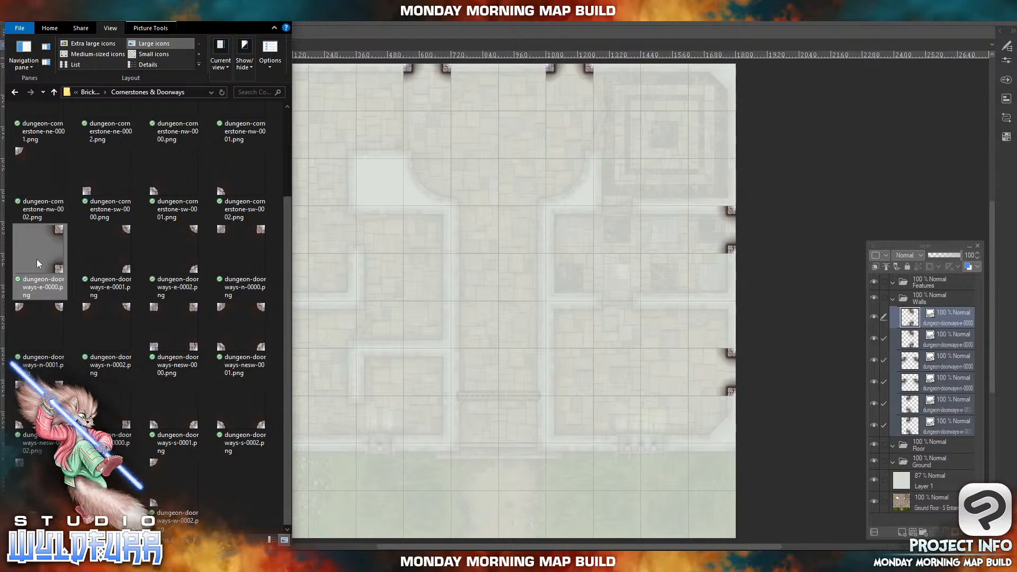
pyautogui.moveTo(37, 259)
pyautogui.mouseDown()
pyautogui.moveTo(61, 275)
pyautogui.moveTo(72, 256)
pyautogui.moveTo(62, 260)
pyautogui.moveTo(470, 339)
pyautogui.moveTo(517, 280)
pyautogui.moveTo(504, 279)
pyautogui.moveTo(504, 297)
pyautogui.moveTo(106, 253)
pyautogui.moveTo(46, 257)
pyautogui.mouseUp()
pyautogui.click(577, 36)
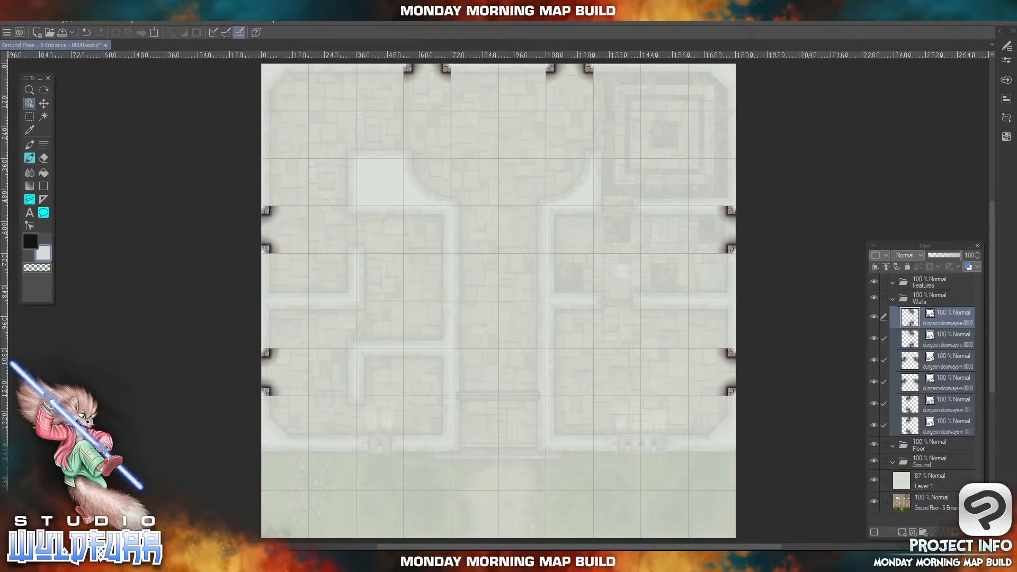
pyautogui.hotkey('alt', 'Tab')
pyautogui.moveTo(43, 242); pyautogui.dragTo(488, 286)
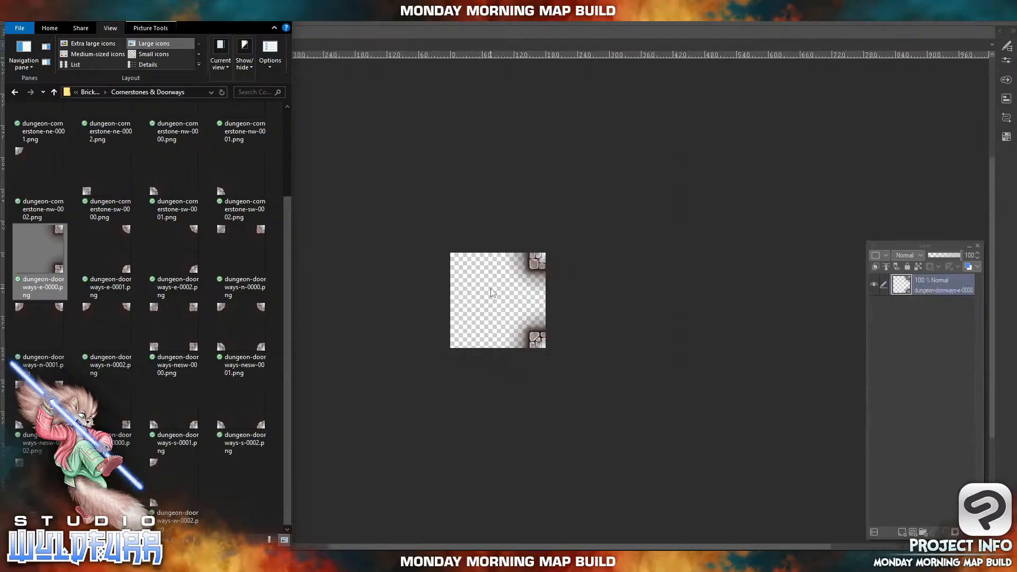
pyautogui.click(311, 101)
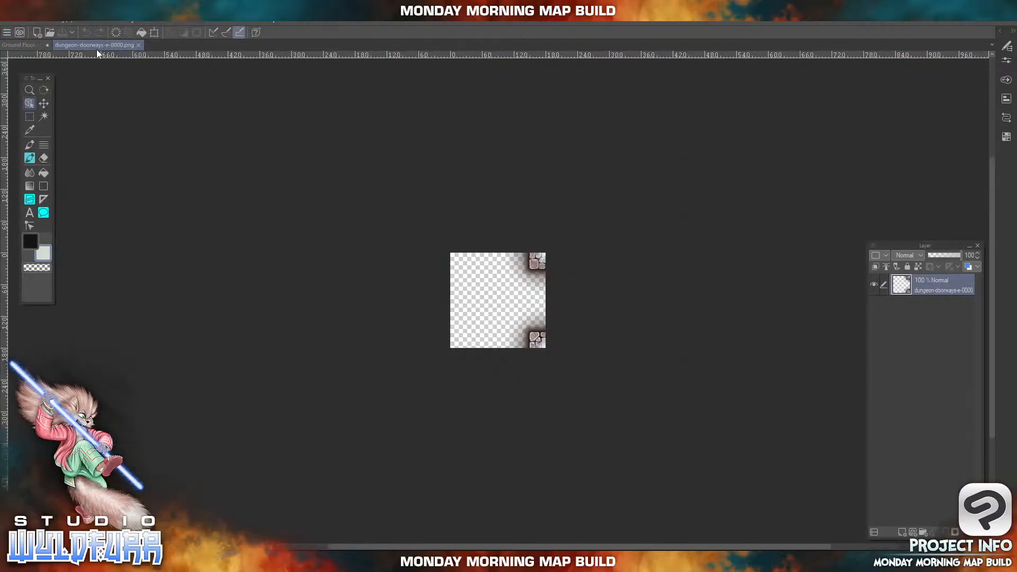
pyautogui.click(16, 45)
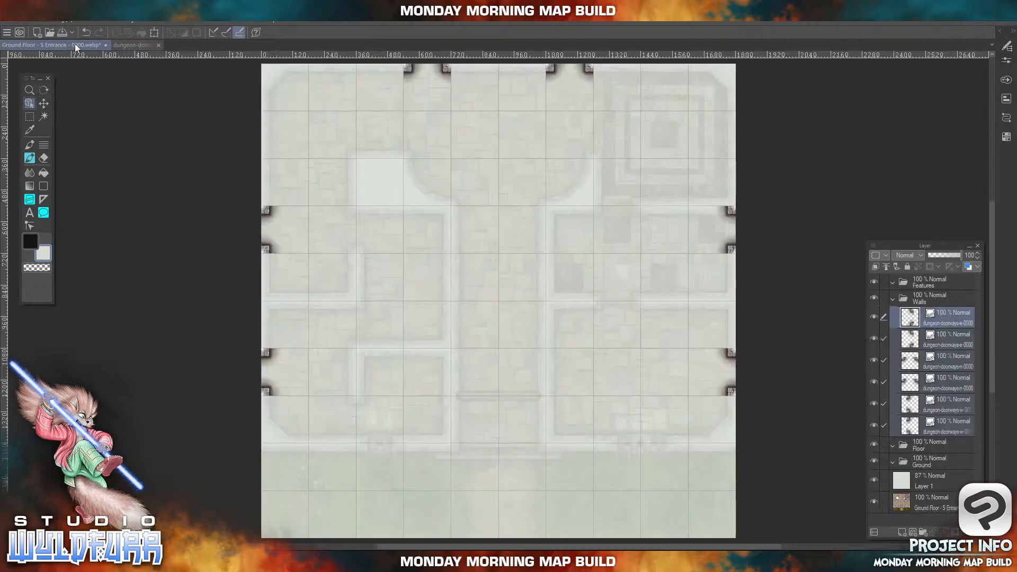
pyautogui.click(131, 44)
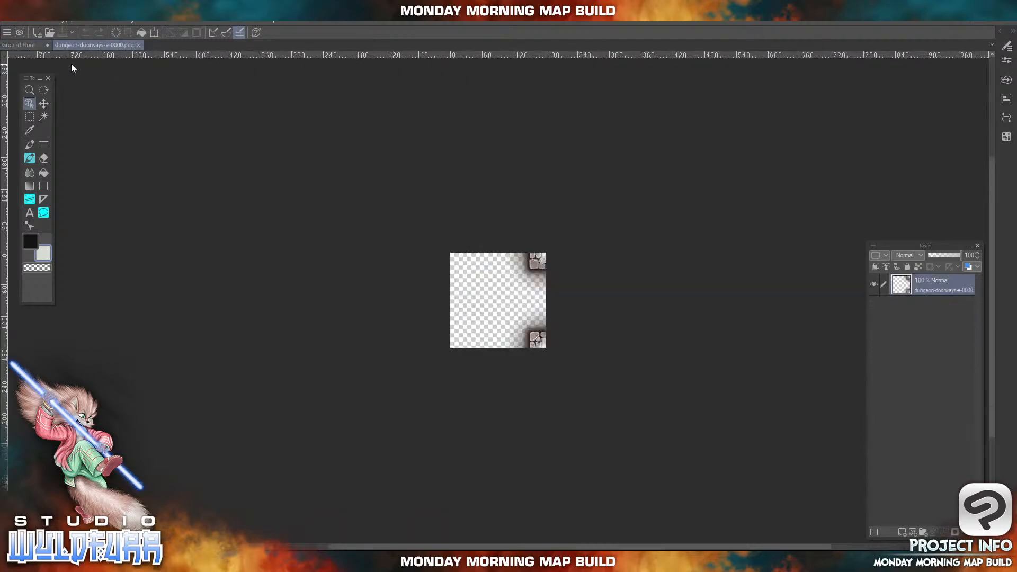
pyautogui.click(21, 44)
pyautogui.click(128, 46)
pyautogui.moveTo(112, 46); pyautogui.dragTo(359, 142)
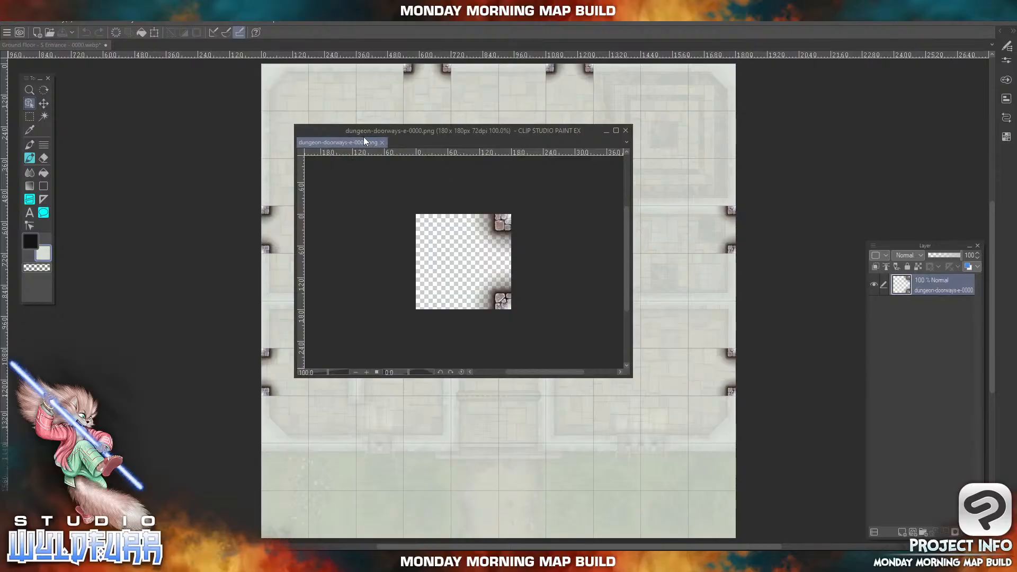
pyautogui.click(625, 130)
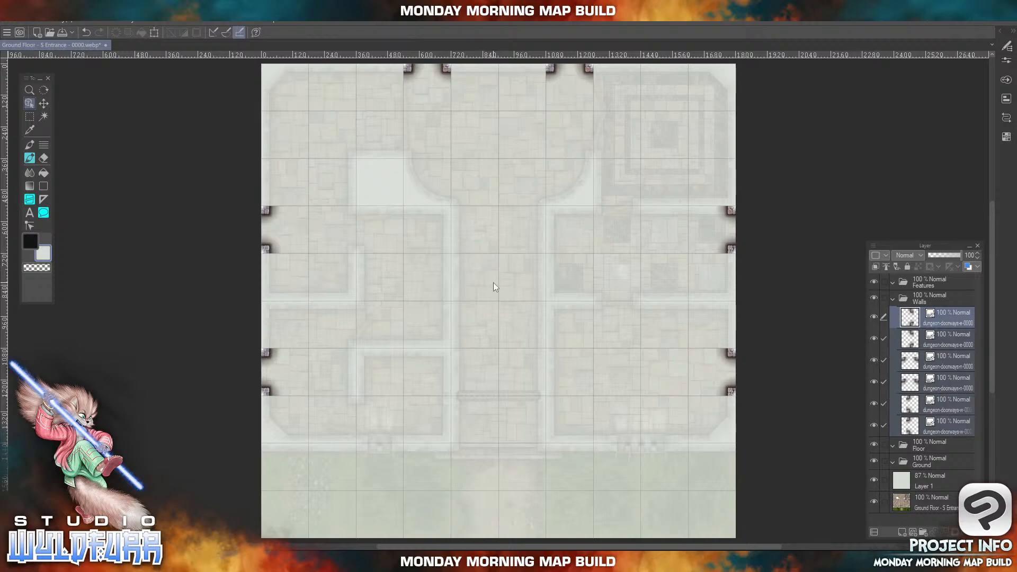
# - Try importing dungeon-doorways-e-0000.png as a layer directly above Layer 1, and delete the imported tile
pyautogui.click(953, 316)
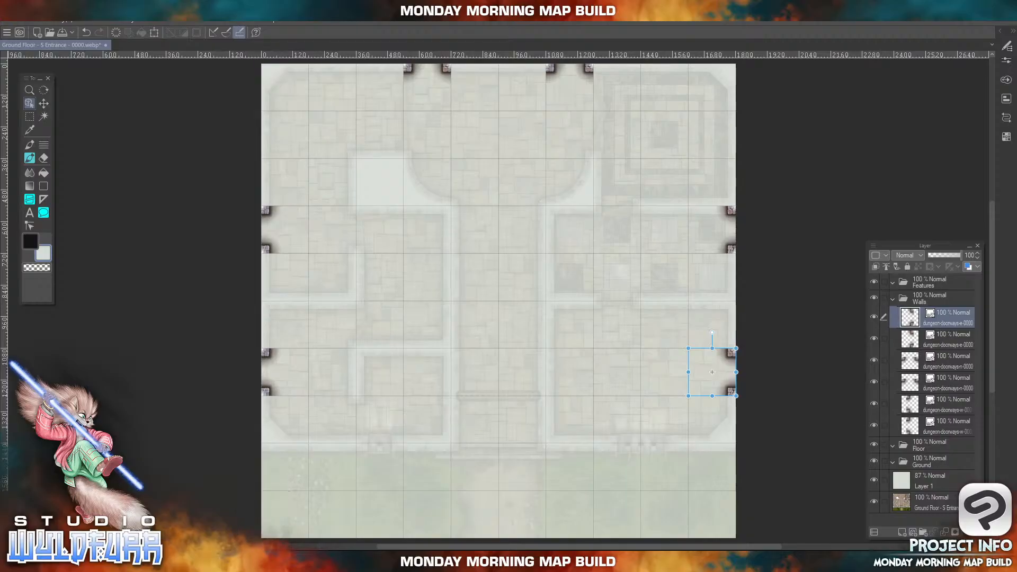
pyautogui.hotkey('alt', 'Tab')
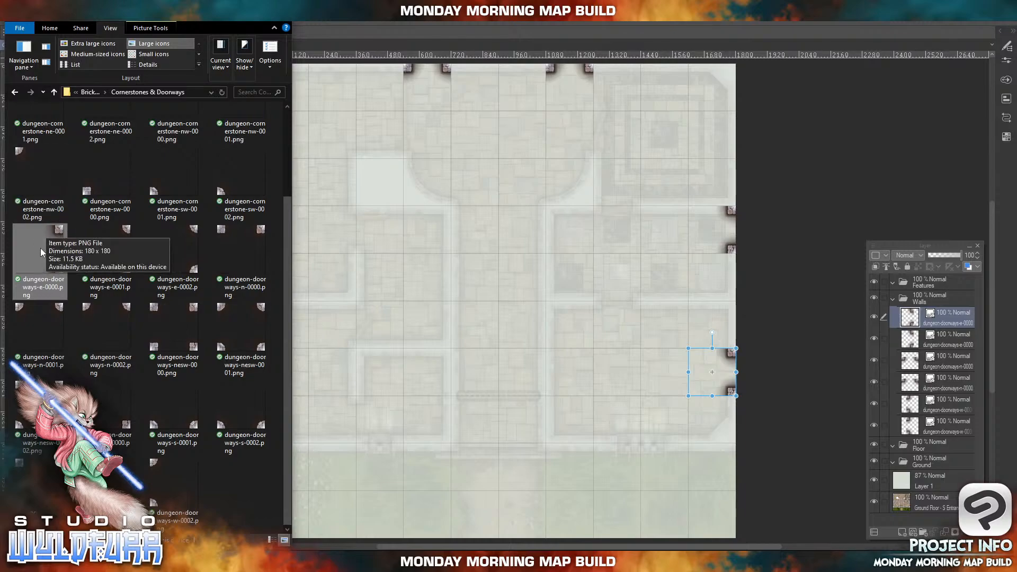
pyautogui.moveTo(42, 253); pyautogui.dragTo(938, 472)
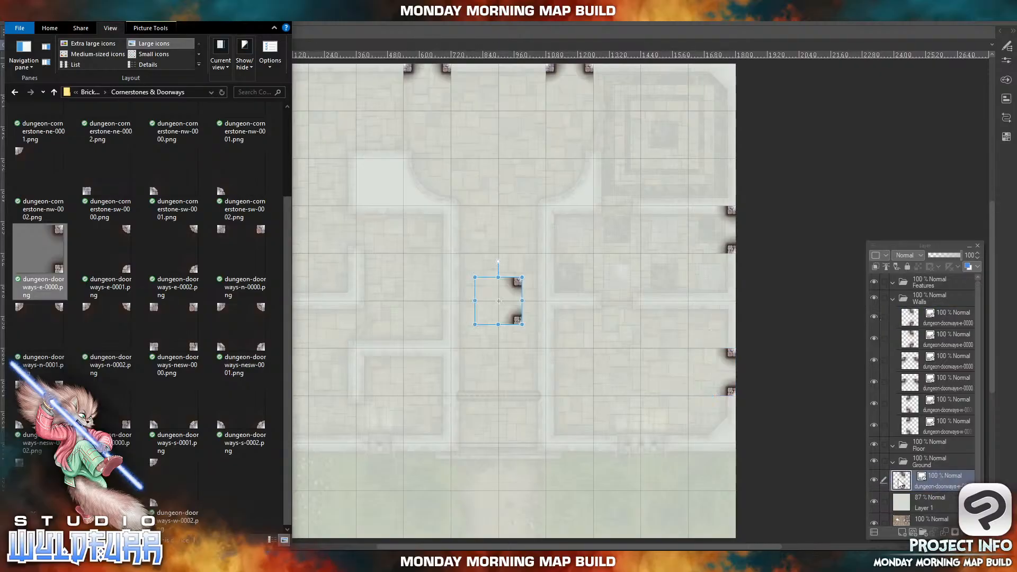
pyautogui.click(930, 478)
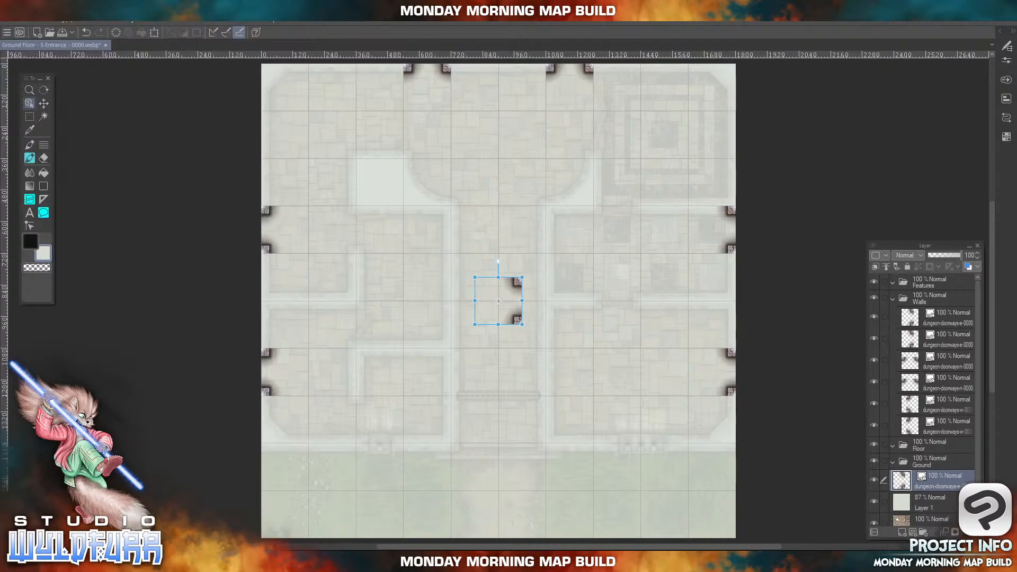
pyautogui.press('Delete')
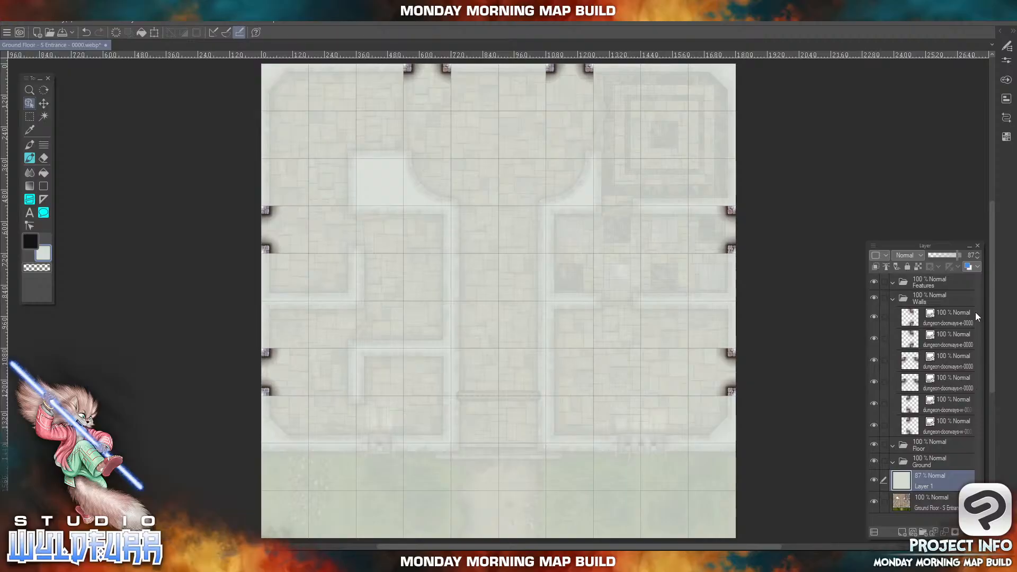
pyautogui.click(922, 302)
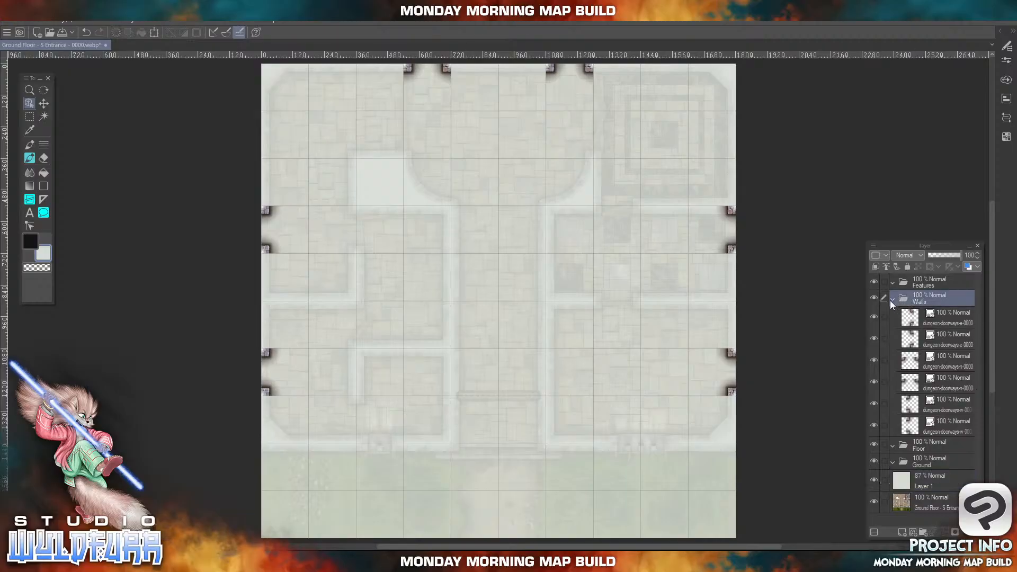
pyautogui.click(890, 299)
pyautogui.click(893, 297)
pyautogui.click(938, 362)
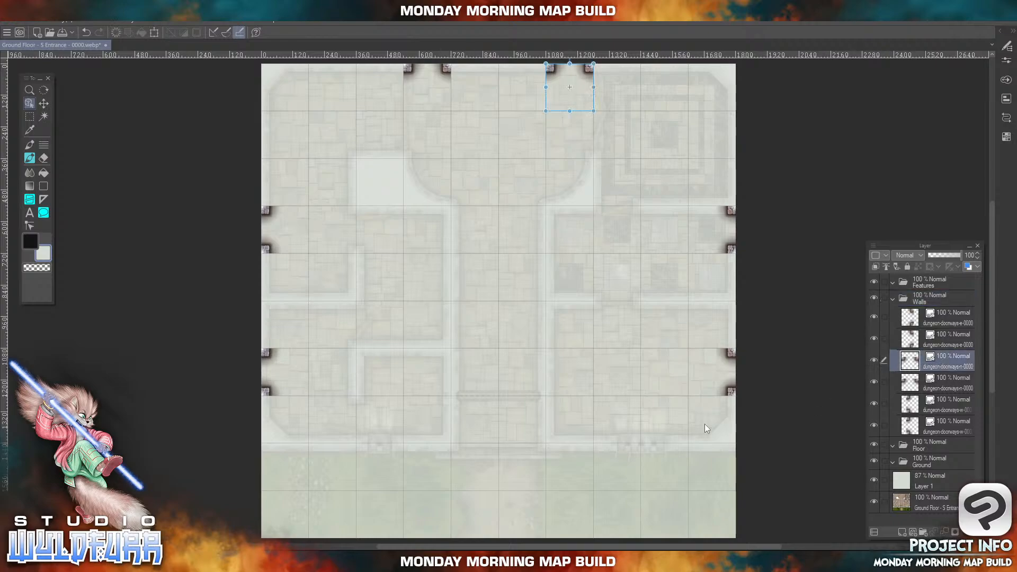
pyautogui.click(254, 559)
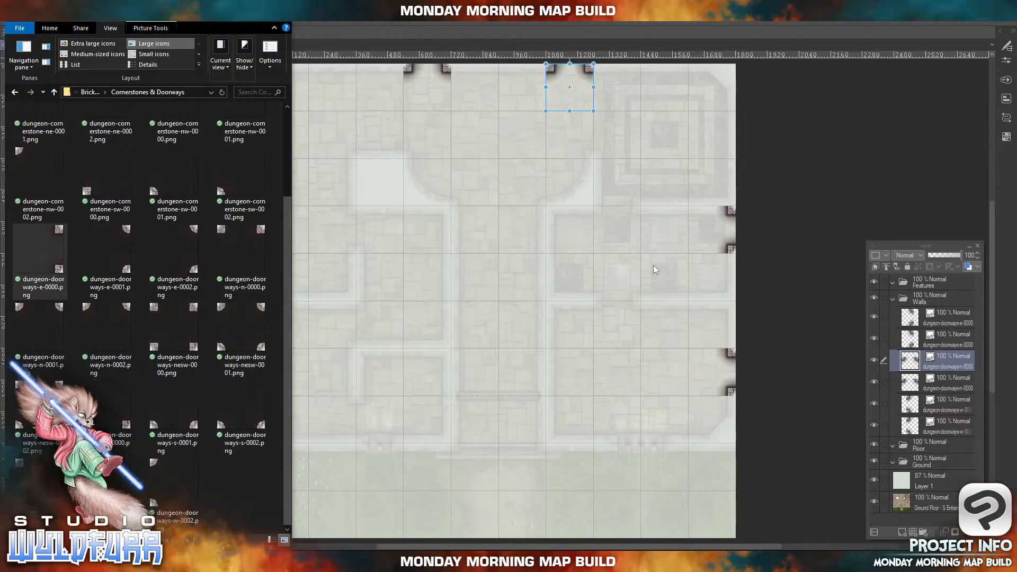
pyautogui.click(535, 23)
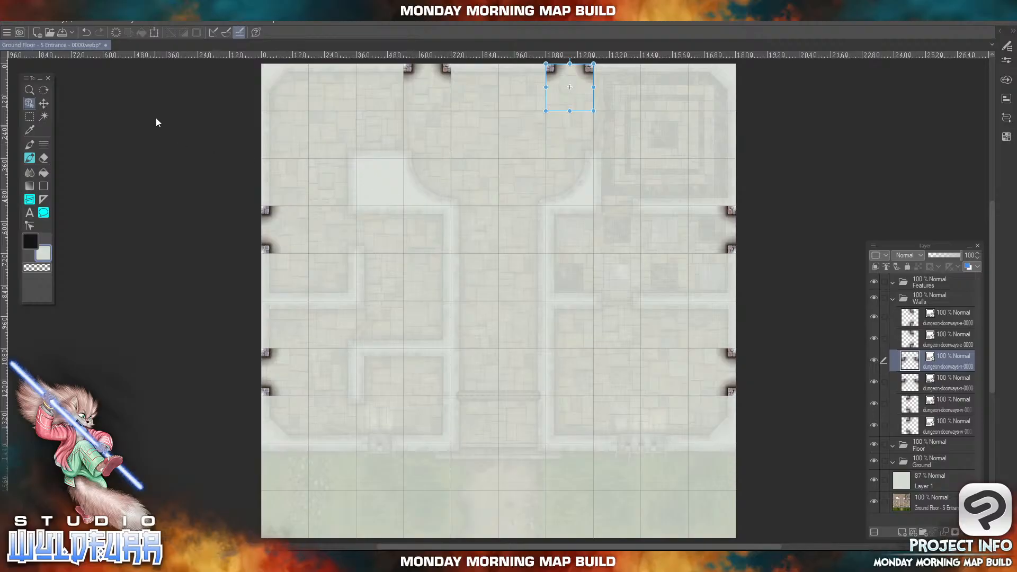
# - Switch to File Explorer and go up from Cornerstones & Doorways to the Brickwork Walls folder
pyautogui.moveTo(506, 564)
pyautogui.click(246, 564)
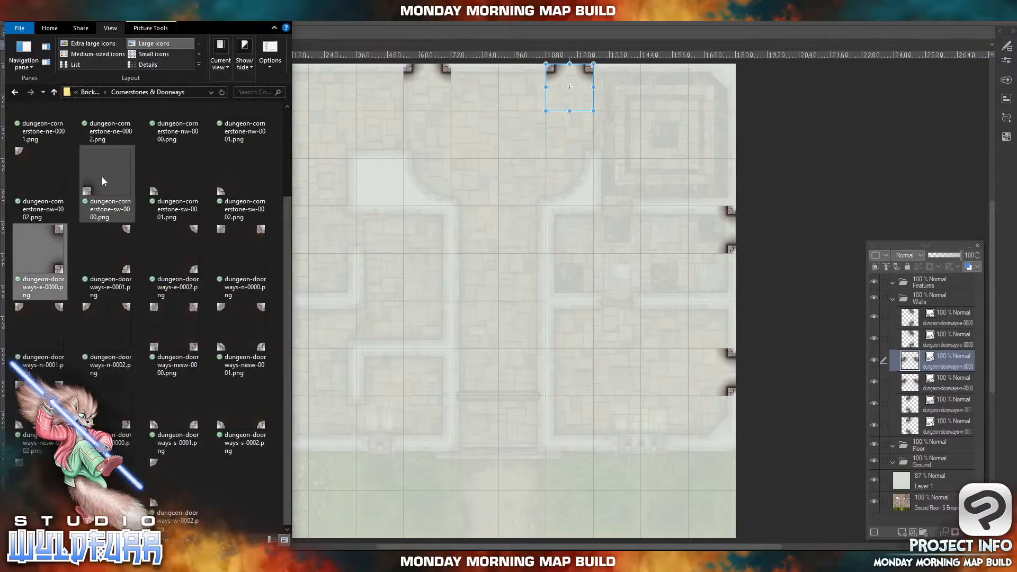
pyautogui.click(91, 94)
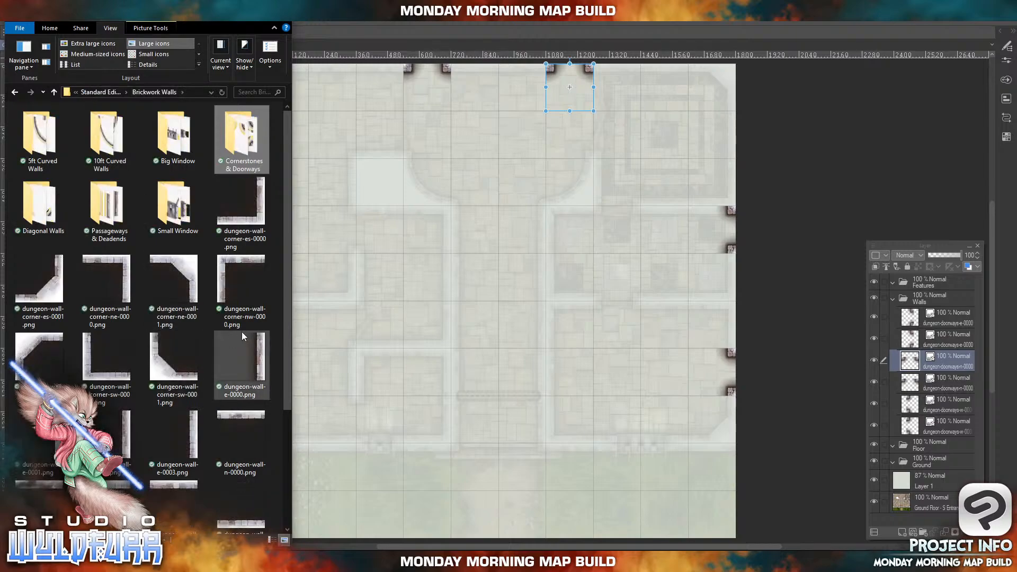
# - Import dungeon-wall-corner-ne-0001.png into the Walls folder and shift it slightly upward in the central corridor
pyautogui.click(183, 270)
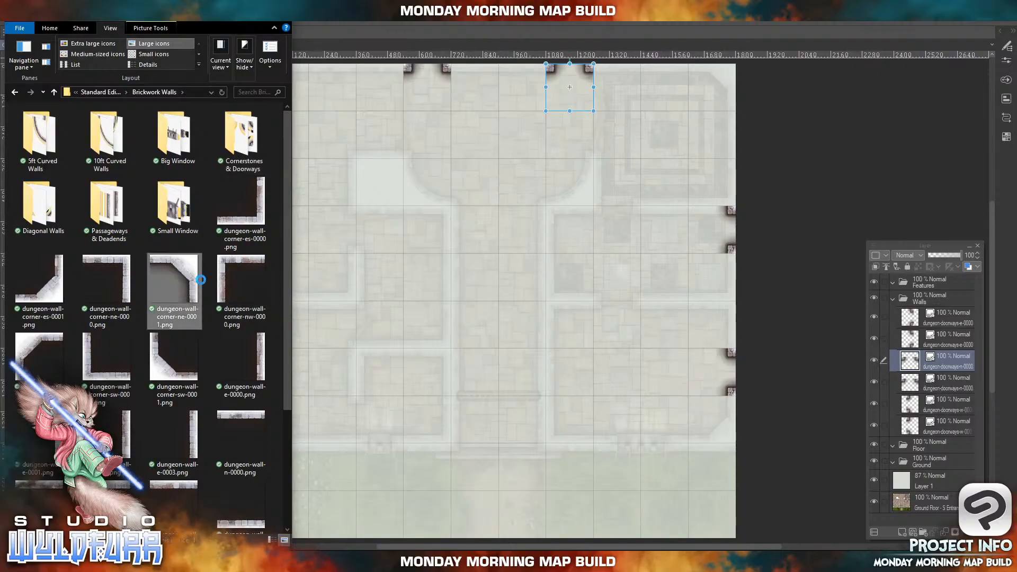
pyautogui.moveTo(173, 278); pyautogui.dragTo(518, 310)
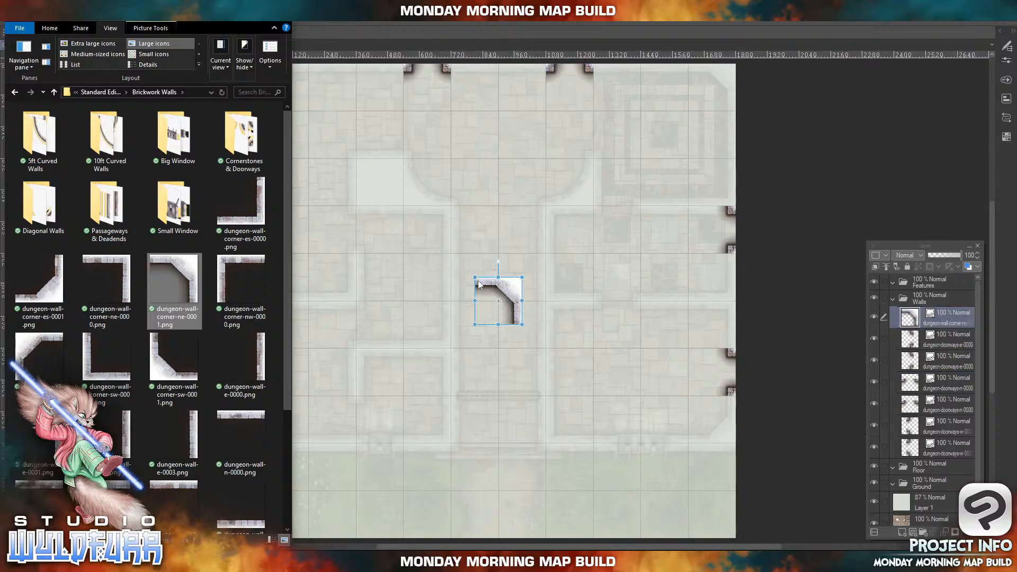
pyautogui.click(504, 292)
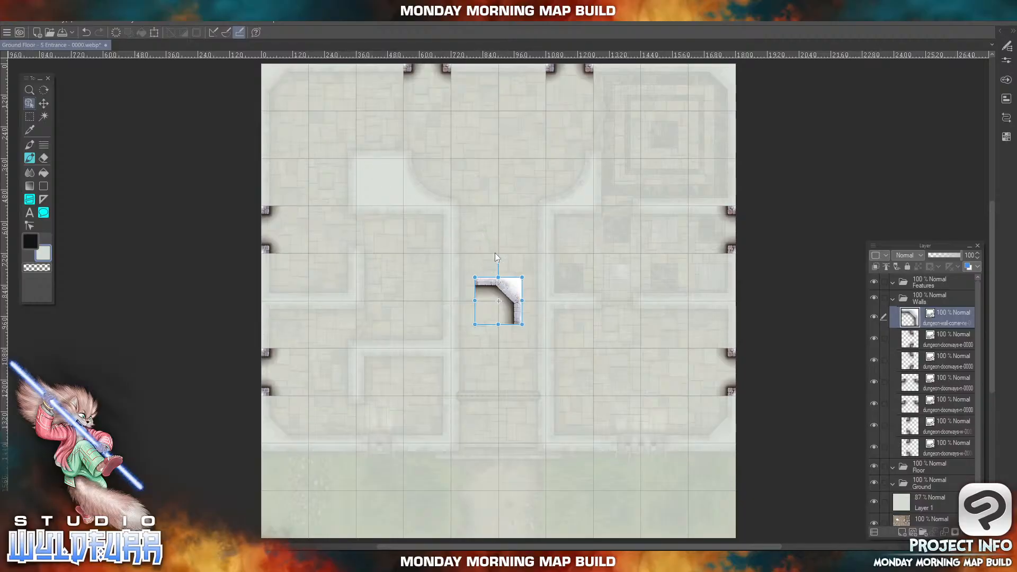
pyautogui.moveTo(510, 289)
pyautogui.mouseDown()
pyautogui.moveTo(448, 288)
pyautogui.moveTo(482, 287)
pyautogui.moveTo(497, 259)
pyautogui.moveTo(510, 270)
pyautogui.mouseUp()
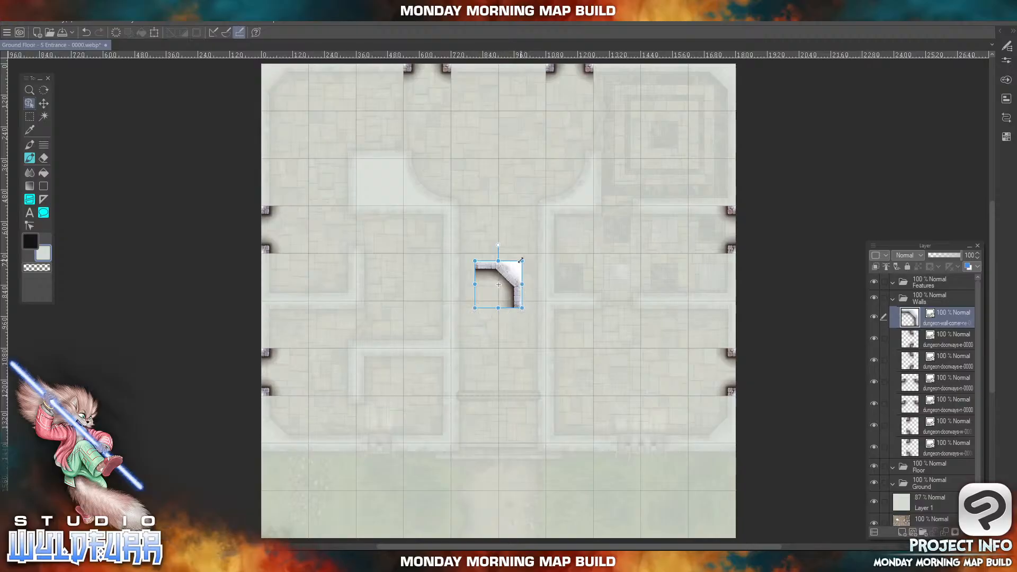
# - Try rotating the imported corner tile about 45 degrees clockwise, and delete it
pyautogui.click(184, 23)
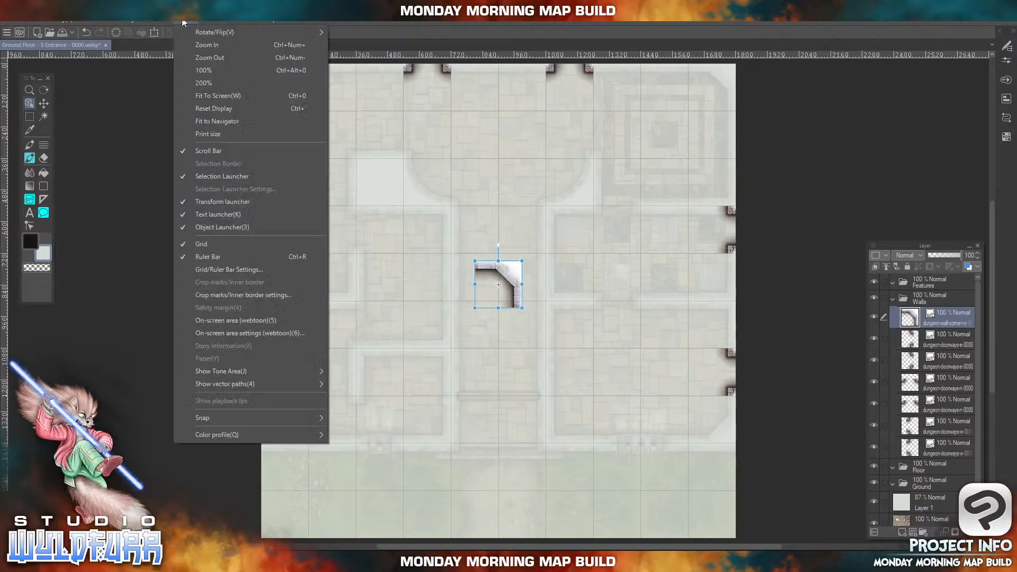
pyautogui.click(196, 71)
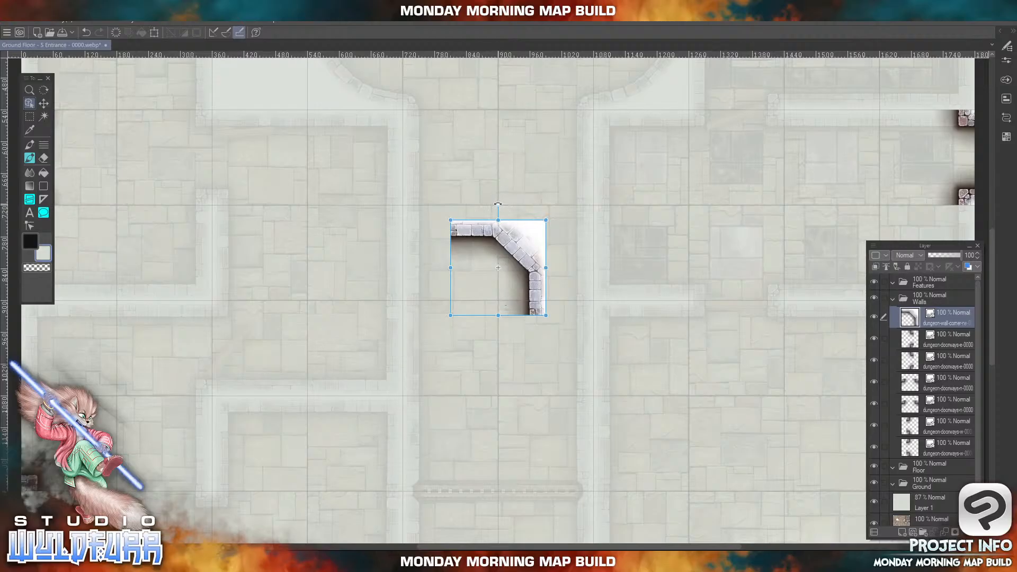
pyautogui.moveTo(498, 204); pyautogui.dragTo(602, 234)
pyautogui.moveTo(597, 309); pyautogui.dragTo(558, 223)
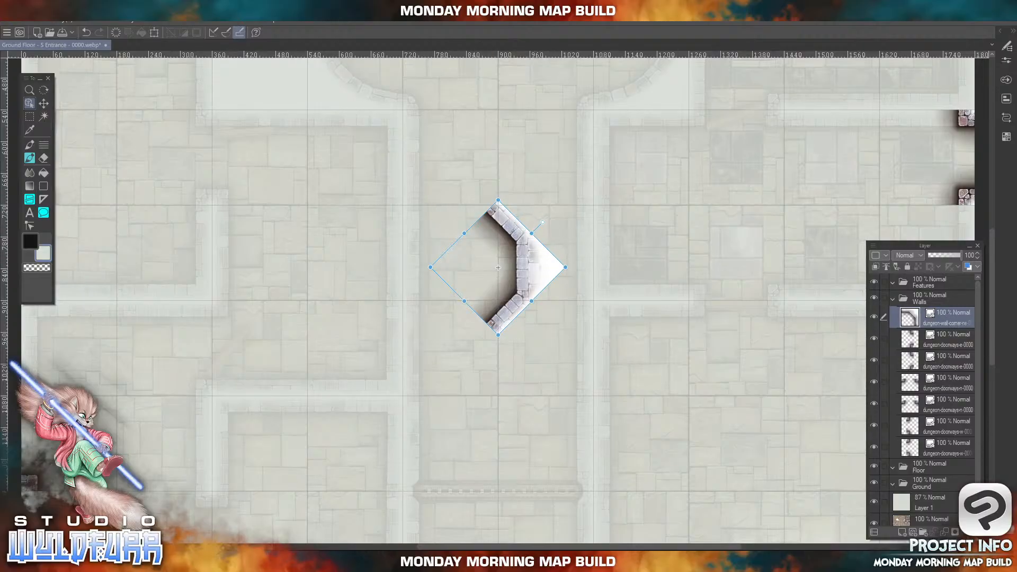
pyautogui.press('Delete')
# - Import a fresh dungeon-wall-corner-ne-0001.png from File Explorer to the top of the Walls folder
pyautogui.click(264, 561)
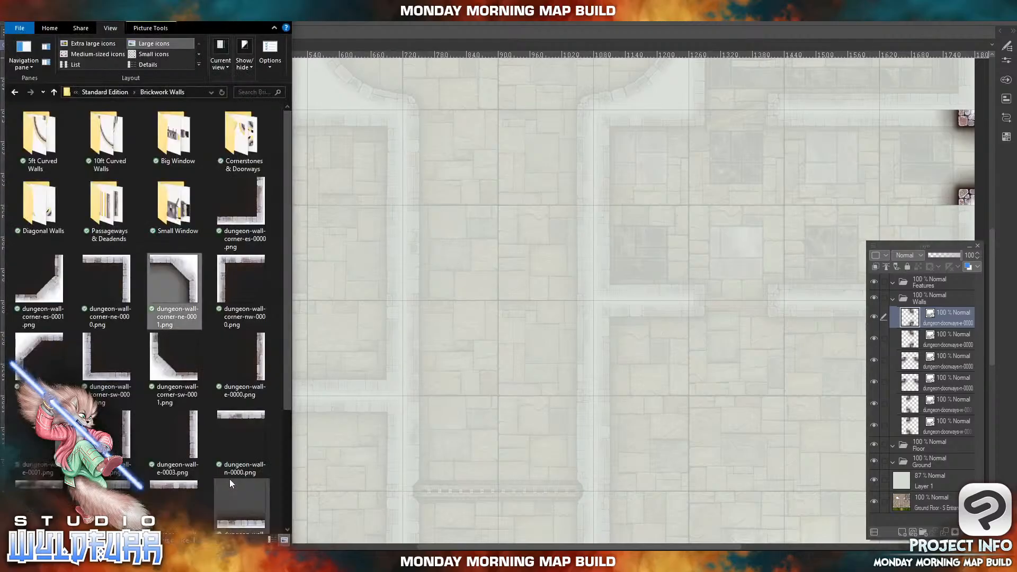
pyautogui.moveTo(174, 262); pyautogui.dragTo(919, 311)
pyautogui.click(511, 270)
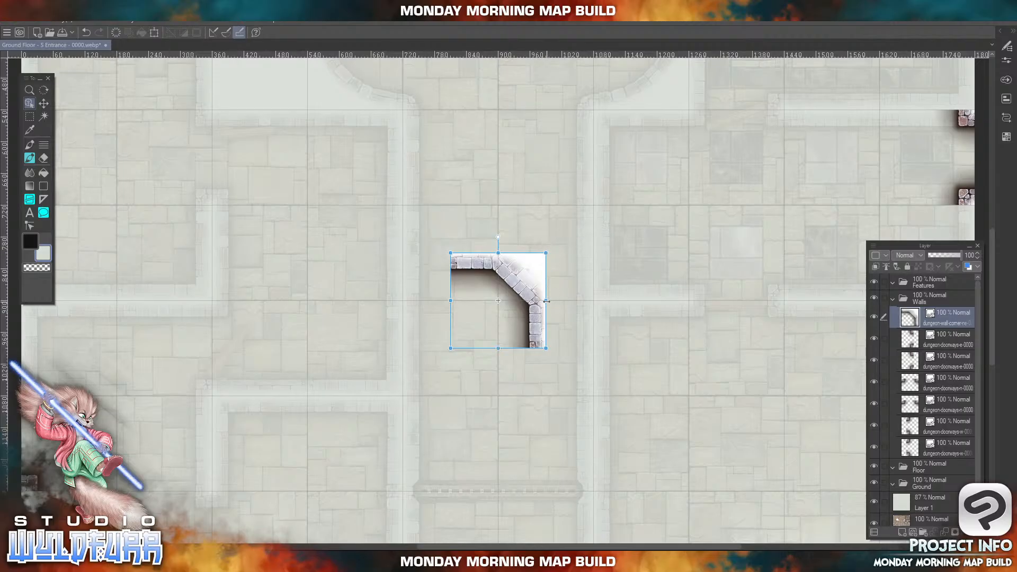
# - Try scaling the corner tile up and back down with its bounding handles, and delete its layer
pyautogui.moveTo(545, 300); pyautogui.dragTo(586, 313)
pyautogui.press('Return')
pyautogui.hotkey('ctrl', 't')
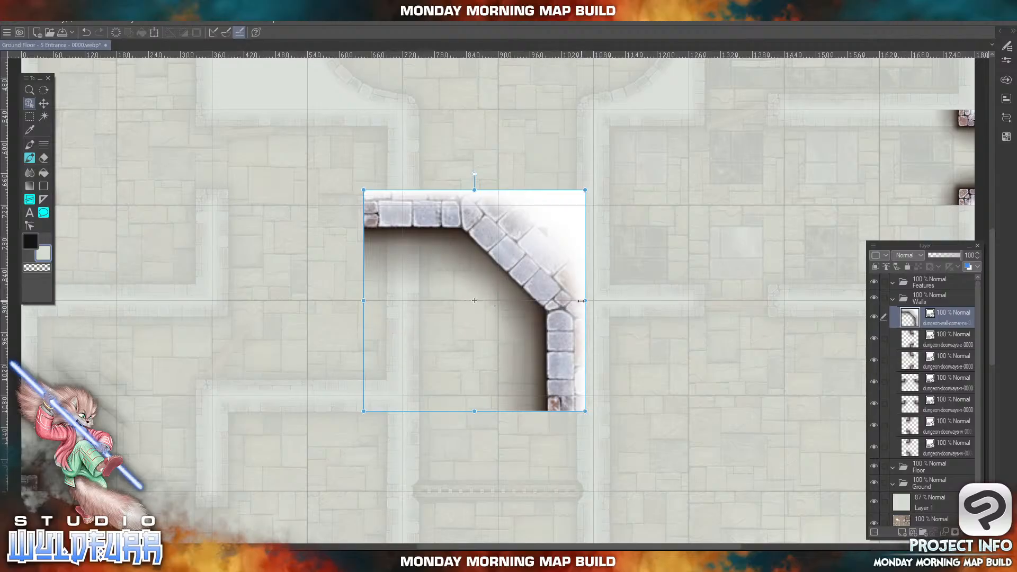
pyautogui.moveTo(583, 300); pyautogui.dragTo(698, 306)
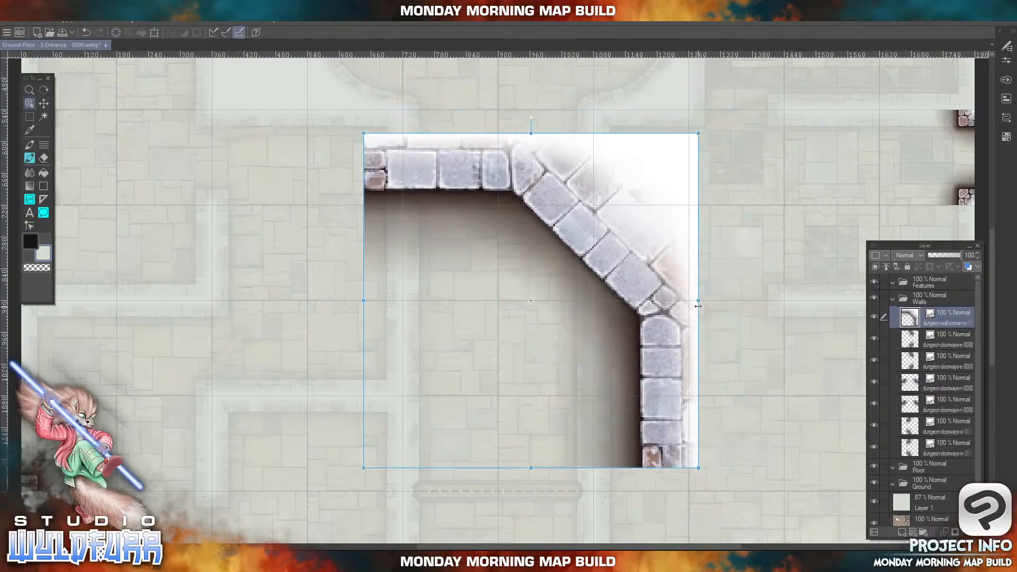
pyautogui.press('Return')
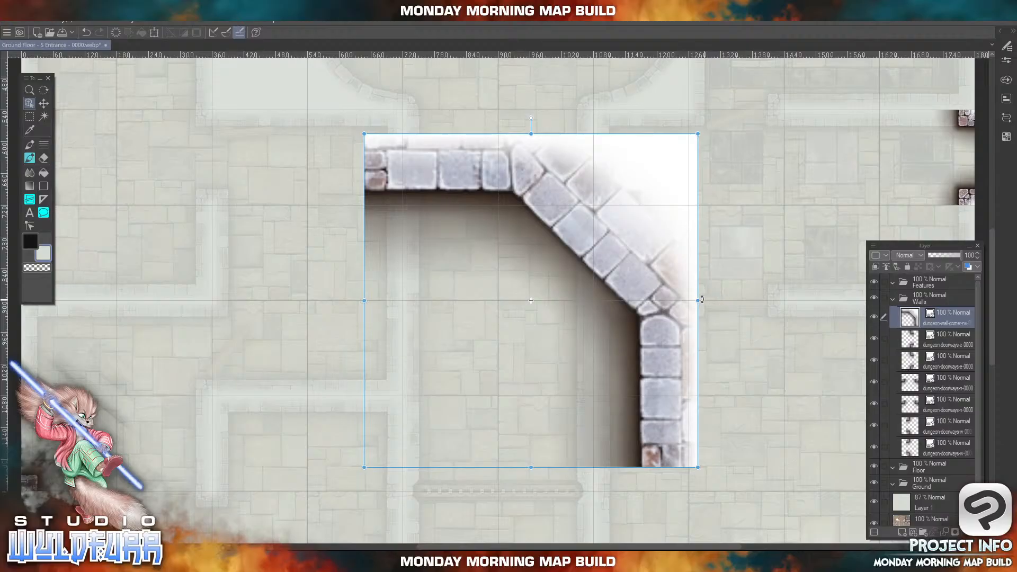
pyautogui.moveTo(697, 299); pyautogui.dragTo(591, 304)
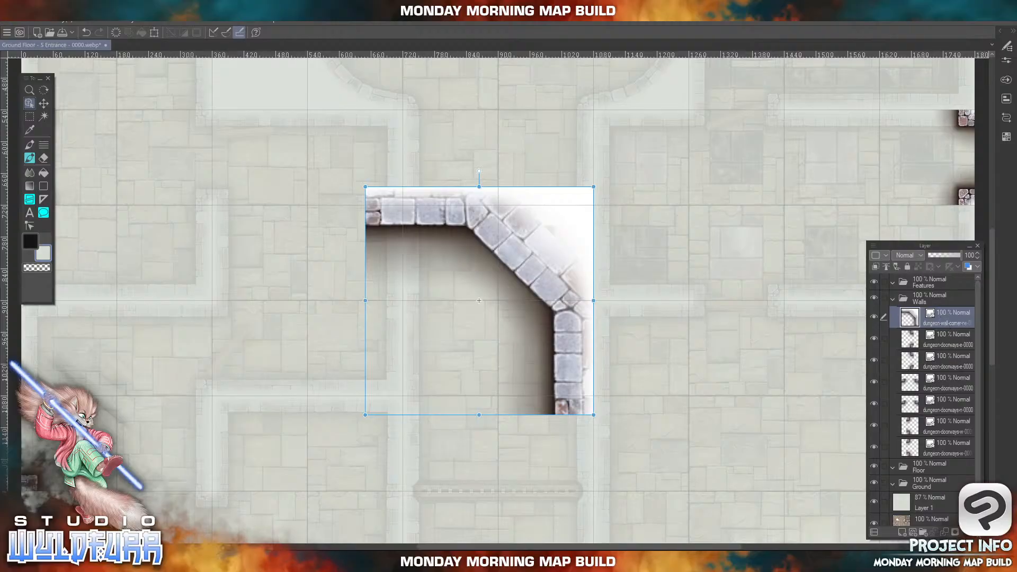
pyautogui.click(966, 532)
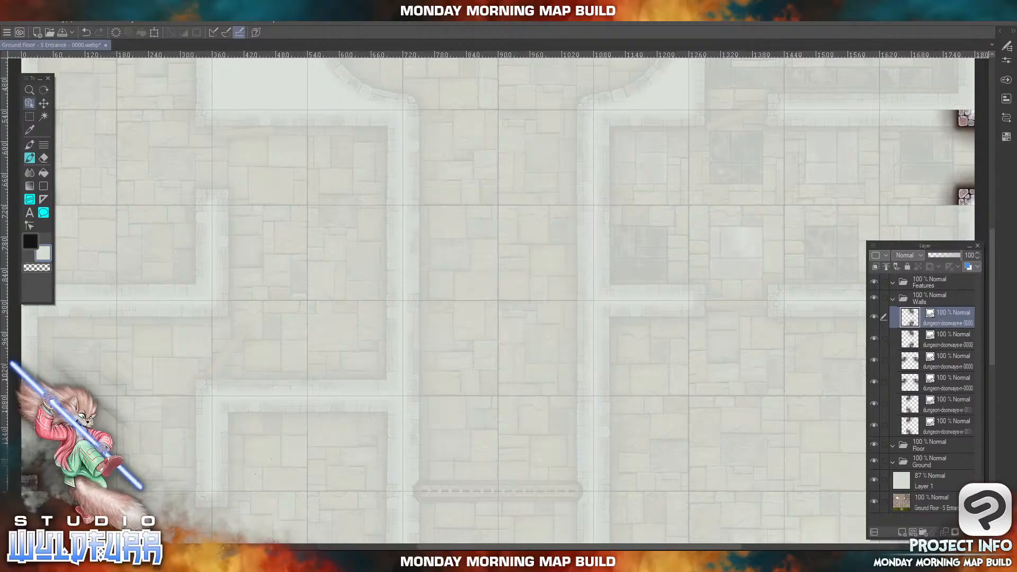
# - Import dungeon-wall-corner-ne-0001.png from the Brickwork Walls folder again as the top layer in the Walls folder
pyautogui.hotkey('alt', 'Tab')
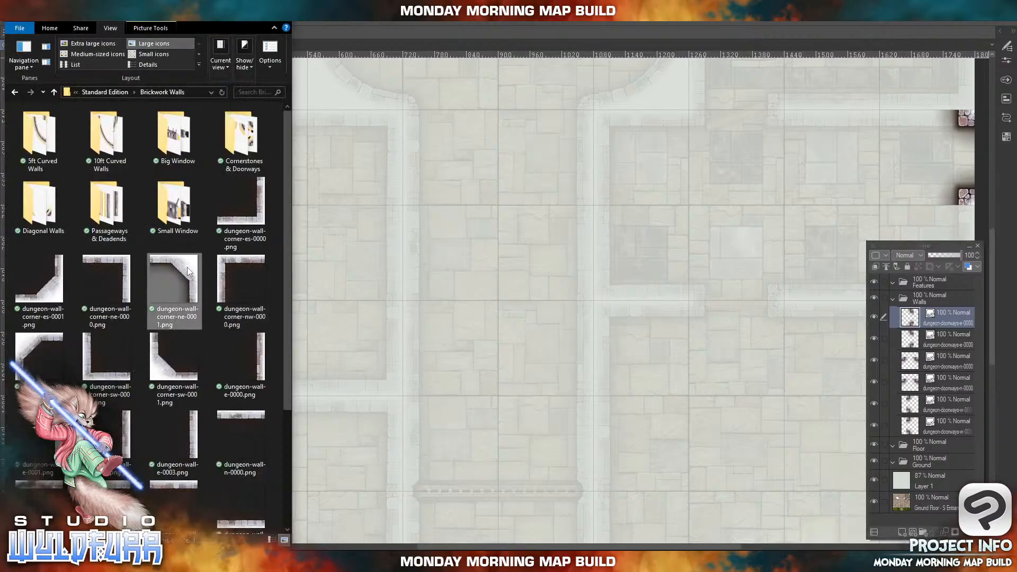
pyautogui.moveTo(186, 265); pyautogui.dragTo(918, 309)
pyautogui.click(552, 271)
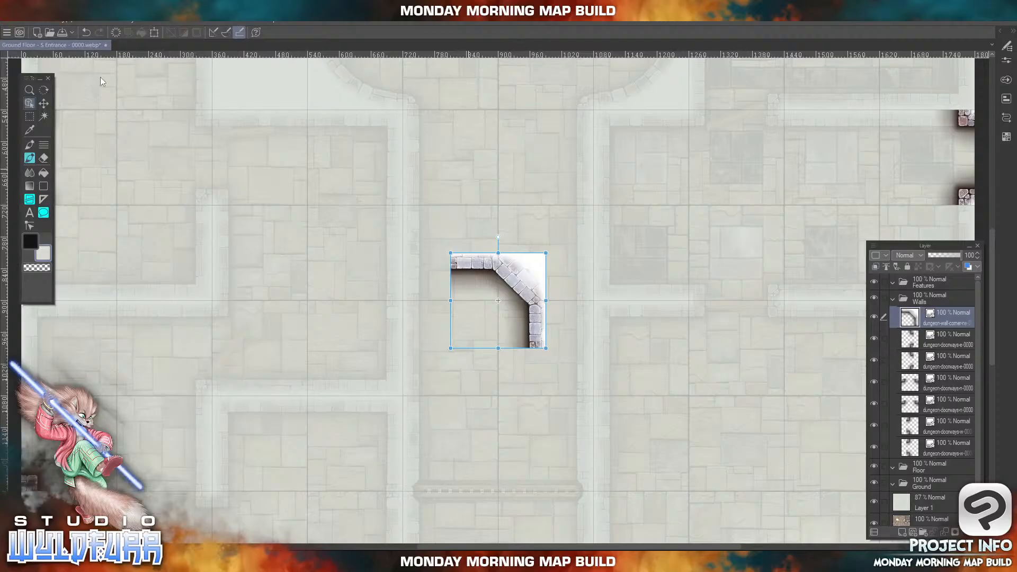
# - Try repositioning the corner tile freely with the Move layer tool, and check the Snap settings
pyautogui.click(29, 104)
pyautogui.click(44, 105)
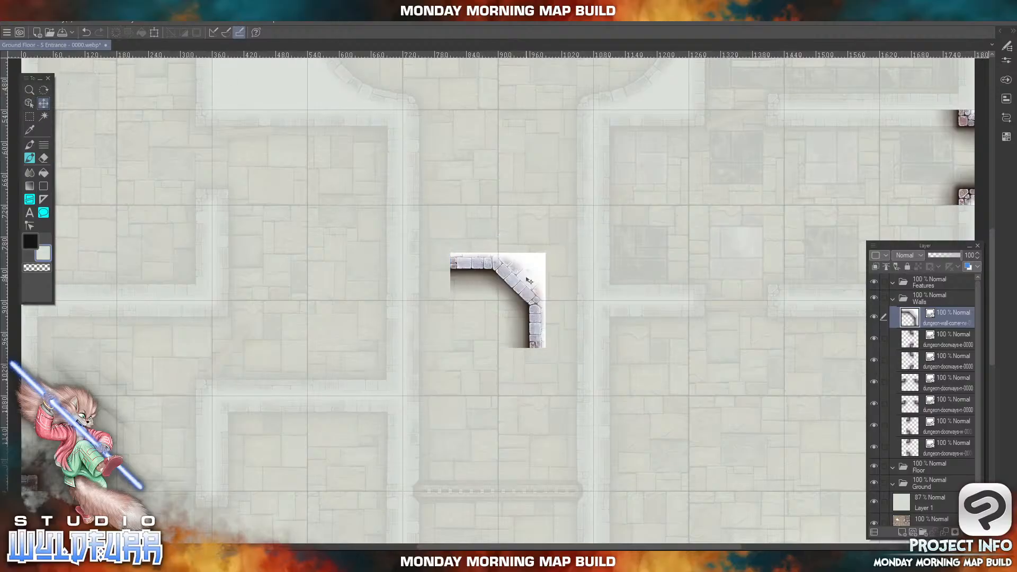
pyautogui.moveTo(529, 280); pyautogui.dragTo(458, 325)
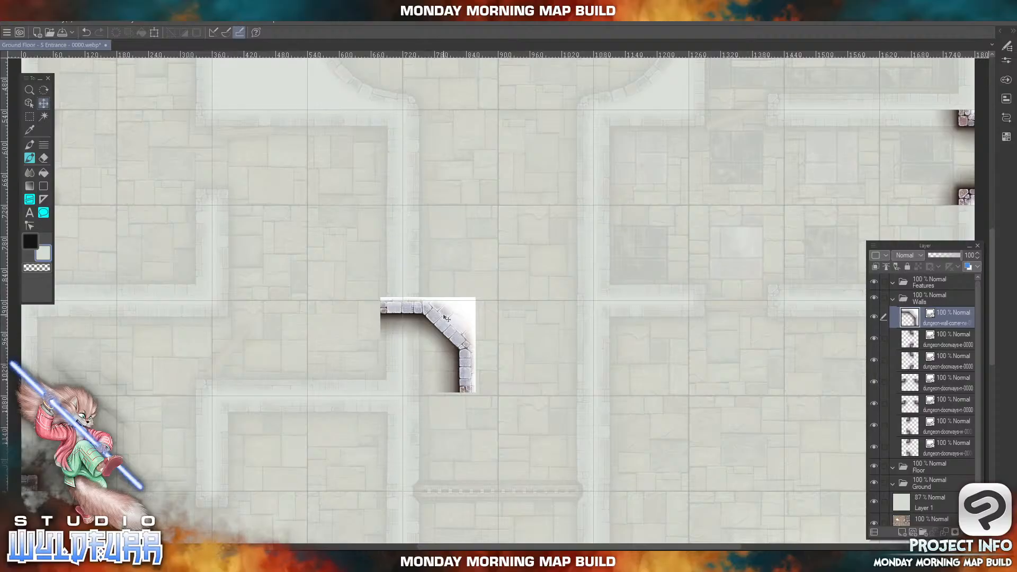
pyautogui.moveTo(453, 324); pyautogui.dragTo(530, 329)
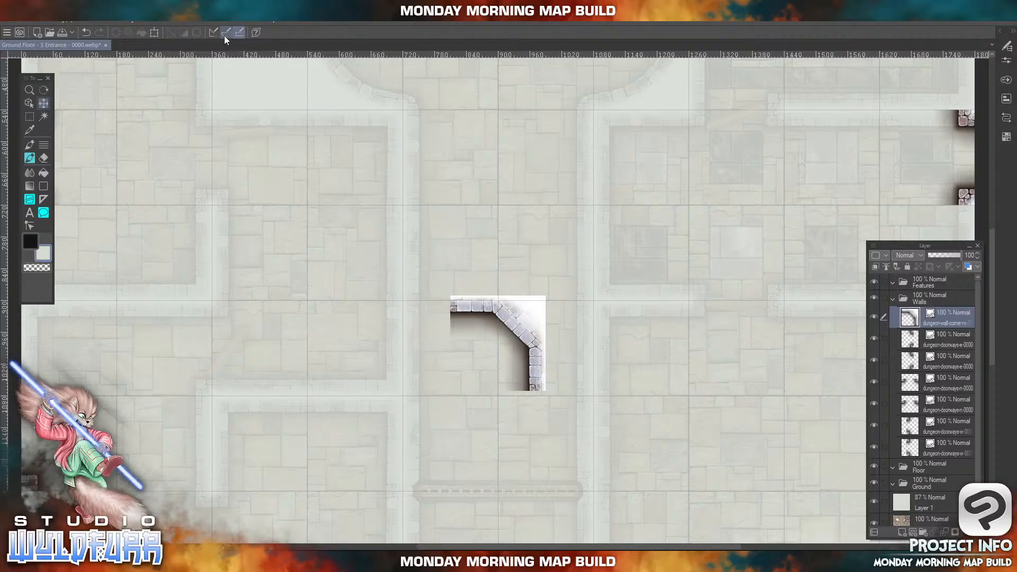
pyautogui.click(190, 21)
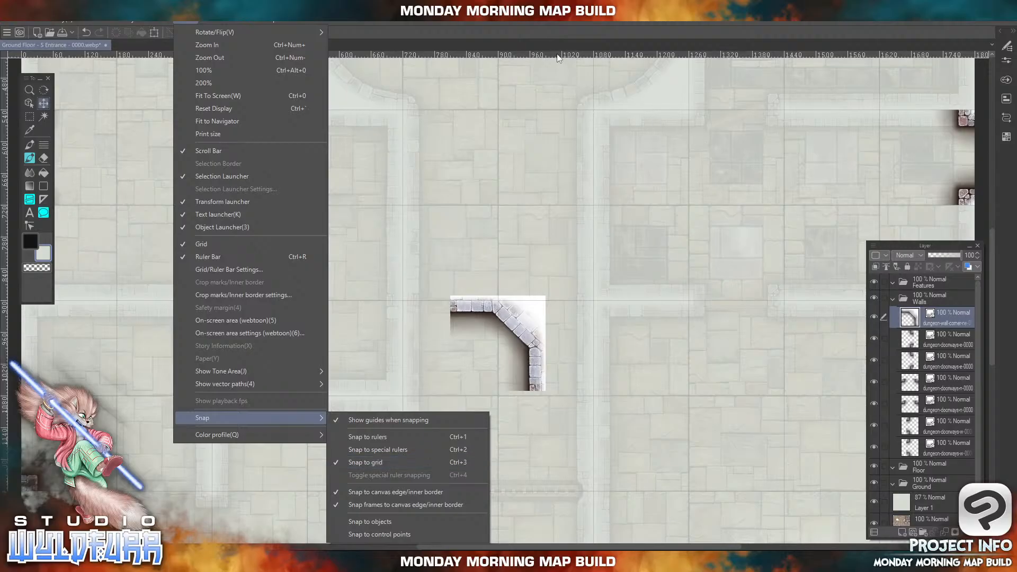
pyautogui.click(559, 31)
pyautogui.moveTo(517, 335); pyautogui.dragTo(456, 245)
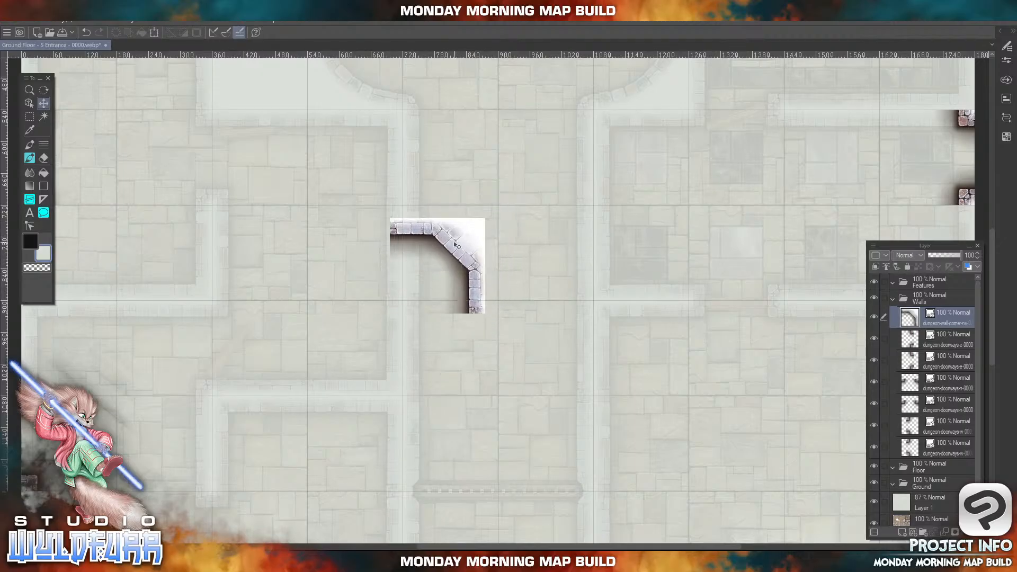
# - Snap the corner tile to a grid square in the central corridor using the Object tool
pyautogui.click(26, 105)
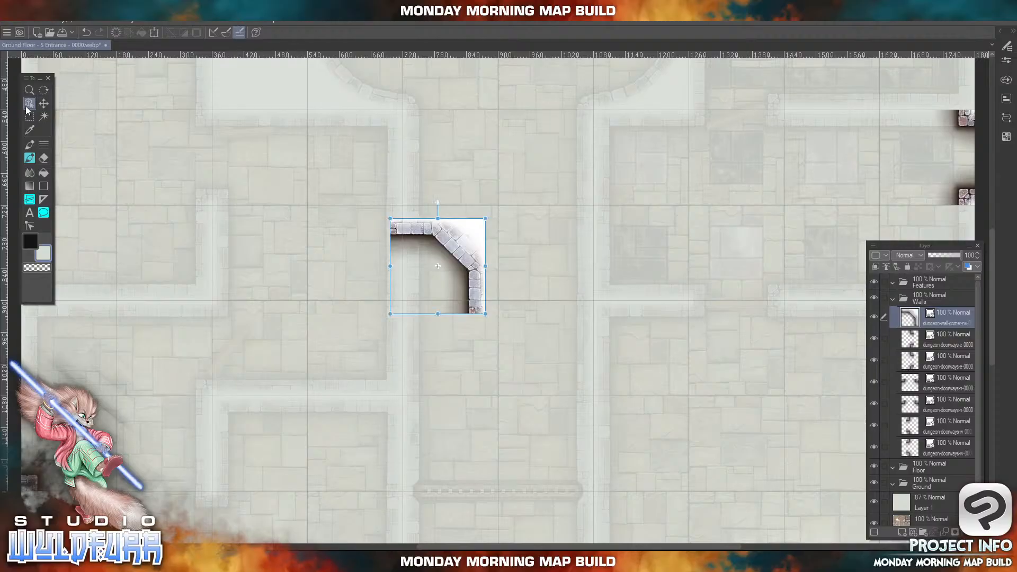
pyautogui.moveTo(464, 243)
pyautogui.mouseDown()
pyautogui.moveTo(609, 271)
pyautogui.moveTo(420, 193)
pyautogui.moveTo(273, 211)
pyautogui.moveTo(481, 224)
pyautogui.moveTo(498, 294)
pyautogui.moveTo(475, 233)
pyautogui.mouseUp()
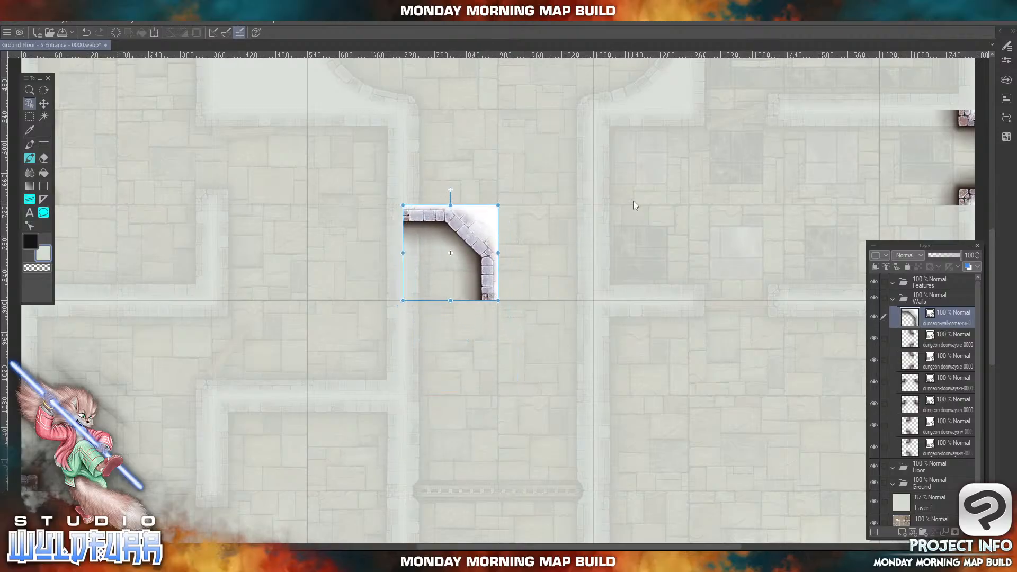
pyautogui.press('space')
pyautogui.moveTo(681, 140); pyautogui.dragTo(418, 404)
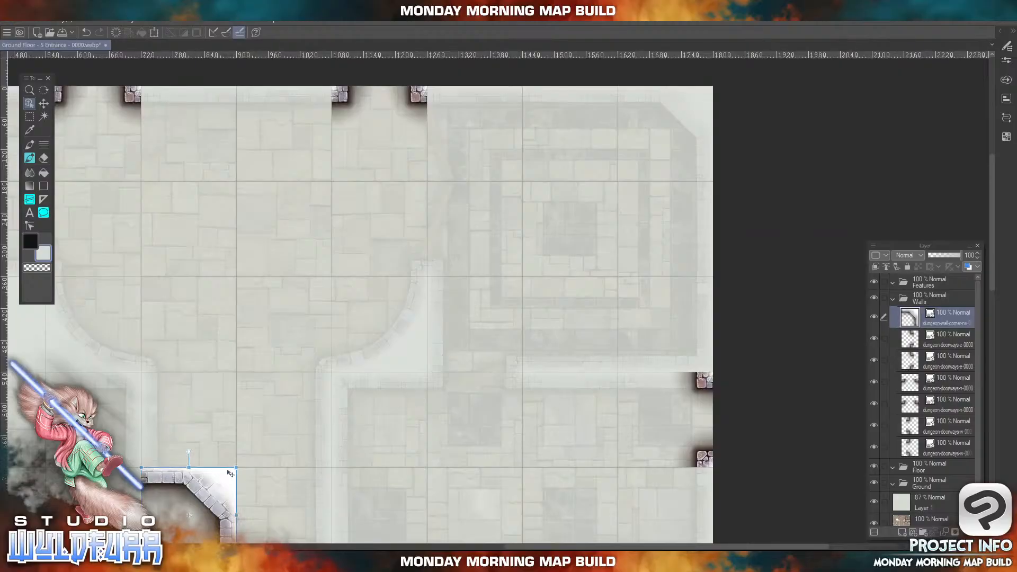
# - Snap the north-east corner wall tile into the grid square at the map's north-east corner
pyautogui.moveTo(220, 490); pyautogui.dragTo(703, 110)
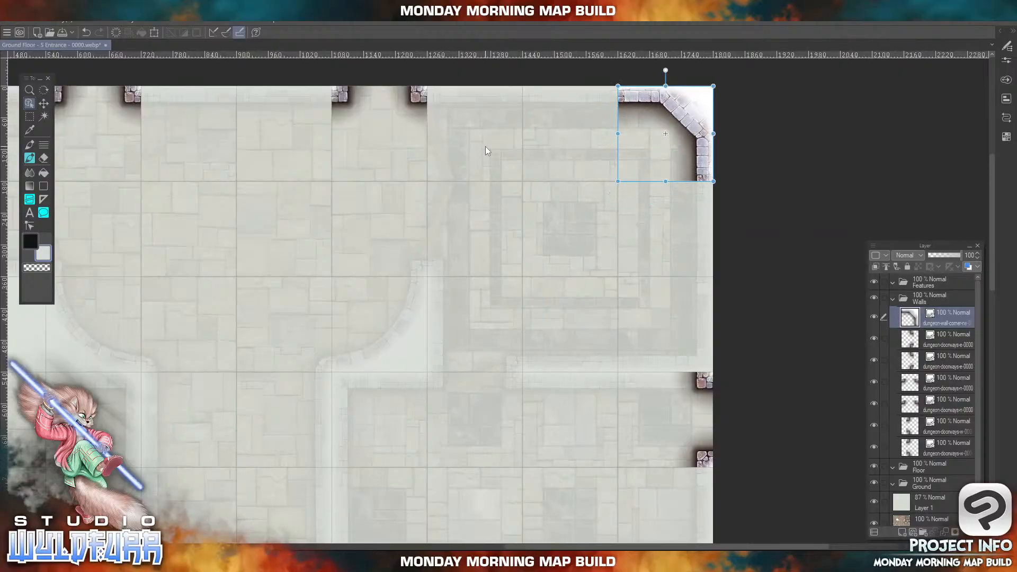
# - Import the diagonal north-west corner tile from the Brickwork Walls folder as the top layer in the Walls folder
pyautogui.press('space')
pyautogui.moveTo(166, 198); pyautogui.dragTo(620, 233)
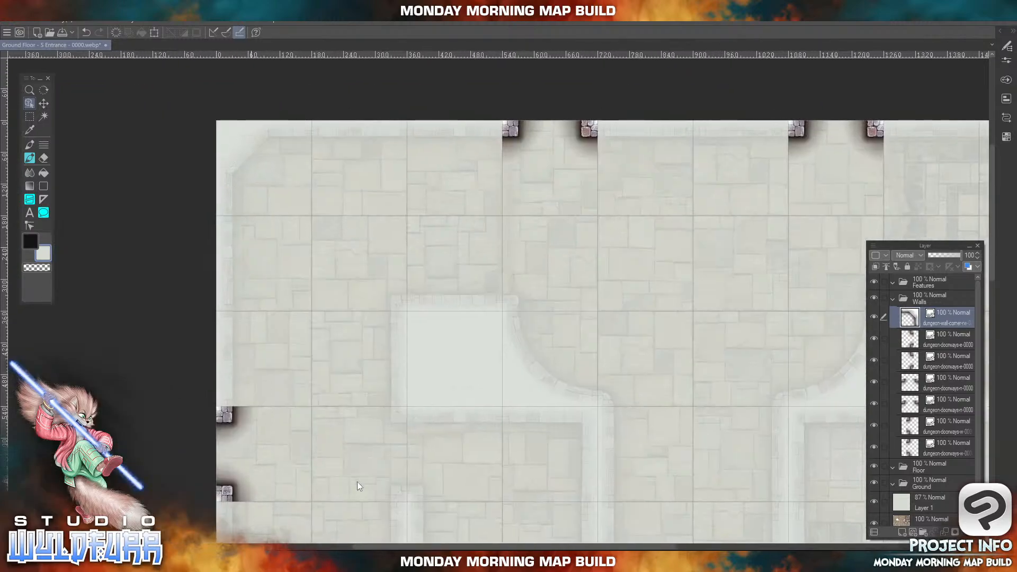
pyautogui.hotkey('alt', 'Tab')
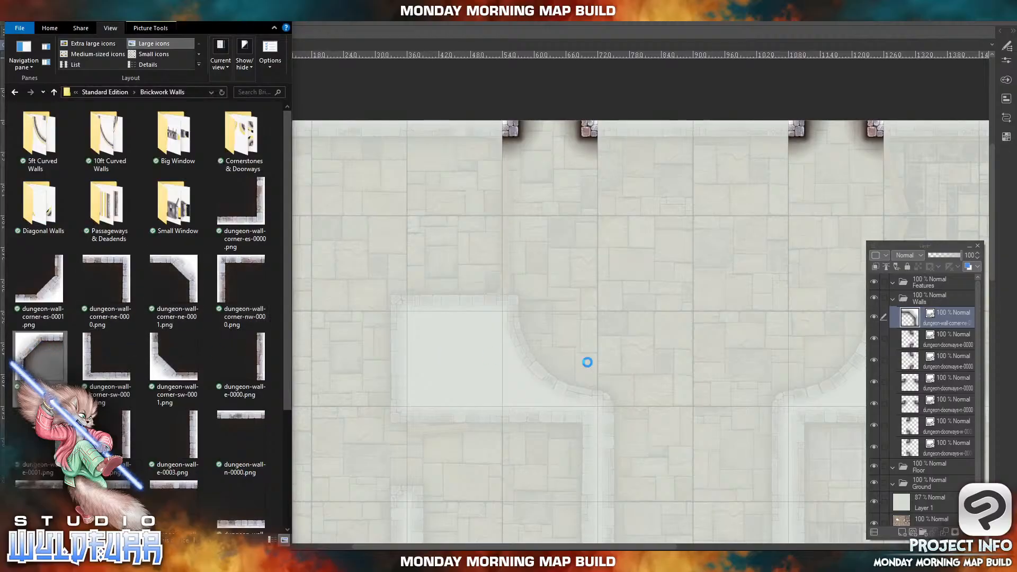
pyautogui.moveTo(916, 308); pyautogui.dragTo(913, 308)
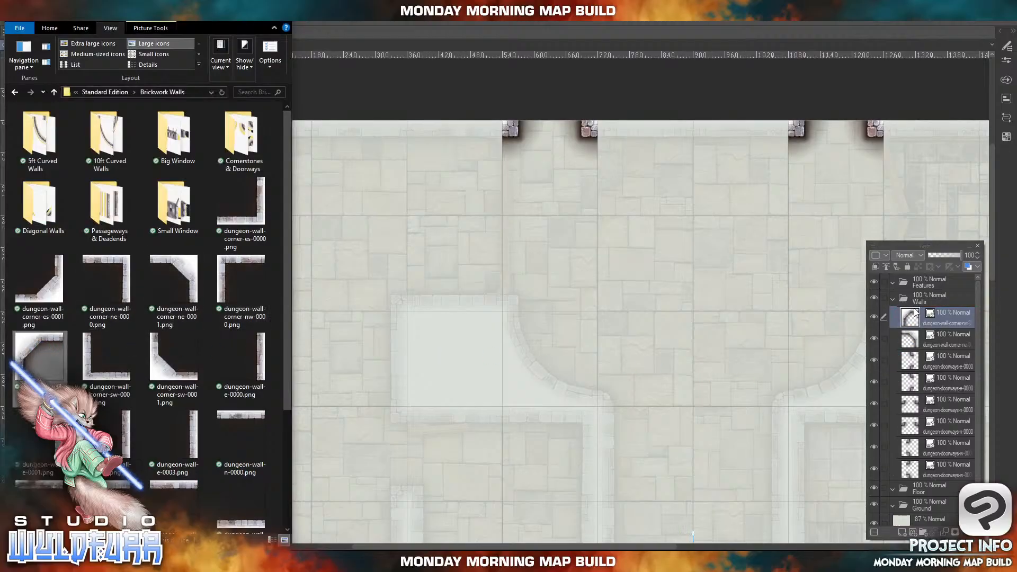
pyautogui.click(515, 312)
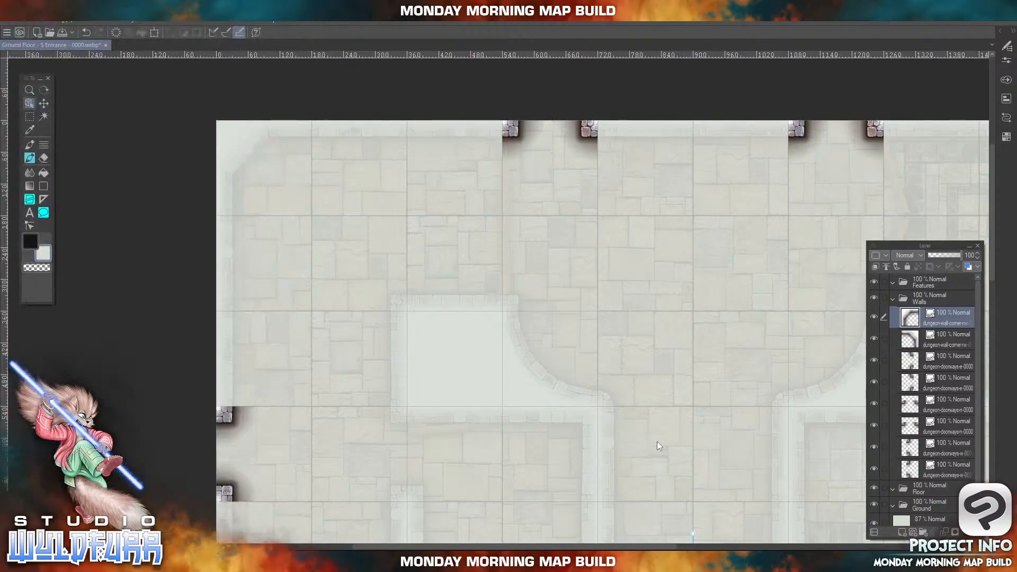
# - Move the north-west corner tile from the central corridor into the grid square at the map's north-west corner
pyautogui.moveTo(740, 481); pyautogui.dragTo(486, 283)
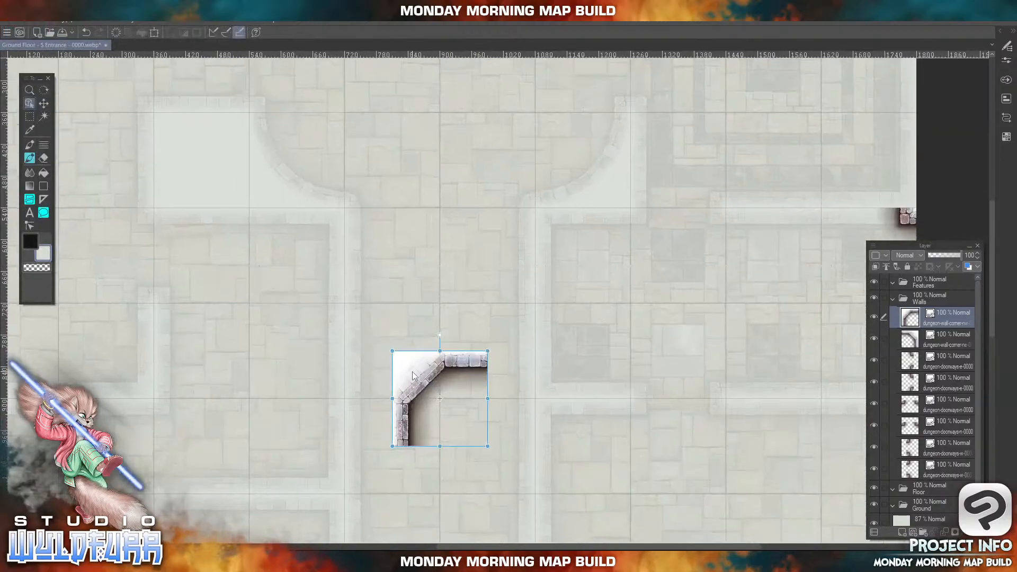
pyautogui.moveTo(412, 371); pyautogui.dragTo(487, 380)
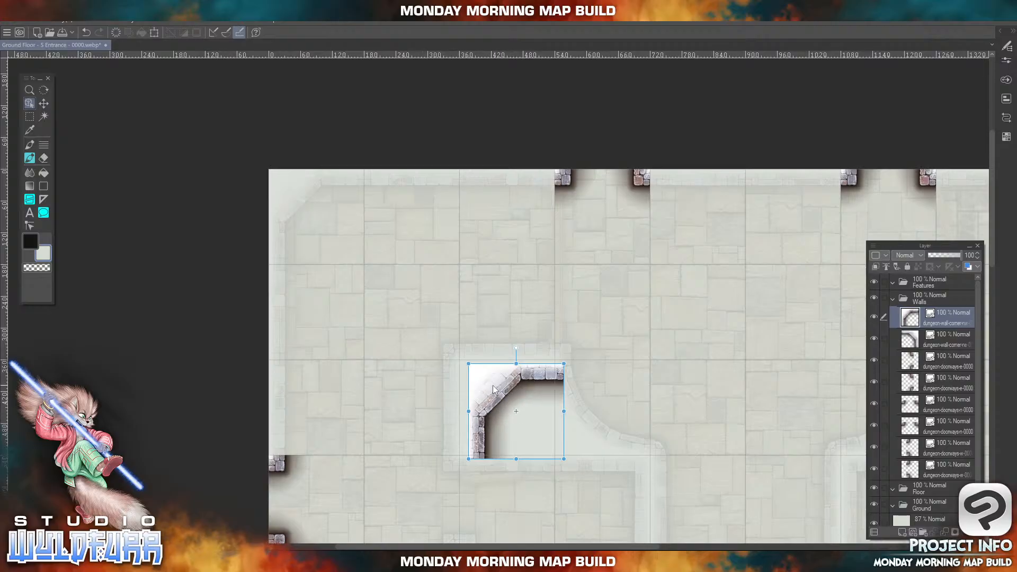
pyautogui.moveTo(494, 390); pyautogui.dragTo(311, 218)
pyautogui.moveTo(297, 200); pyautogui.dragTo(297, 194)
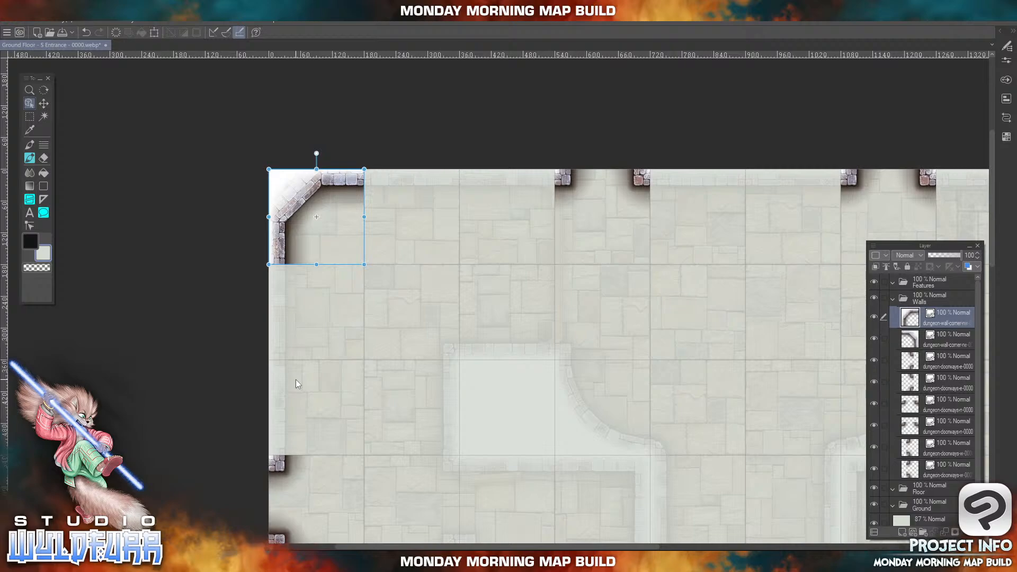
# - Import the dungeon-wall-n-0002 tile from the Brickwork Walls folder as the top layer in the Walls folder
pyautogui.moveTo(639, 440); pyautogui.dragTo(452, 237)
pyautogui.moveTo(555, 403); pyautogui.dragTo(503, 195)
pyautogui.moveTo(494, 426); pyautogui.dragTo(492, 201)
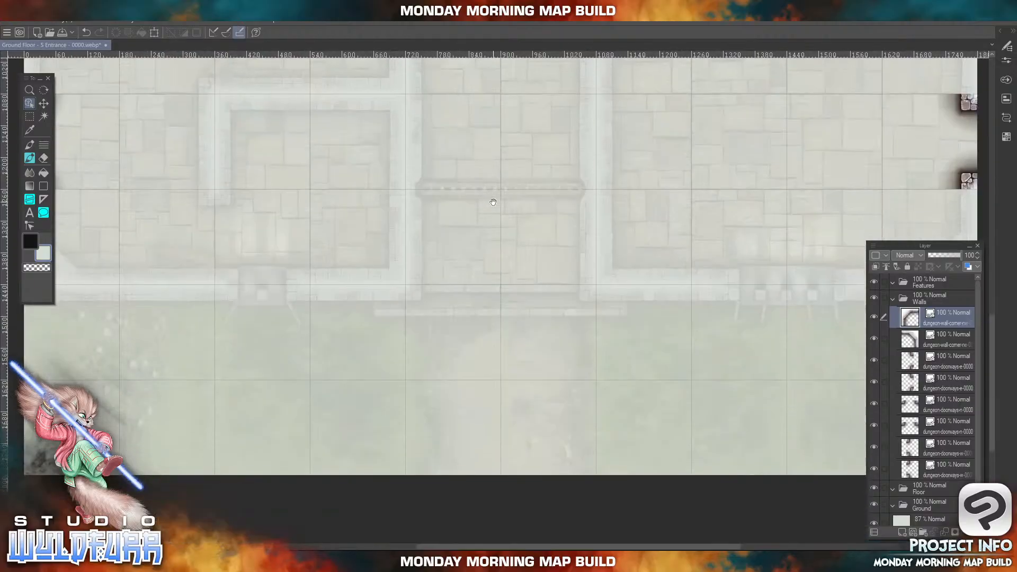
pyautogui.moveTo(448, 279); pyautogui.dragTo(464, 385)
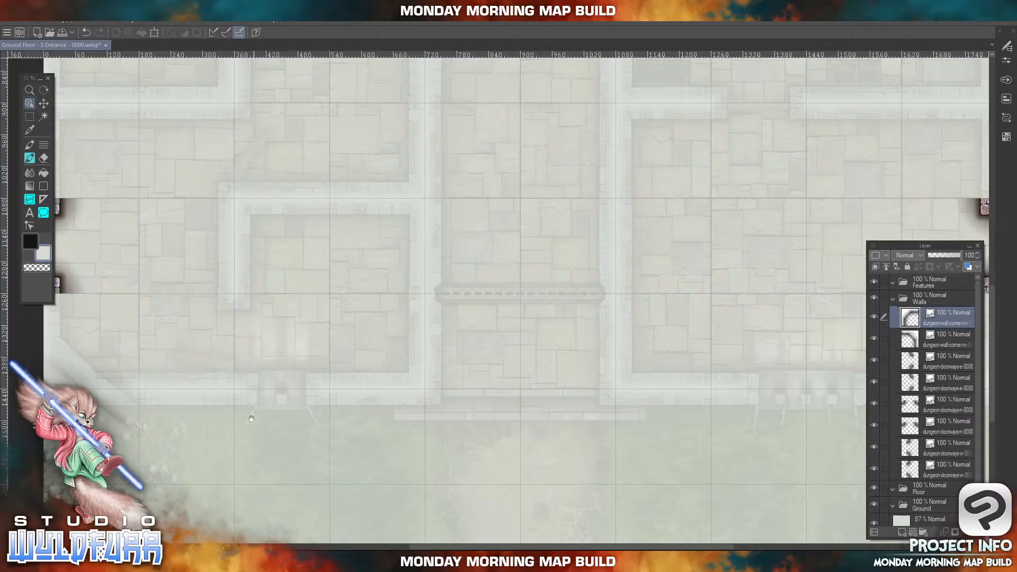
pyautogui.moveTo(228, 411); pyautogui.dragTo(352, 412)
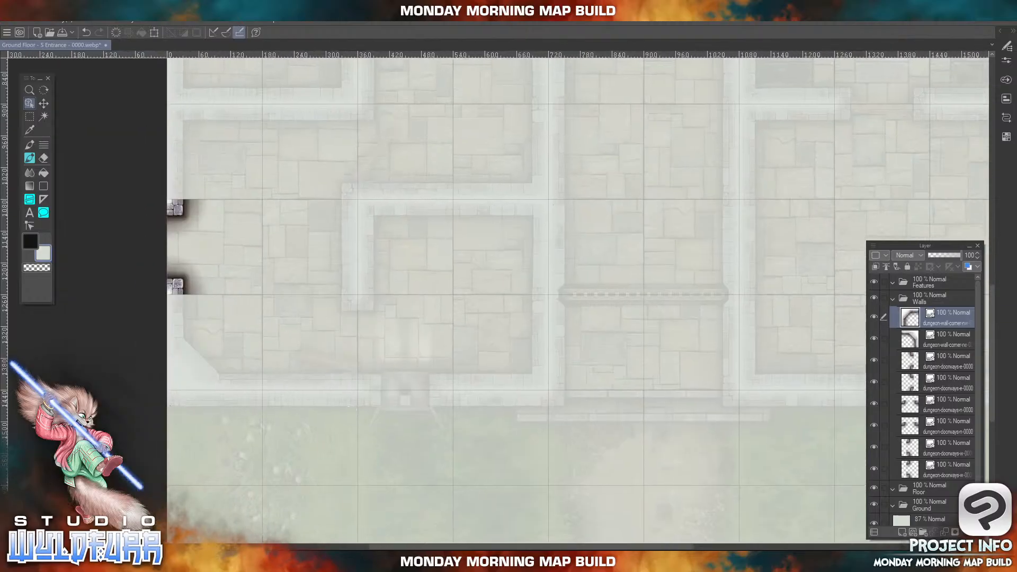
pyautogui.hotkey('alt', 'Tab')
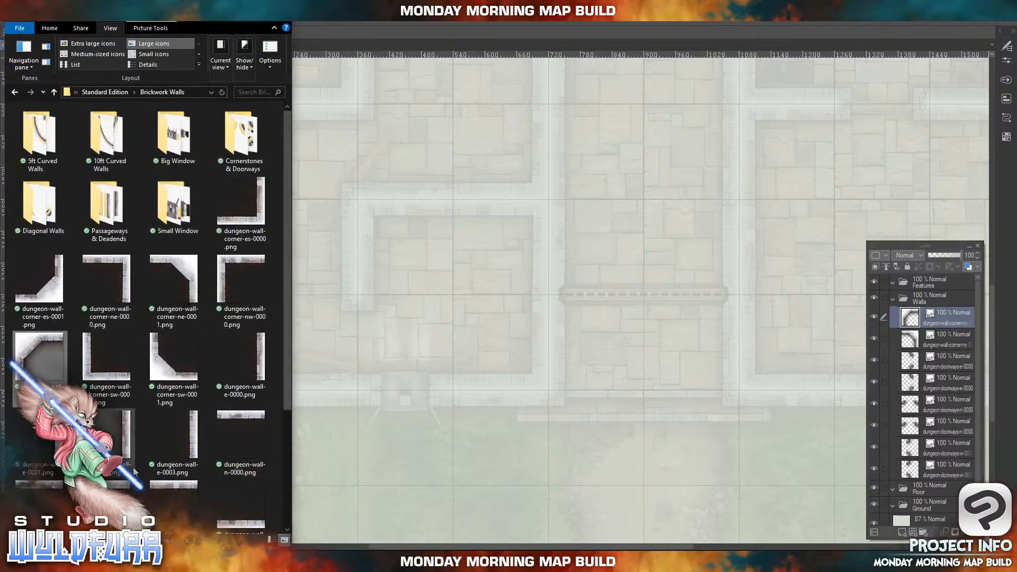
pyautogui.moveTo(110, 484); pyautogui.dragTo(920, 311)
pyautogui.click(642, 72)
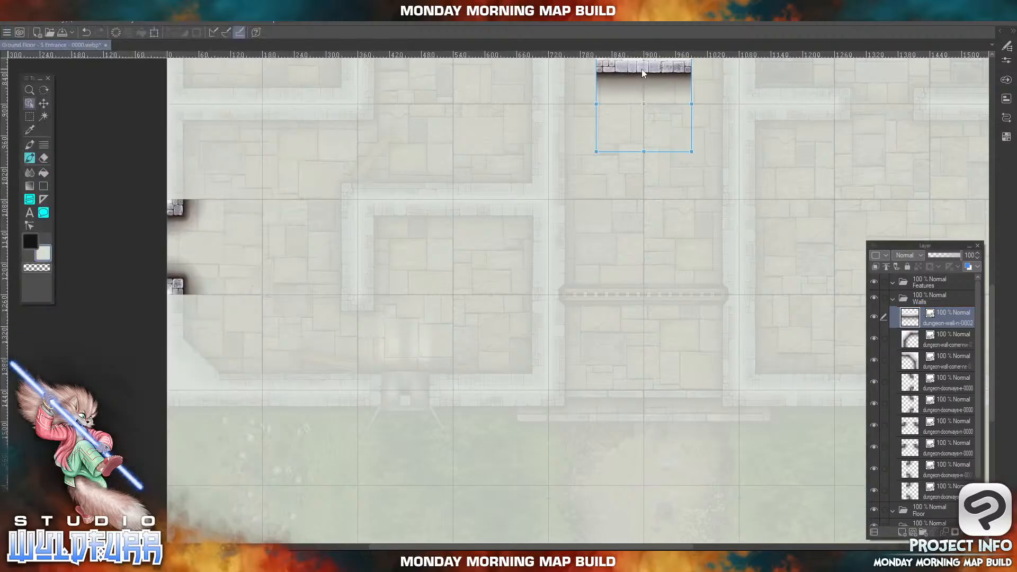
# - Snap the dungeon-wall-n-0002 tile to the westernmost grid square just below the building's south-west diagonal corner
pyautogui.moveTo(651, 68); pyautogui.dragTo(561, 243)
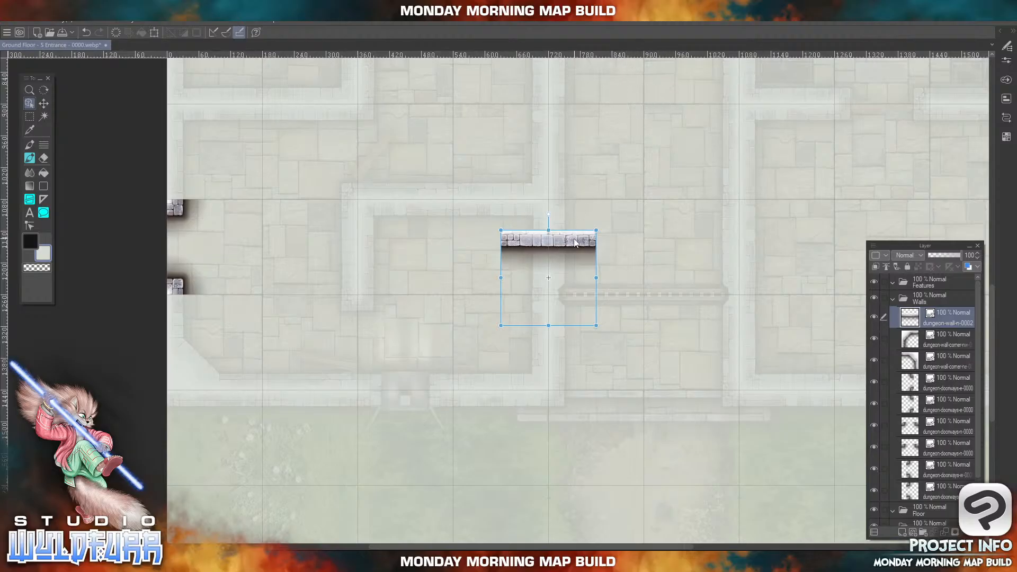
pyautogui.moveTo(575, 242); pyautogui.dragTo(384, 390)
pyautogui.moveTo(390, 285); pyautogui.dragTo(459, 214)
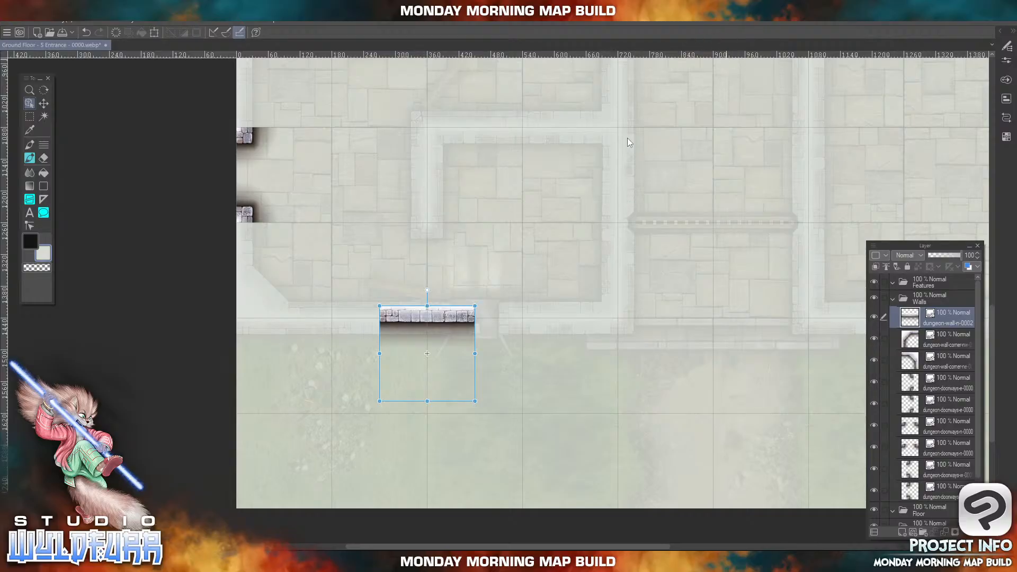
pyautogui.press('Return')
pyautogui.moveTo(699, 79); pyautogui.dragTo(528, 280)
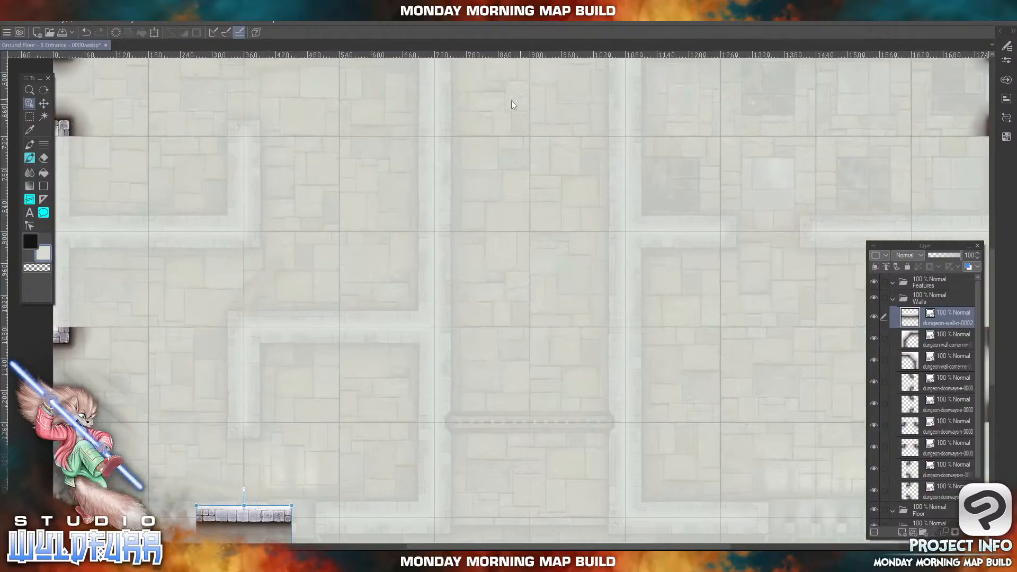
pyautogui.moveTo(276, 276); pyautogui.dragTo(577, 86)
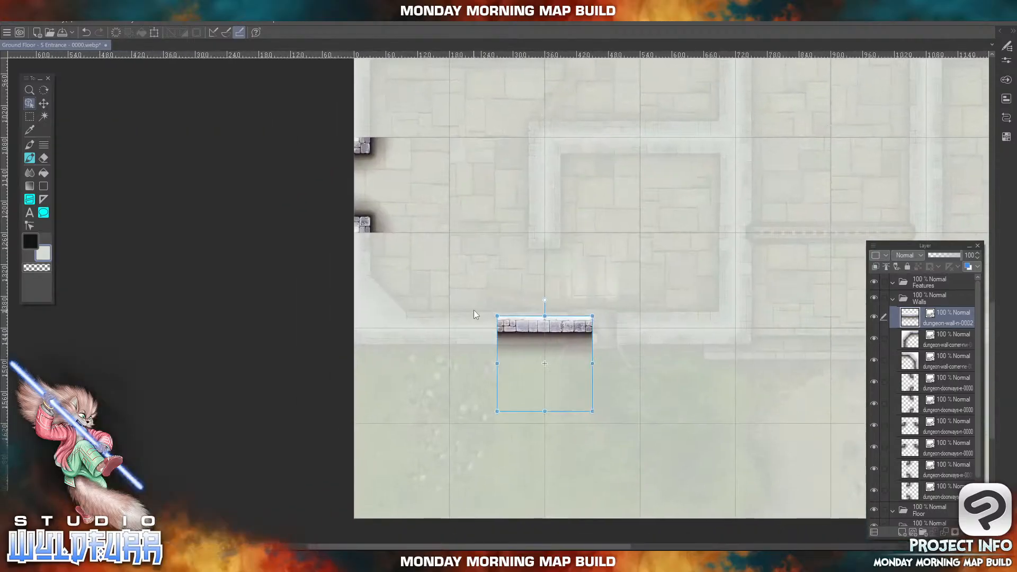
pyautogui.moveTo(554, 332); pyautogui.dragTo(409, 341)
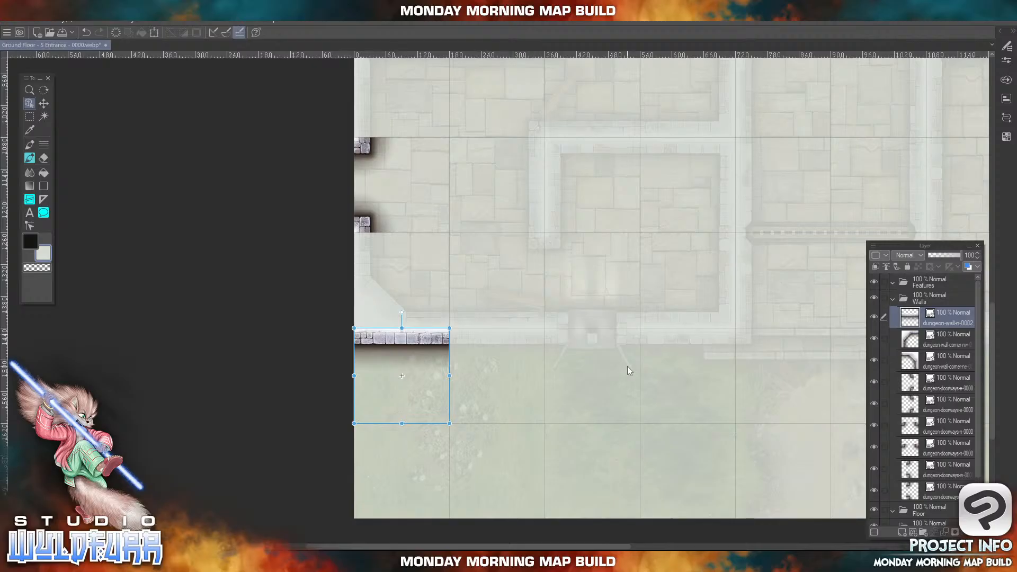
# - Import the dungeon-wall-n-0001 tile from the Brickwork Walls folder as the top layer in the Walls folder
pyautogui.moveTo(693, 374); pyautogui.dragTo(378, 415)
pyautogui.moveTo(659, 410); pyautogui.dragTo(388, 388)
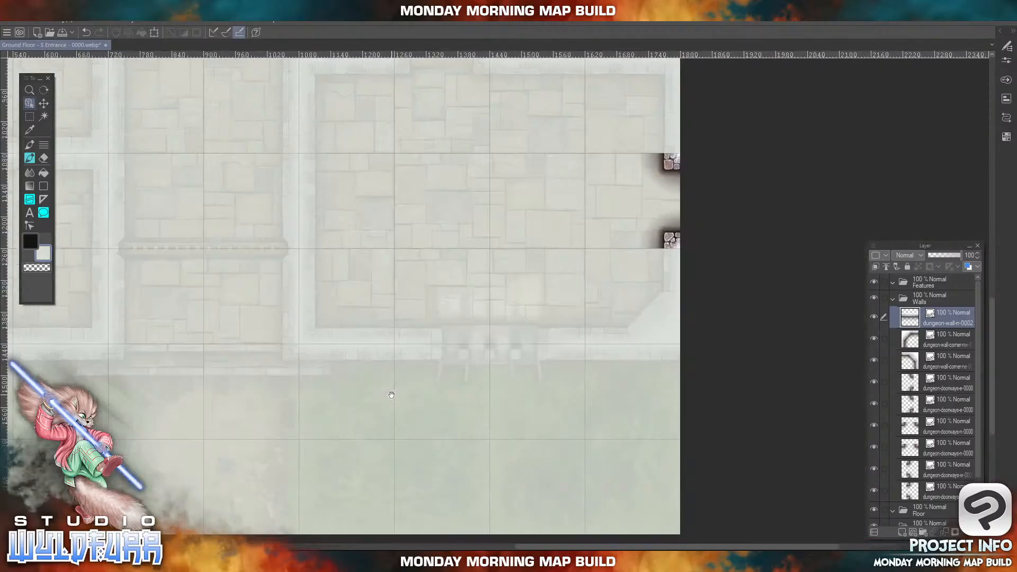
pyautogui.click(280, 561)
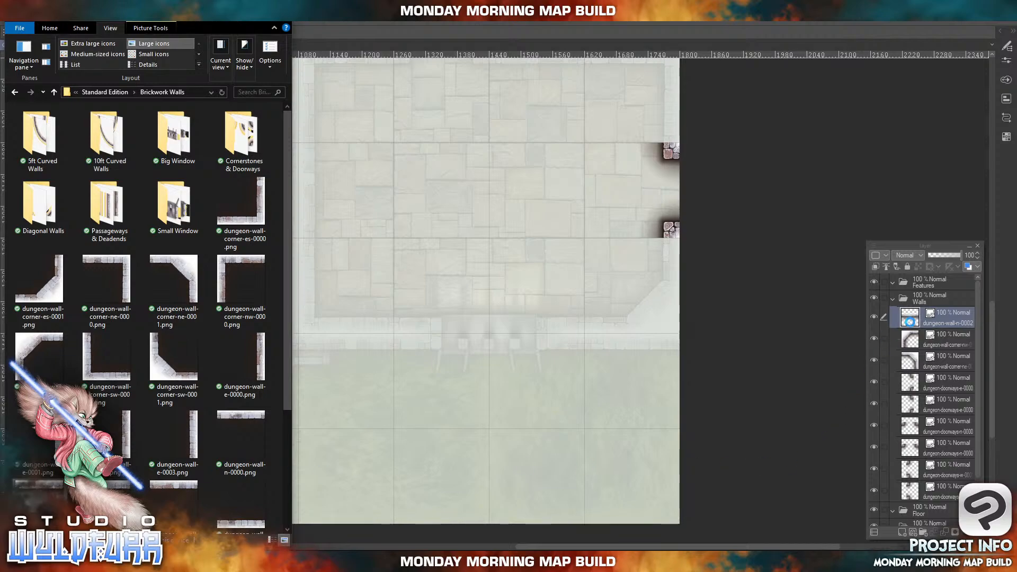
pyautogui.moveTo(917, 311); pyautogui.dragTo(923, 309)
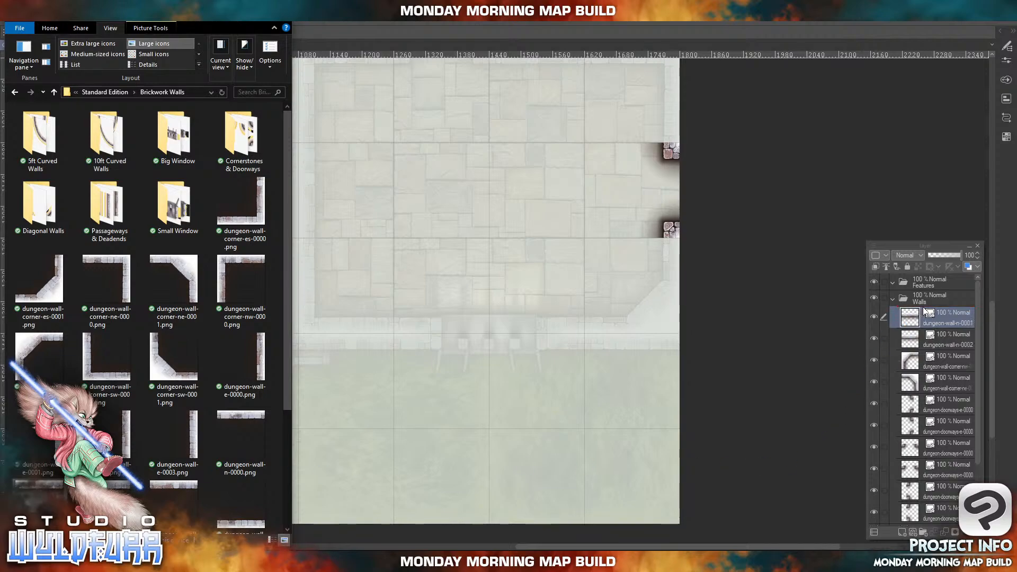
pyautogui.click(560, 312)
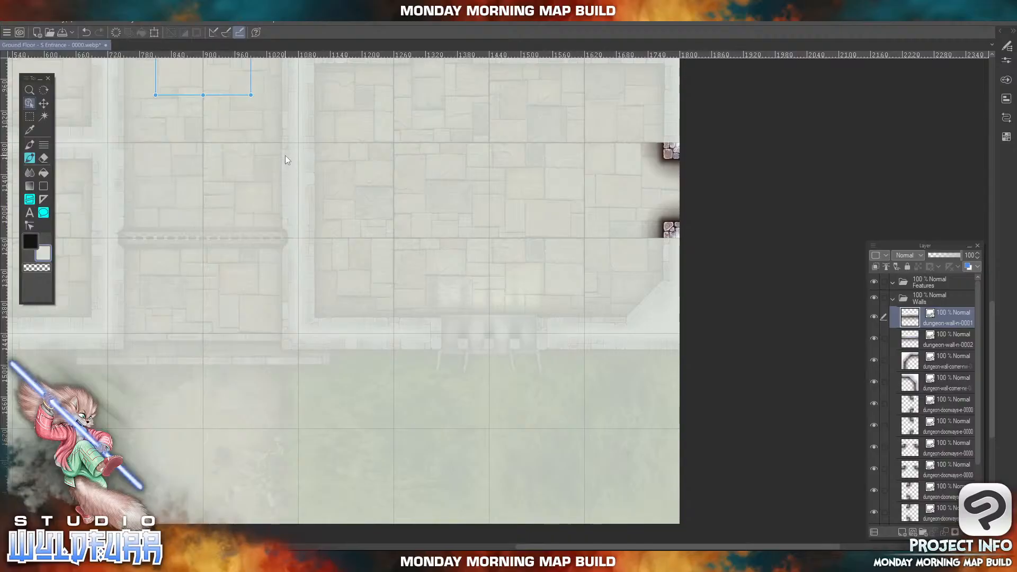
# - Snap the dungeon-wall-n-0001 tile to the easternmost grid square just below the building's south-east diagonal corner
pyautogui.moveTo(229, 105); pyautogui.dragTo(279, 174)
pyautogui.moveTo(243, 82); pyautogui.dragTo(589, 288)
pyautogui.click(554, 272)
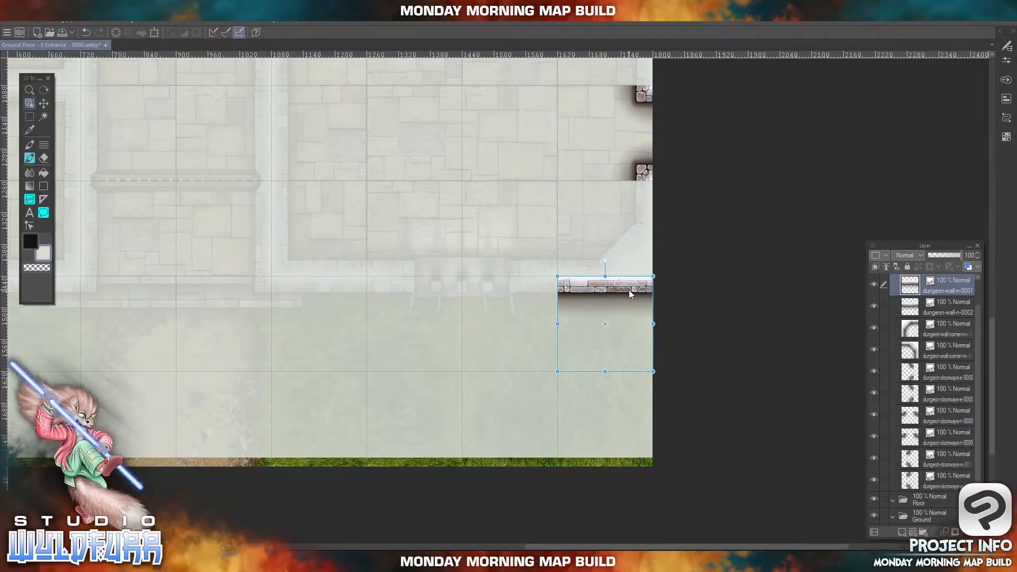
pyautogui.moveTo(297, 286)
pyautogui.mouseDown()
pyautogui.moveTo(530, 311)
pyautogui.moveTo(311, 300)
pyautogui.mouseUp()
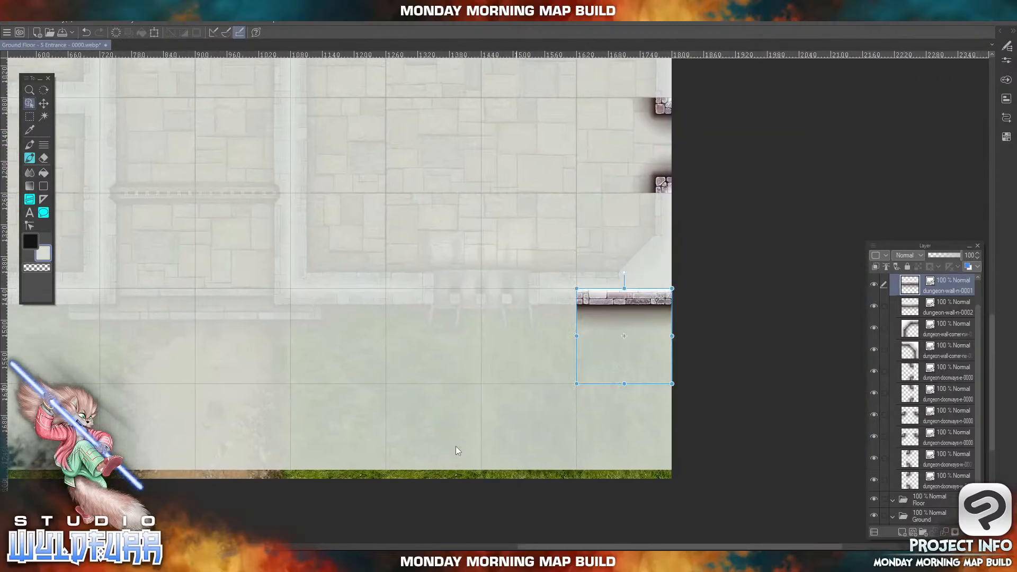
# - Import dungeon-wall-corner-es-0001.png as the top layer in the Walls folder and place it on the building's south-east diagonal corner
pyautogui.click(239, 560)
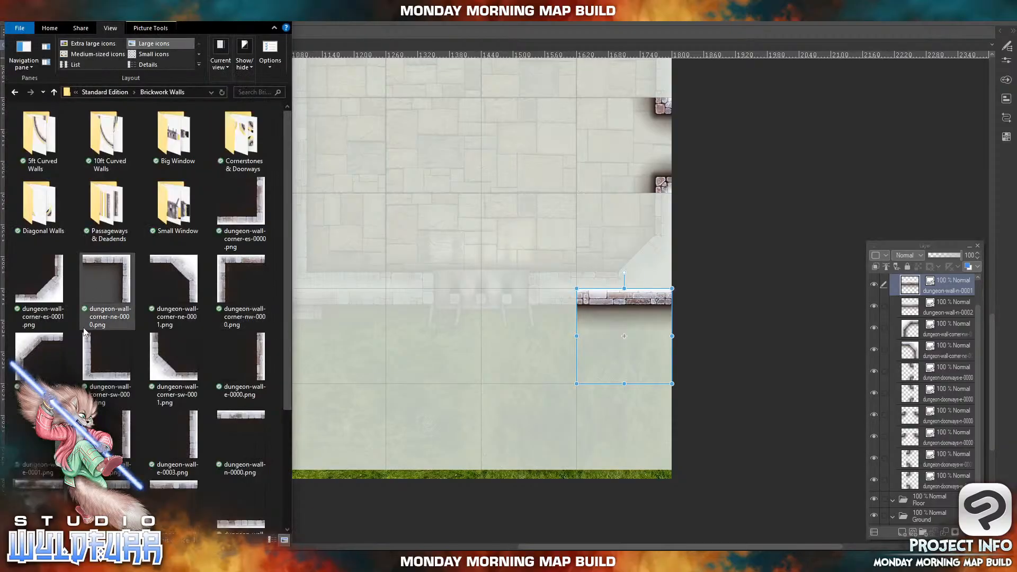
pyautogui.moveTo(48, 299); pyautogui.dragTo(946, 285)
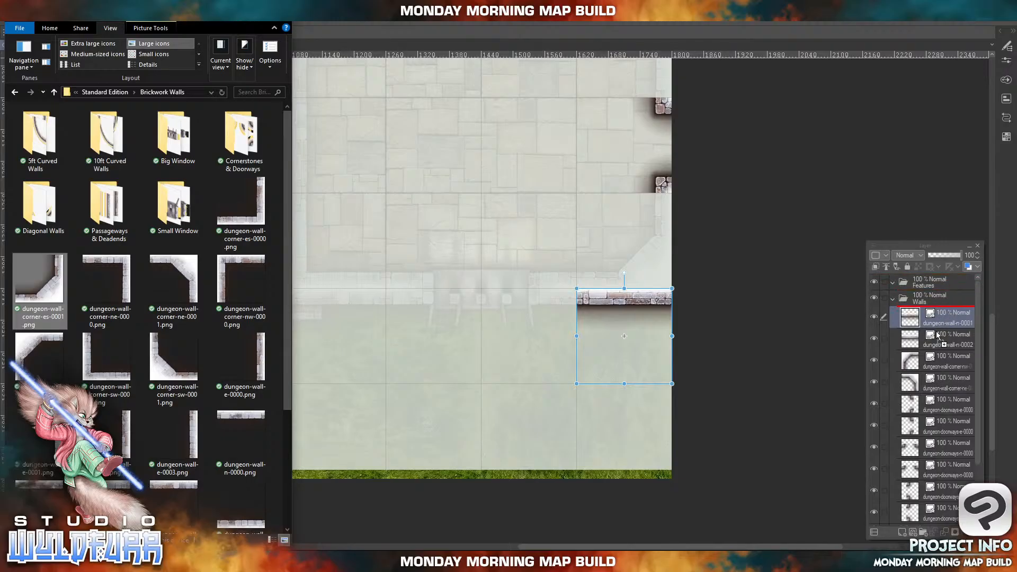
pyautogui.click(425, 175)
pyautogui.moveTo(202, 94); pyautogui.dragTo(284, 231)
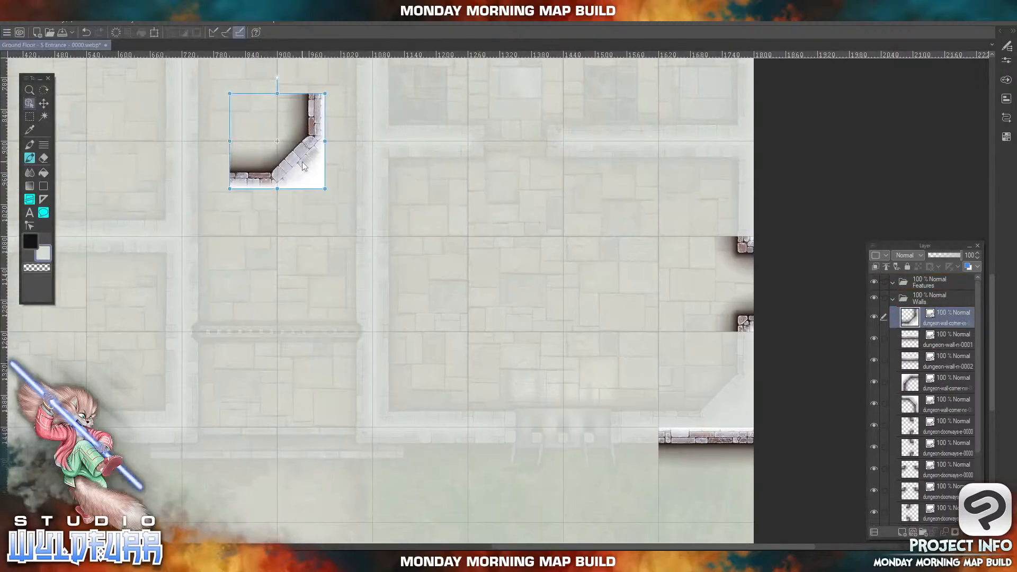
pyautogui.moveTo(297, 172); pyautogui.dragTo(726, 412)
# - Import dungeon-wall-corner-sw-0001.png as the top layer in the Walls folder and move it out of the central corridor toward the south-west room
pyautogui.moveTo(168, 356); pyautogui.dragTo(745, 310)
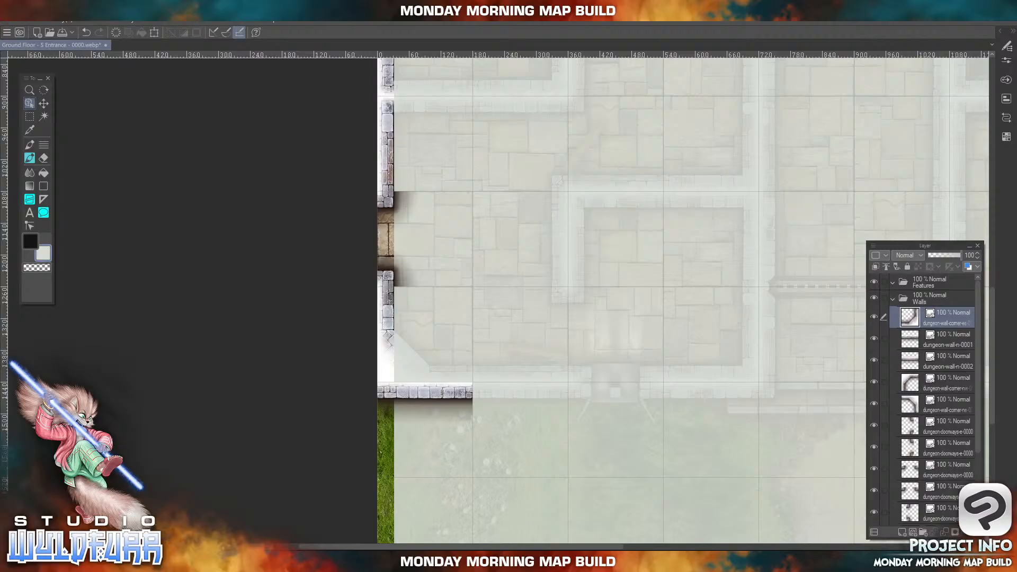
pyautogui.hotkey('alt', 'Tab')
pyautogui.click(160, 370)
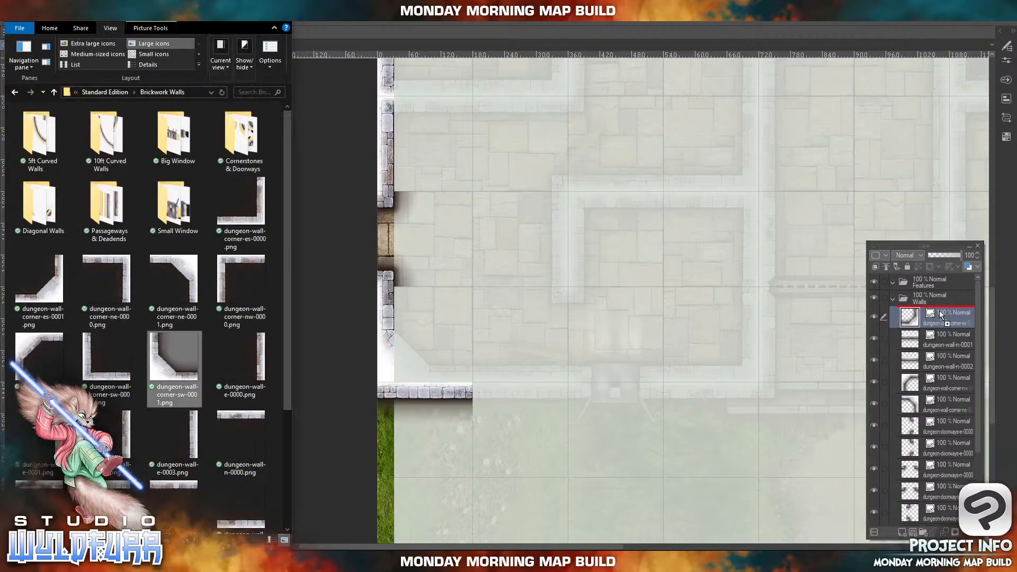
pyautogui.click(839, 123)
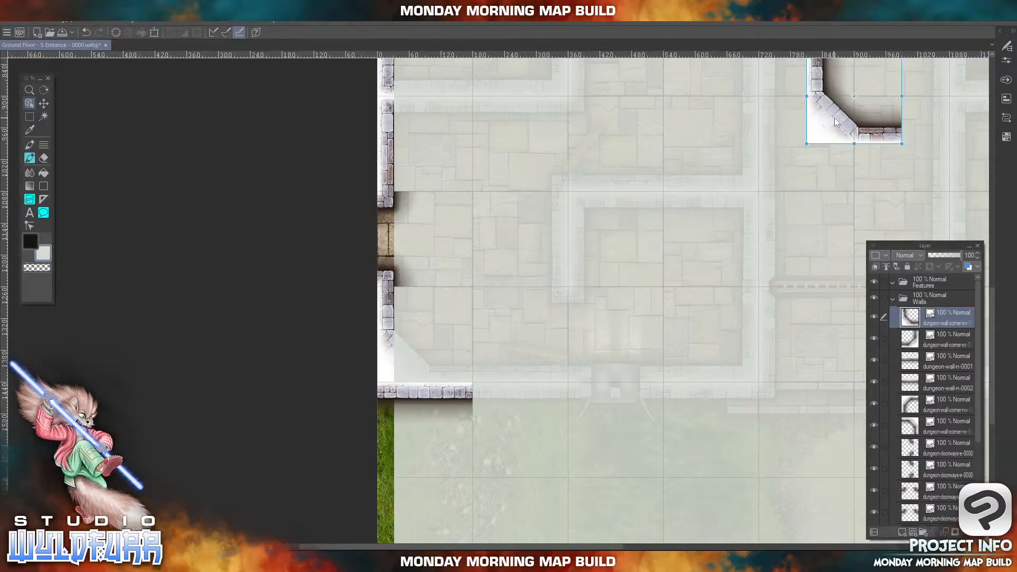
pyautogui.moveTo(839, 123); pyautogui.dragTo(637, 228)
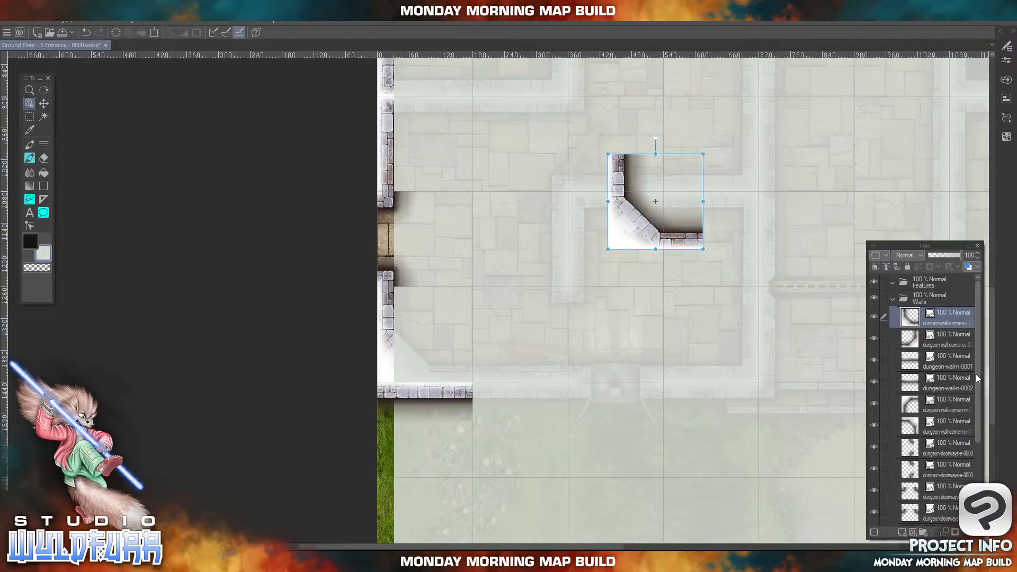
# - Select Layer 1 in the Ground folder and realign its pale overlay with the edges of the reference map
pyautogui.scroll(-3, 967, 438)
pyautogui.scroll(-2, 967, 438)
pyautogui.click(929, 494)
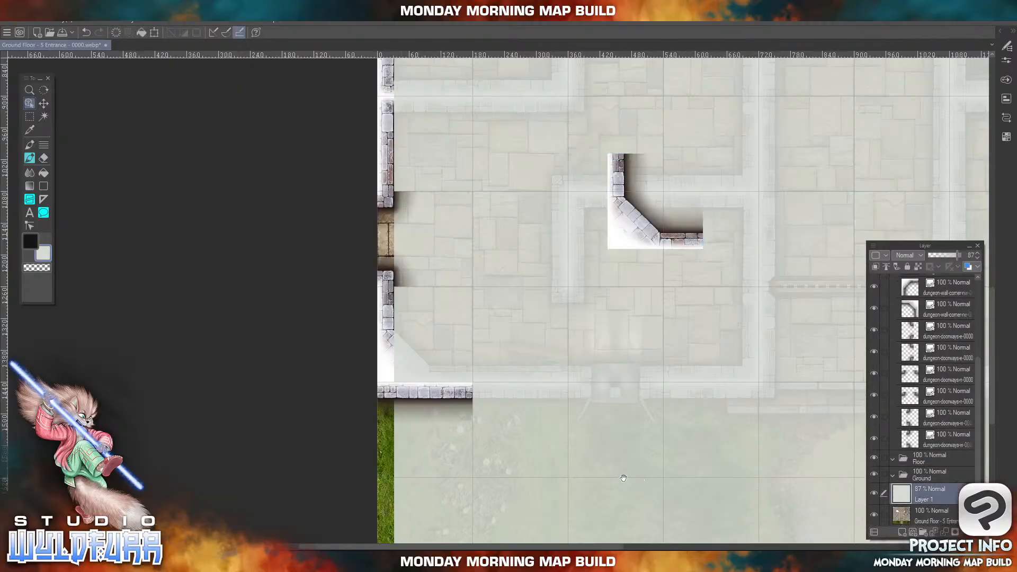
pyautogui.moveTo(623, 479); pyautogui.dragTo(658, 257)
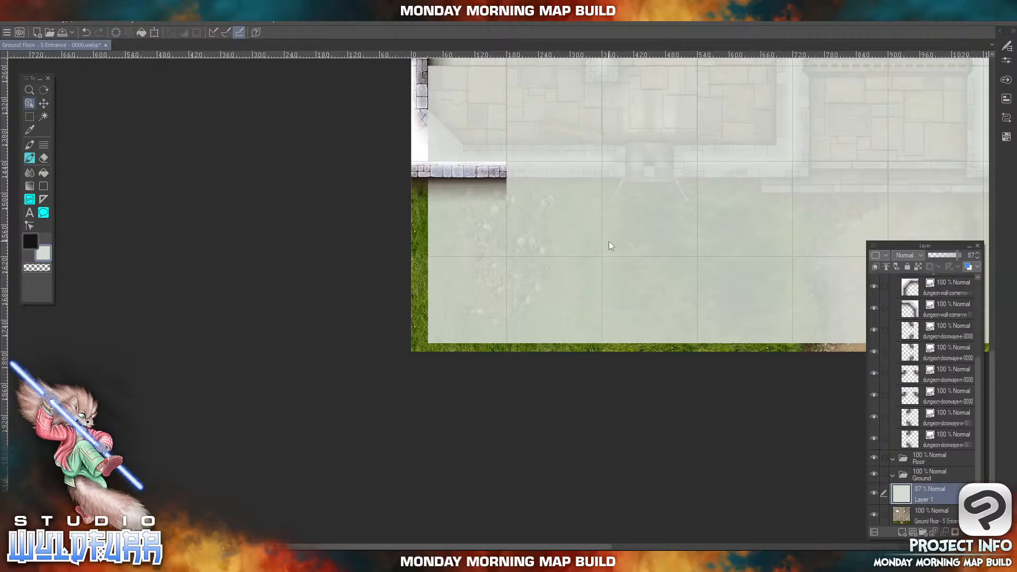
pyautogui.click(578, 259)
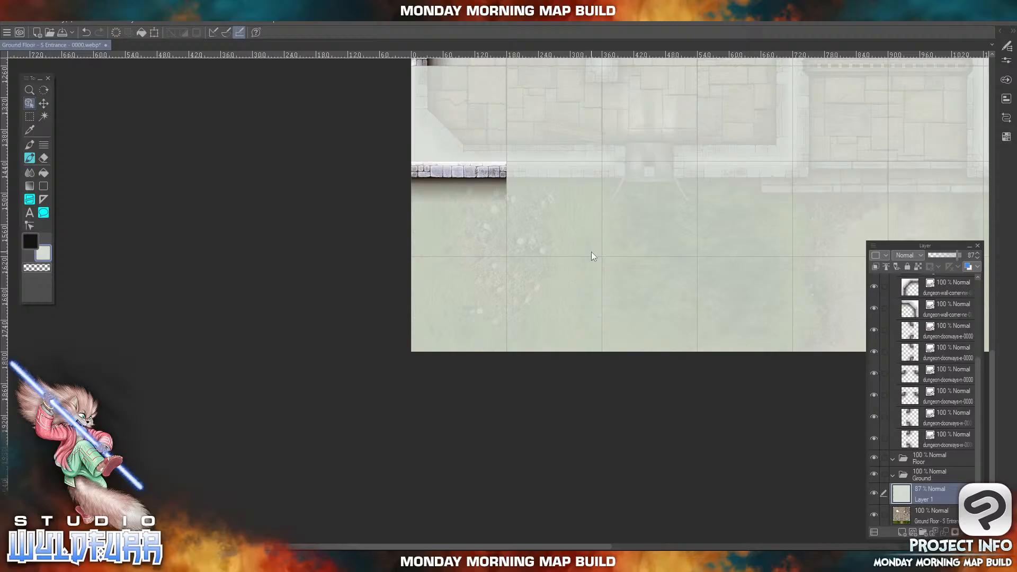
pyautogui.scroll(5, 555, 166)
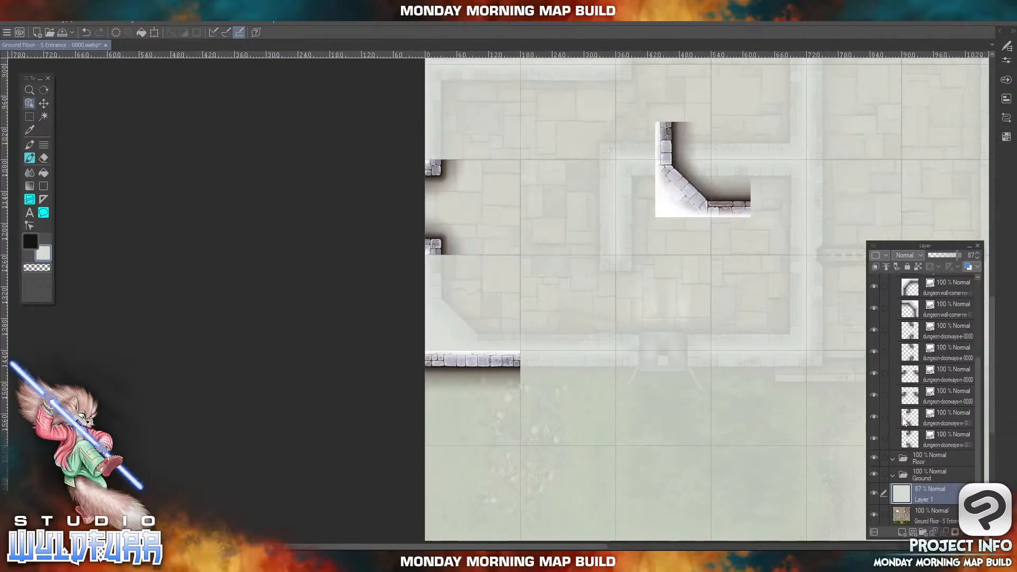
# - Select the placed diagonal corner, south wall and west doorway tiles in turn to check which Walls folder layer holds each one
pyautogui.click(687, 200)
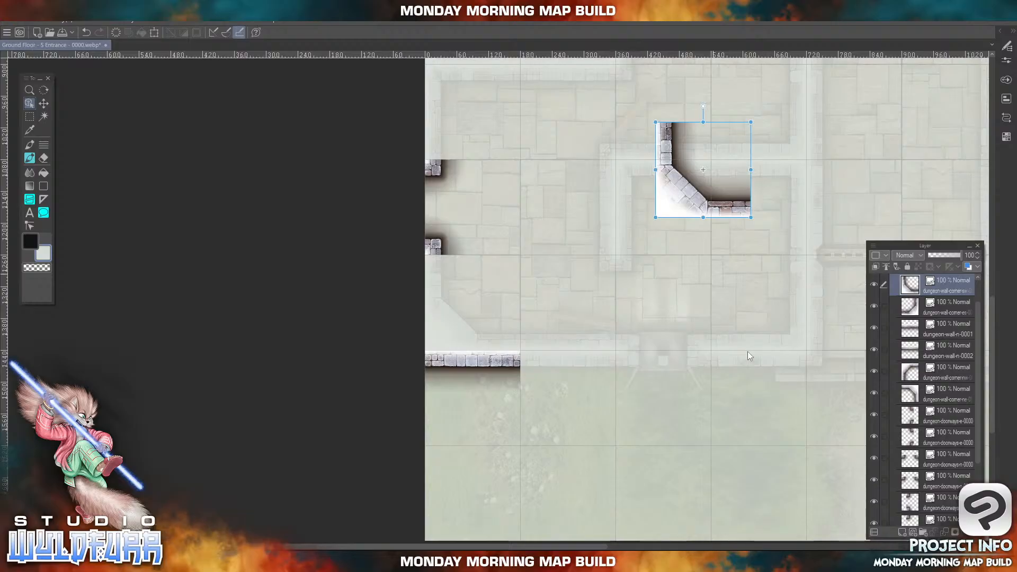
pyautogui.click(481, 361)
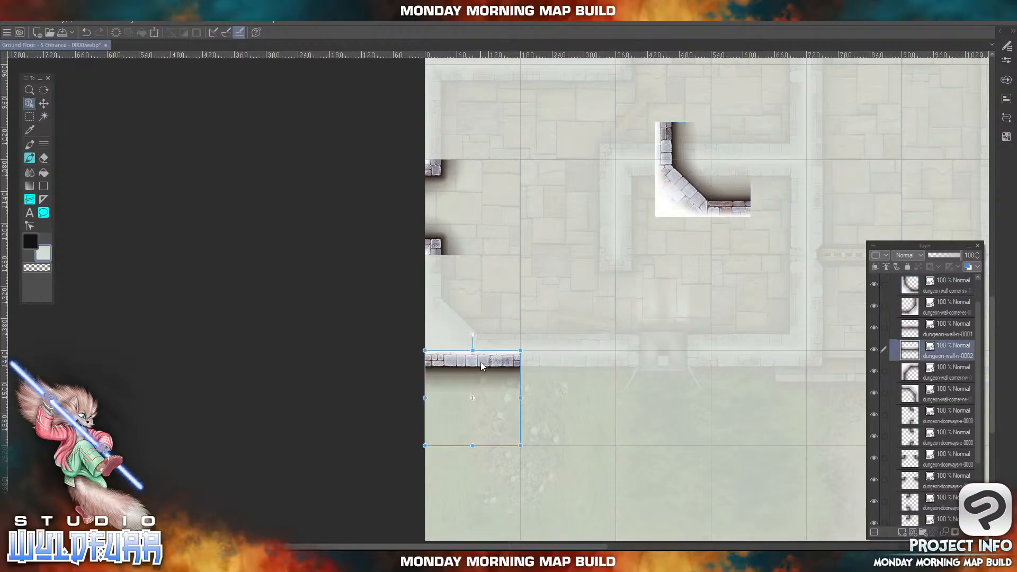
pyautogui.click(438, 243)
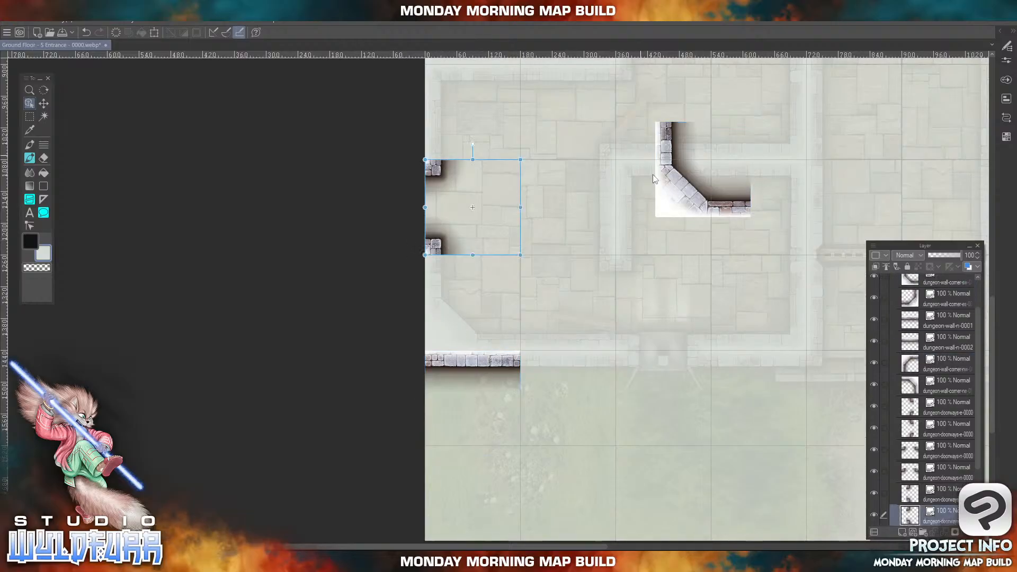
pyautogui.click(666, 195)
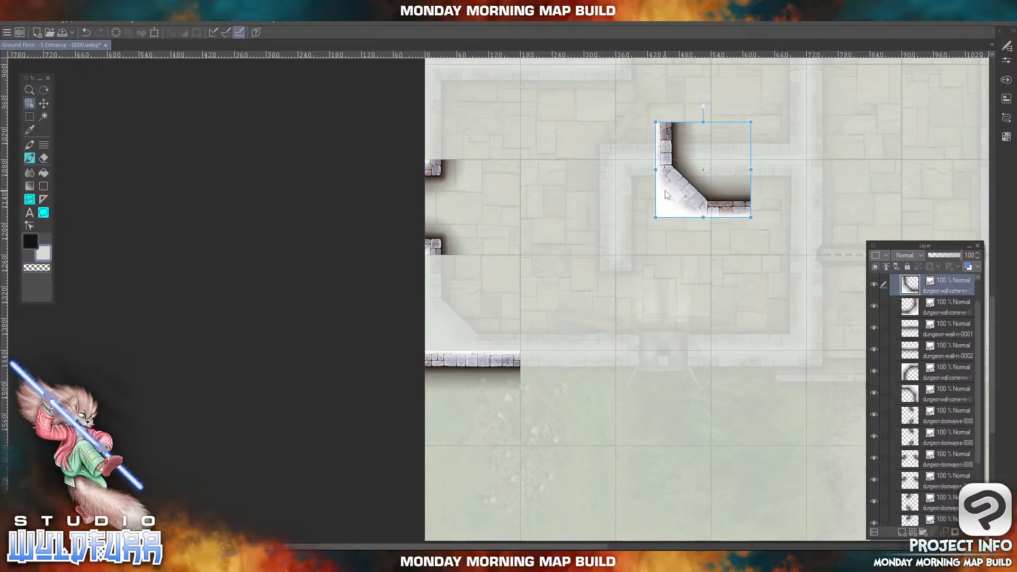
pyautogui.click(485, 366)
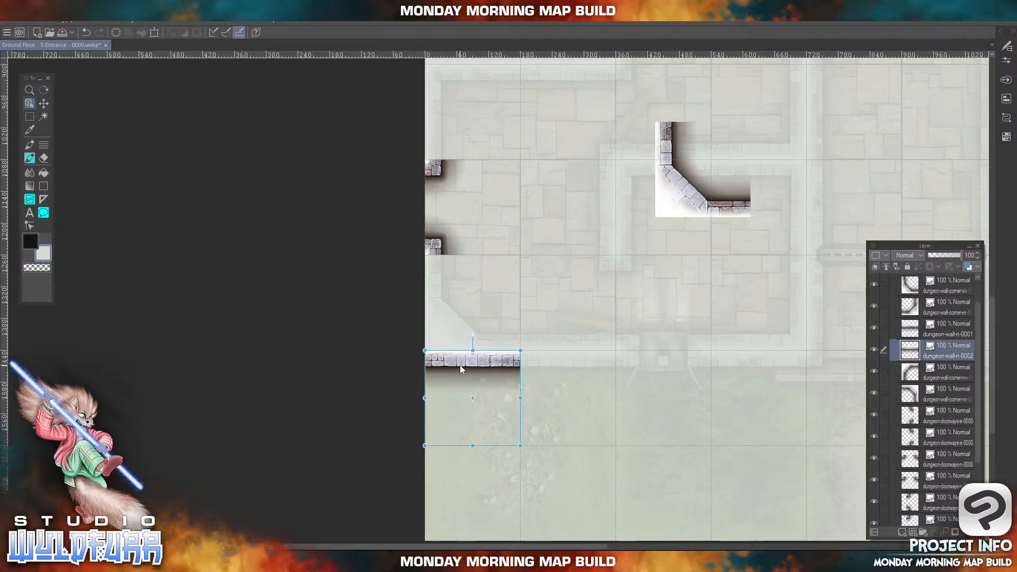
pyautogui.click(433, 245)
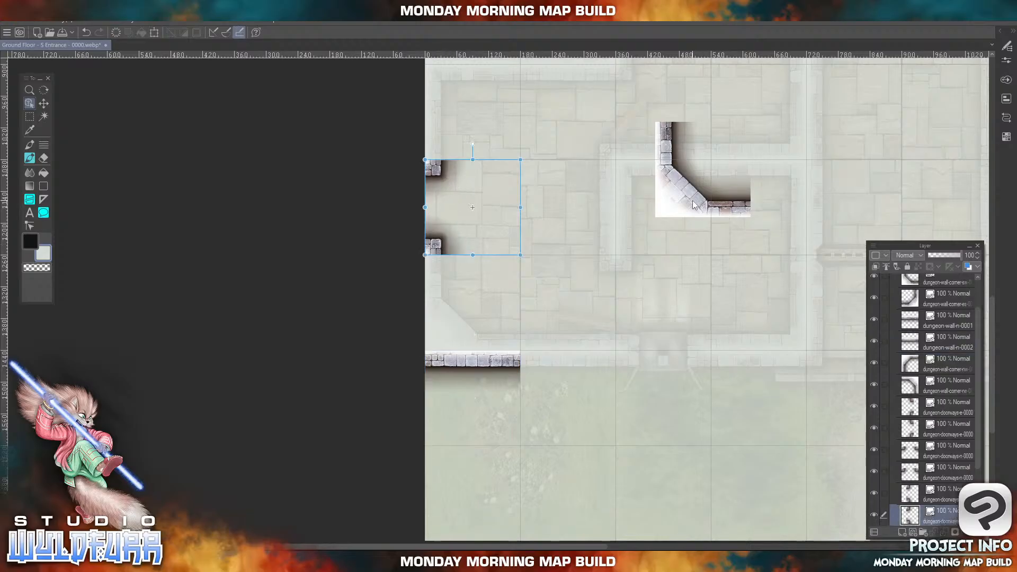
pyautogui.click(717, 189)
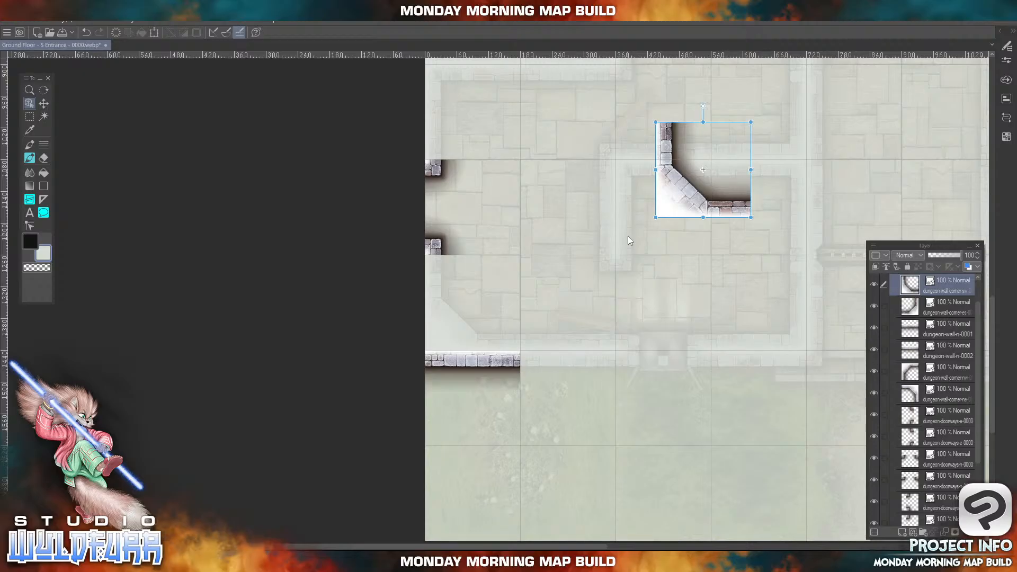
pyautogui.moveTo(977, 317); pyautogui.dragTo(985, 338)
pyautogui.click(911, 384)
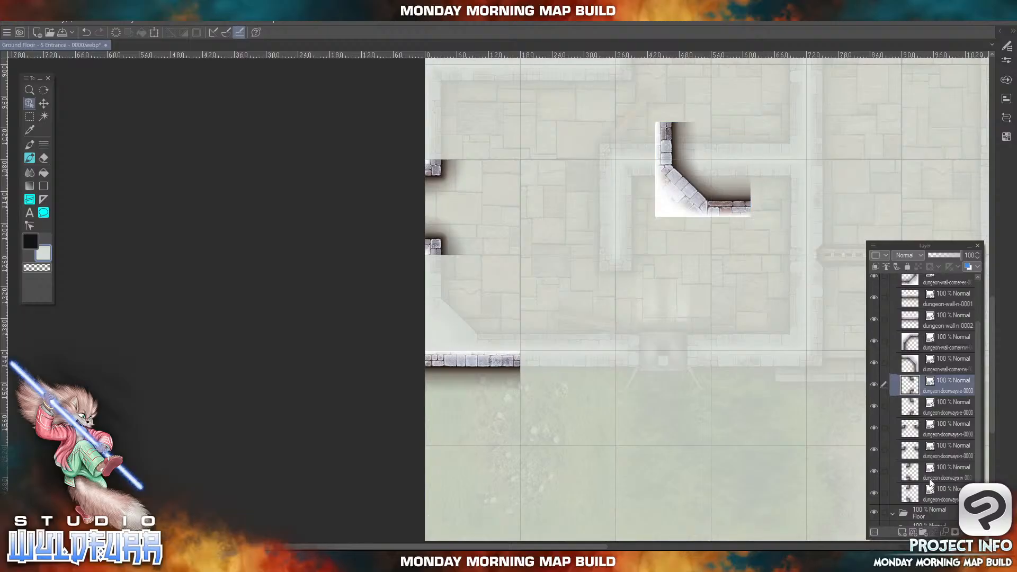
pyautogui.moveTo(977, 414); pyautogui.dragTo(978, 370)
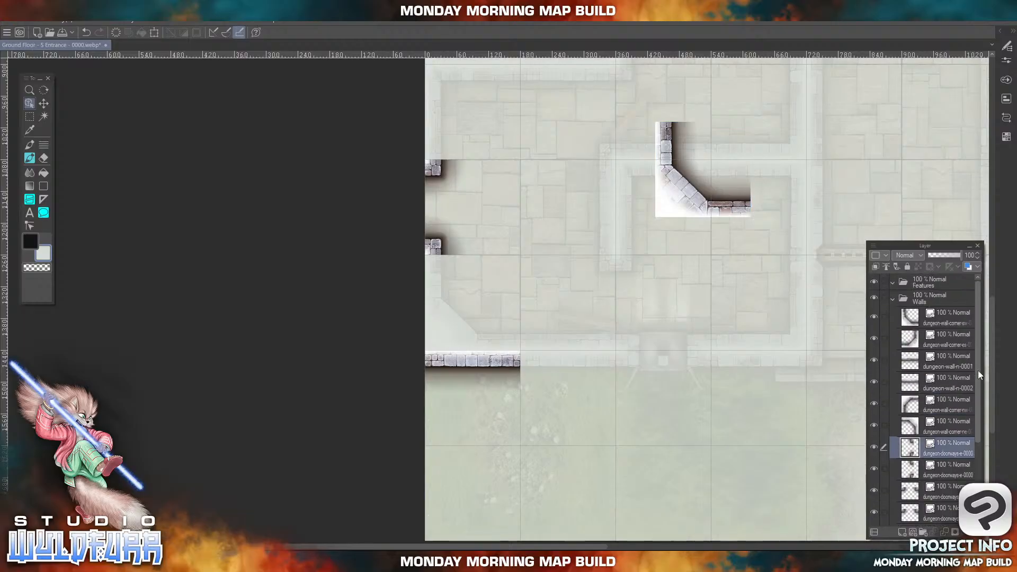
pyautogui.click(918, 390)
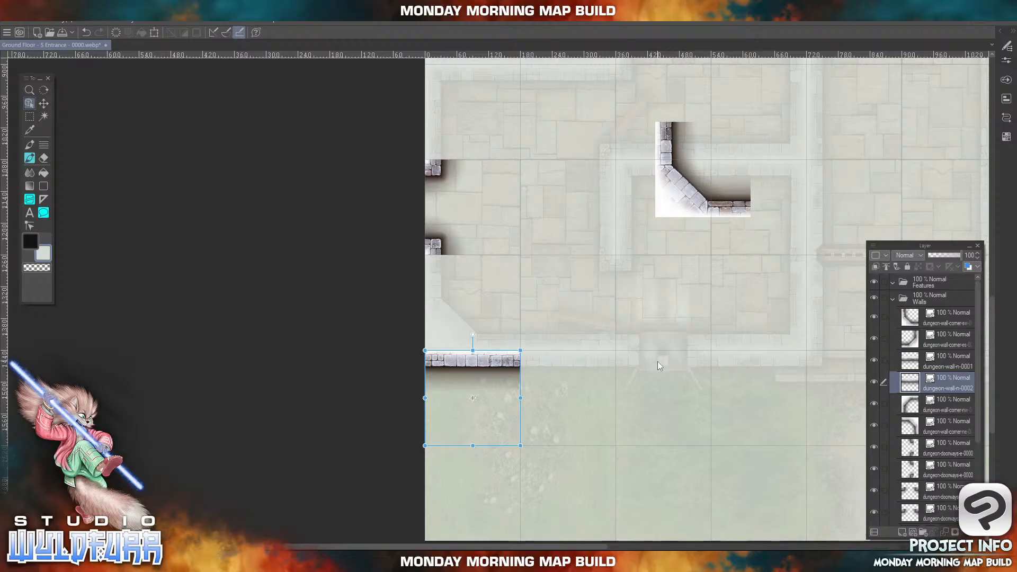
# - Select the pale overlay, Layer 1 in the Ground folder, and lock it
pyautogui.scroll(-5, 606, 439)
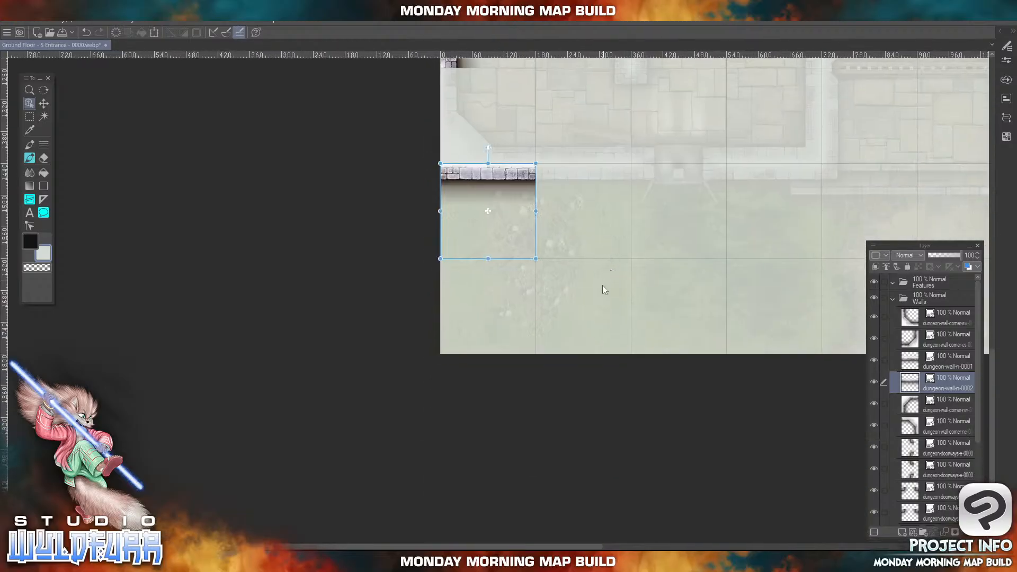
pyautogui.click(580, 299)
pyautogui.moveTo(507, 324)
pyautogui.mouseDown()
pyautogui.moveTo(541, 286)
pyautogui.moveTo(559, 306)
pyautogui.moveTo(692, 189)
pyautogui.moveTo(522, 275)
pyautogui.moveTo(490, 317)
pyautogui.mouseUp()
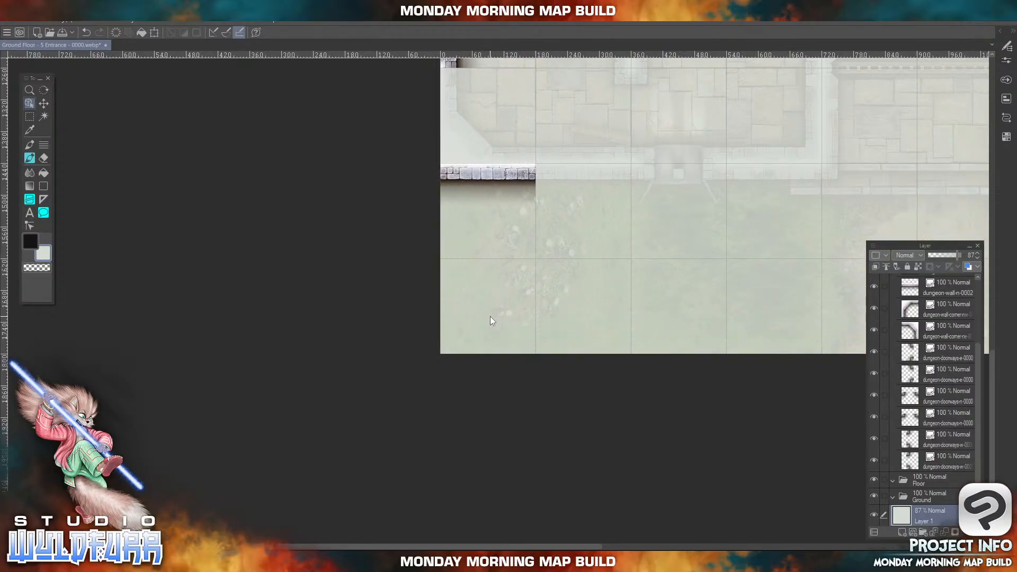
pyautogui.moveTo(660, 152); pyautogui.dragTo(548, 330)
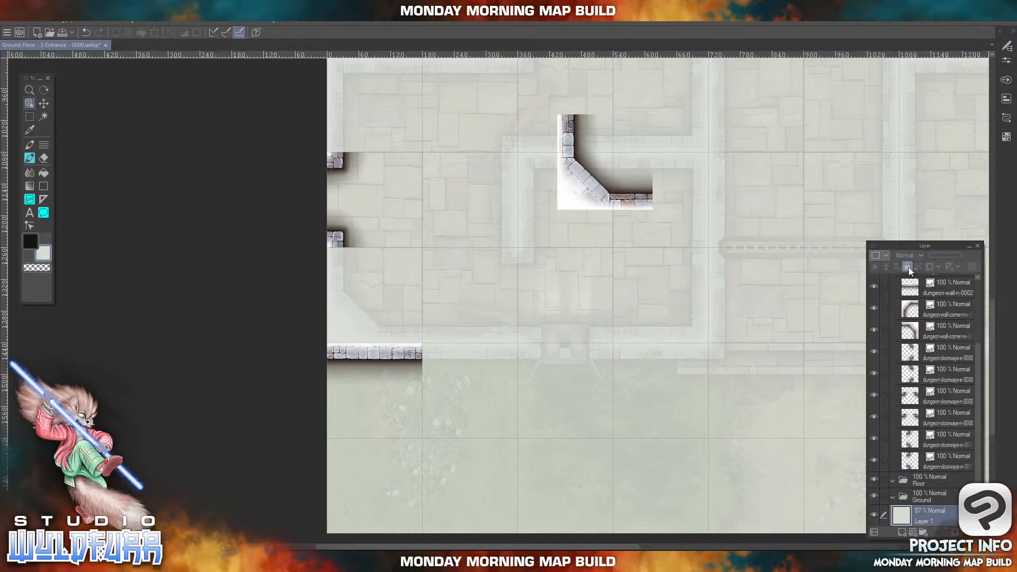
# - Realign the reference map with the canvas's west and south edges and lock its layer in the Ground folder
pyautogui.moveTo(465, 471); pyautogui.dragTo(634, 326)
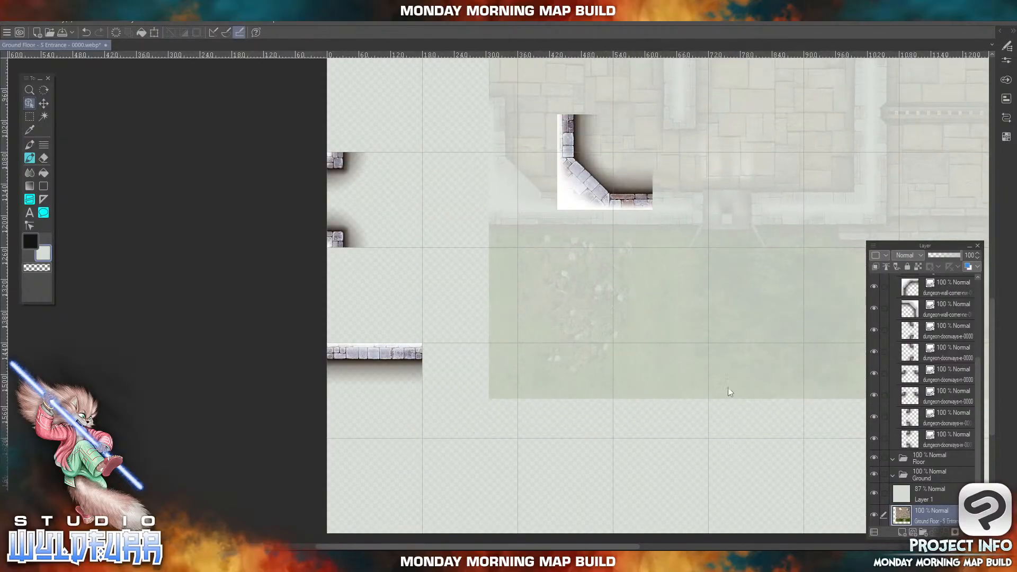
pyautogui.moveTo(559, 337); pyautogui.dragTo(403, 465)
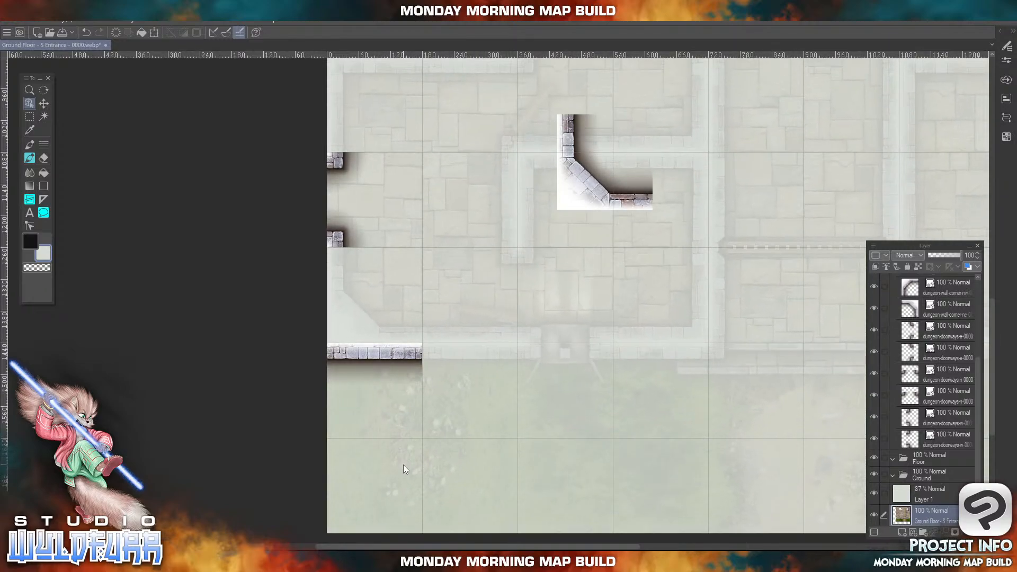
pyautogui.click(907, 266)
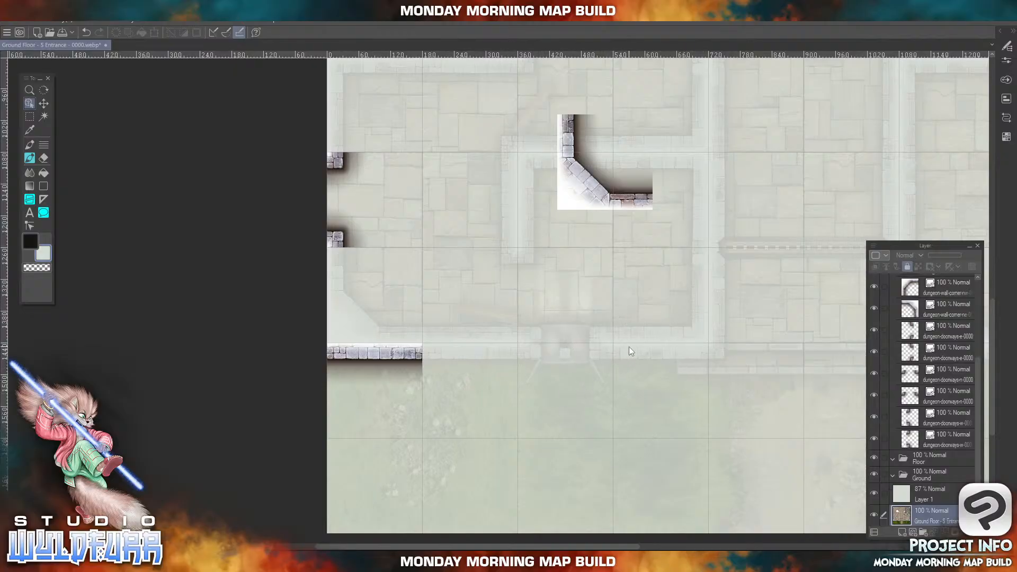
# - Snap the dungeon-wall-corner-sw-0001 tile to the westernmost grid square directly above the dungeon-wall-n-0002 tile
pyautogui.click(580, 197)
pyautogui.moveTo(580, 196); pyautogui.dragTo(349, 330)
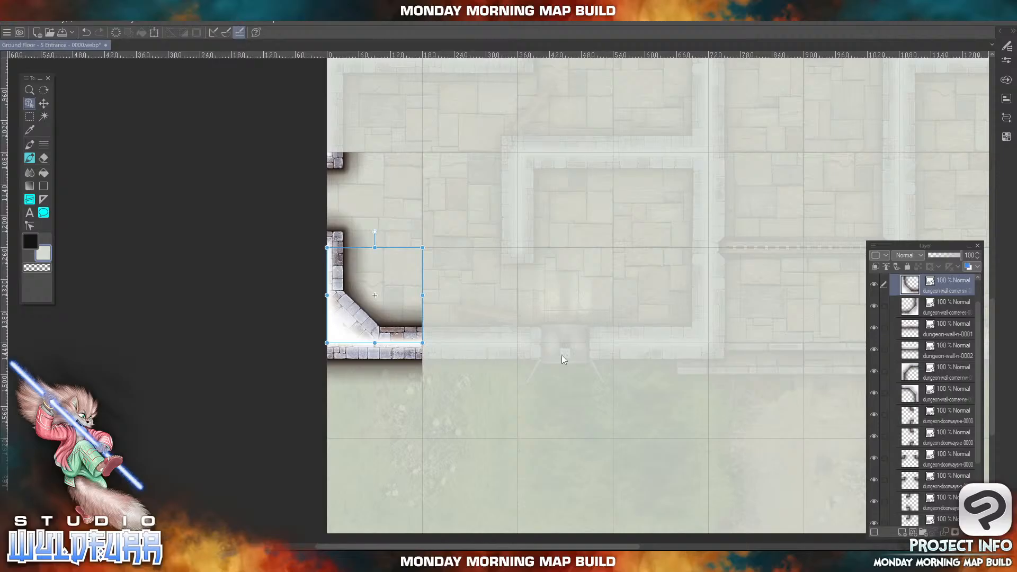
# - Examine the window tiles in the Small Window and Big Window folders of the Brickwork Walls assets
pyautogui.click(254, 561)
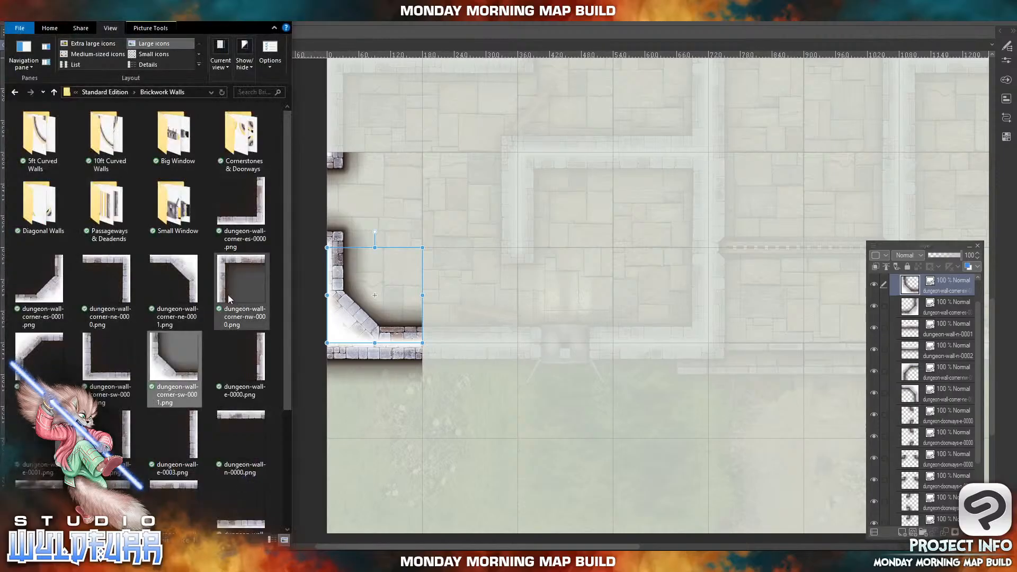
pyautogui.click(177, 217)
pyautogui.doubleClick(176, 215)
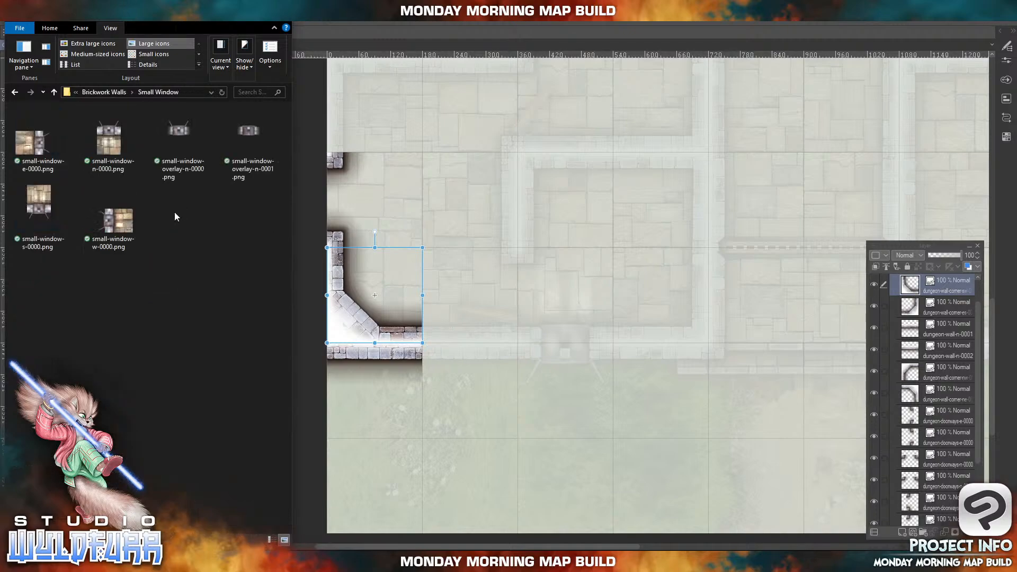
pyautogui.click(106, 93)
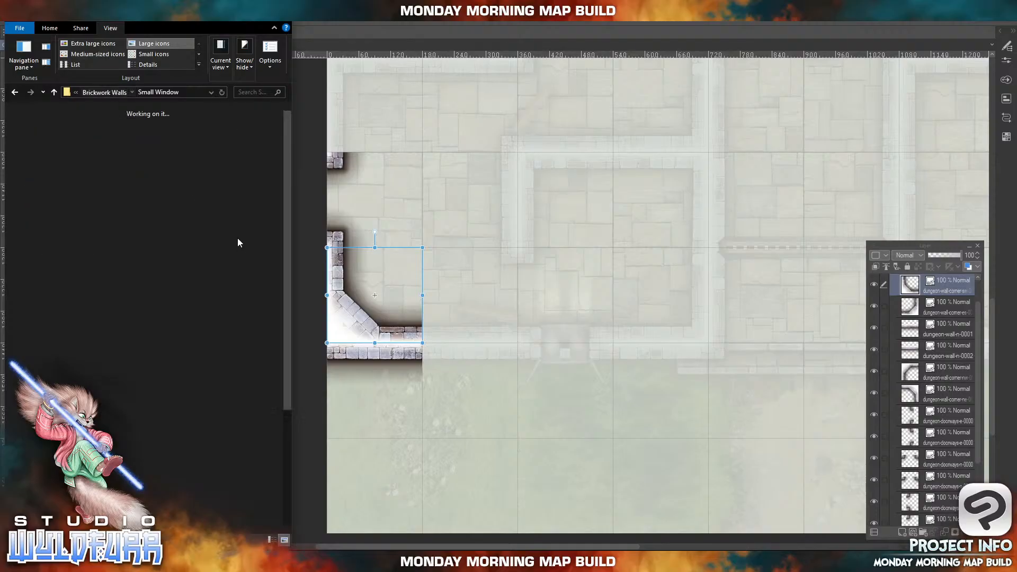
pyautogui.doubleClick(180, 144)
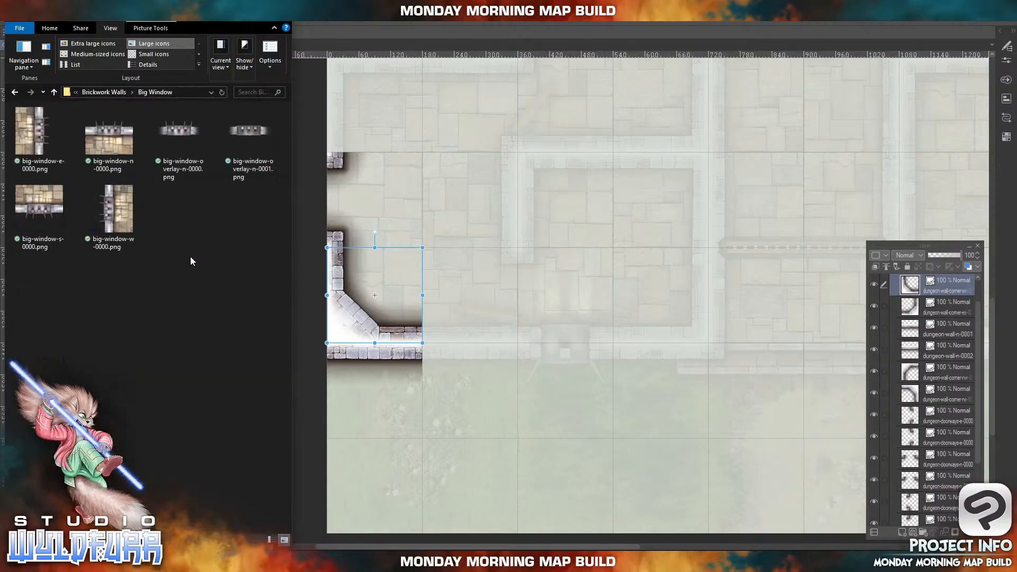
pyautogui.click(22, 206)
pyautogui.click(180, 265)
pyautogui.click(104, 93)
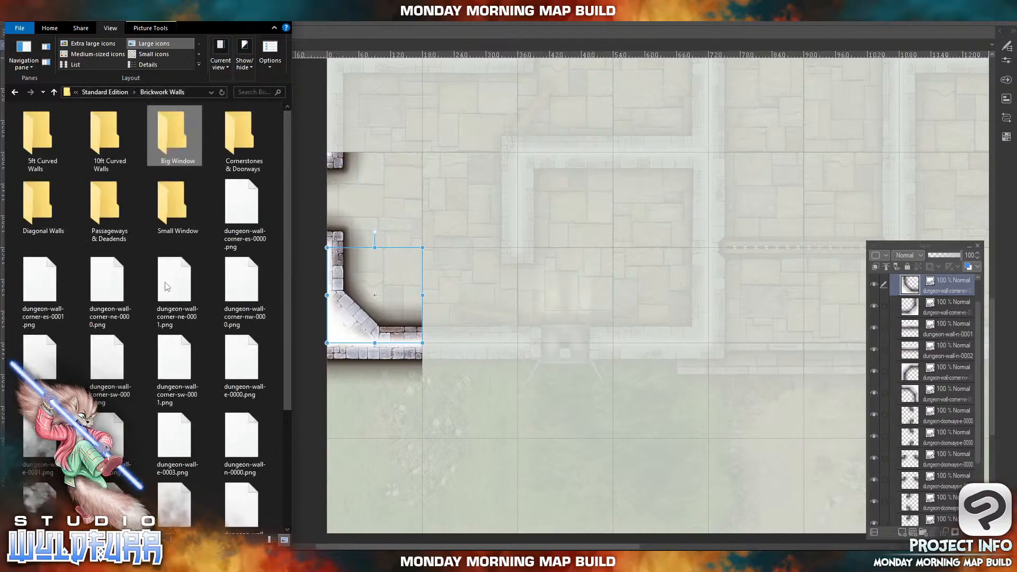
# - Import small-window-s-0000.png from the Small Window folder and snap it into the south wall directly east of the diagonal corner tile
pyautogui.click(153, 213)
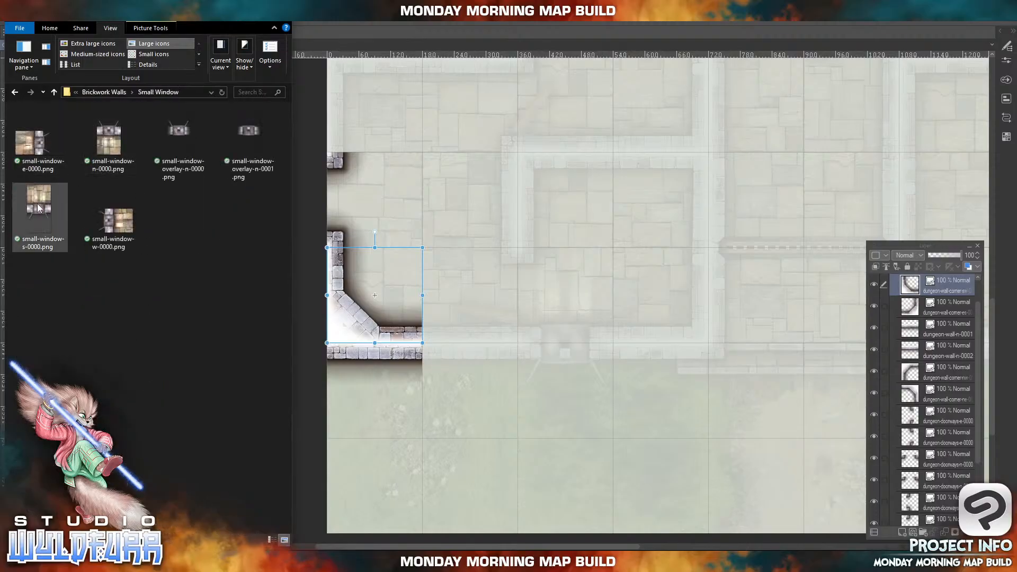
pyautogui.moveTo(38, 207); pyautogui.dragTo(930, 313)
pyautogui.click(806, 75)
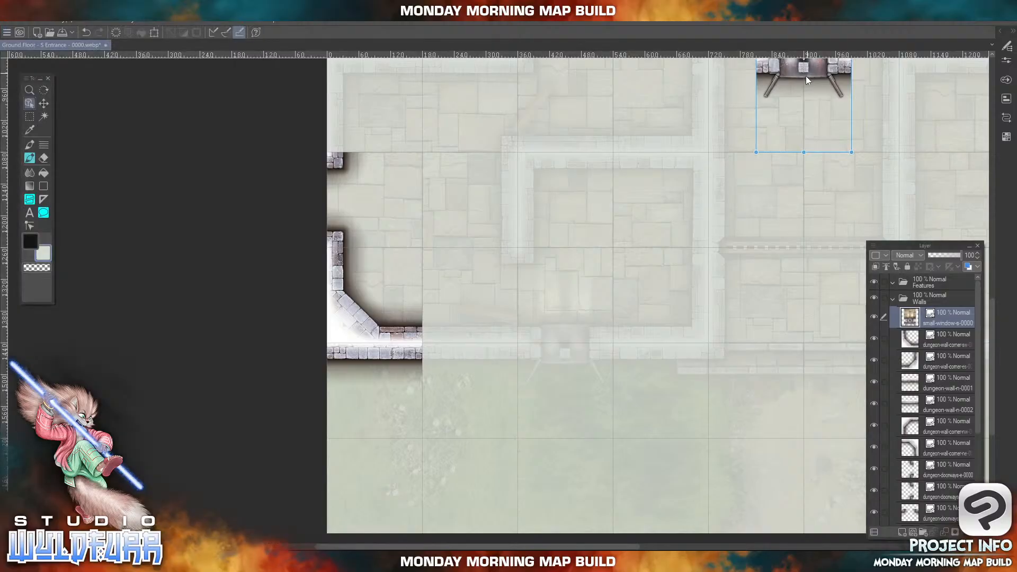
pyautogui.moveTo(780, 69); pyautogui.dragTo(452, 354)
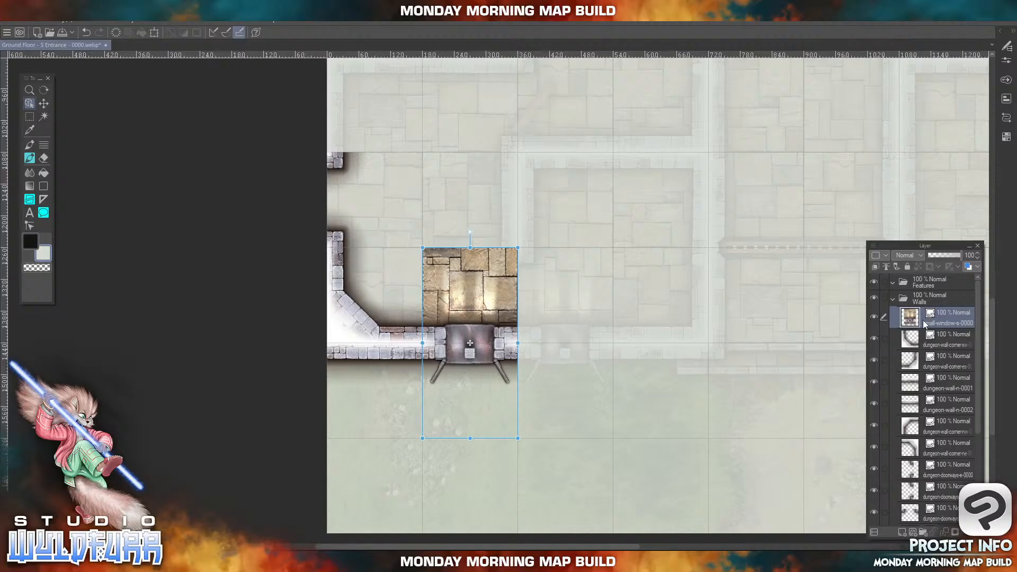
# - Move the small-window-s-0000 layer out of the Walls folder into the Floor folder, and collapse the Floor folder
pyautogui.moveTo(938, 319); pyautogui.dragTo(946, 292)
pyautogui.click(893, 320)
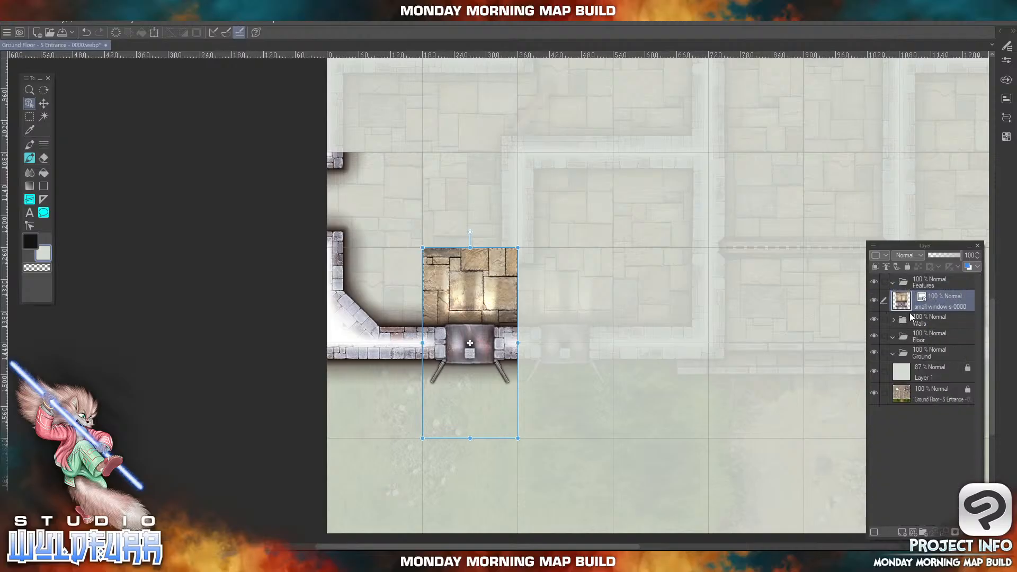
pyautogui.click(917, 339)
pyautogui.moveTo(926, 304); pyautogui.dragTo(933, 335)
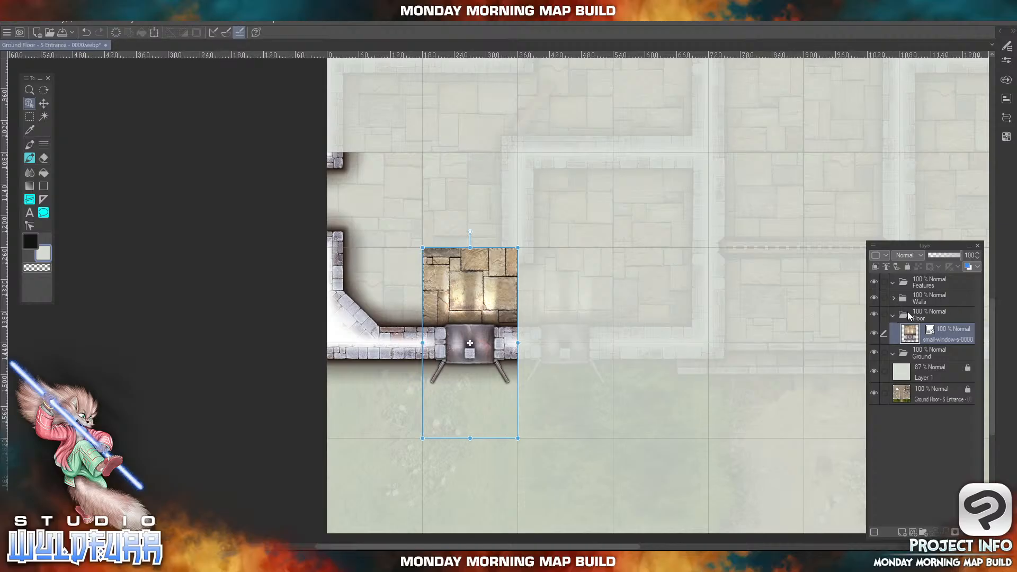
pyautogui.click(893, 315)
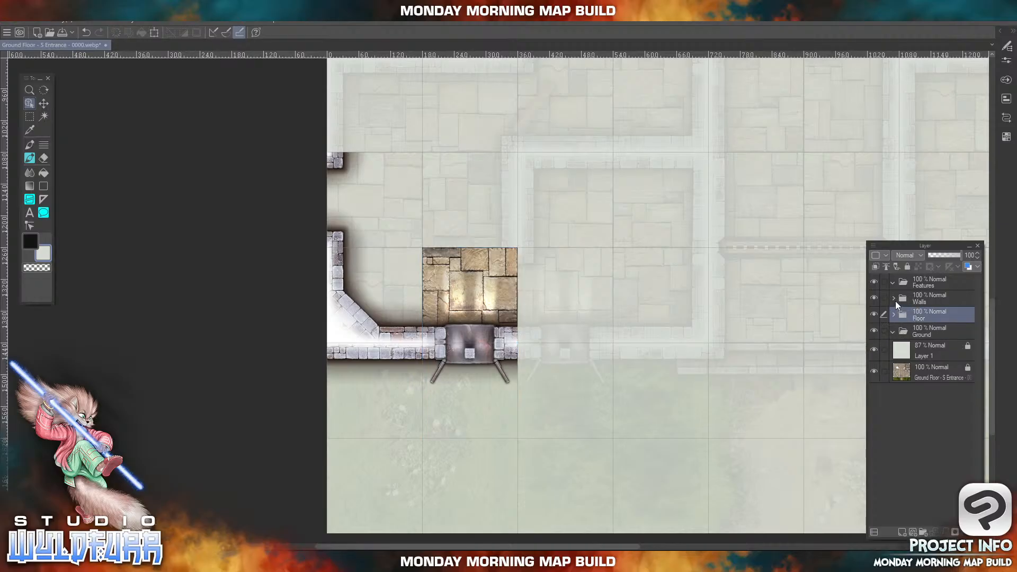
# - Import dungeon-wall-corner-es-0001.png from Brickwork Walls as the top layer in the Walls folder and snap it directly east of the small window
pyautogui.click(892, 298)
pyautogui.click(935, 300)
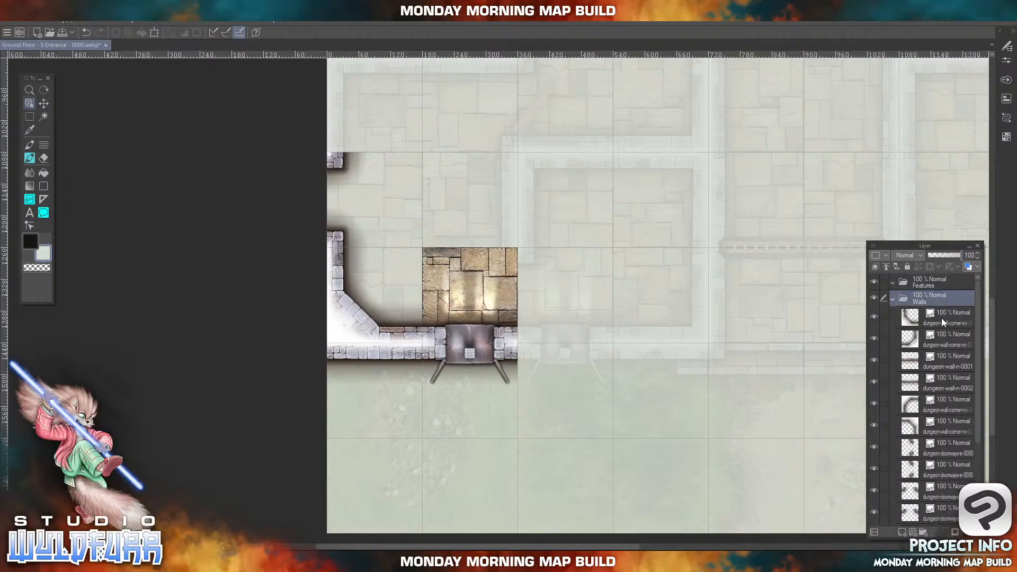
pyautogui.click(941, 318)
pyautogui.hotkey('alt', 'Tab')
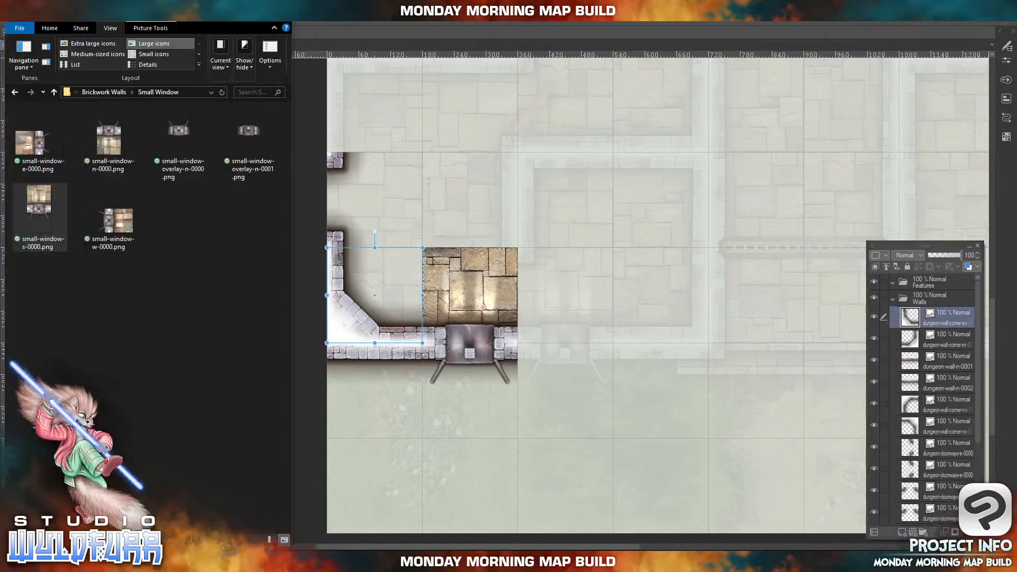
pyautogui.click(103, 92)
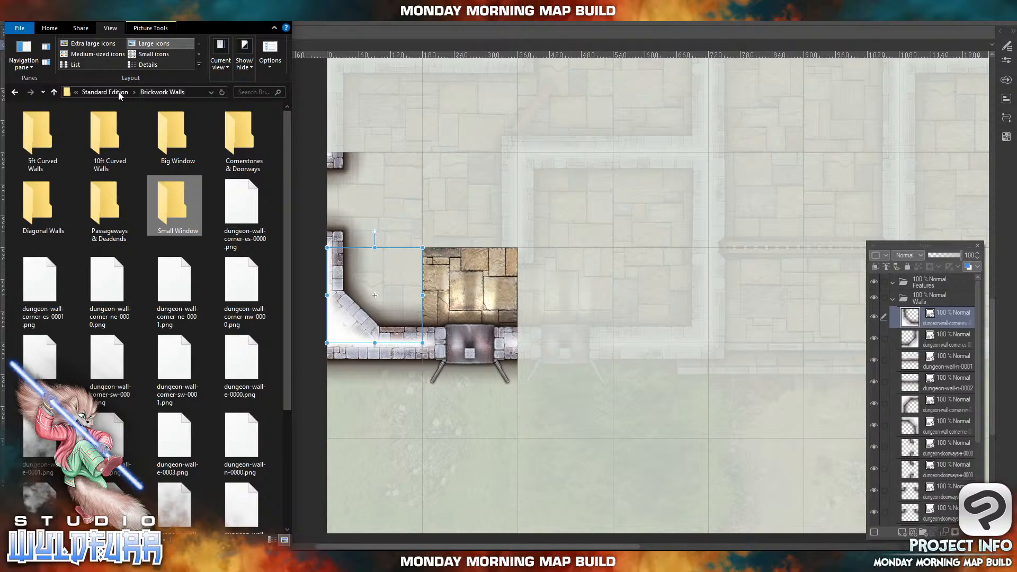
pyautogui.click(58, 290)
pyautogui.moveTo(948, 313); pyautogui.dragTo(950, 315)
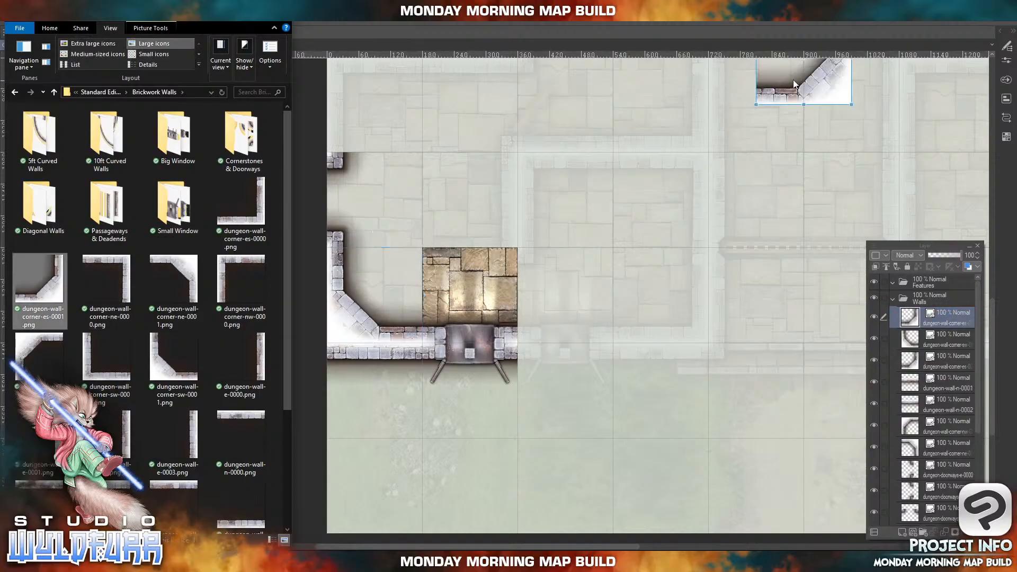
pyautogui.click(795, 82)
pyautogui.moveTo(801, 94); pyautogui.dragTo(573, 328)
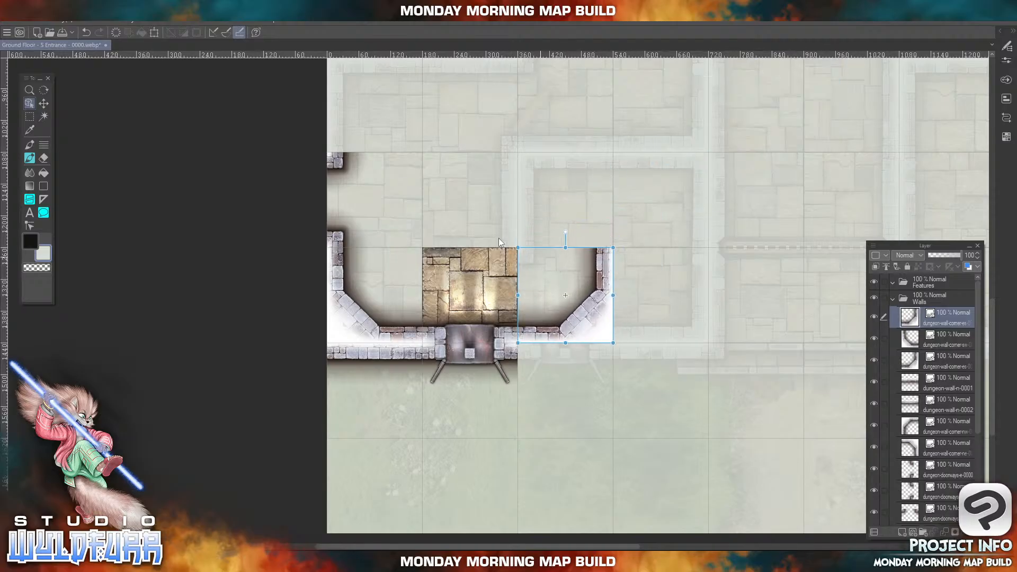
pyautogui.press('space')
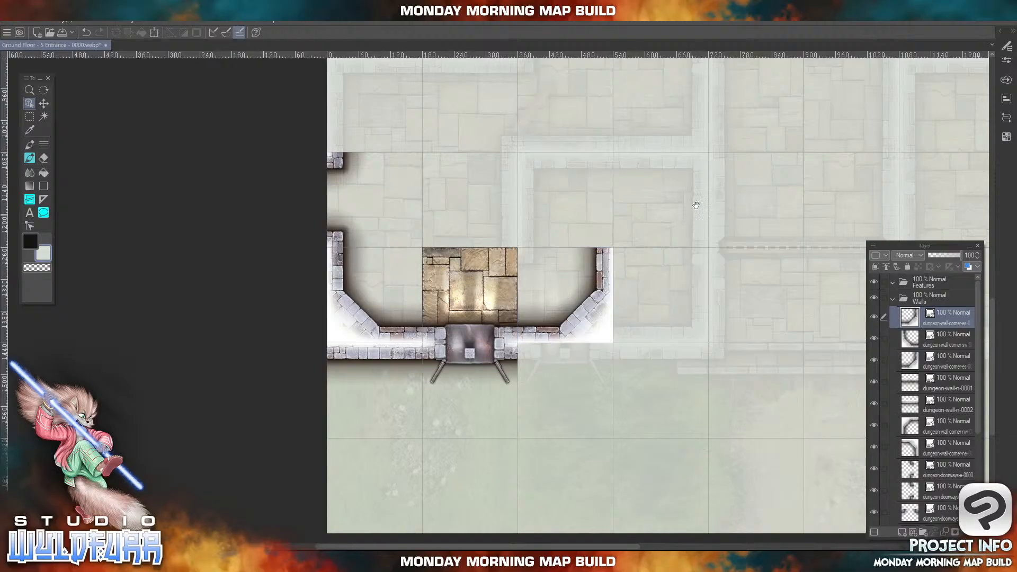
pyautogui.moveTo(697, 180); pyautogui.dragTo(597, 301)
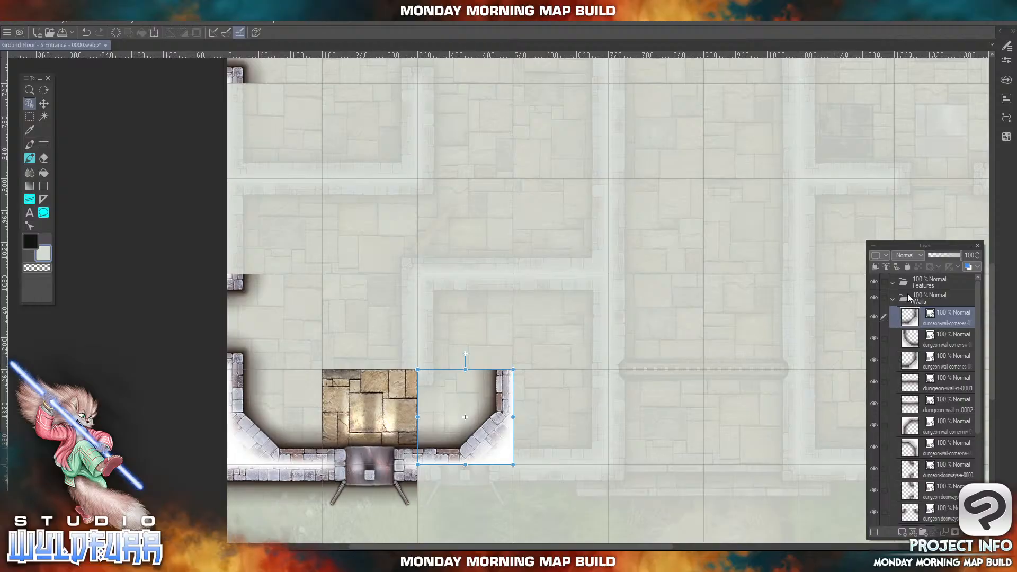
# - Import small-window-e-0000.png from the Small Window folder as the Floor folder's top layer and snap it directly north of the southeast diagonal corner tile
pyautogui.click(893, 298)
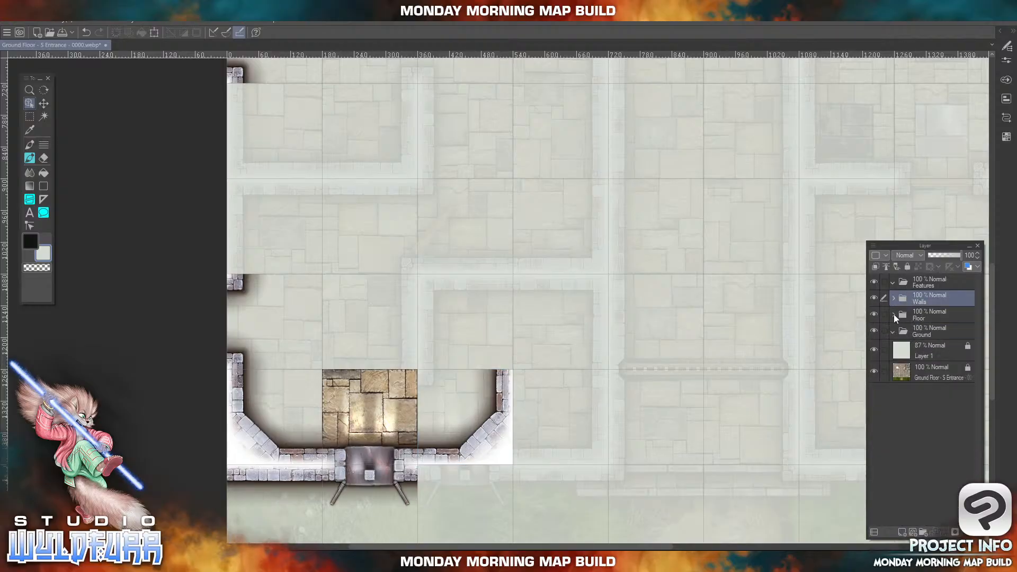
pyautogui.click(893, 315)
pyautogui.click(918, 339)
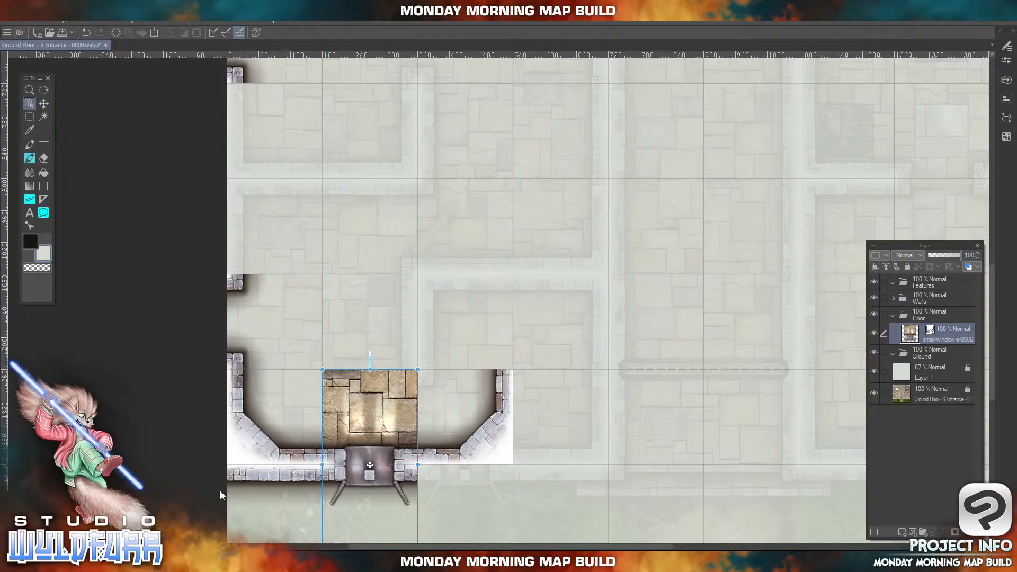
pyautogui.hotkey('alt', 'Tab')
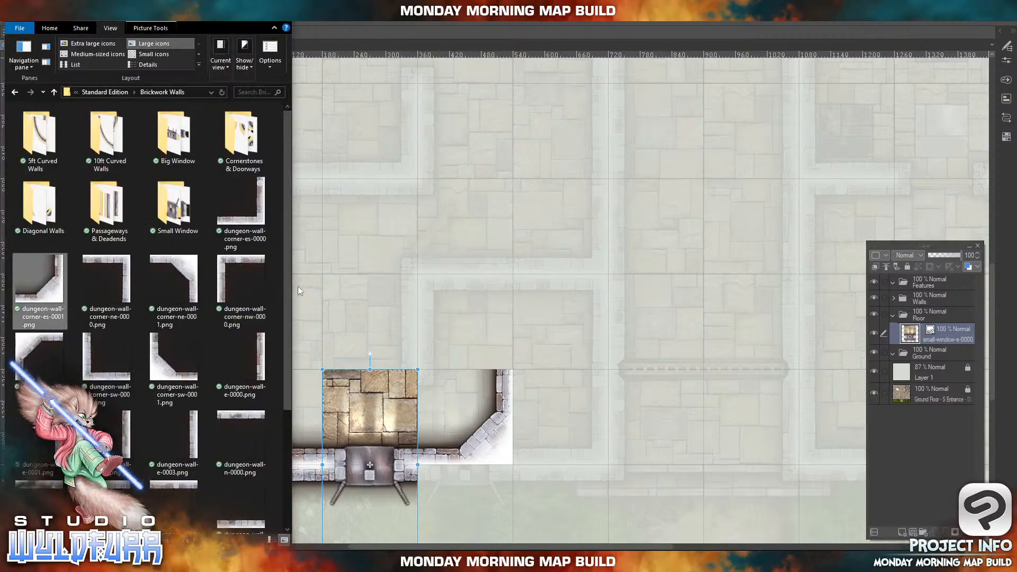
pyautogui.doubleClick(166, 223)
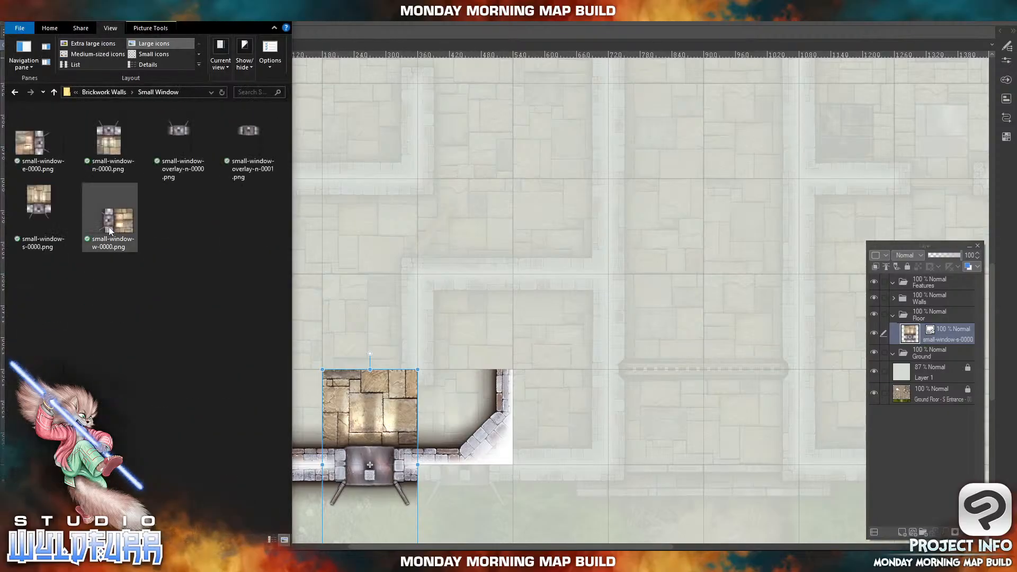
pyautogui.moveTo(32, 140); pyautogui.dragTo(937, 321)
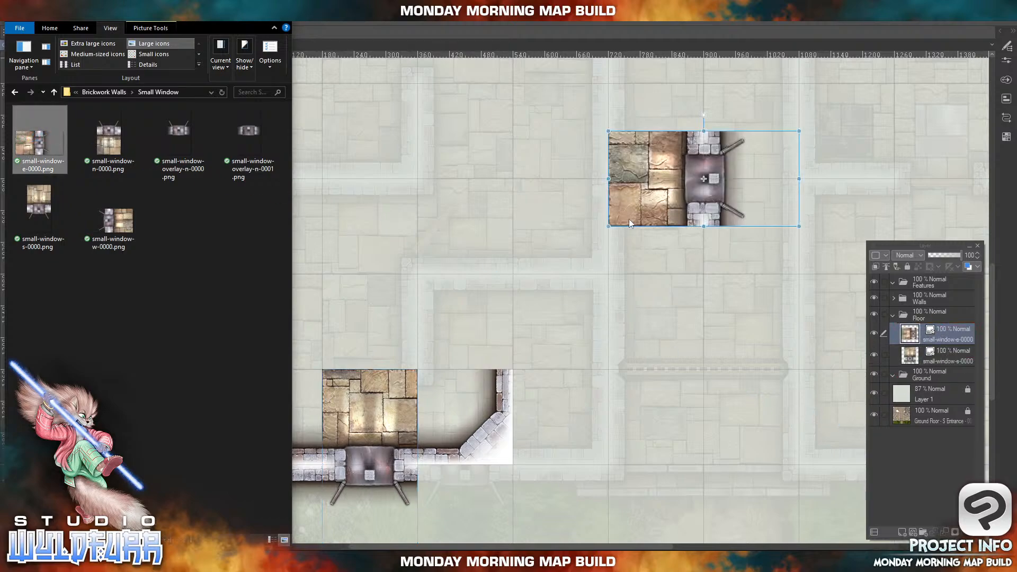
pyautogui.click(542, 271)
pyautogui.moveTo(617, 196); pyautogui.dragTo(434, 338)
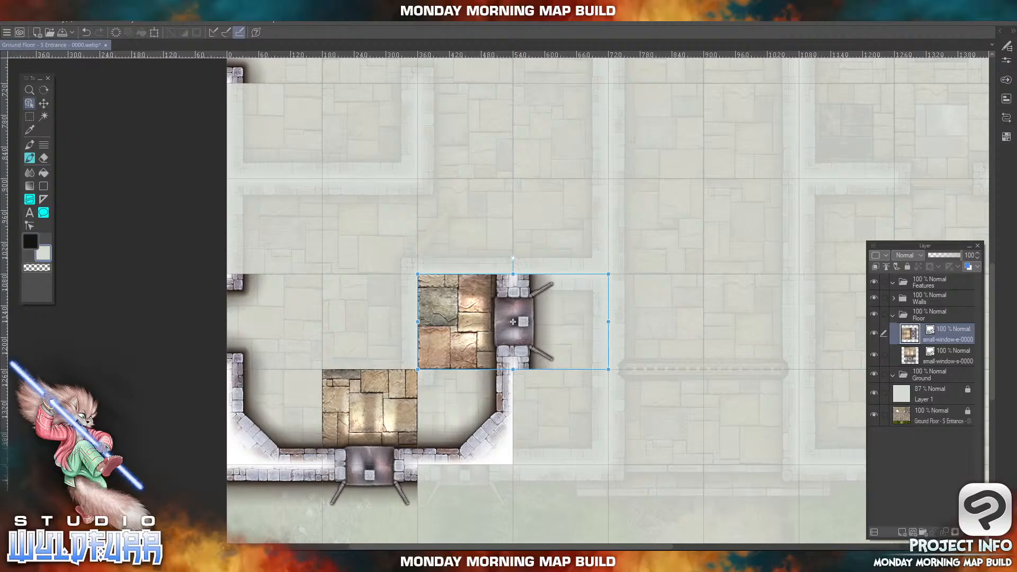
# - Import dungeon-wall-w-0000.png from Brickwork Walls into the Walls folder and snap it against the east side of the southeast diagonal corner tile
pyautogui.click(265, 560)
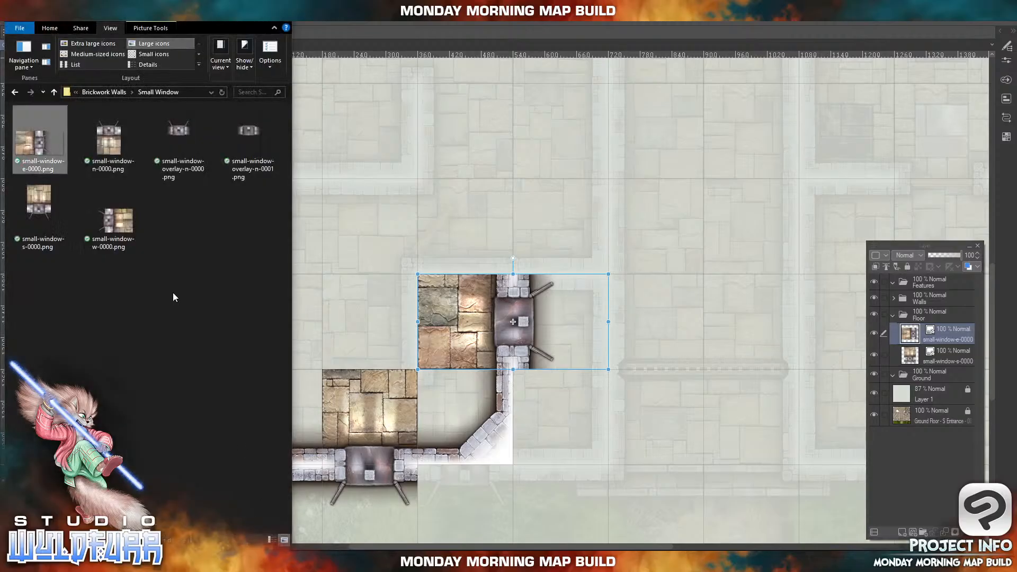
pyautogui.click(108, 92)
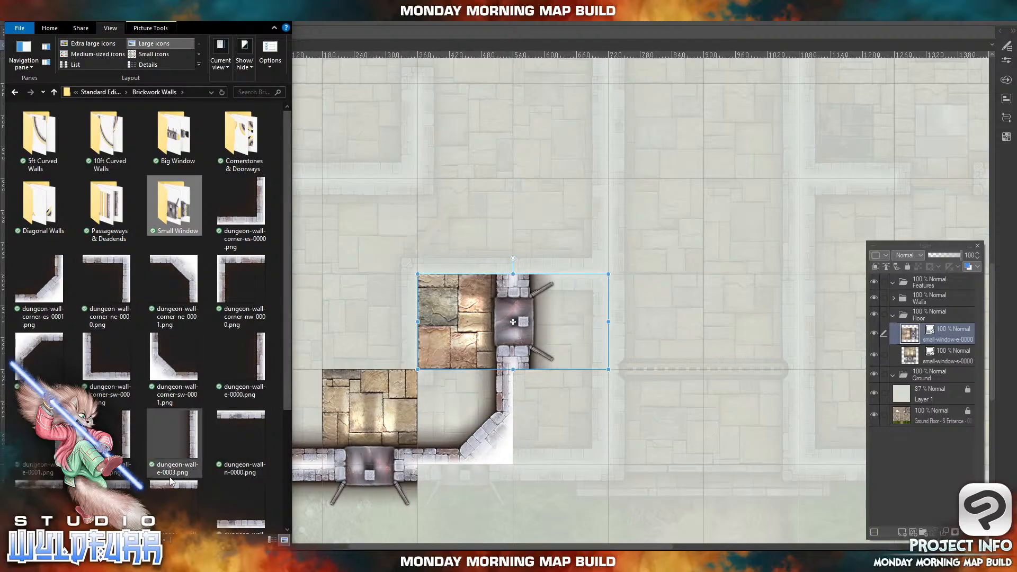
pyautogui.moveTo(286, 261); pyautogui.dragTo(286, 376)
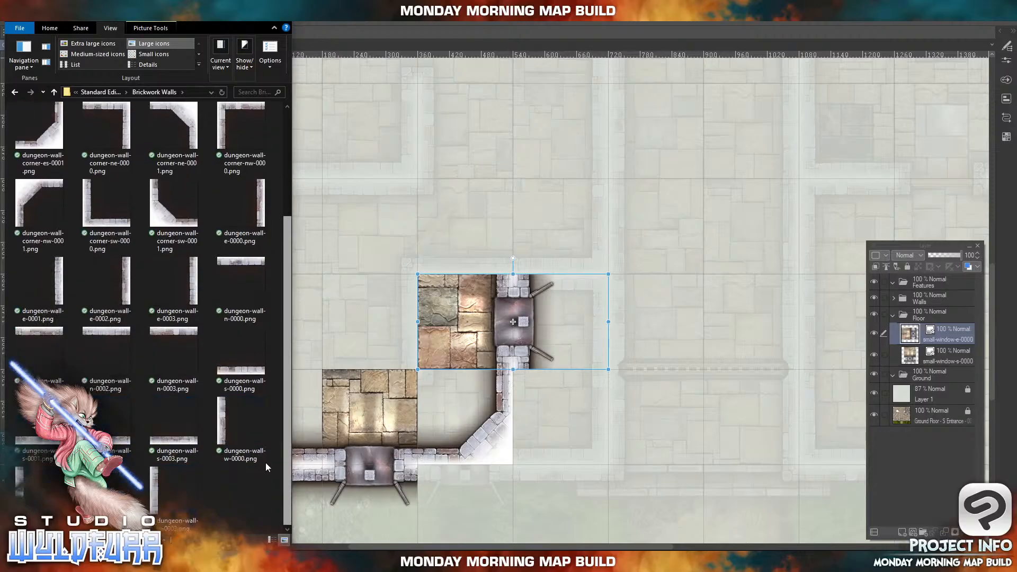
pyautogui.moveTo(222, 425); pyautogui.dragTo(300, 412)
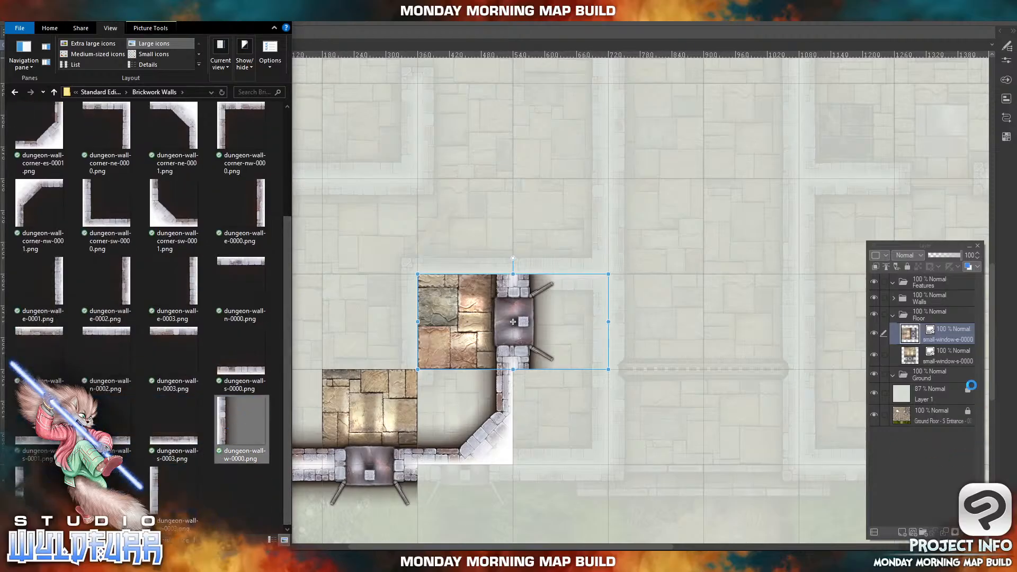
pyautogui.moveTo(942, 328); pyautogui.dragTo(927, 302)
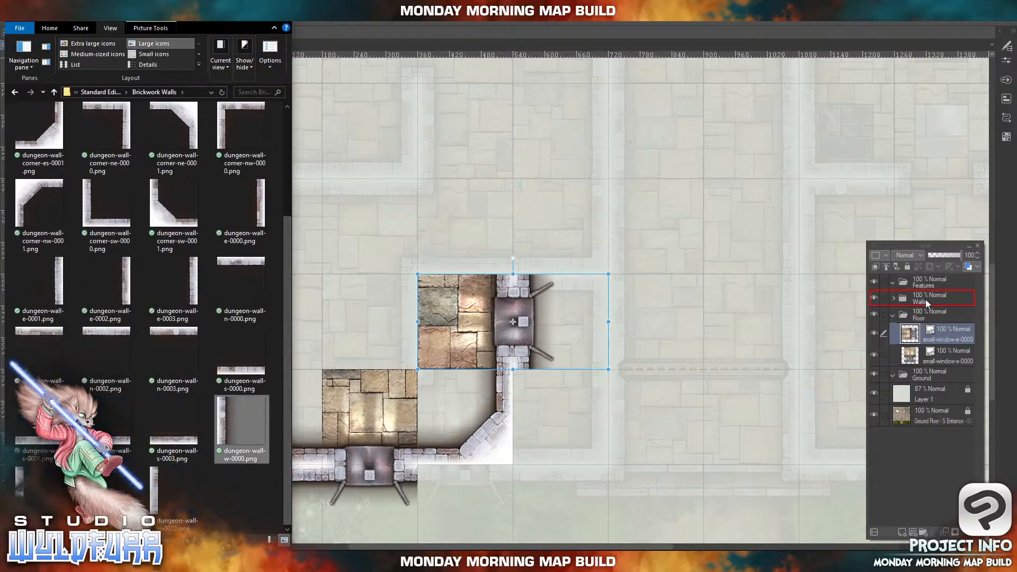
pyautogui.click(663, 188)
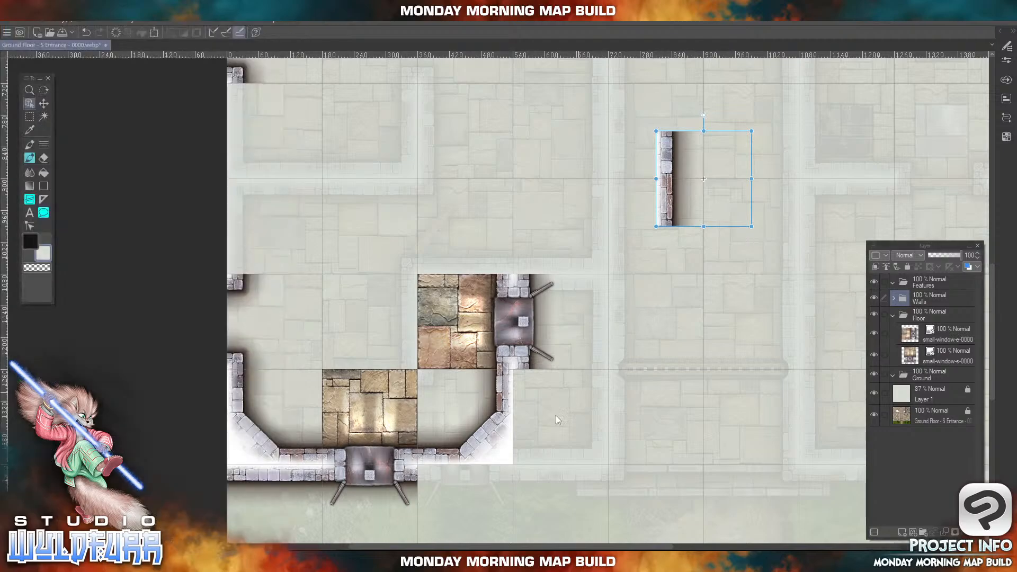
pyautogui.moveTo(672, 195); pyautogui.dragTo(530, 435)
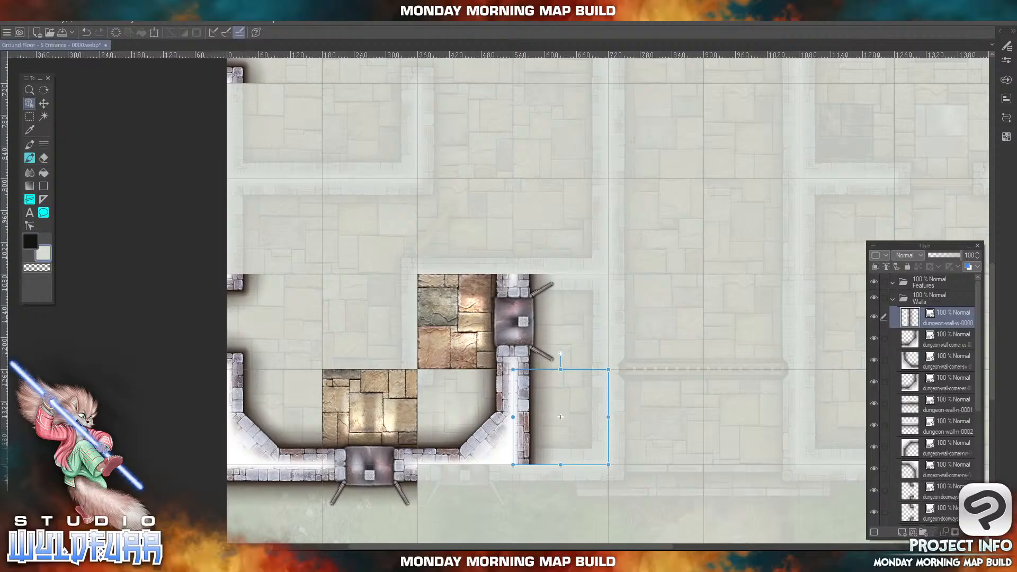
# - Import dungeon-wall-n-0003.png as the top layer in the Walls folder and snap it directly below the southeast diagonal corner tile
pyautogui.hotkey('alt', 'Tab')
pyautogui.moveTo(161, 330)
pyautogui.mouseDown()
pyautogui.moveTo(859, 369)
pyautogui.moveTo(918, 316)
pyautogui.mouseUp()
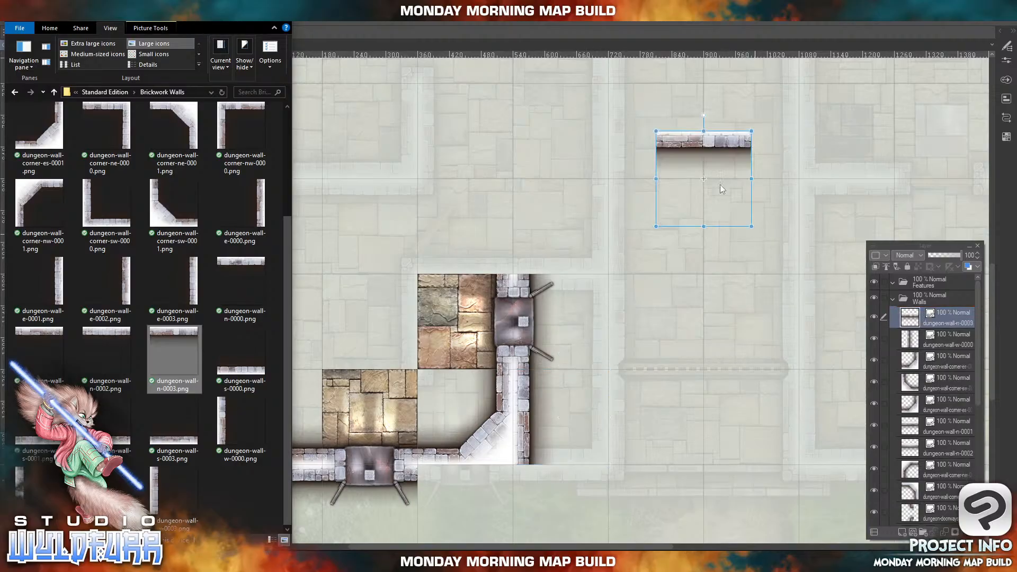
pyautogui.click(717, 143)
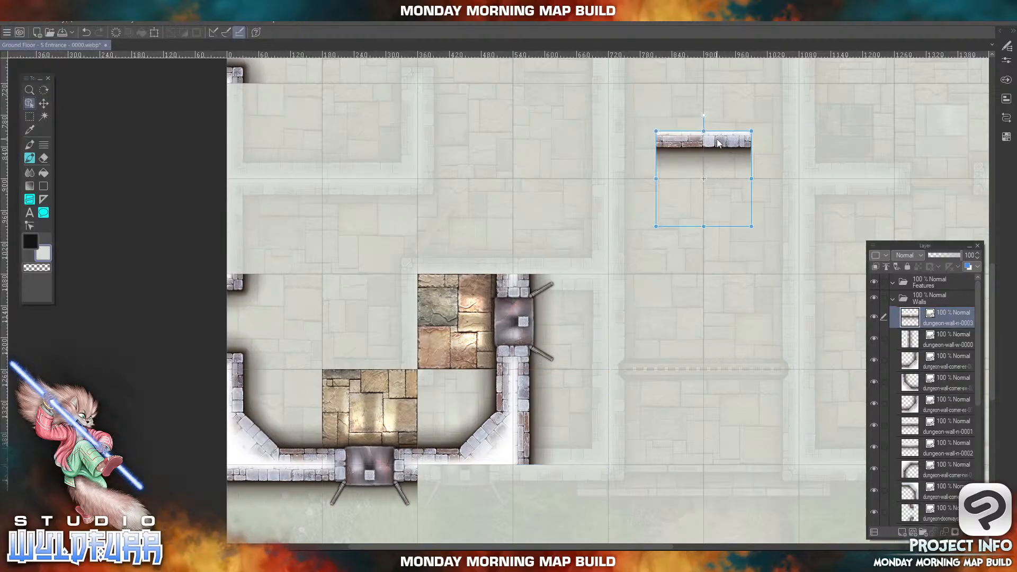
pyautogui.moveTo(718, 142); pyautogui.dragTo(482, 213)
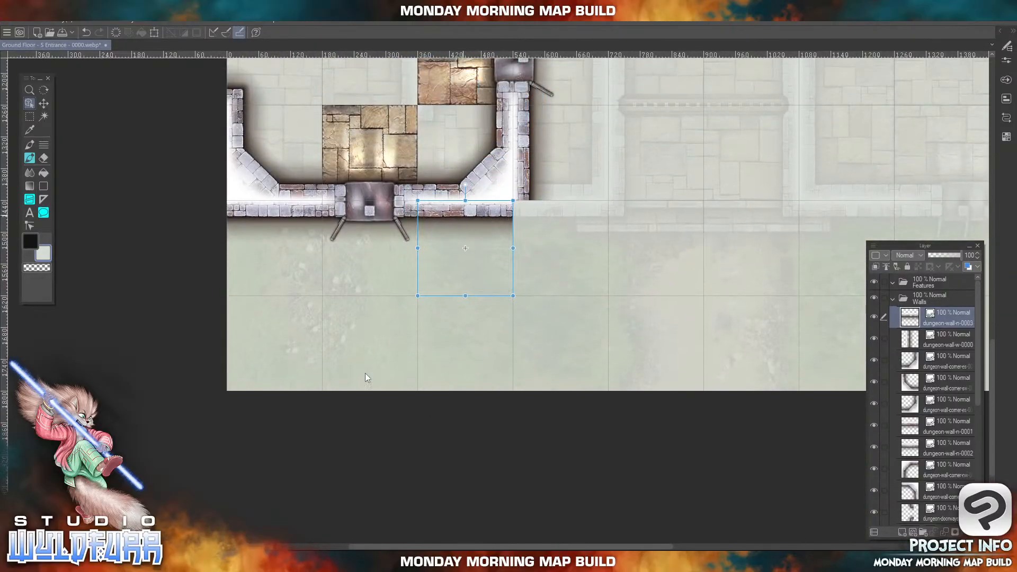
# - Import dungeon-cornerstone-nw-0000.png from Cornerstones & Doorways as the top Walls layer and snap it into the gap at the room's outer southeast corner
pyautogui.click(276, 561)
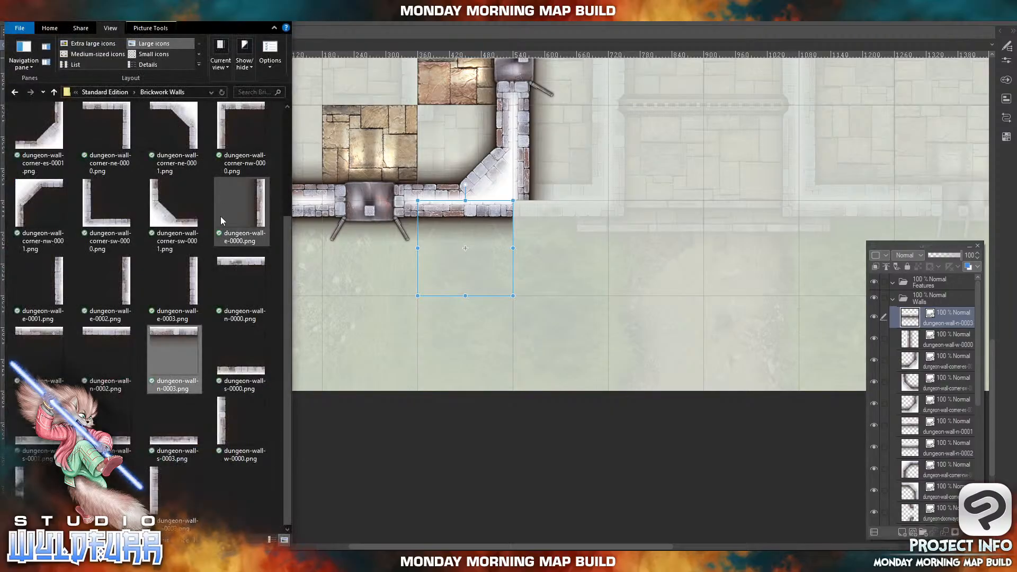
pyautogui.moveTo(287, 233); pyautogui.dragTo(280, 119)
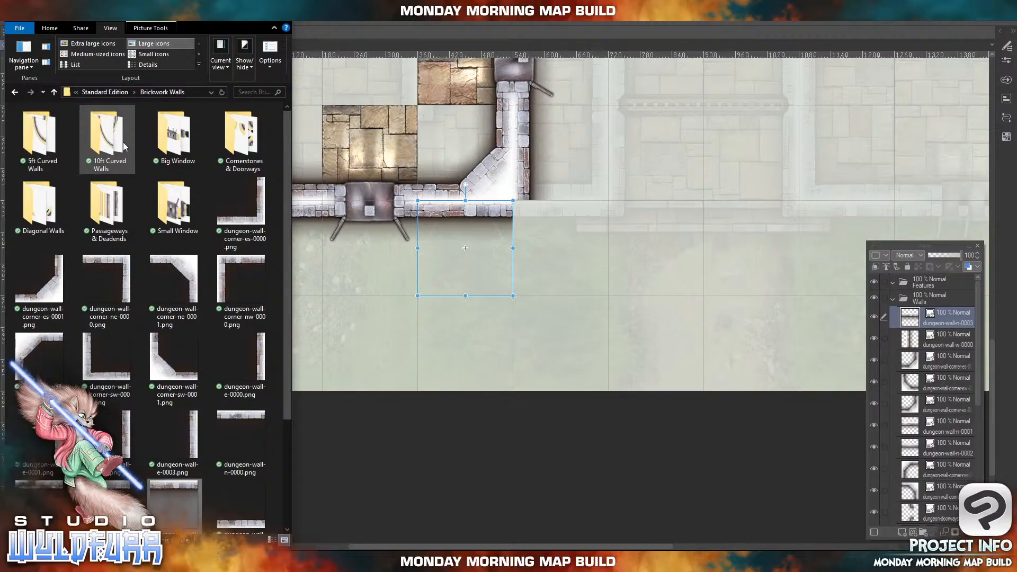
pyautogui.click(223, 144)
pyautogui.press('Return')
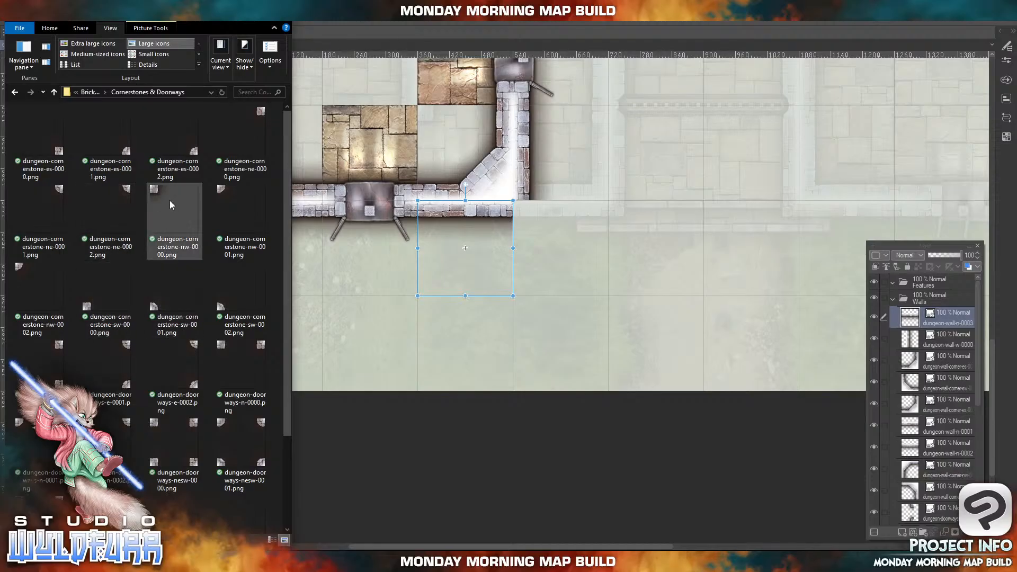
pyautogui.moveTo(156, 193); pyautogui.dragTo(467, 289)
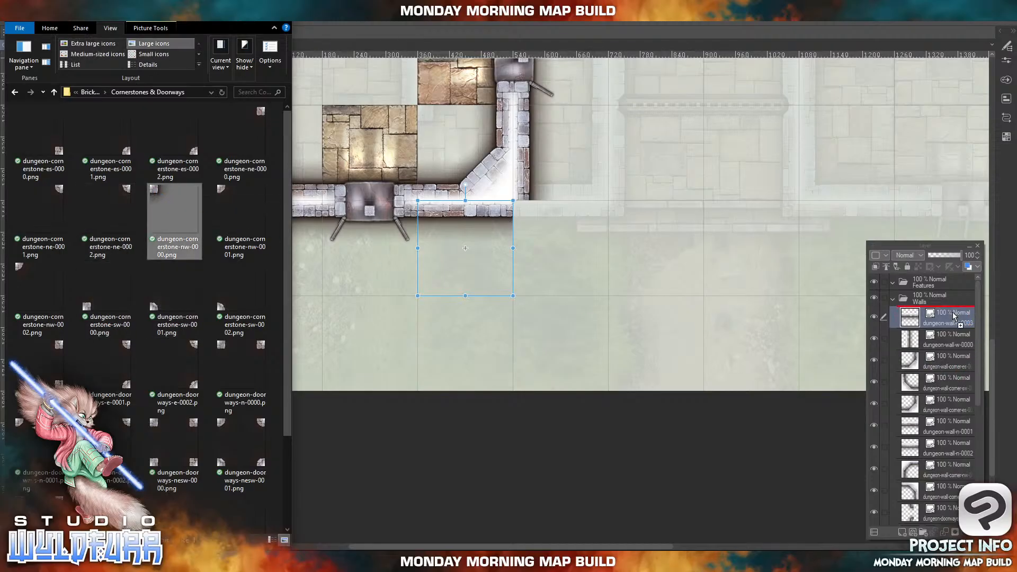
pyautogui.click(558, 211)
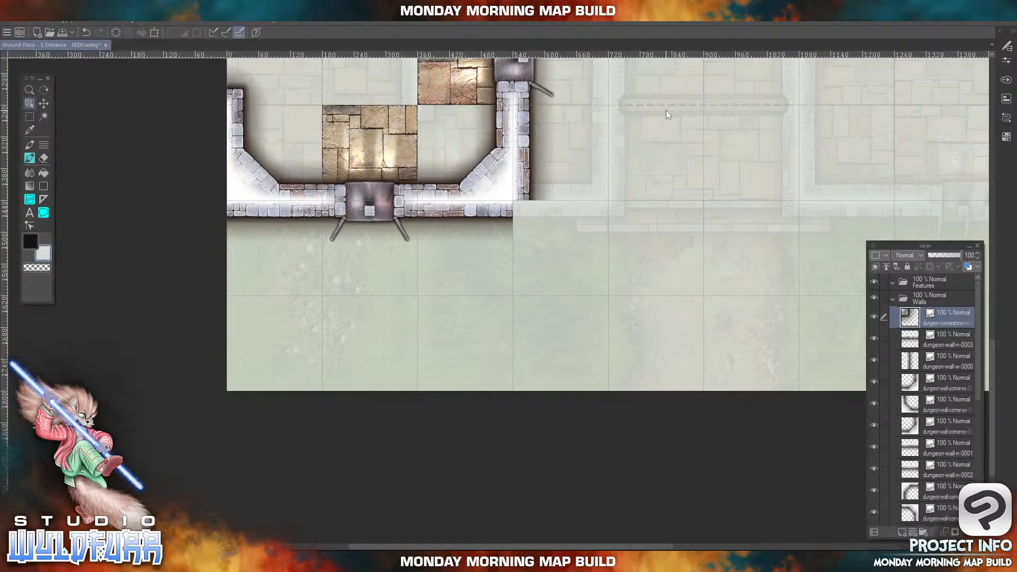
pyautogui.moveTo(666, 110); pyautogui.dragTo(591, 400)
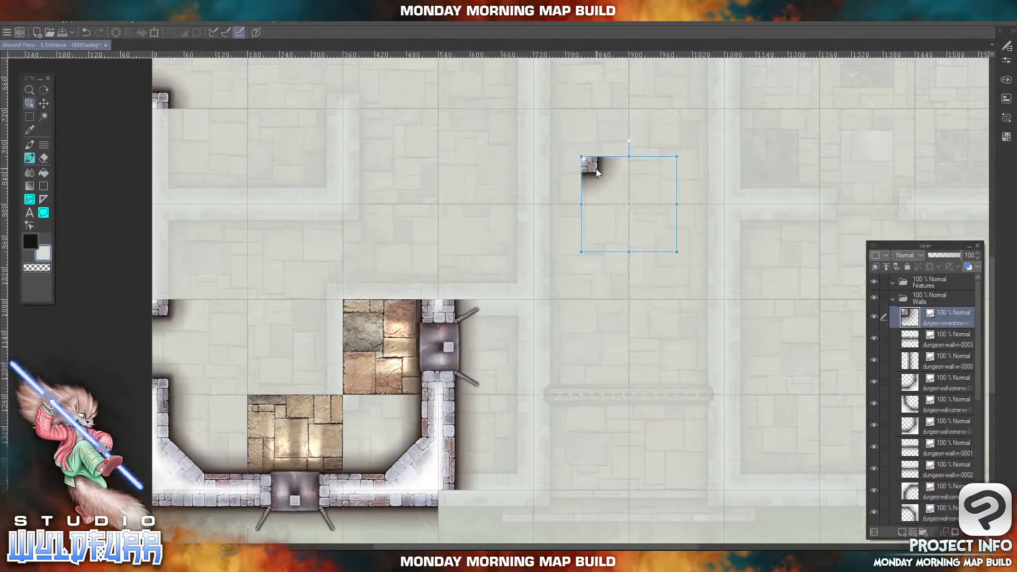
pyautogui.moveTo(596, 168); pyautogui.dragTo(466, 322)
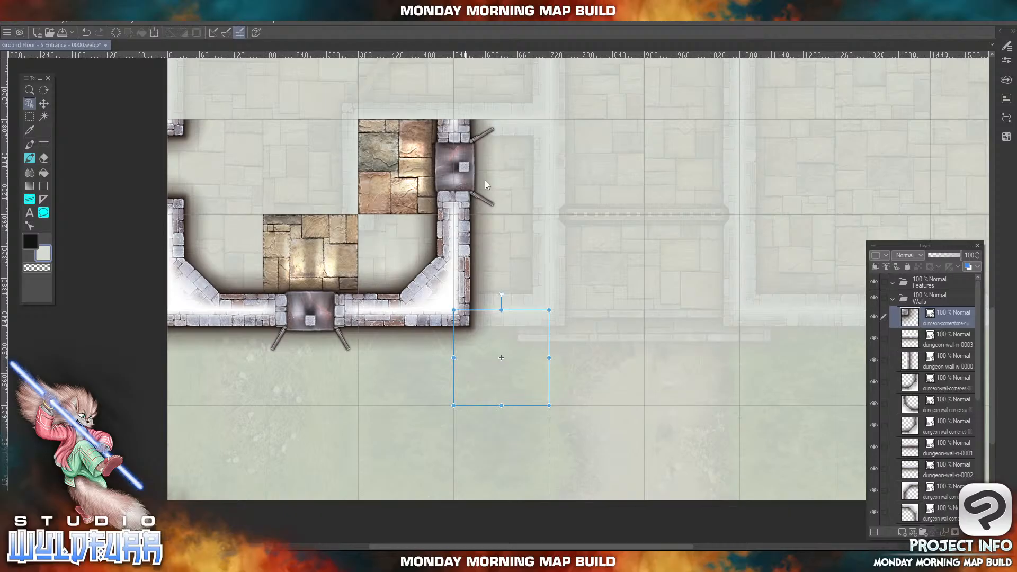
# - Import dungeon-doorways-nesw-0000.png as the top layer in the Walls folder and snap it three grid squares north of the south window tile
pyautogui.moveTo(298, 156); pyautogui.dragTo(475, 295)
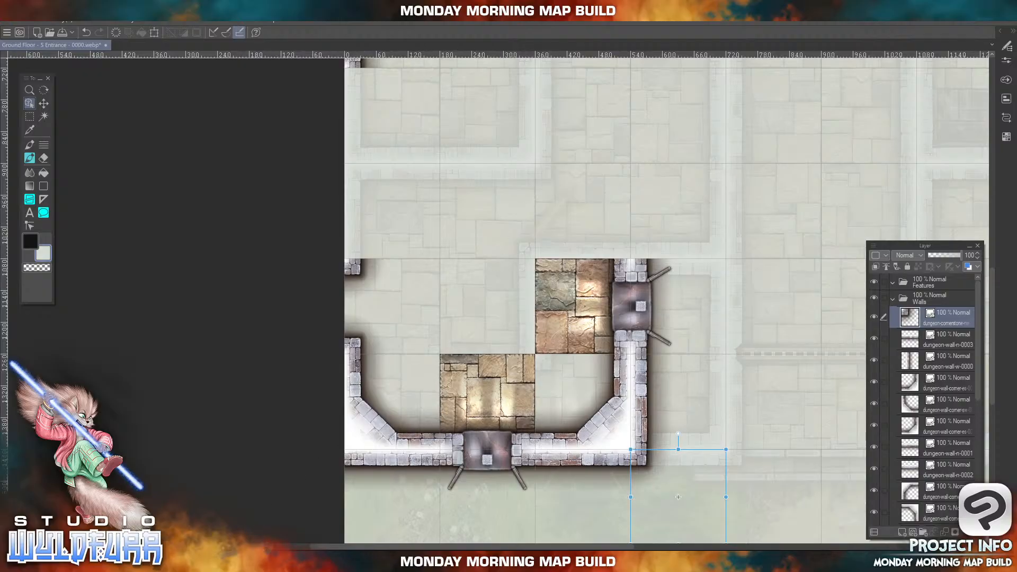
pyautogui.hotkey('alt', 'Tab')
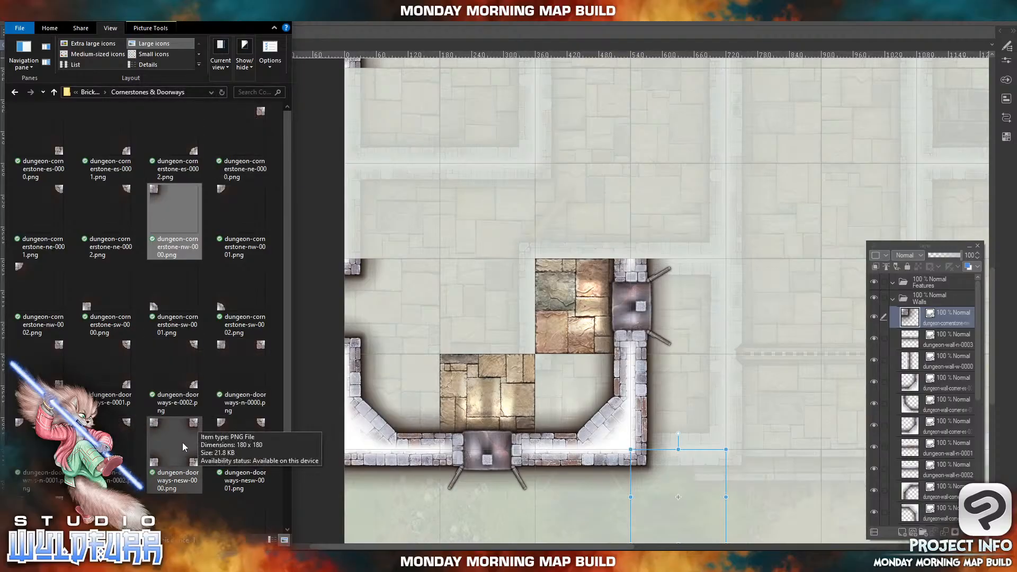
pyautogui.click(161, 464)
pyautogui.moveTo(538, 215); pyautogui.dragTo(932, 311)
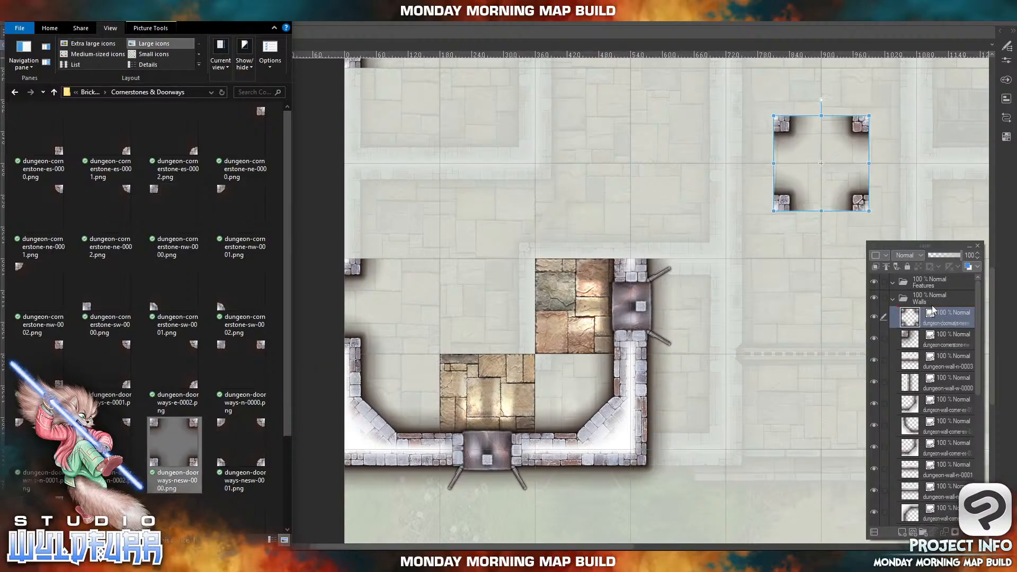
pyautogui.click(789, 198)
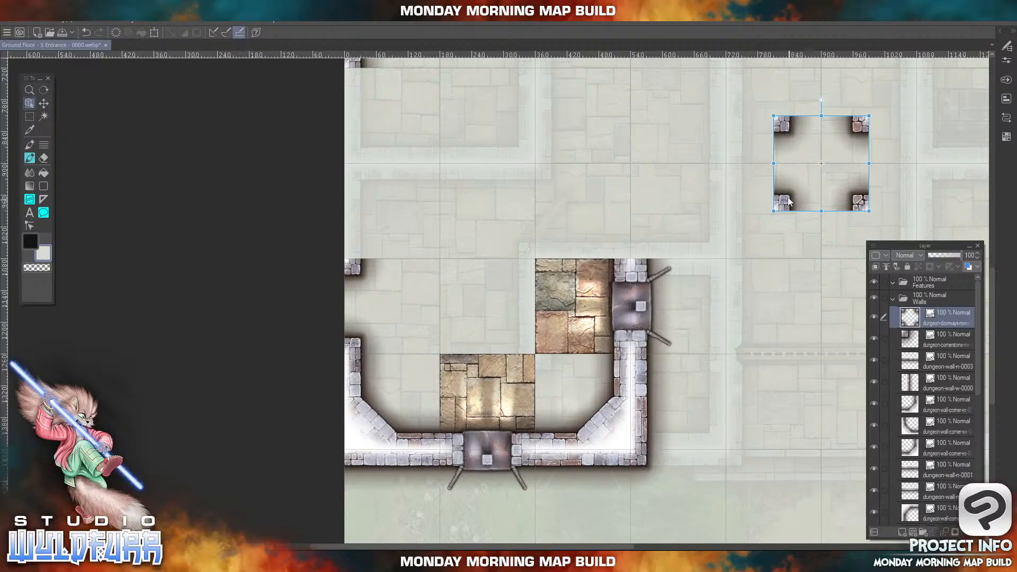
pyautogui.moveTo(789, 200); pyautogui.dragTo(456, 157)
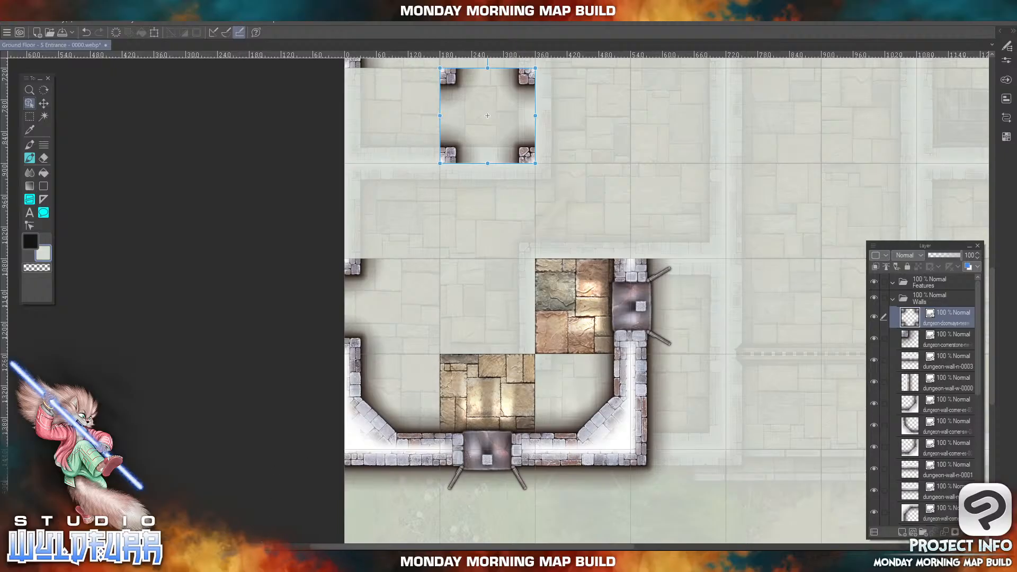
# - Import dungeon-wall-corner-nw-0001.png from Brickwork Walls as the top Walls layer and snap it into the room's northwest corner at the map's west edge
pyautogui.hotkey('alt', 'Tab')
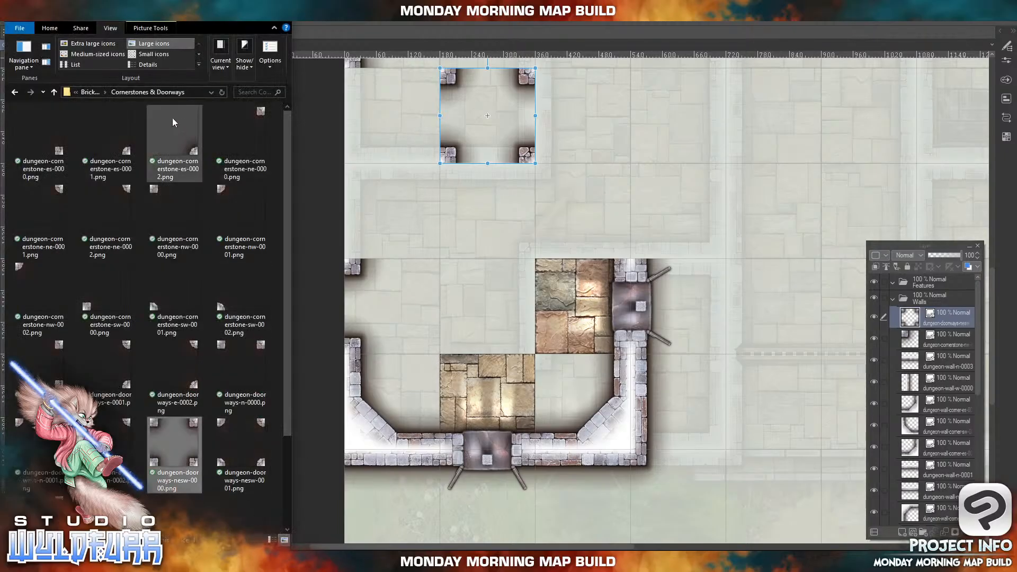
pyautogui.click(91, 92)
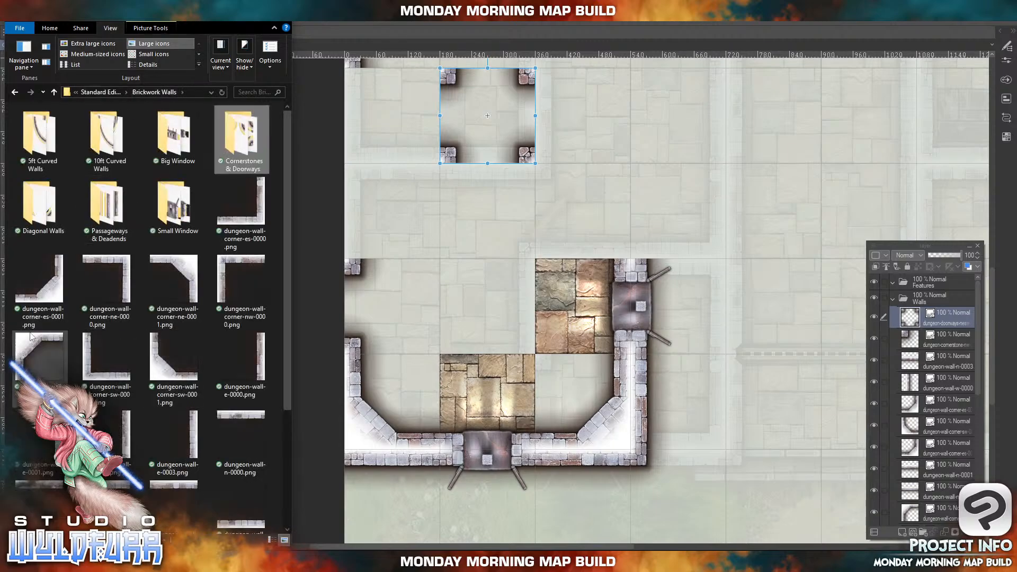
pyautogui.moveTo(32, 342); pyautogui.dragTo(941, 317)
pyautogui.click(787, 129)
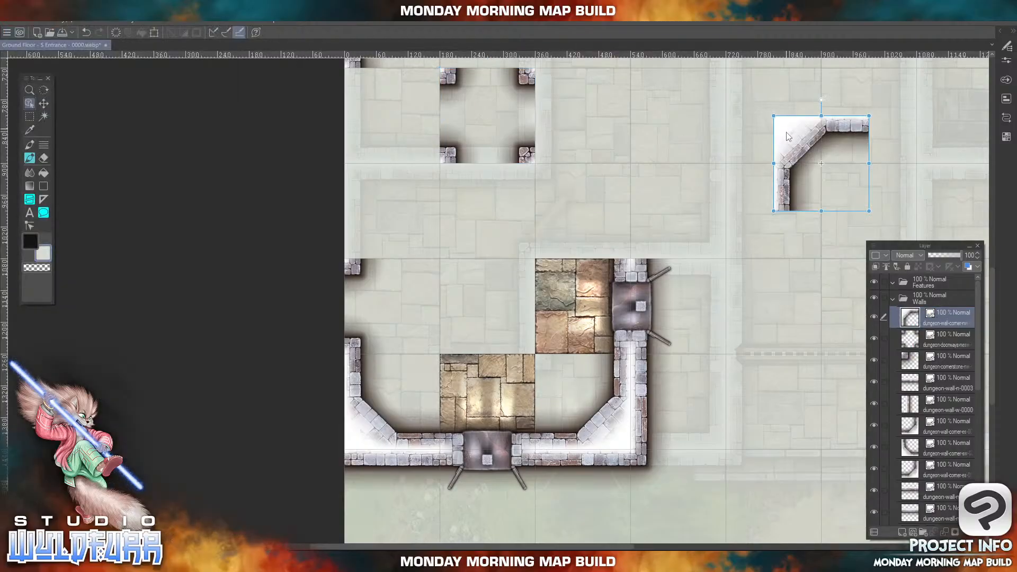
pyautogui.moveTo(794, 139); pyautogui.dragTo(365, 185)
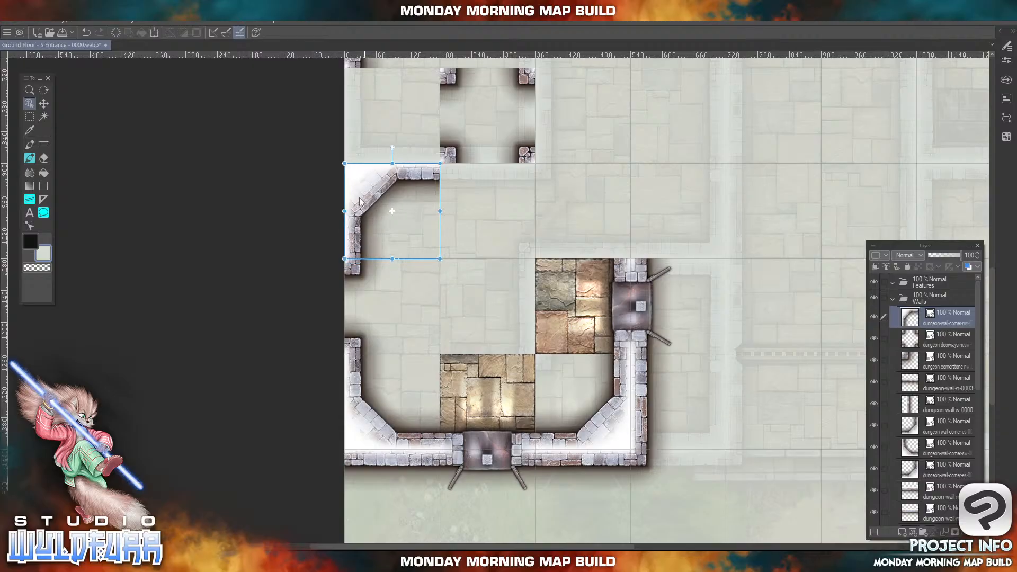
# - Import dungeon-wall-corner-ne-0001.png as the top layer in the Walls folder and snap it directly north of the east small window tile
pyautogui.click(273, 561)
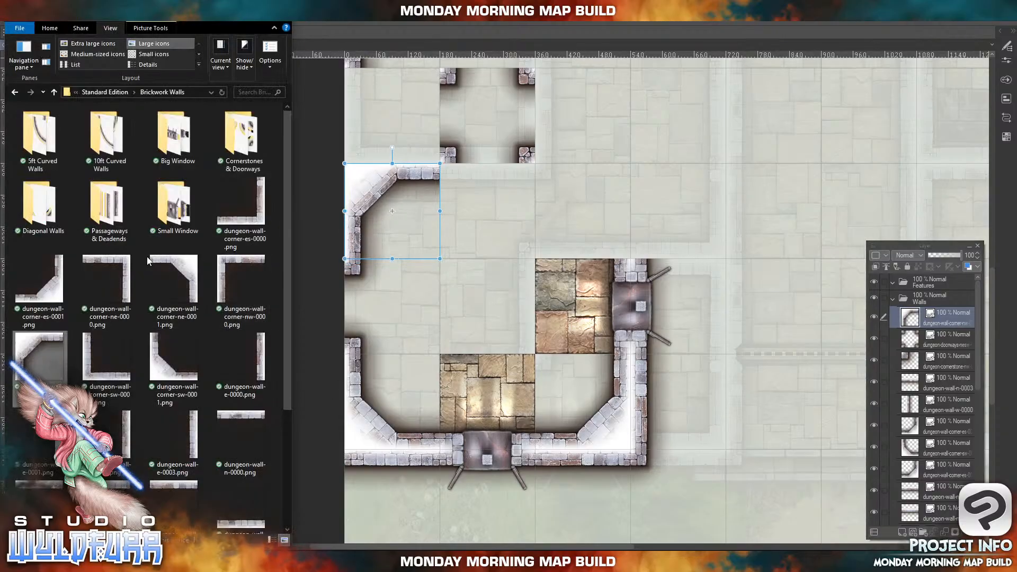
pyautogui.moveTo(186, 267); pyautogui.dragTo(952, 308)
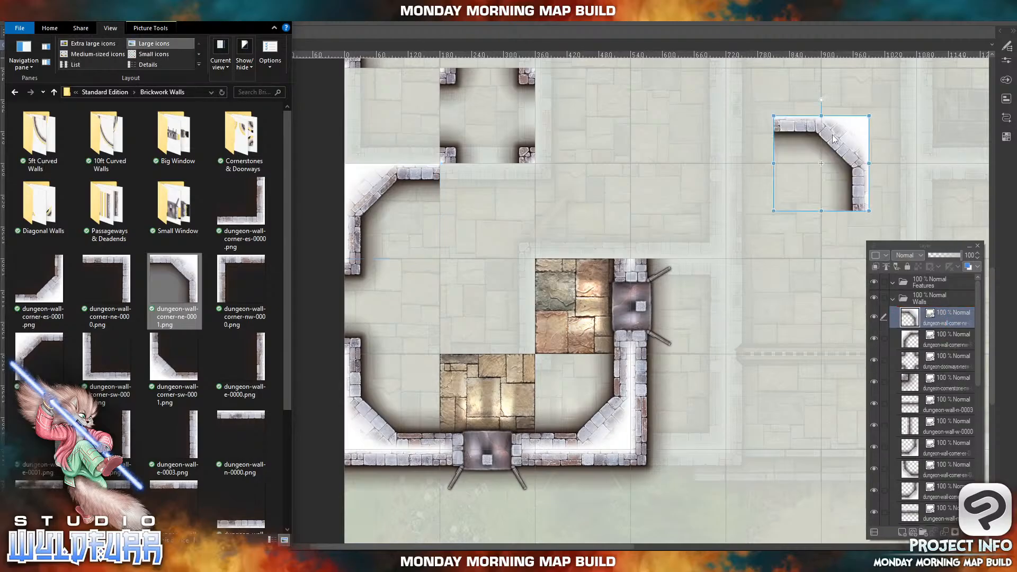
pyautogui.click(799, 154)
pyautogui.moveTo(840, 146); pyautogui.dragTo(602, 194)
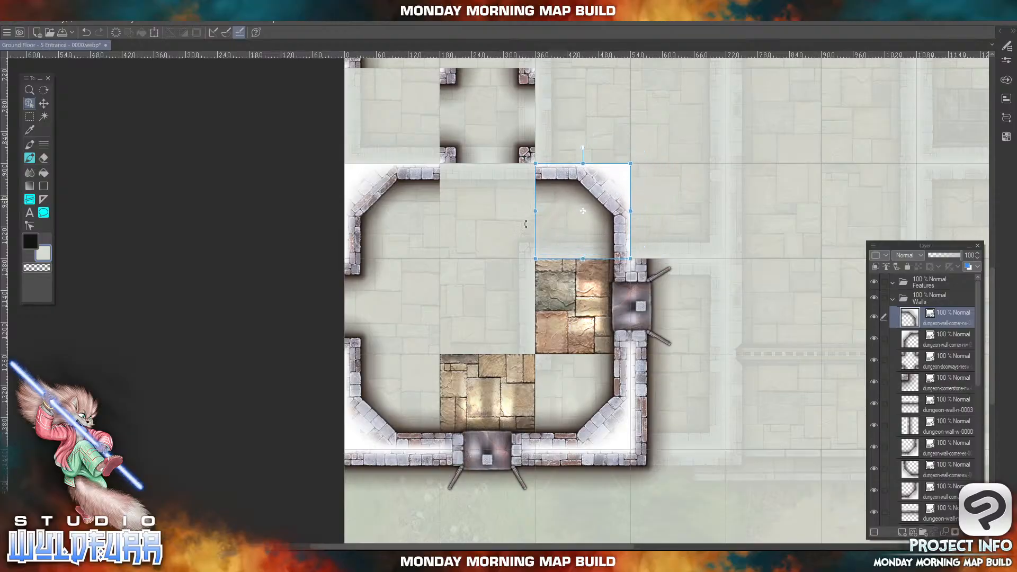
# - Import dungeon-doorways-n-0000.png from Cornerstones & Doorways as the top Walls layer and snap it between the room's northwest and northeast corner tiles
pyautogui.click(281, 561)
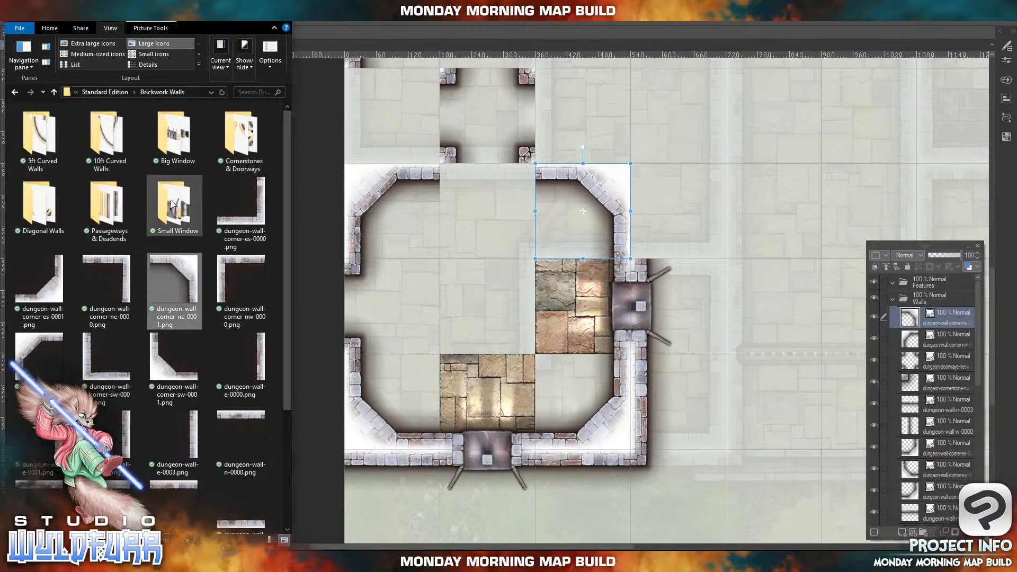
pyautogui.doubleClick(240, 141)
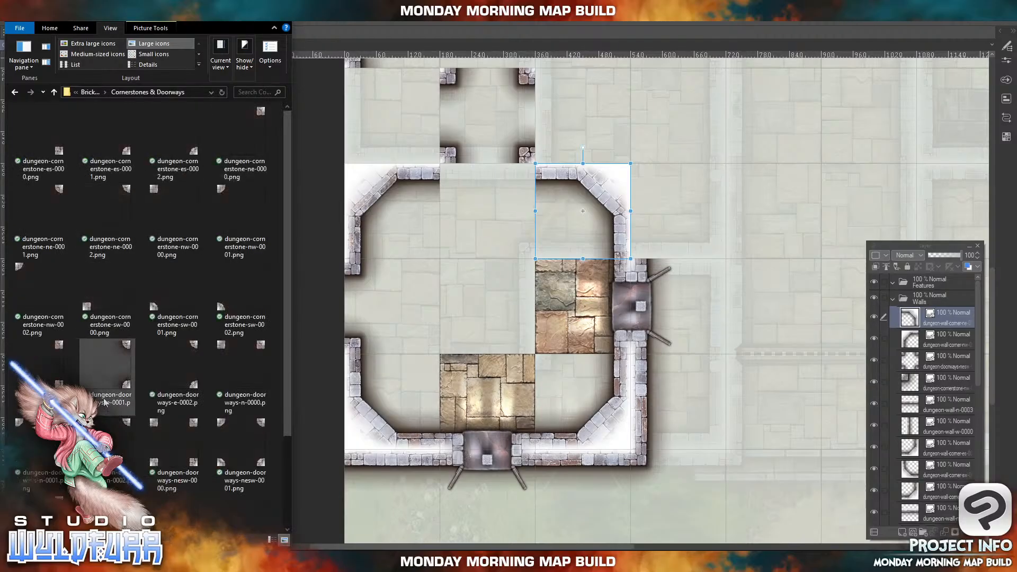
pyautogui.click(221, 345)
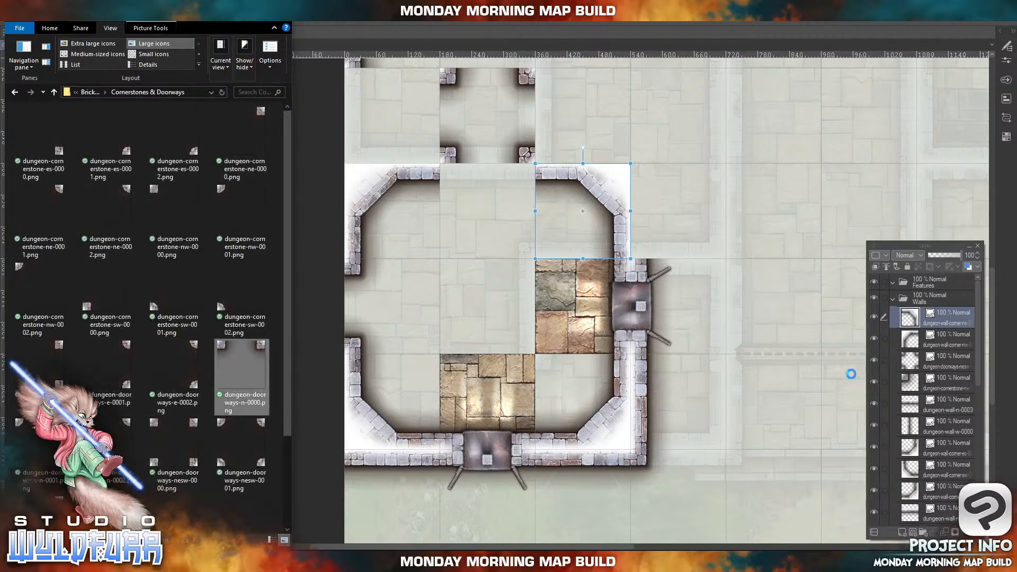
pyautogui.moveTo(923, 317); pyautogui.dragTo(941, 308)
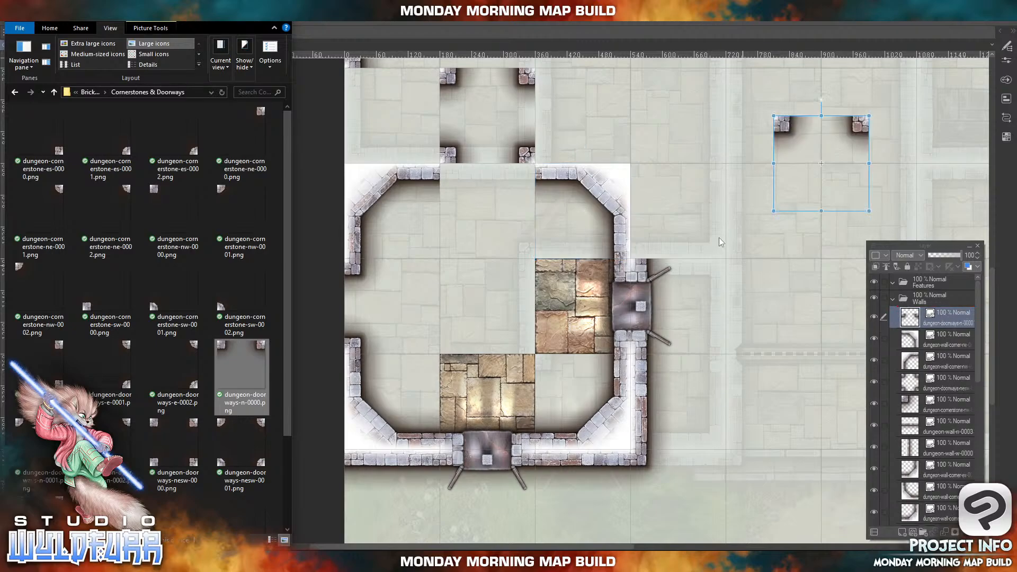
pyautogui.click(775, 119)
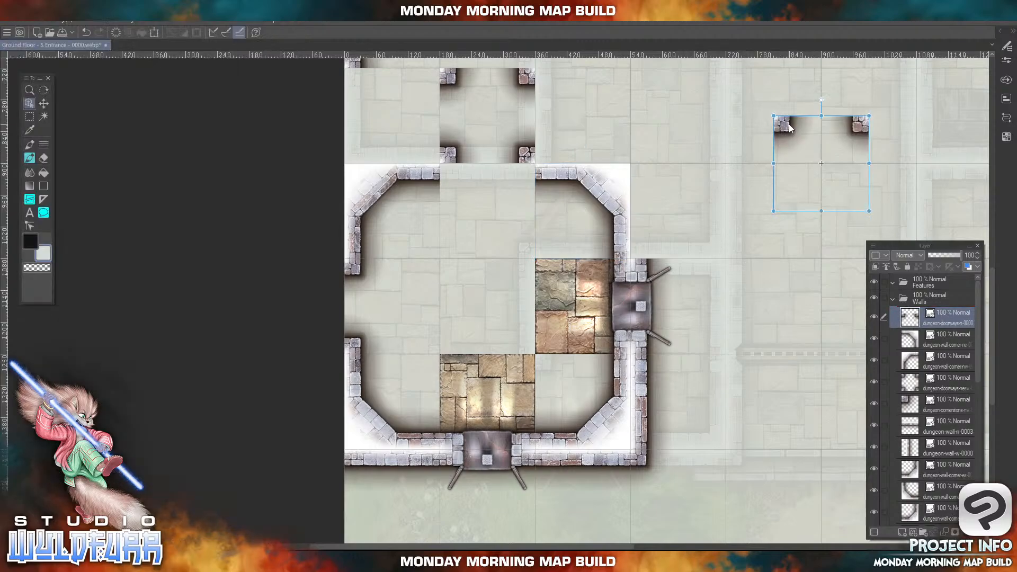
pyautogui.moveTo(789, 124); pyautogui.dragTo(454, 177)
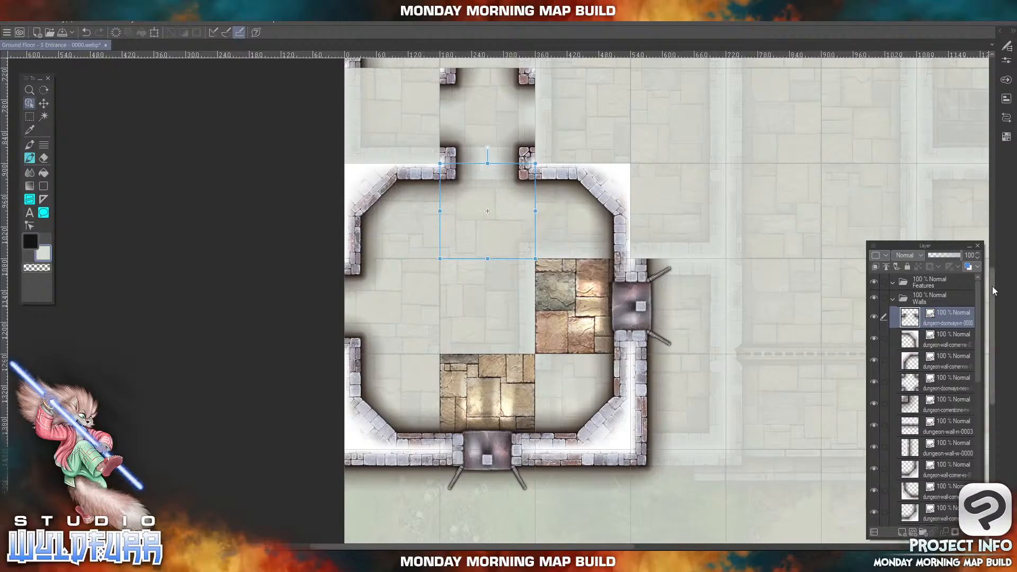
# - Import dungeon-passageway-ew-0001.png from Passageways & Deadends as the top Walls layer and snap it directly east of the four-way doorway tile
pyautogui.moveTo(992, 286); pyautogui.dragTo(989, 255)
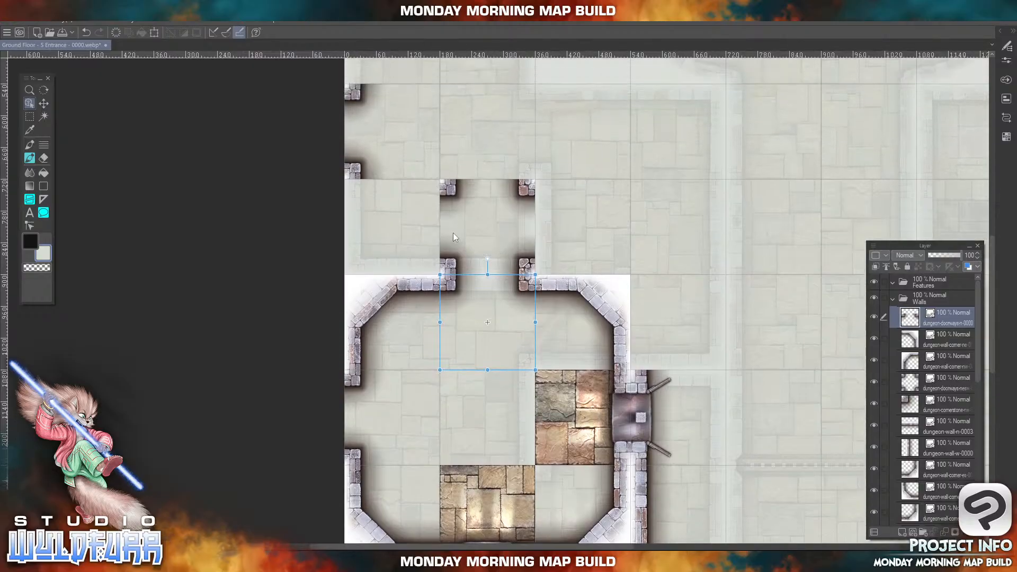
pyautogui.hotkey('alt', 'Tab')
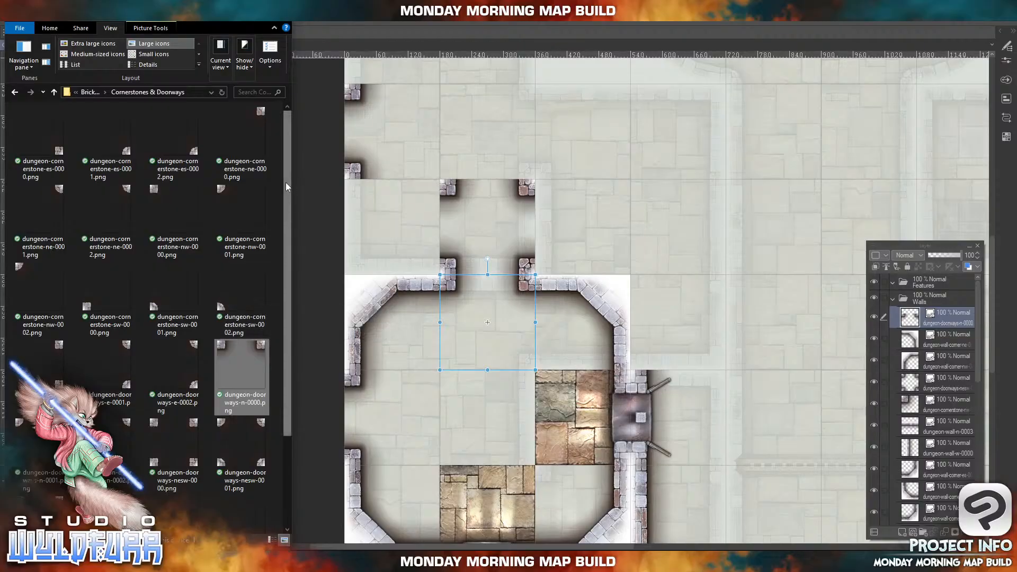
pyautogui.moveTo(285, 182)
pyautogui.mouseDown()
pyautogui.moveTo(282, 298)
pyautogui.moveTo(293, 177)
pyautogui.mouseUp()
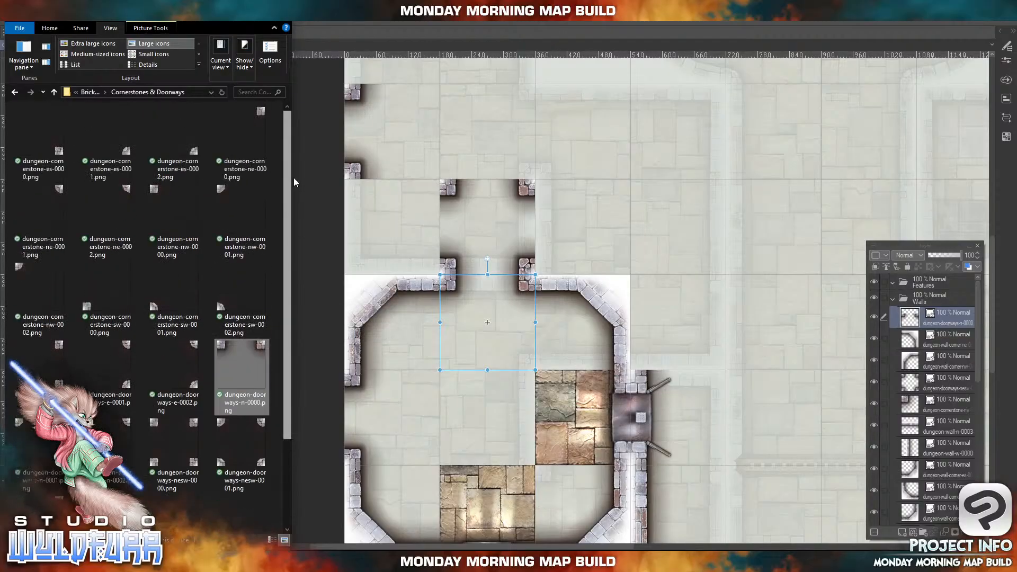
pyautogui.click(89, 92)
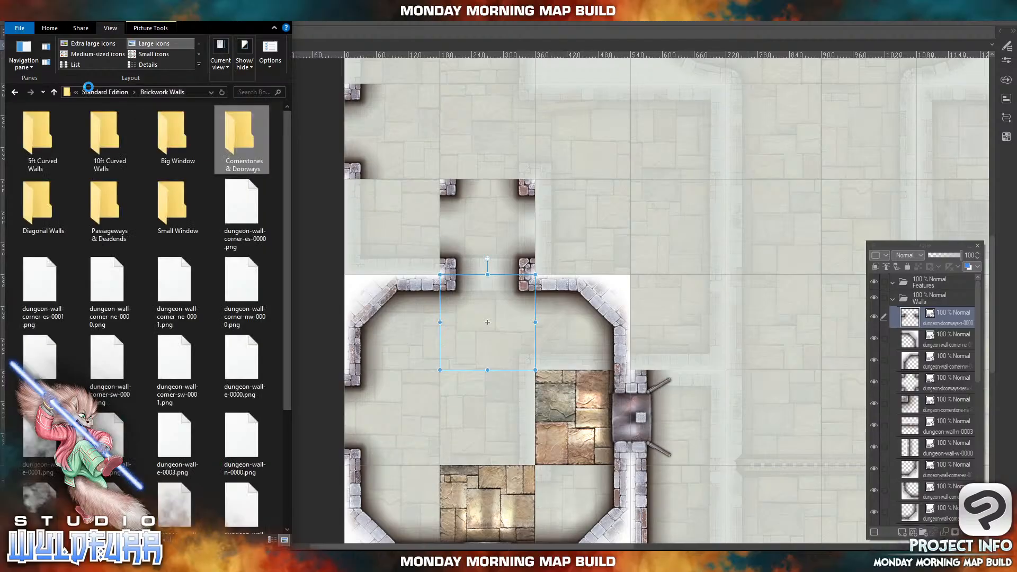
pyautogui.doubleClick(108, 220)
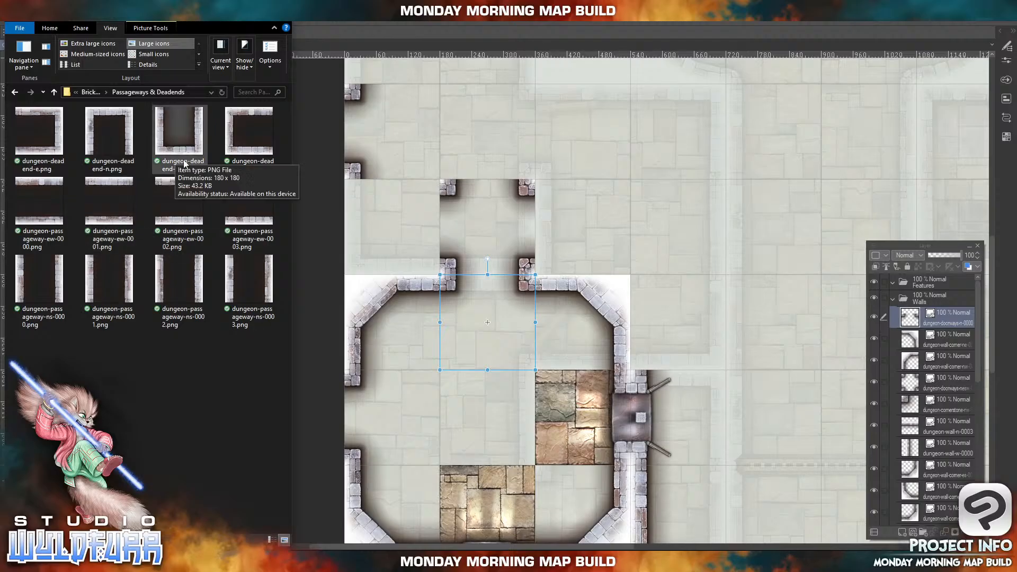
pyautogui.click(100, 182)
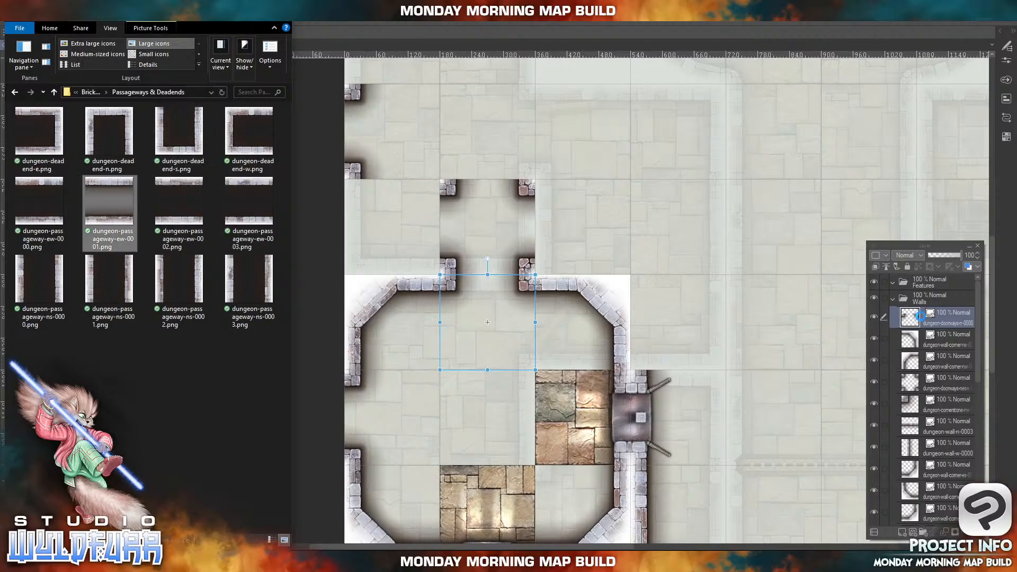
pyautogui.moveTo(948, 313); pyautogui.dragTo(949, 312)
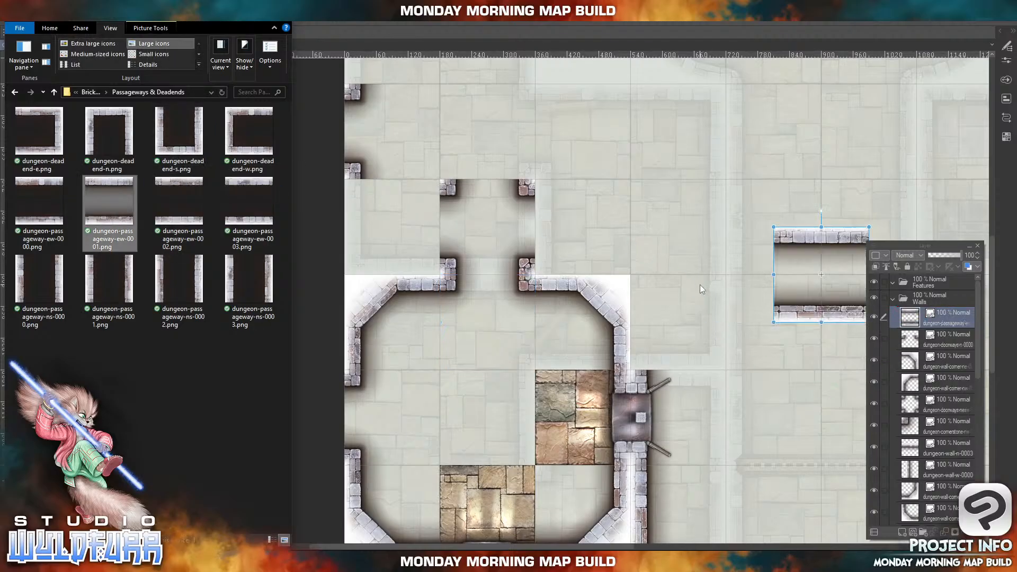
pyautogui.click(822, 240)
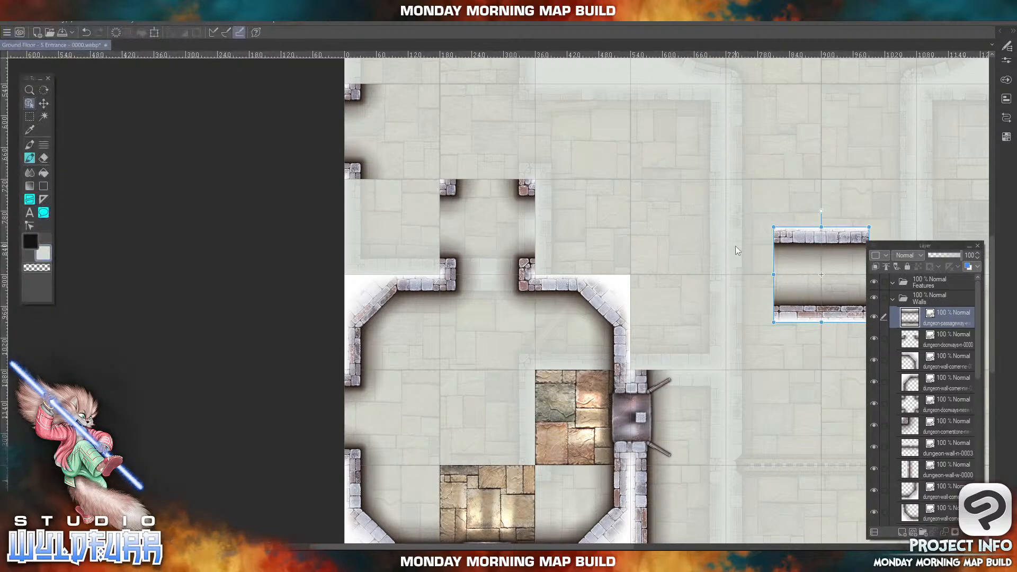
pyautogui.moveTo(817, 240); pyautogui.dragTo(575, 193)
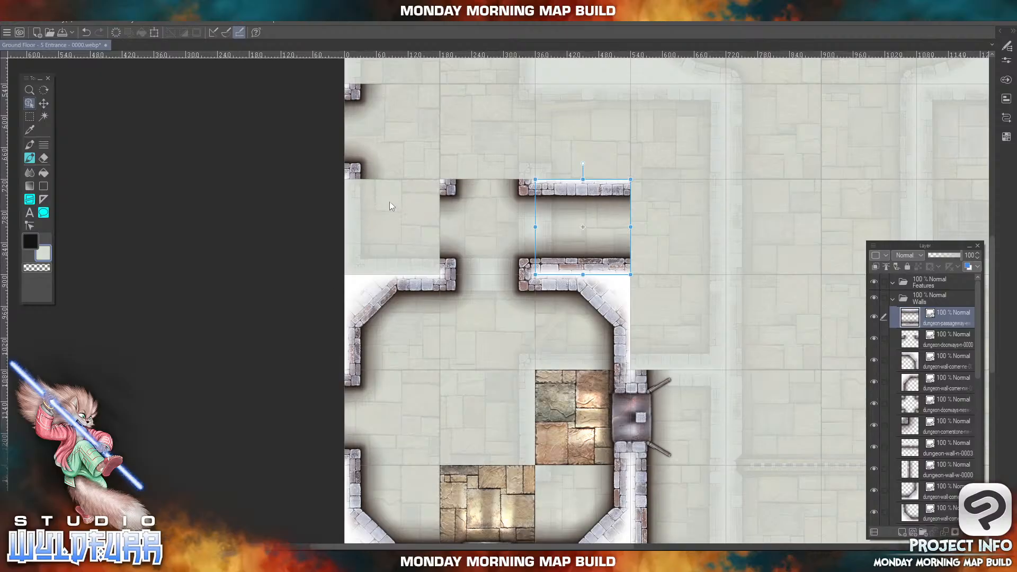
# - Import dungeon-deadend-w.png as the top Walls layer and snap it directly west of the four-way doorway tile at the map's west edge
pyautogui.click(273, 561)
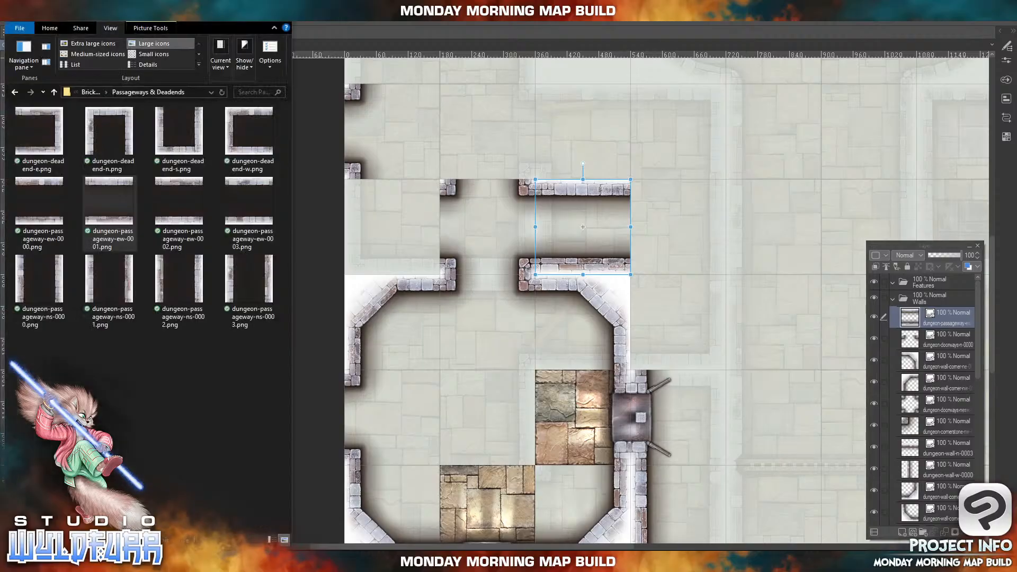
pyautogui.click(237, 133)
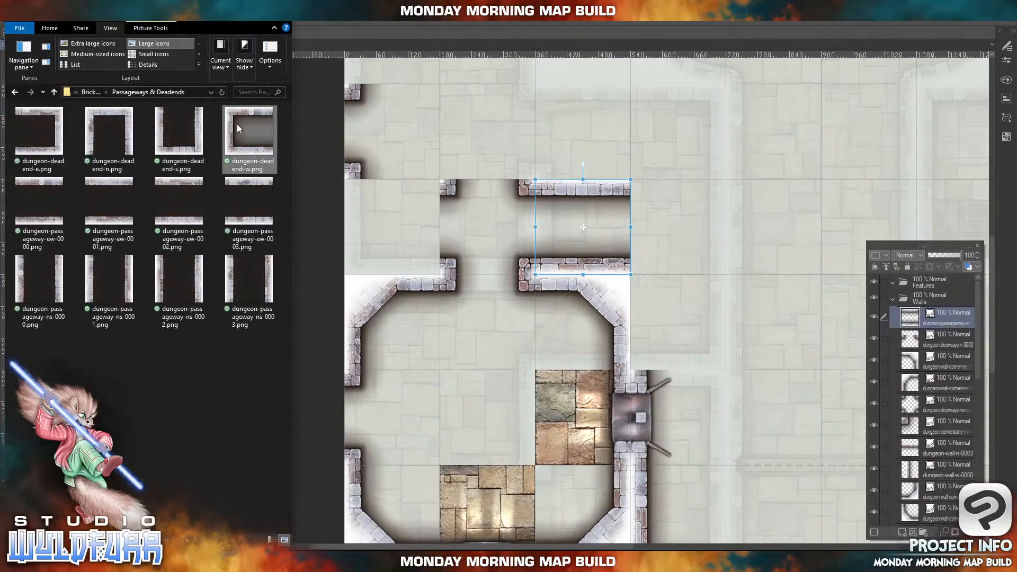
pyautogui.moveTo(934, 307); pyautogui.dragTo(939, 307)
pyautogui.click(789, 237)
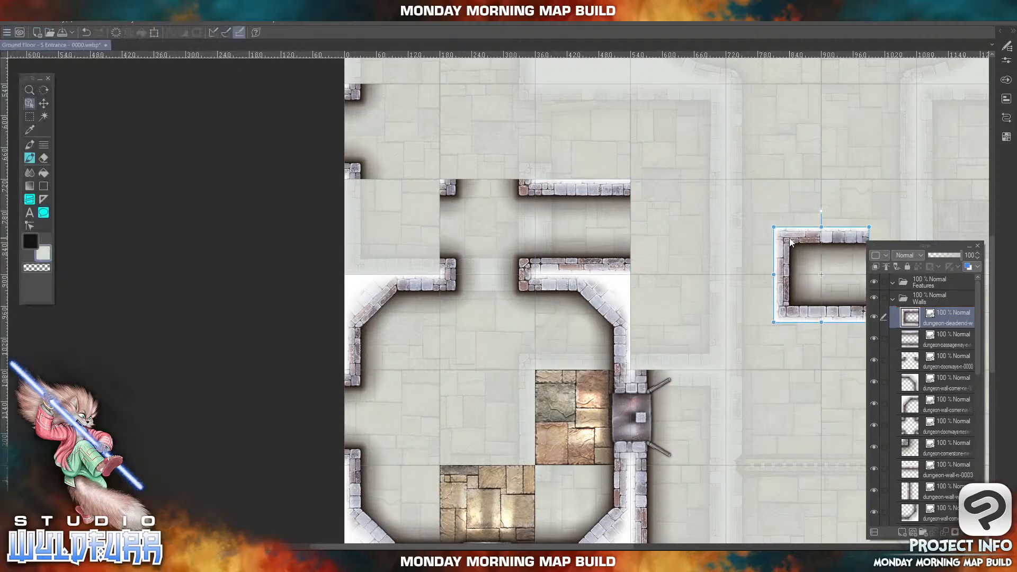
pyautogui.moveTo(792, 240); pyautogui.dragTo(360, 192)
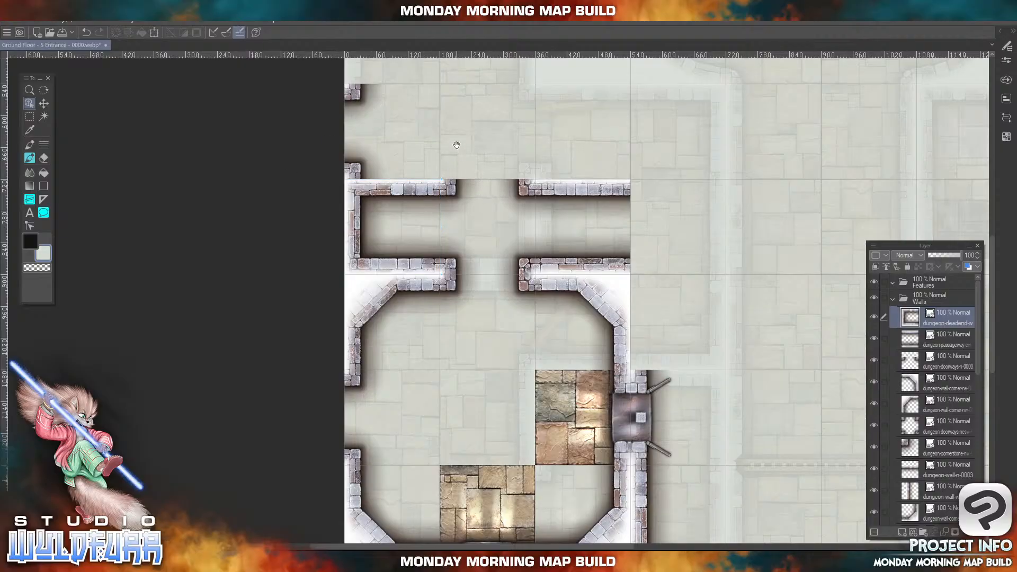
# - Delete the doorway tile layer directly north of the dead-end tile at the map's west edge
pyautogui.scroll(5, 444, 243)
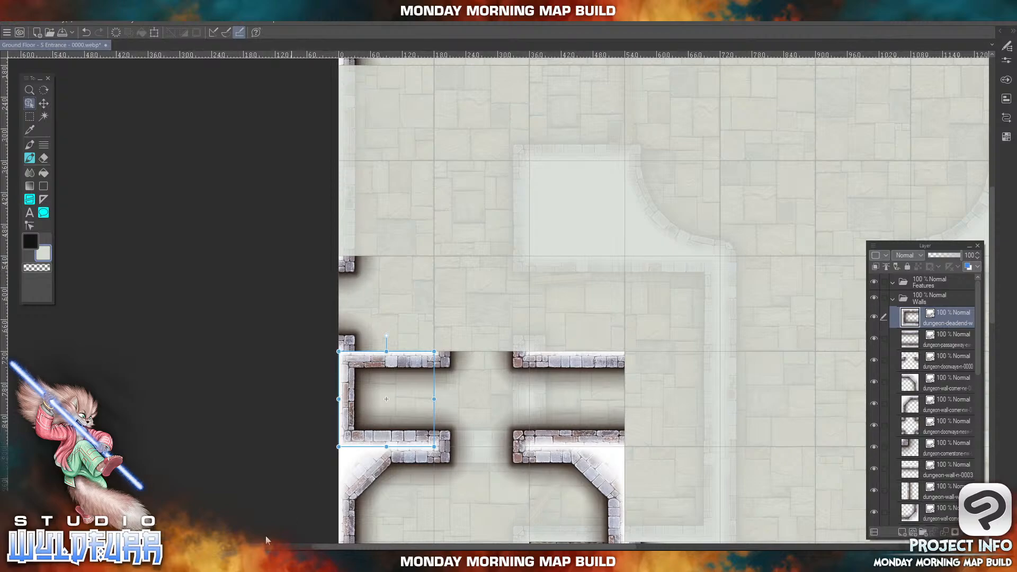
pyautogui.click(264, 560)
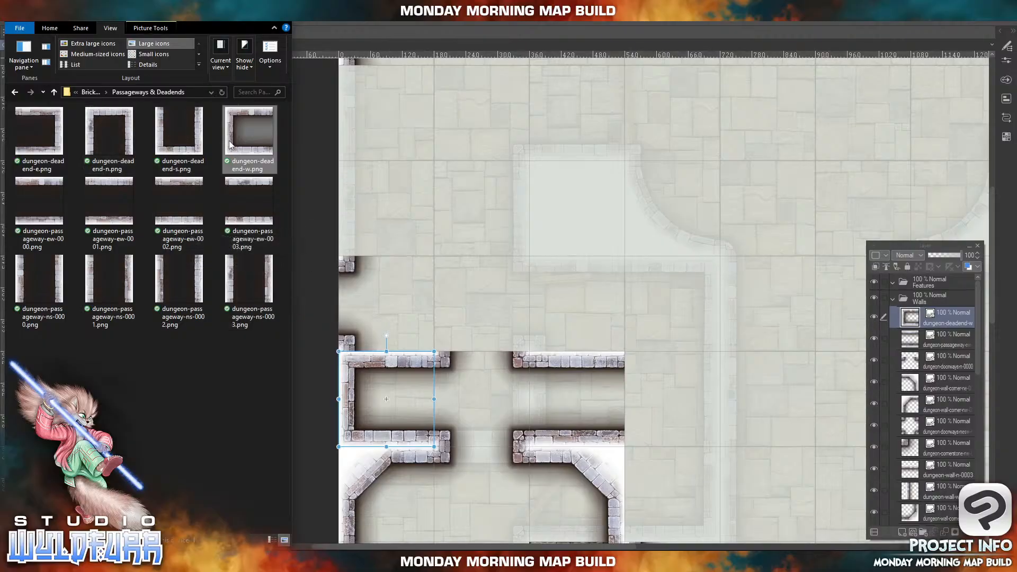
pyautogui.click(90, 92)
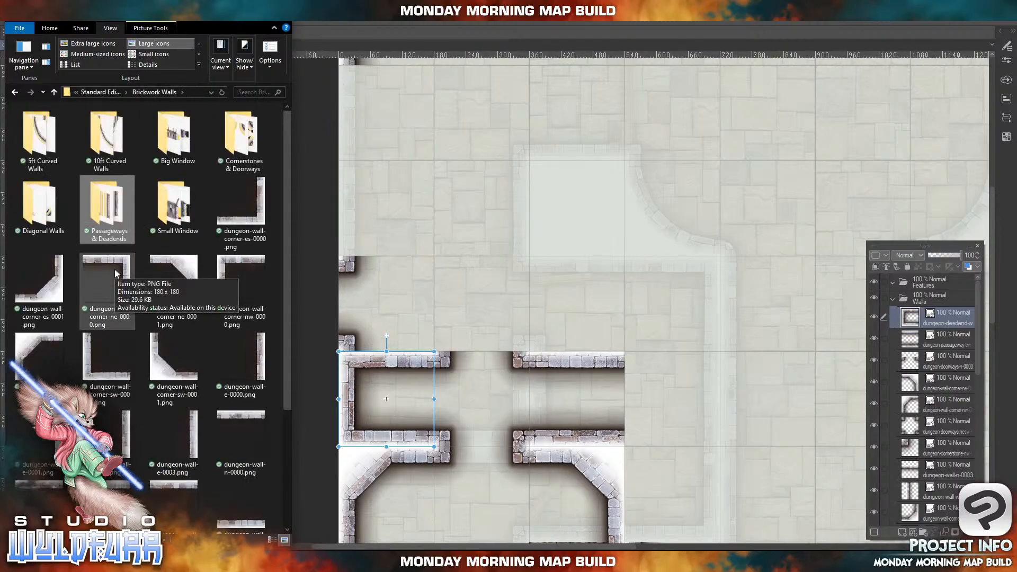
pyautogui.click(250, 221)
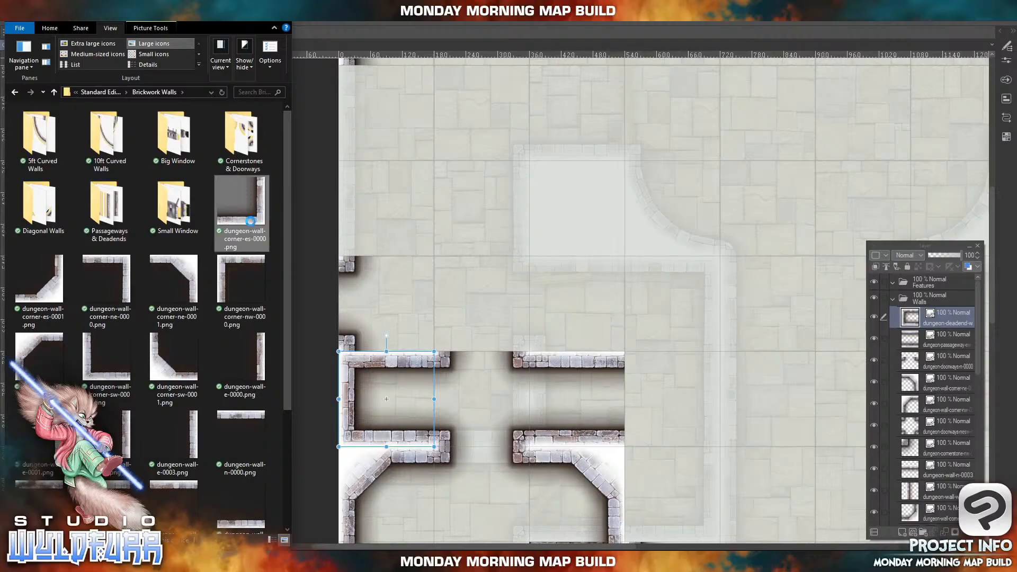
pyautogui.moveTo(340, 303); pyautogui.dragTo(354, 266)
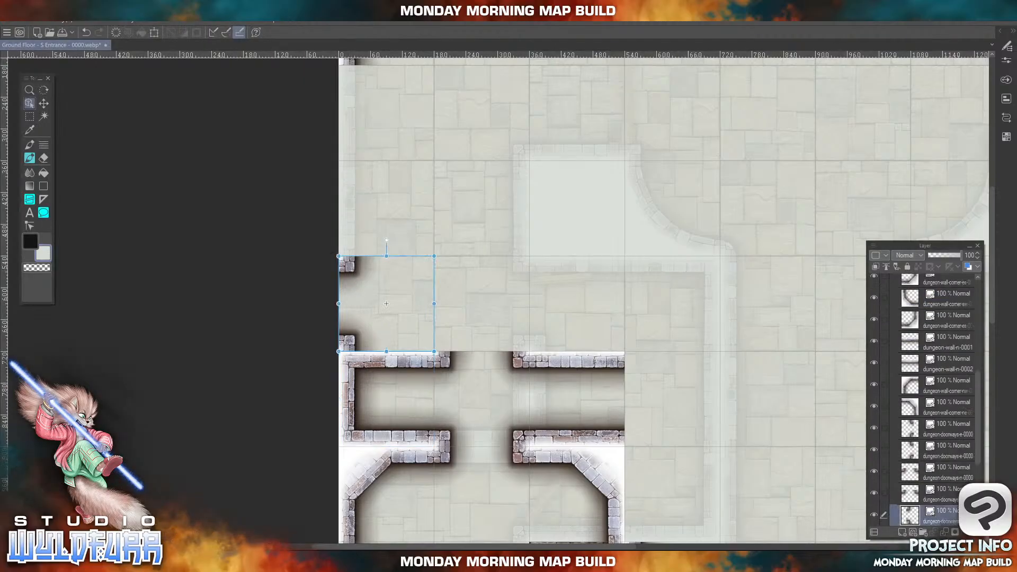
pyautogui.click(975, 532)
# - Import dungeon-wall-corner-es-0000.png from Brickwork Walls among the Walls corner layers and snap it into the square directly north of the dead-end tile
pyautogui.click(281, 560)
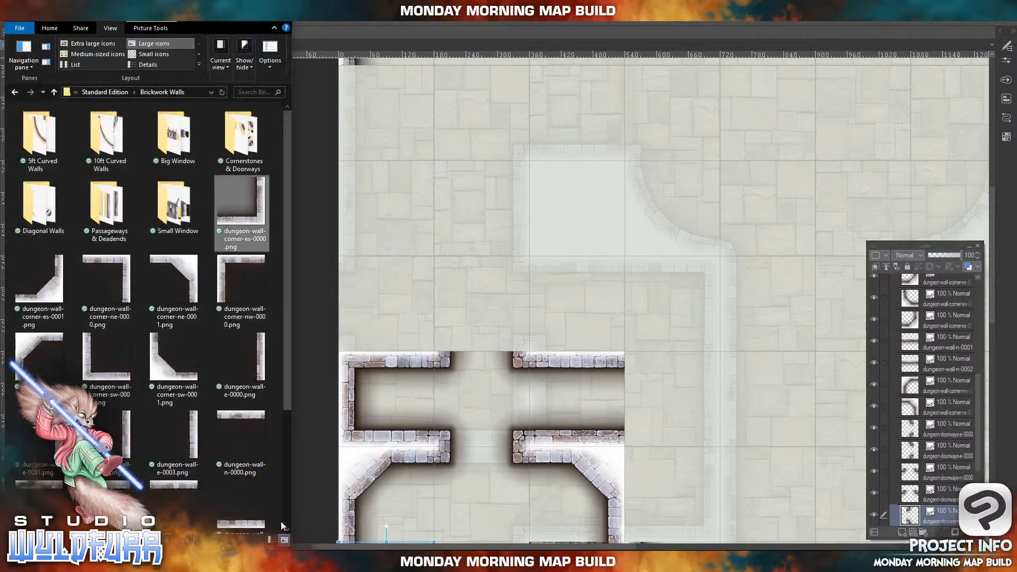
pyautogui.moveTo(246, 220); pyautogui.dragTo(948, 314)
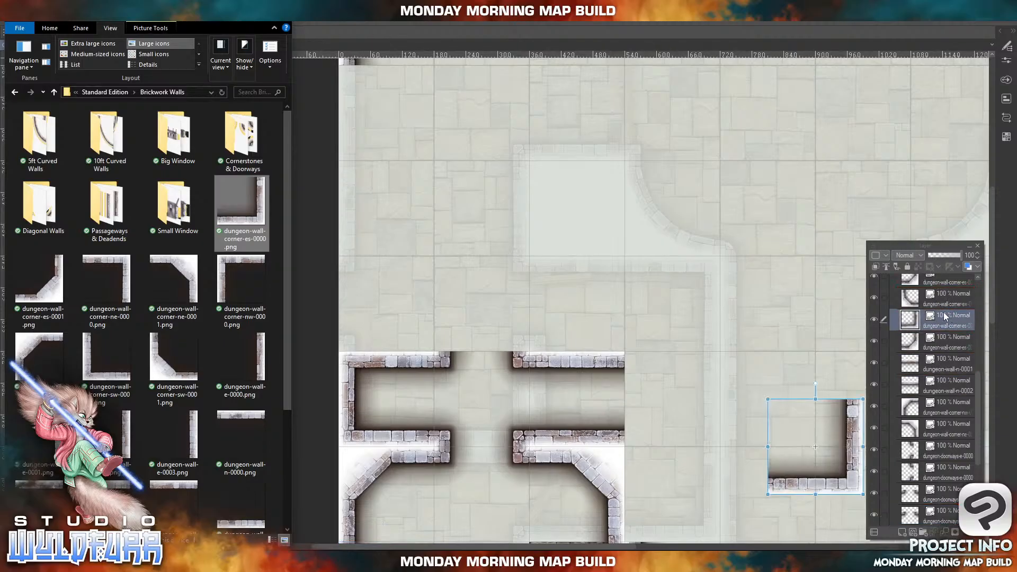
pyautogui.click(830, 487)
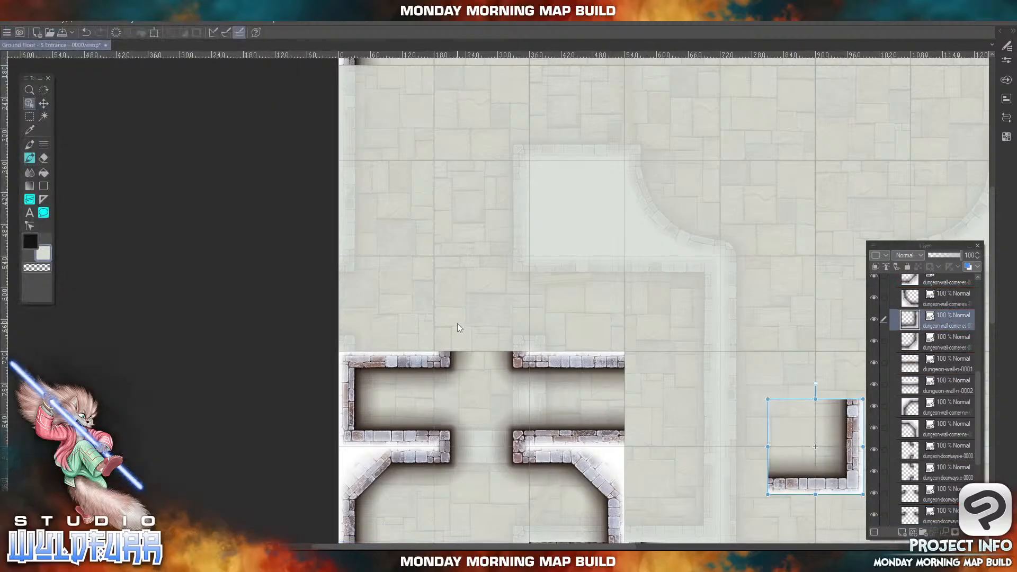
pyautogui.moveTo(824, 486); pyautogui.dragTo(403, 349)
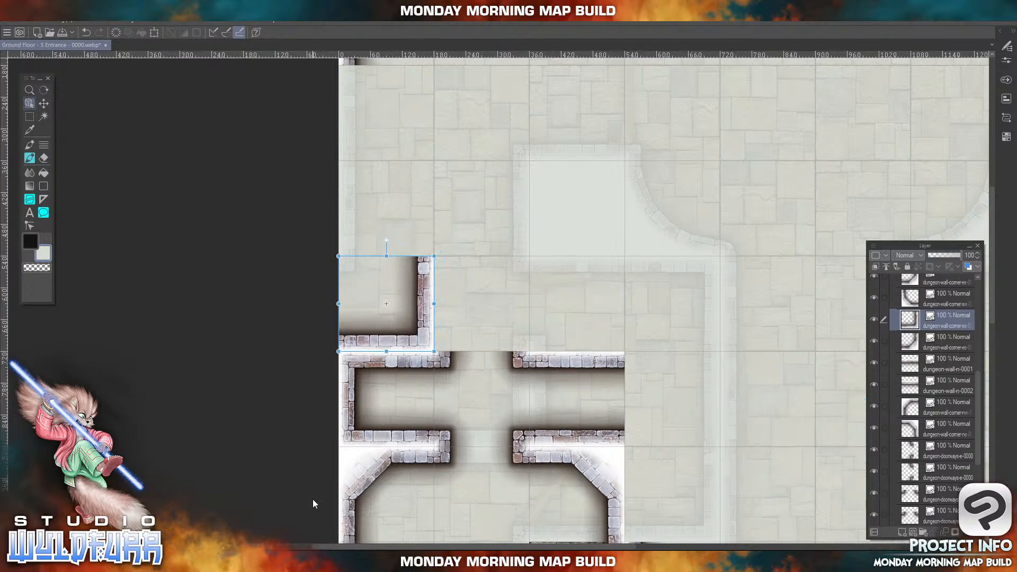
# - Import dungeon-cornerstone-nw-0000.png from Cornerstones & Doorways just above the new southeast wall corner layer and snap it into that same grid square
pyautogui.click(296, 561)
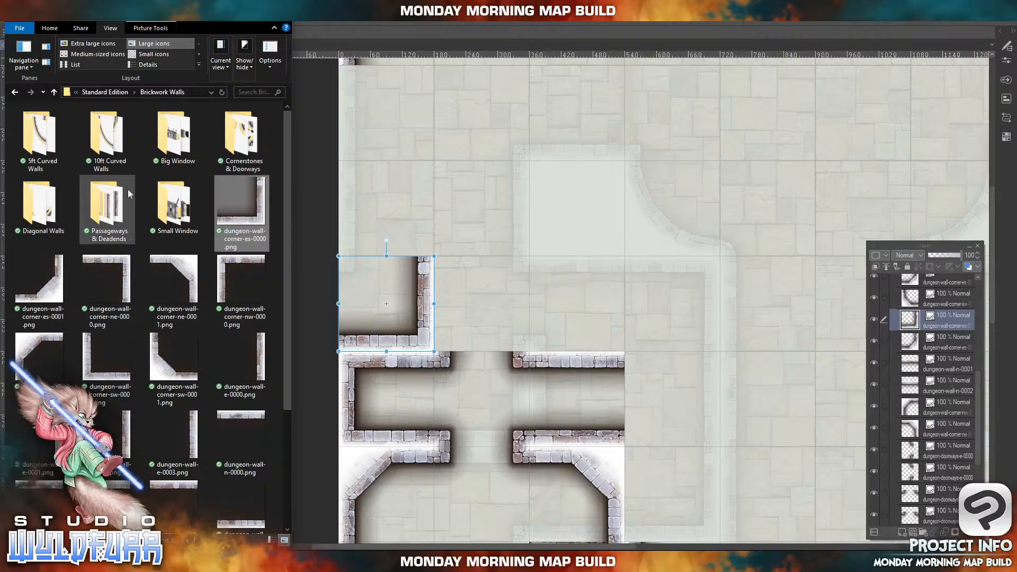
pyautogui.doubleClick(251, 132)
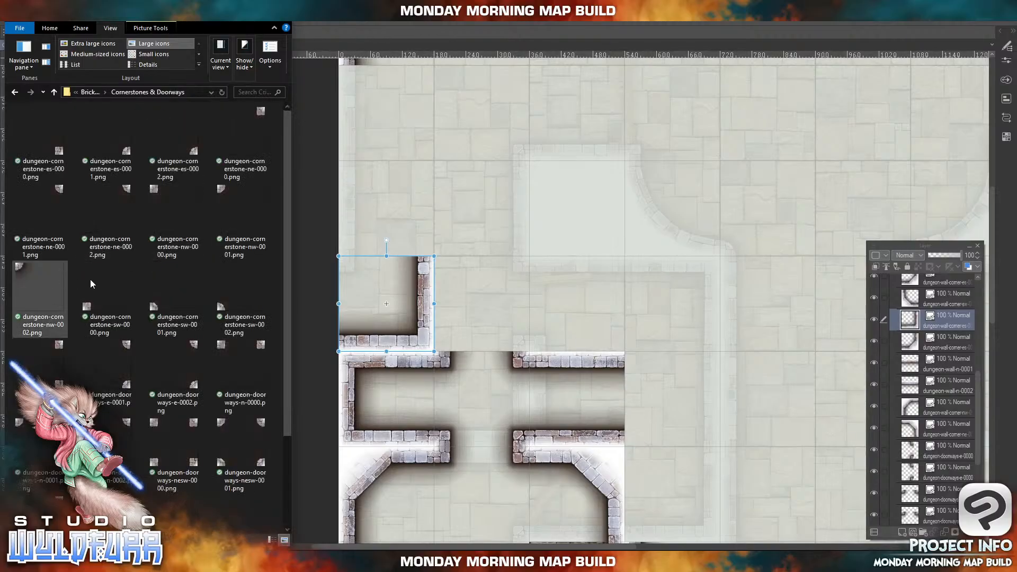
pyautogui.click(157, 189)
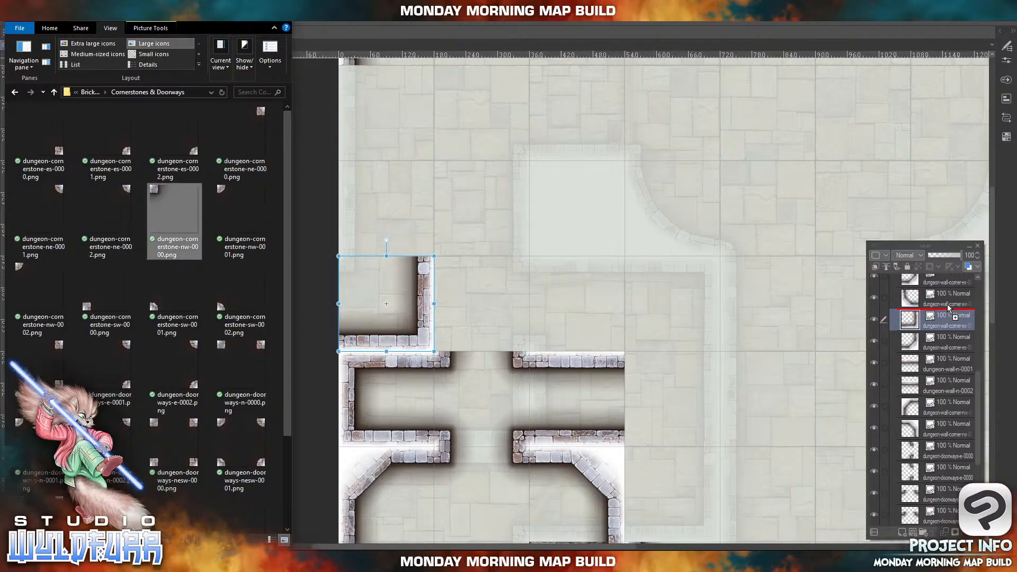
pyautogui.moveTo(947, 304); pyautogui.dragTo(947, 304)
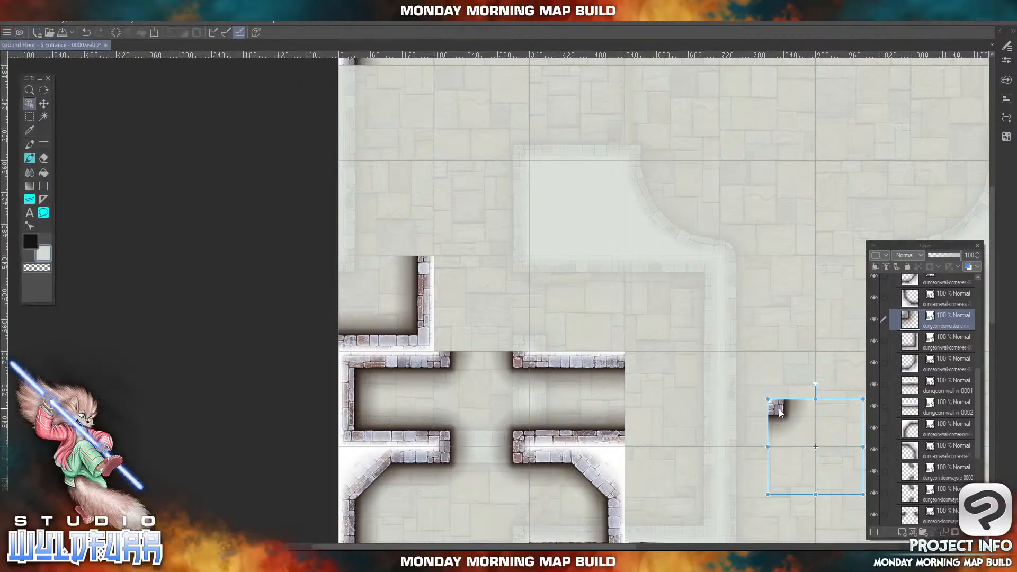
pyautogui.moveTo(780, 405); pyautogui.dragTo(354, 267)
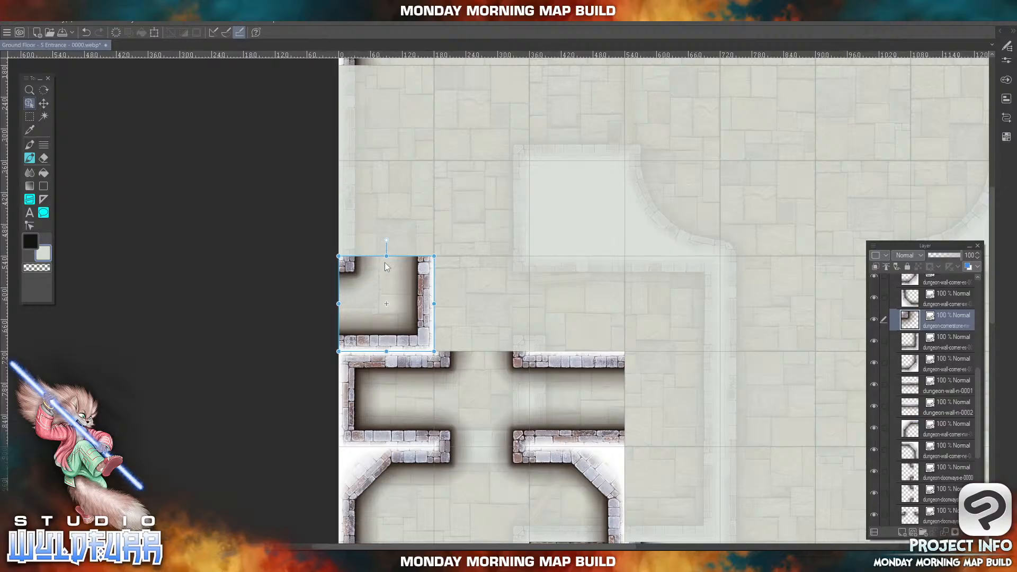
pyautogui.moveTo(522, 213); pyautogui.dragTo(495, 279)
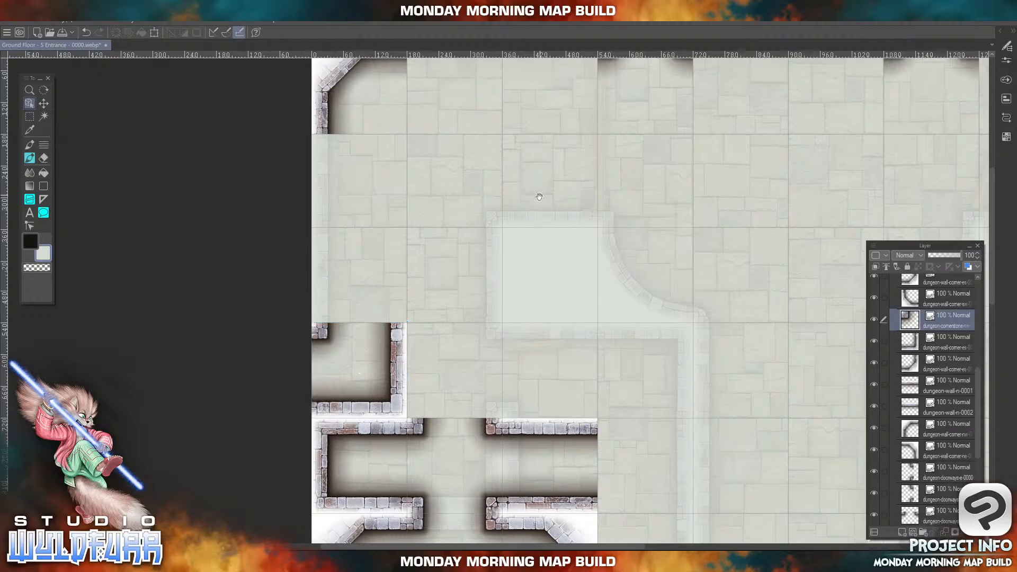
pyautogui.moveTo(538, 195); pyautogui.dragTo(471, 286)
pyautogui.moveTo(453, 396); pyautogui.dragTo(434, 347)
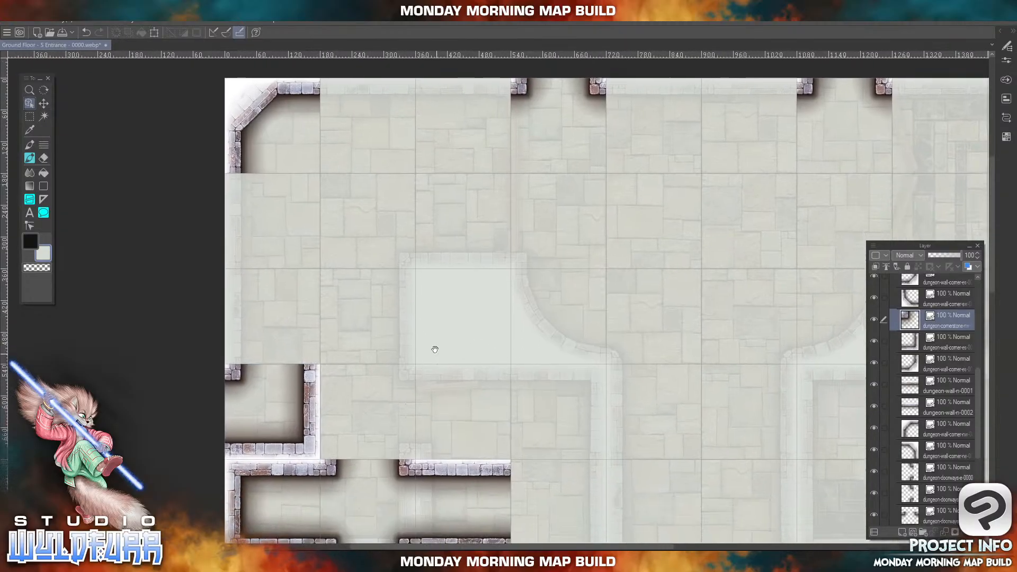
# - Import dungeon-wall-corner-nw-0000.png from Brickwork Walls above the cornerstone layer and snap it diagonally northeast of the west-edge southeast wall corner
pyautogui.moveTo(476, 439); pyautogui.dragTo(533, 401)
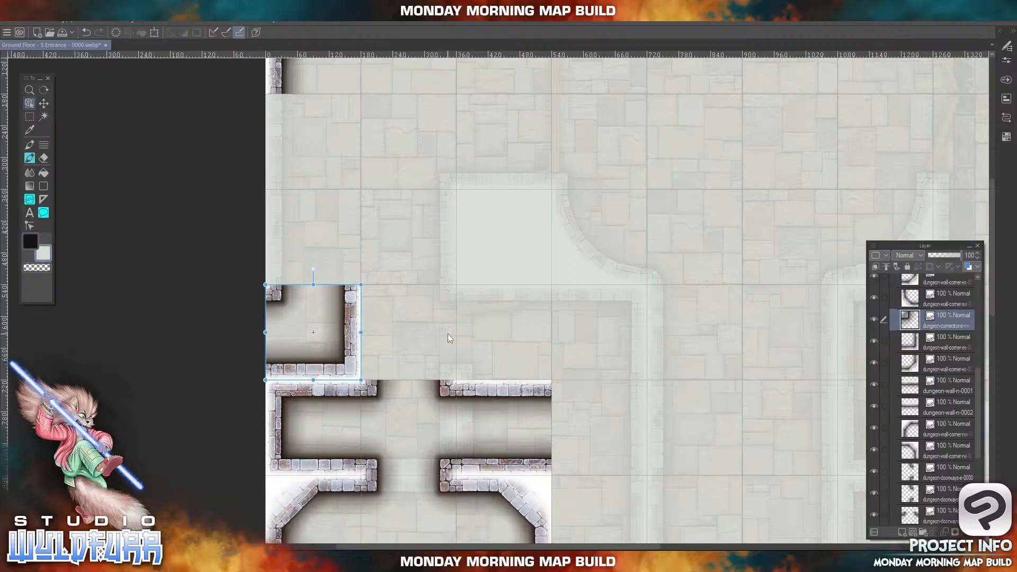
pyautogui.hotkey('alt', 'Tab')
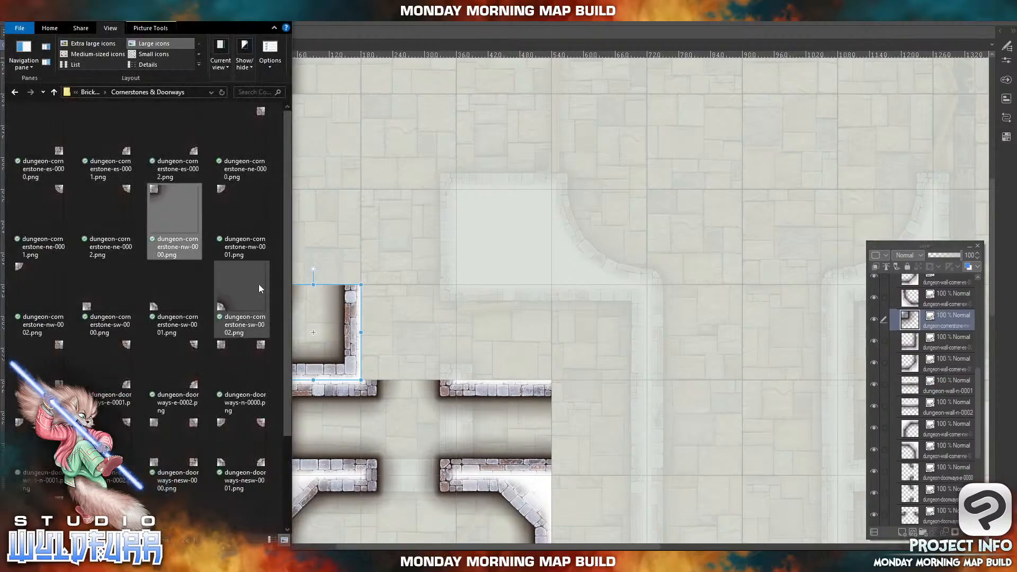
pyautogui.click(89, 92)
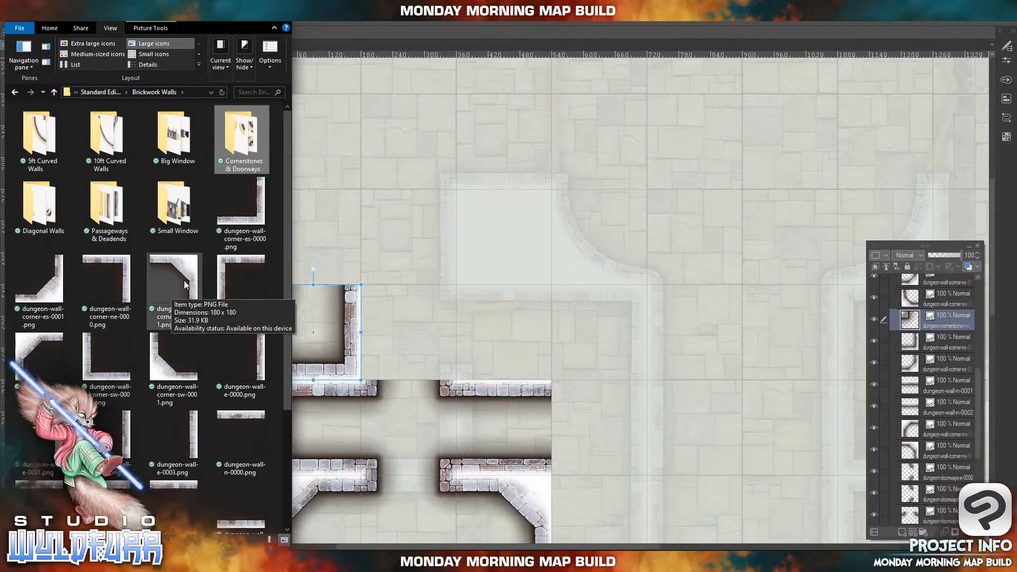
pyautogui.moveTo(222, 267); pyautogui.dragTo(768, 342)
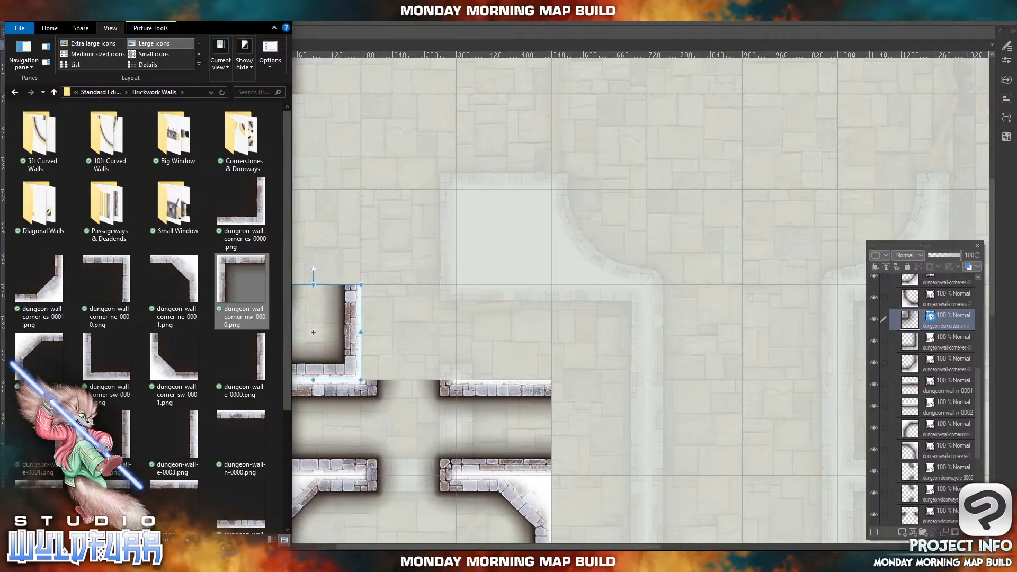
pyautogui.moveTo(940, 316); pyautogui.dragTo(940, 316)
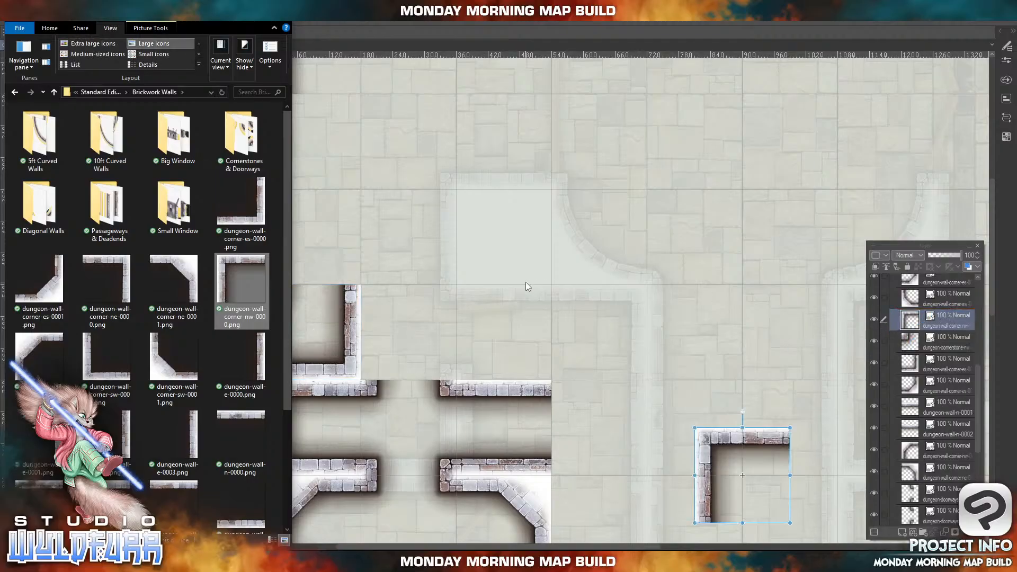
pyautogui.click(719, 440)
pyautogui.moveTo(719, 439); pyautogui.dragTo(383, 203)
# - Import dungeon-wall-corner-es-0000.png above the northwest wall corner layer and snap it into the square diagonally southeast of that corner
pyautogui.click(249, 561)
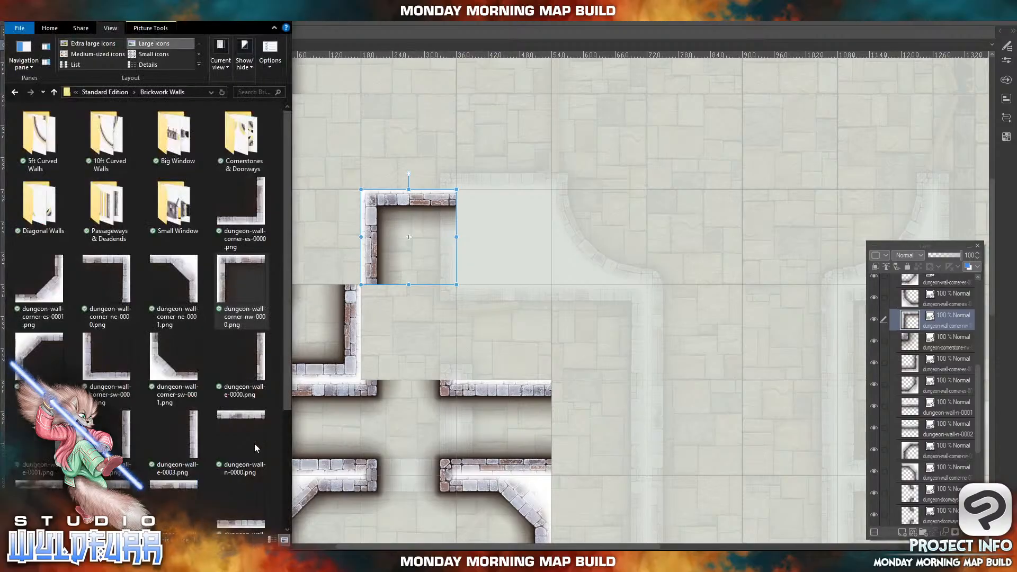
pyautogui.moveTo(257, 222); pyautogui.dragTo(946, 315)
pyautogui.moveTo(942, 313); pyautogui.dragTo(942, 314)
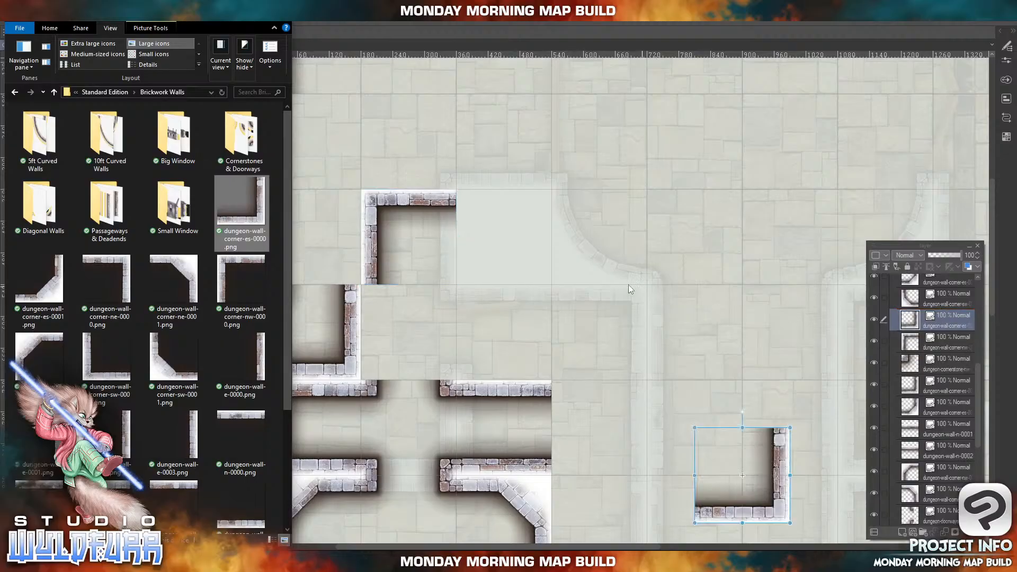
pyautogui.click(773, 514)
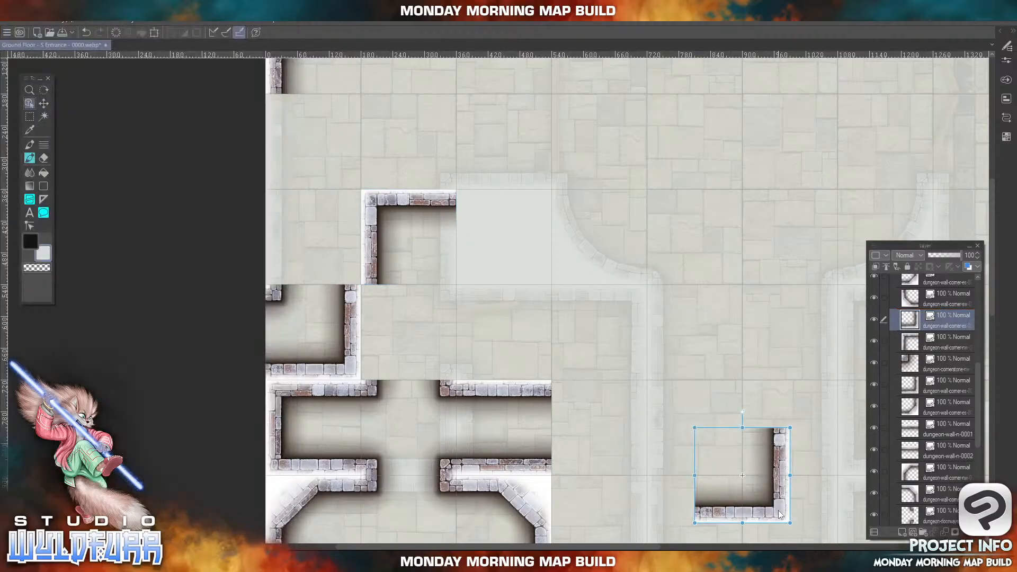
pyautogui.moveTo(773, 513); pyautogui.dragTo(540, 365)
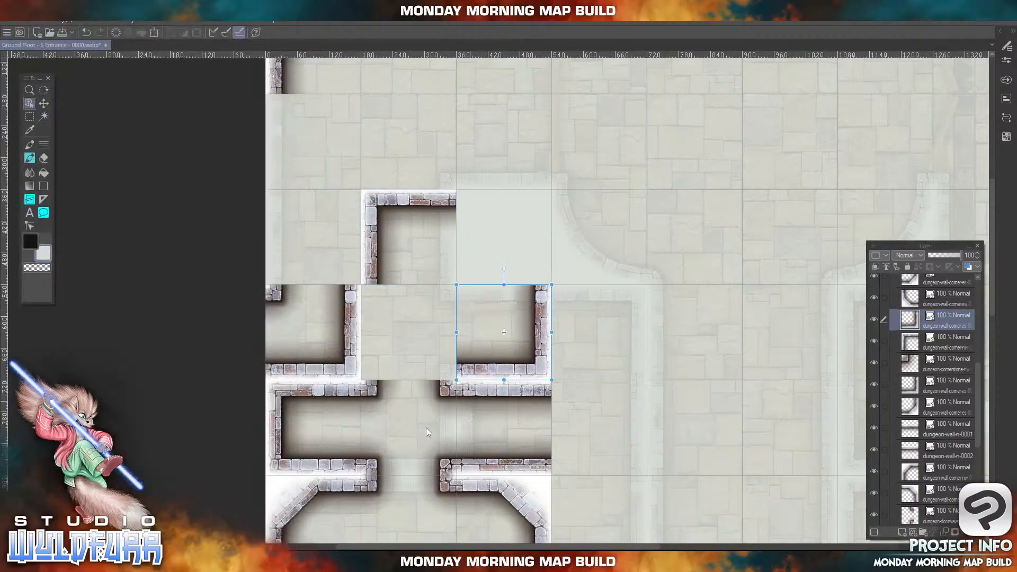
# - Import dungeon-wall-corner-ne-0000.png above the new southeast corner layer and snap it between the northwest and southeast corners as the room's northeast corner
pyautogui.click(313, 561)
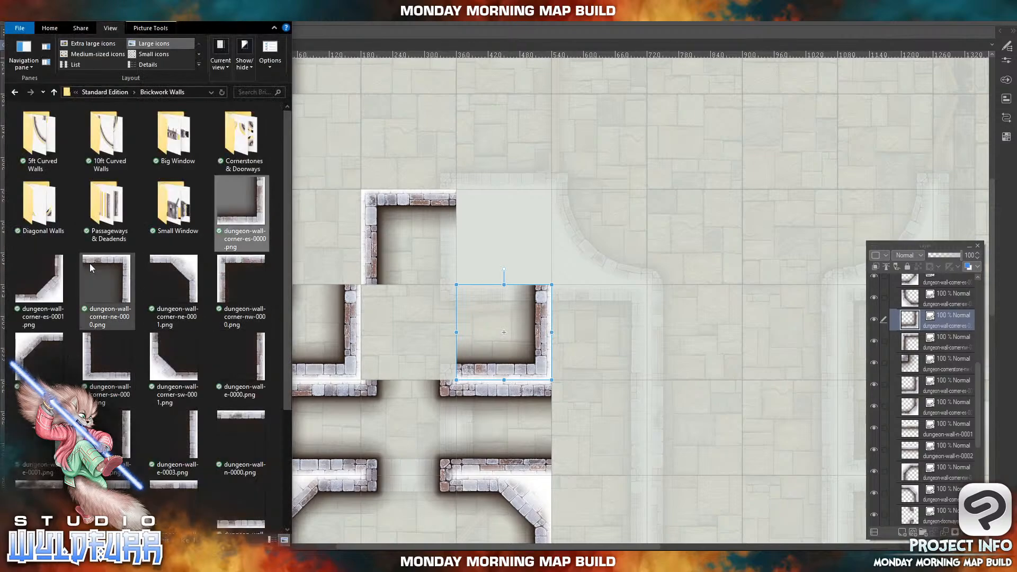
pyautogui.click(121, 270)
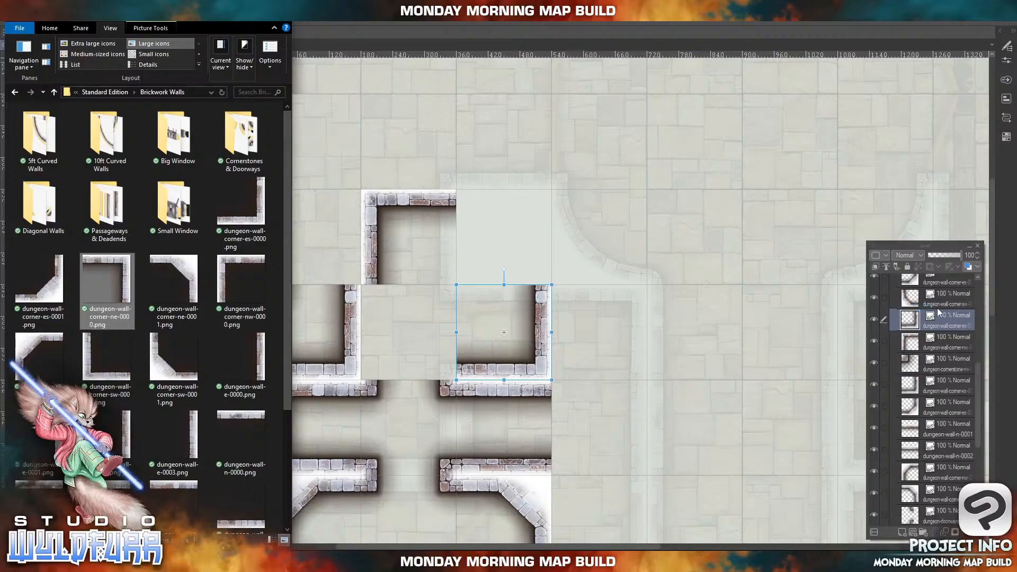
pyautogui.moveTo(944, 308); pyautogui.dragTo(944, 307)
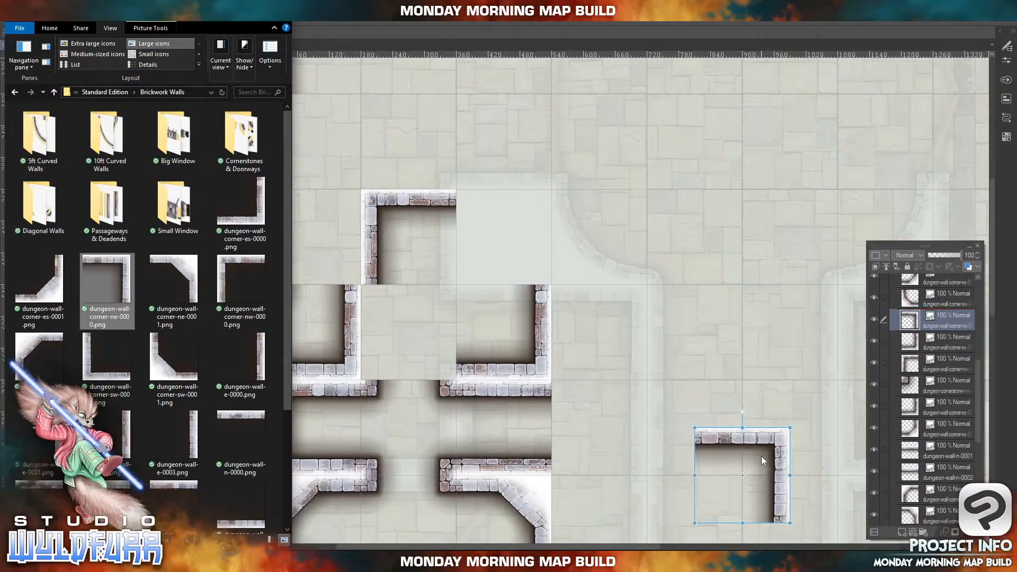
pyautogui.click(780, 457)
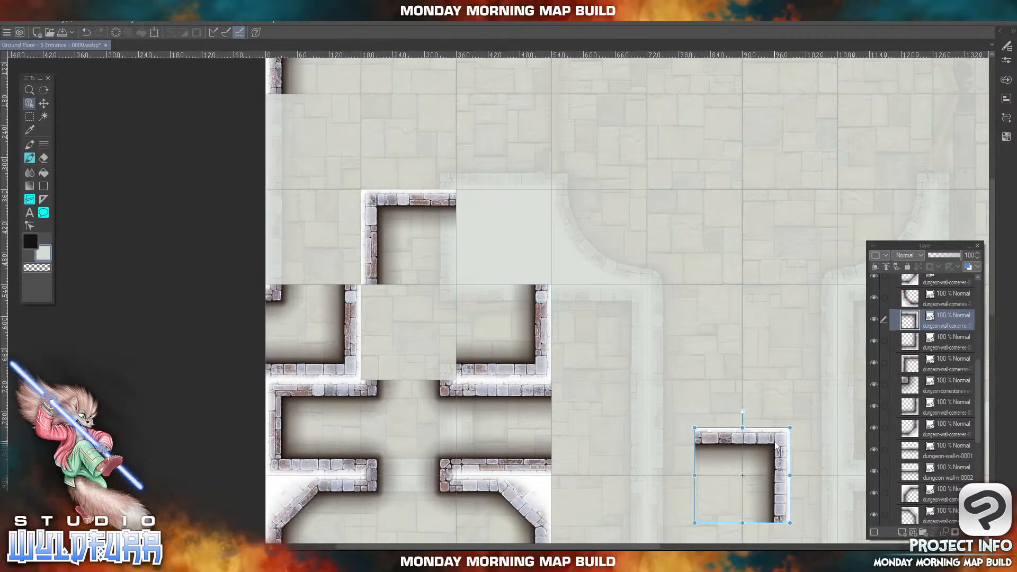
pyautogui.moveTo(772, 446); pyautogui.dragTo(539, 210)
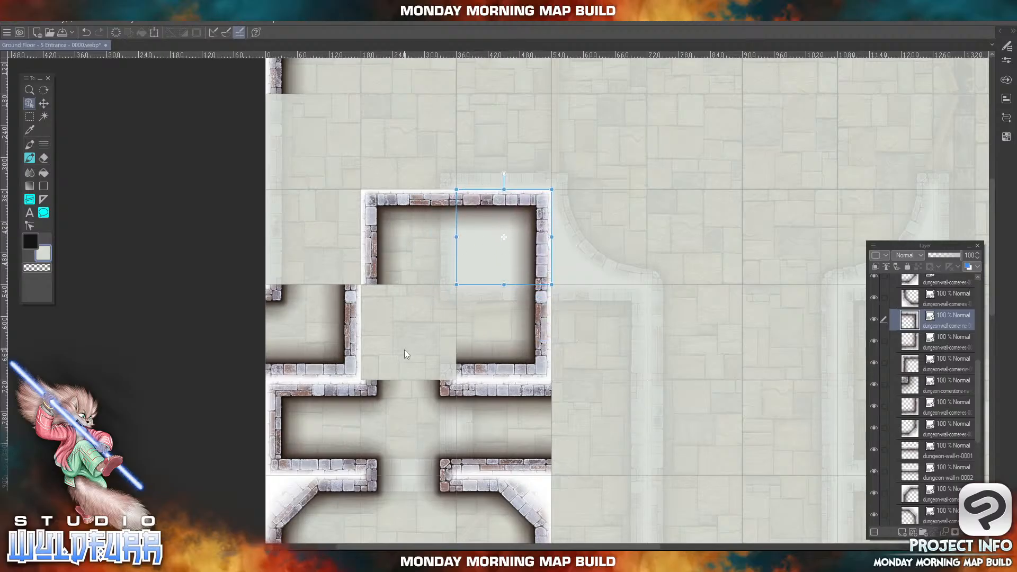
# - Import dungeon-wall-w-0000.png as the next wall layer up and snap it directly south of the room's northwest corner
pyautogui.click(269, 561)
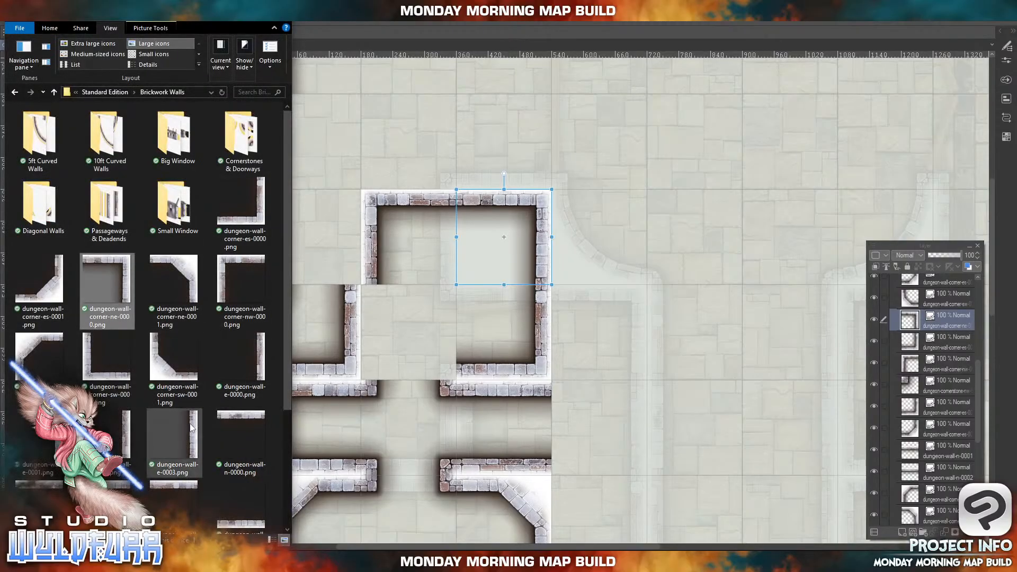
pyautogui.moveTo(285, 375); pyautogui.dragTo(278, 502)
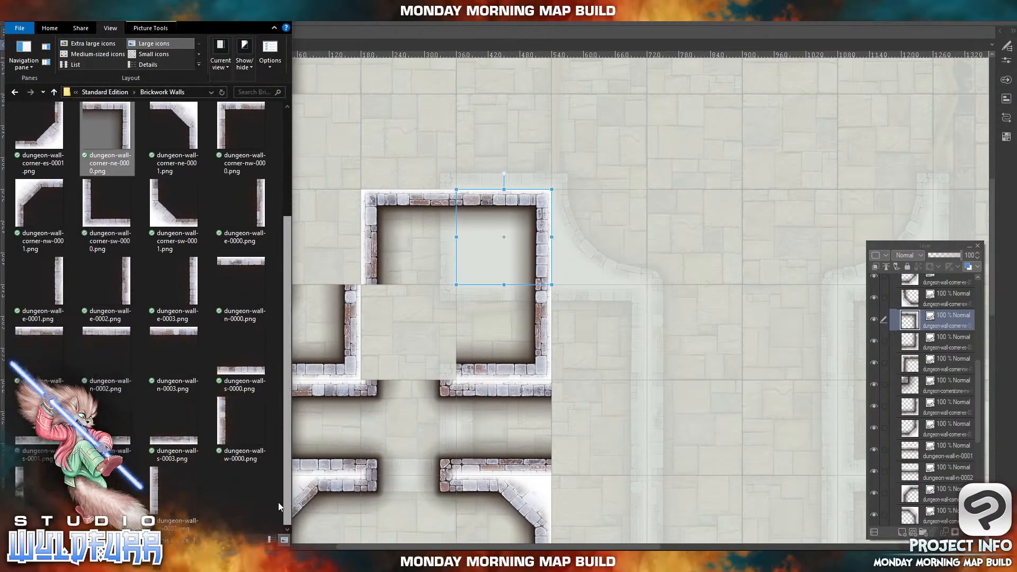
pyautogui.moveTo(224, 414); pyautogui.dragTo(949, 313)
pyautogui.click(698, 471)
pyautogui.moveTo(698, 471); pyautogui.dragTo(374, 347)
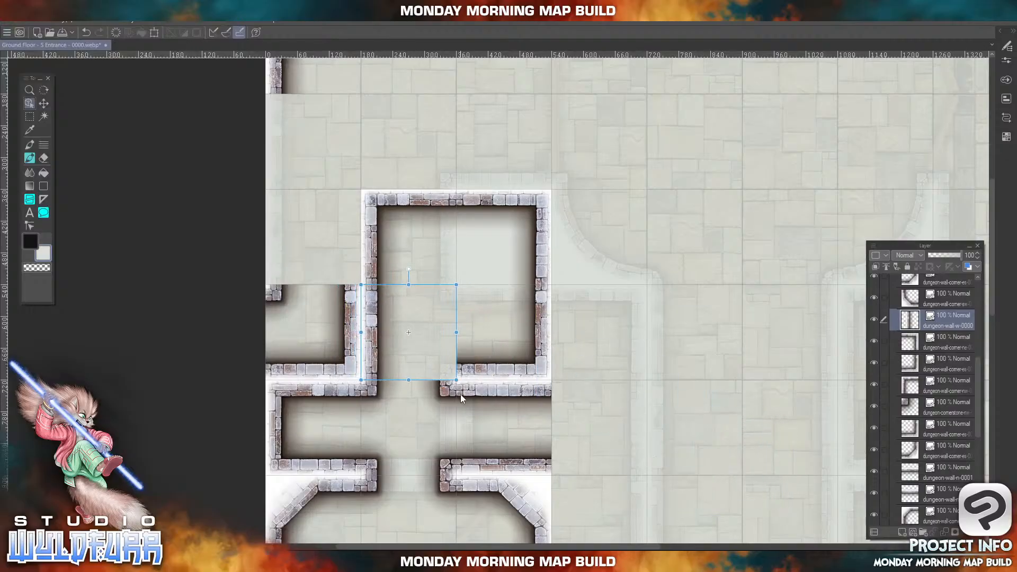
# - Import dungeon-cornerstone-es-0000.png from Cornerstones & Doorways above the west wall layer and snap it into that same grid square
pyautogui.scroll(-5, 402, 457)
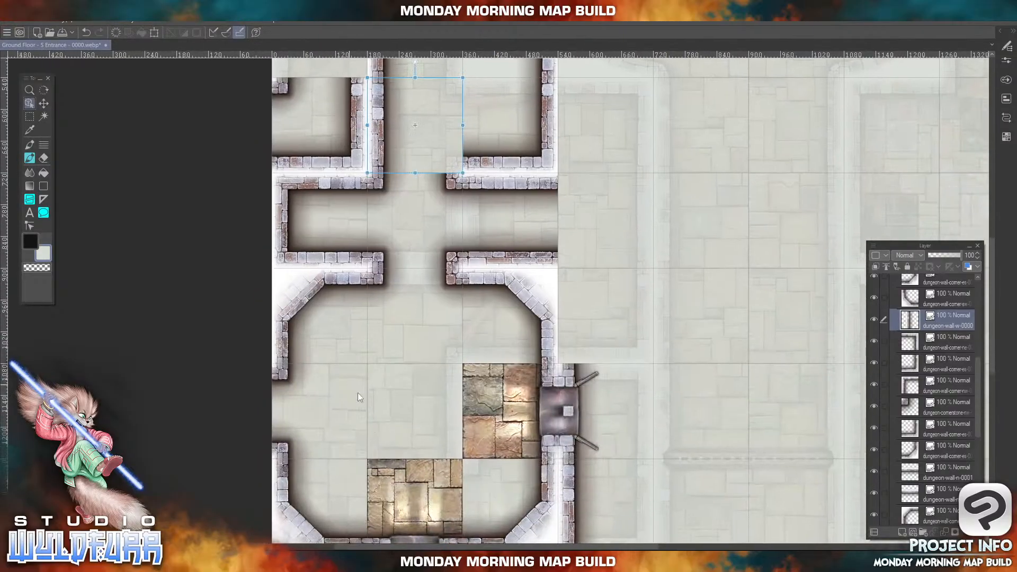
pyautogui.scroll(-4, 392, 382)
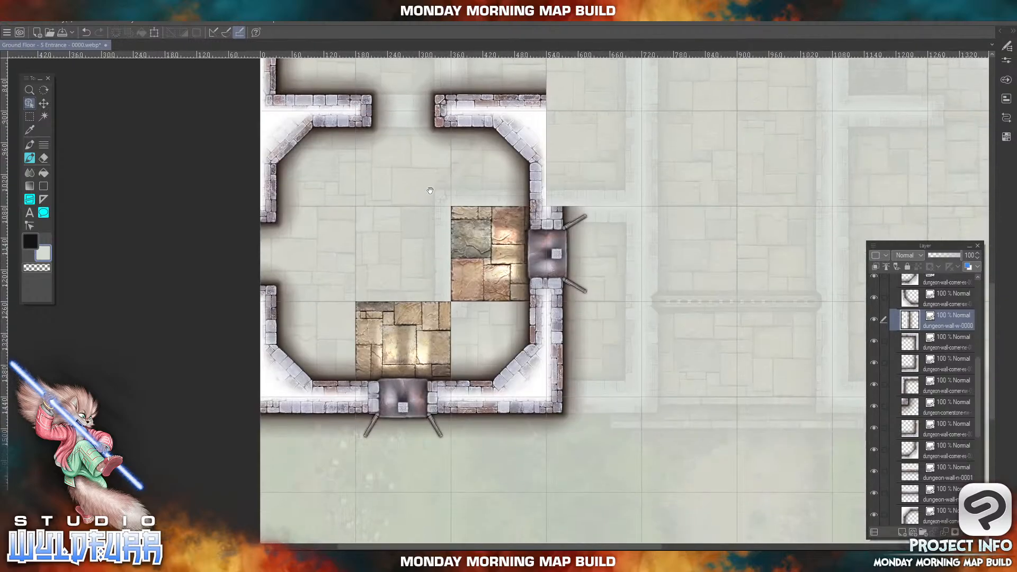
pyautogui.scroll(7, 389, 426)
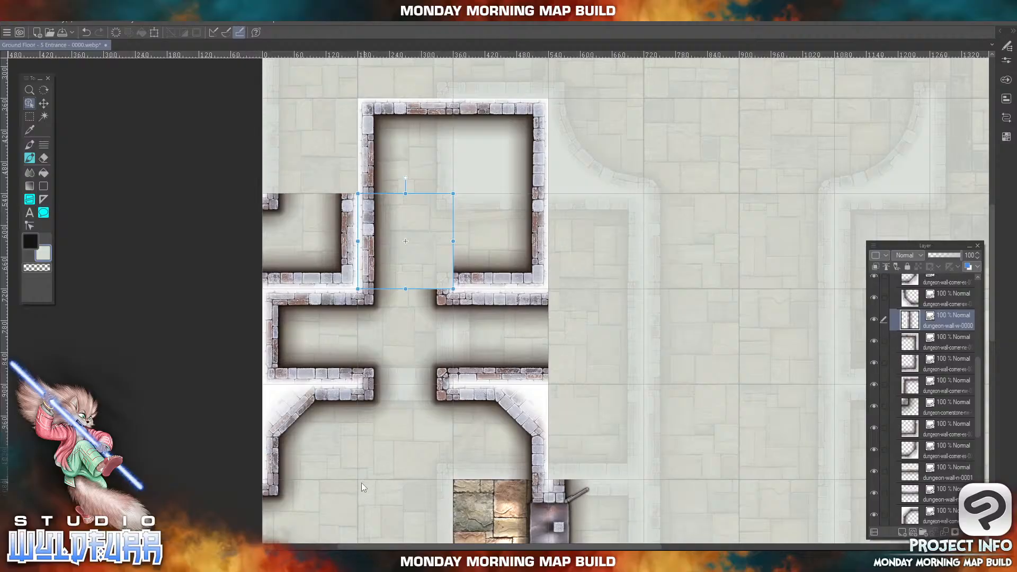
pyautogui.hotkey('alt', 'Tab')
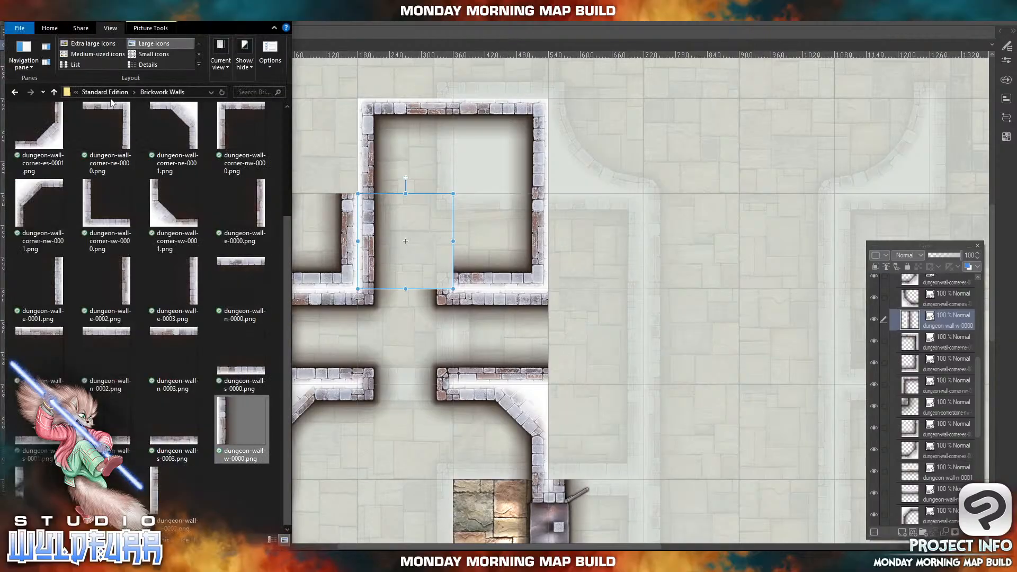
pyautogui.scroll(3, 283, 173)
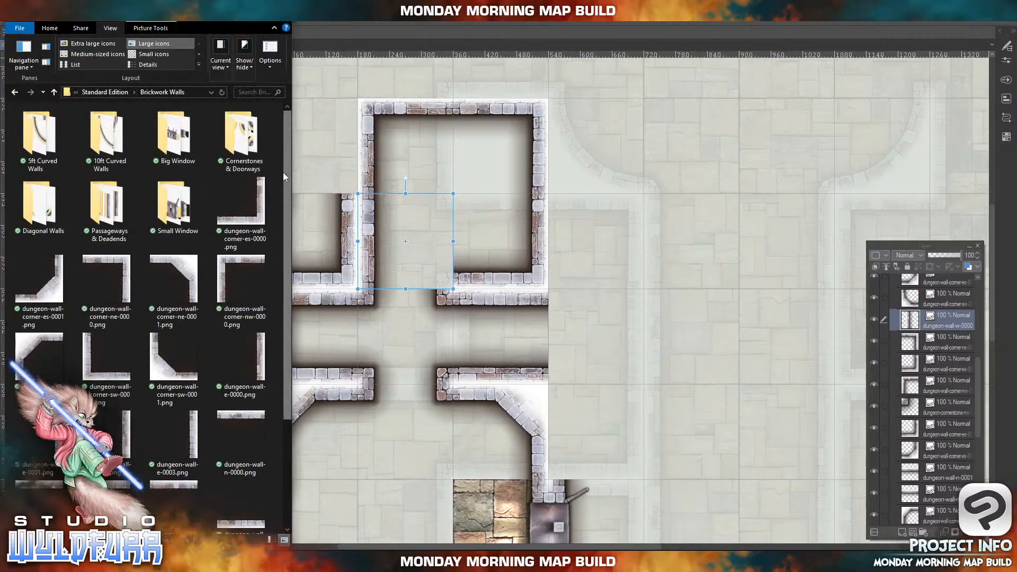
pyautogui.doubleClick(241, 143)
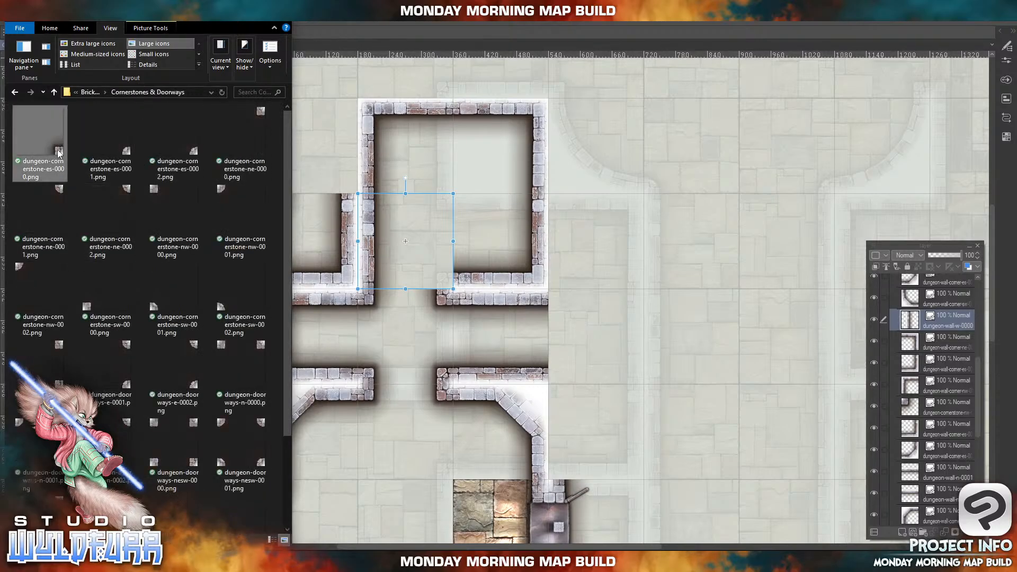
pyautogui.moveTo(54, 154); pyautogui.dragTo(948, 316)
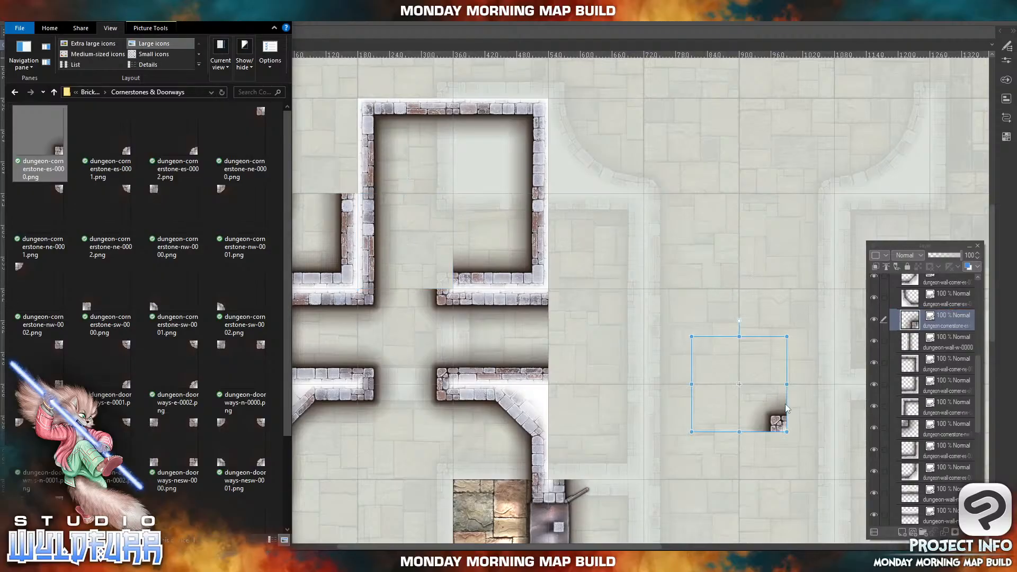
pyautogui.click(751, 397)
pyautogui.moveTo(773, 420); pyautogui.dragTo(439, 279)
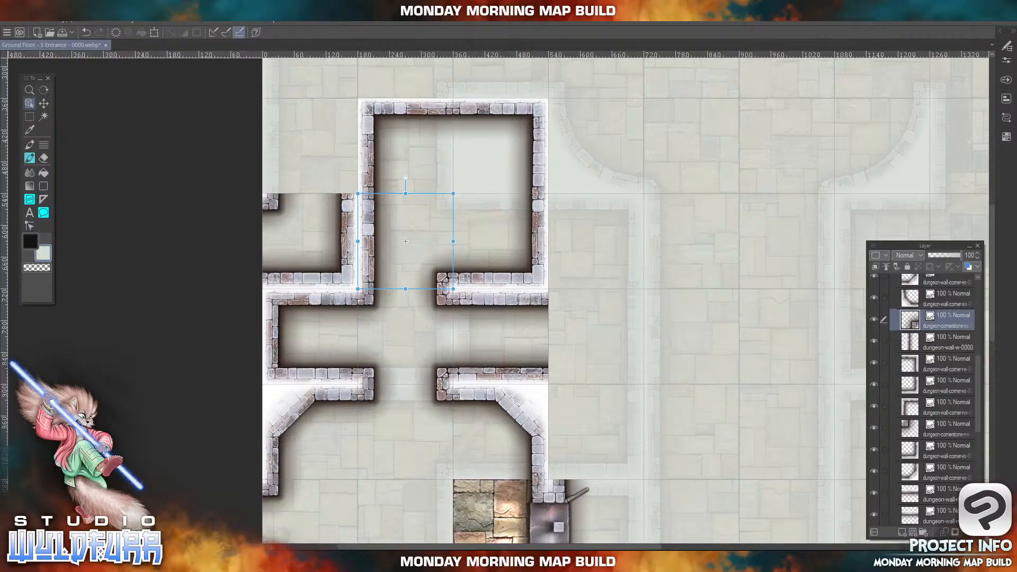
# - Import dungeon-passageway-ns-0002.png from Passageways & Deadends above the cornerstone layer and snap it directly north of the west-edge southeast wall corner
pyautogui.click(254, 561)
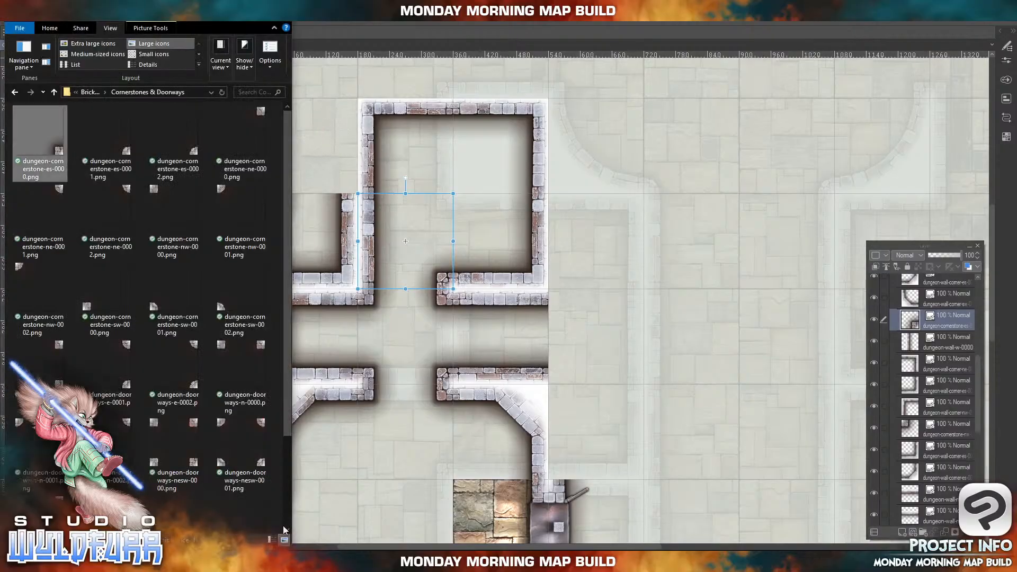
pyautogui.click(90, 93)
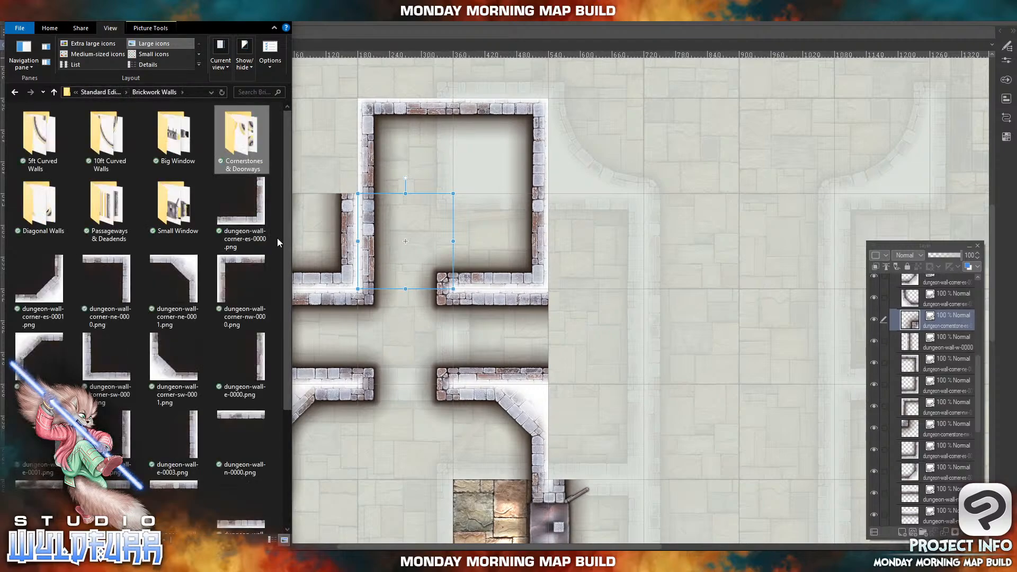
pyautogui.click(112, 217)
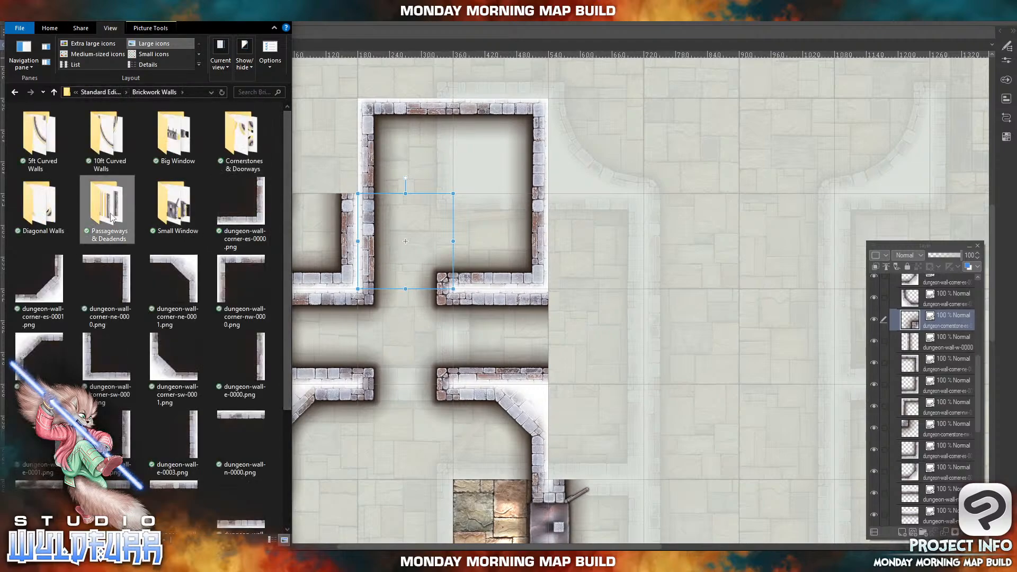
pyautogui.doubleClick(112, 217)
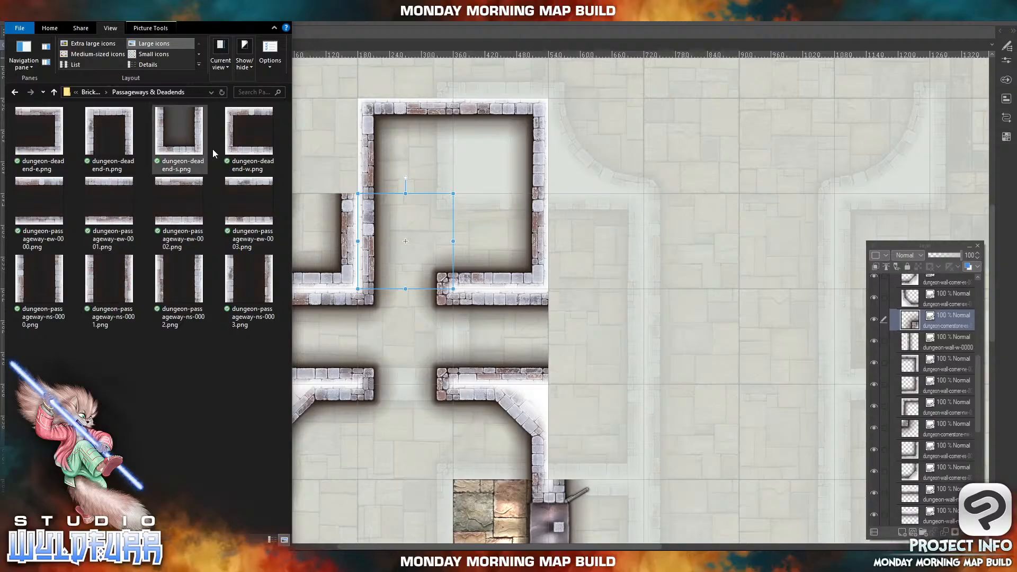
pyautogui.moveTo(202, 283); pyautogui.dragTo(759, 350)
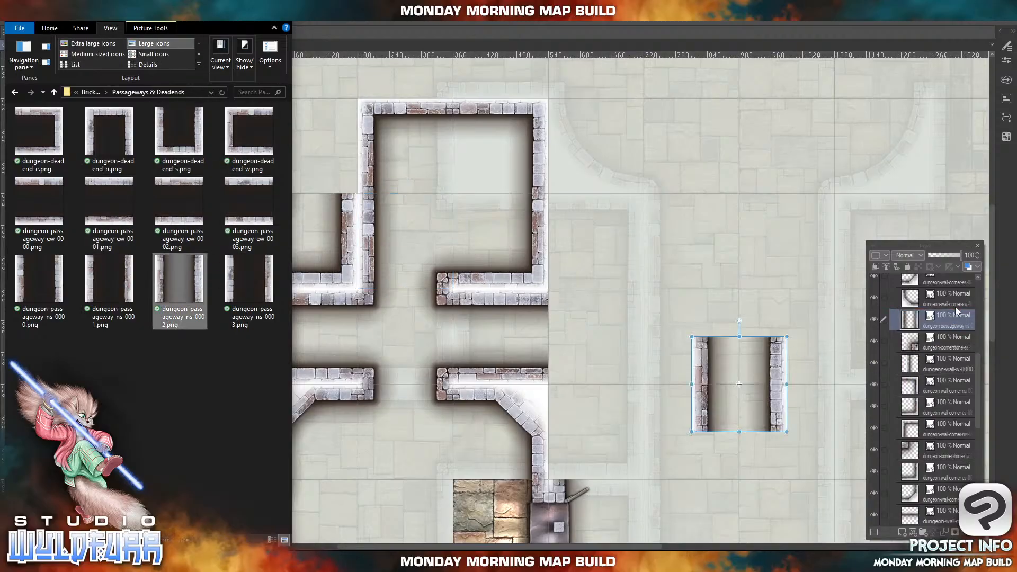
pyautogui.click(706, 364)
pyautogui.moveTo(697, 378); pyautogui.dragTo(272, 147)
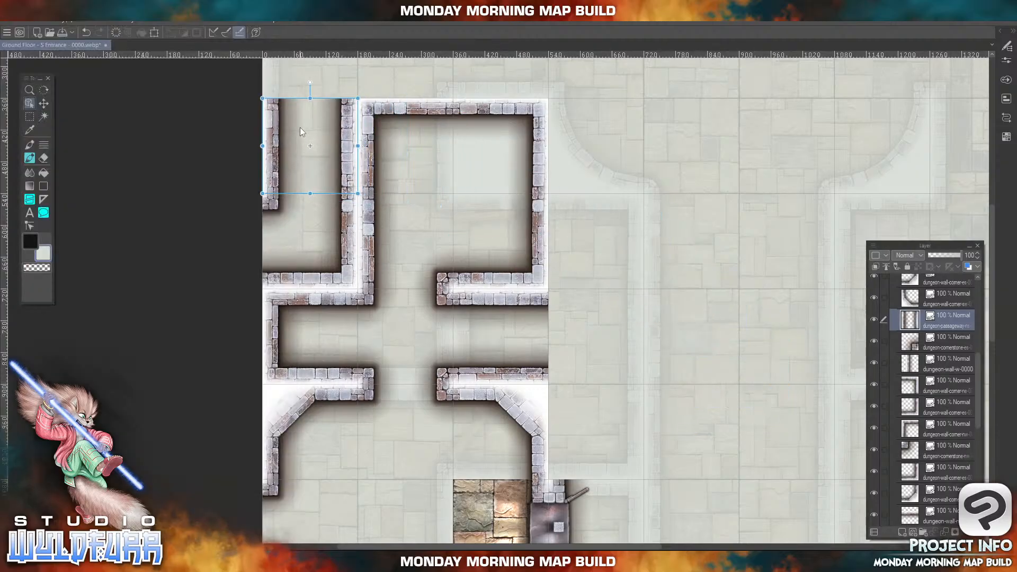
pyautogui.moveTo(644, 419); pyautogui.dragTo(513, 201)
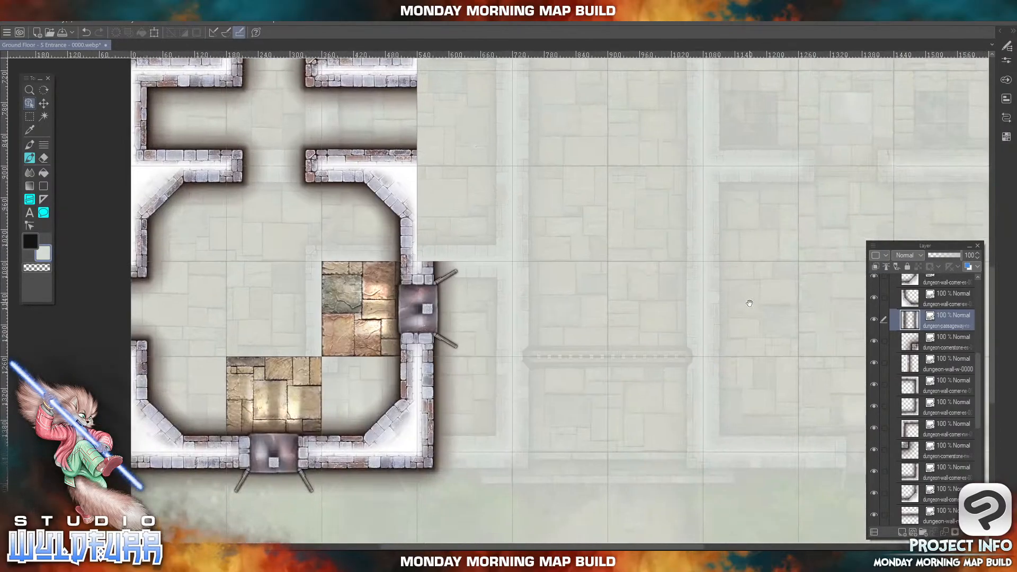
pyautogui.moveTo(749, 303); pyautogui.dragTo(416, 289)
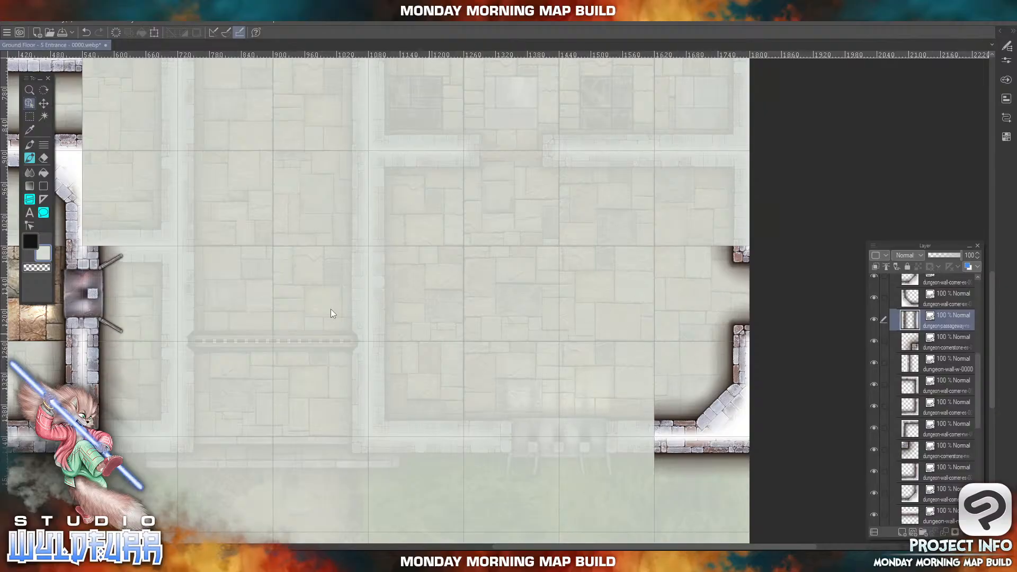
pyautogui.moveTo(213, 293); pyautogui.dragTo(369, 204)
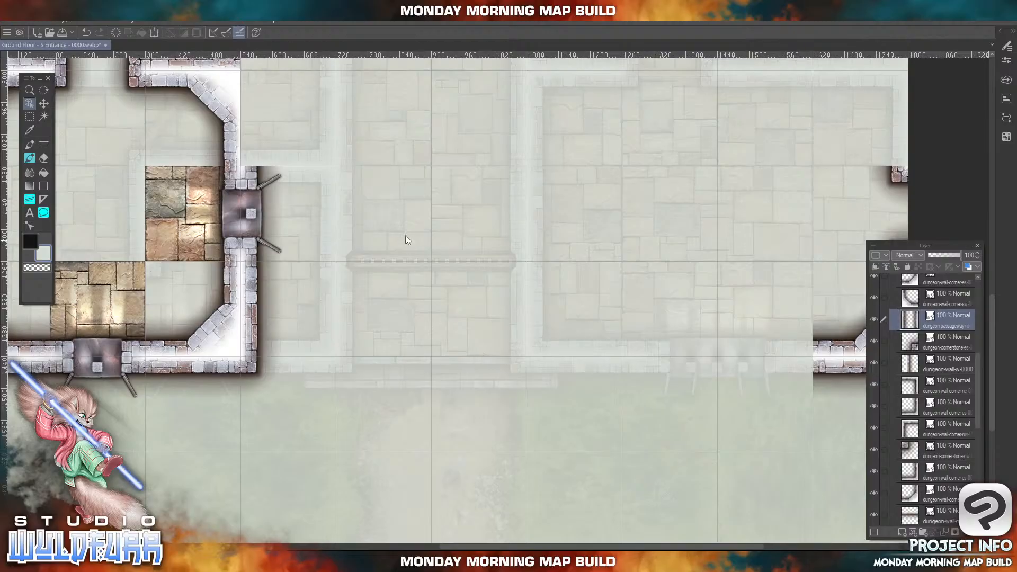
pyautogui.moveTo(436, 229); pyautogui.dragTo(597, 481)
pyautogui.moveTo(521, 81); pyautogui.dragTo(602, 325)
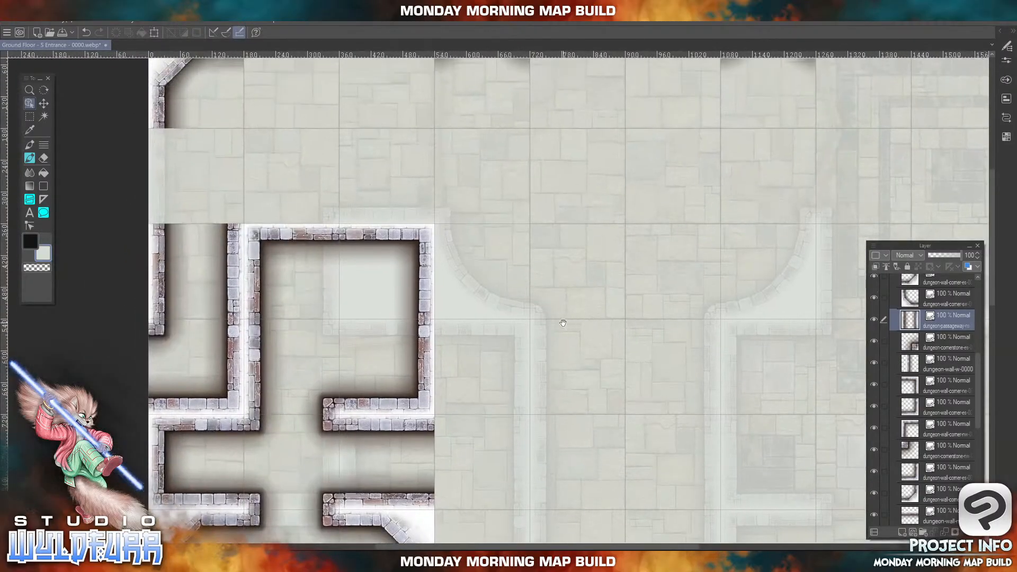
# - Import dungeon-wall-w-0003.png from Brickwork Walls above the passageway layer and snap it directly east of the octagonal room's northeast diagonal corner
pyautogui.moveTo(495, 256); pyautogui.dragTo(383, 128)
pyautogui.moveTo(553, 375); pyautogui.dragTo(359, 134)
pyautogui.moveTo(482, 323); pyautogui.dragTo(597, 353)
pyautogui.moveTo(207, 143); pyautogui.dragTo(434, 425)
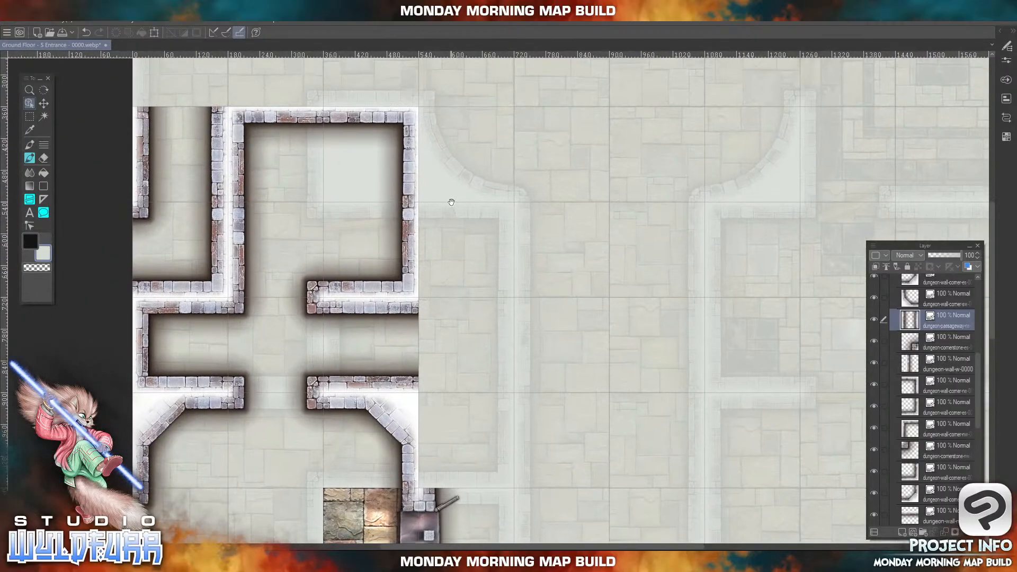
pyautogui.hotkey('ctrl', 't')
pyautogui.hotkey('alt', 'Tab')
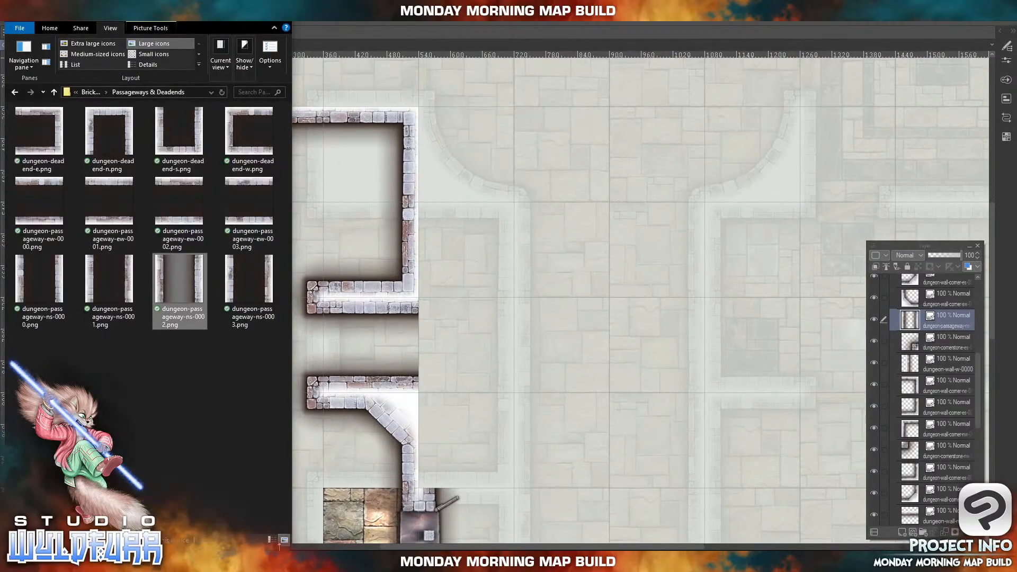
pyautogui.click(91, 93)
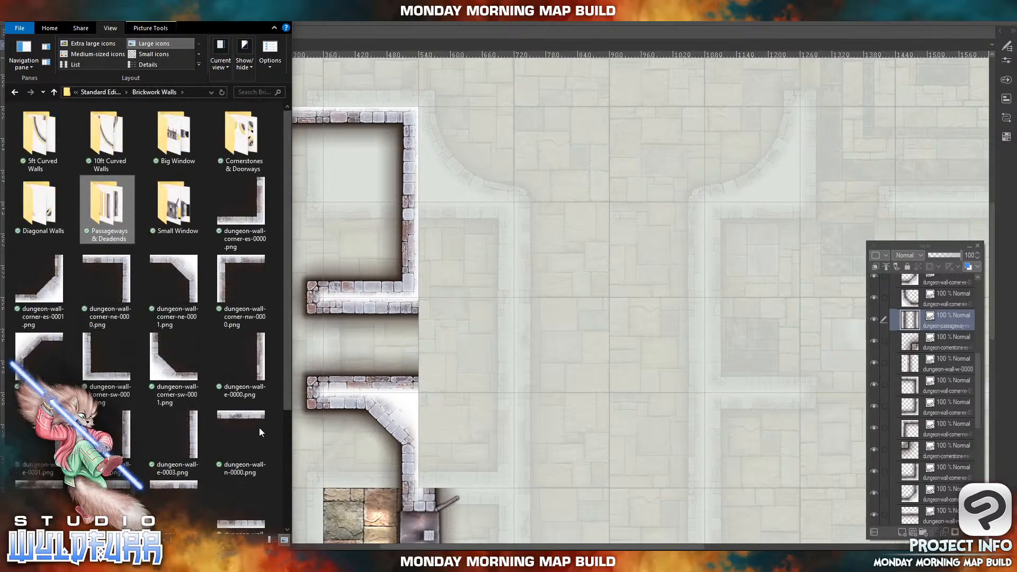
pyautogui.scroll(-3, 233, 419)
pyautogui.moveTo(158, 485)
pyautogui.mouseDown()
pyautogui.moveTo(511, 406)
pyautogui.moveTo(904, 379)
pyautogui.moveTo(939, 307)
pyautogui.mouseUp()
pyautogui.click(574, 376)
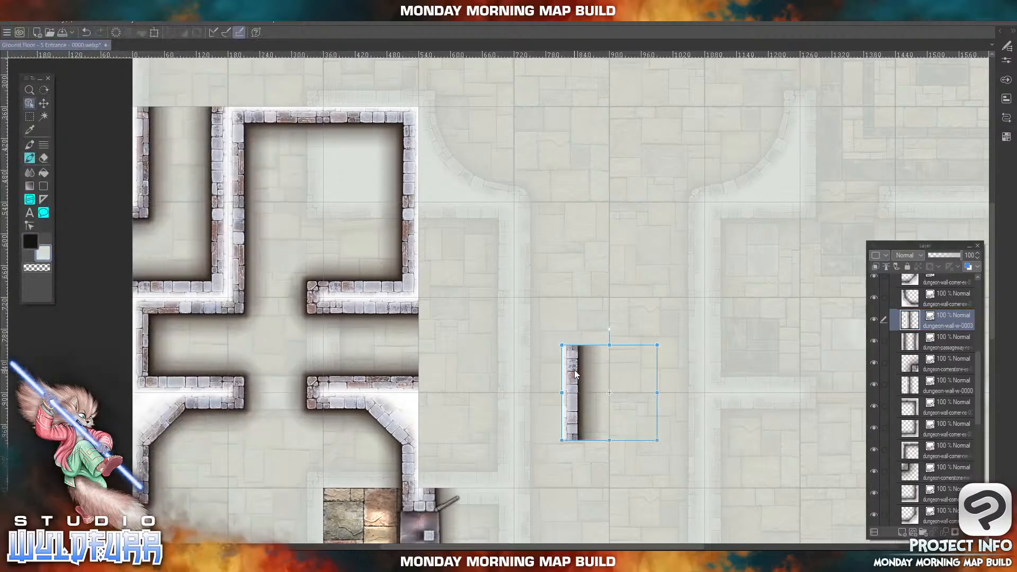
pyautogui.moveTo(575, 373); pyautogui.dragTo(432, 421)
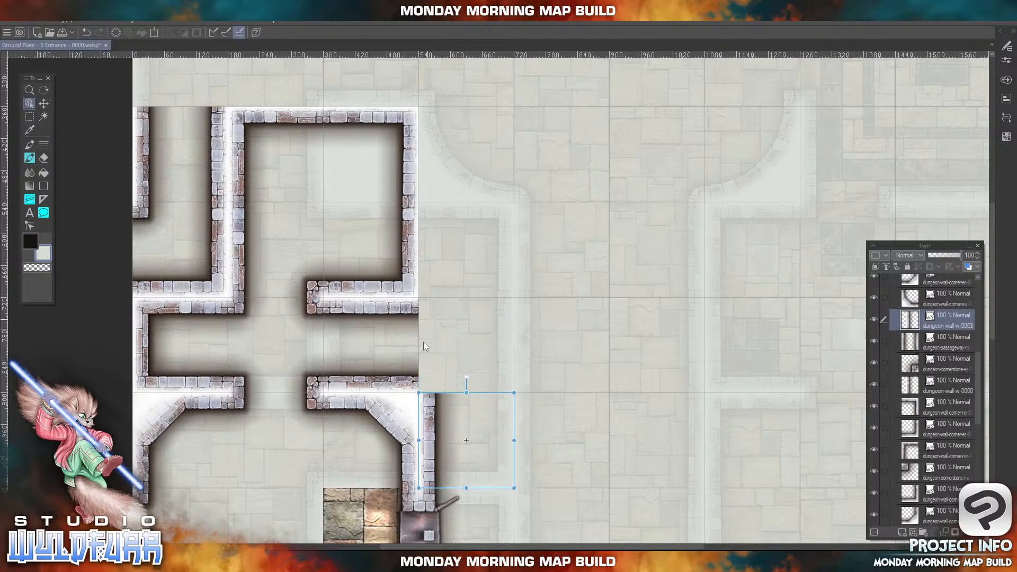
# - Import dungeon-wall-w-0002.png as the next wall layer up and snap it two squares north of the dungeon-wall-w-0003 tile, leaving a one-square gap
pyautogui.hotkey('alt', 'Tab')
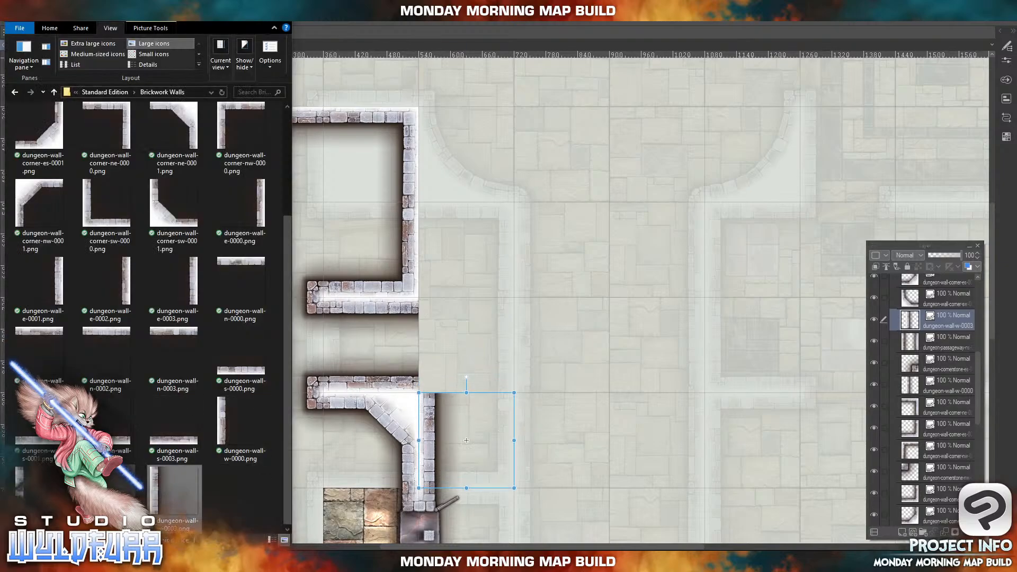
pyautogui.moveTo(820, 421); pyautogui.dragTo(948, 312)
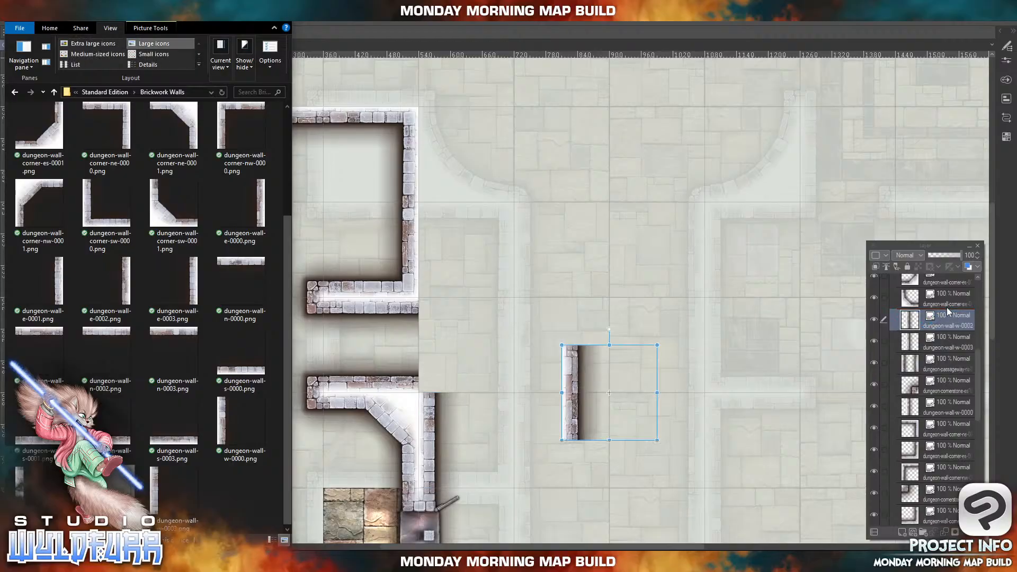
pyautogui.click(571, 414)
pyautogui.moveTo(571, 415)
pyautogui.mouseDown()
pyautogui.moveTo(474, 252)
pyautogui.moveTo(428, 278)
pyautogui.mouseUp()
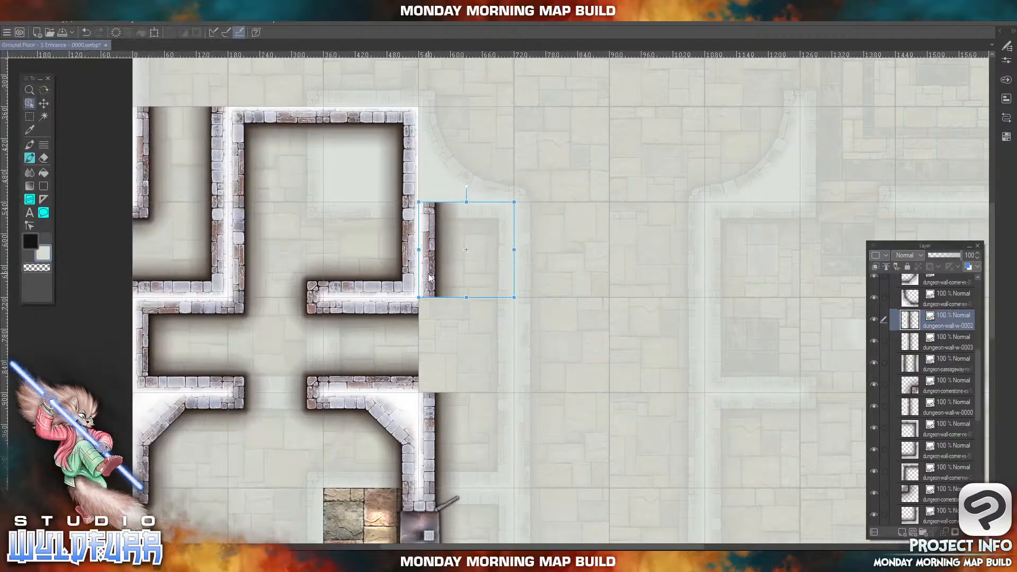
# - Import dungeon-wall-w-0001.png above the dungeon-wall-w-0002 layer and snap it directly north of that wall tile
pyautogui.click(212, 560)
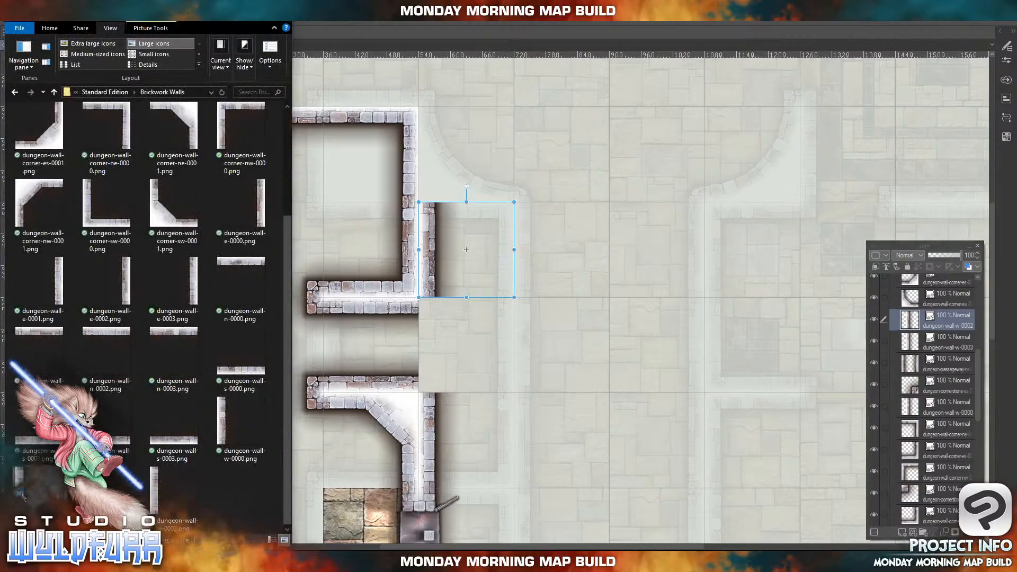
pyautogui.moveTo(22, 496); pyautogui.dragTo(934, 315)
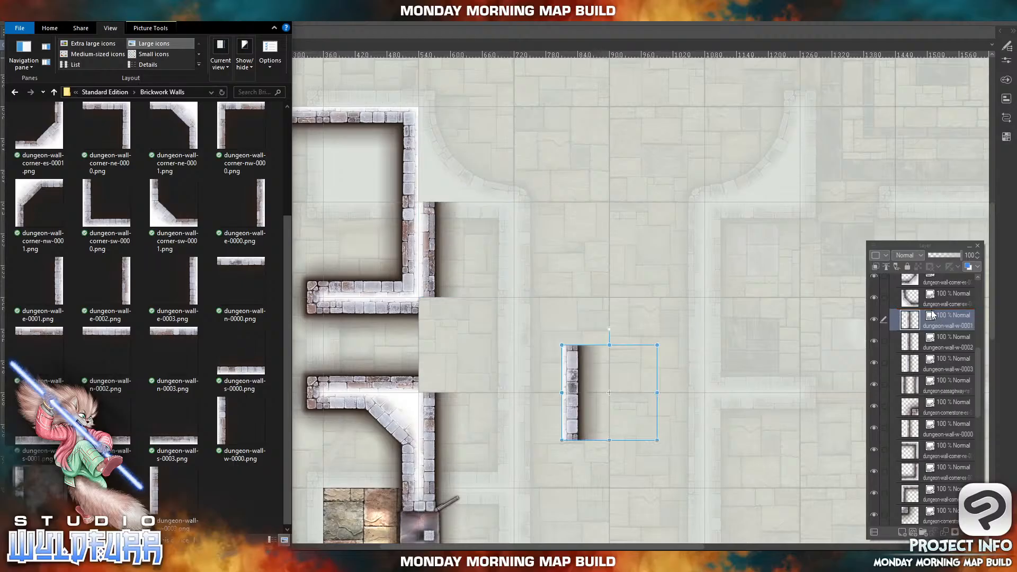
pyautogui.click(571, 422)
pyautogui.moveTo(572, 423); pyautogui.dragTo(434, 189)
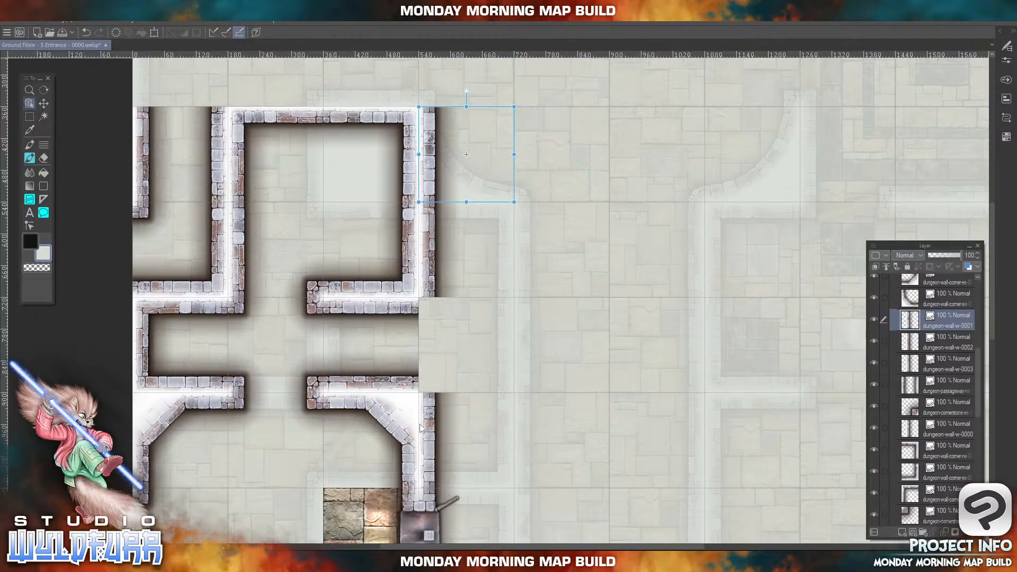
# - Import a west-facing dungeon doorway tile from Cornerstones & Doorways as the next wall layer up and snap it into the gap between the west wall tiles
pyautogui.hotkey('alt', 'Tab')
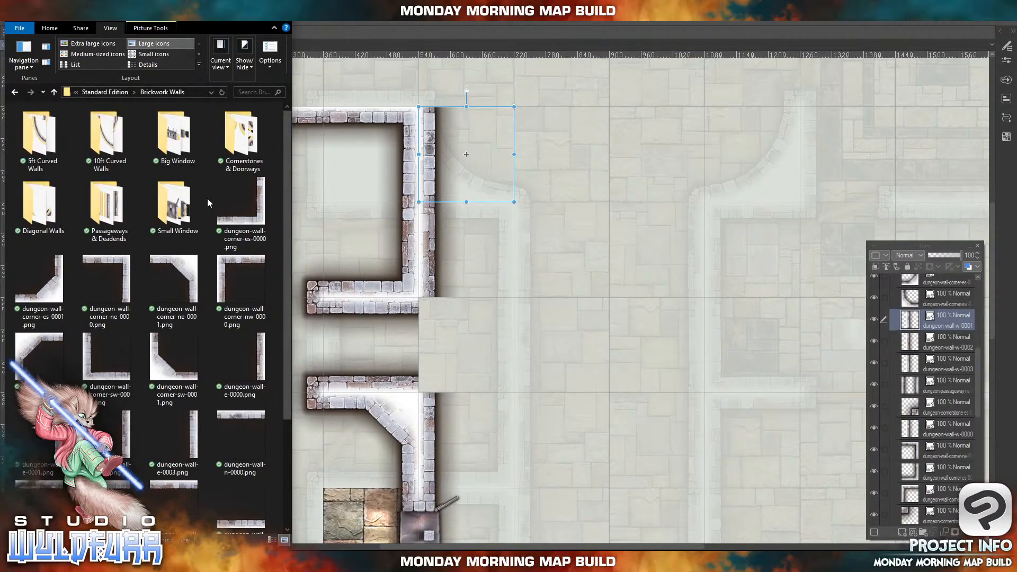
pyautogui.doubleClick(237, 158)
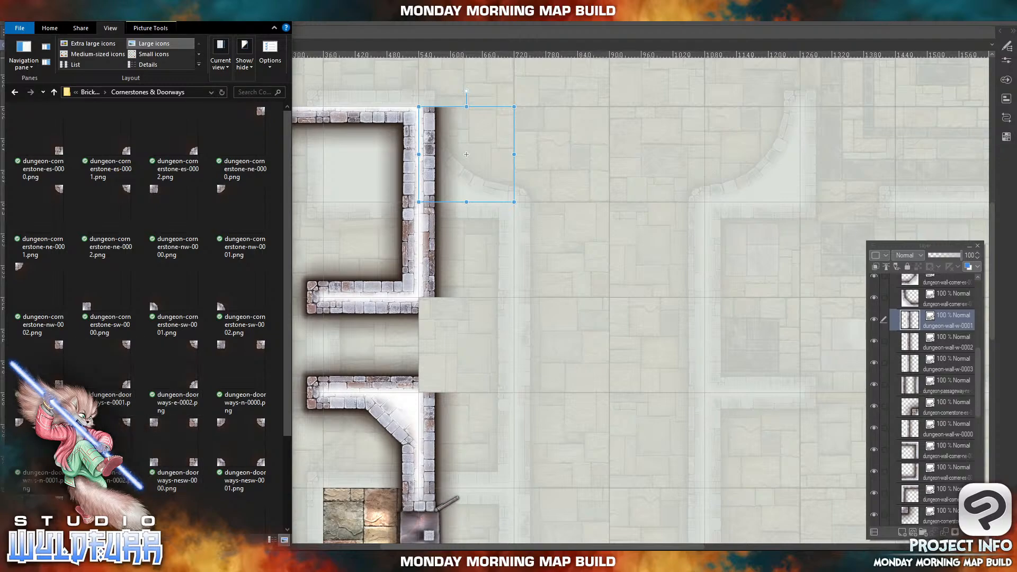
pyautogui.scroll(-2, 230, 353)
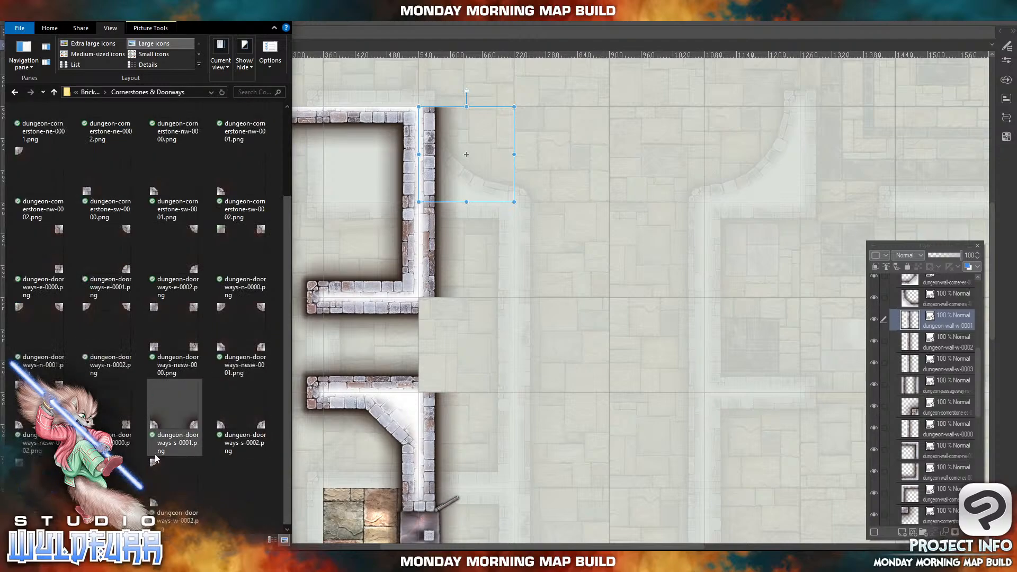
pyautogui.click(22, 467)
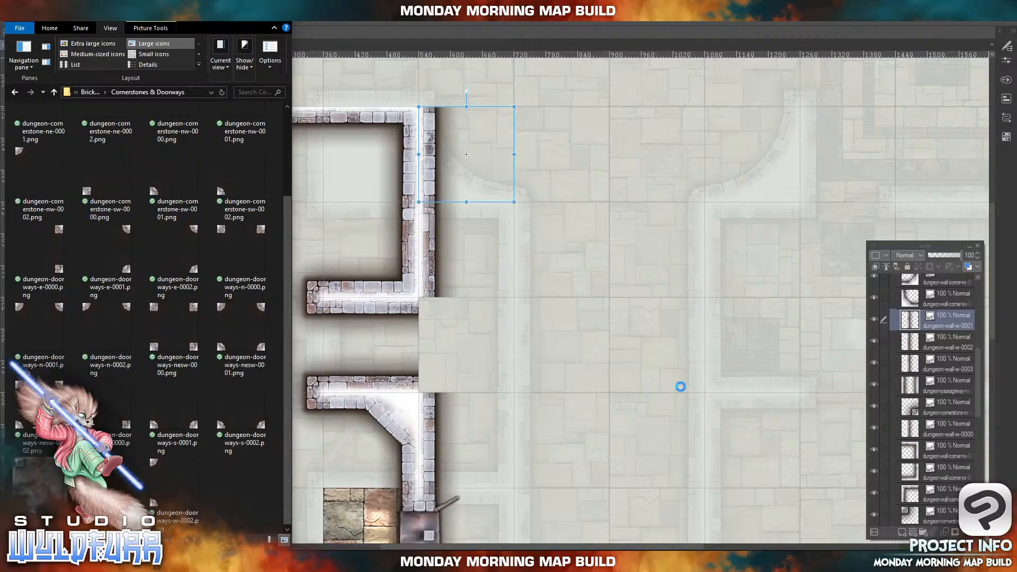
pyautogui.moveTo(929, 309); pyautogui.dragTo(935, 318)
pyautogui.click(575, 354)
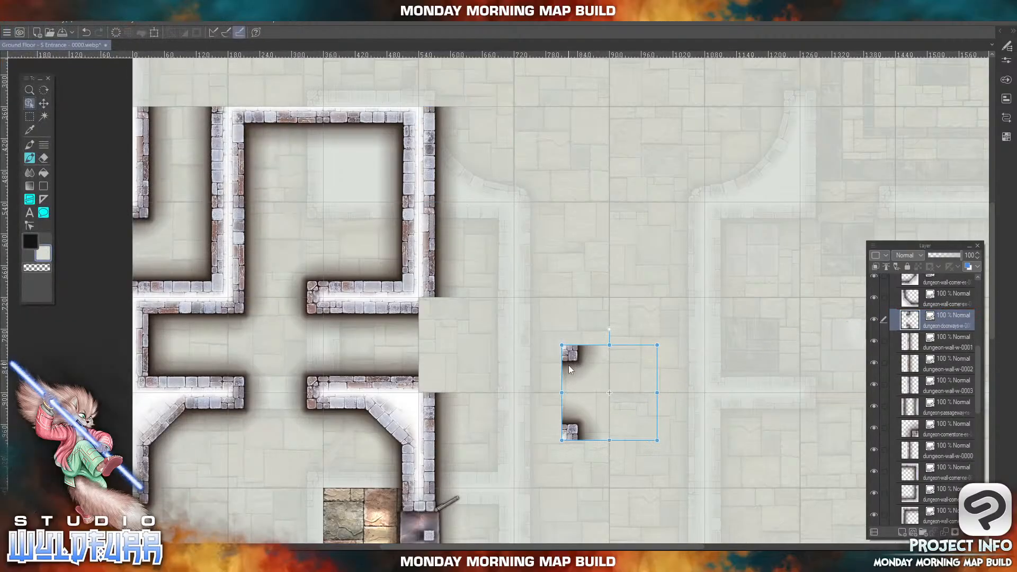
pyautogui.moveTo(573, 355); pyautogui.dragTo(432, 313)
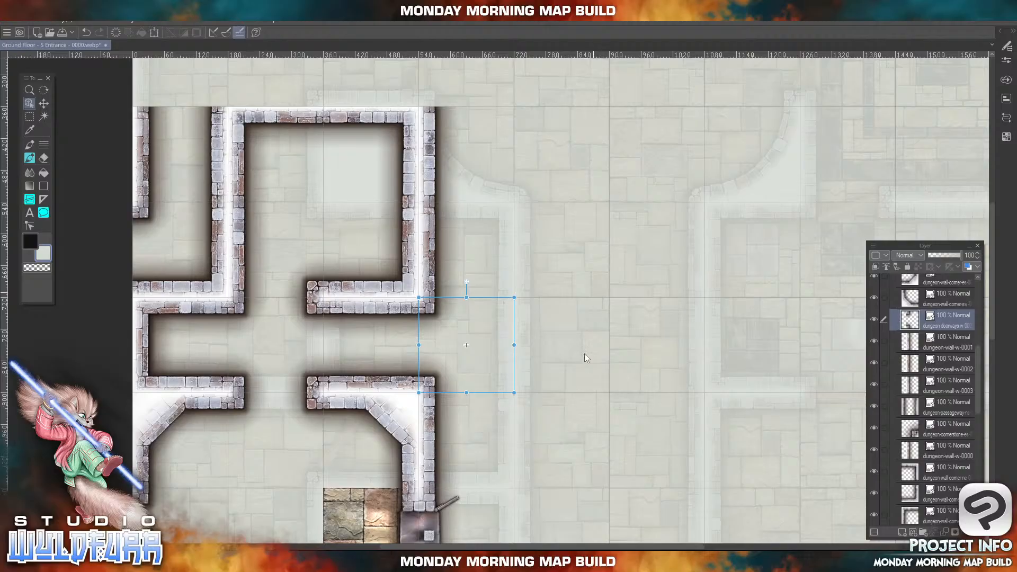
# - Collapse the Walls layer folder and lock it
pyautogui.click(466, 425)
pyautogui.moveTo(556, 467); pyautogui.dragTo(589, 405)
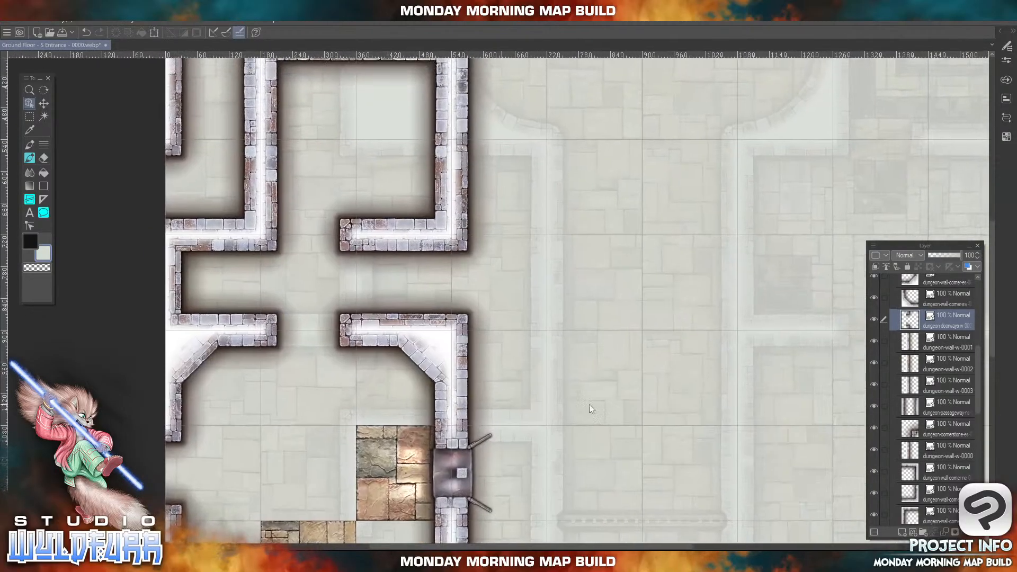
pyautogui.scroll(8, 942, 360)
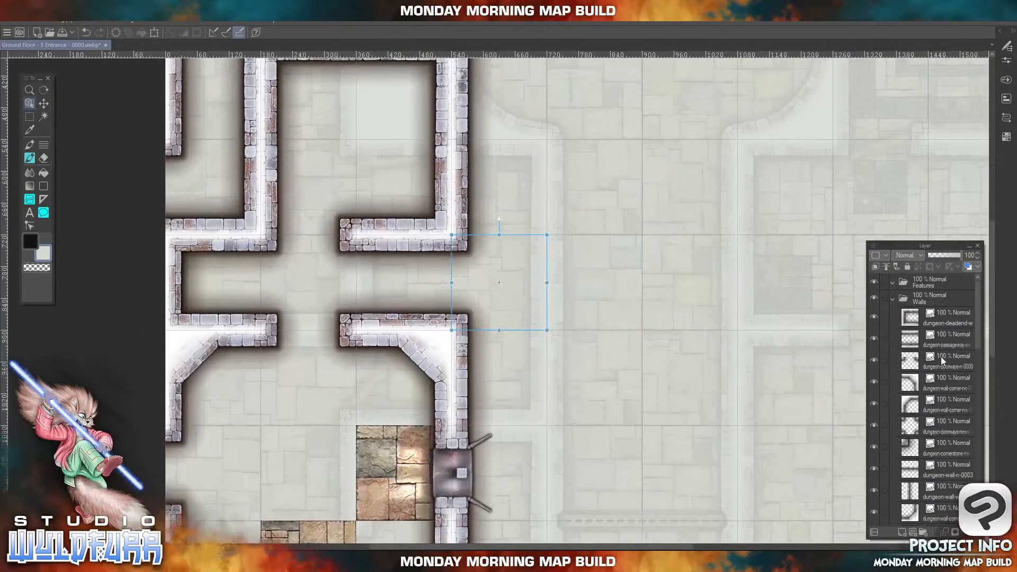
pyautogui.click(892, 299)
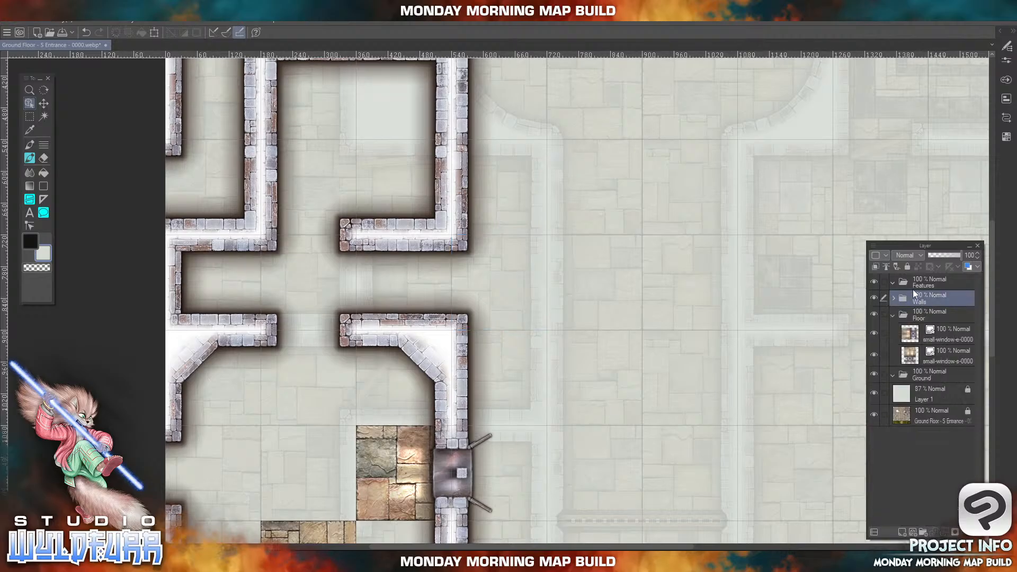
pyautogui.click(907, 267)
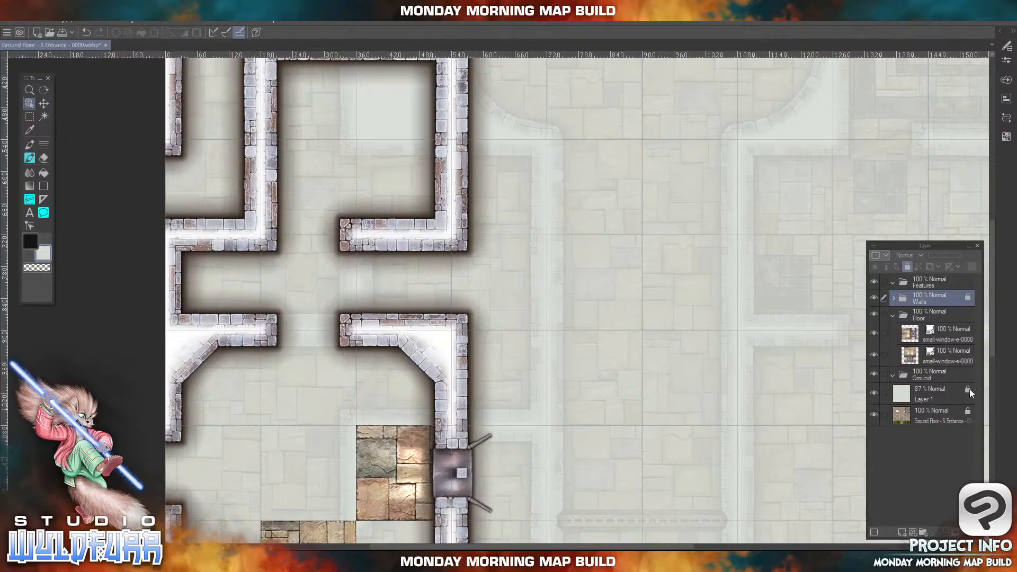
# - Import brickwork-floor-1x1-0000.png from Brickwork Floor above the window layers in the Floor folder and snap it into the octagonal room's southeast corner
pyautogui.click(940, 334)
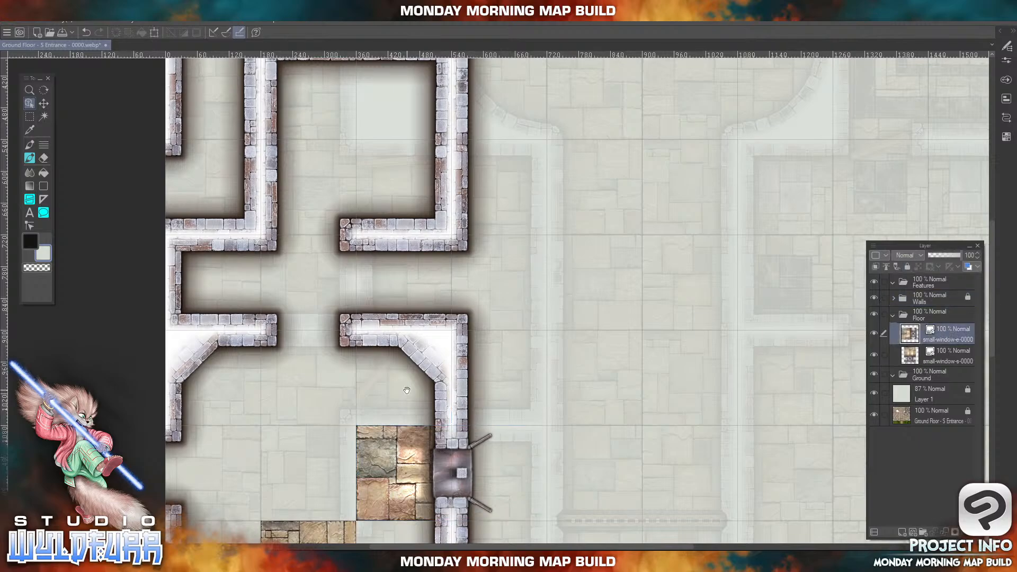
pyautogui.moveTo(388, 378); pyautogui.dragTo(589, 211)
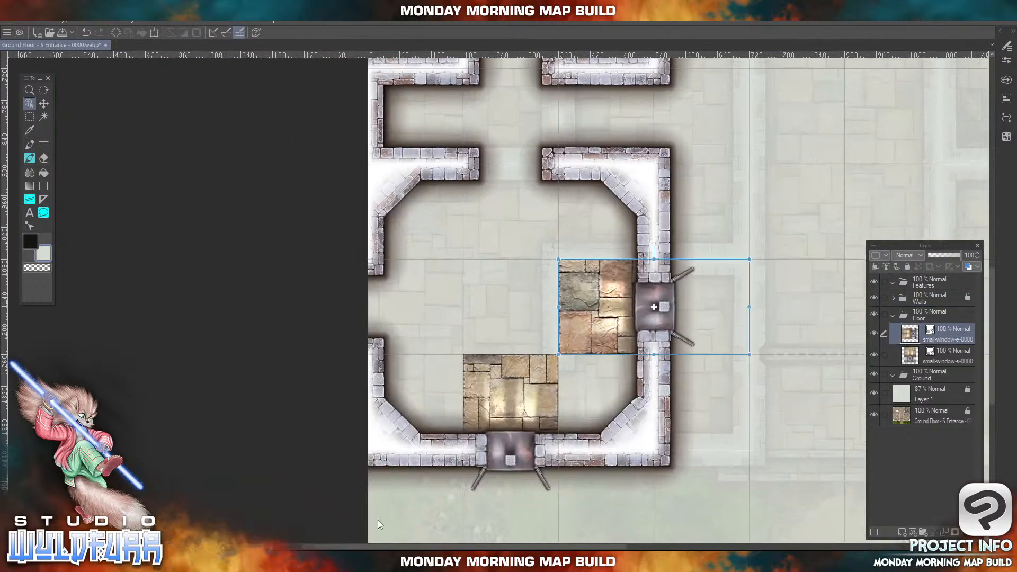
pyautogui.hotkey('alt', 'Tab')
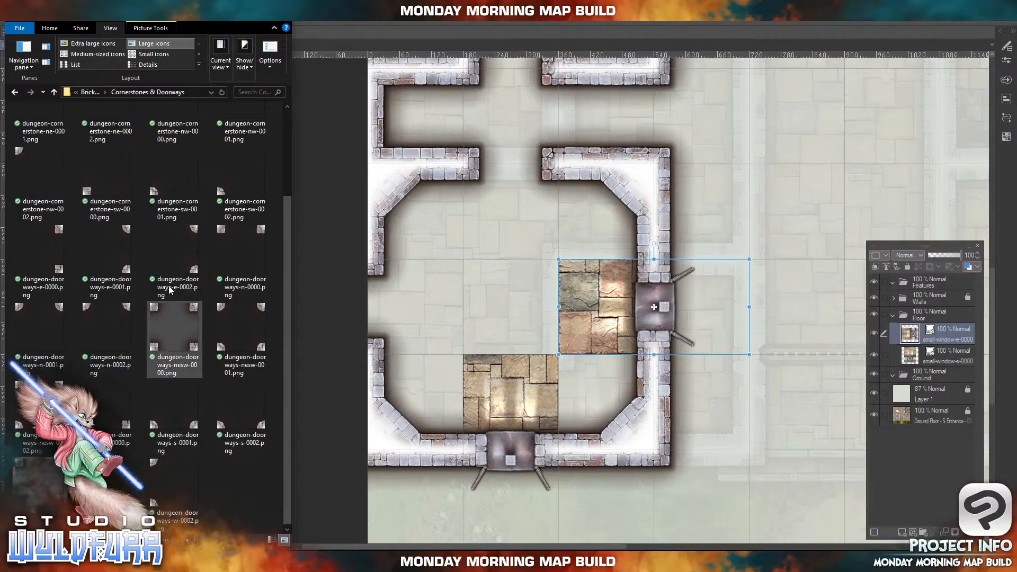
pyautogui.click(93, 92)
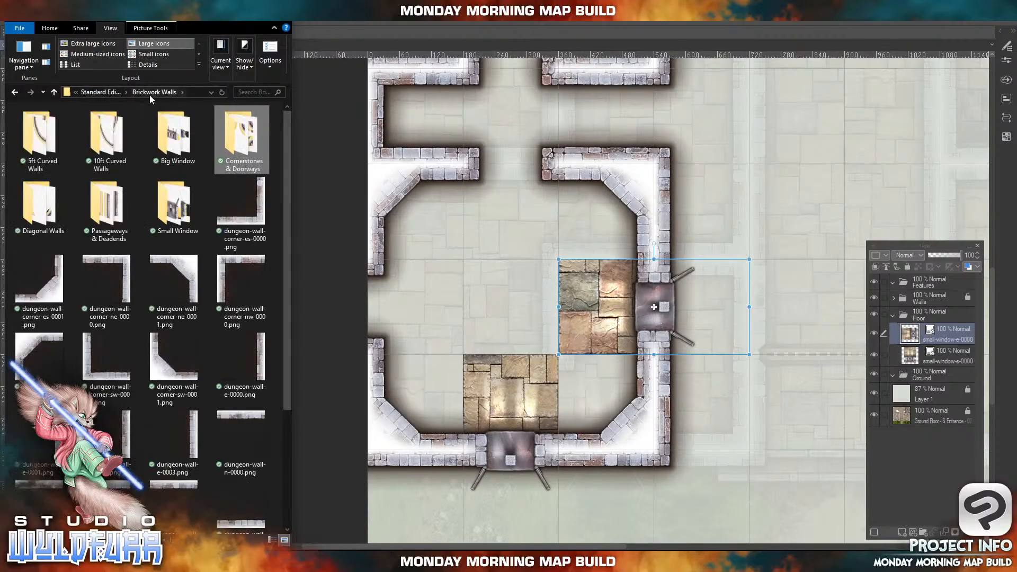
pyautogui.click(102, 93)
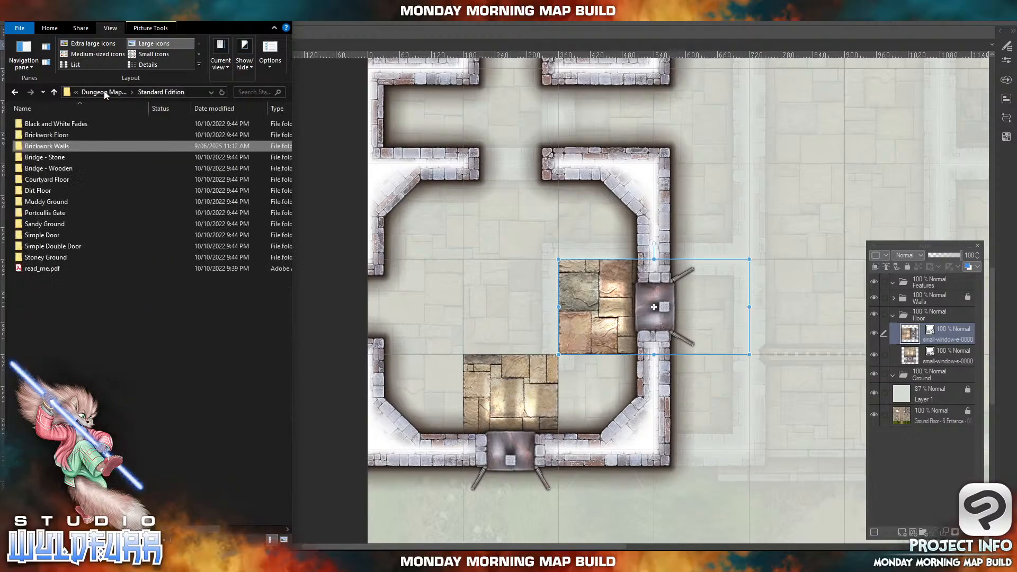
pyautogui.doubleClick(48, 136)
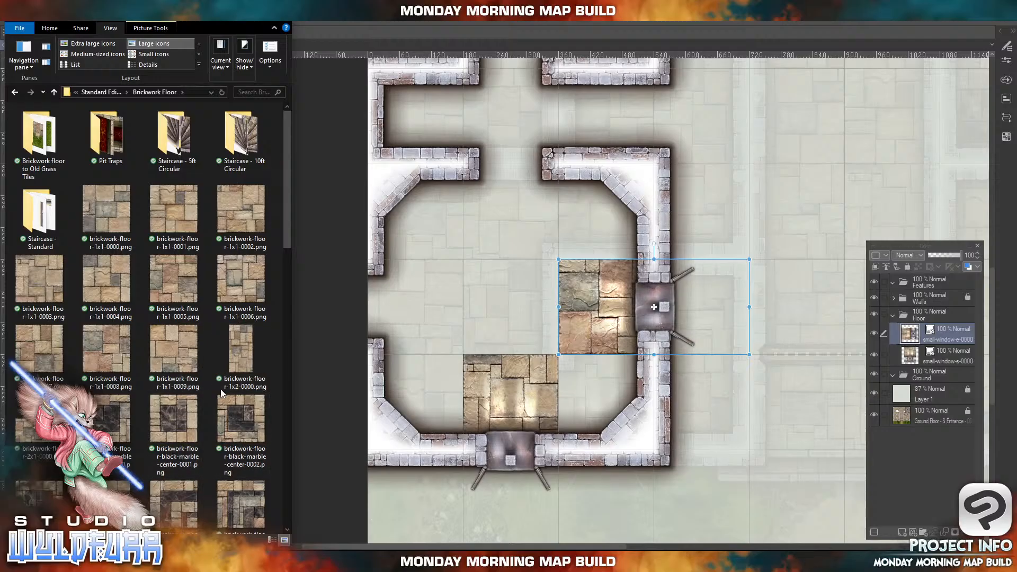
pyautogui.moveTo(286, 235); pyautogui.dragTo(271, 198)
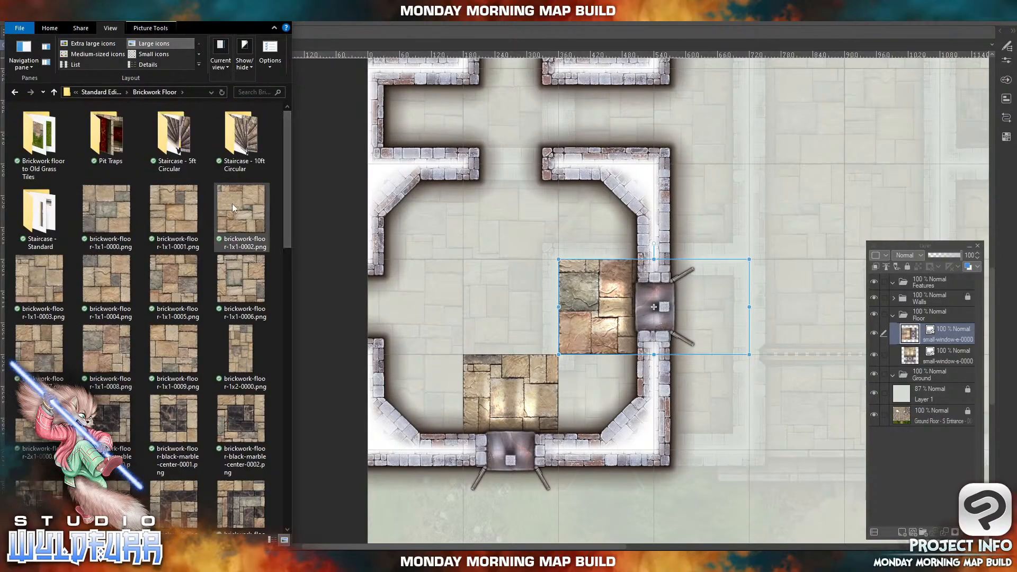
pyautogui.moveTo(108, 203); pyautogui.dragTo(703, 290)
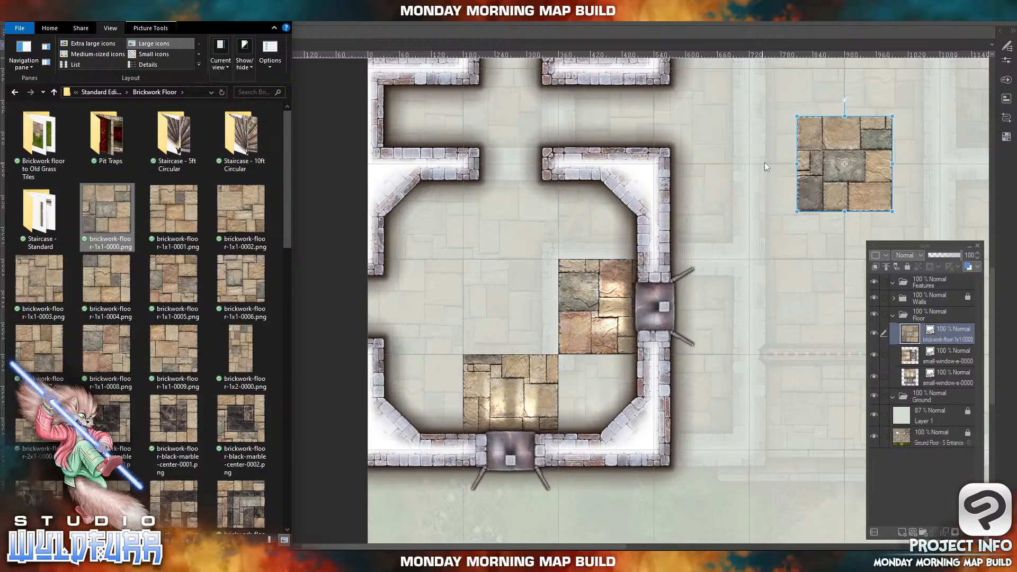
pyautogui.click(823, 140)
pyautogui.moveTo(821, 153); pyautogui.dragTo(583, 392)
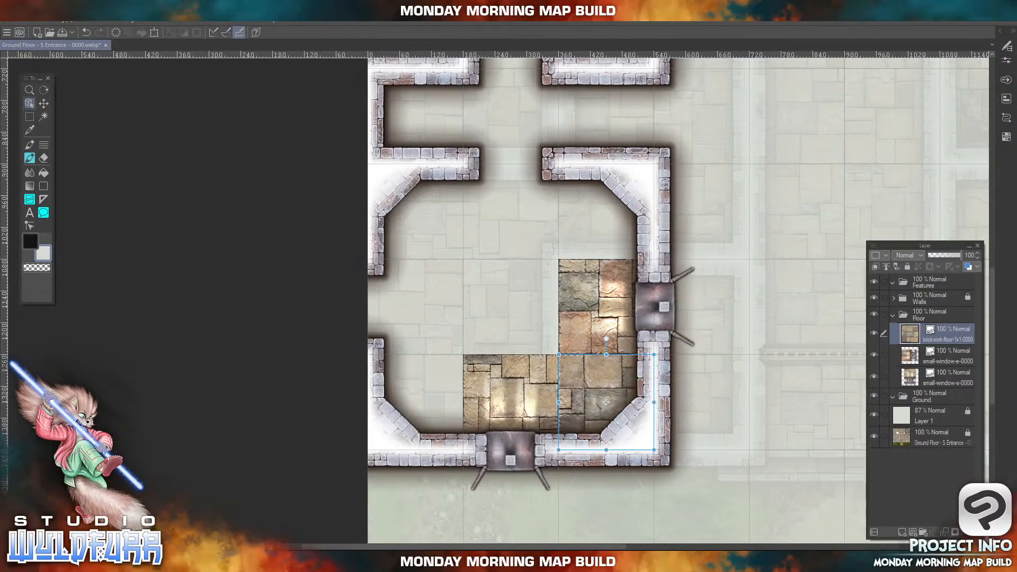
# - Import brickwork-floor-1x1-0001.png above the first floor tile layer and snap it directly north of the south window's floor square
pyautogui.hotkey('alt', 'Tab')
pyautogui.moveTo(173, 203); pyautogui.dragTo(938, 328)
pyautogui.click(851, 160)
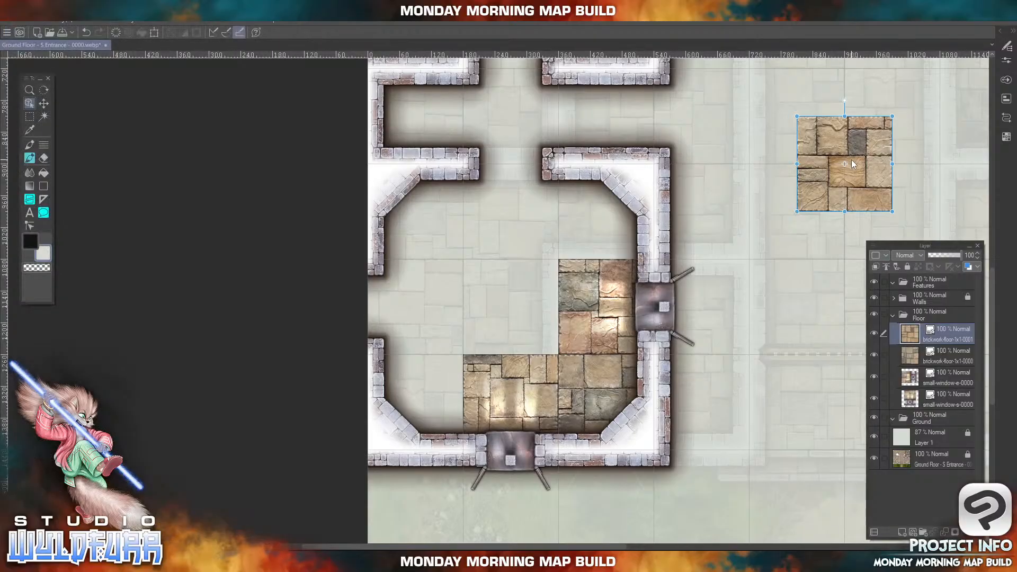
pyautogui.moveTo(862, 148); pyautogui.dragTo(525, 289)
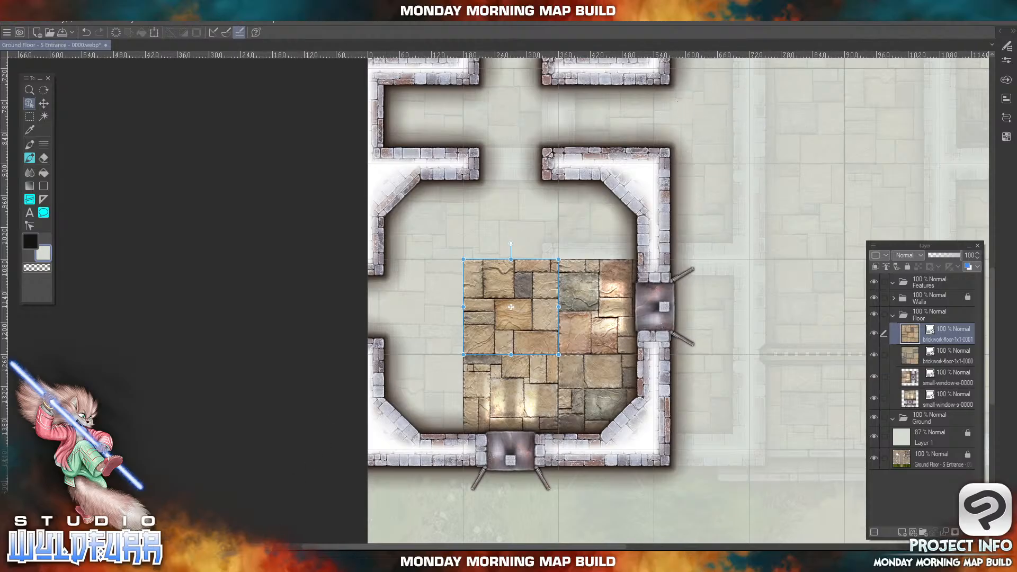
# - Import brickwork-floor-1x1-0002.png as the top layer in the Floor folder and snap it into the octagonal room's southwest corner
pyautogui.hotkey('alt', 'Tab')
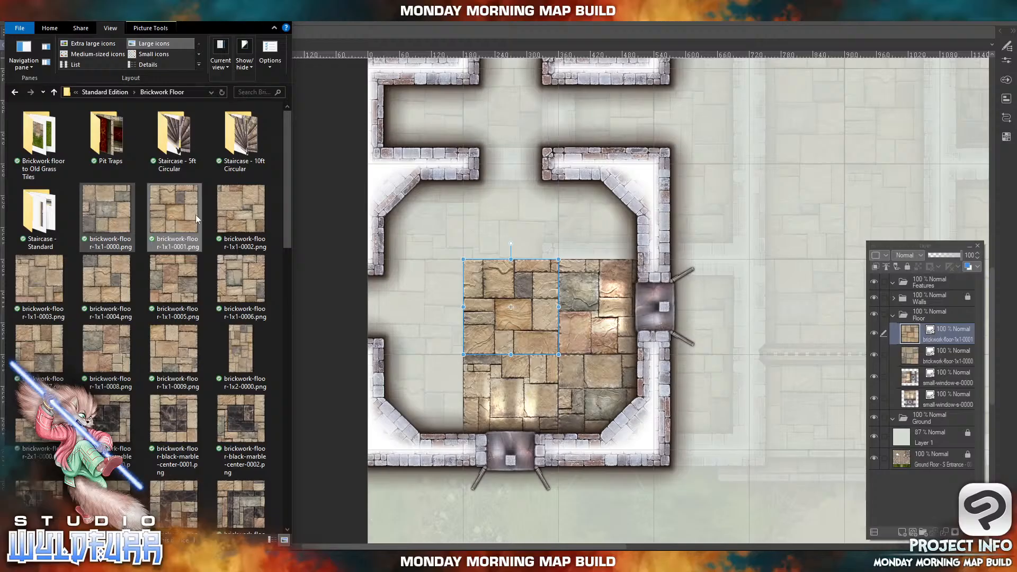
pyautogui.click(236, 217)
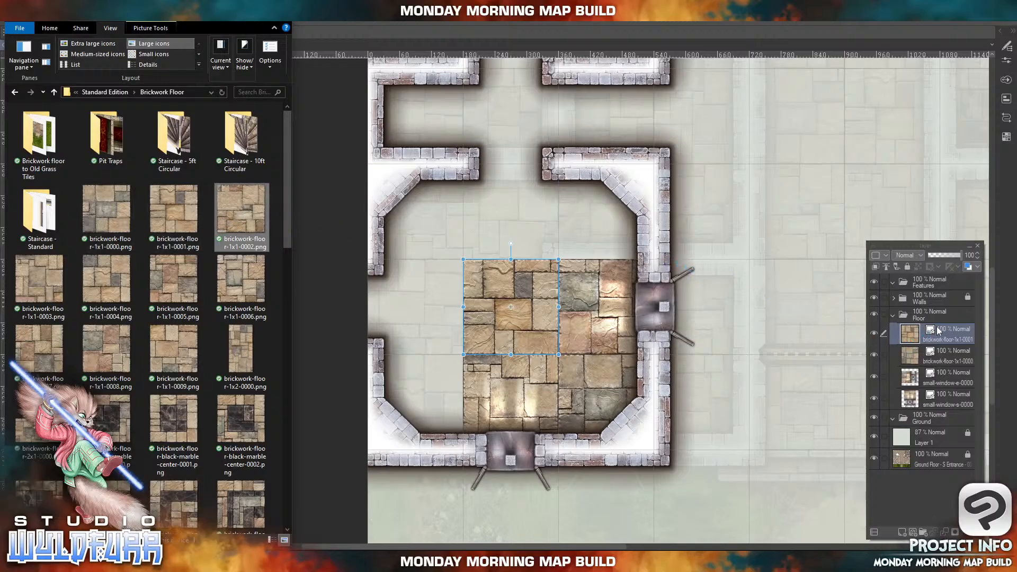
pyautogui.moveTo(939, 330); pyautogui.dragTo(939, 328)
pyautogui.click(858, 162)
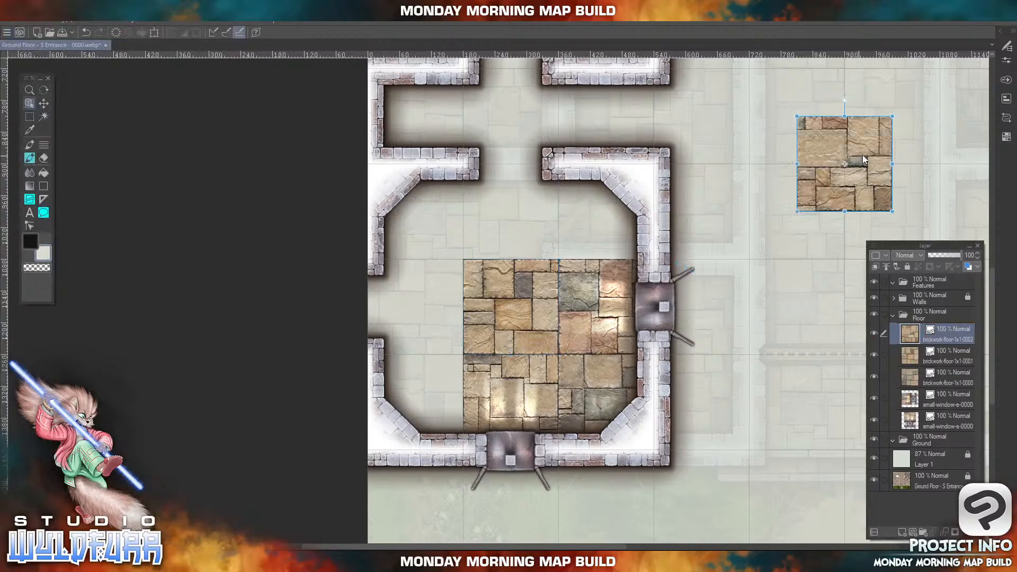
pyautogui.moveTo(858, 161); pyautogui.dragTo(442, 394)
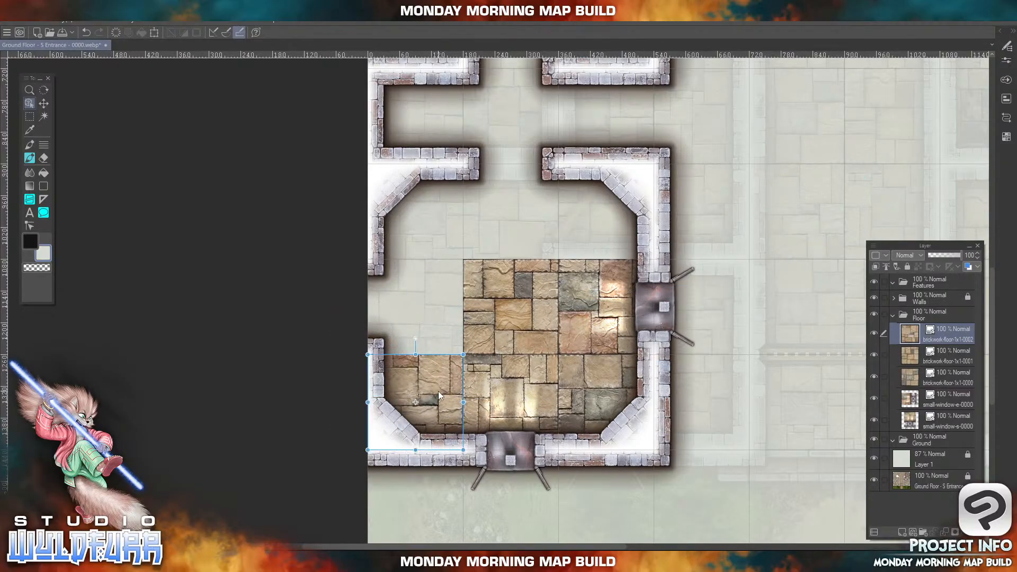
# - Import brickwork-floor-1x1-0003.png above the previous floor tile layer and snap it into the grid square at the room's west doorway
pyautogui.hotkey('alt', 'Tab')
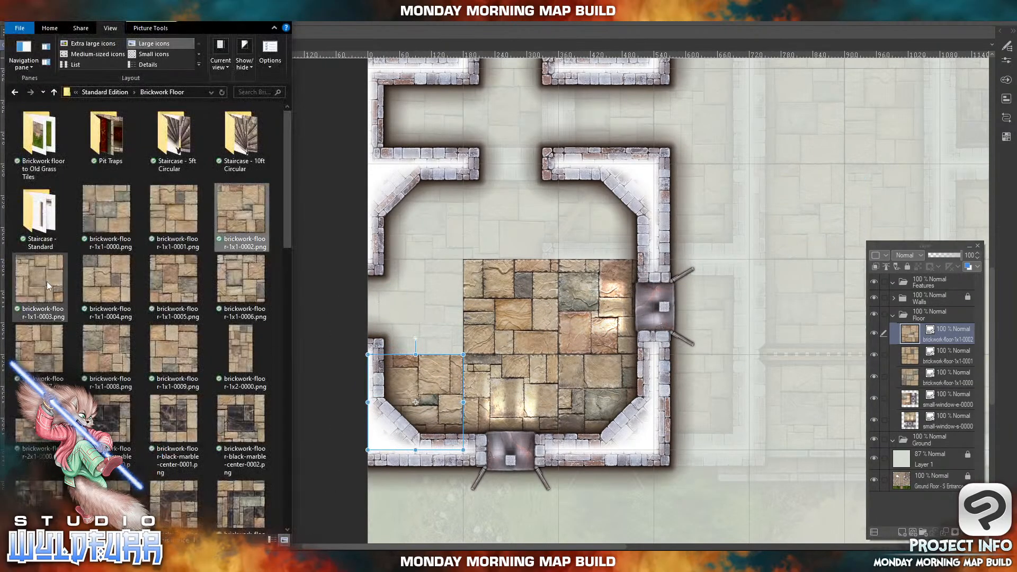
pyautogui.moveTo(47, 283); pyautogui.dragTo(949, 332)
pyautogui.click(854, 178)
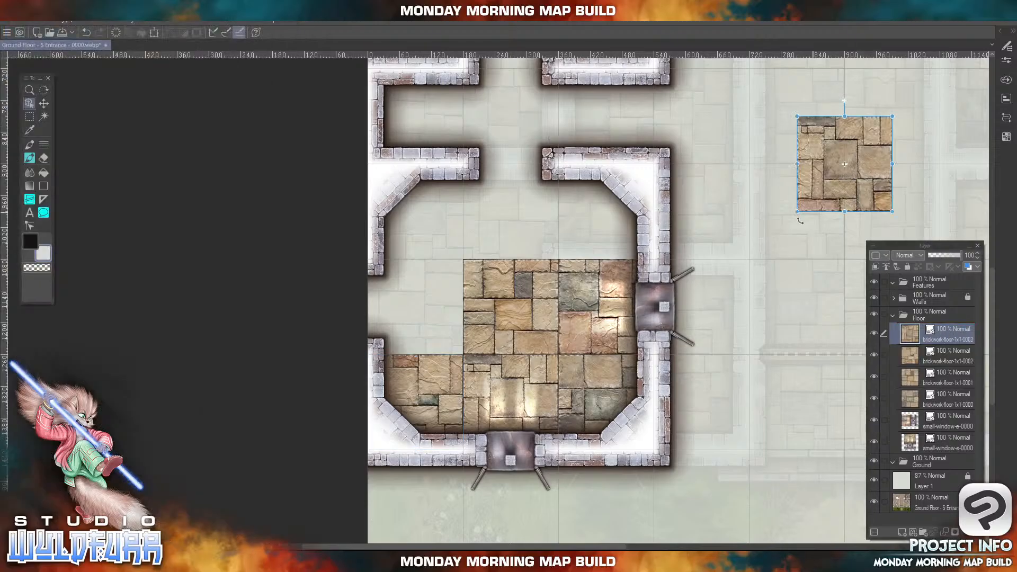
pyautogui.moveTo(810, 195); pyautogui.dragTo(390, 335)
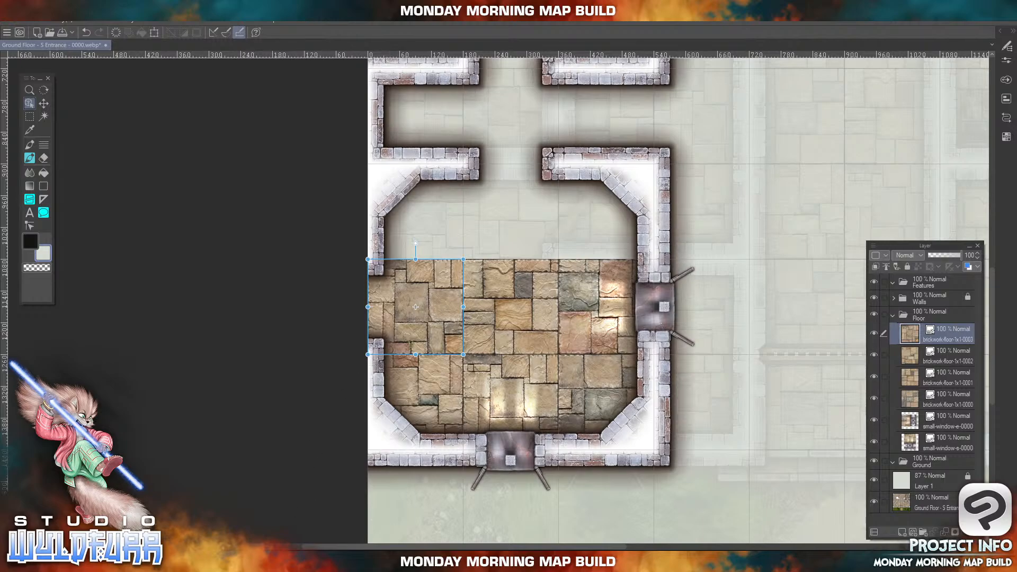
# - Import brickwork-floor-1x1-0004.png above the previous floor tile layer and snap it into the octagonal room's northwest corner
pyautogui.hotkey('alt', 'Tab')
pyautogui.moveTo(112, 284); pyautogui.dragTo(917, 327)
pyautogui.click(812, 187)
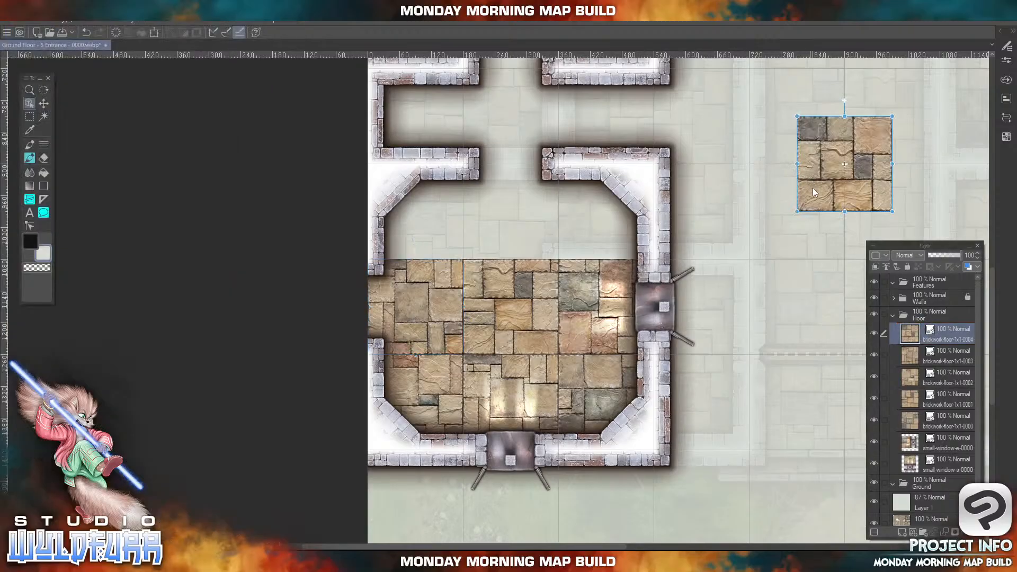
pyautogui.moveTo(813, 187); pyautogui.dragTo(403, 245)
# - Import brickwork-floor-1x1-0005.png above the previous floor tile layer and snap it into the grid square at the room's north doorway
pyautogui.hotkey('alt', 'Tab')
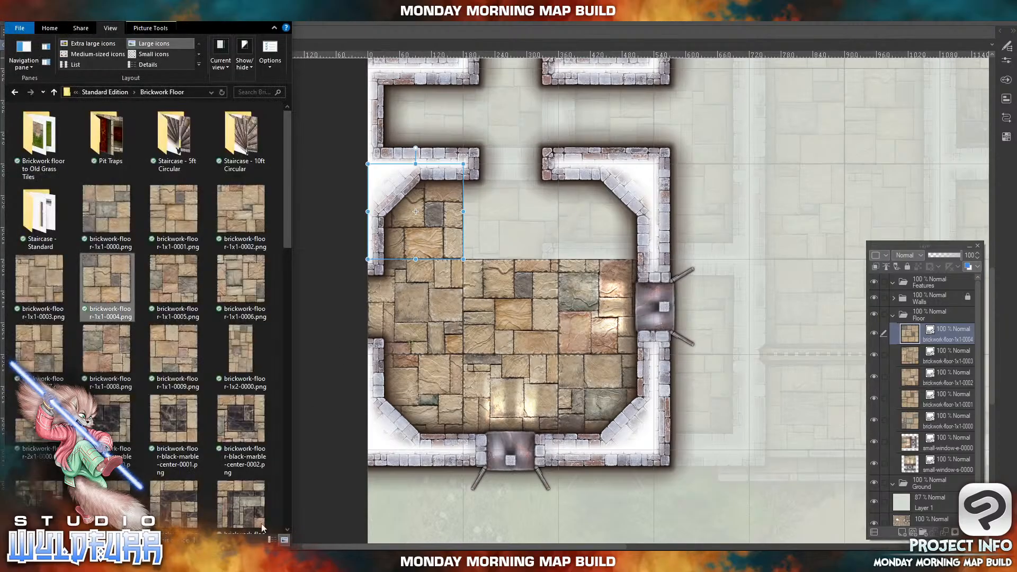
pyautogui.moveTo(158, 285); pyautogui.dragTo(950, 329)
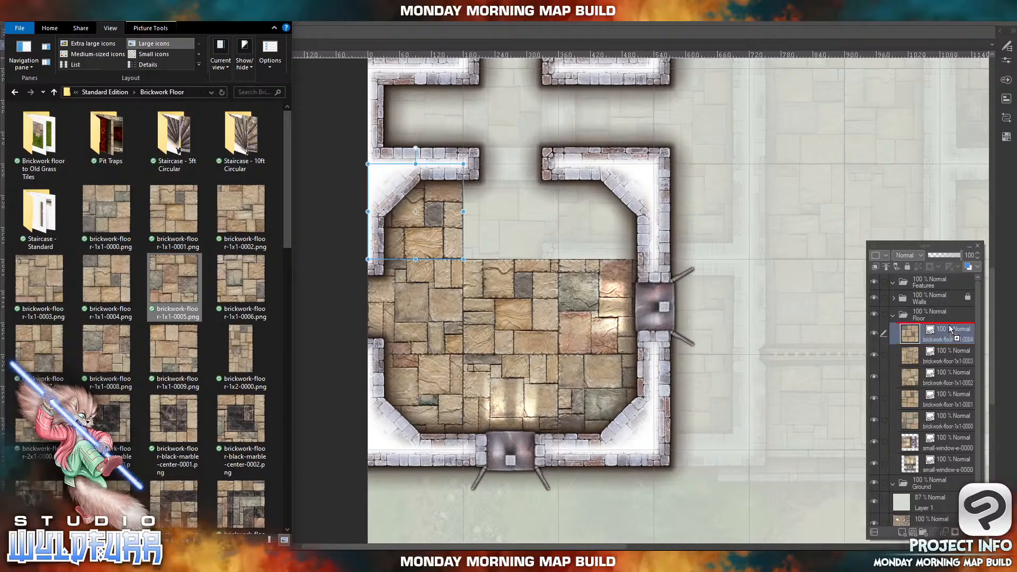
pyautogui.click(835, 179)
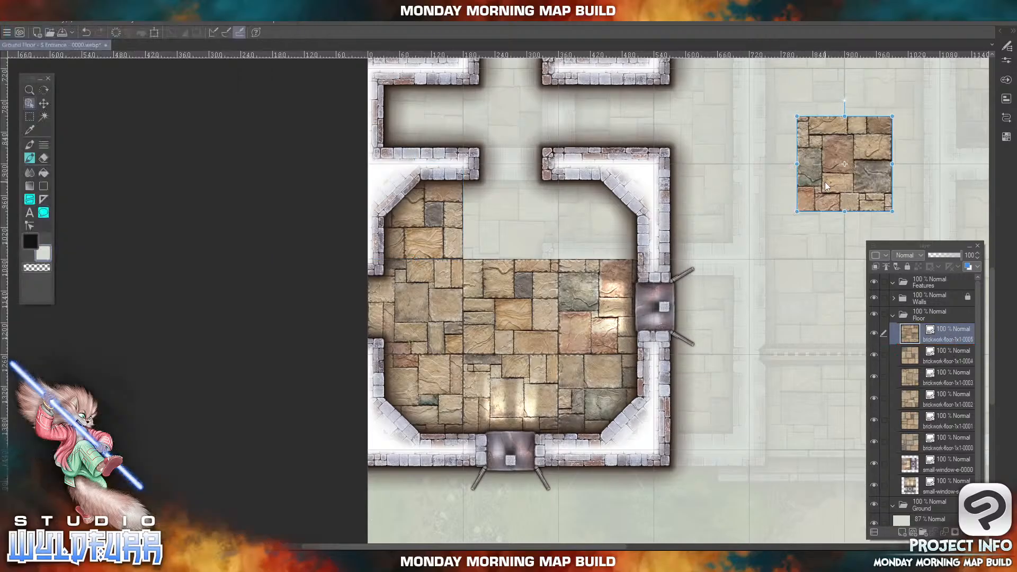
pyautogui.moveTo(828, 183); pyautogui.dragTo(495, 231)
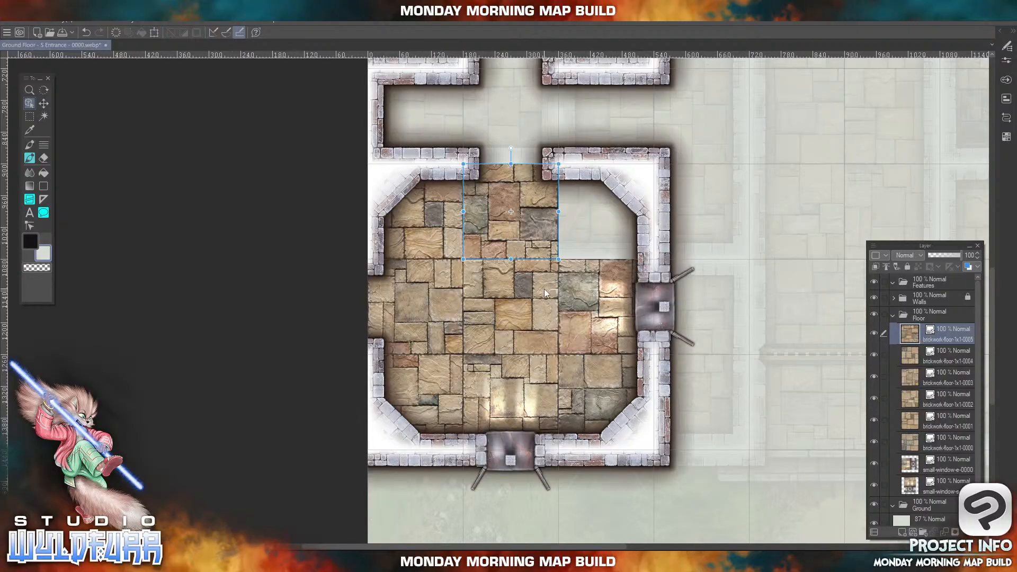
# - Import brickwork-floor-1x1-0006.png above the previous floor tile layer and snap it into the octagonal room's northeast corner
pyautogui.click(318, 562)
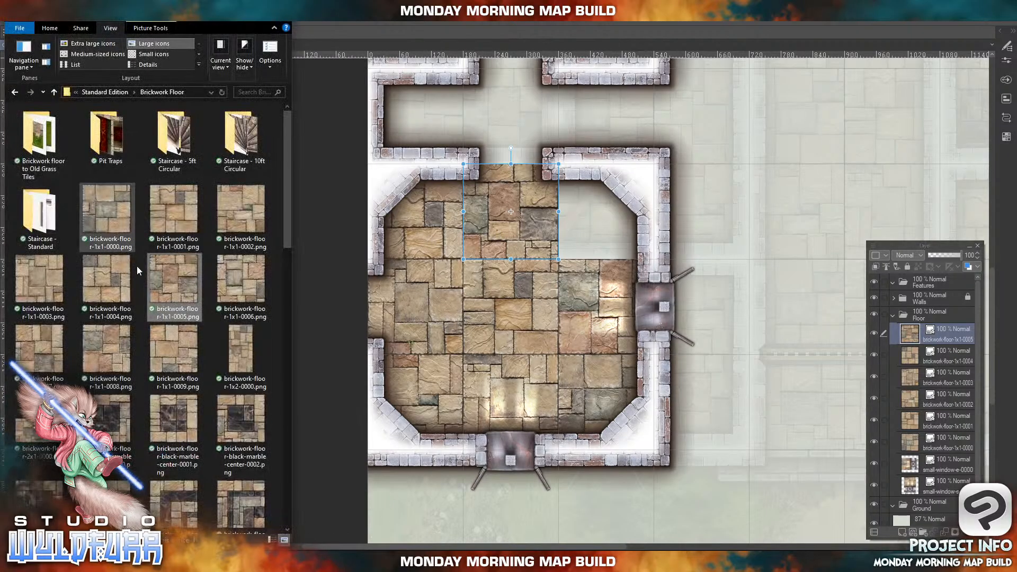
pyautogui.click(237, 283)
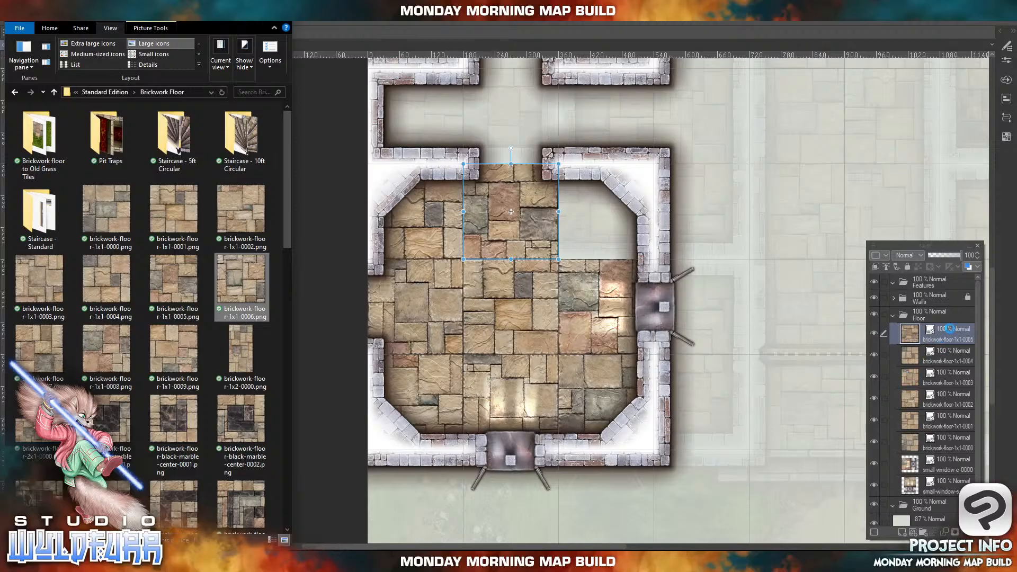
pyautogui.moveTo(950, 328); pyautogui.dragTo(951, 328)
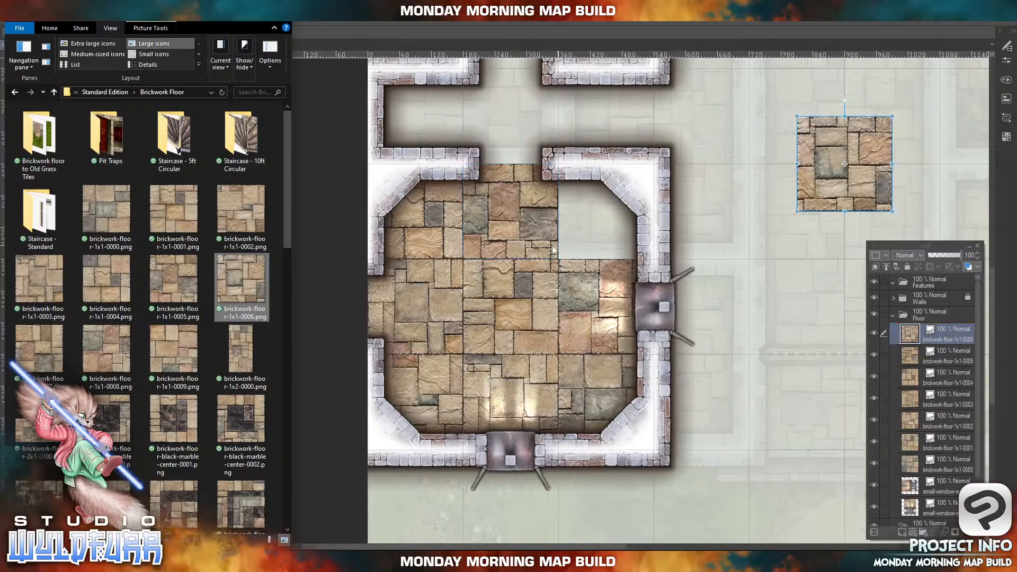
pyautogui.click(825, 164)
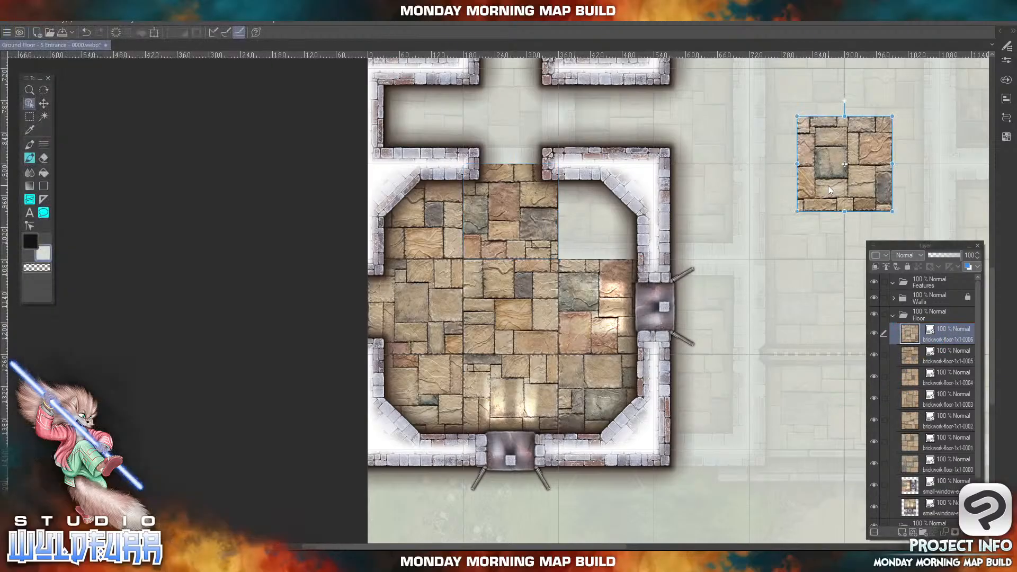
pyautogui.moveTo(828, 185)
pyautogui.mouseDown()
pyautogui.moveTo(603, 244)
pyautogui.moveTo(588, 236)
pyautogui.mouseUp()
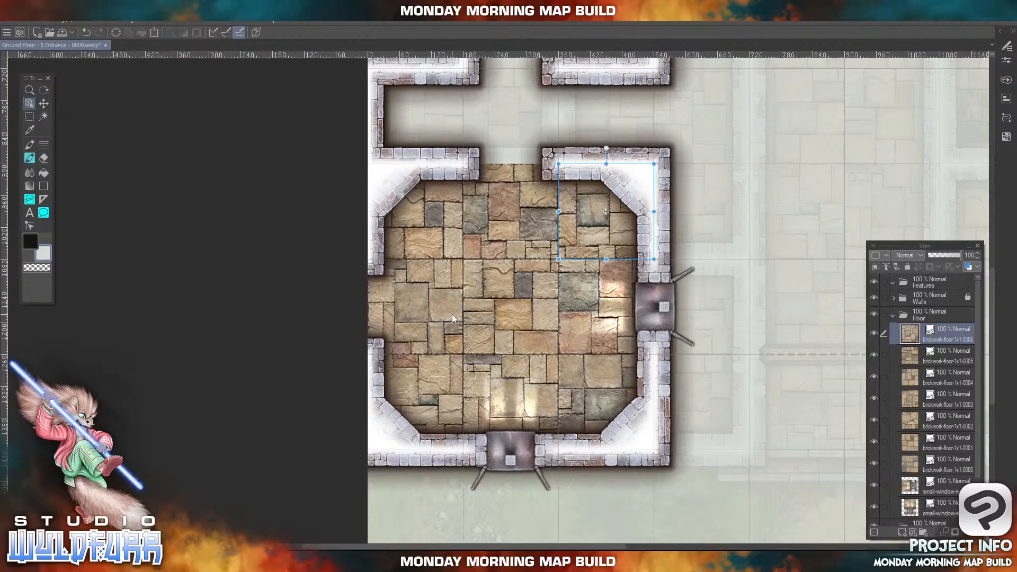
# - Import brickwork-floor-1x1-0007.png above the previous floor tile layer and place it at the west end of the corridor north of the octagonal room
pyautogui.press('space')
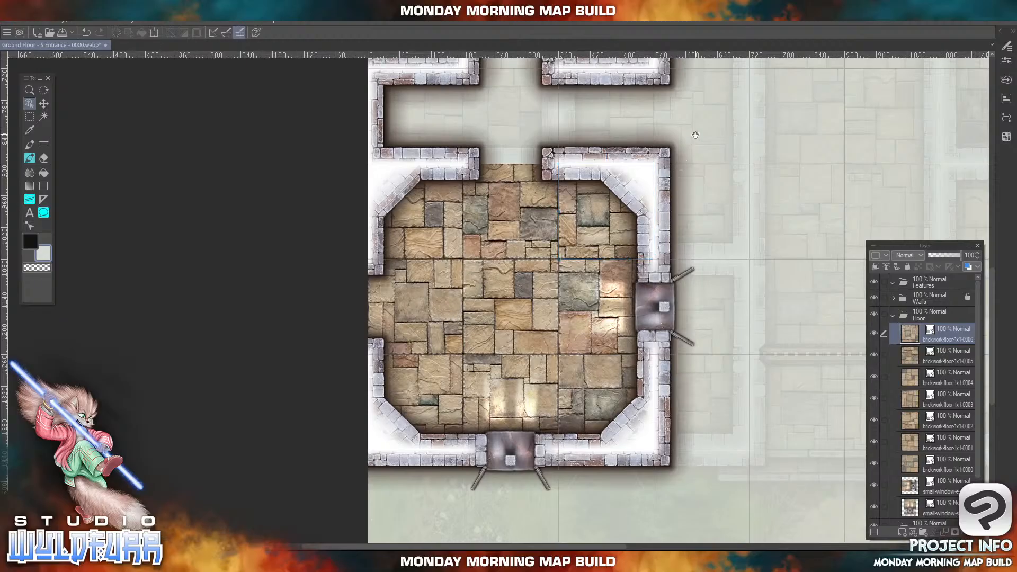
pyautogui.moveTo(695, 135); pyautogui.dragTo(621, 308)
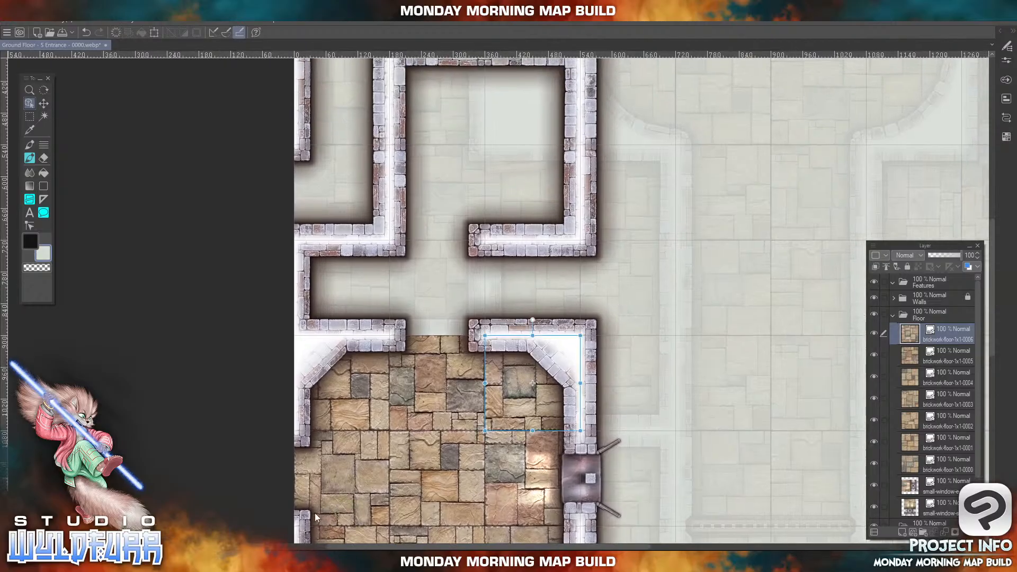
pyautogui.hotkey('alt', 'Tab')
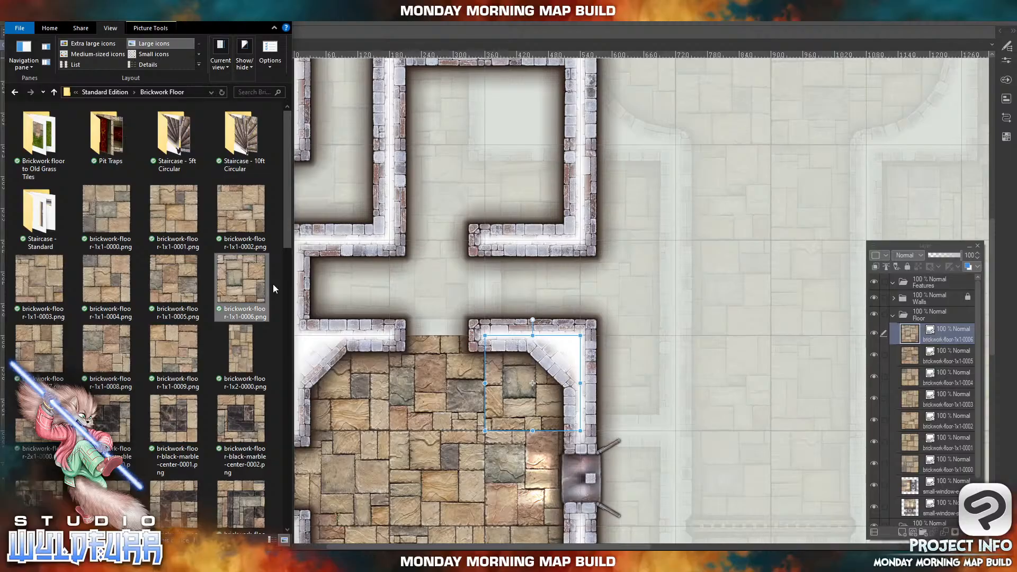
pyautogui.click(43, 352)
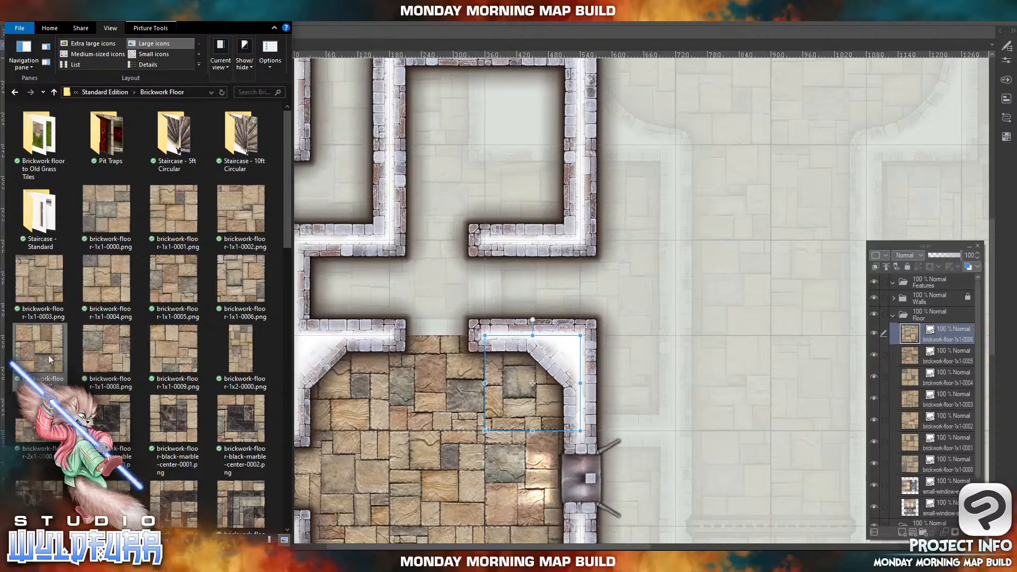
pyautogui.moveTo(43, 348); pyautogui.dragTo(946, 327)
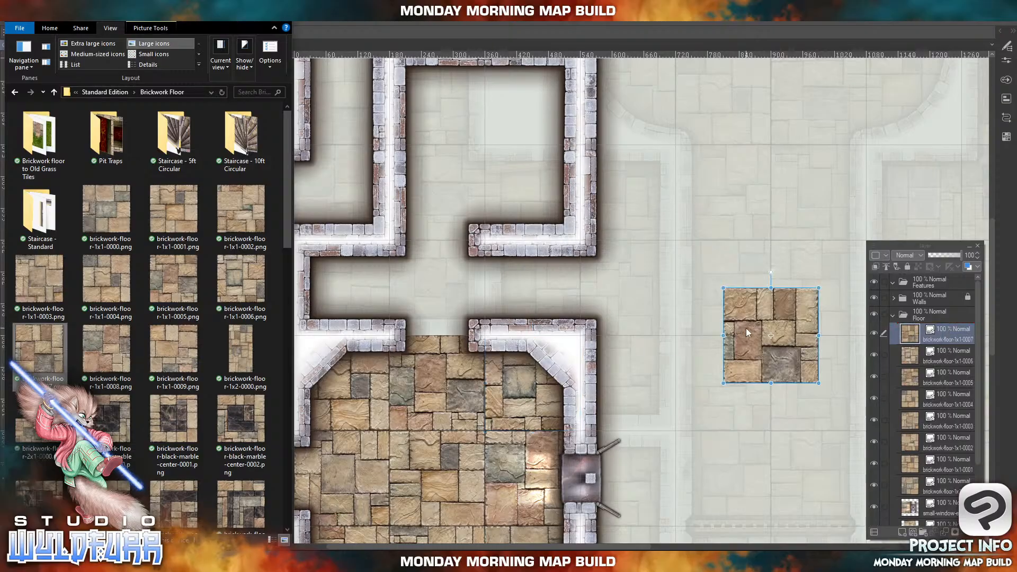
pyautogui.click(746, 331)
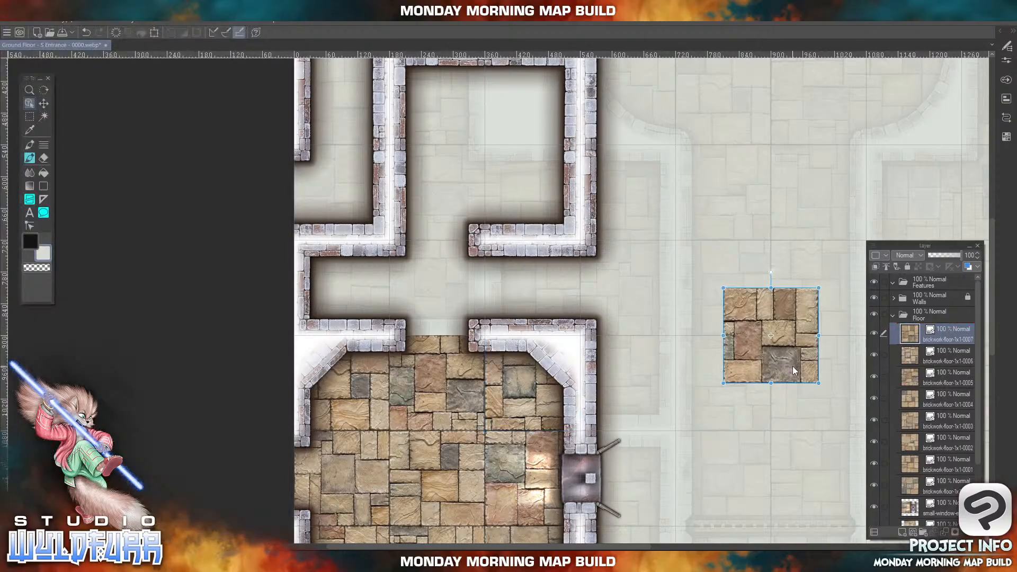
pyautogui.moveTo(786, 364); pyautogui.dragTo(360, 322)
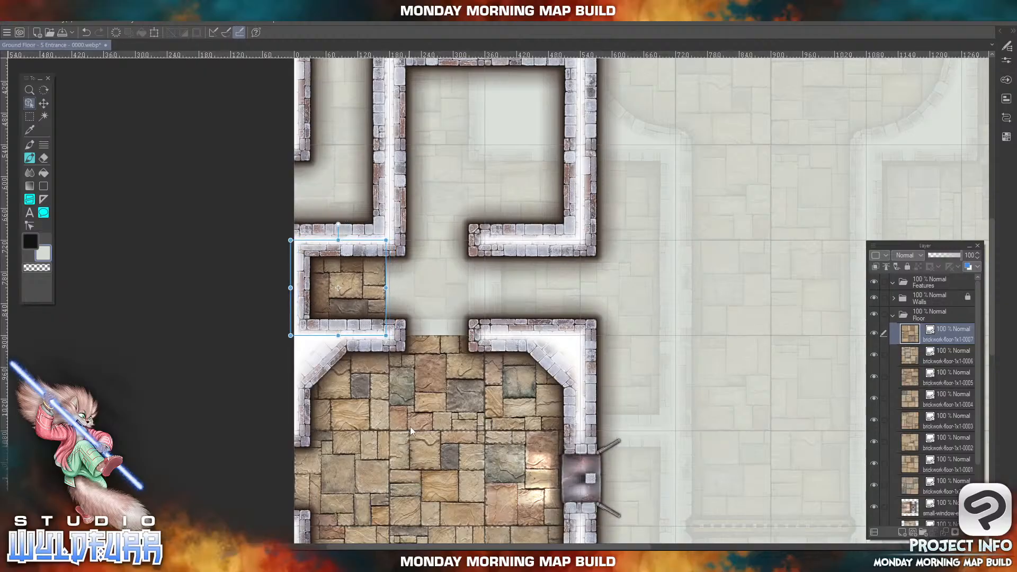
# - Import brickwork-floor-1x1-0008.png, snap it into the corridor junction north of the room, and realign the corridor's west tile to the grid beside it
pyautogui.click(318, 561)
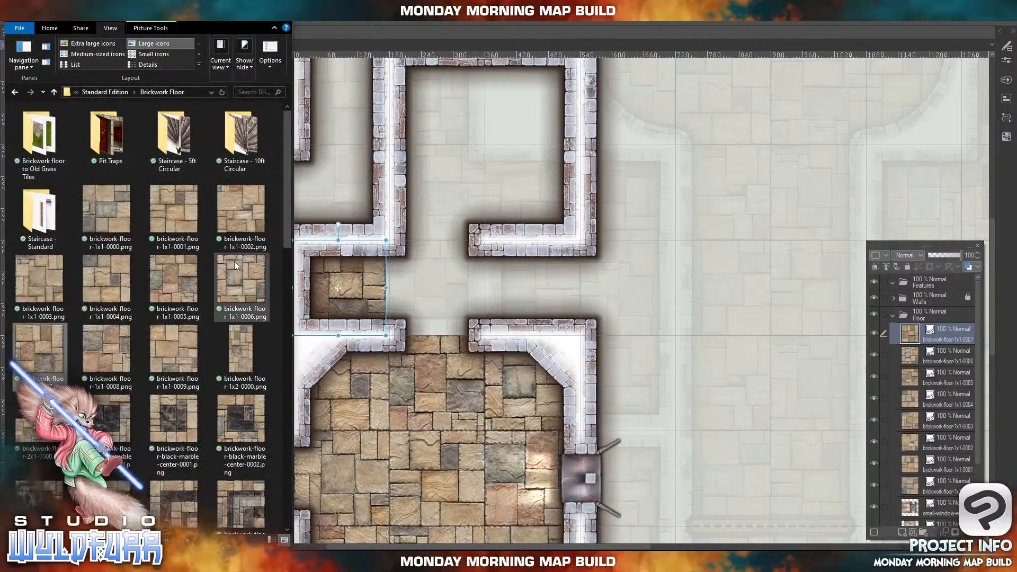
pyautogui.click(102, 346)
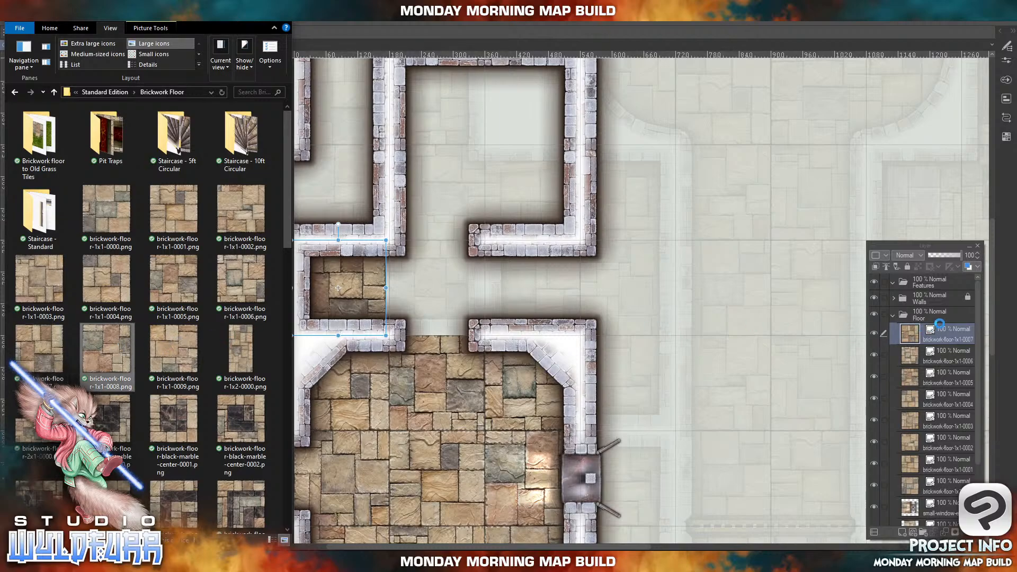
pyautogui.moveTo(955, 326); pyautogui.dragTo(956, 324)
pyautogui.click(780, 344)
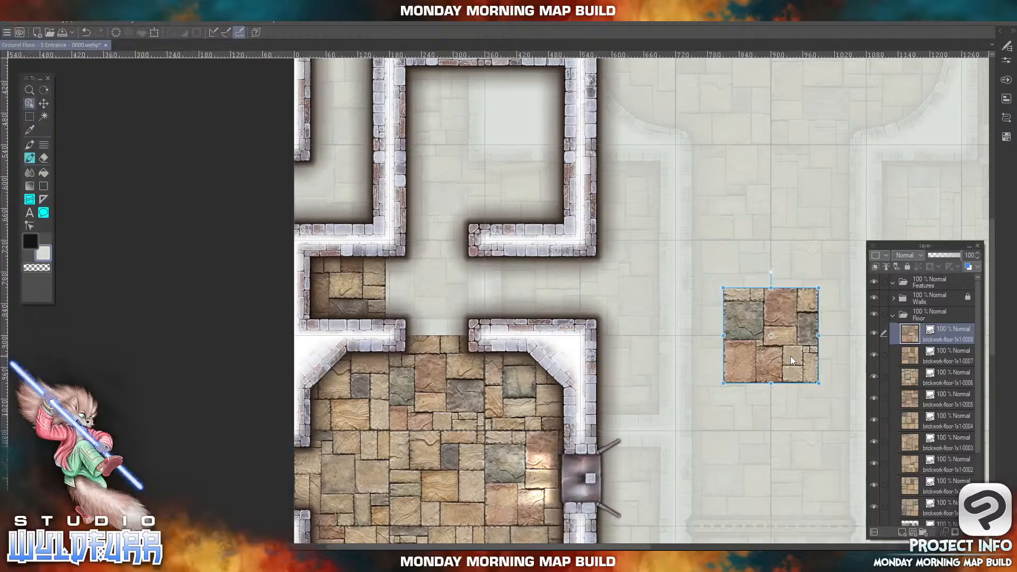
pyautogui.moveTo(790, 359); pyautogui.dragTo(469, 307)
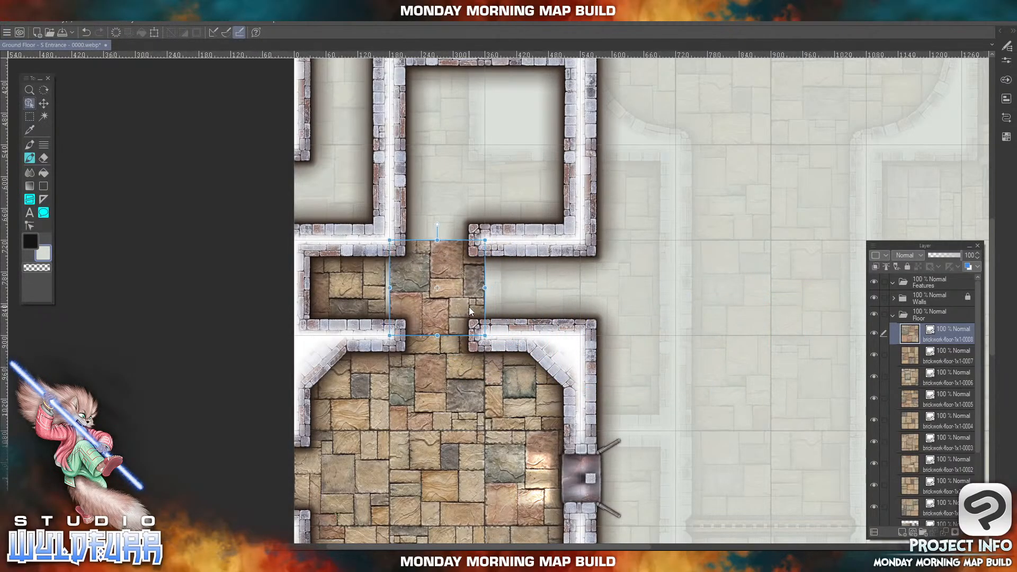
pyautogui.click(333, 272)
pyautogui.moveTo(351, 288); pyautogui.dragTo(362, 292)
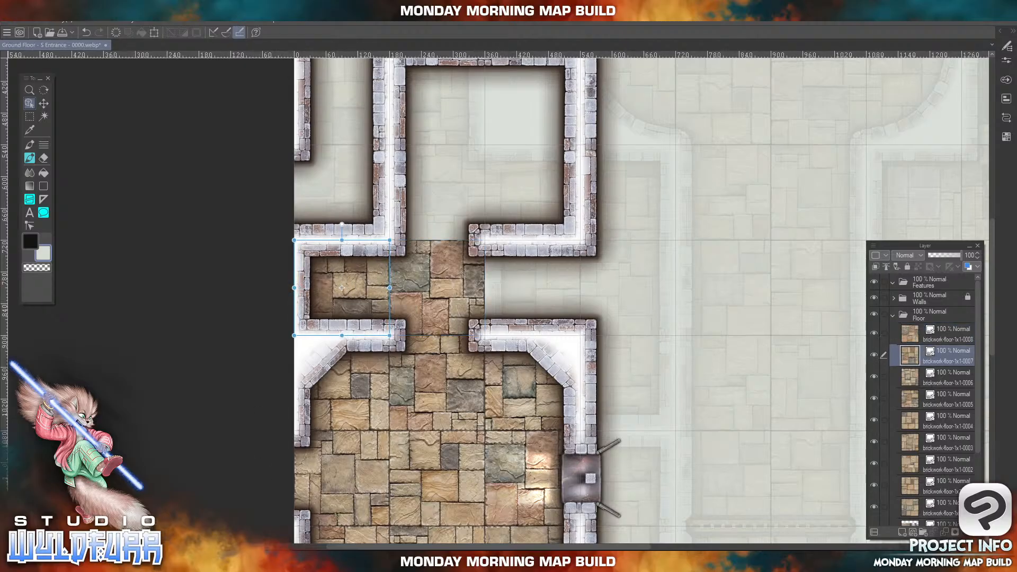
# - Import brickwork-floor-1x1-0009.png as the top Floor layer and snap it into the corridor's east square, beside the junction tile
pyautogui.hotkey('alt', 'Tab')
pyautogui.click(176, 352)
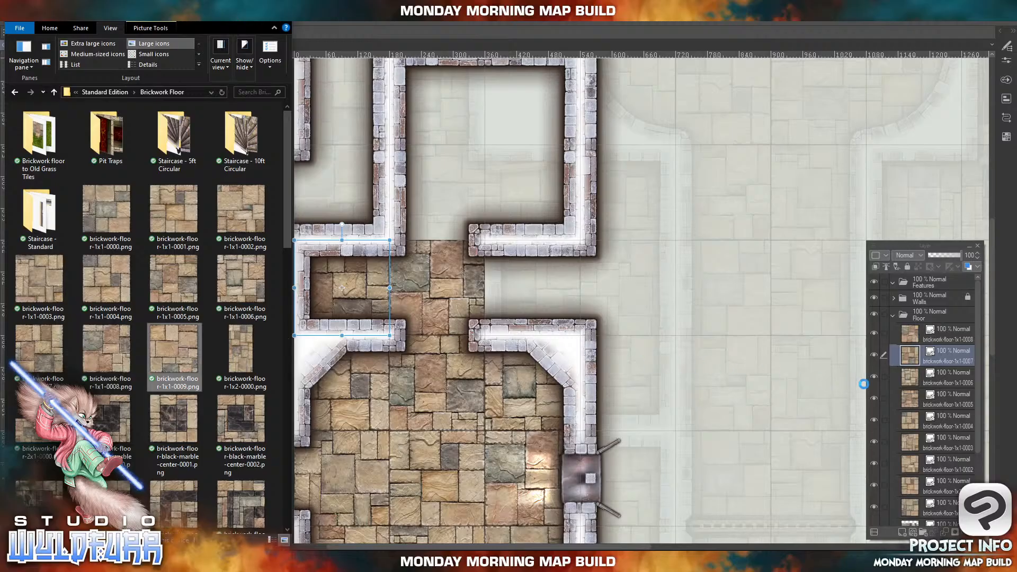
pyautogui.moveTo(949, 328); pyautogui.dragTo(948, 323)
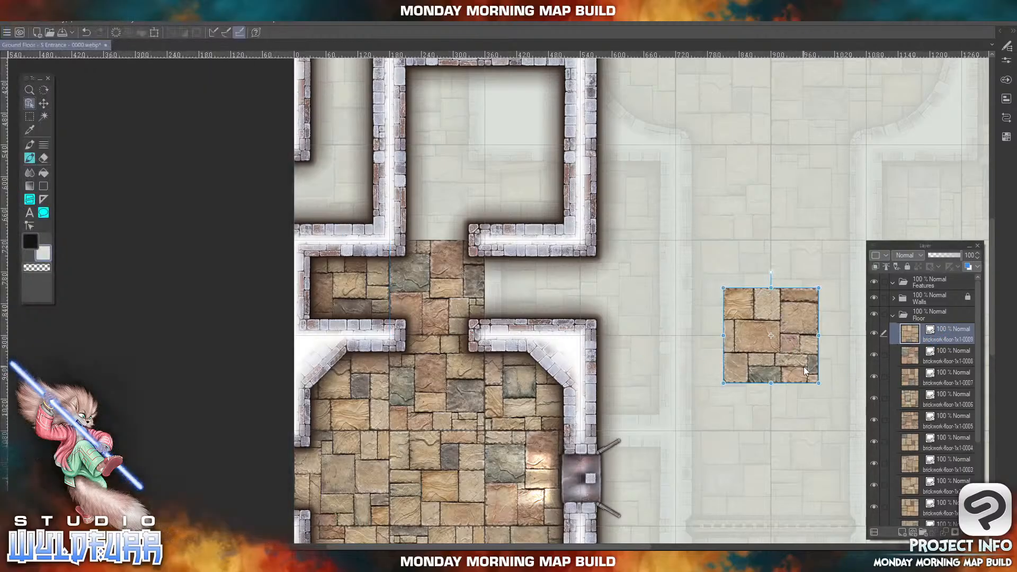
pyautogui.moveTo(803, 366); pyautogui.dragTo(568, 320)
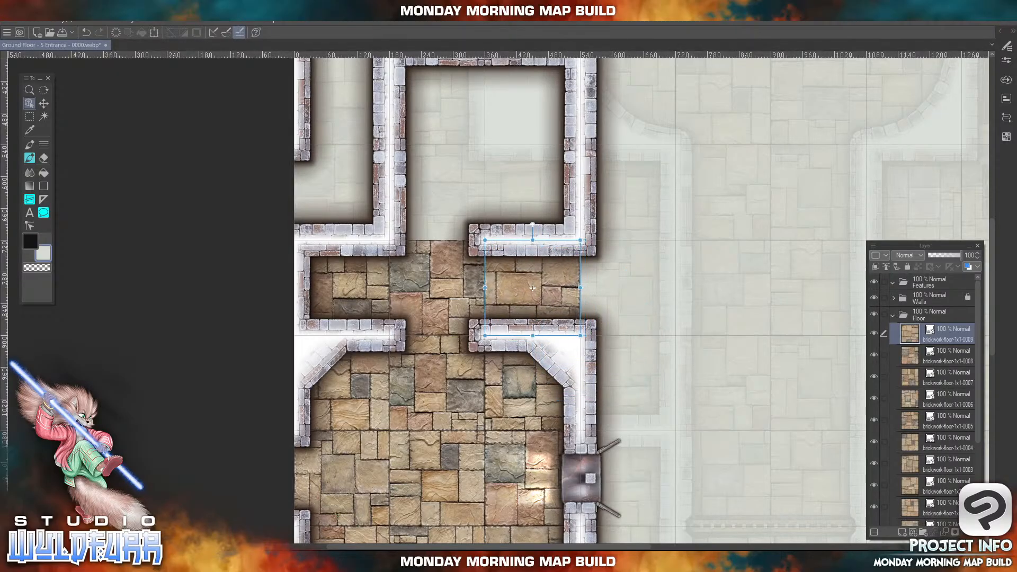
# - Open brickwork-floor-black-marble-feature-corner-es-0000.png from the Brickwork Floor folder as a separate document
pyautogui.click(280, 561)
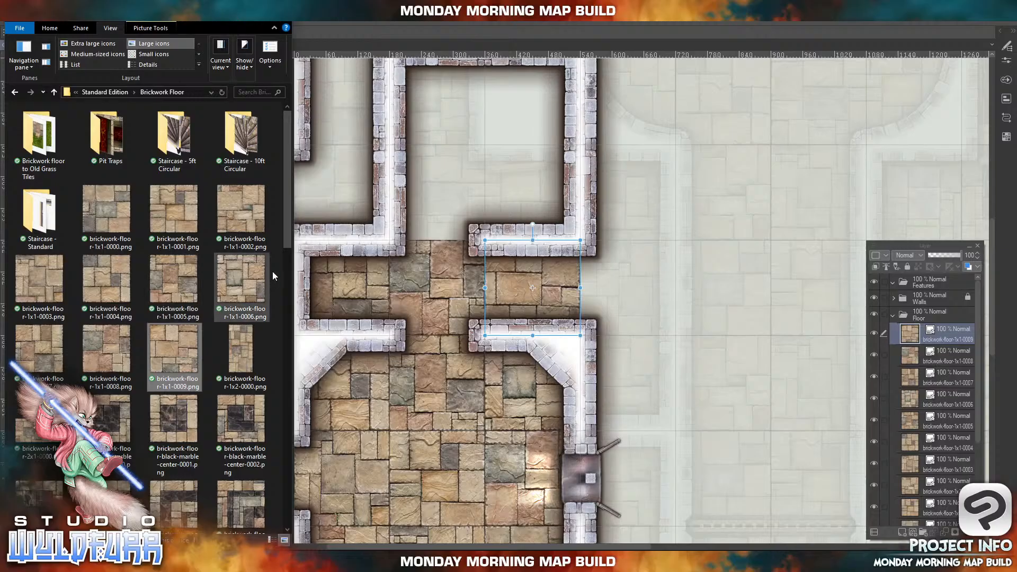
pyautogui.moveTo(288, 241); pyautogui.dragTo(285, 297)
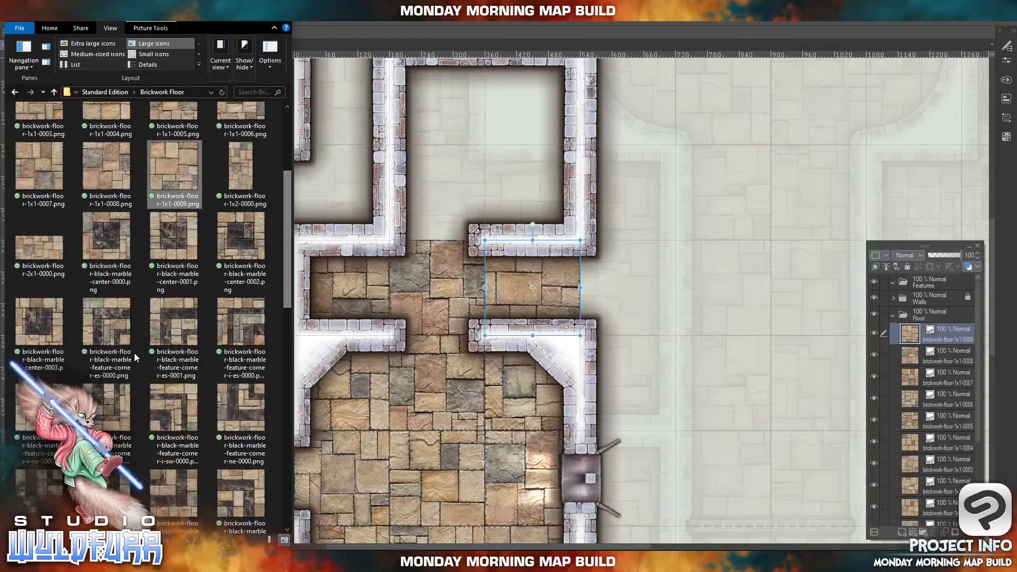
pyautogui.moveTo(103, 320); pyautogui.dragTo(518, 316)
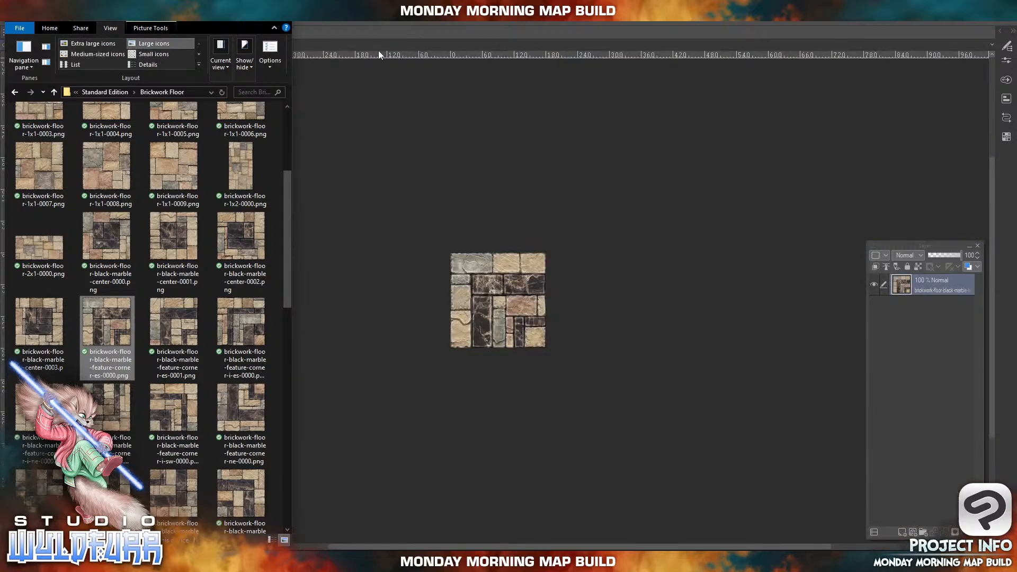
# - Close the separate tile document, import brickwork-floor-black-marble-feature-corner-es-0000.png as the top Floor layer, and snap it into the northwest corner of the room north of the corridor
pyautogui.click(395, 23)
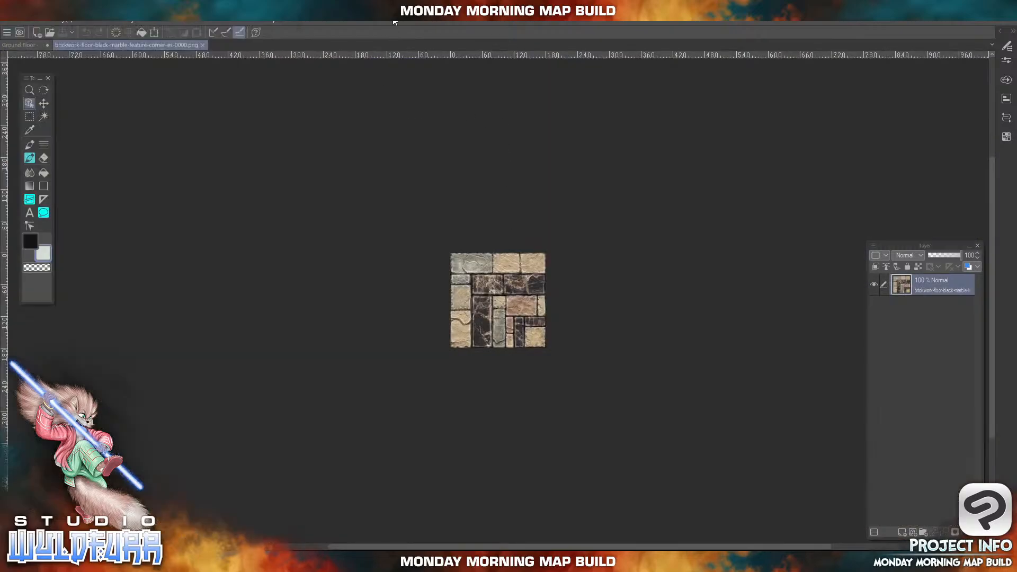
pyautogui.click(203, 45)
pyautogui.hotkey('alt', 'Tab')
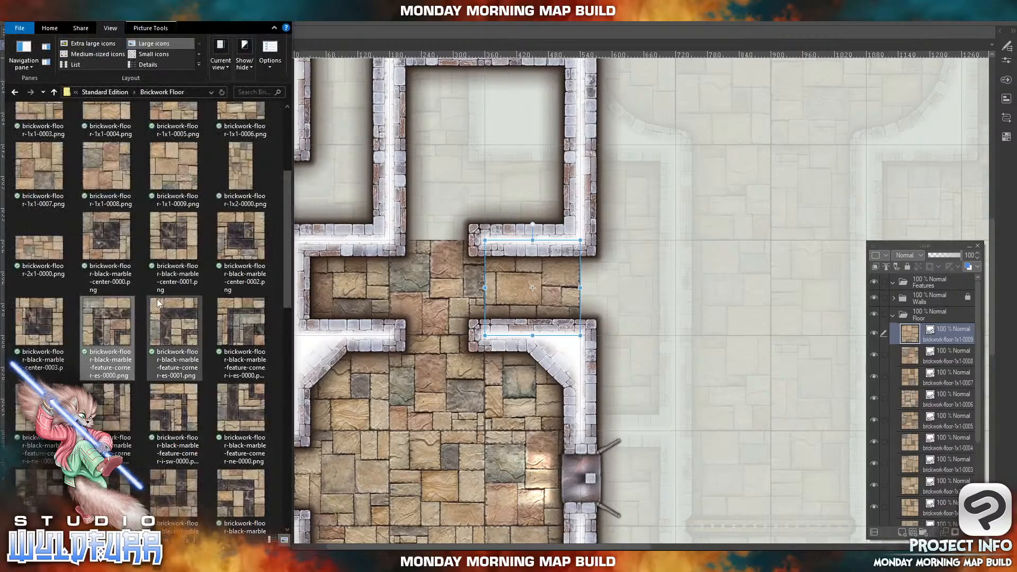
pyautogui.moveTo(108, 323); pyautogui.dragTo(948, 324)
pyautogui.click(755, 339)
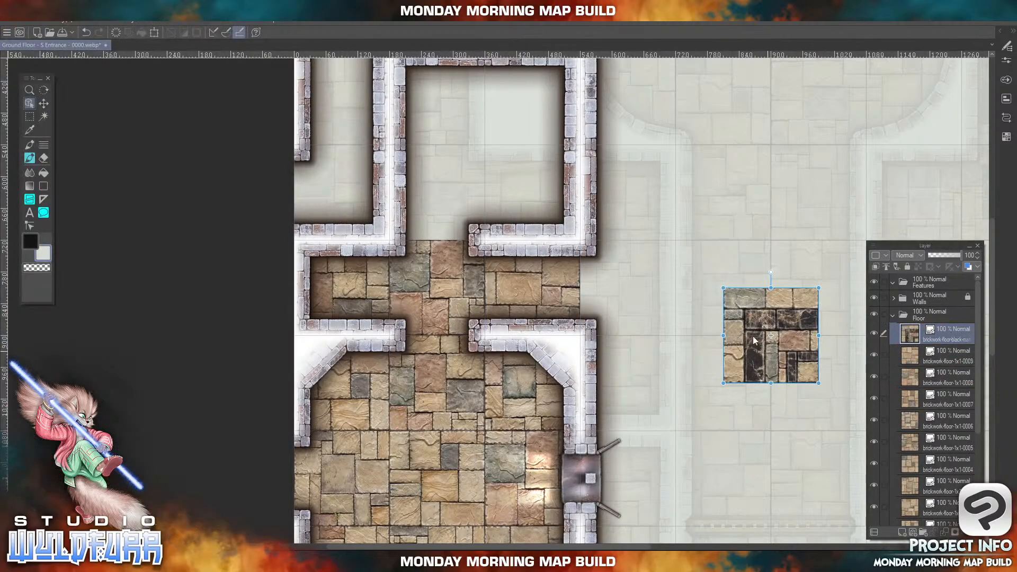
pyautogui.moveTo(755, 356); pyautogui.dragTo(421, 117)
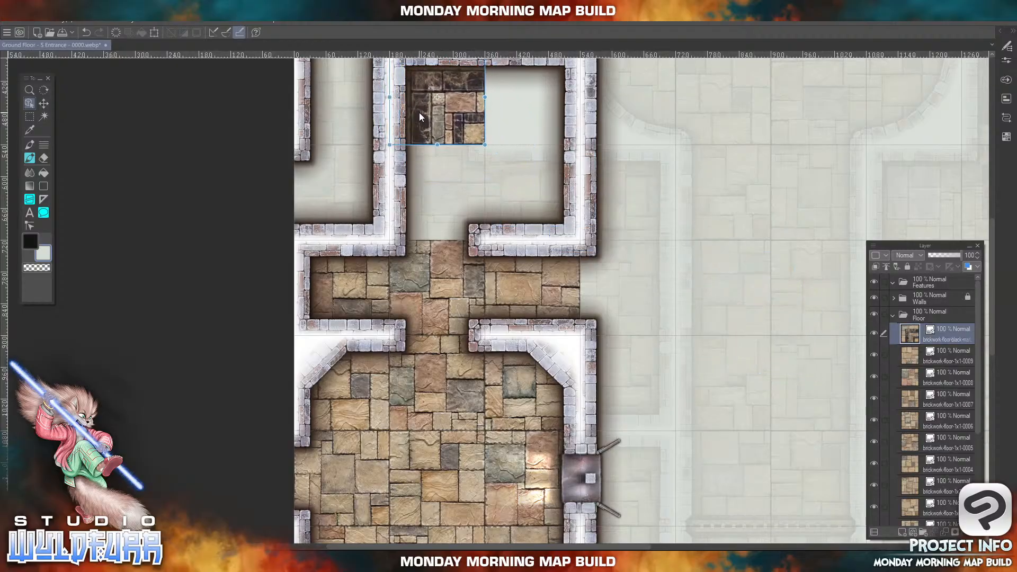
# - Import brickwork-floor-black-marble-feature-corner-ne-0000.png as the top Floor layer and snap it into the same room's southwest corner
pyautogui.click(264, 561)
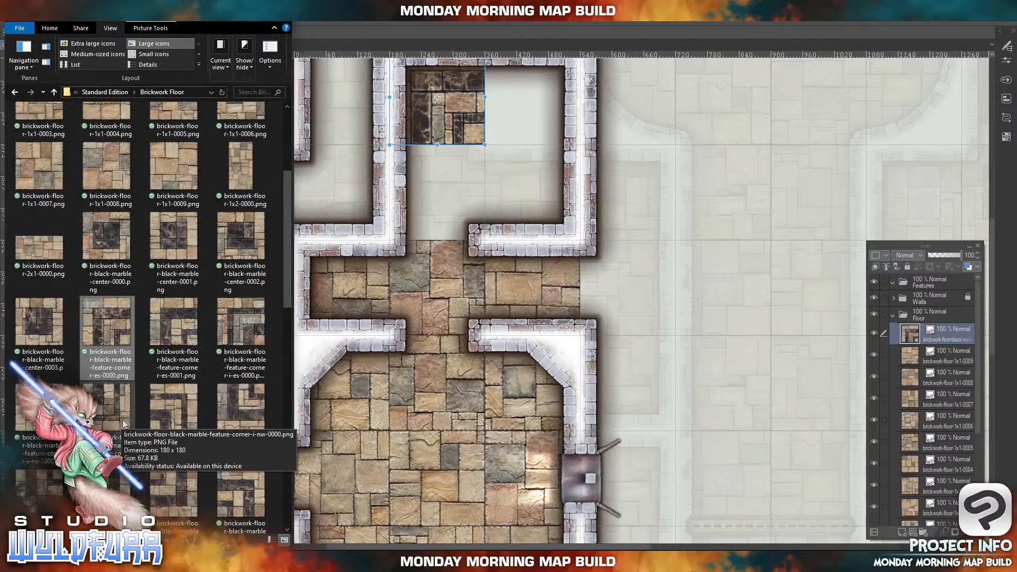
pyautogui.moveTo(231, 422); pyautogui.dragTo(949, 322)
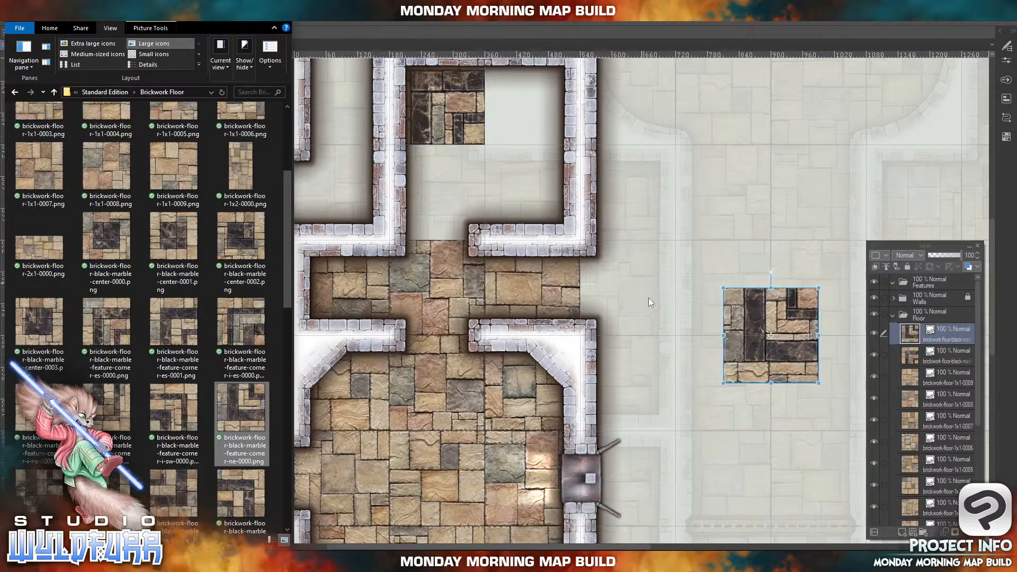
pyautogui.moveTo(751, 351); pyautogui.dragTo(429, 218)
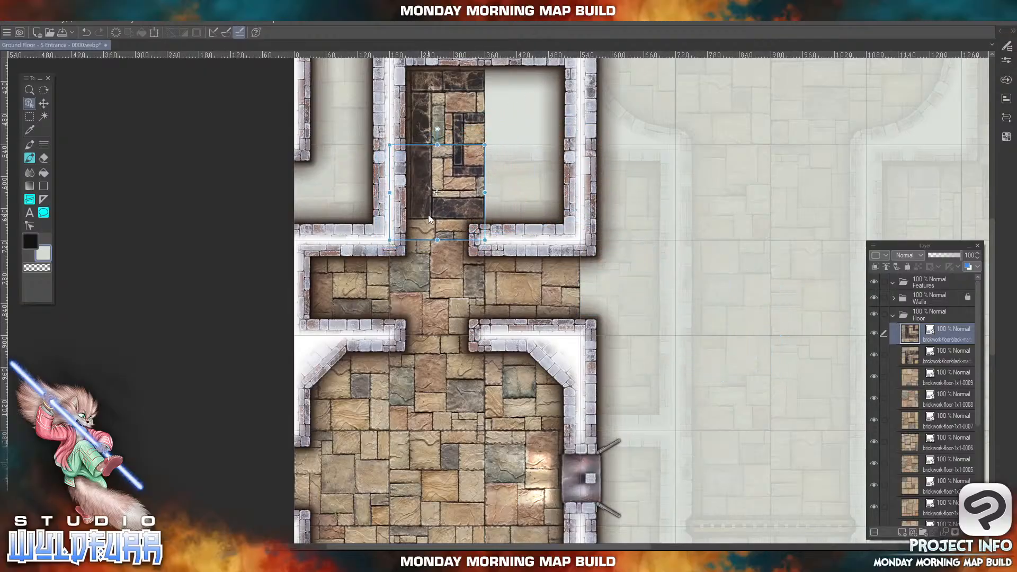
# - Import a black-marble feature-corner tile with its marble bands meeting at the southeast as the top Floor layer
pyautogui.hotkey('alt', 'Tab')
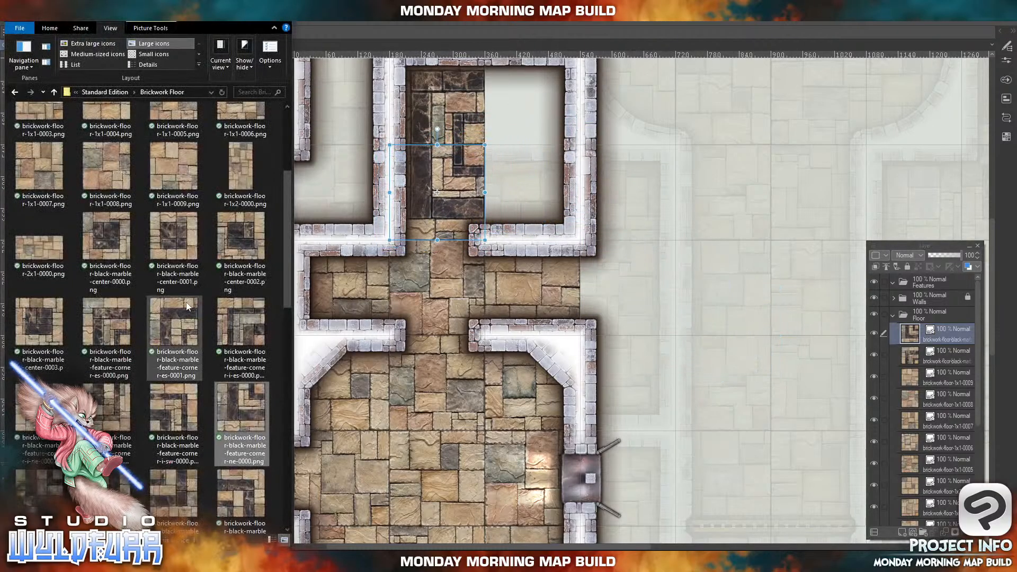
pyautogui.moveTo(171, 504)
pyautogui.mouseDown()
pyautogui.moveTo(772, 390)
pyautogui.moveTo(812, 263)
pyautogui.moveTo(851, 366)
pyautogui.moveTo(953, 328)
pyautogui.mouseUp()
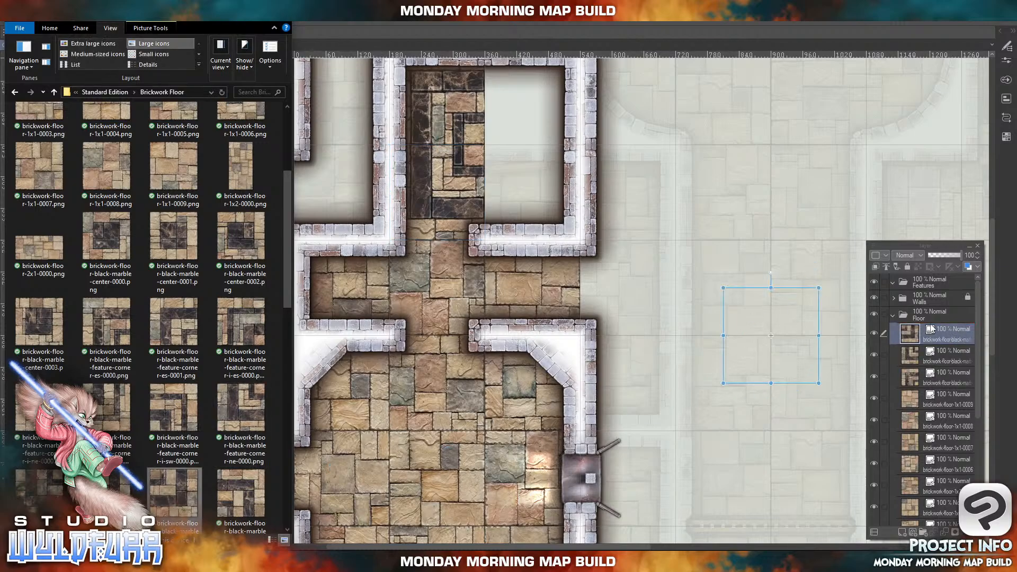
pyautogui.click(798, 362)
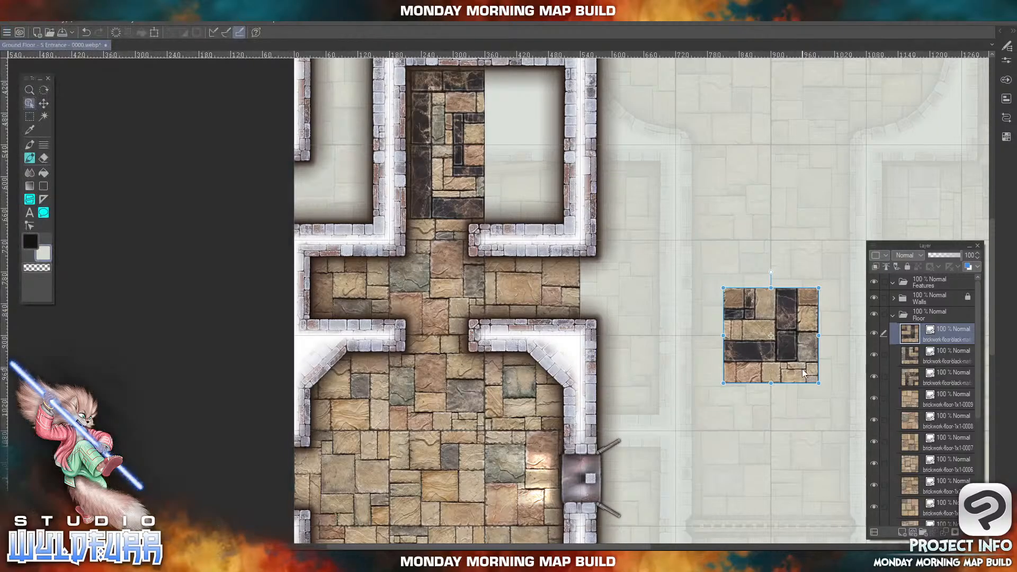
# - Fit the imported marble corner tile into the square room's southeast quarter and place brickwork-floor-black-marble-feature-corner-sw-0000.png in its northeast quarter
pyautogui.moveTo(799, 370); pyautogui.dragTo(565, 234)
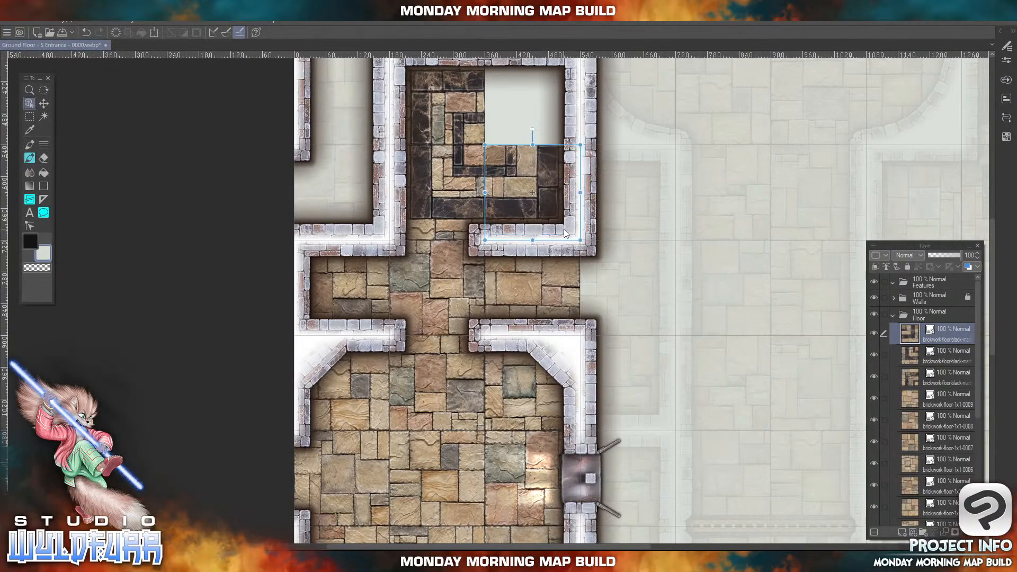
pyautogui.hotkey('alt', 'Tab')
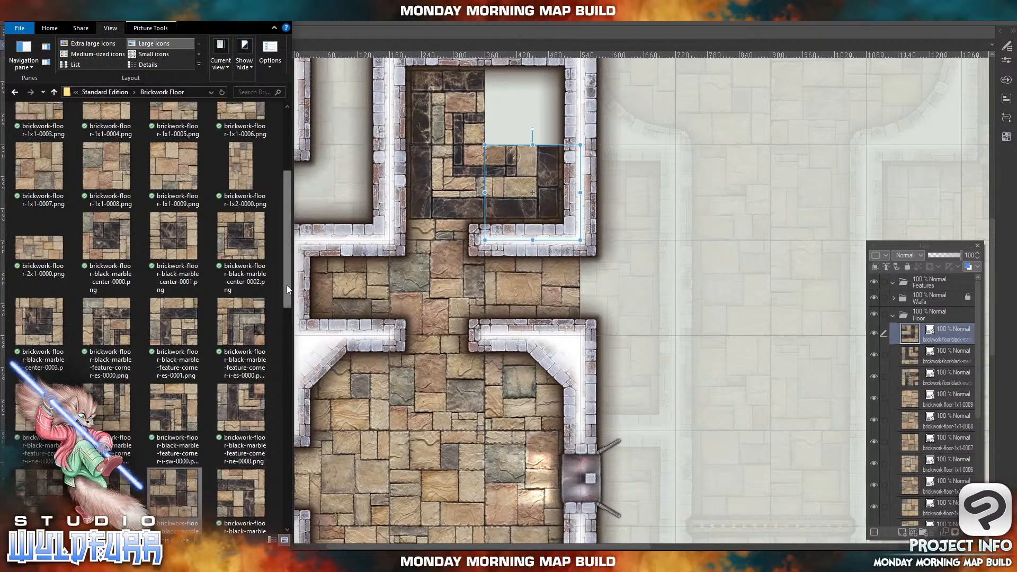
pyautogui.moveTo(287, 285); pyautogui.dragTo(285, 341)
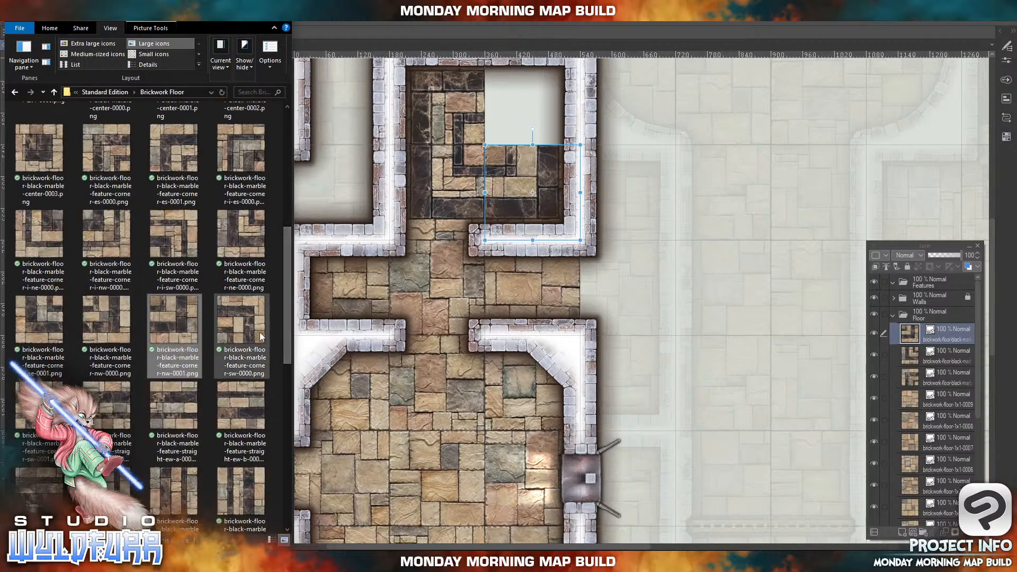
pyautogui.click(242, 314)
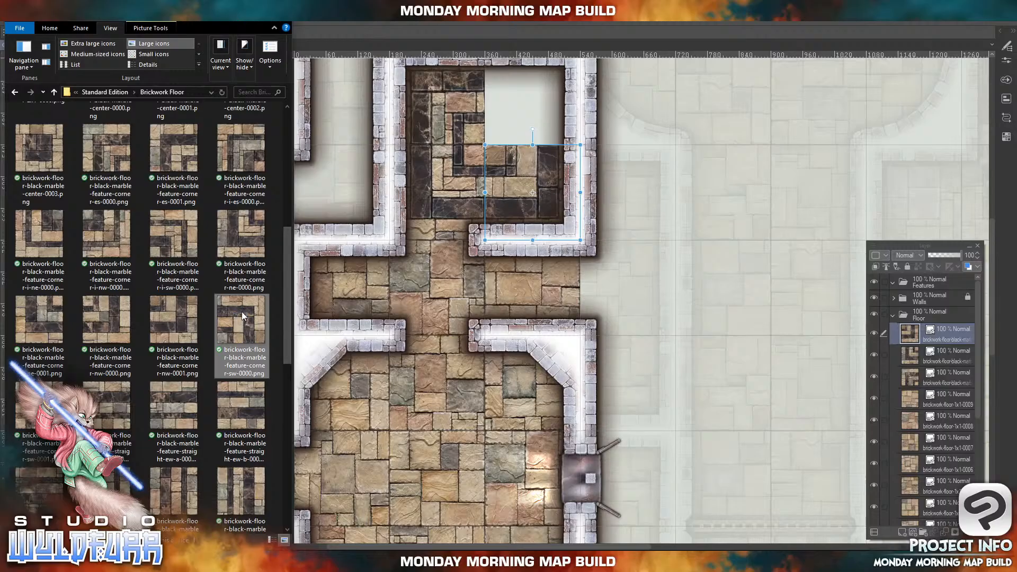
pyautogui.moveTo(242, 317); pyautogui.dragTo(947, 332)
pyautogui.click(802, 354)
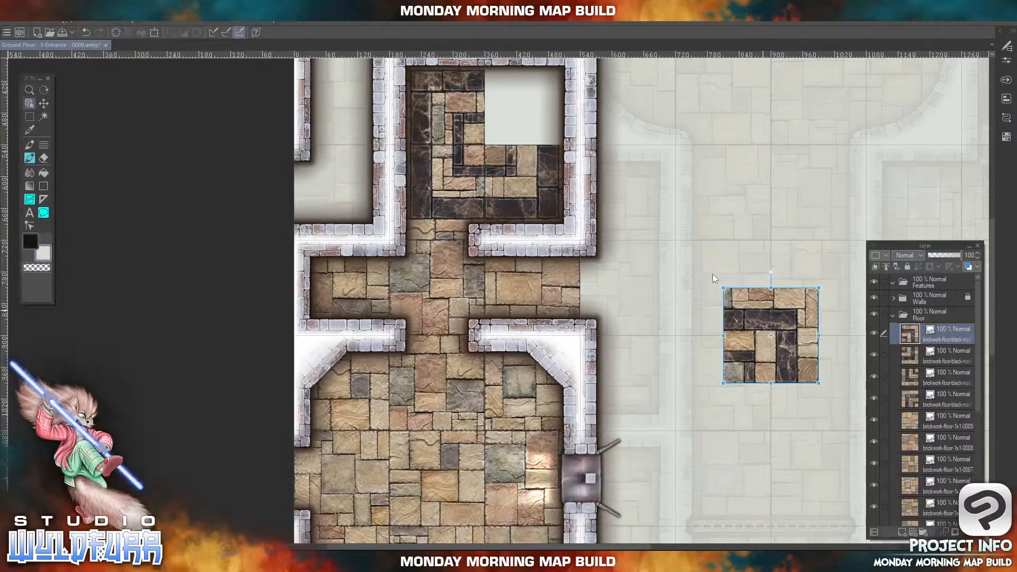
pyautogui.moveTo(785, 354); pyautogui.dragTo(549, 112)
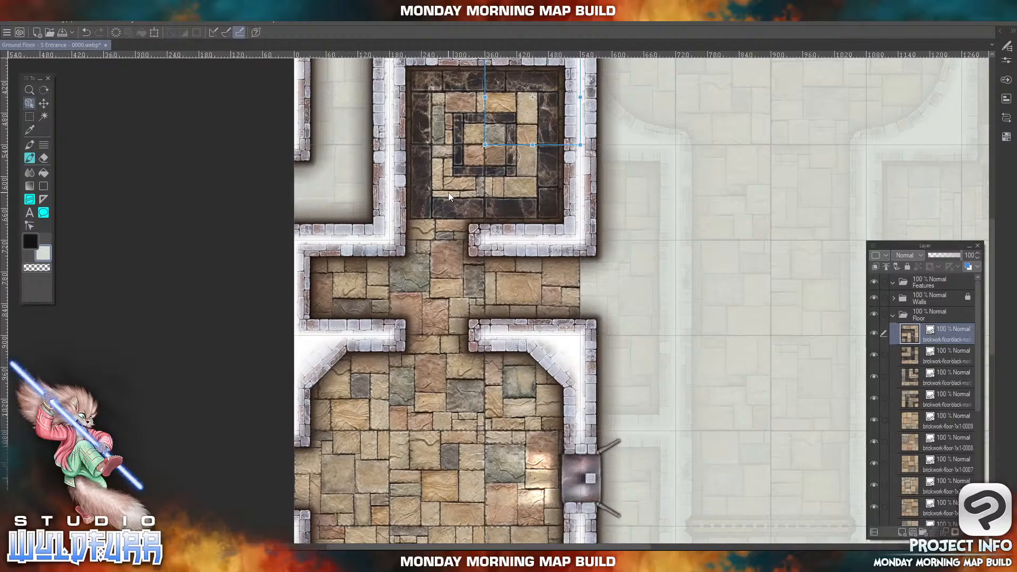
# - Import brickwork-floor-1x1-0000.png into the Floor folder and place it at the bottom corner of the corridor west of the marble room
pyautogui.press('space')
pyautogui.moveTo(472, 161); pyautogui.dragTo(547, 326)
pyautogui.hotkey('alt', 'Tab')
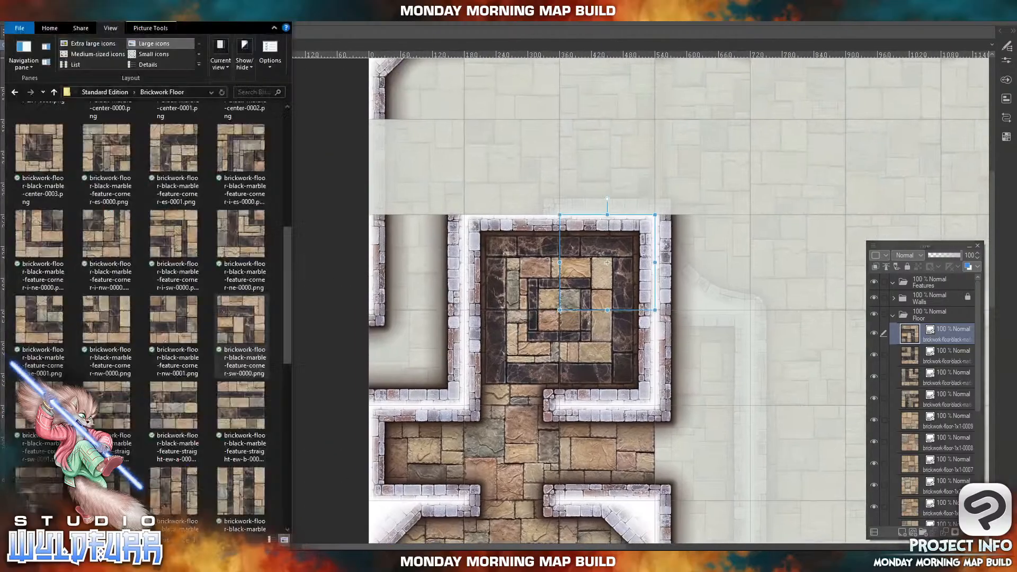
pyautogui.click(116, 94)
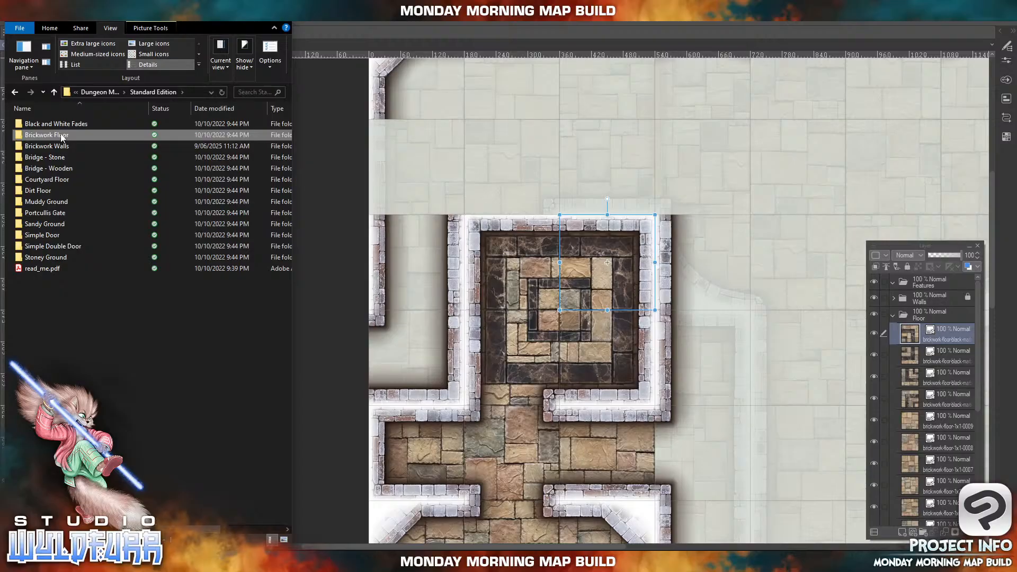
pyautogui.doubleClick(62, 135)
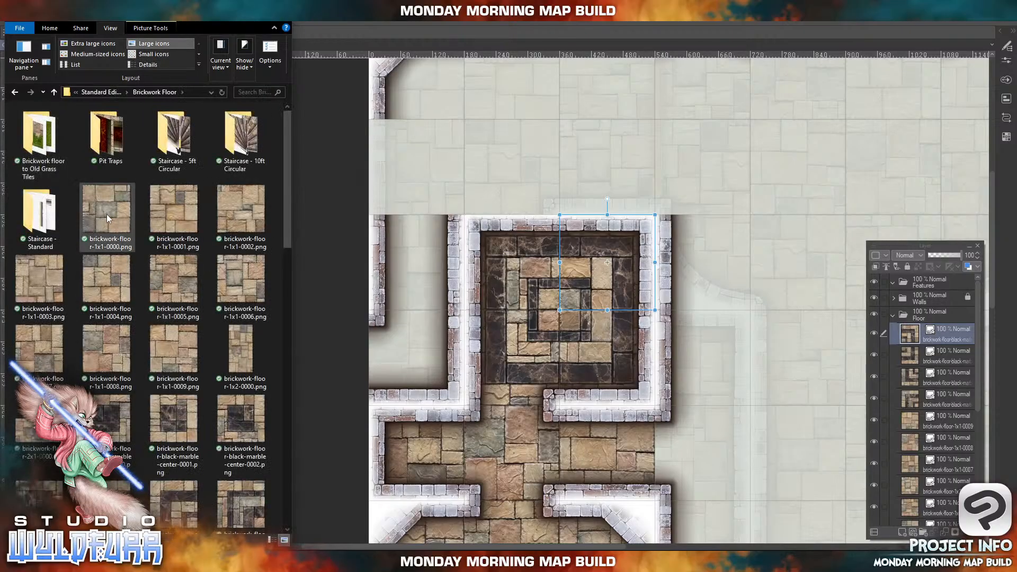
pyautogui.moveTo(106, 214); pyautogui.dragTo(954, 331)
pyautogui.click(825, 490)
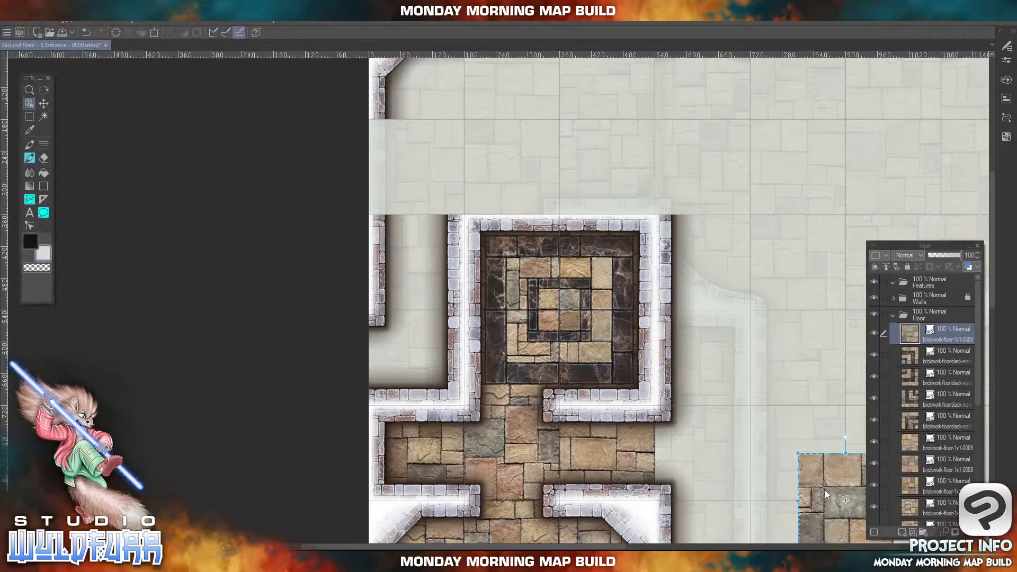
pyautogui.moveTo(824, 492); pyautogui.dragTo(402, 363)
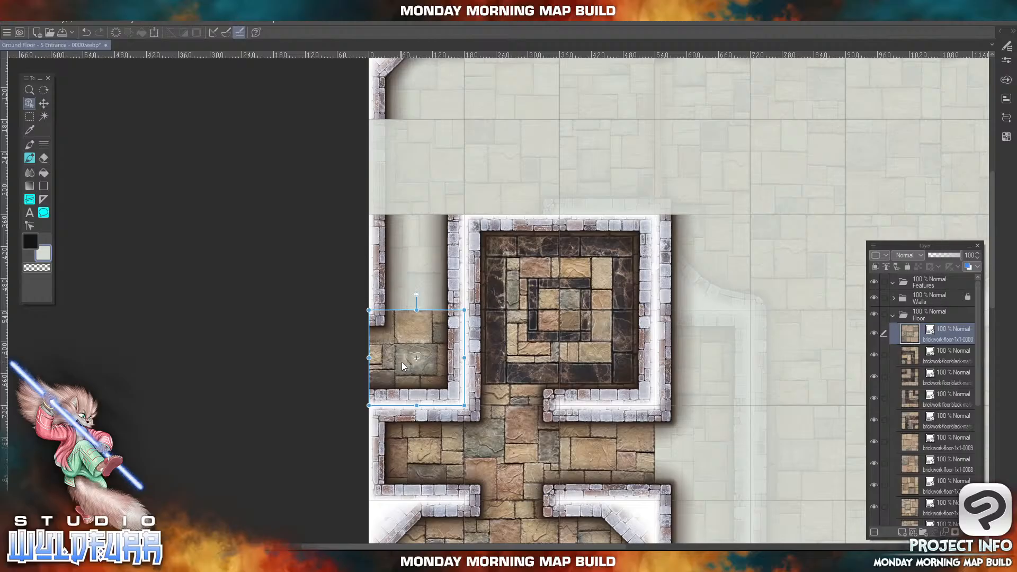
# - Add brickwork-floor-1x1-0002.png to the Floor folder and fit it directly above the last tile in the west corridor
pyautogui.click(307, 561)
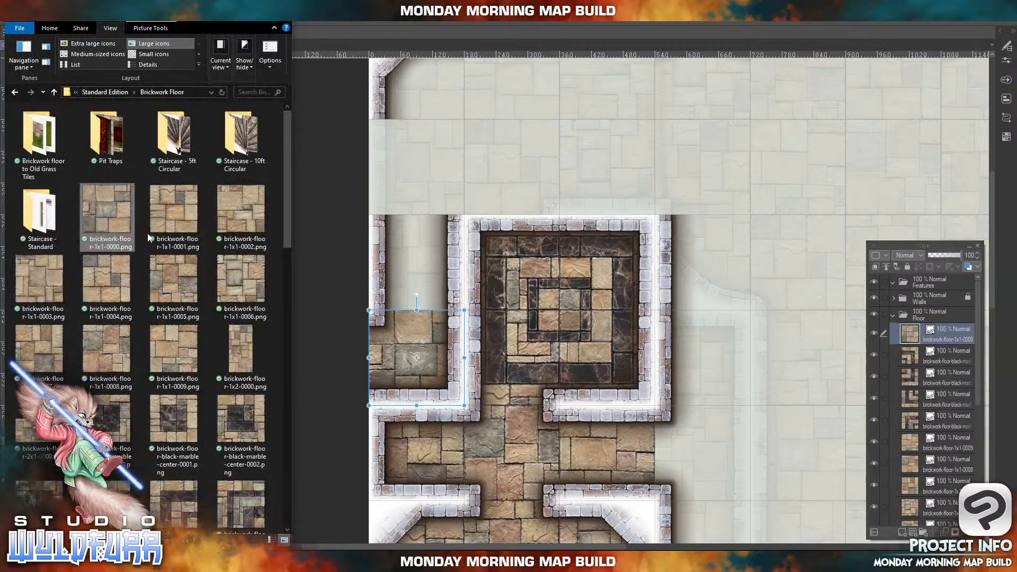
pyautogui.click(243, 215)
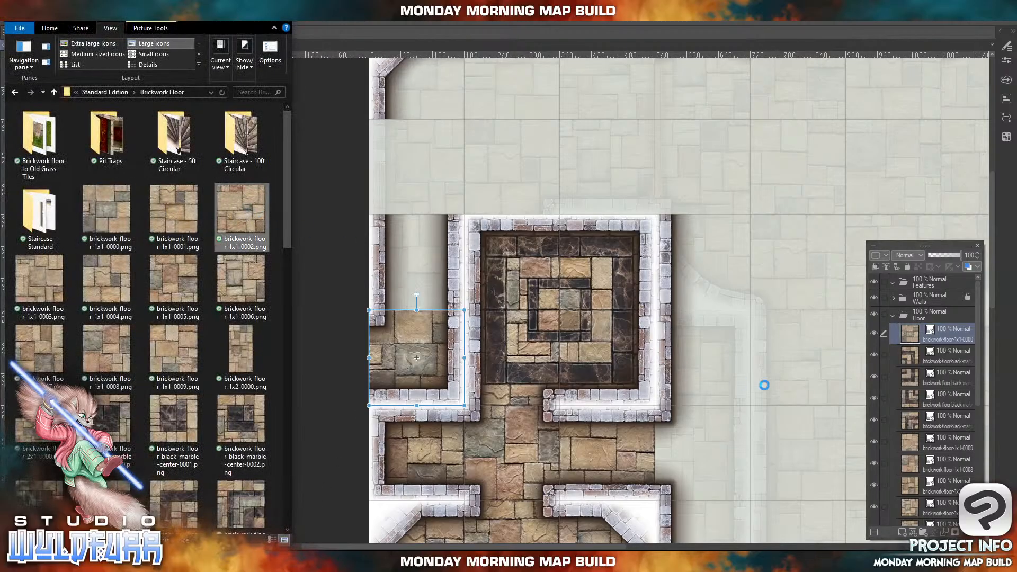
pyautogui.moveTo(938, 330); pyautogui.dragTo(939, 330)
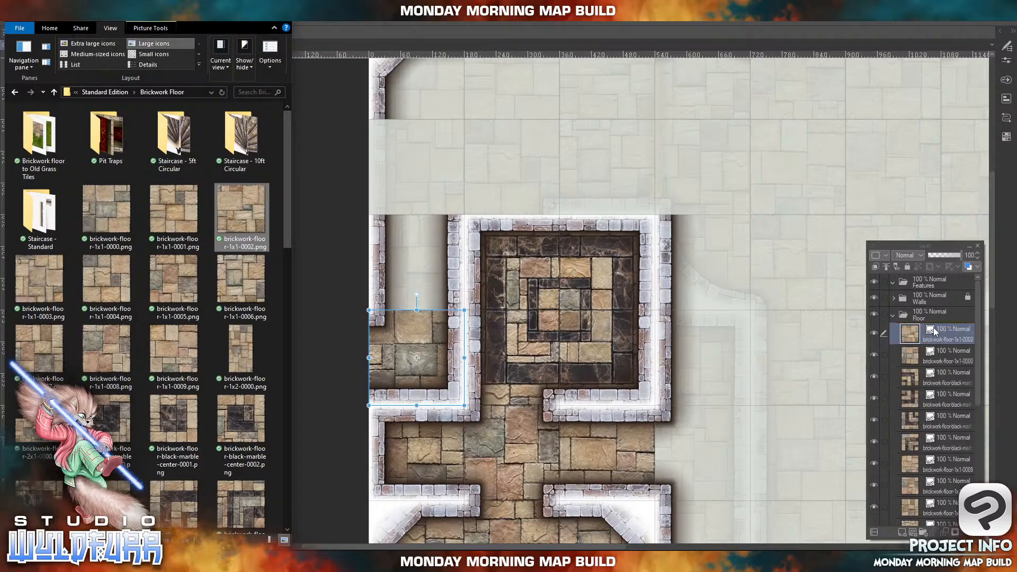
pyautogui.click(832, 492)
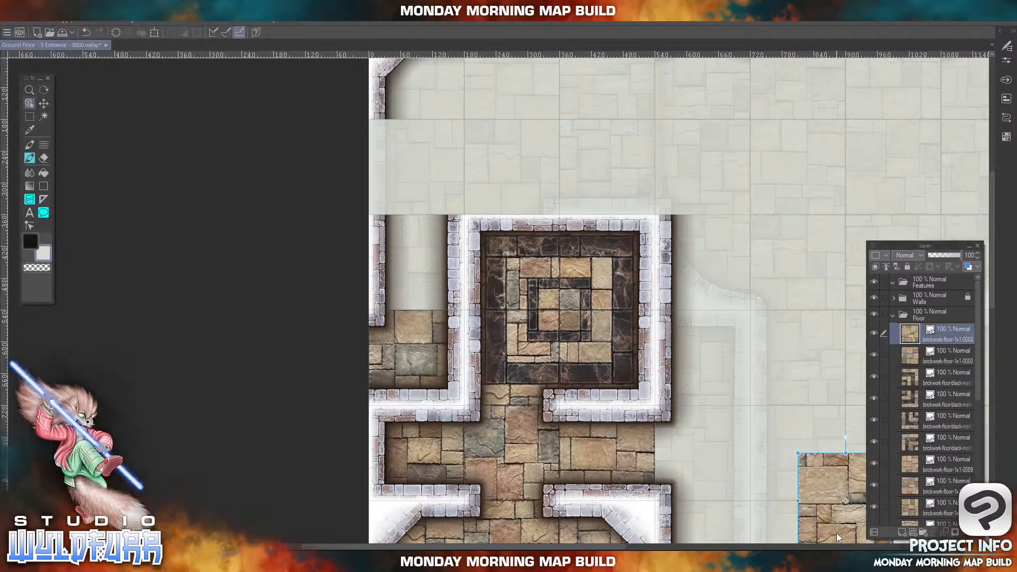
pyautogui.moveTo(837, 532); pyautogui.dragTo(408, 302)
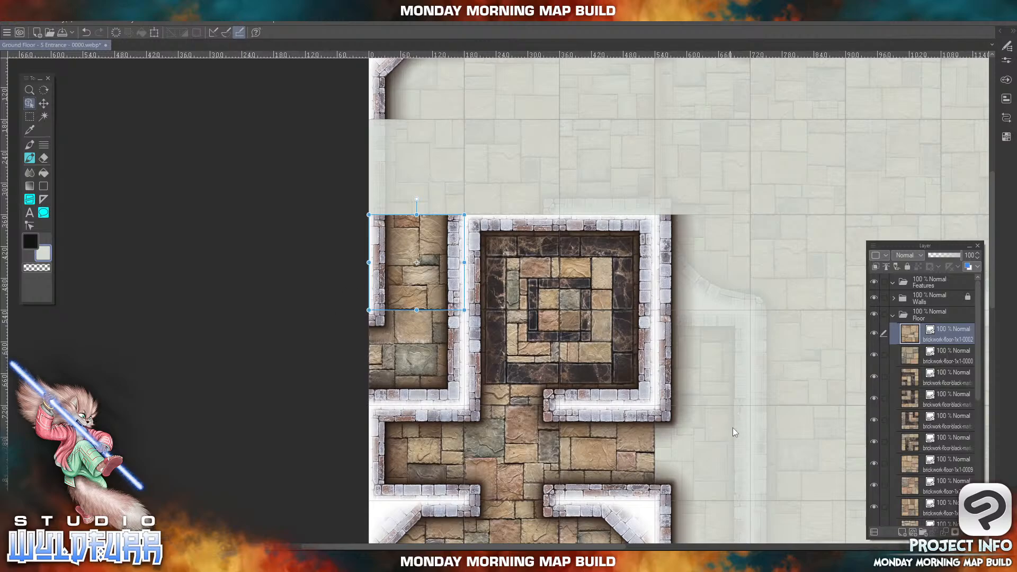
# - Import brickwork-staircase-e-0000.png from the Staircase - Standard folder and place it at the east opening of the corridor below the marble room
pyautogui.moveTo(662, 439); pyautogui.dragTo(520, 276)
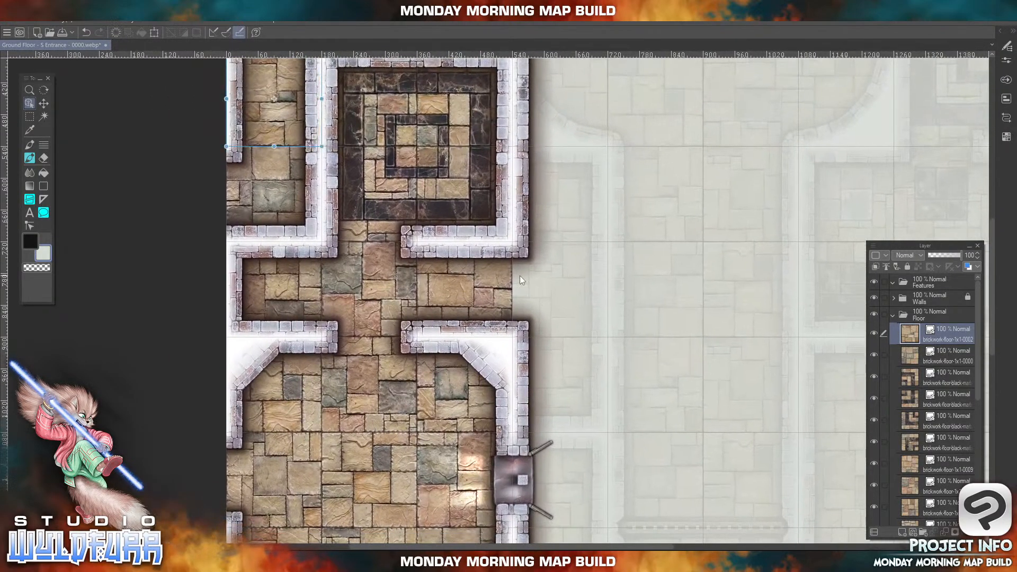
pyautogui.hotkey('alt', 'Tab')
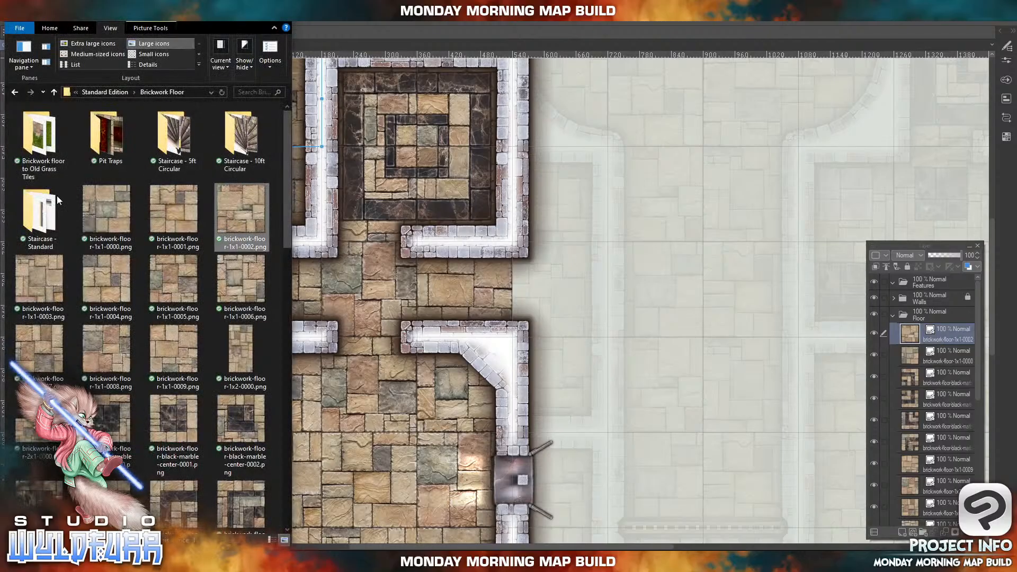
pyautogui.click(38, 216)
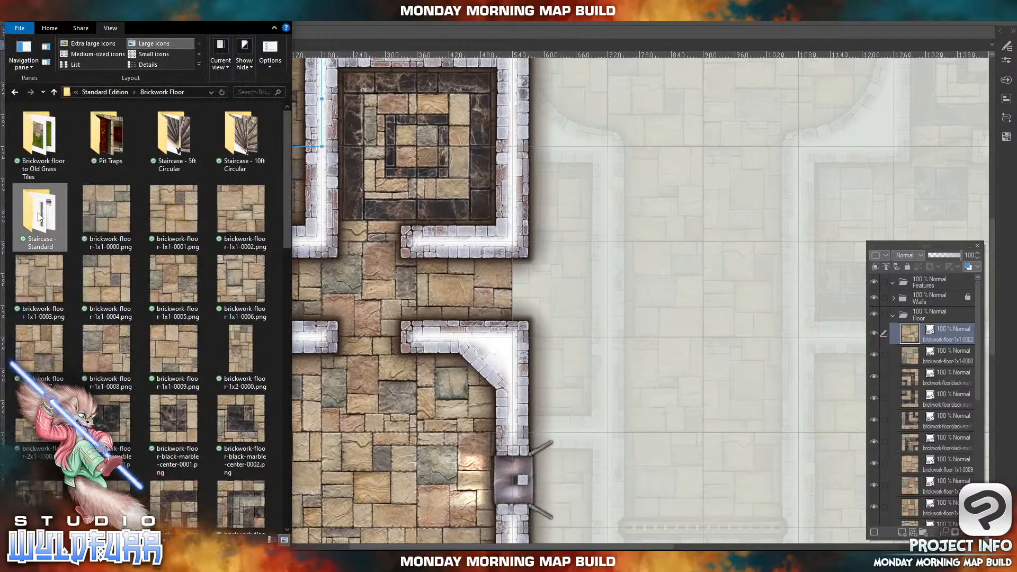
pyautogui.doubleClick(38, 216)
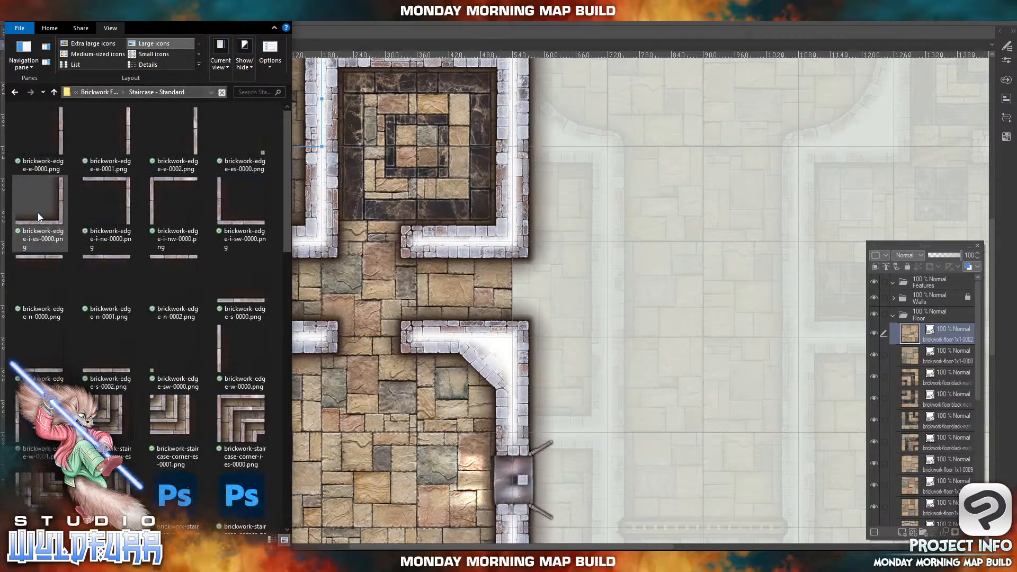
pyautogui.scroll(-15, 150, 351)
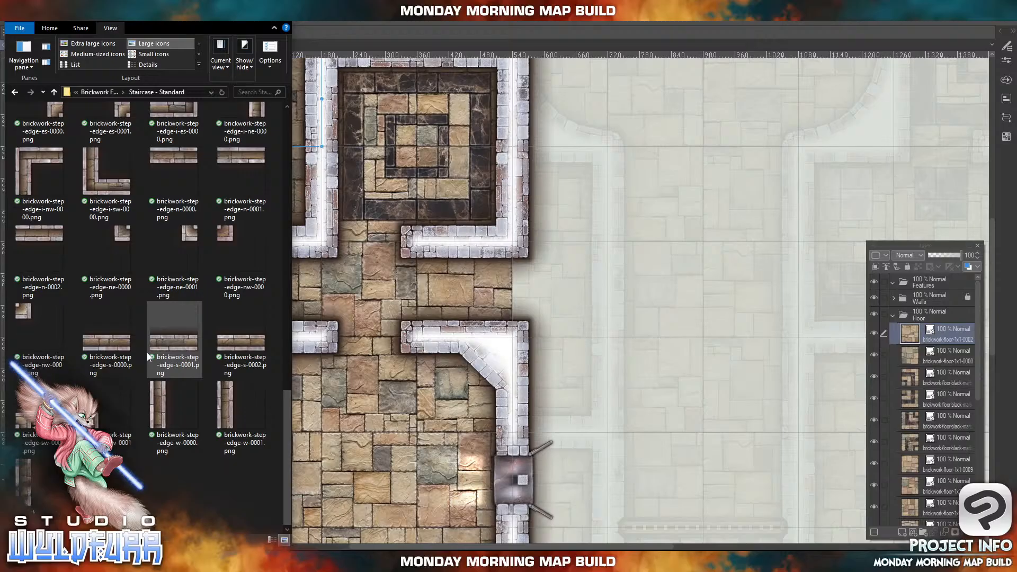
pyautogui.scroll(3, 147, 351)
pyautogui.scroll(4, 147, 352)
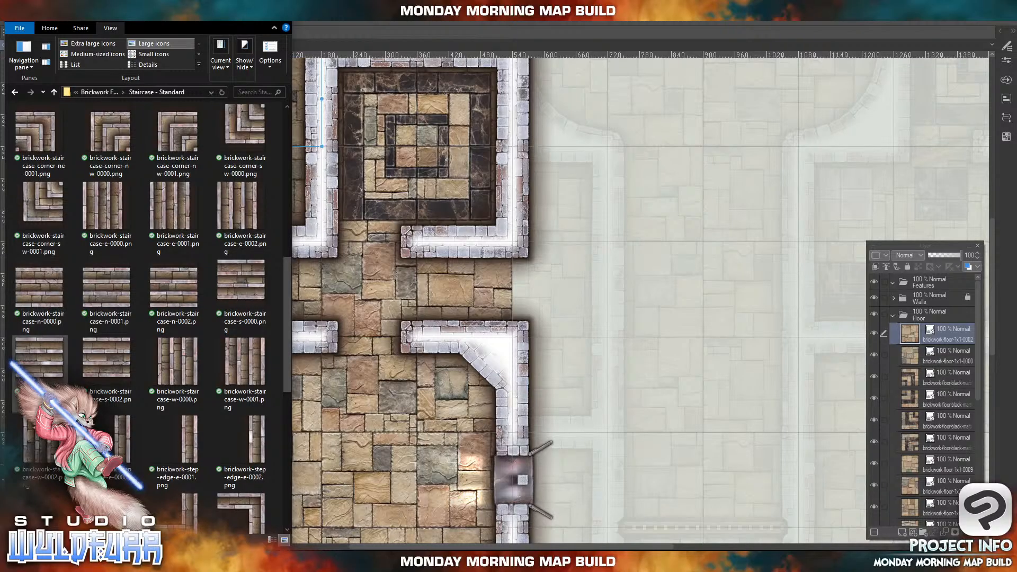
pyautogui.moveTo(99, 208); pyautogui.dragTo(686, 330)
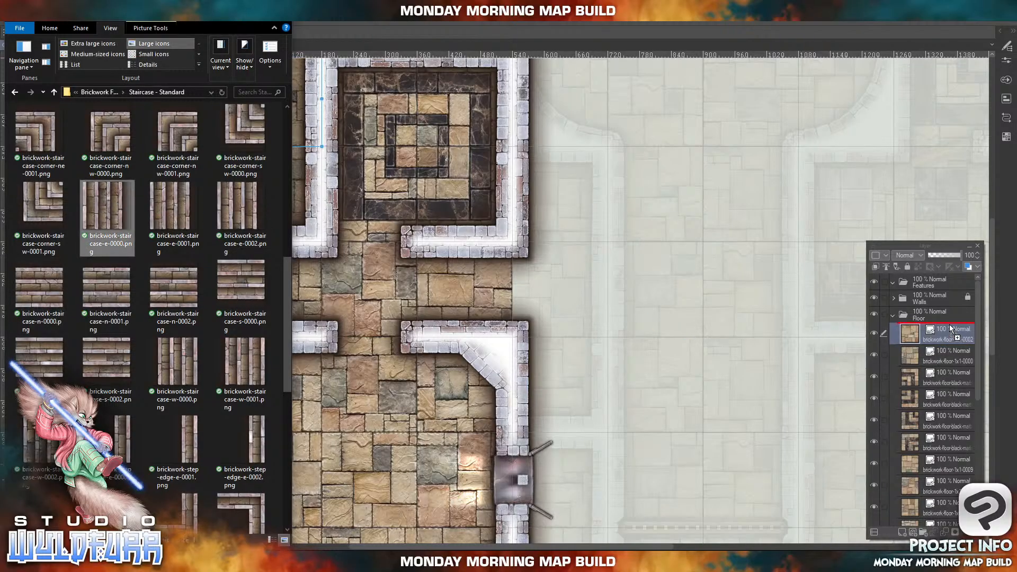
pyautogui.click(677, 334)
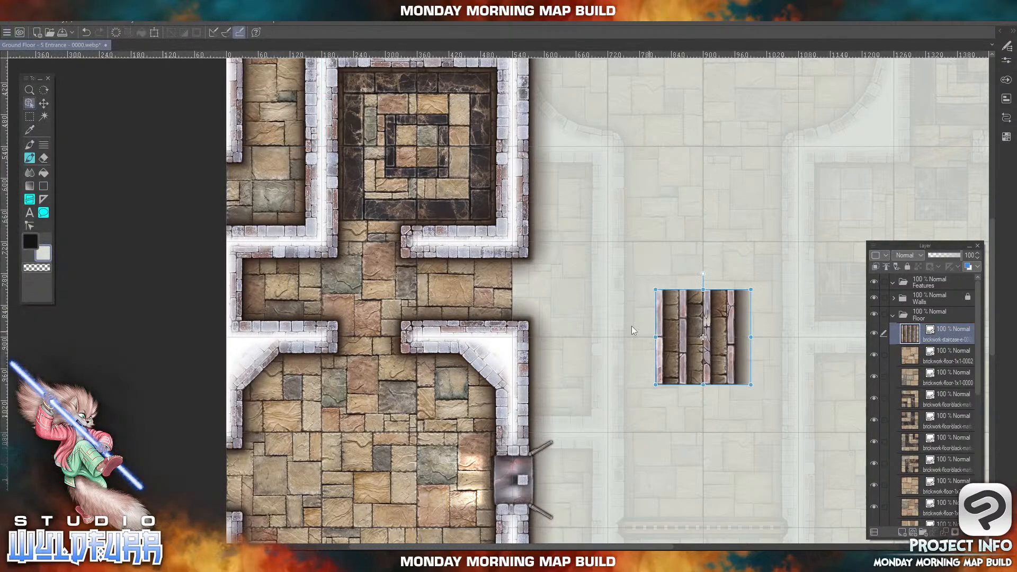
pyautogui.moveTo(679, 340); pyautogui.dragTo(539, 294)
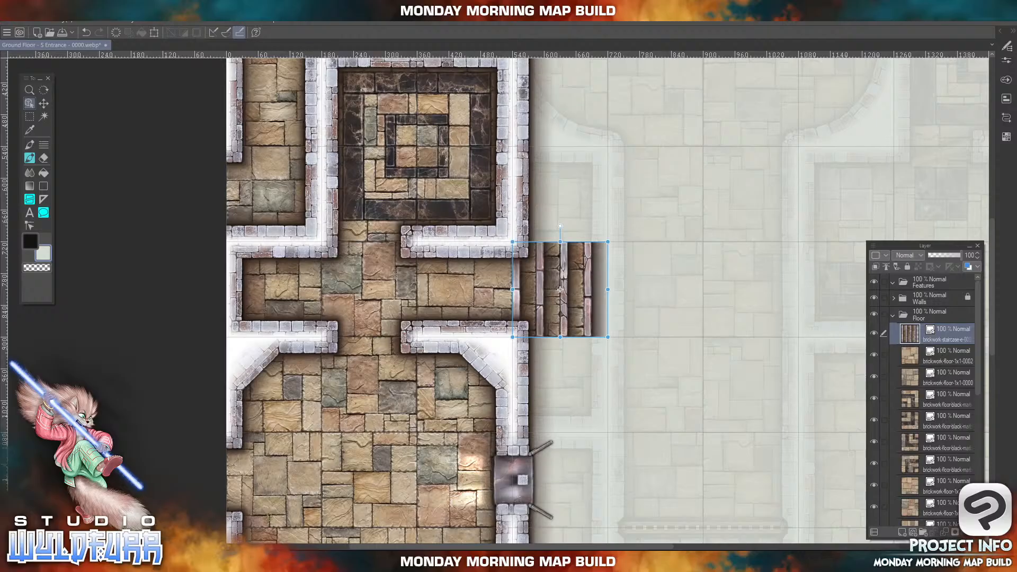
# - Add brickwork-staircase-corner-ne-0001.png to the Floor folder and fit it directly above the straight staircase tile
pyautogui.hotkey('alt', 'Tab')
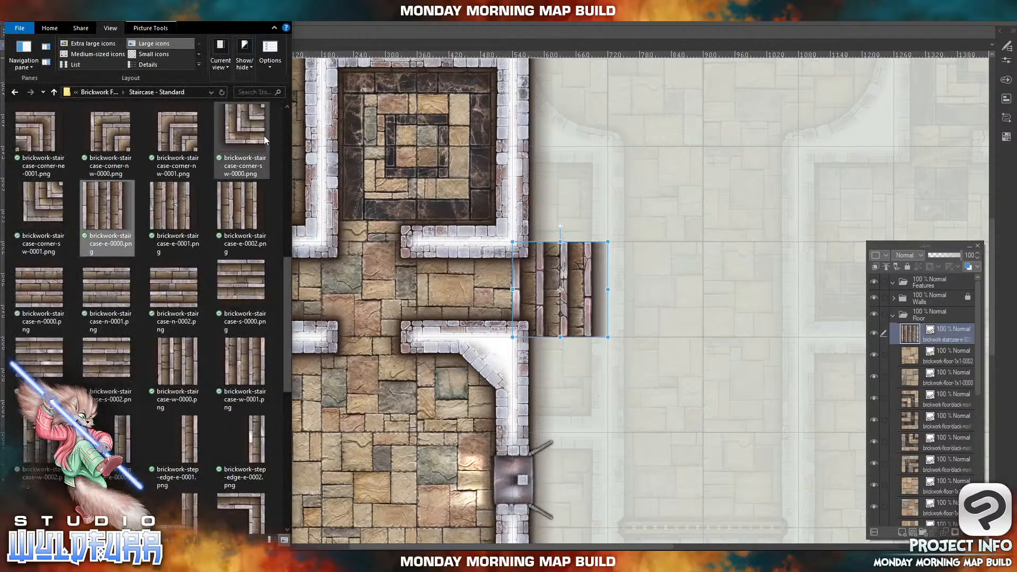
pyautogui.click(53, 132)
pyautogui.moveTo(53, 131); pyautogui.dragTo(946, 328)
pyautogui.click(694, 352)
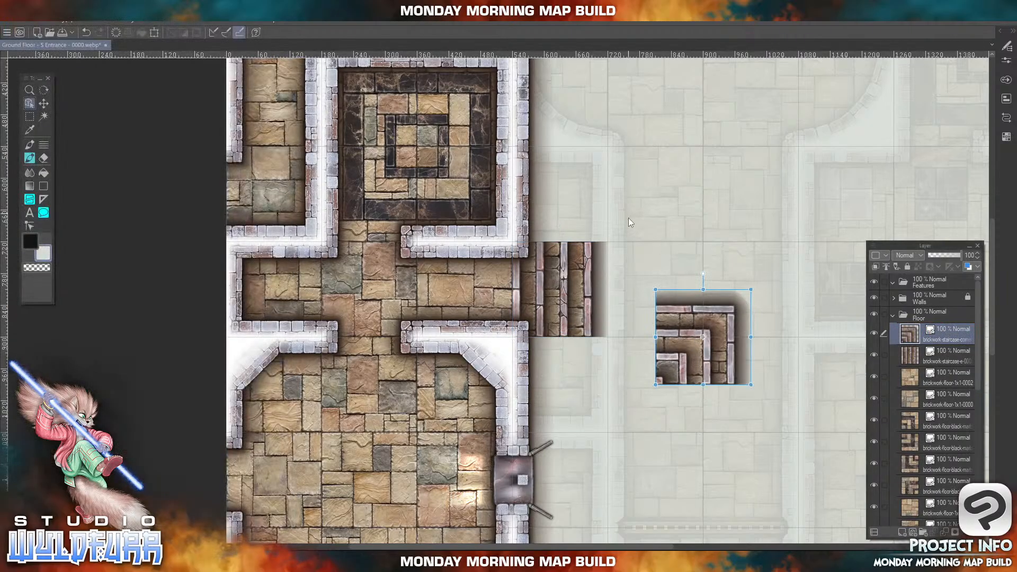
pyautogui.moveTo(671, 356); pyautogui.dragTo(529, 217)
# - Place the first brickwork-staircase-corner-es tile directly below the straight staircase tile and collapse the Floor layer folder
pyautogui.hotkey('alt', 'Tab')
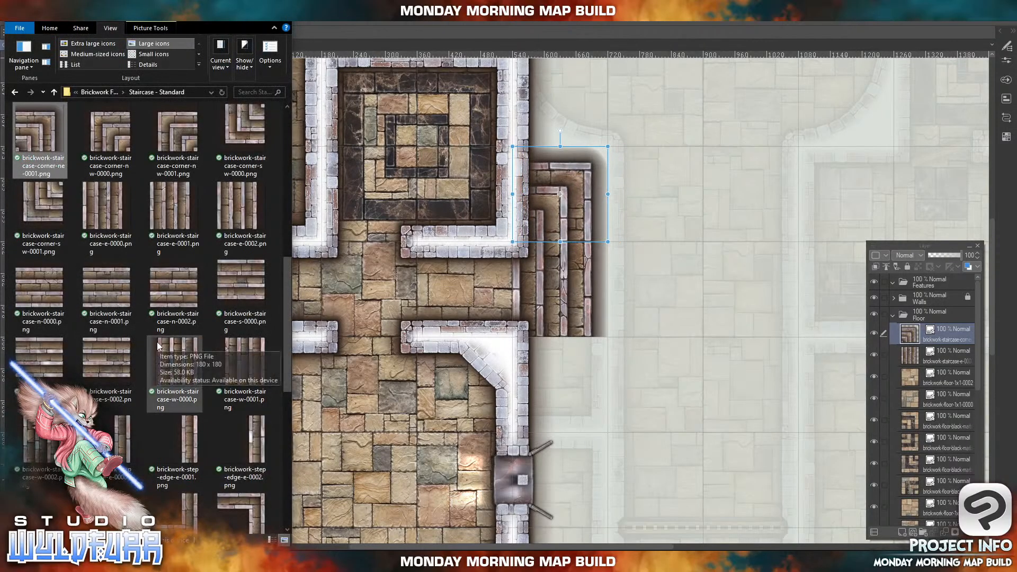
pyautogui.scroll(-5, 157, 342)
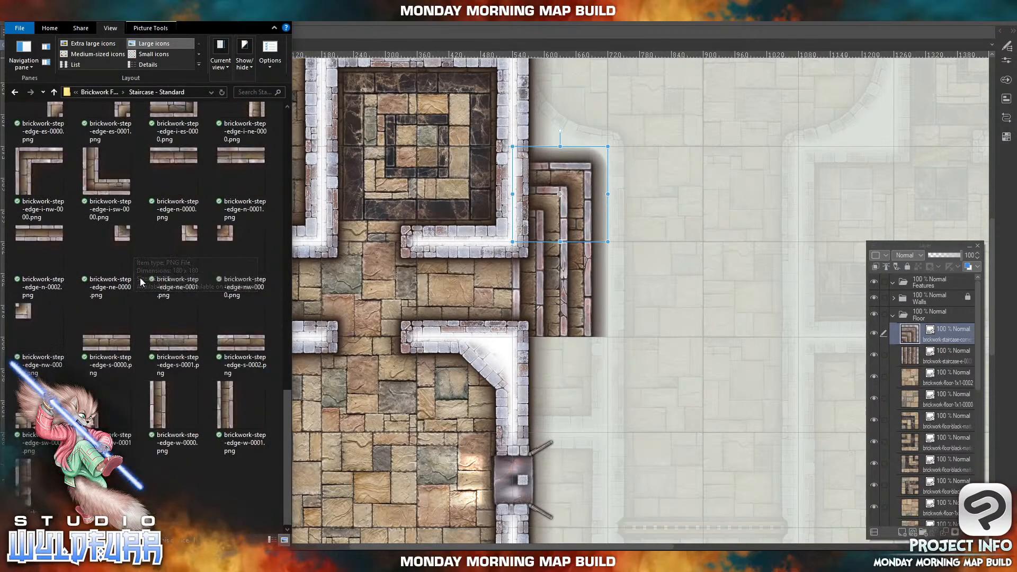
pyautogui.scroll(3, 140, 277)
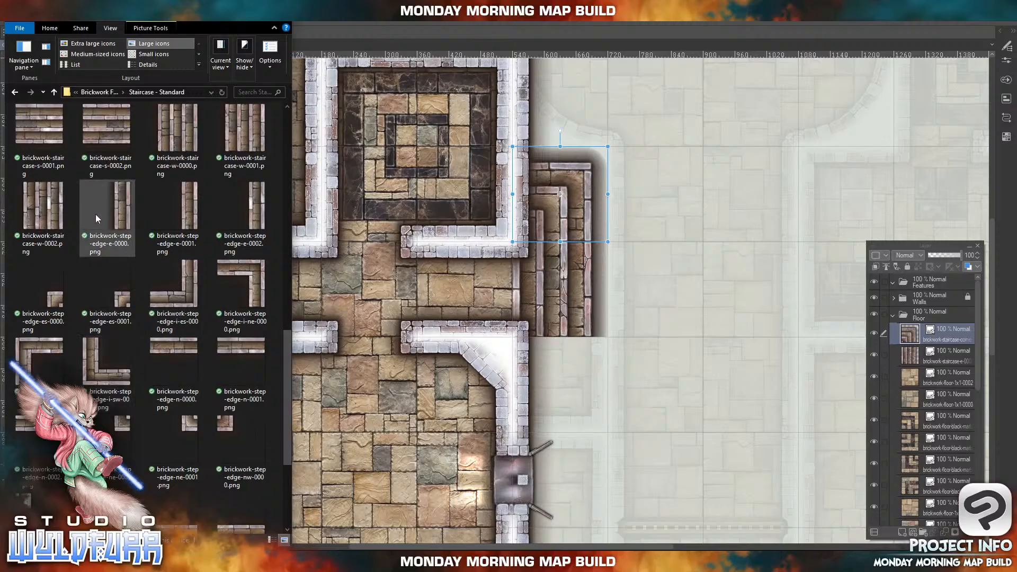
pyautogui.moveTo(288, 359); pyautogui.dragTo(269, 148)
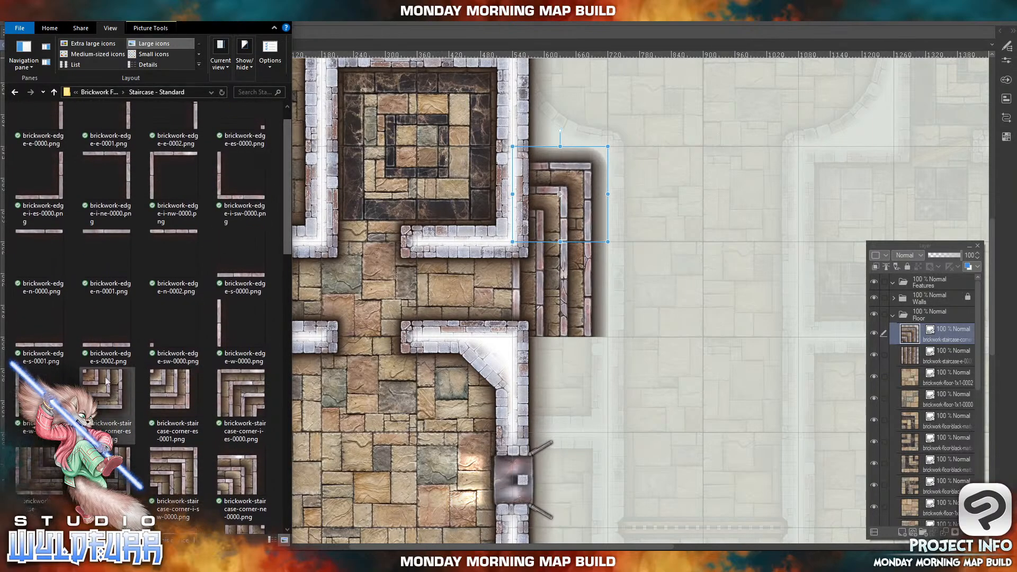
pyautogui.moveTo(90, 380); pyautogui.dragTo(723, 388)
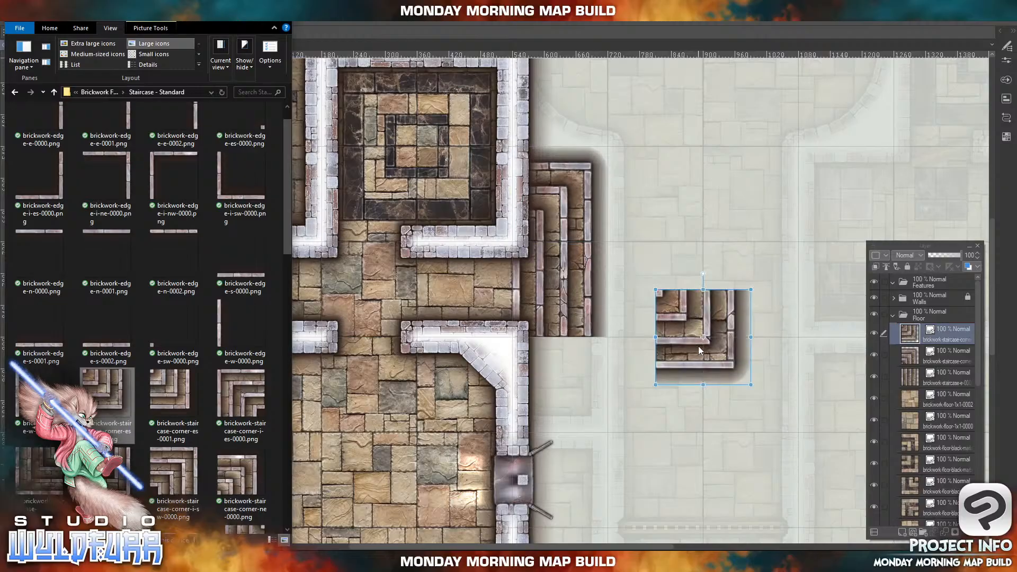
pyautogui.click(703, 320)
pyautogui.moveTo(699, 320); pyautogui.dragTo(539, 348)
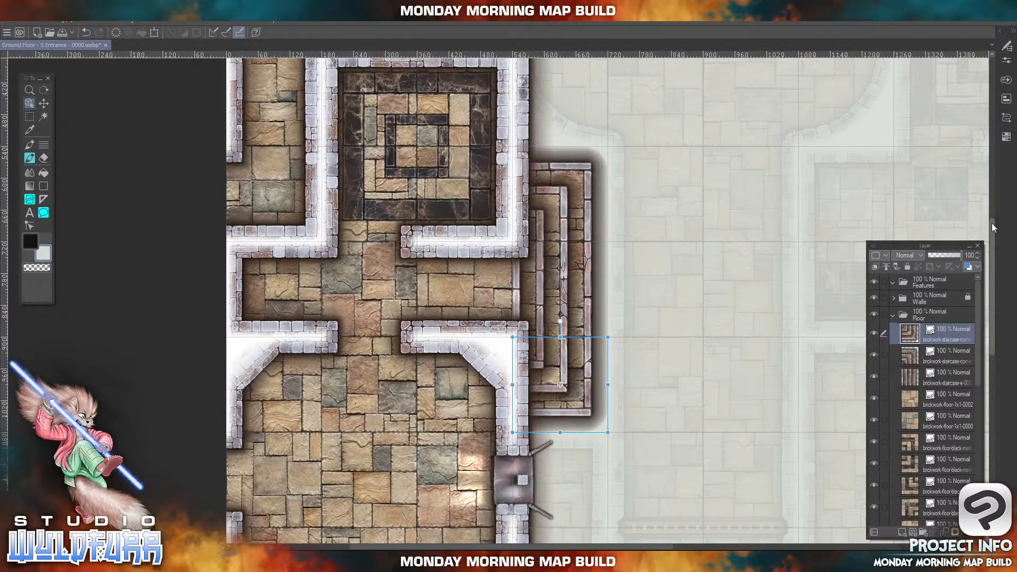
pyautogui.moveTo(992, 224)
pyautogui.mouseDown()
pyautogui.moveTo(993, 199)
pyautogui.moveTo(1002, 289)
pyautogui.moveTo(995, 216)
pyautogui.mouseUp()
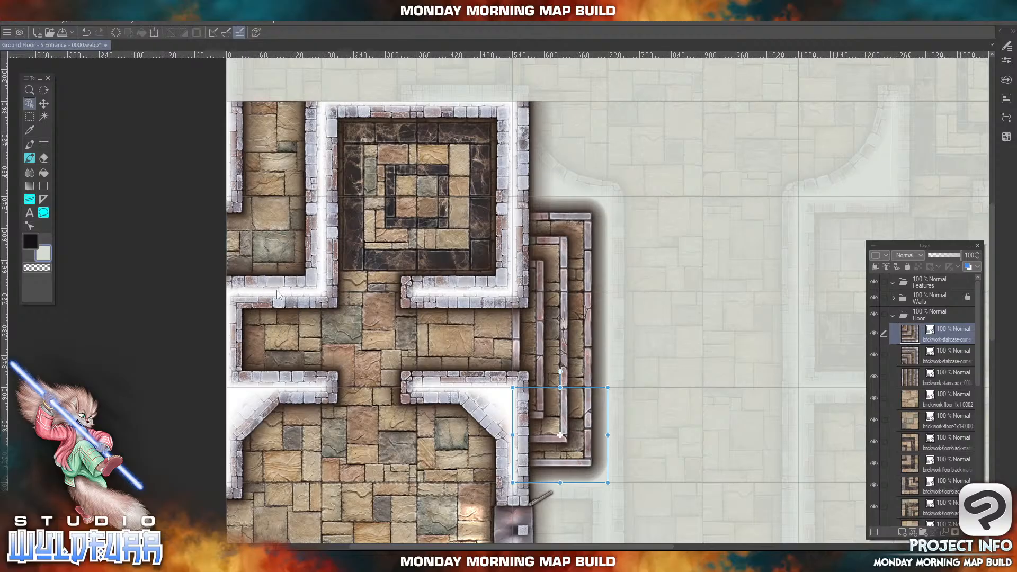
pyautogui.click(893, 315)
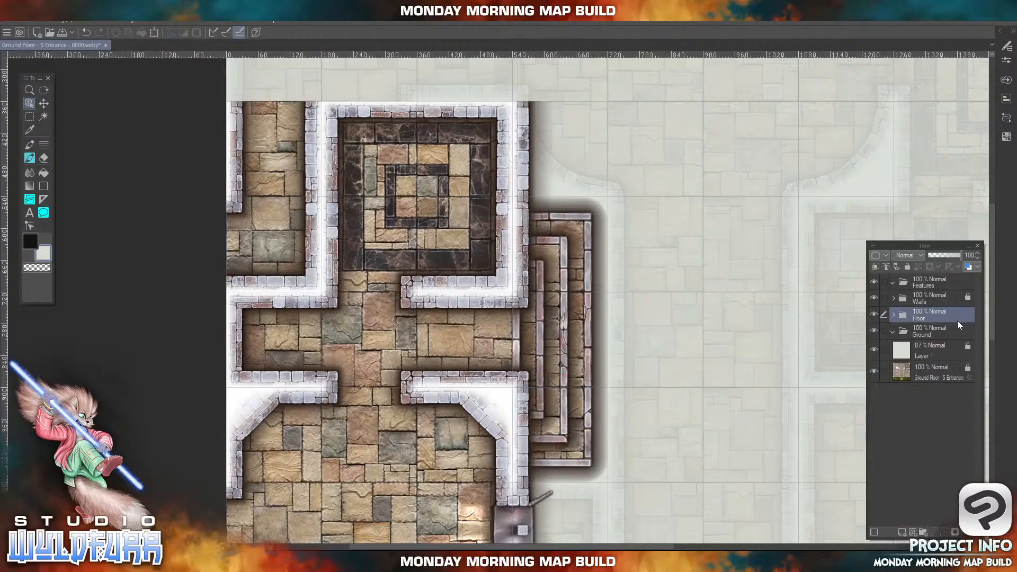
# - Lock the Floor layer folder, then expand and unlock the Walls folder for editing
pyautogui.click(908, 267)
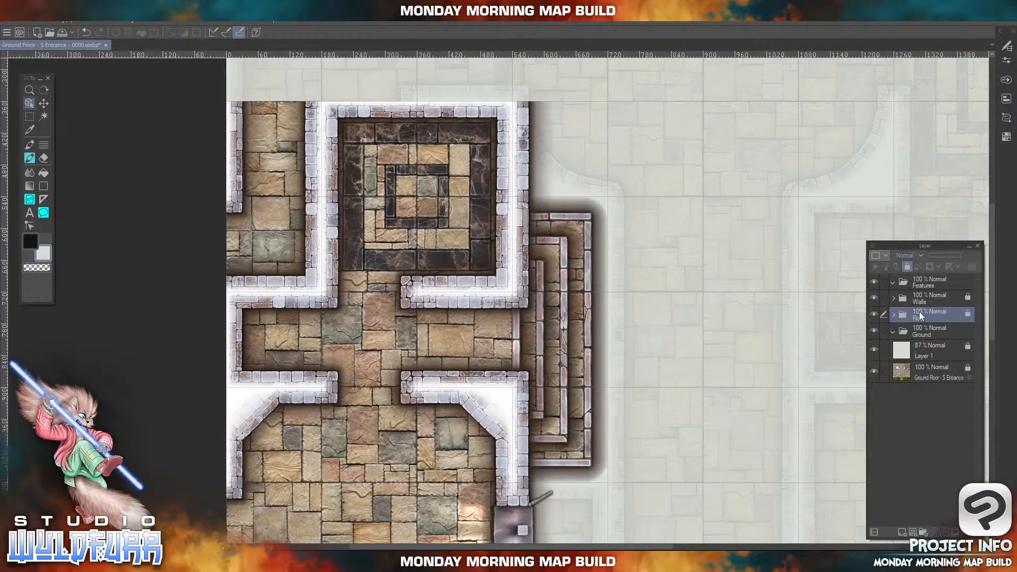
pyautogui.click(894, 299)
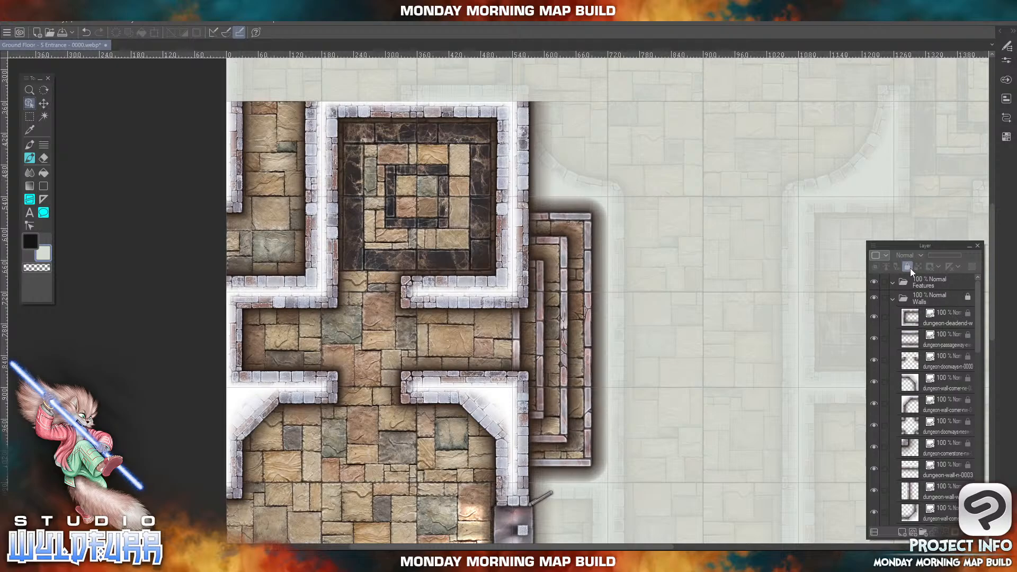
pyautogui.click(927, 302)
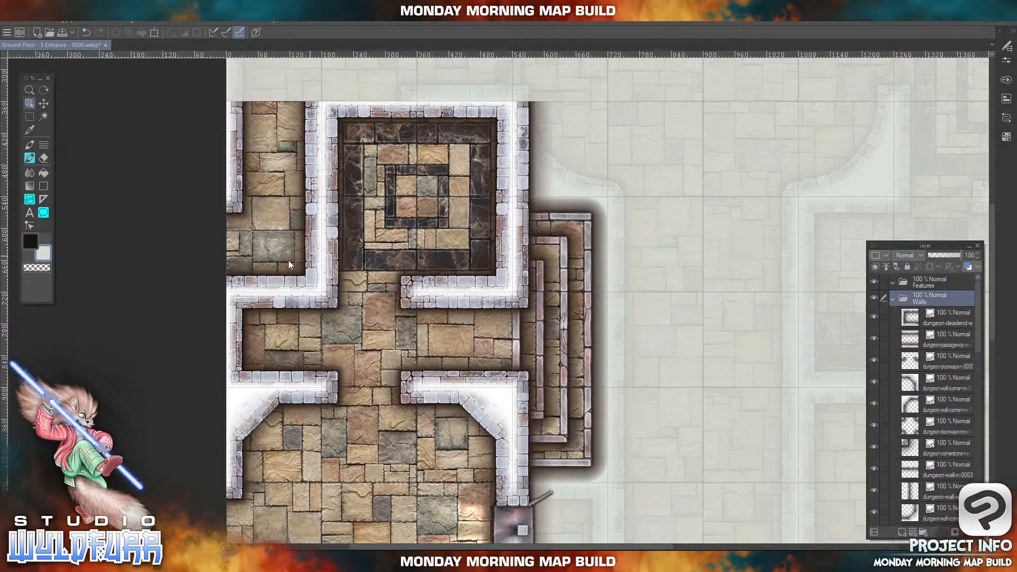
# - Delete the corner, dead-end and cornerstone wall tiles around the west corridor beside the marble room
pyautogui.click(250, 287)
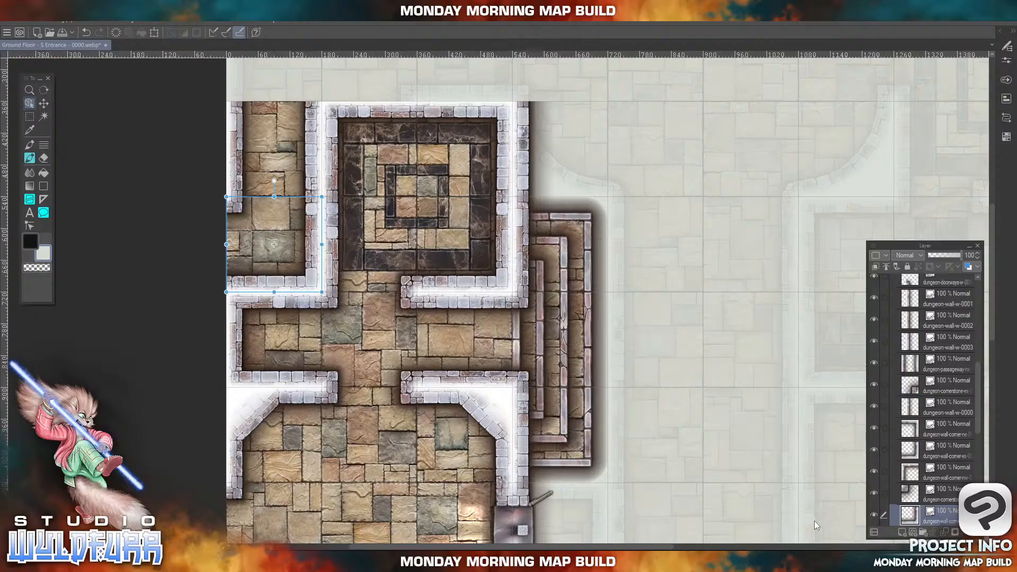
pyautogui.press('Delete')
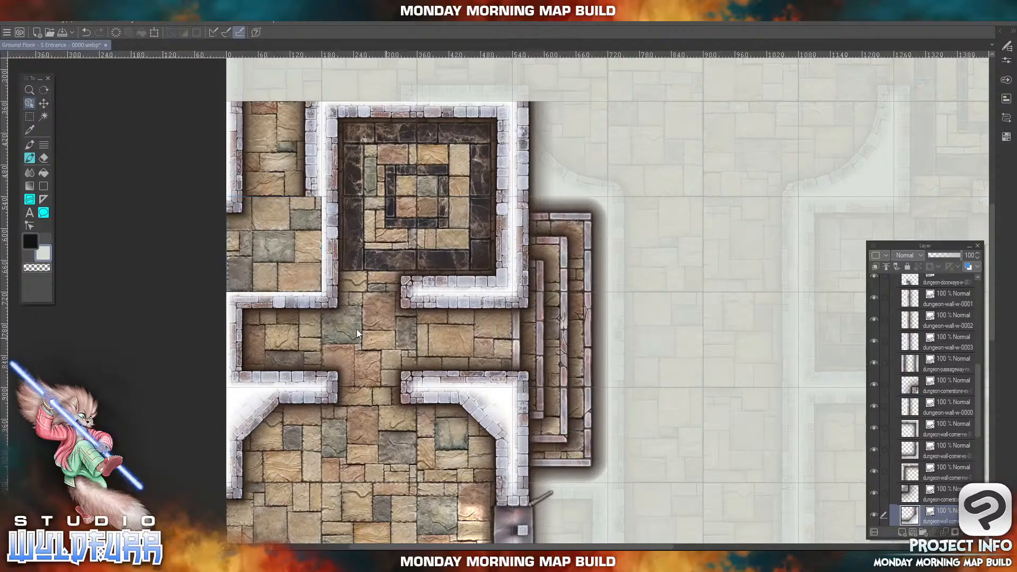
pyautogui.click(300, 305)
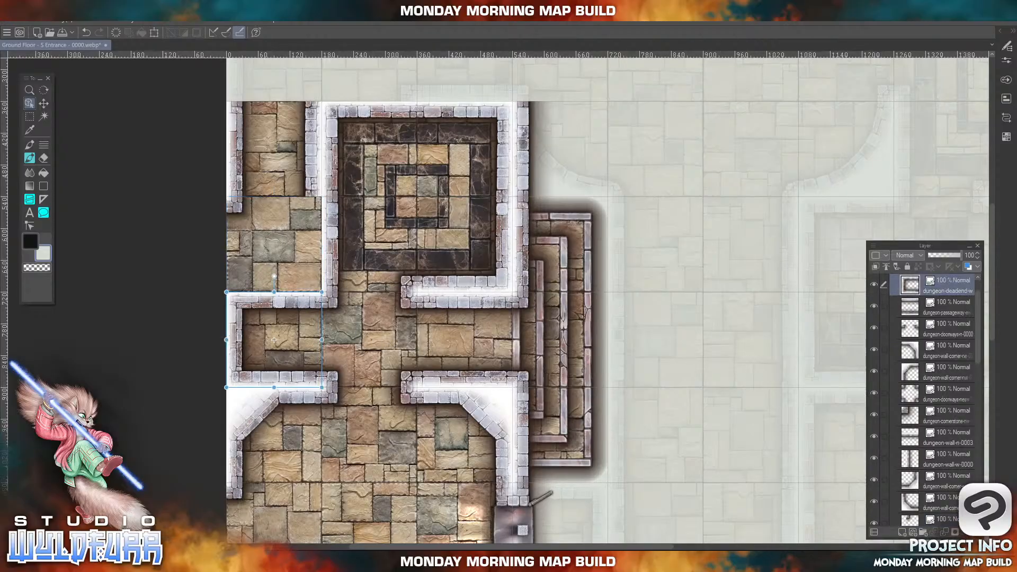
pyautogui.press('Delete')
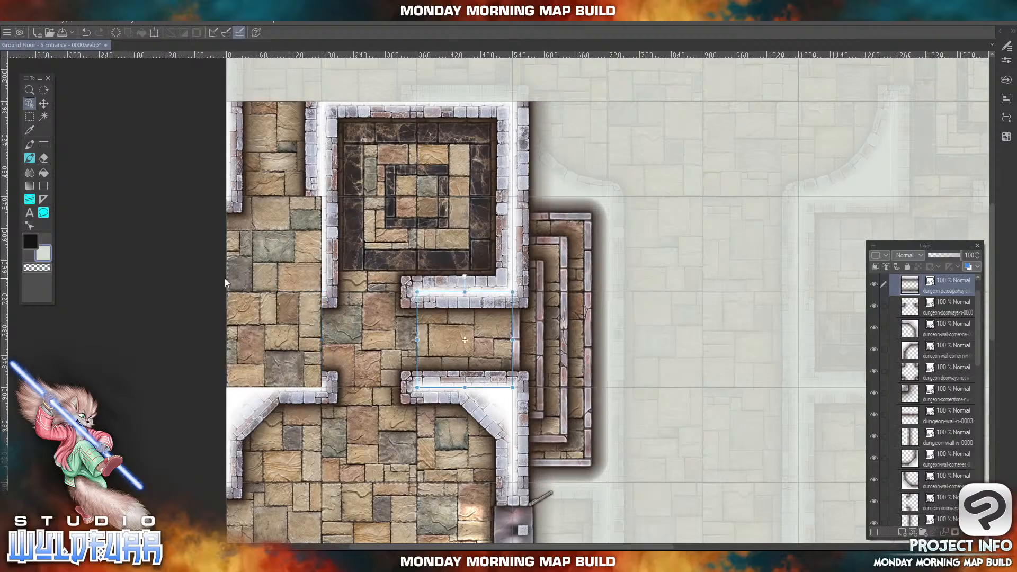
pyautogui.click(235, 209)
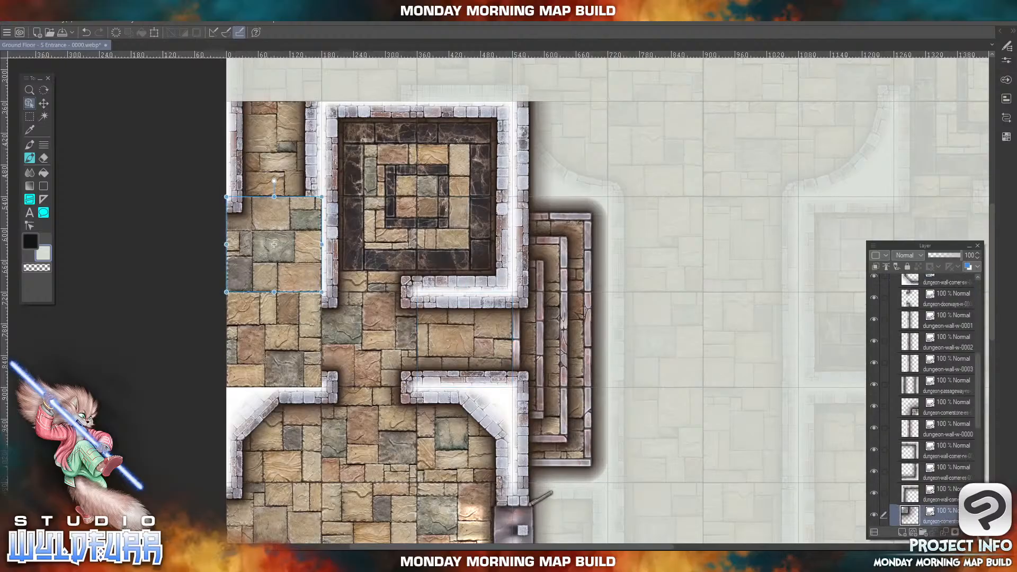
pyautogui.click(976, 532)
# - Import dungeon-wall-corner-sw-0000.png from the Brickwork Walls folder in File Explorer and fit it at the corridor's west end
pyautogui.hotkey('alt', 'Tab')
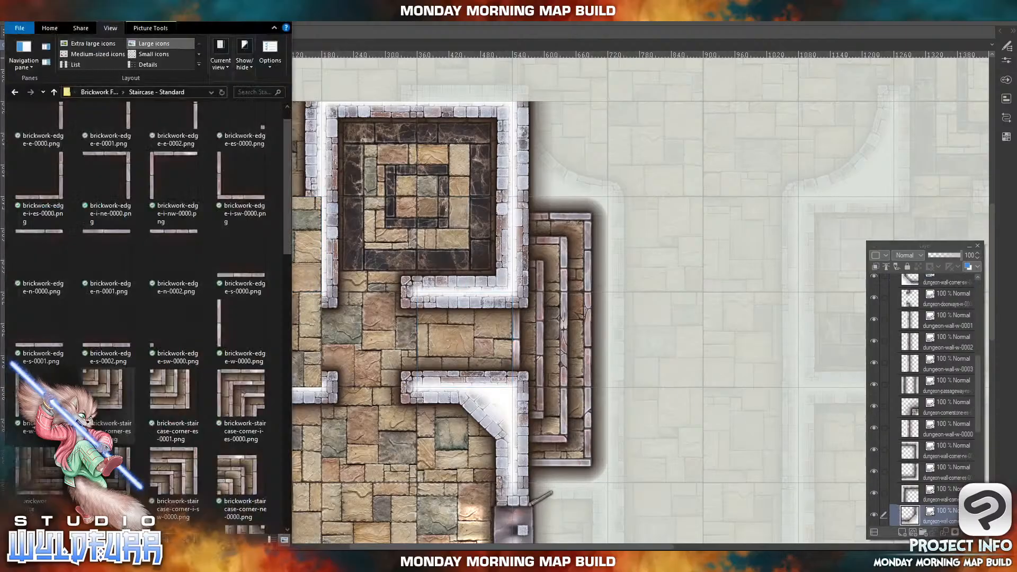
pyautogui.click(92, 93)
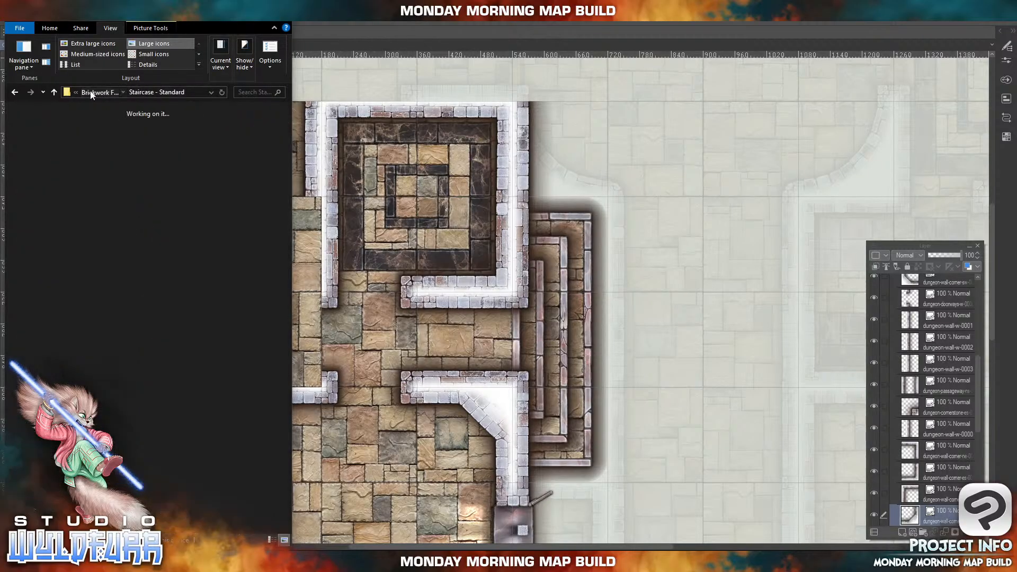
pyautogui.click(106, 92)
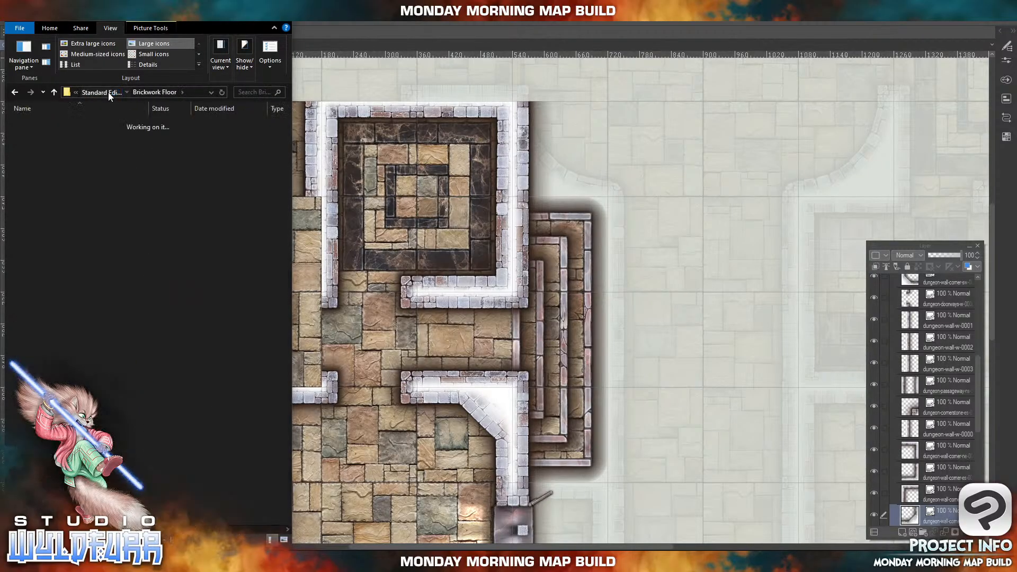
pyautogui.click(60, 150)
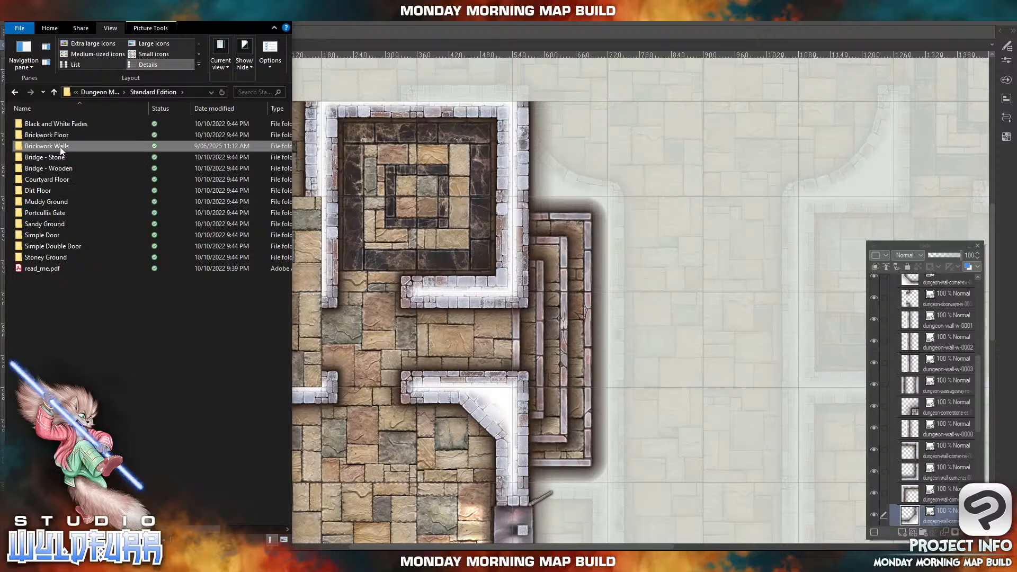
pyautogui.doubleClick(61, 150)
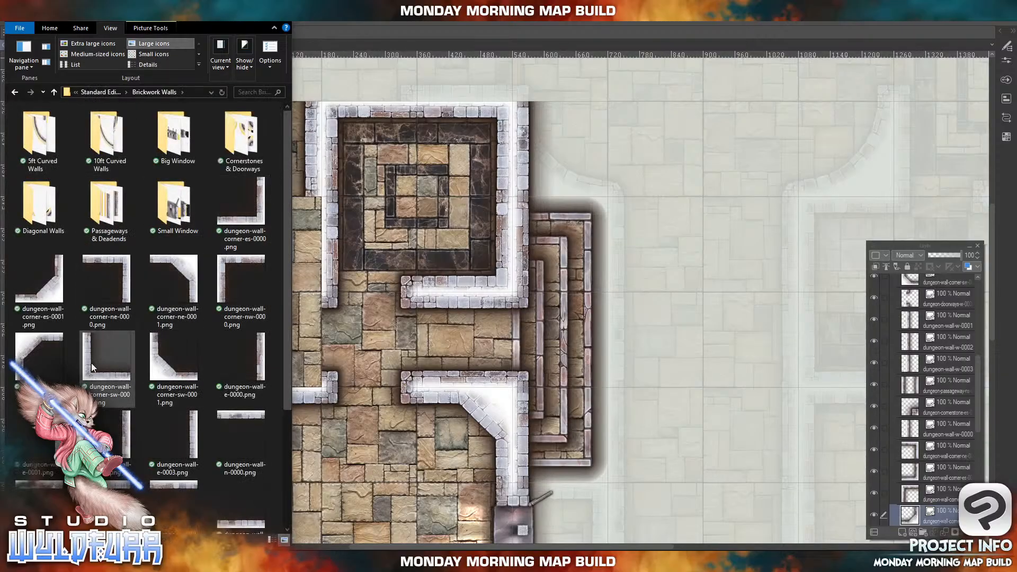
pyautogui.moveTo(91, 363); pyautogui.dragTo(948, 433)
pyautogui.click(698, 421)
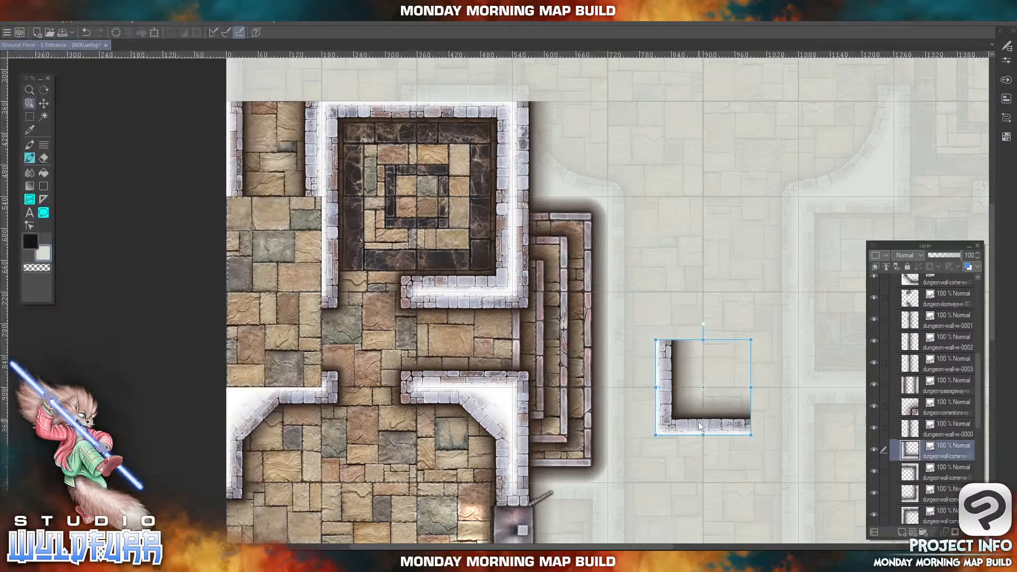
pyautogui.moveTo(684, 427); pyautogui.dragTo(255, 377)
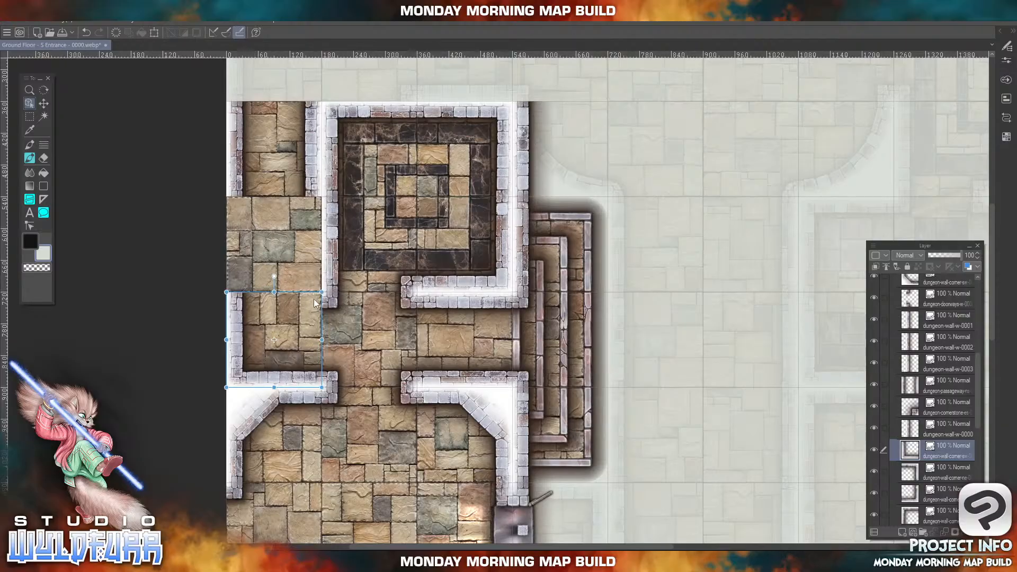
# - Add dungeon-cornerstone-ne-0000.png from the Cornerstones & Doorways folder and fit it over the corridor's southwest corner wall tile
pyautogui.hotkey('alt', 'Tab')
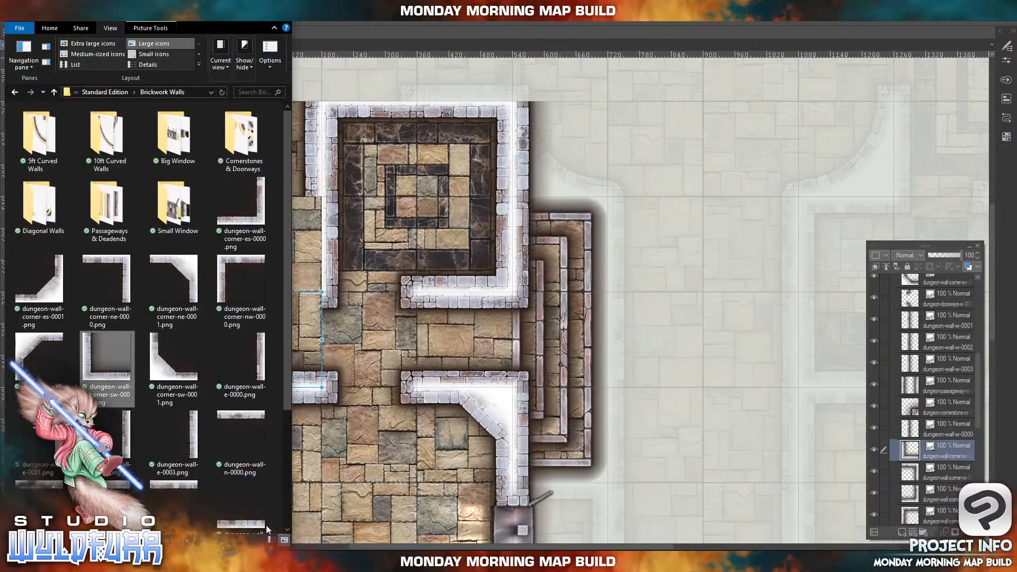
pyautogui.doubleClick(235, 145)
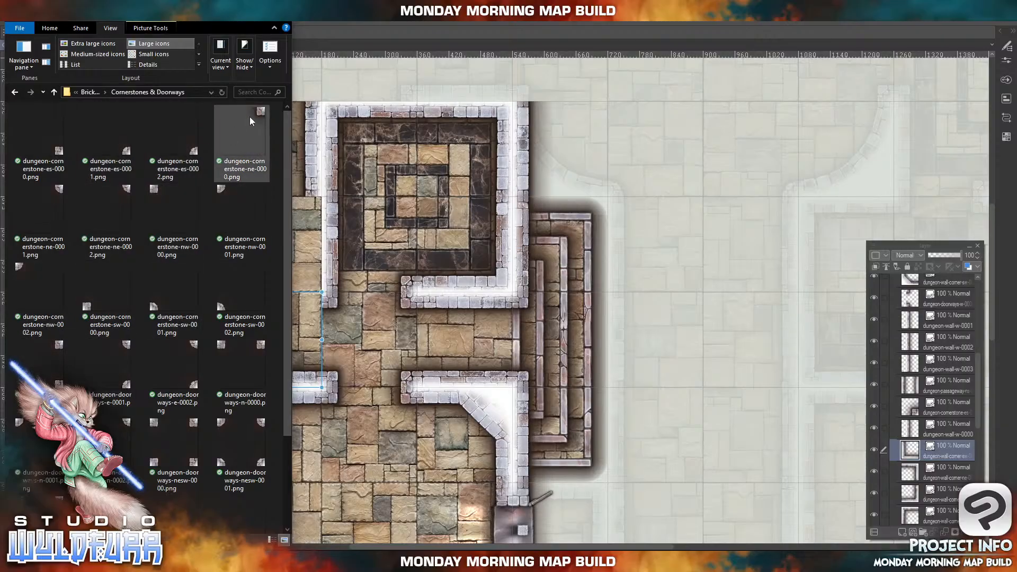
pyautogui.moveTo(260, 115); pyautogui.dragTo(946, 444)
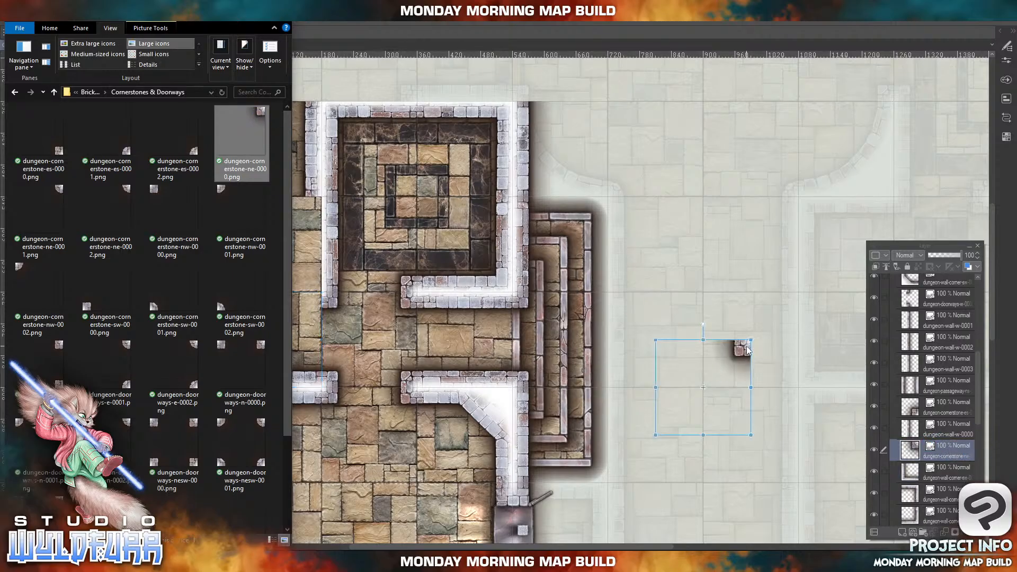
pyautogui.click(747, 349)
pyautogui.moveTo(741, 348); pyautogui.dragTo(315, 305)
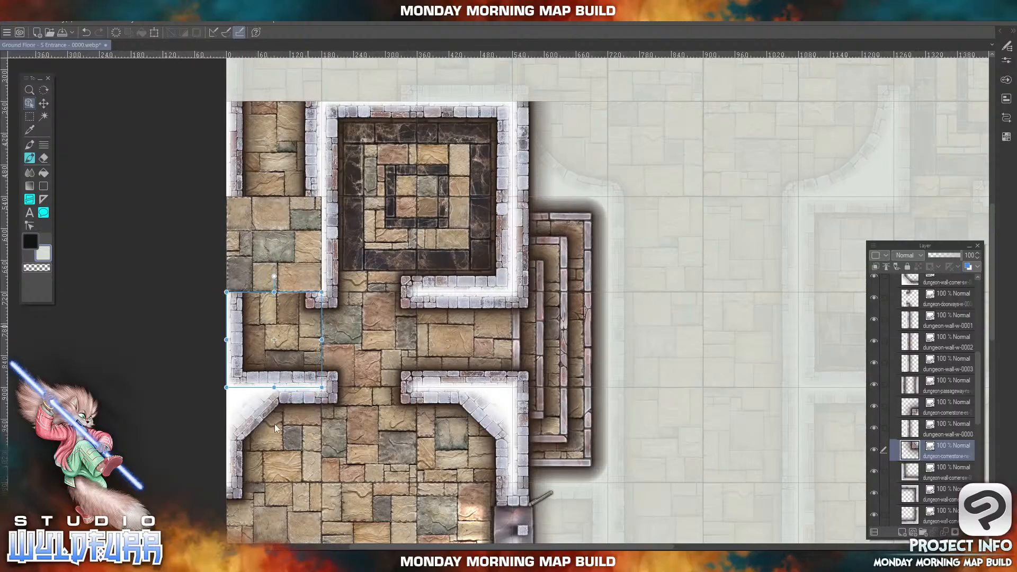
# - Add a dungeon-doorways-w tile to the Walls folder and fit it in the cell directly above the southwest corner wall
pyautogui.hotkey('alt', 'Tab')
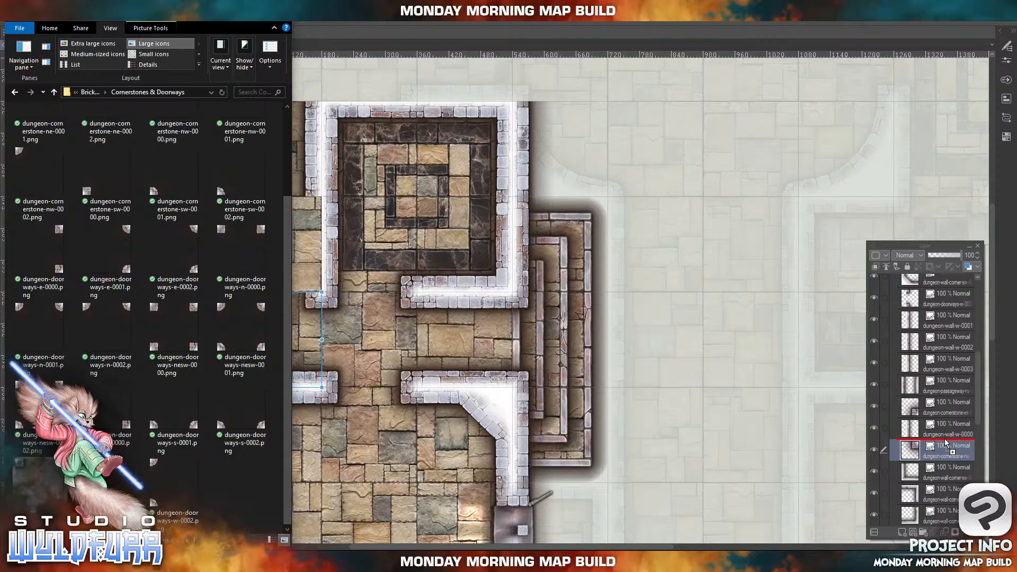
pyautogui.hotkey('ctrl', 'v')
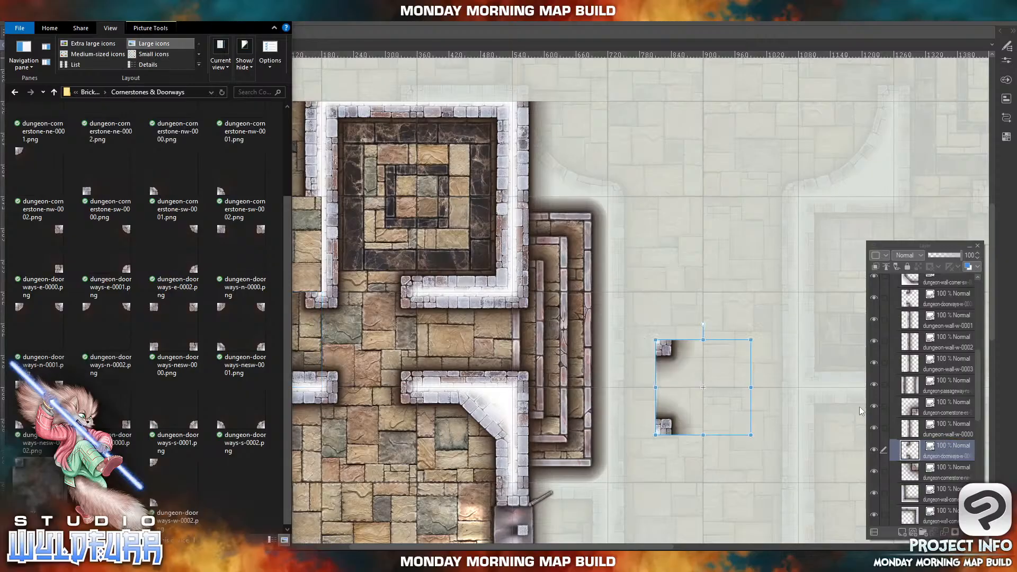
pyautogui.click(668, 341)
pyautogui.moveTo(663, 355); pyautogui.dragTo(239, 212)
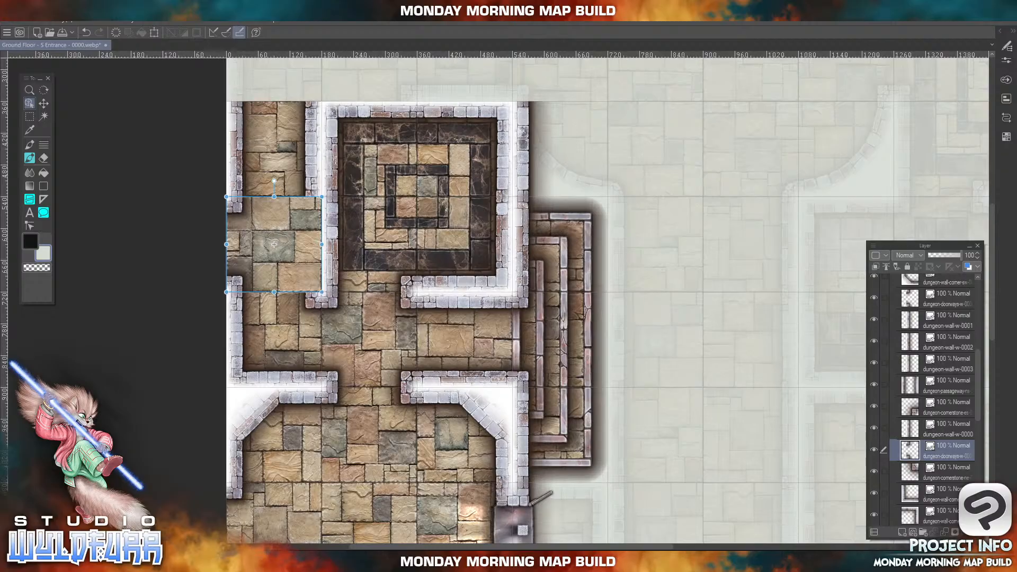
# - Import dungeon-wall-e-0001.png from the Brickwork Walls folder and fit it over the west doorway cell beside the marble room
pyautogui.hotkey('alt', 'Tab')
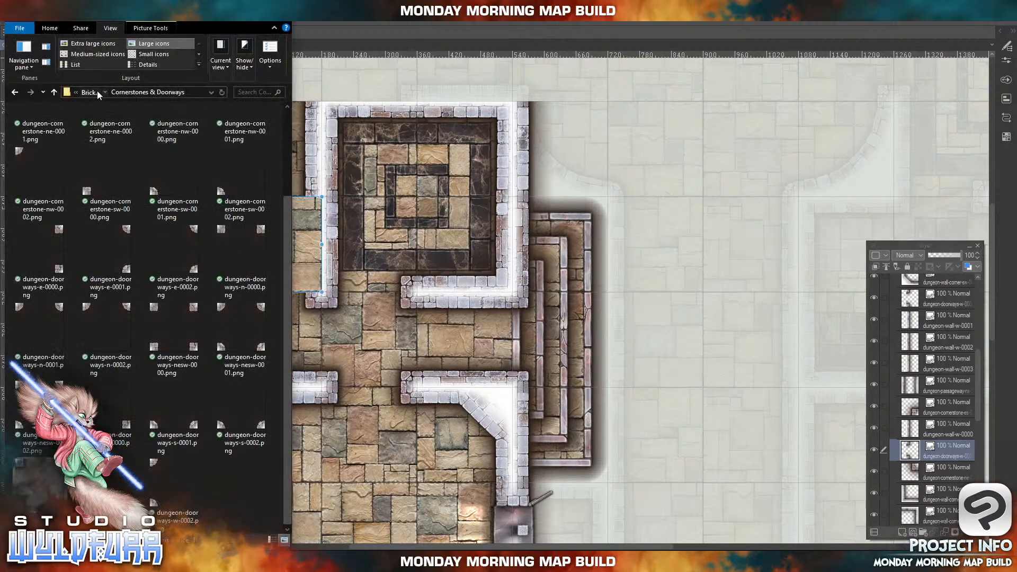
pyautogui.click(97, 92)
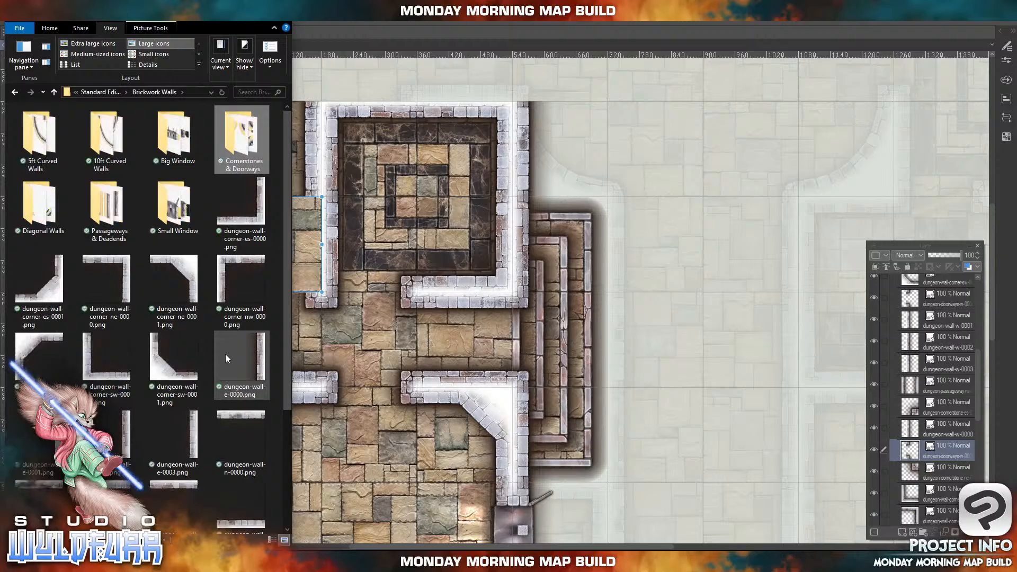
pyautogui.scroll(-3, 225, 354)
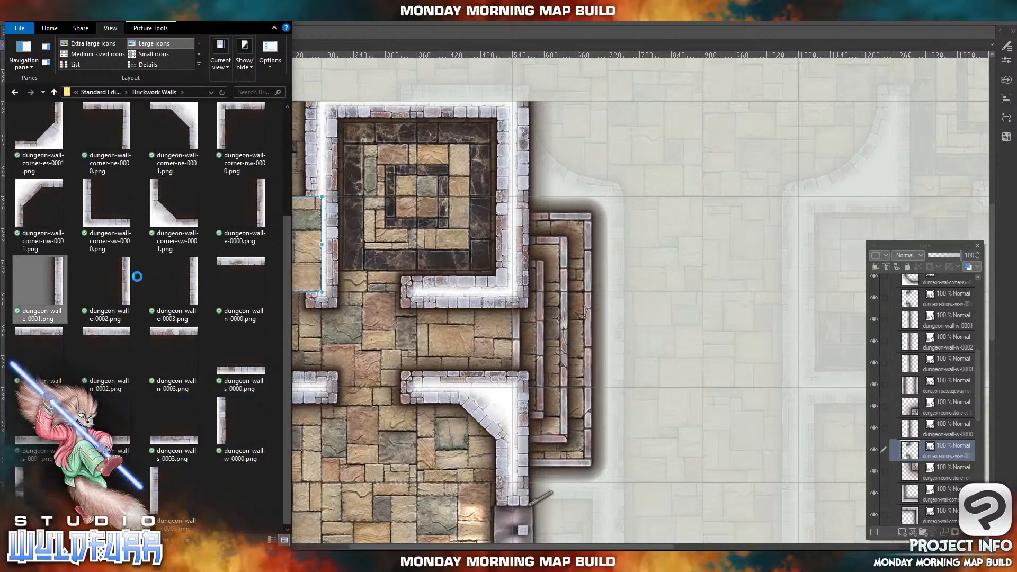
pyautogui.moveTo(949, 438); pyautogui.dragTo(949, 438)
pyautogui.moveTo(740, 363); pyautogui.dragTo(310, 243)
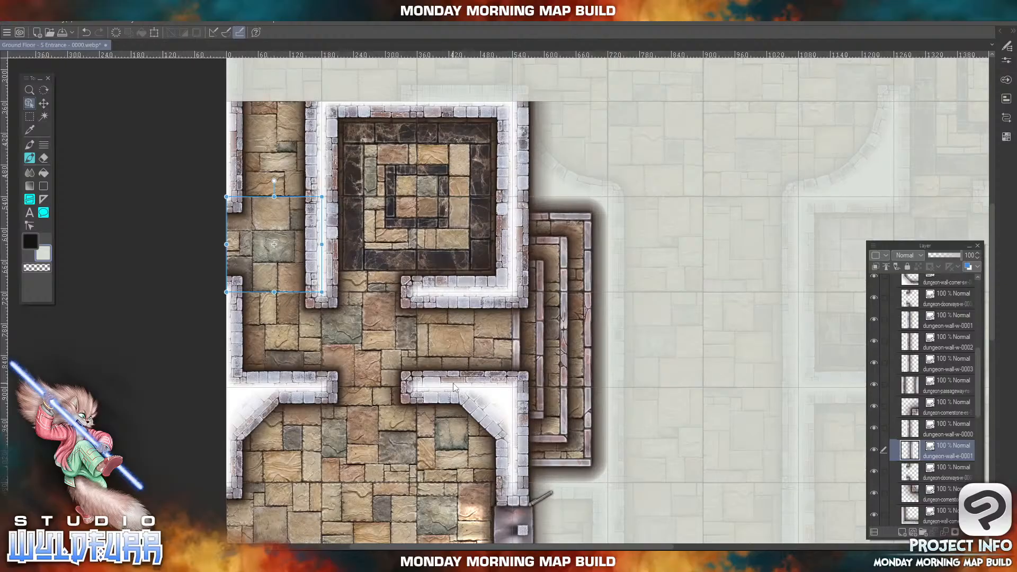
# - Look over the unbuilt northern and eastern areas of the map, ending at the large southeast room
pyautogui.moveTo(475, 523); pyautogui.dragTo(459, 404)
pyautogui.moveTo(450, 204); pyautogui.dragTo(449, 176)
pyautogui.moveTo(409, 399)
pyautogui.mouseDown()
pyautogui.moveTo(407, 324)
pyautogui.moveTo(328, 492)
pyautogui.mouseUp()
pyautogui.moveTo(448, 199); pyautogui.dragTo(508, 414)
pyautogui.moveTo(498, 296); pyautogui.dragTo(382, 214)
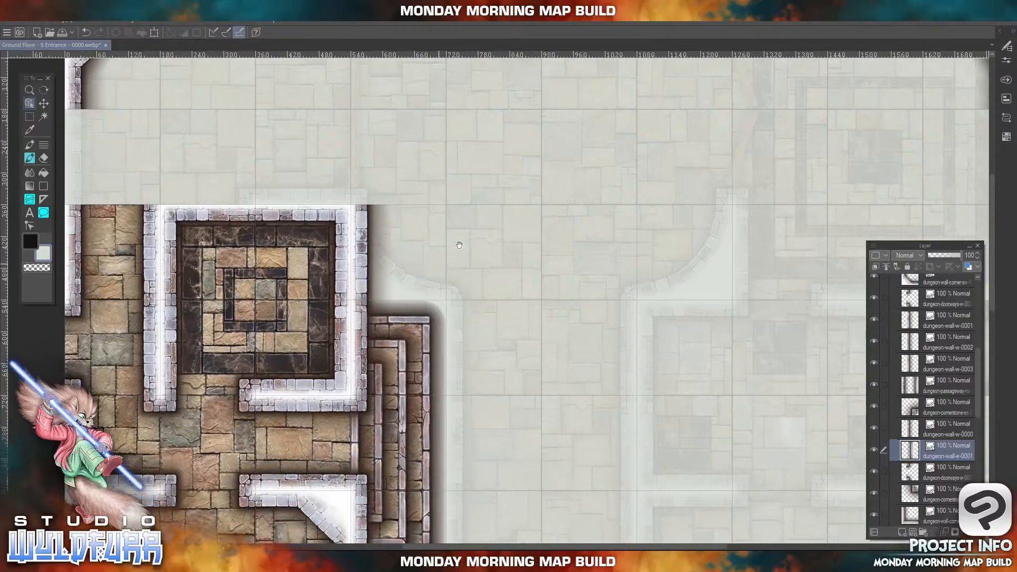
pyautogui.moveTo(459, 245); pyautogui.dragTo(375, 276)
pyautogui.moveTo(310, 220); pyautogui.dragTo(329, 234)
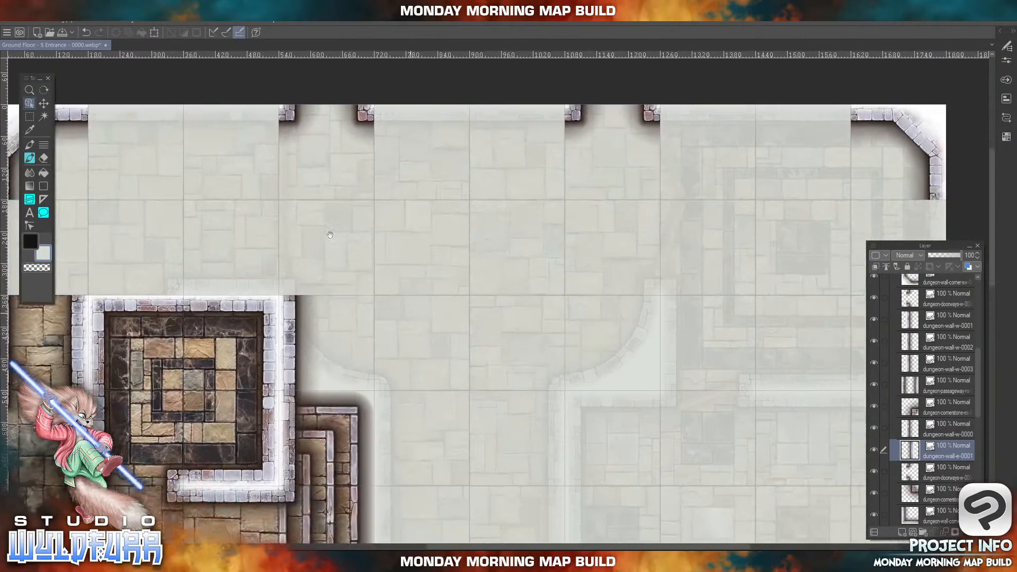
pyautogui.moveTo(687, 528); pyautogui.dragTo(355, 133)
pyautogui.moveTo(374, 340); pyautogui.dragTo(571, 294)
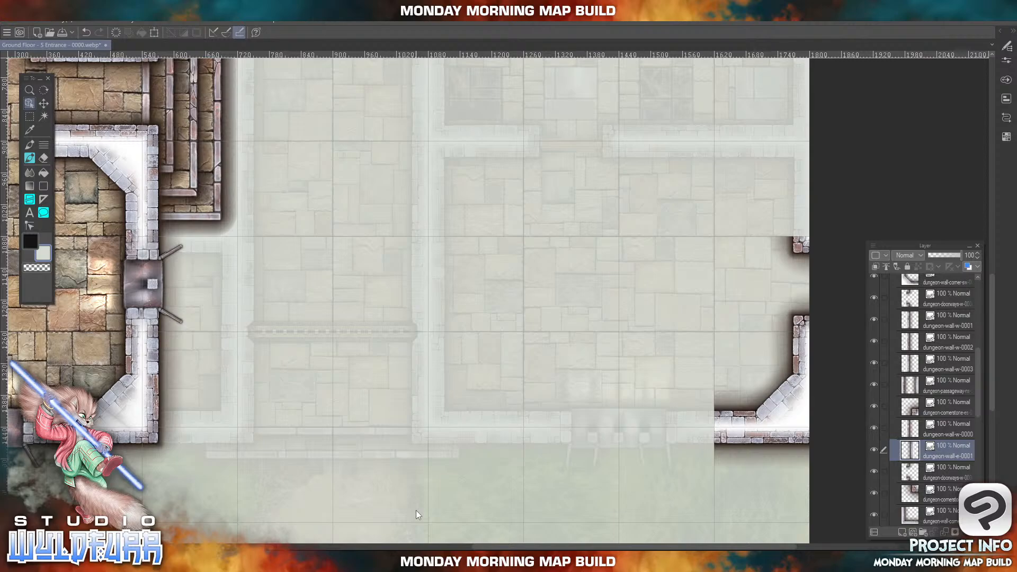
# - Import dungeon-wall-corner-sw-0001.png from the Brickwork Walls folder and fit it two cells west of the southeast room's diagonal corner tile
pyautogui.moveTo(265, 559)
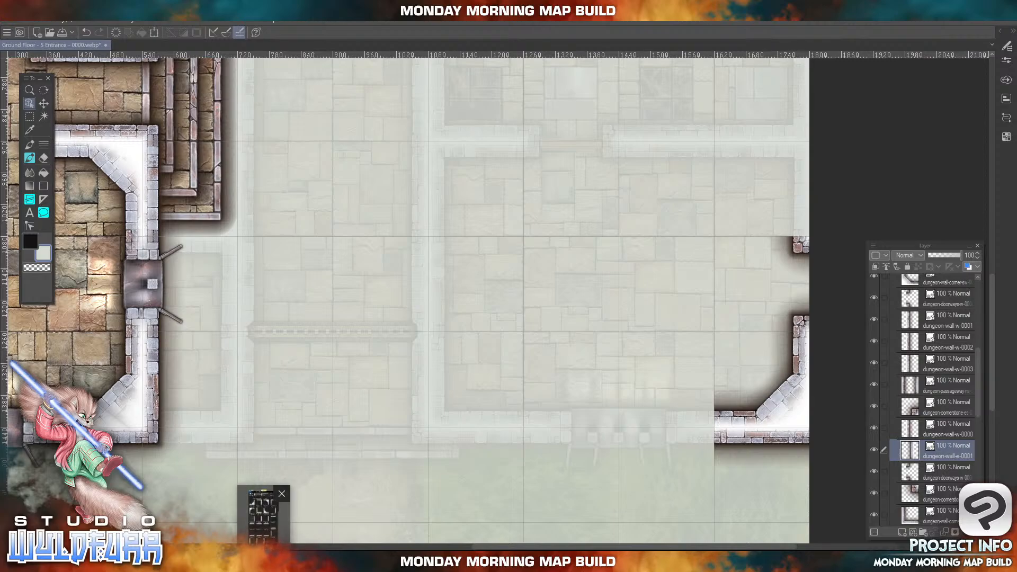
pyautogui.click(266, 517)
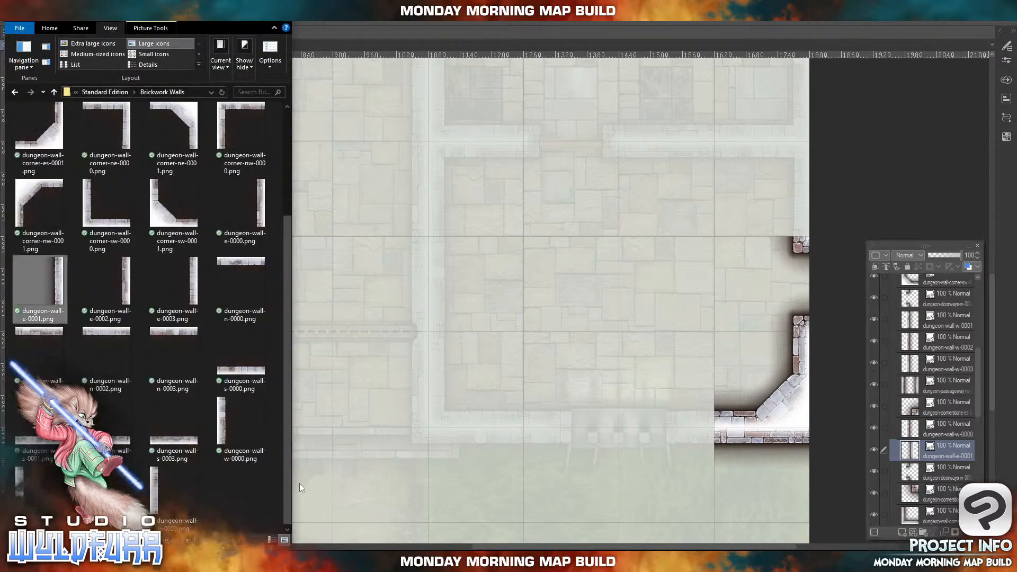
pyautogui.click(158, 215)
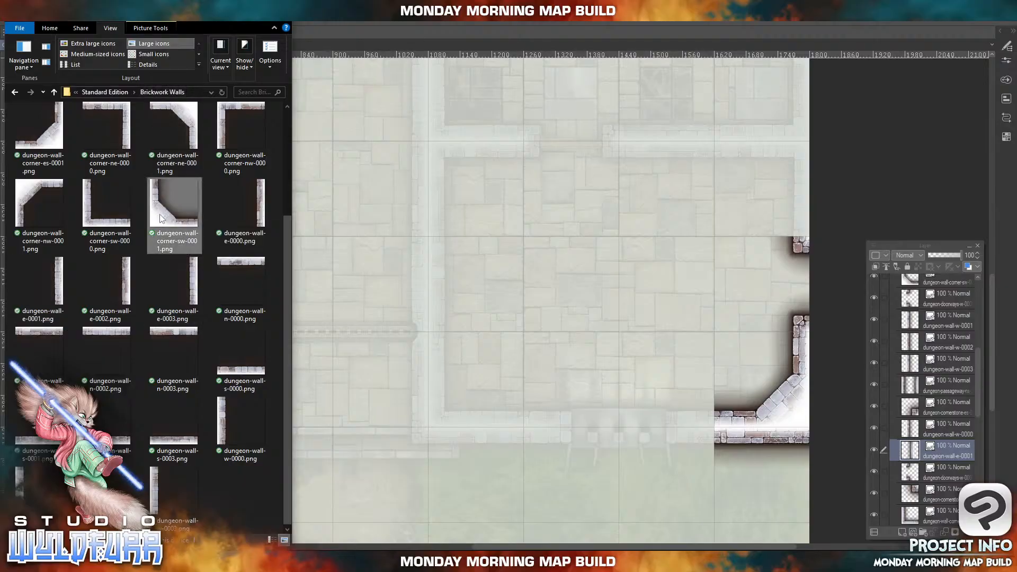
pyautogui.moveTo(159, 213); pyautogui.dragTo(933, 447)
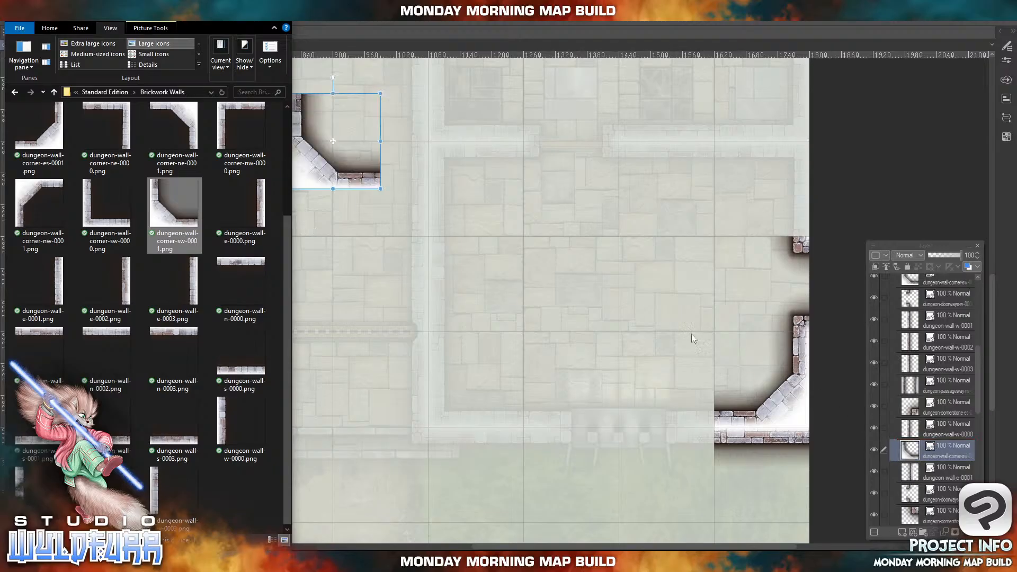
pyautogui.click(306, 160)
pyautogui.moveTo(300, 155); pyautogui.dragTo(539, 398)
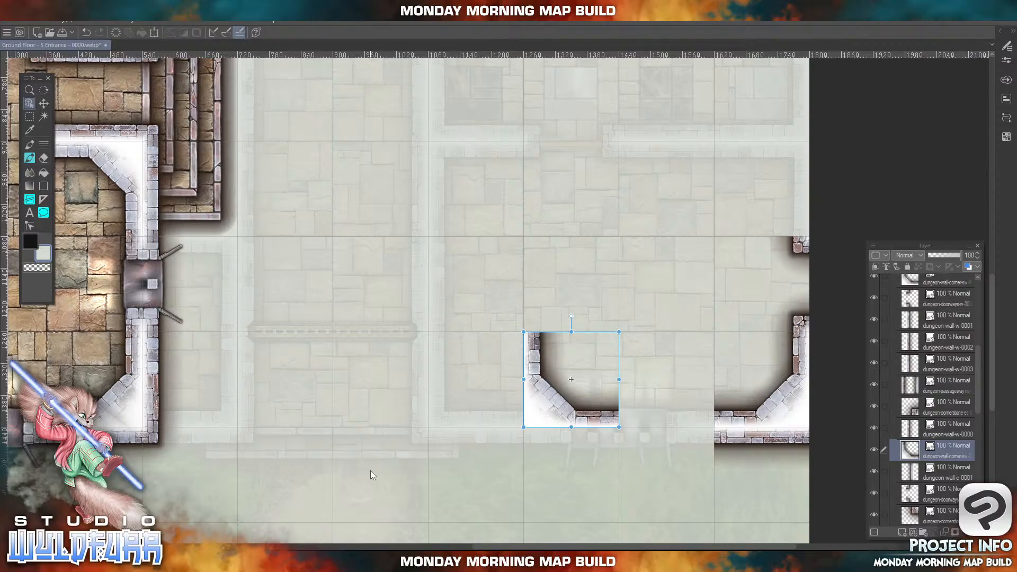
pyautogui.click(284, 559)
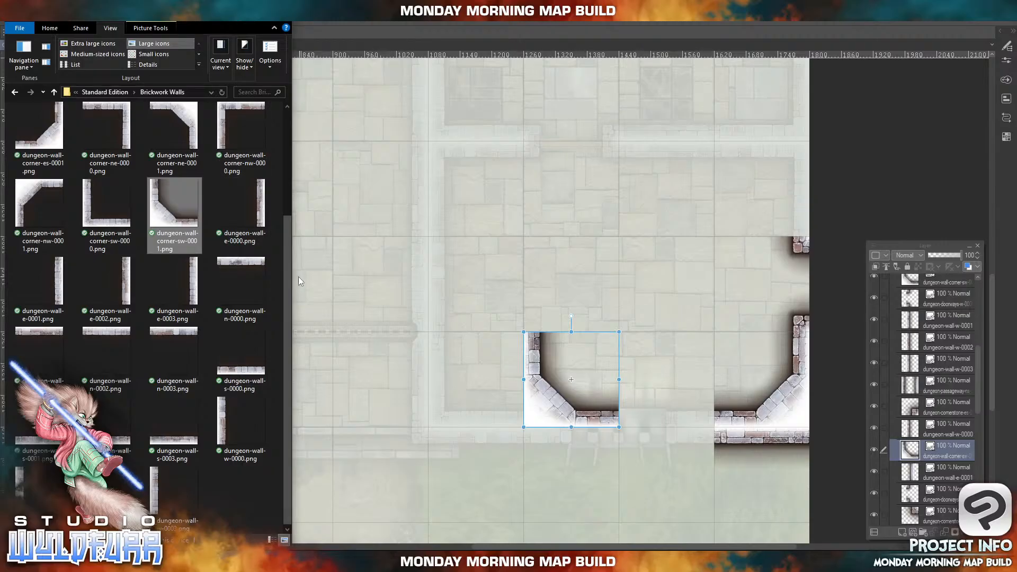
# - Add small-window-s-0000.png from the Small Window folder to the Floor folder, fitted between the southeast room's two southern corner tiles
pyautogui.moveTo(286, 275); pyautogui.dragTo(288, 135)
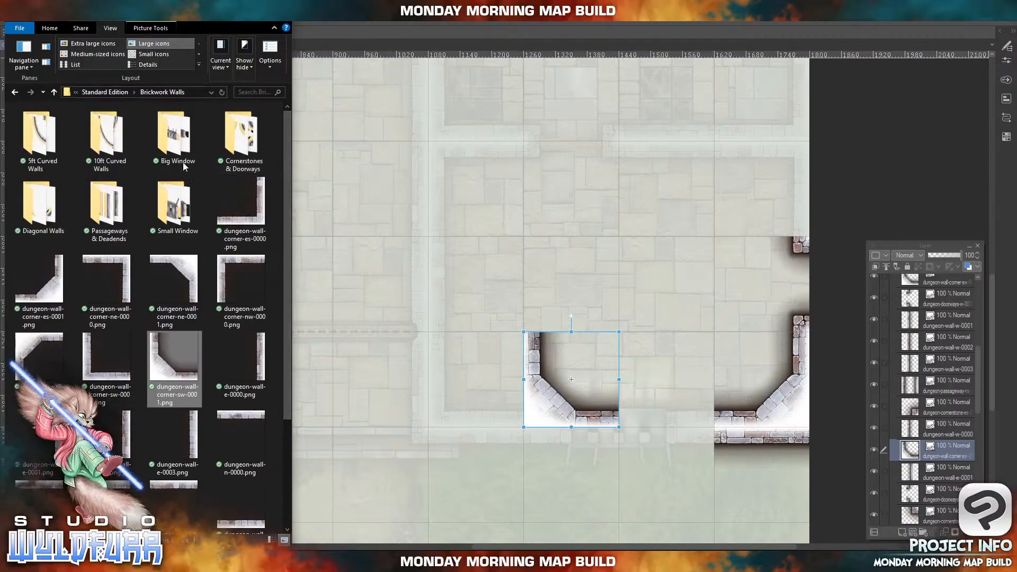
pyautogui.doubleClick(156, 204)
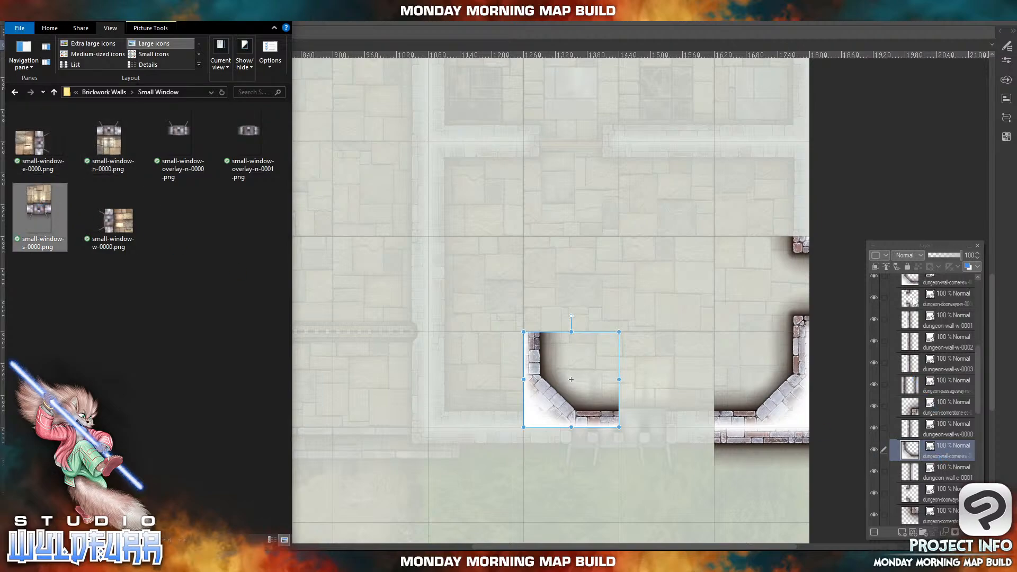
pyautogui.moveTo(924, 451); pyautogui.dragTo(935, 296)
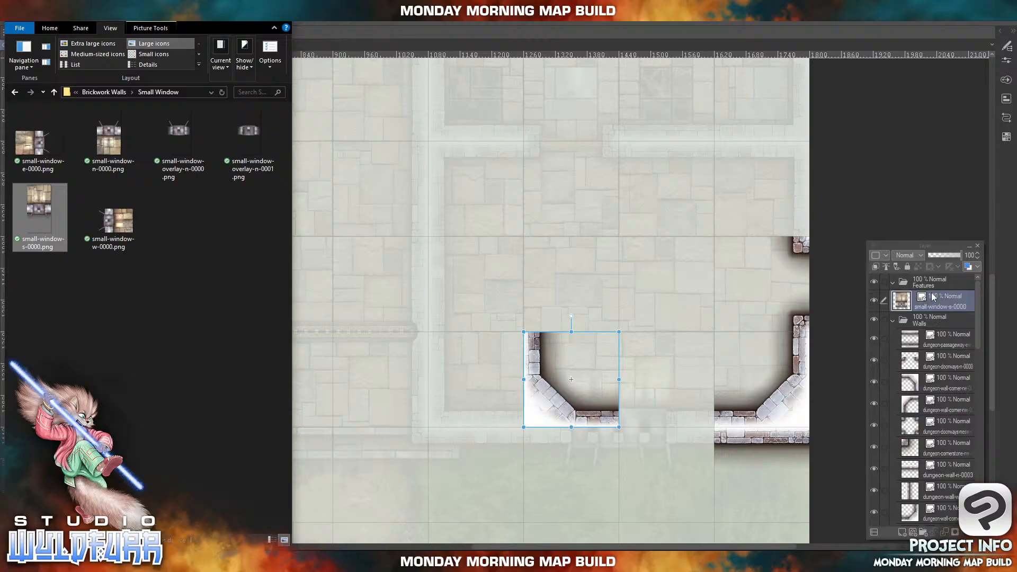
pyautogui.click(891, 317)
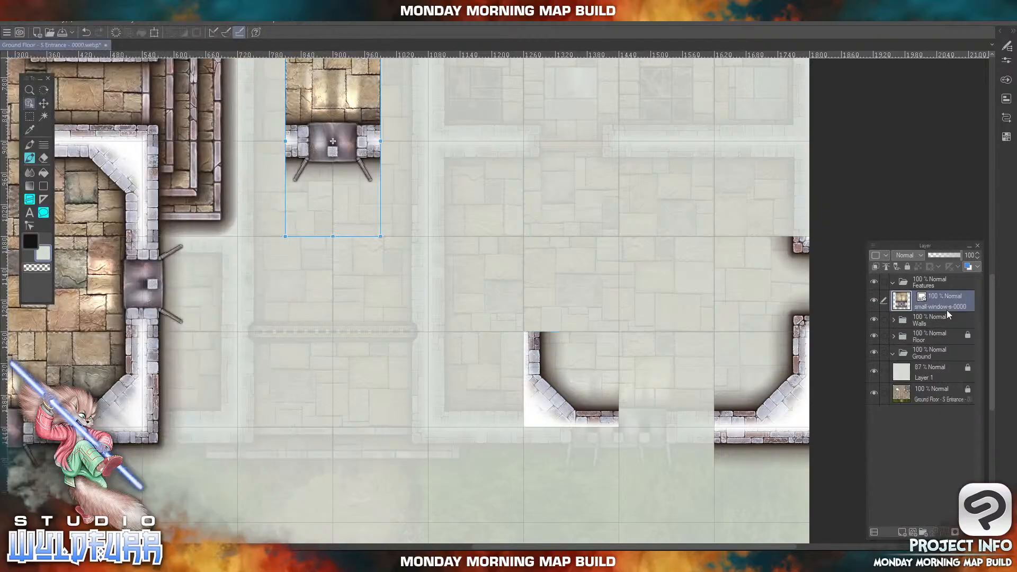
pyautogui.moveTo(929, 300); pyautogui.dragTo(942, 329)
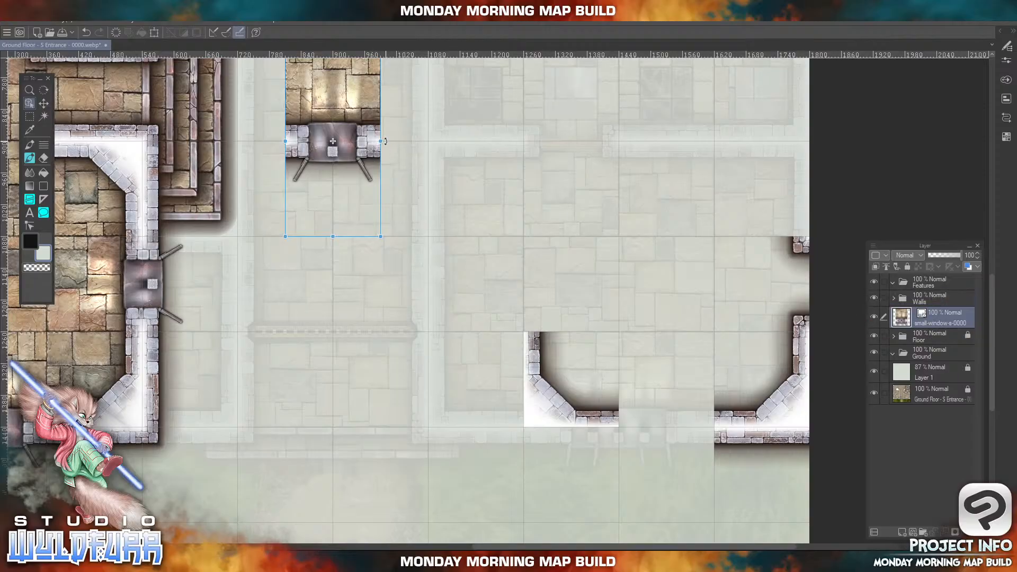
pyautogui.moveTo(344, 98); pyautogui.dragTo(677, 383)
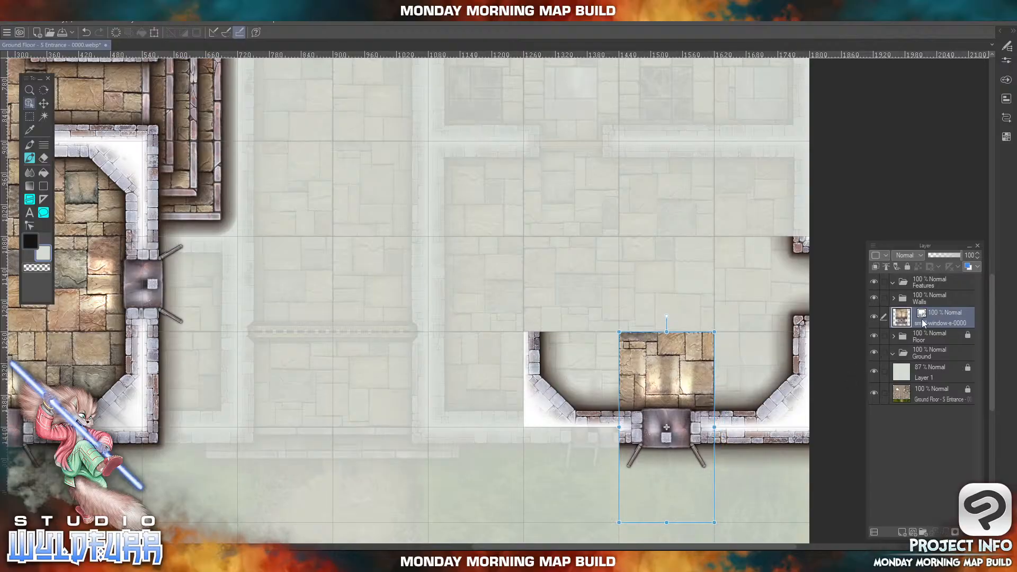
pyautogui.moveTo(923, 323)
pyautogui.mouseDown()
pyautogui.moveTo(926, 373)
pyautogui.moveTo(923, 336)
pyautogui.mouseUp()
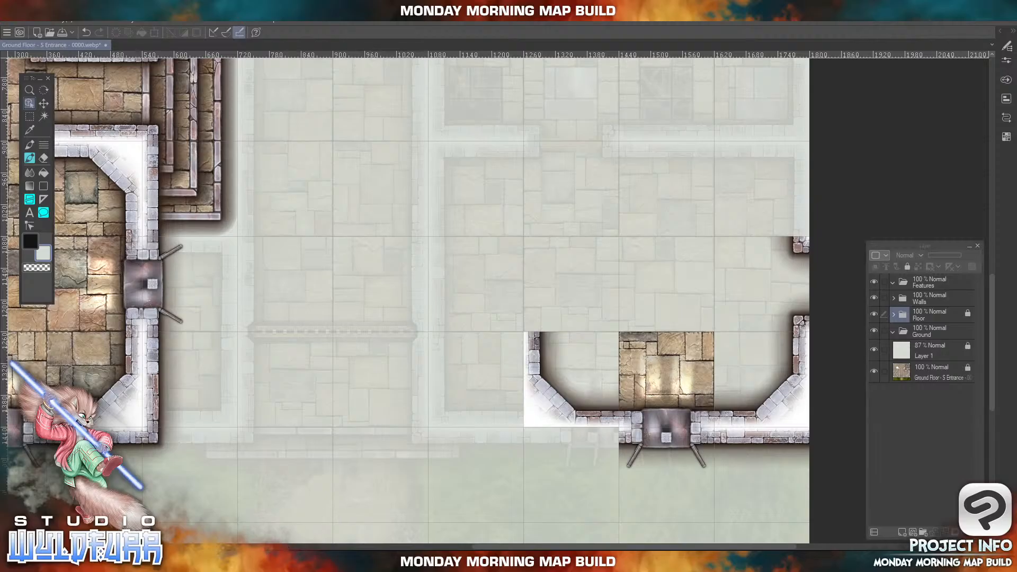
# - Add small-window-w-0000.png to the Floor folder, fitted on the west wall line directly above the southeast room's southwest corner tile
pyautogui.hotkey('alt', 'Tab')
pyautogui.click(120, 217)
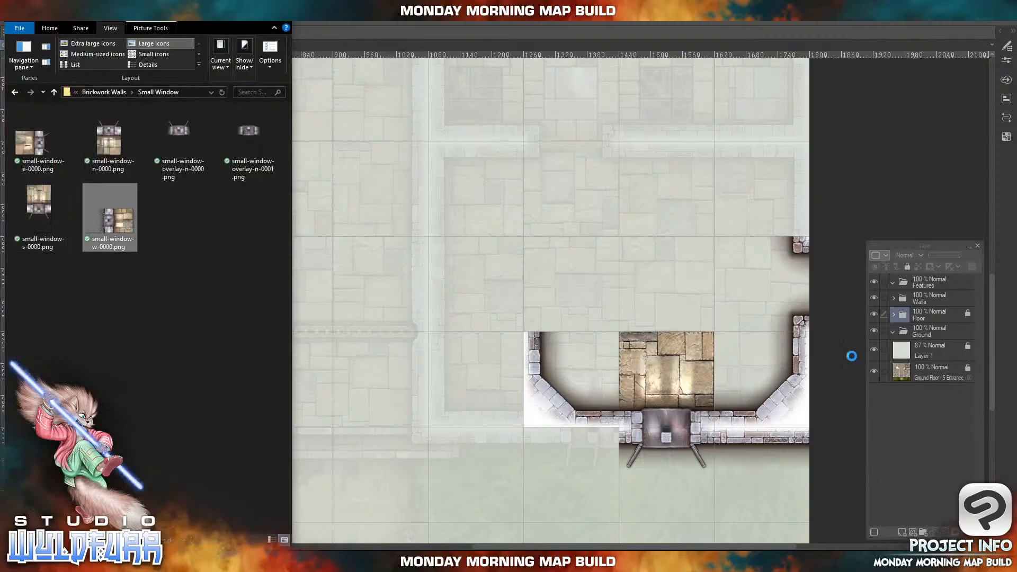
pyautogui.moveTo(945, 313); pyautogui.dragTo(944, 326)
pyautogui.click(396, 142)
pyautogui.moveTo(378, 159); pyautogui.dragTo(570, 302)
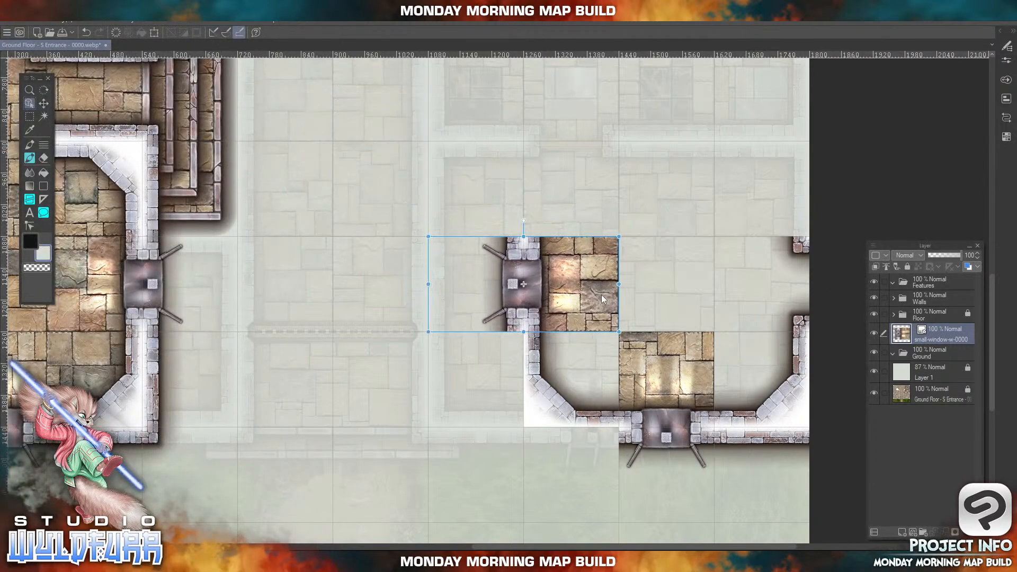
pyautogui.moveTo(933, 339); pyautogui.dragTo(936, 314)
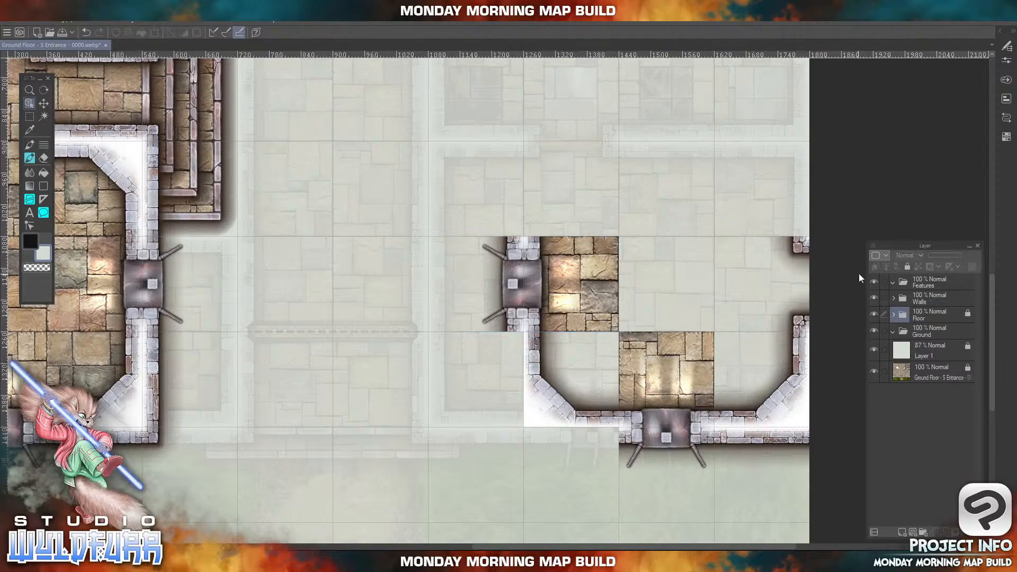
# - Import dungeon-wall-e-0000.png from Brickwork Walls into the Walls folder and fit it in the cell west of the southwest corner tile
pyautogui.click(894, 299)
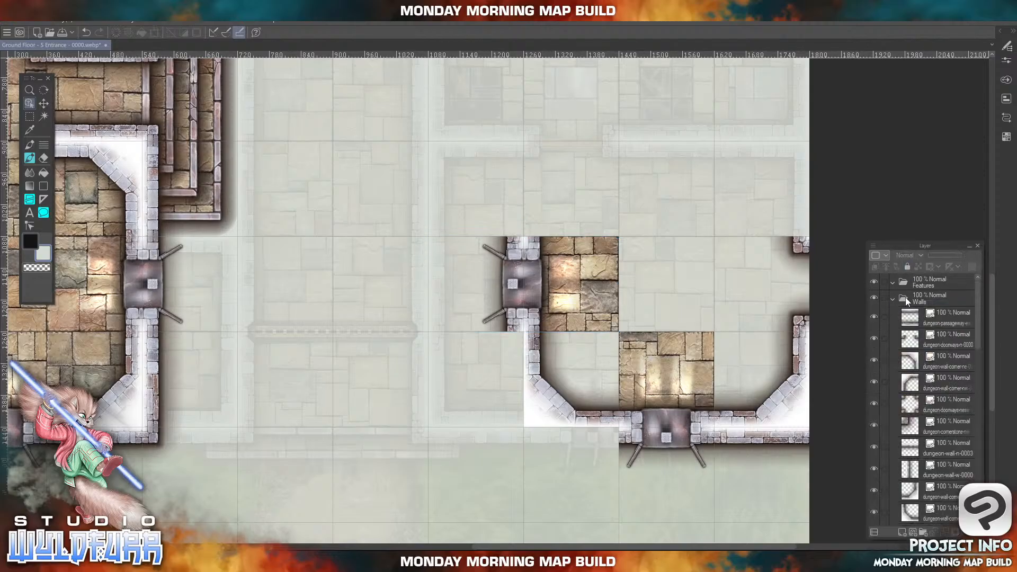
pyautogui.click(936, 299)
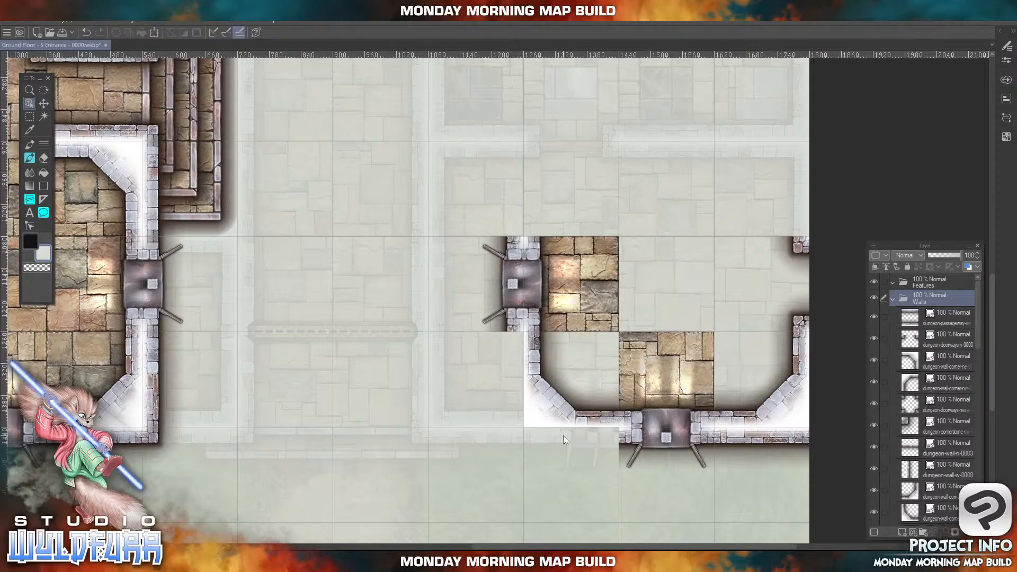
pyautogui.click(267, 560)
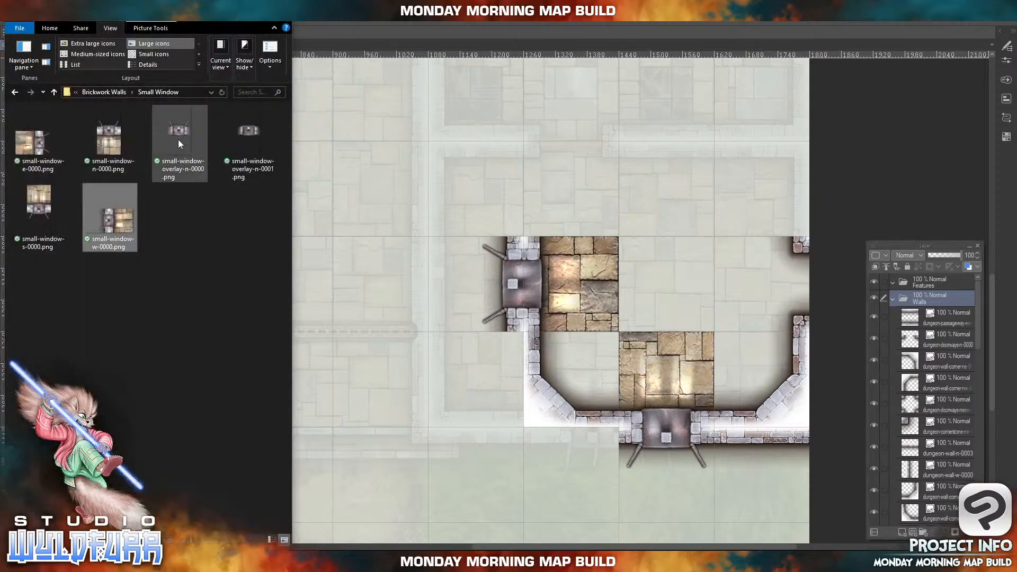
pyautogui.click(112, 93)
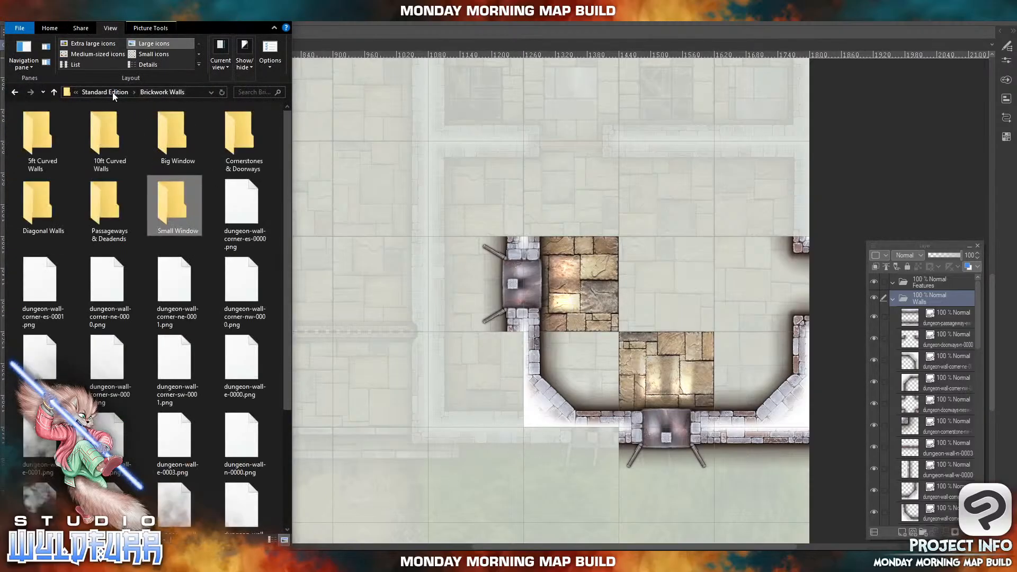
pyautogui.click(253, 367)
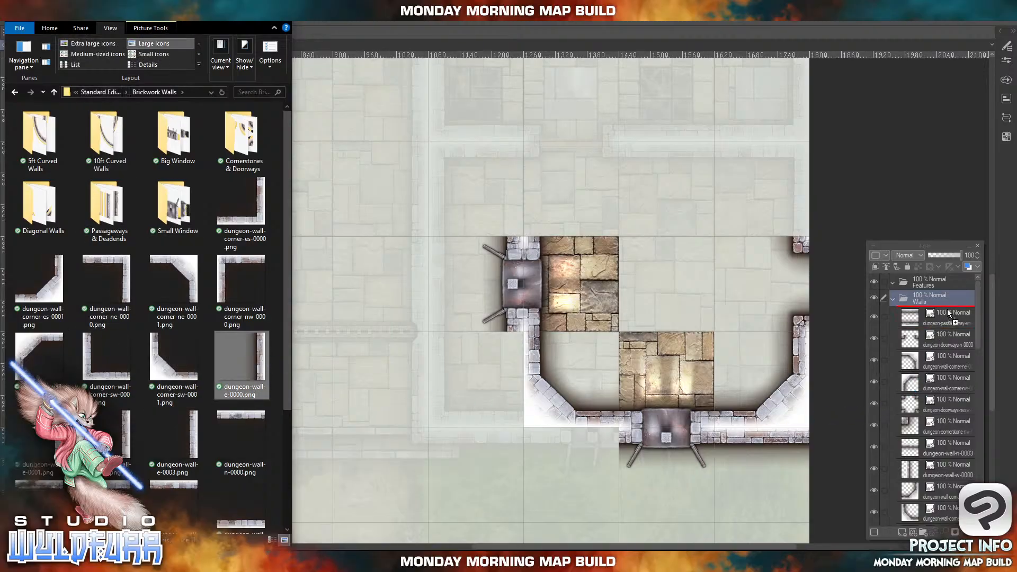
pyautogui.moveTo(947, 306); pyautogui.dragTo(947, 306)
pyautogui.click(385, 167)
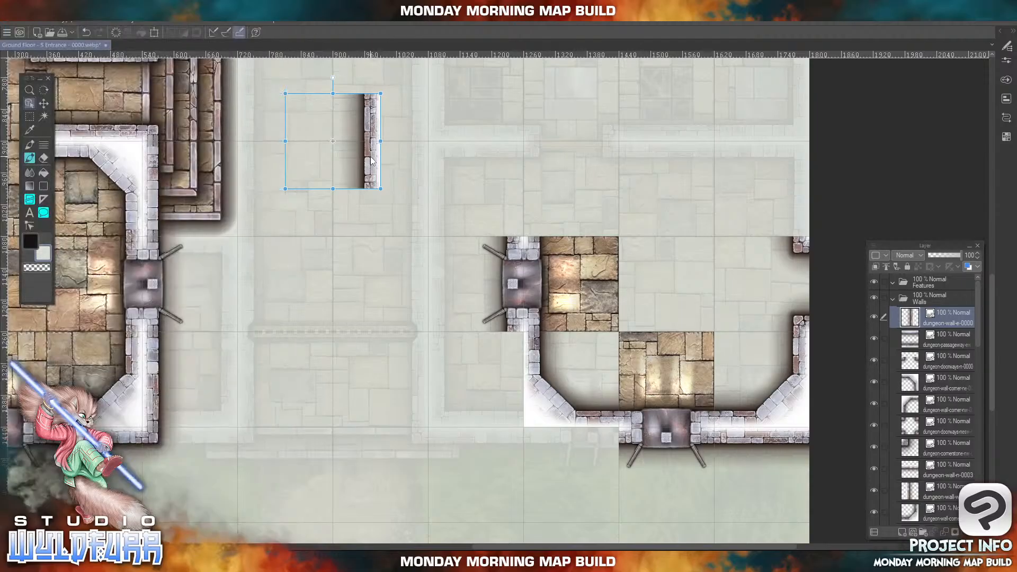
pyautogui.moveTo(369, 170); pyautogui.dragTo(510, 408)
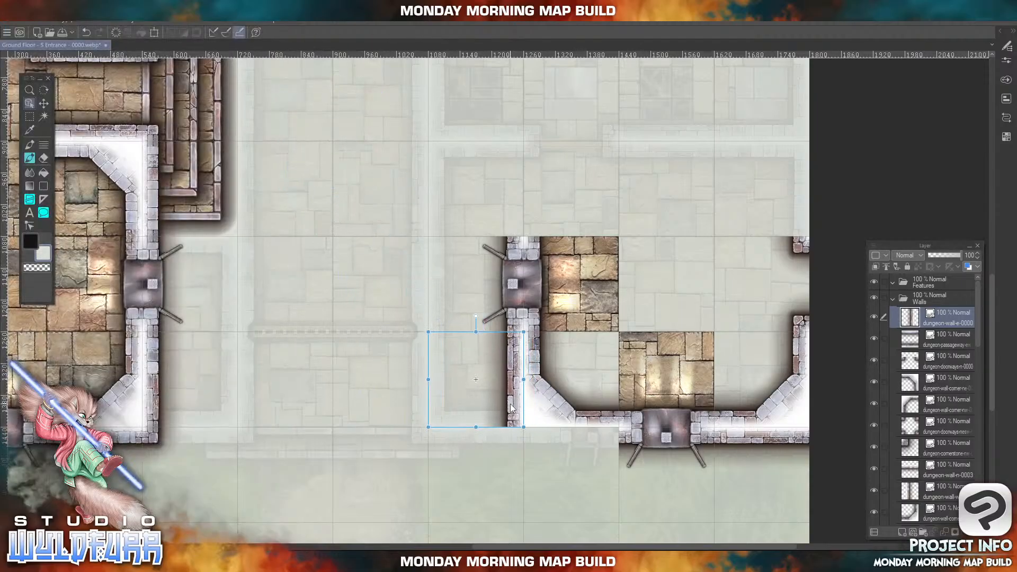
# - Import dungeon-wall-n-0000.png into the Walls folder and fit it in the cell directly below the southwest corner tile
pyautogui.click(262, 561)
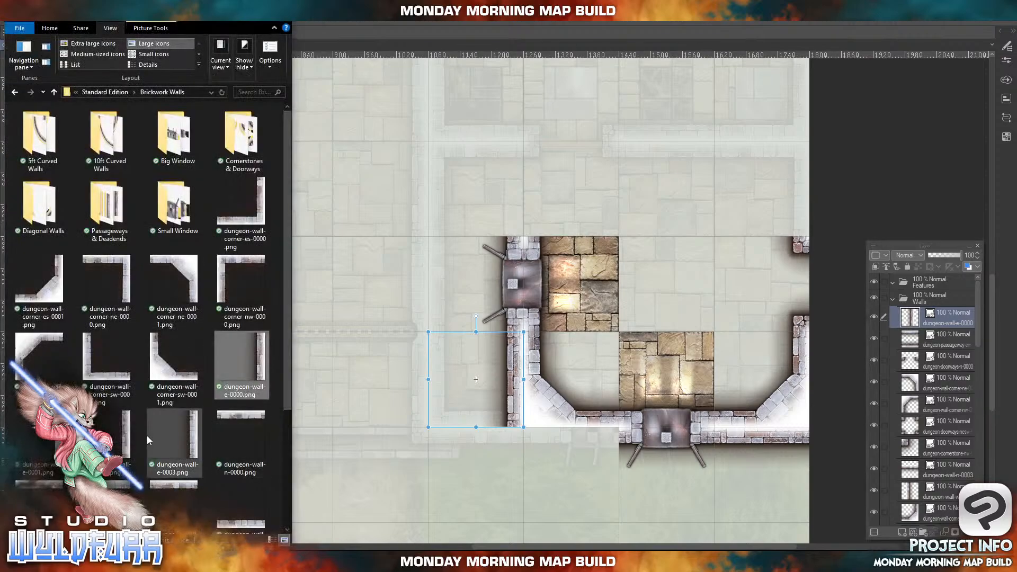
pyautogui.click(246, 415)
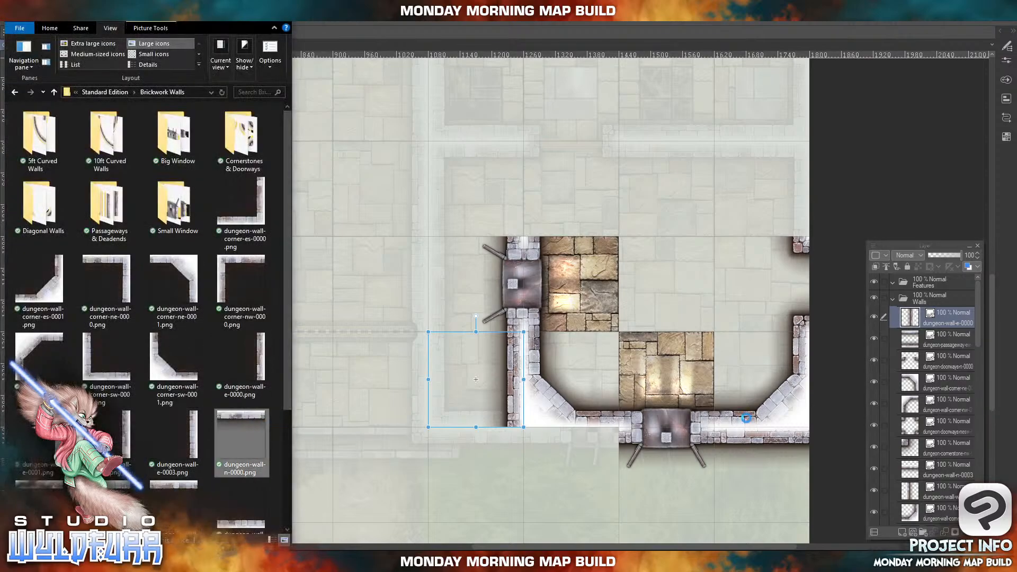
pyautogui.moveTo(939, 331); pyautogui.dragTo(946, 340)
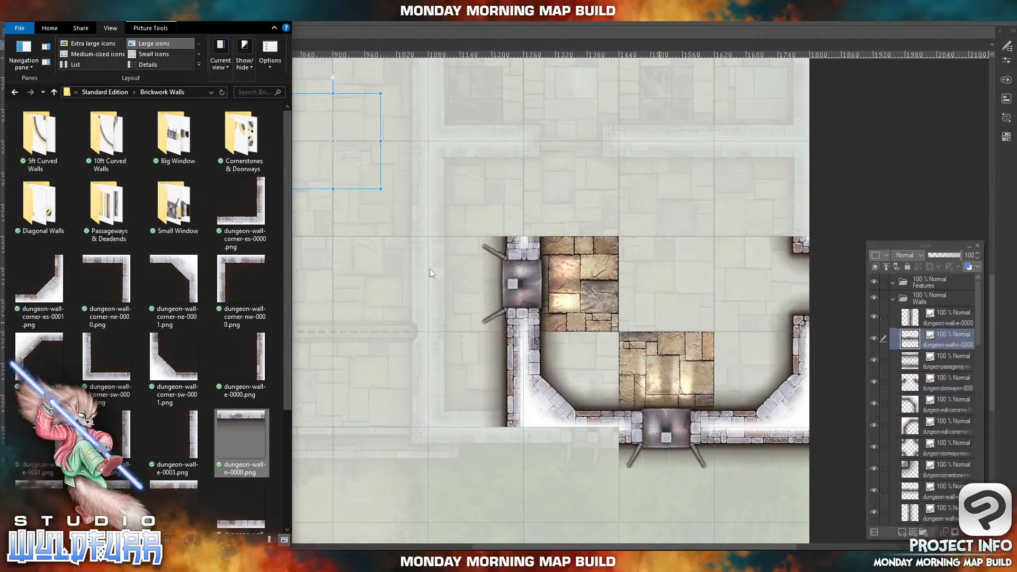
pyautogui.click(342, 106)
pyautogui.moveTo(323, 102); pyautogui.dragTo(562, 437)
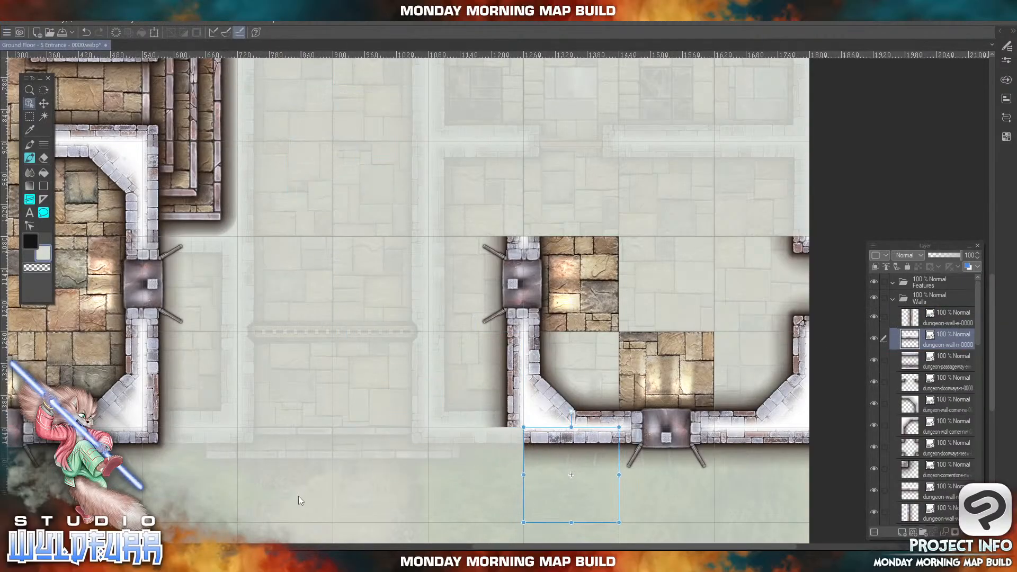
# - Import dungeon-cornerstone-ne-0000.png from Cornerstones & Doorways and fit it diagonally outside the southwest corner tile to close the outer wall
pyautogui.hotkey('alt', 'Tab')
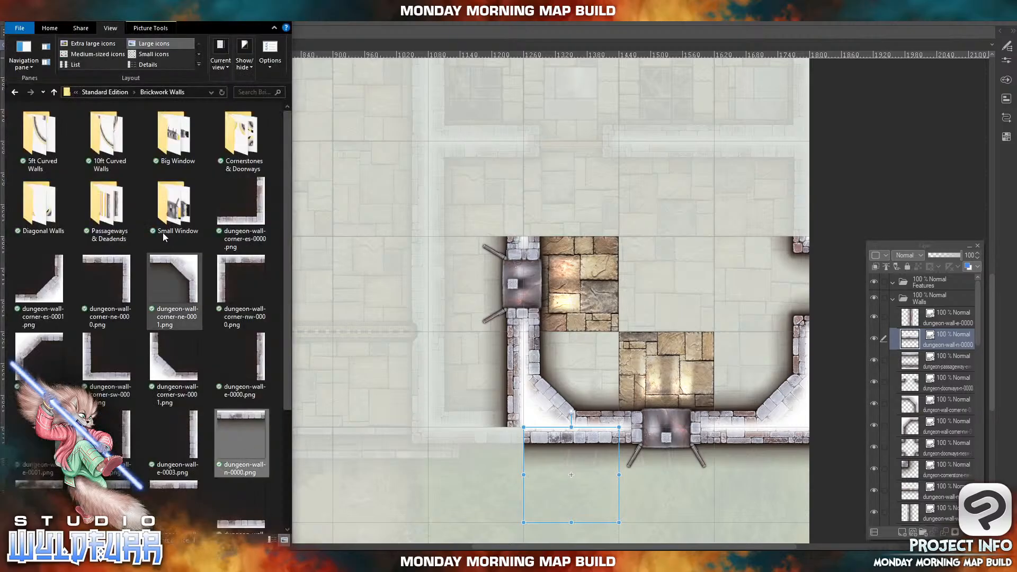
pyautogui.click(231, 147)
pyautogui.doubleClick(230, 145)
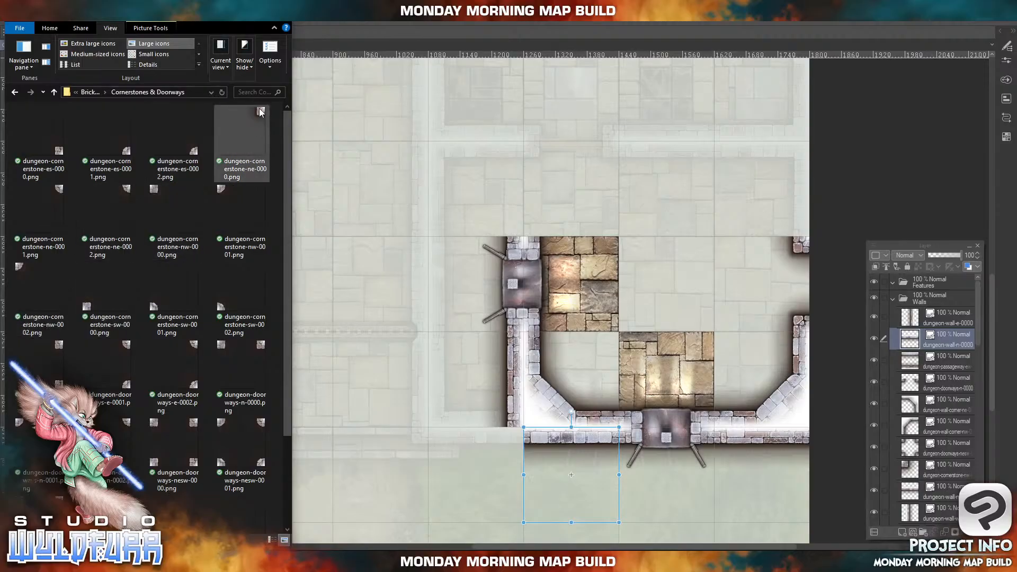
pyautogui.moveTo(260, 111); pyautogui.dragTo(951, 336)
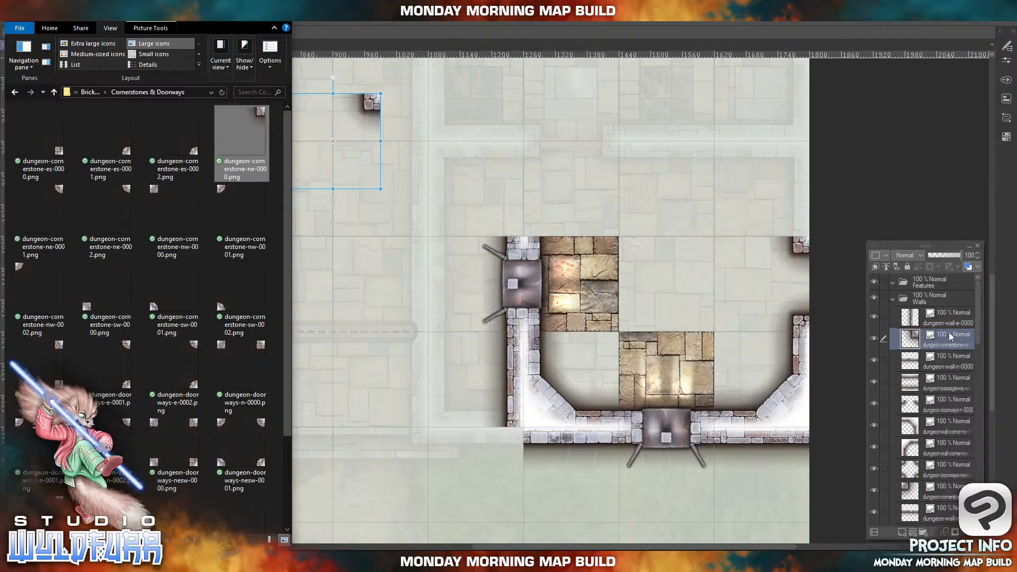
pyautogui.click(364, 111)
pyautogui.moveTo(364, 114); pyautogui.dragTo(504, 441)
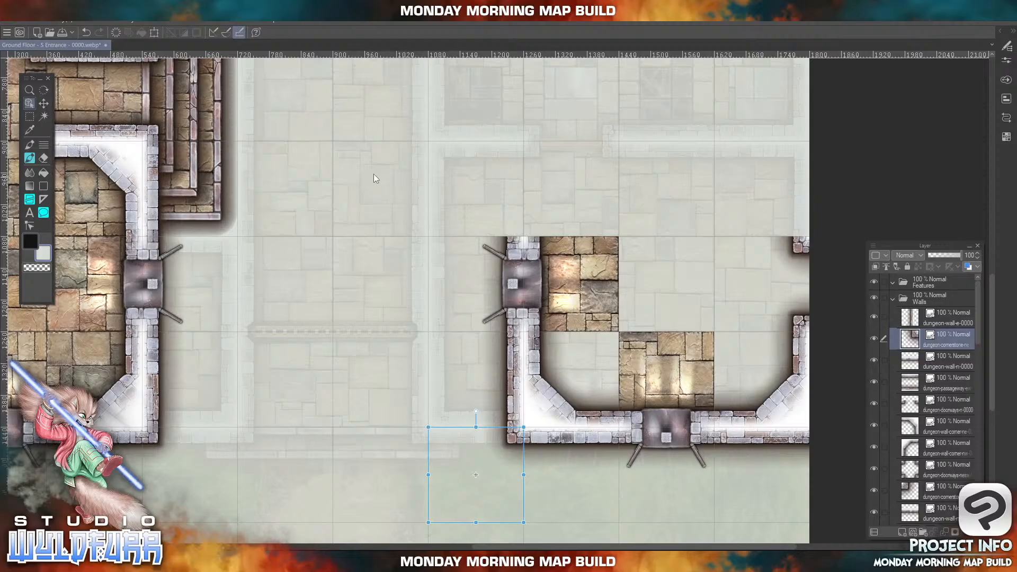
# - Import dungeon-wall-corner-ne-0001.png from Brickwork Walls into the Walls folder and fit it at the east edge, two cells above the east doorway's lower wall
pyautogui.moveTo(620, 109); pyautogui.dragTo(604, 259)
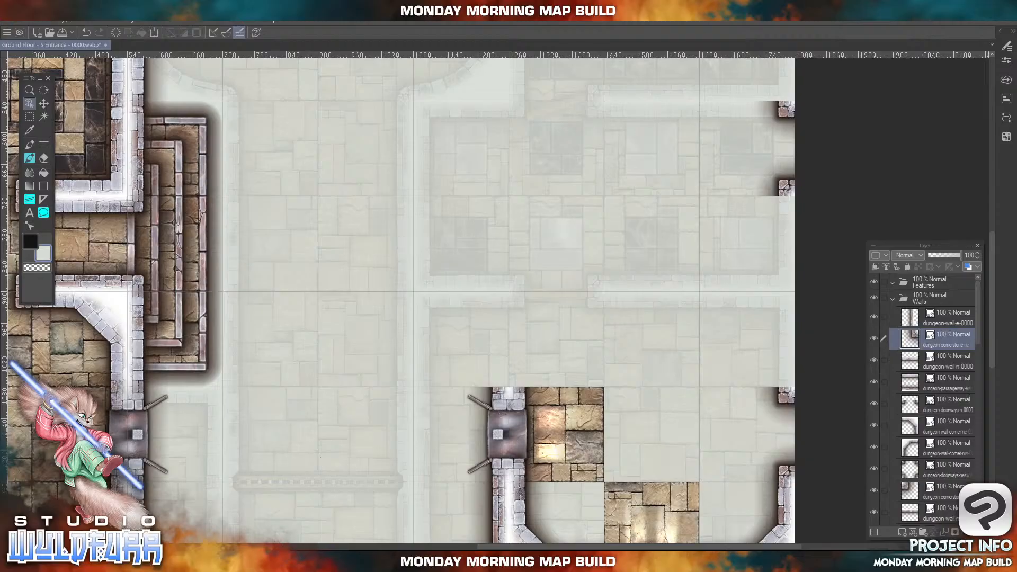
pyautogui.click(275, 561)
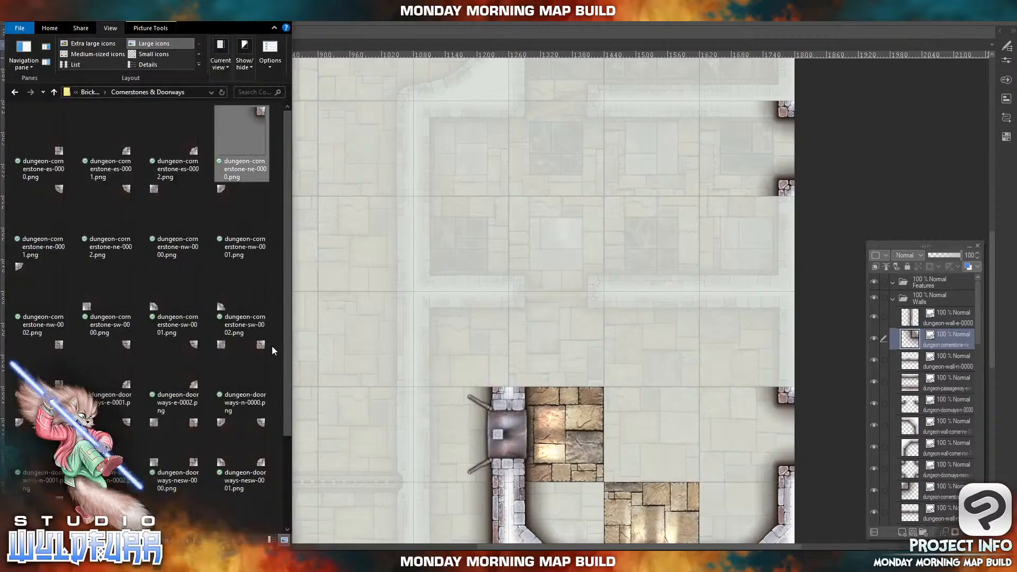
pyautogui.click(89, 92)
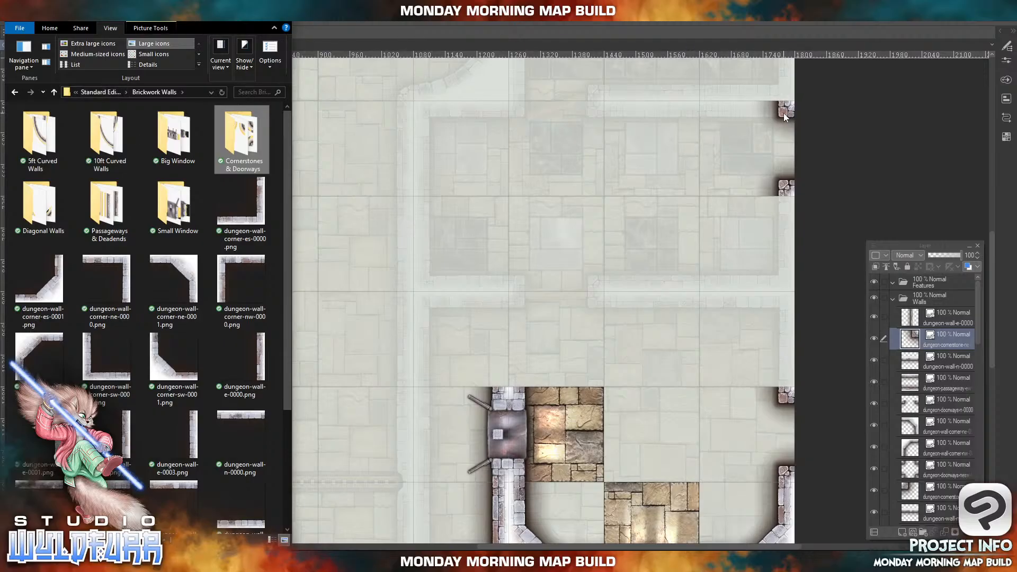
pyautogui.click(180, 267)
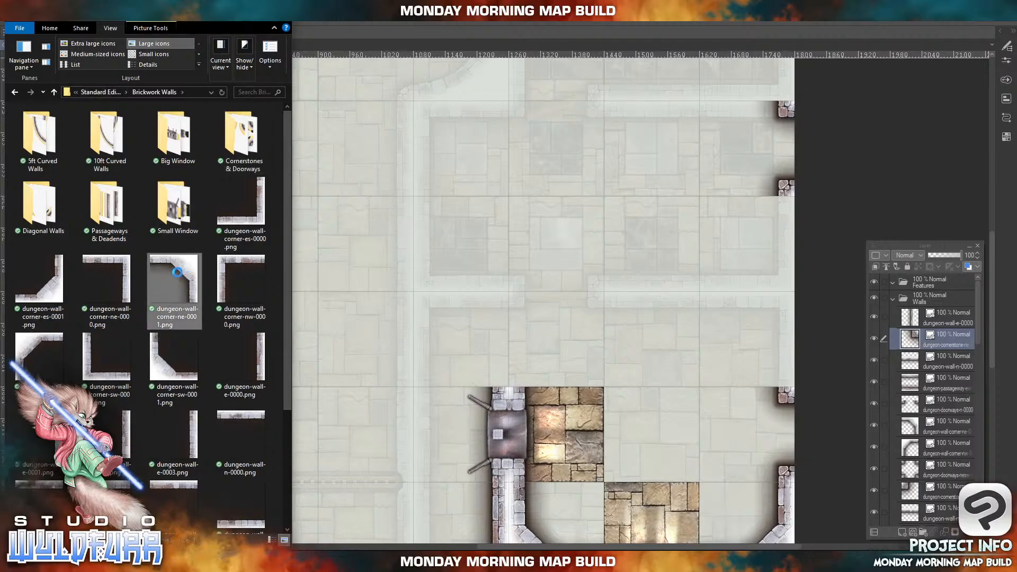
pyautogui.moveTo(182, 272); pyautogui.dragTo(938, 312)
pyautogui.click(371, 272)
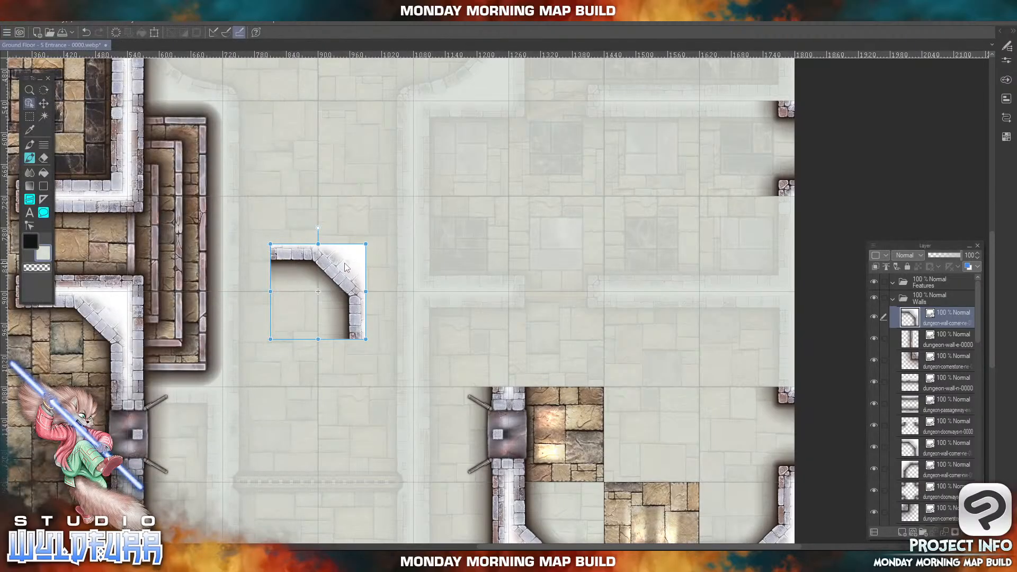
pyautogui.moveTo(337, 271); pyautogui.dragTo(764, 224)
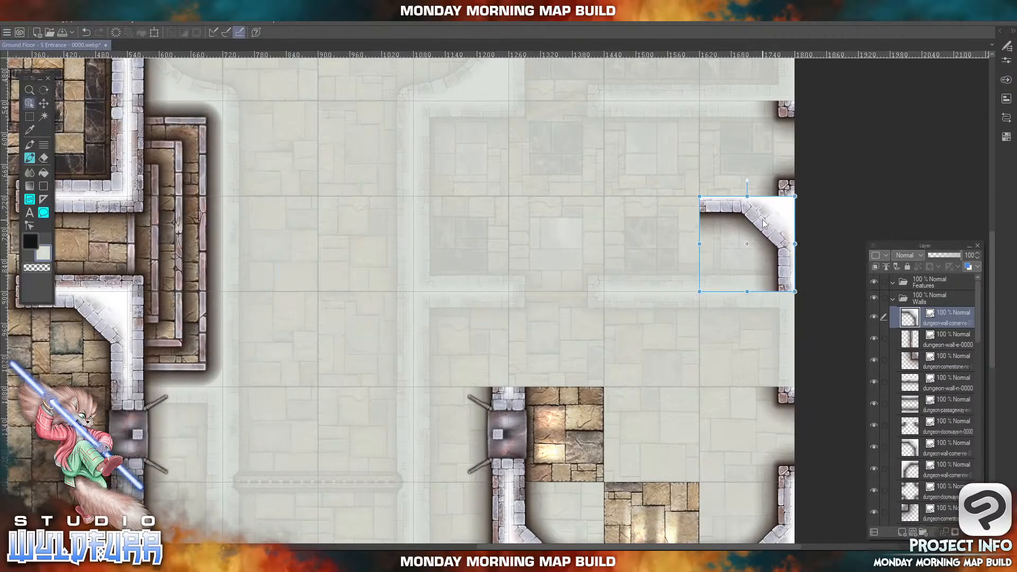
# - Import dungeon-wall-corner-nw-0001.png into the Walls folder and fit it two cells west of the diagonal northeast corner tile
pyautogui.click(286, 559)
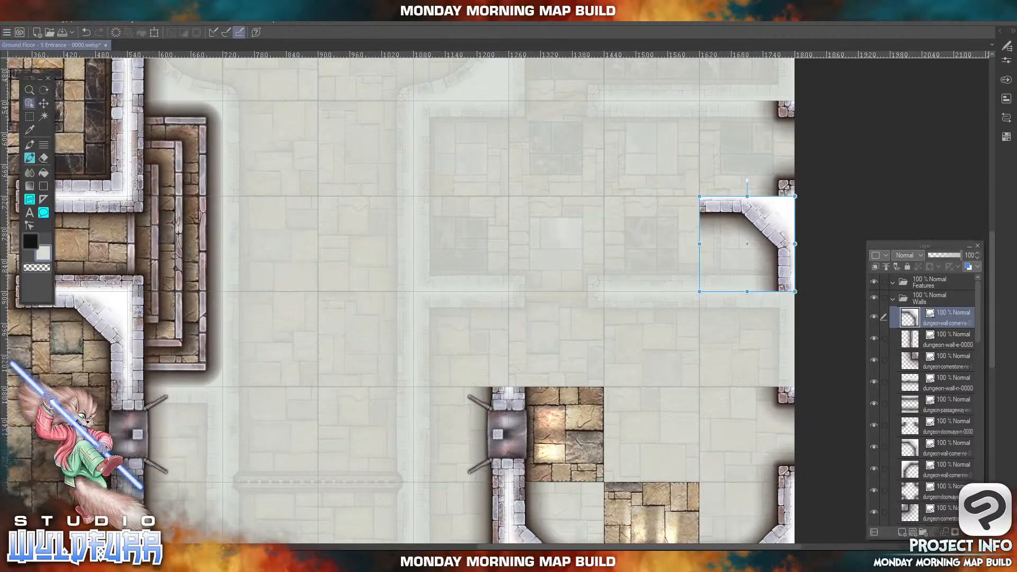
pyautogui.moveTo(21, 345); pyautogui.dragTo(954, 316)
pyautogui.click(316, 249)
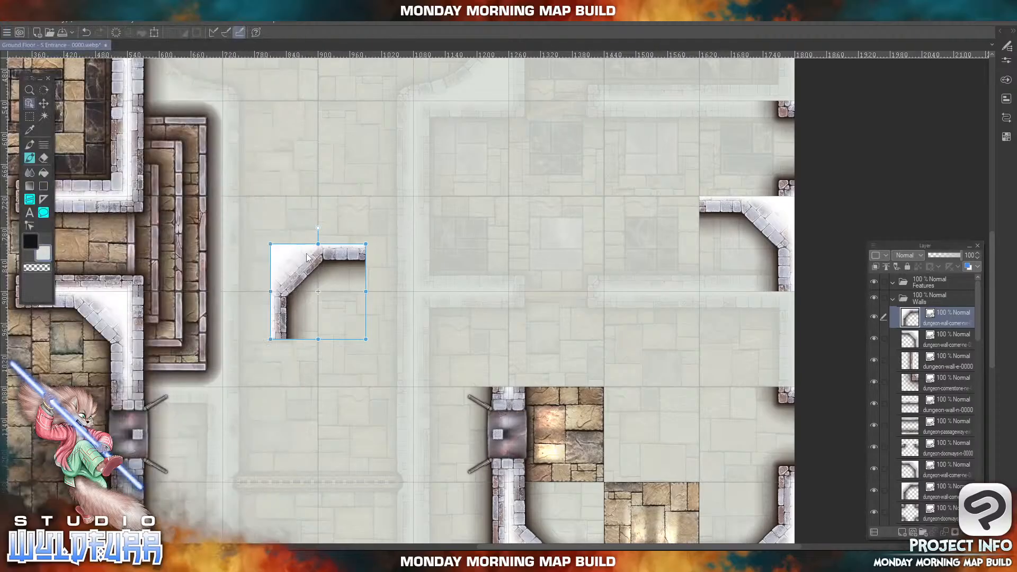
pyautogui.moveTo(296, 266); pyautogui.dragTo(531, 214)
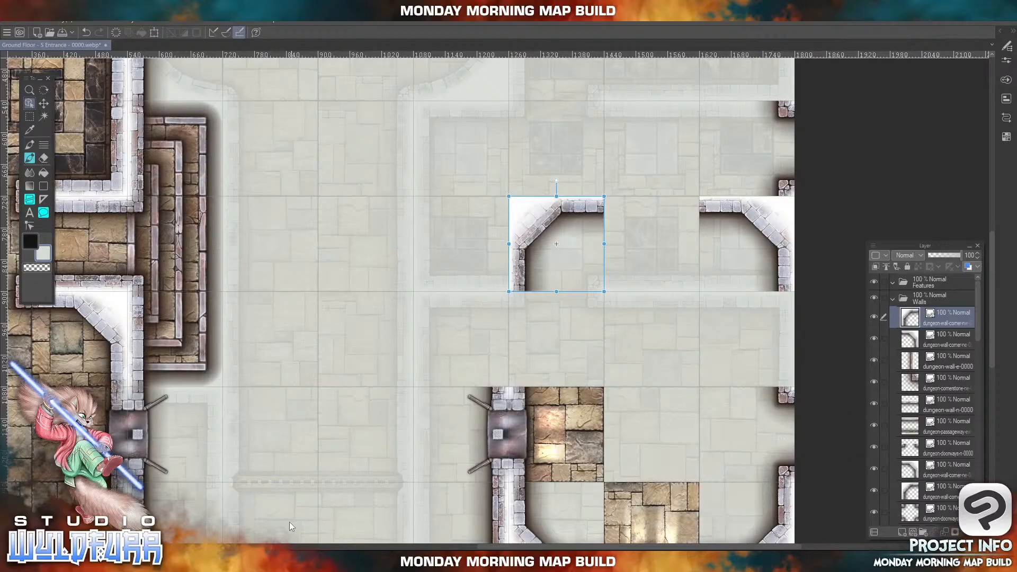
# - Unlock the Floor folder and delete the small window tile on the west wall of the southeast room
pyautogui.click(254, 560)
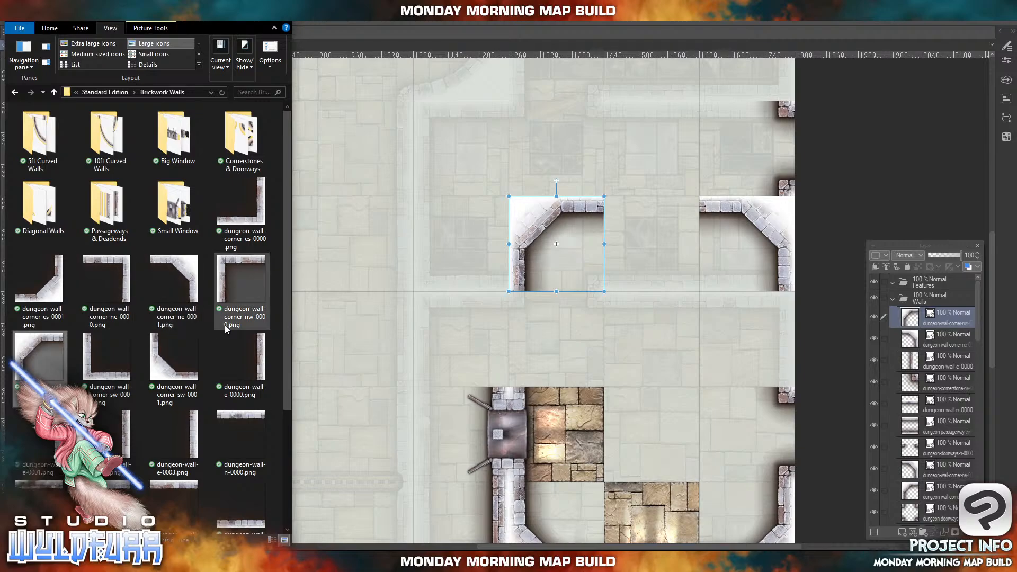
pyautogui.moveTo(224, 325); pyautogui.dragTo(513, 438)
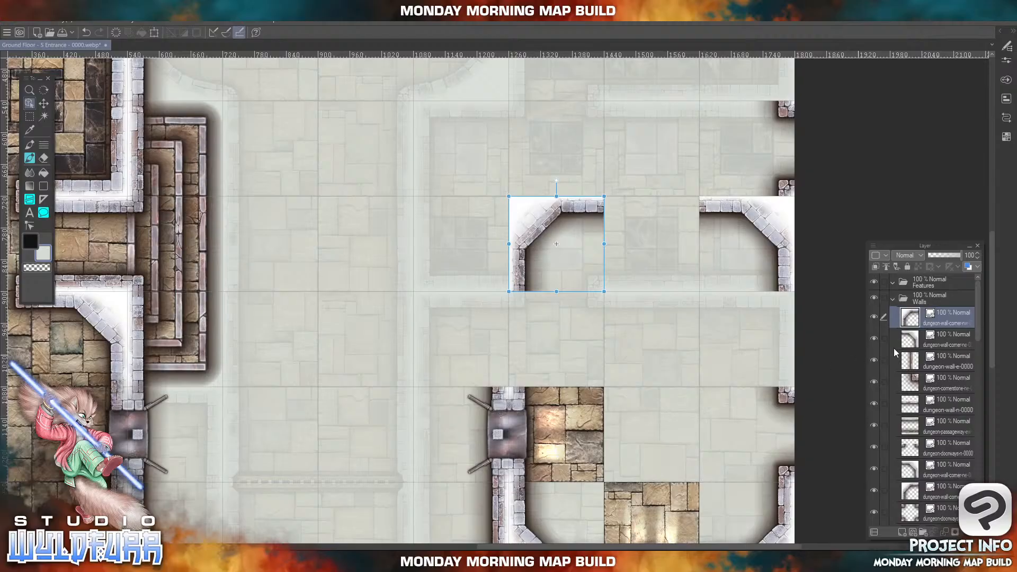
pyautogui.click(893, 300)
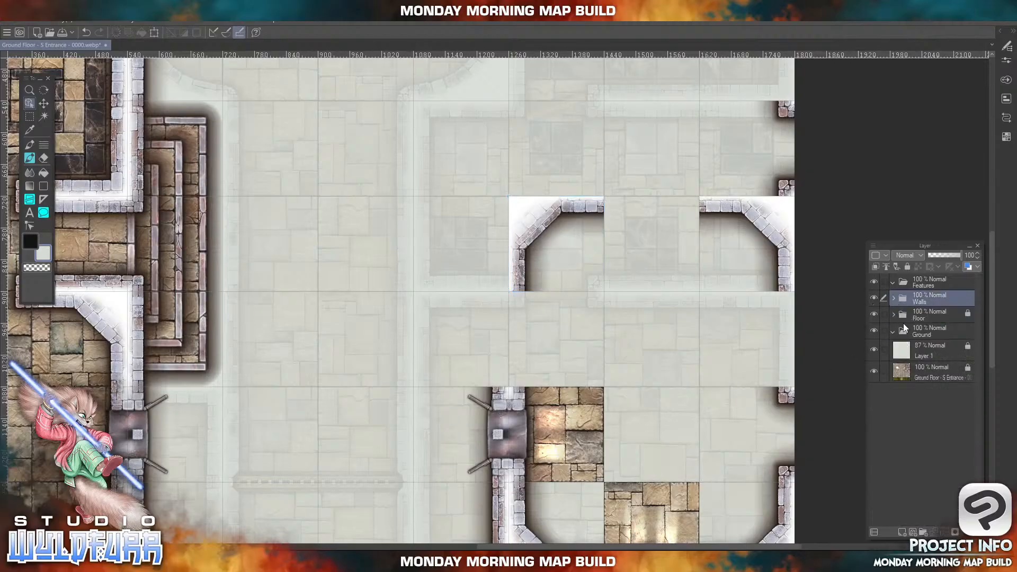
pyautogui.click(963, 313)
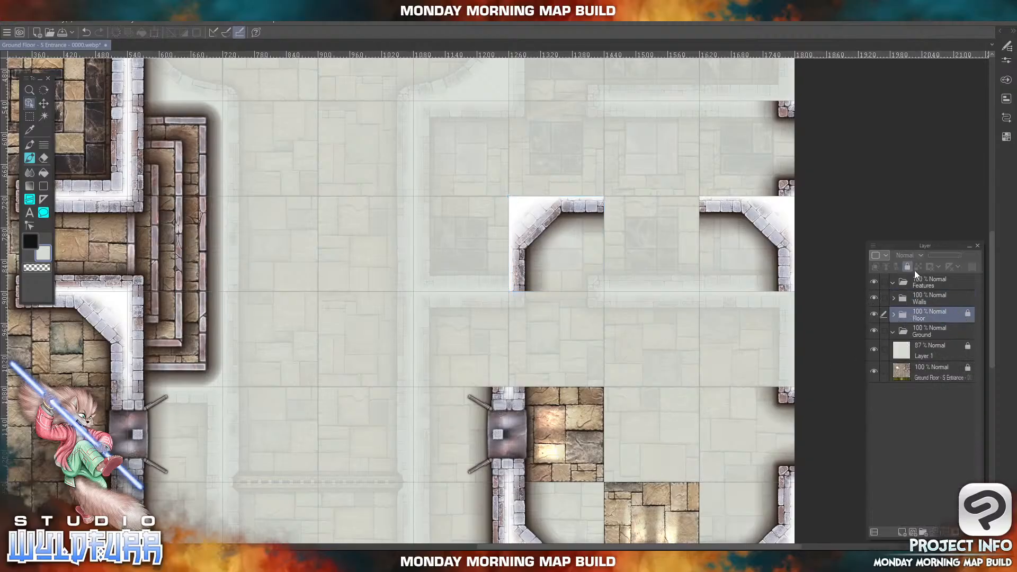
pyautogui.click(557, 425)
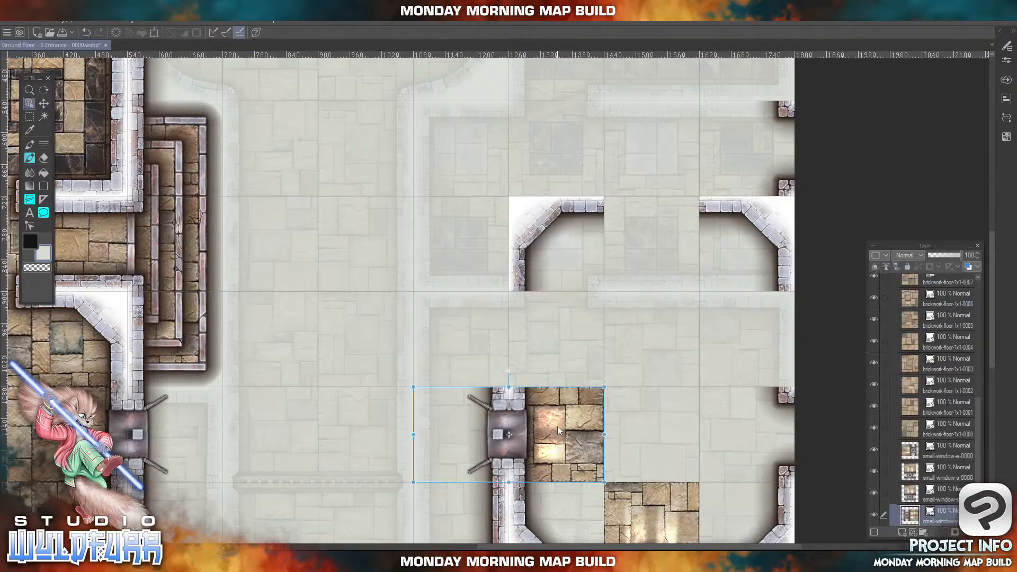
pyautogui.press('Delete')
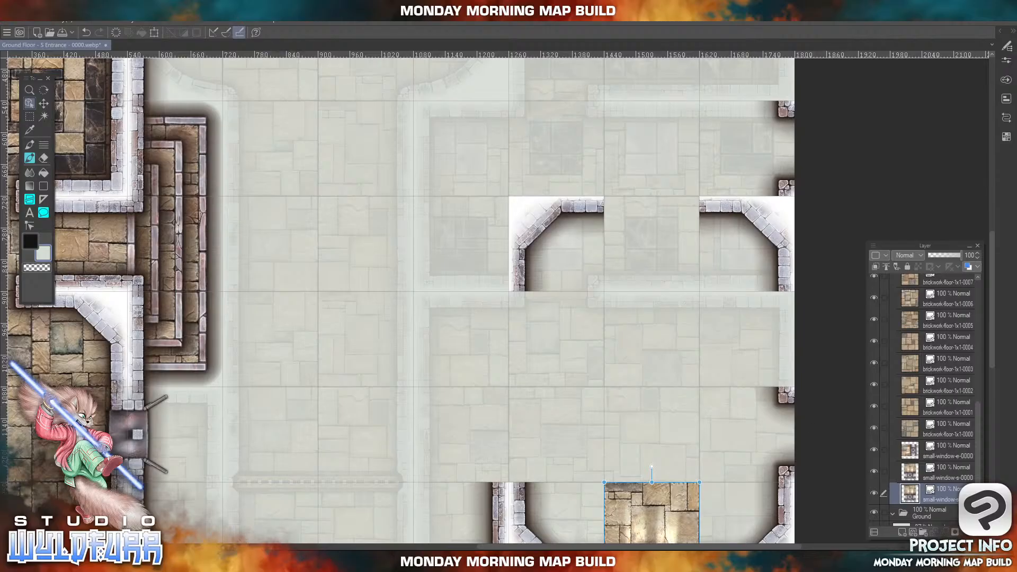
# - Import big-window-w-0000.png from Big Window into the Floor folder and fit it on the room's west wall, below the diagonal northwest corner
pyautogui.click(245, 561)
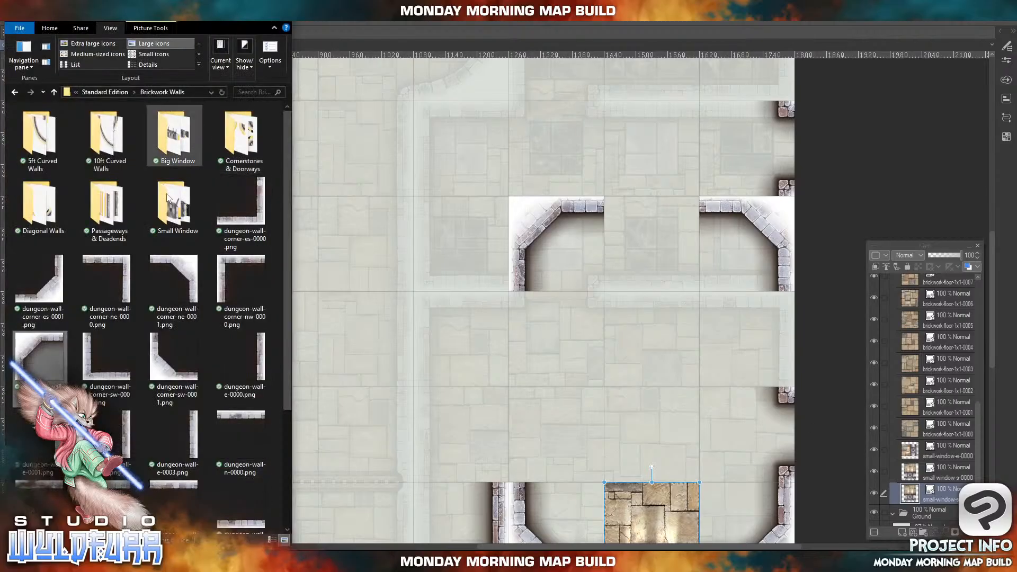
pyautogui.doubleClick(168, 151)
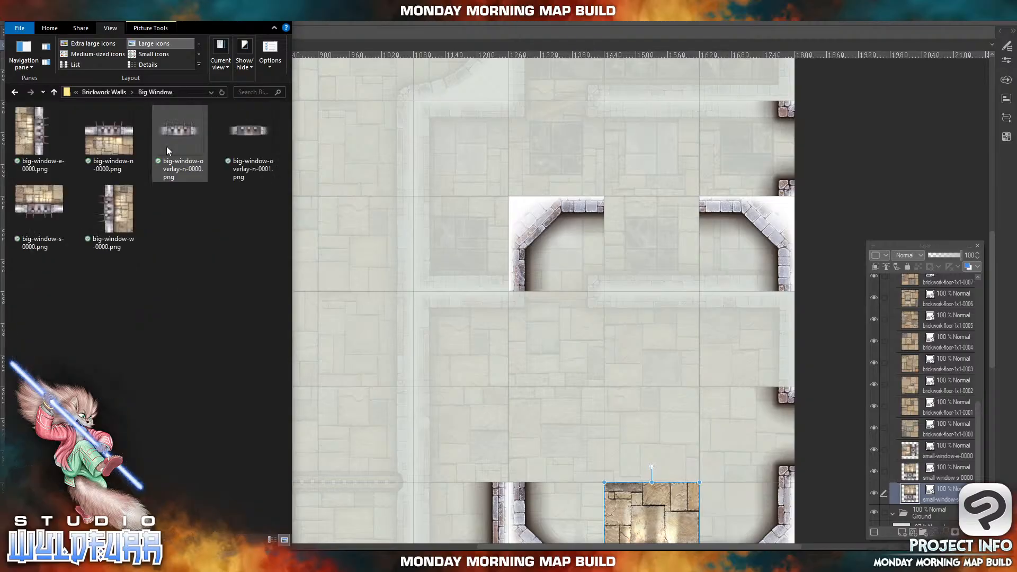
pyautogui.click(116, 210)
pyautogui.moveTo(271, 258); pyautogui.dragTo(930, 437)
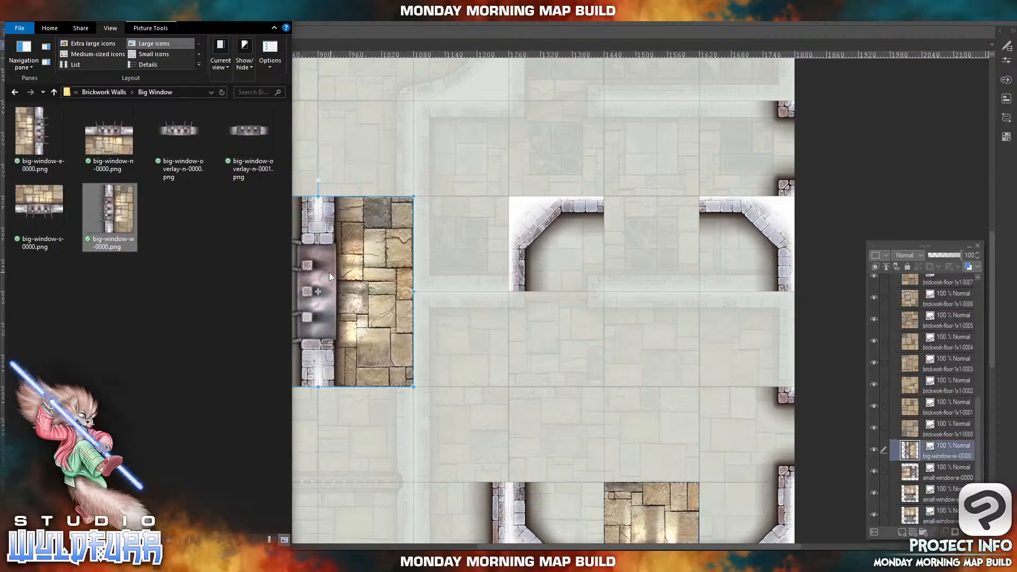
pyautogui.click(353, 275)
pyautogui.moveTo(367, 222); pyautogui.dragTo(558, 319)
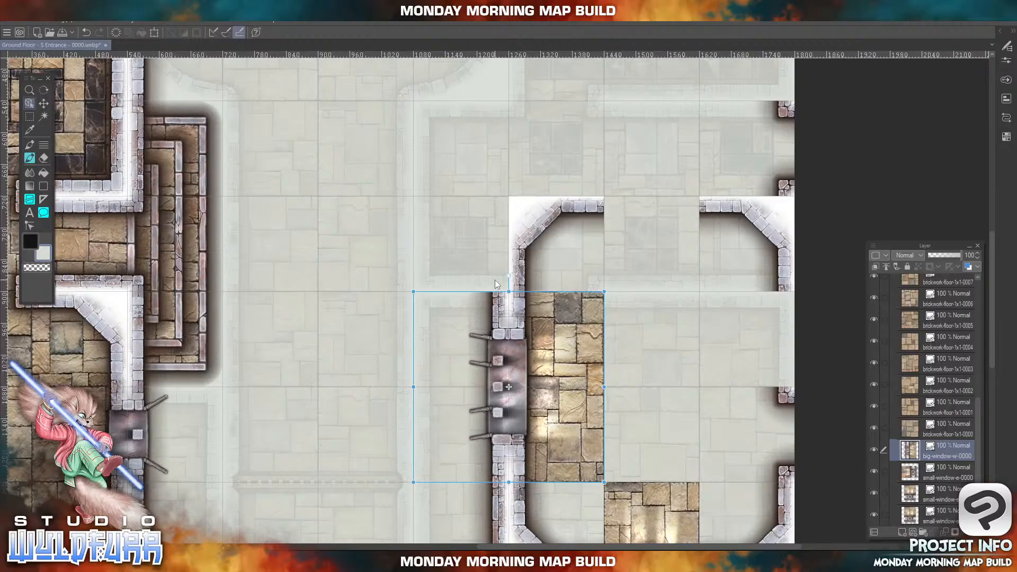
# - Return to the Brickwork Walls files, then collapse and lock the Floor folder and make the Walls folder active
pyautogui.click(212, 561)
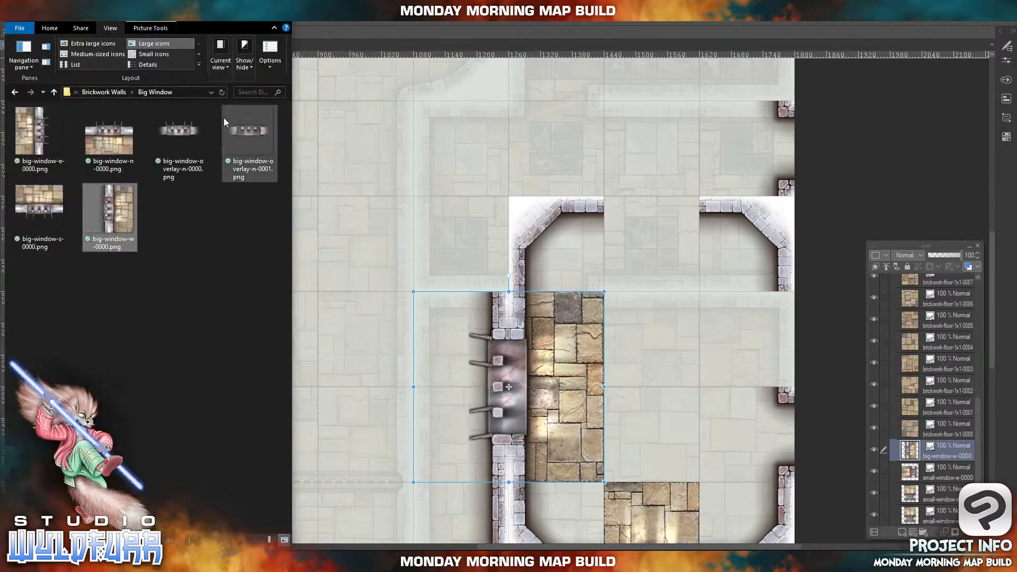
pyautogui.click(104, 92)
pyautogui.scroll(1, 961, 396)
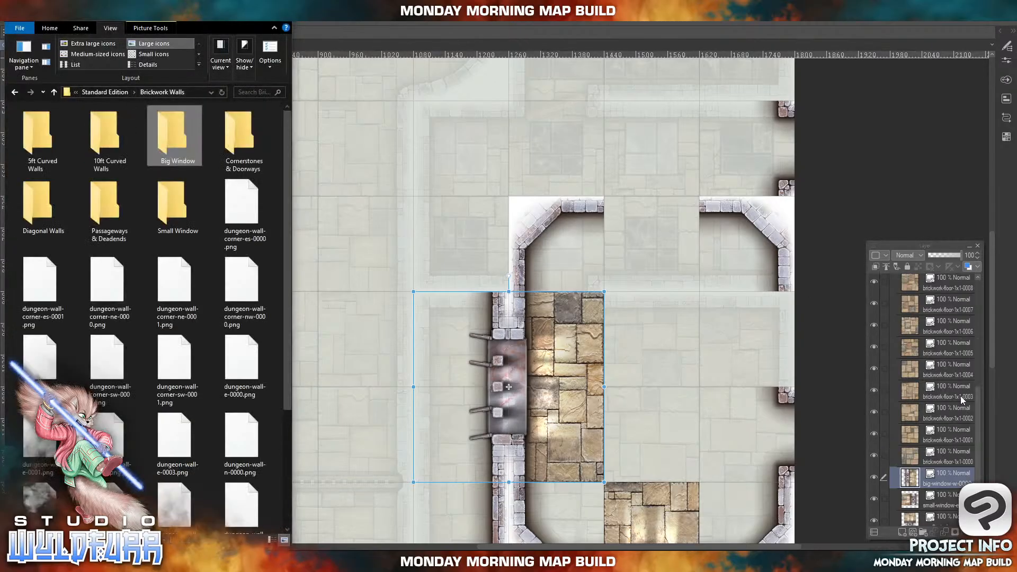
pyautogui.scroll(10, 961, 396)
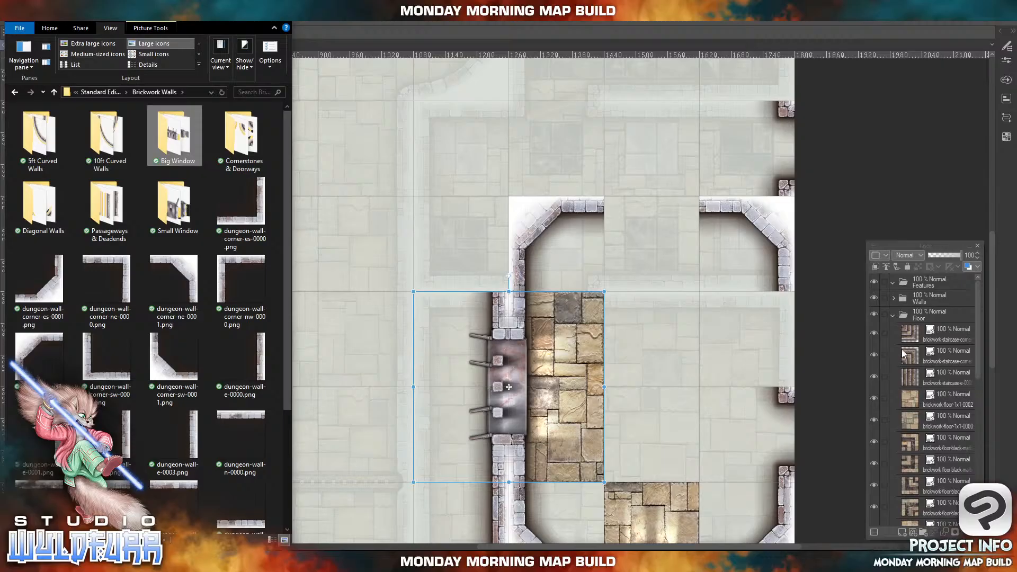
pyautogui.click(891, 316)
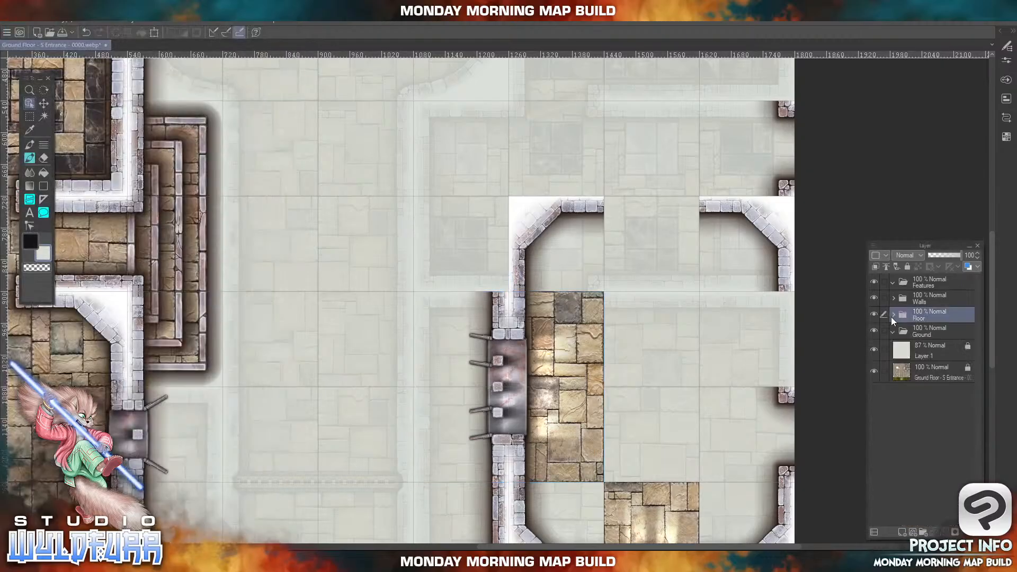
pyautogui.click(907, 266)
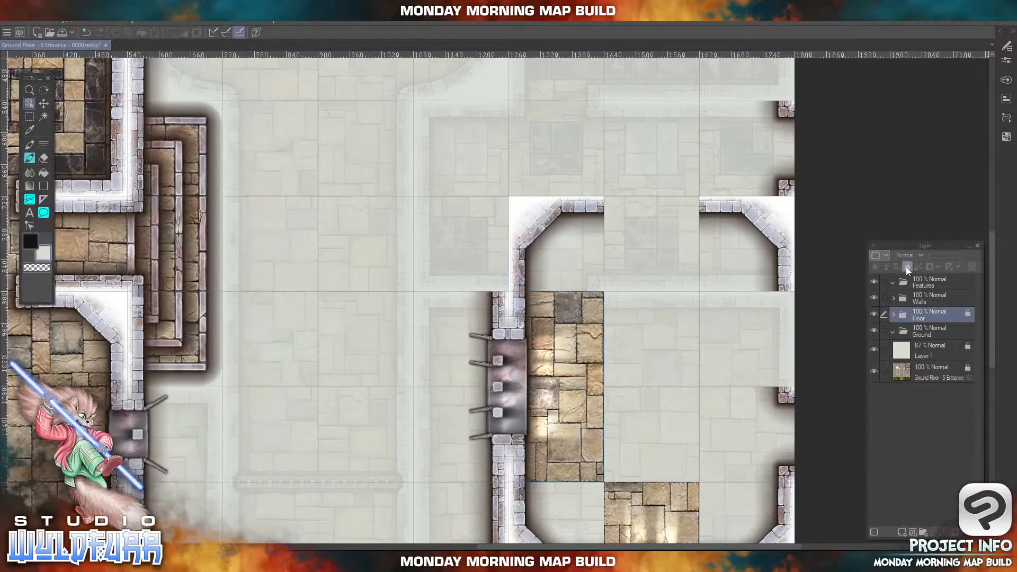
pyautogui.click(918, 304)
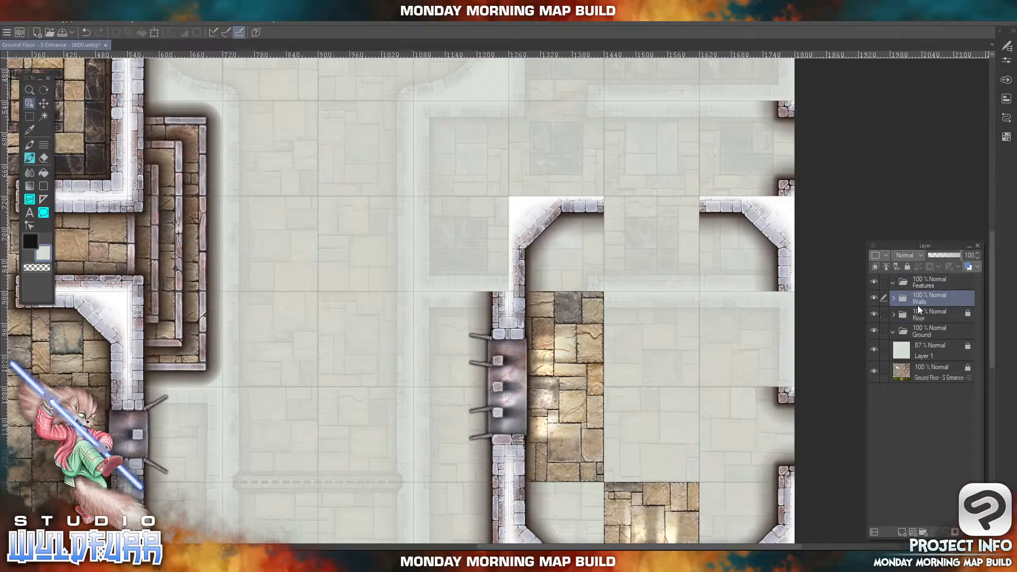
# - Import dungeon-wall-e-0003.png into the Walls folder and fit it in the cell directly west of the diagonal northwest corner tile
pyautogui.click(251, 561)
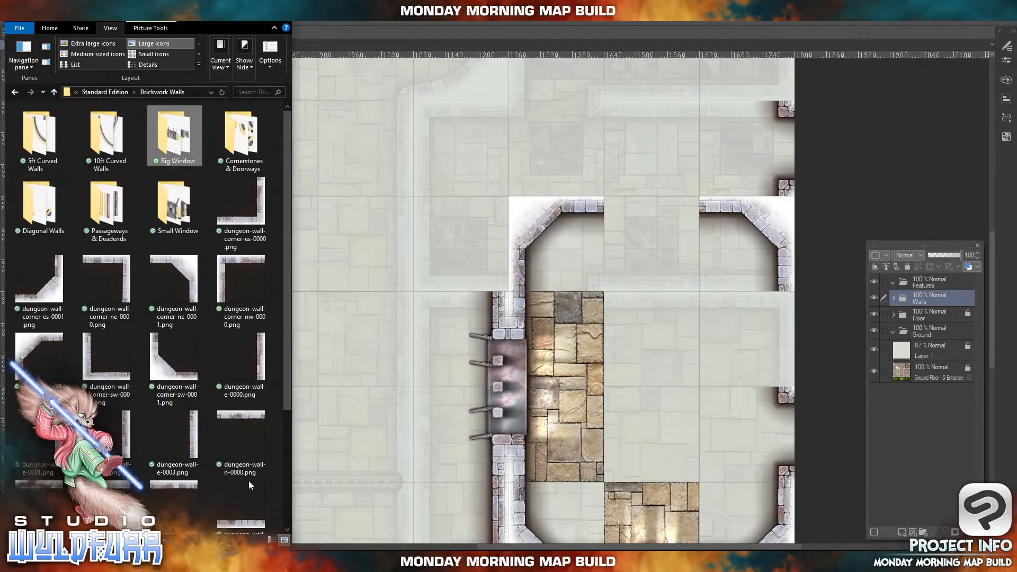
pyautogui.click(185, 437)
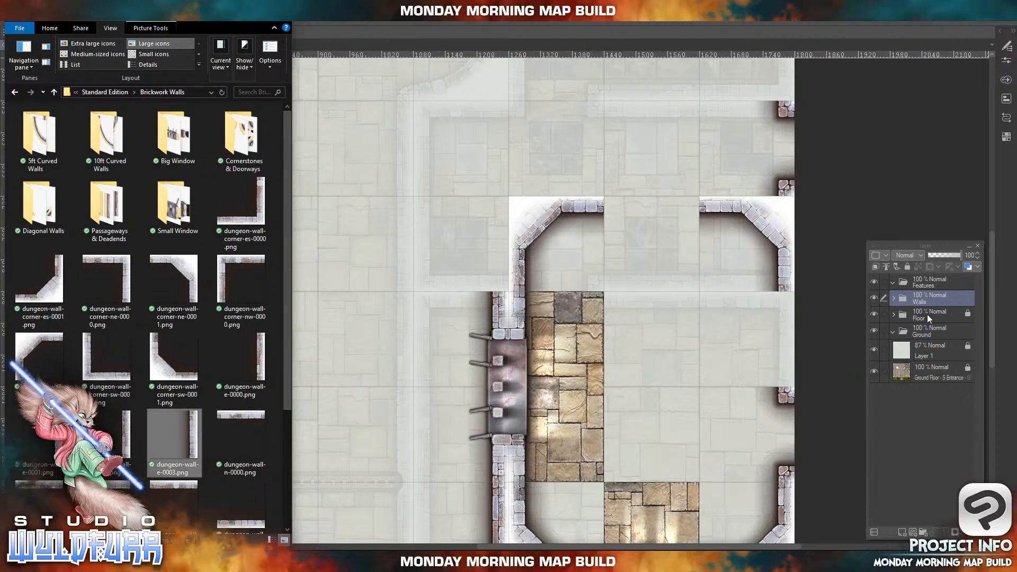
pyautogui.moveTo(927, 313); pyautogui.dragTo(927, 300)
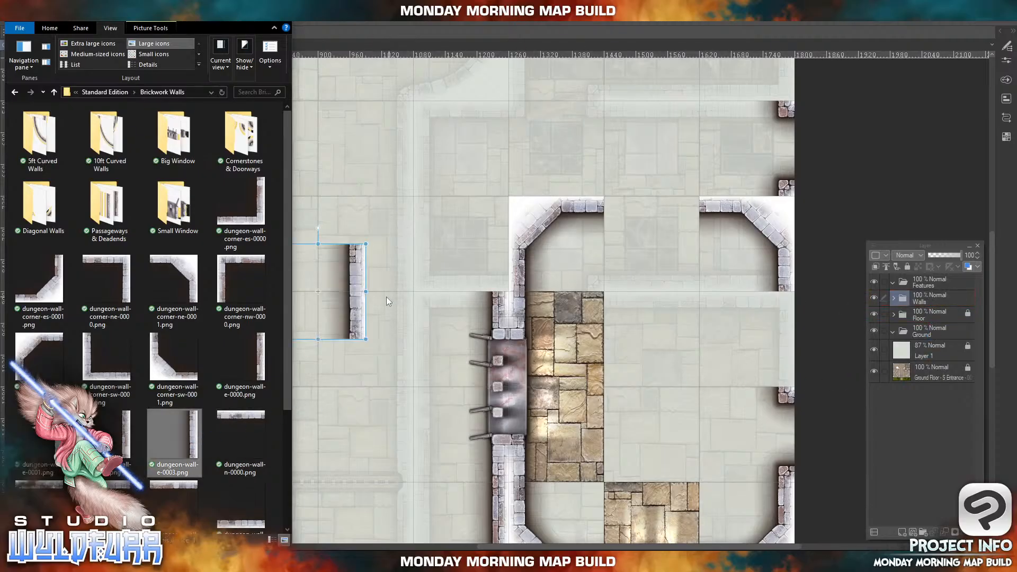
pyautogui.click(352, 310)
pyautogui.moveTo(359, 324); pyautogui.dragTo(500, 279)
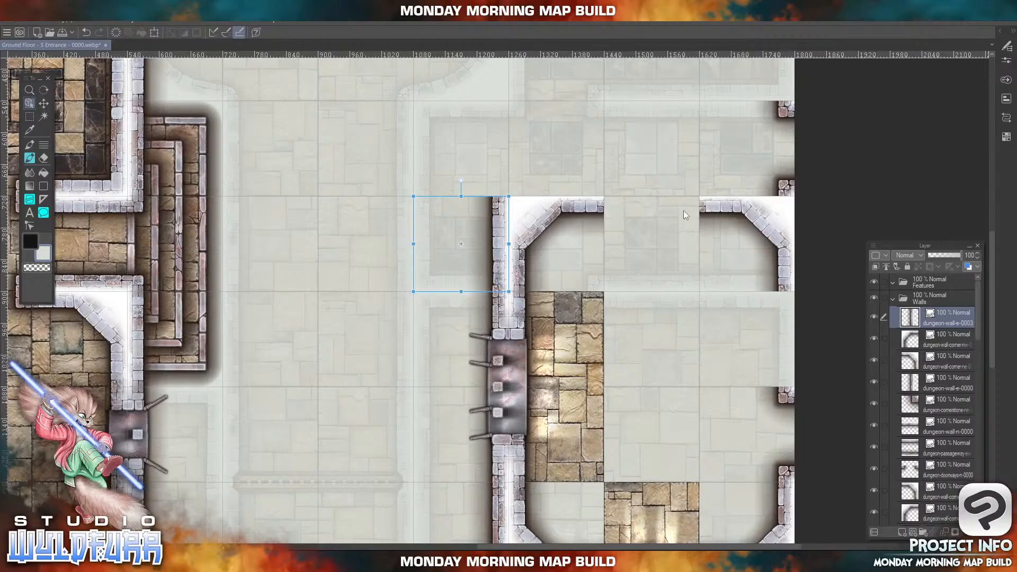
# - Import dungeon-wall-n-0000.png into the Walls folder and fit it between the diagonal northwest and northeast corner tiles
pyautogui.click(249, 560)
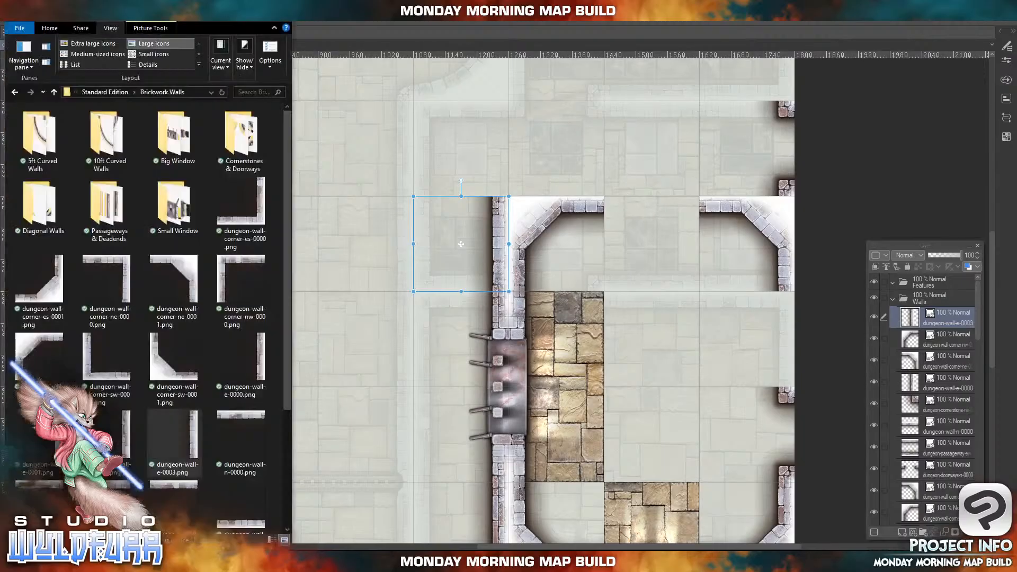
pyautogui.moveTo(230, 421); pyautogui.dragTo(947, 313)
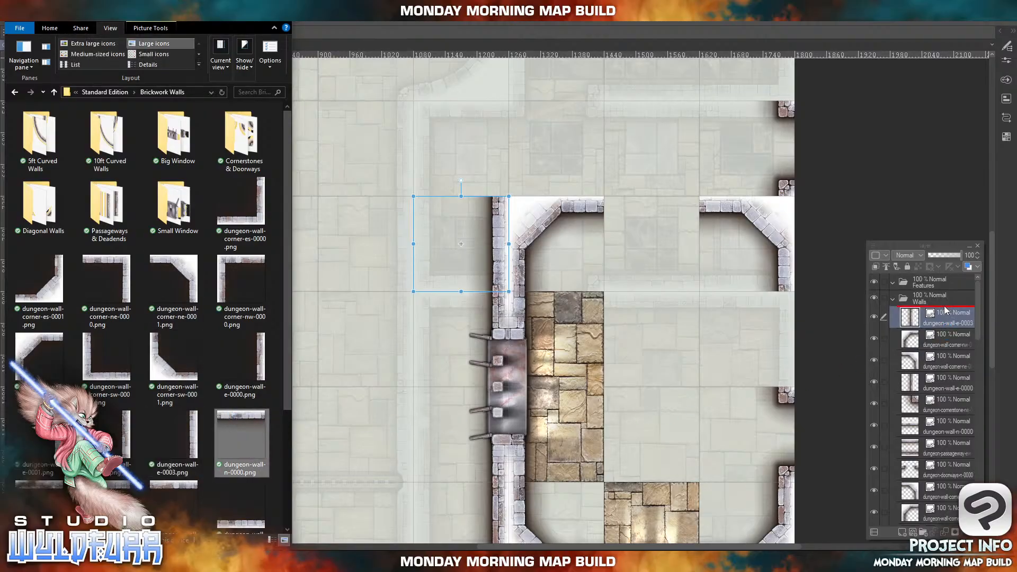
pyautogui.click(320, 257)
pyautogui.moveTo(318, 257); pyautogui.dragTo(654, 206)
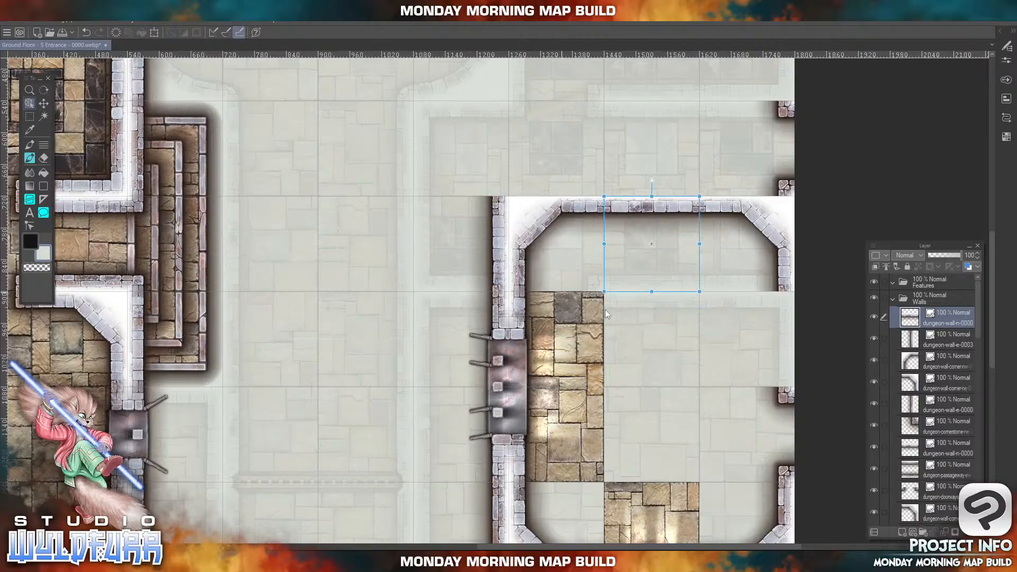
# - Import another dungeon-wall-e-0003.png into the Walls folder and fit it at the east edge, directly below the diagonal northeast corner tile
pyautogui.click(198, 562)
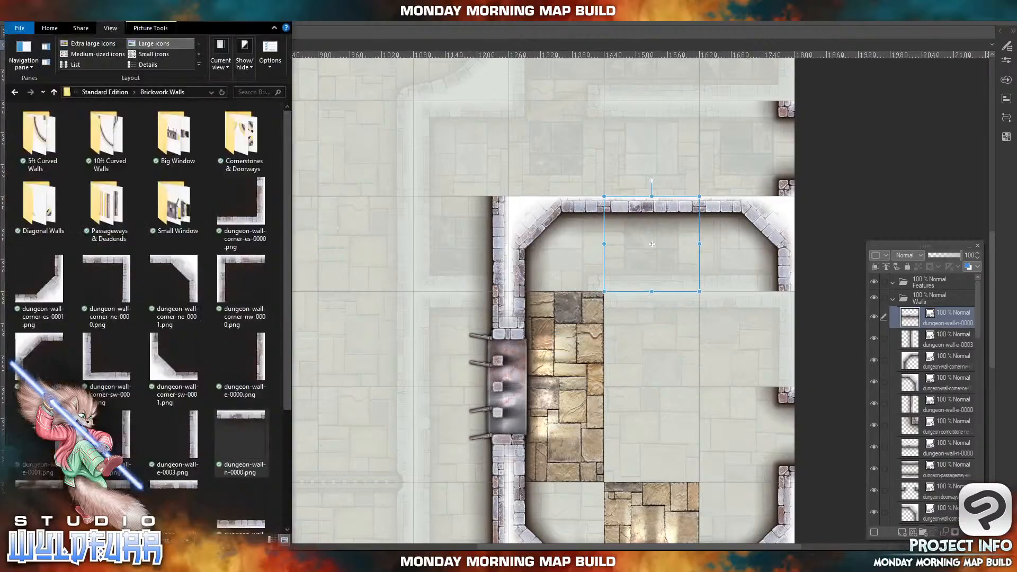
pyautogui.click(197, 439)
pyautogui.moveTo(197, 440); pyautogui.dragTo(945, 313)
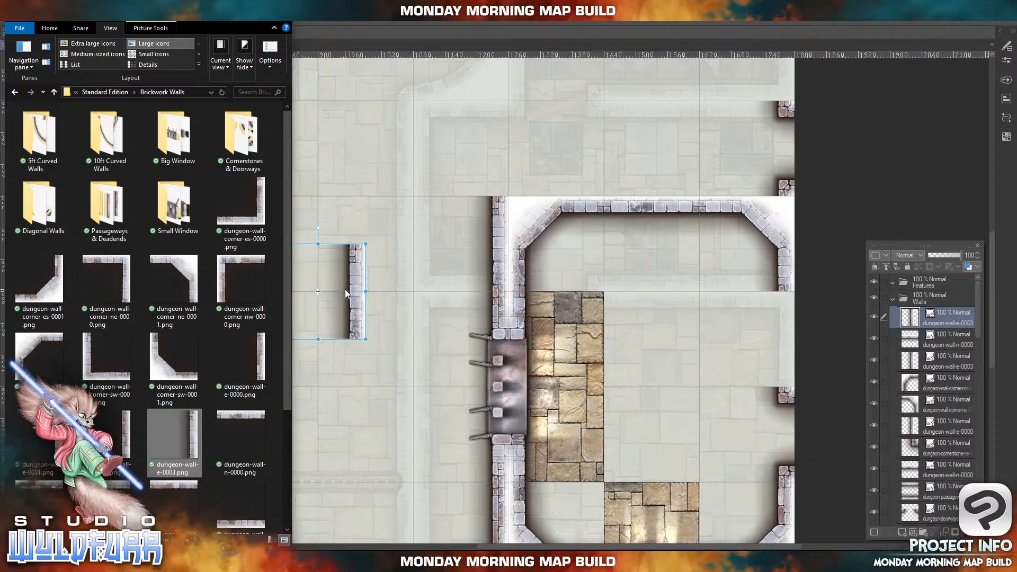
pyautogui.click(345, 289)
pyautogui.moveTo(344, 290); pyautogui.dragTo(786, 318)
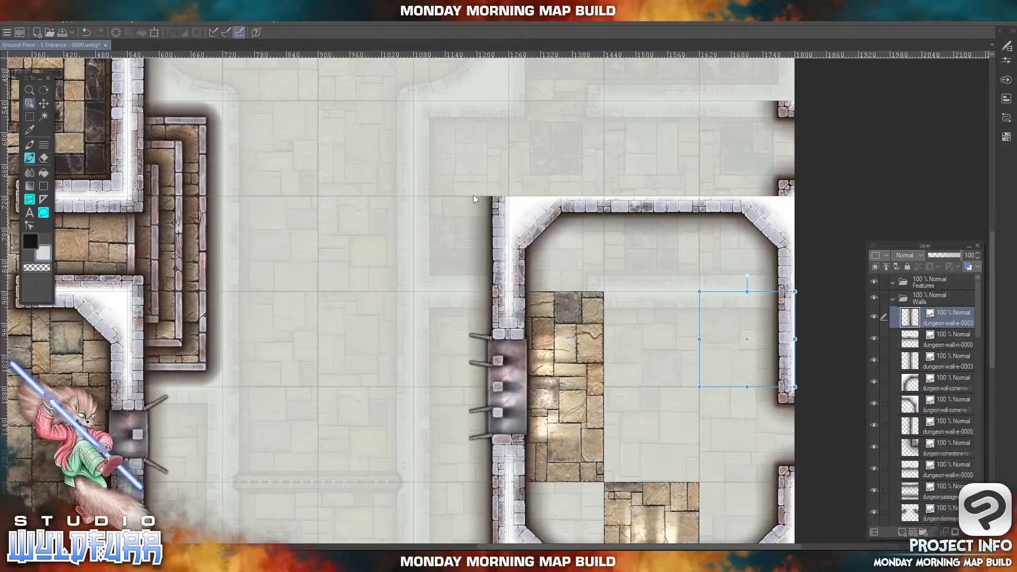
pyautogui.press('Return')
# - Delete the doorway tile at the map's east edge, directly above the southeast room's diagonal northeast corner
pyautogui.moveTo(454, 131); pyautogui.dragTo(431, 289)
pyautogui.moveTo(382, 218); pyautogui.dragTo(447, 330)
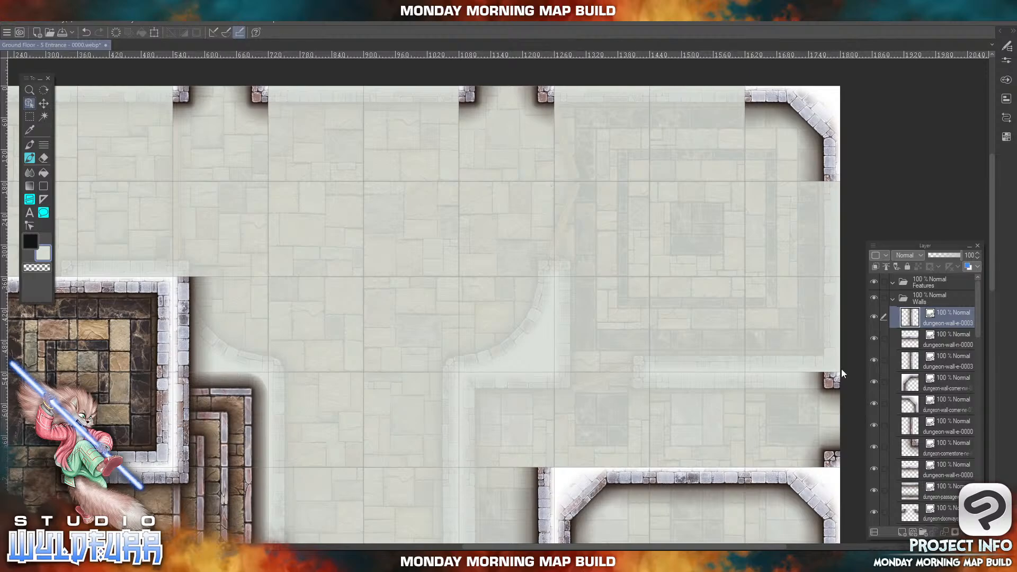
pyautogui.click(833, 381)
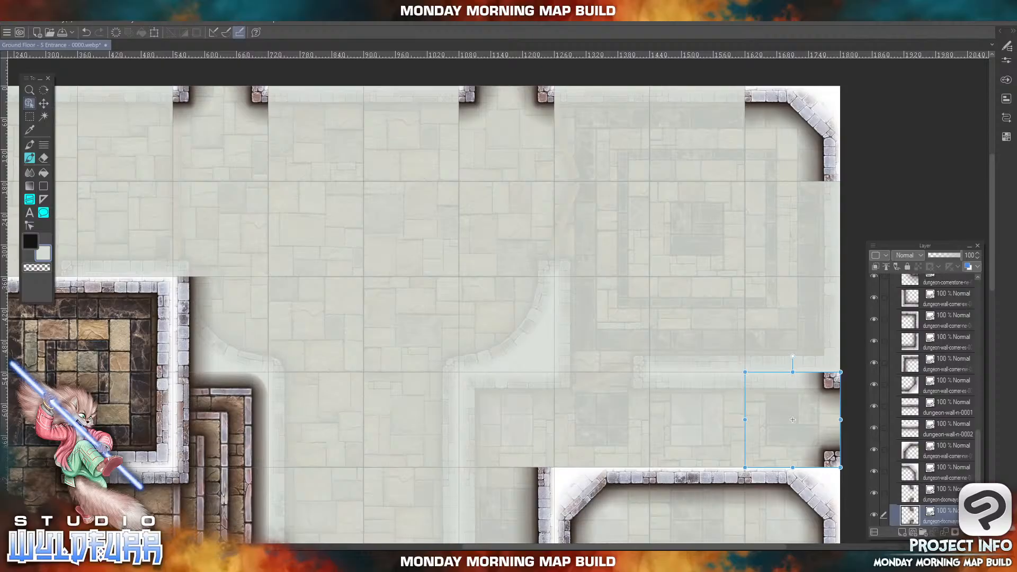
pyautogui.moveTo(792, 419); pyautogui.dragTo(507, 133)
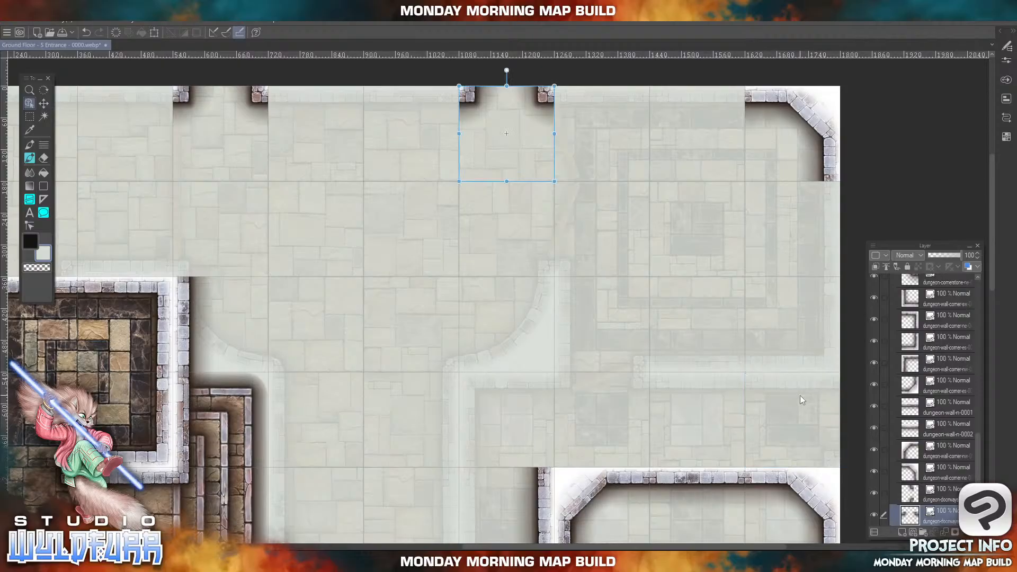
# - Import dungeon-cornerstone-ne-0000.png from Cornerstones & Doorways into the Walls folder and fit it in the east-edge cell above the diagonal northeast corner
pyautogui.hotkey('alt', 'Tab')
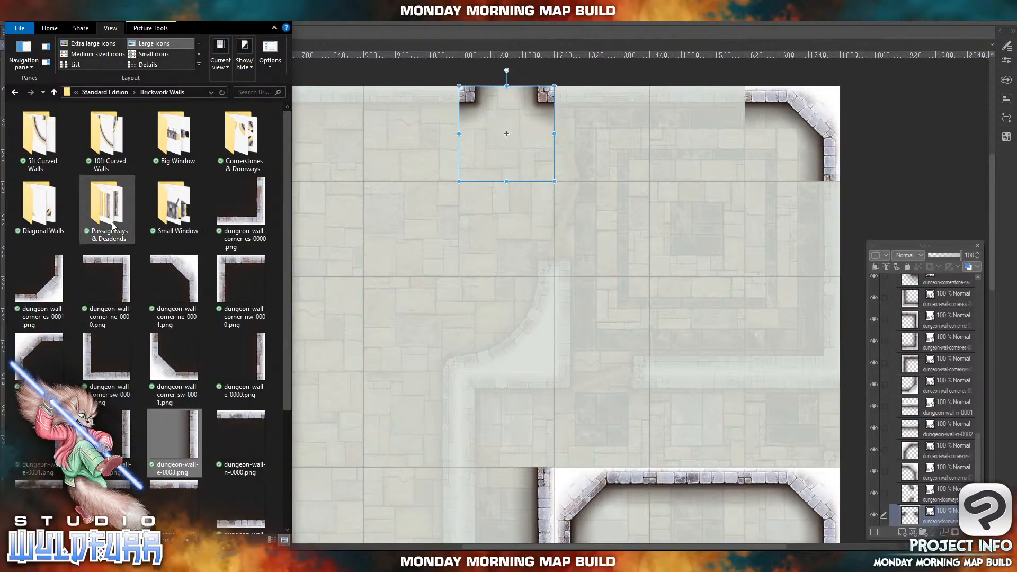
pyautogui.doubleClick(226, 144)
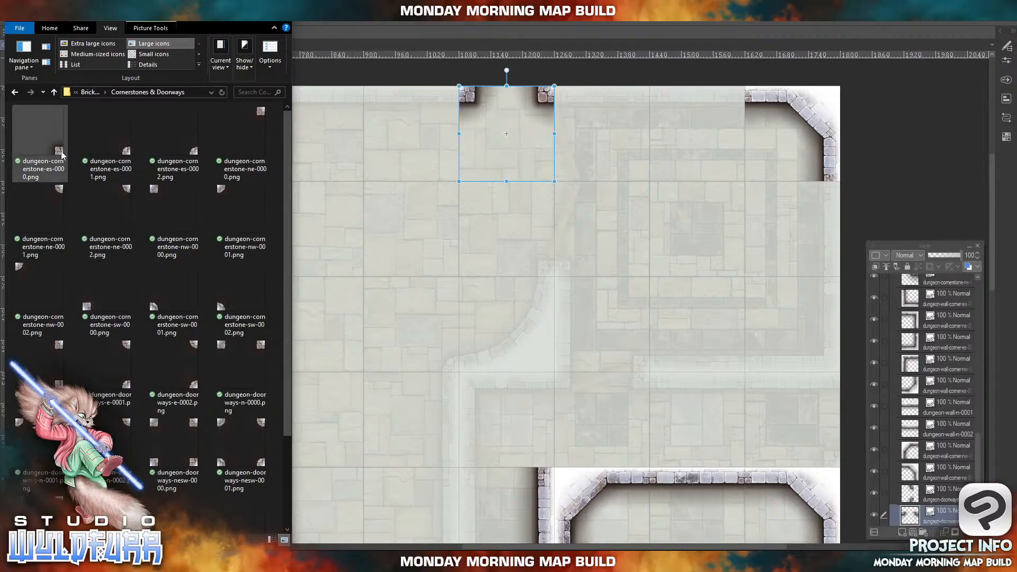
pyautogui.moveTo(261, 116); pyautogui.dragTo(953, 509)
pyautogui.click(399, 529)
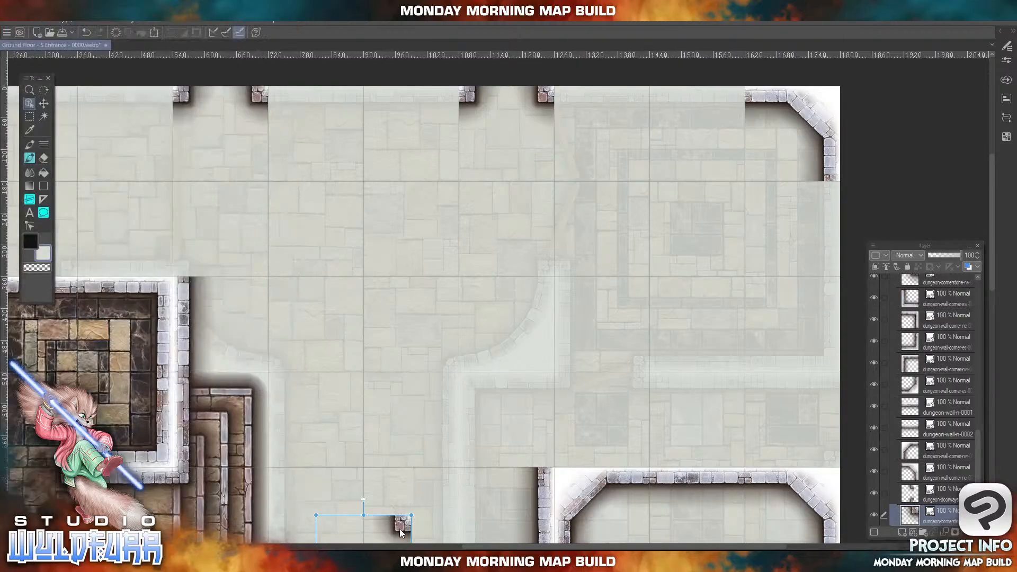
pyautogui.moveTo(401, 527); pyautogui.dragTo(831, 386)
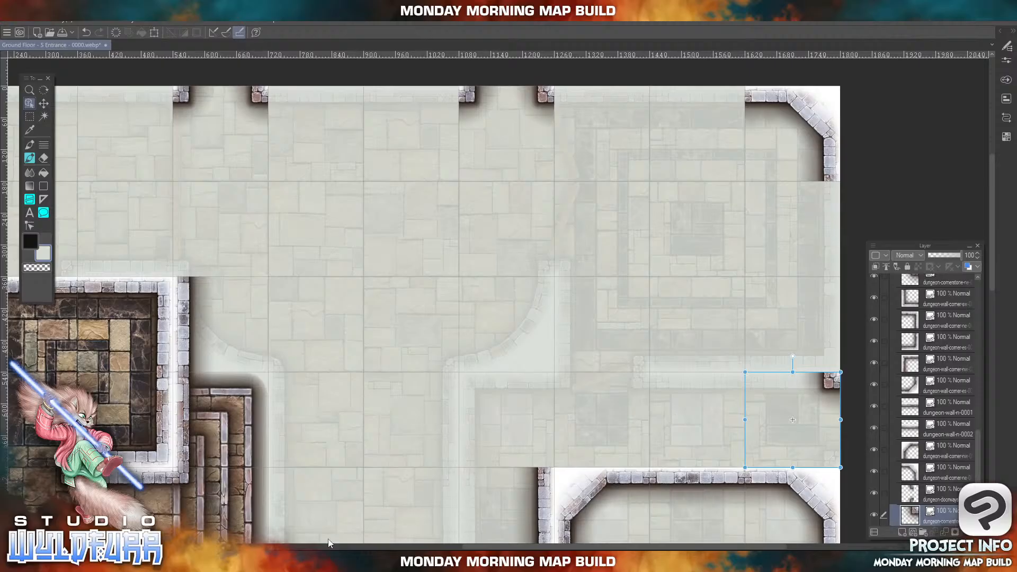
# - Import dungeon-wall-s-0003.png from Brickwork Walls into the Walls folder and fit it at the east edge, directly above the southeast room's diagonal northeast corner
pyautogui.hotkey('alt', 'Tab')
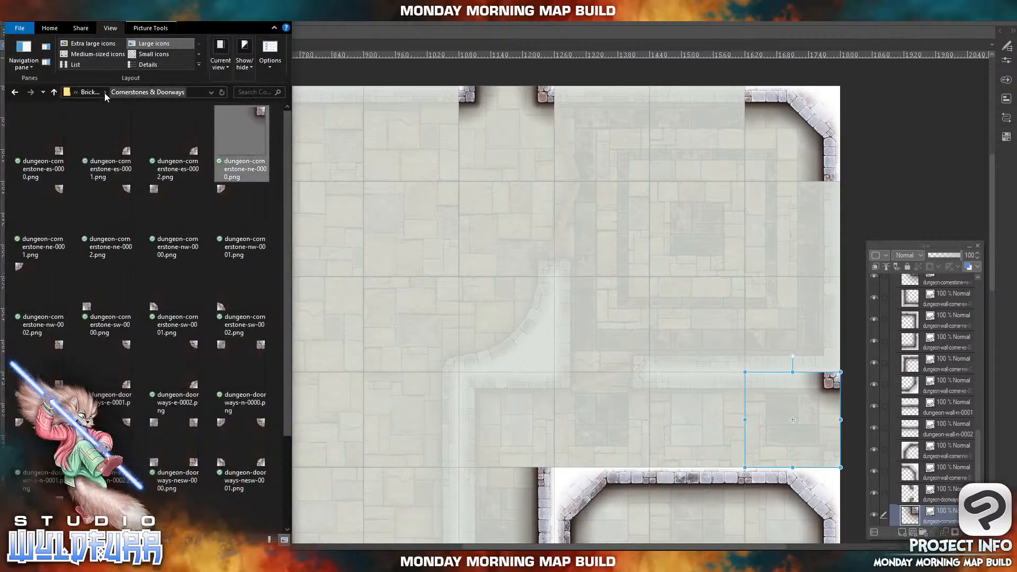
pyautogui.click(89, 92)
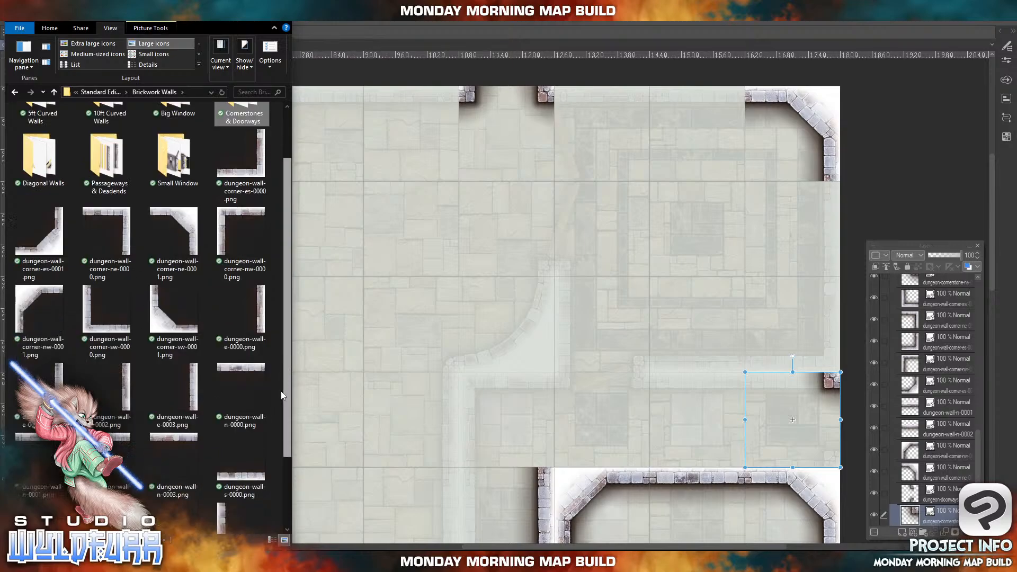
pyautogui.scroll(-3, 282, 341)
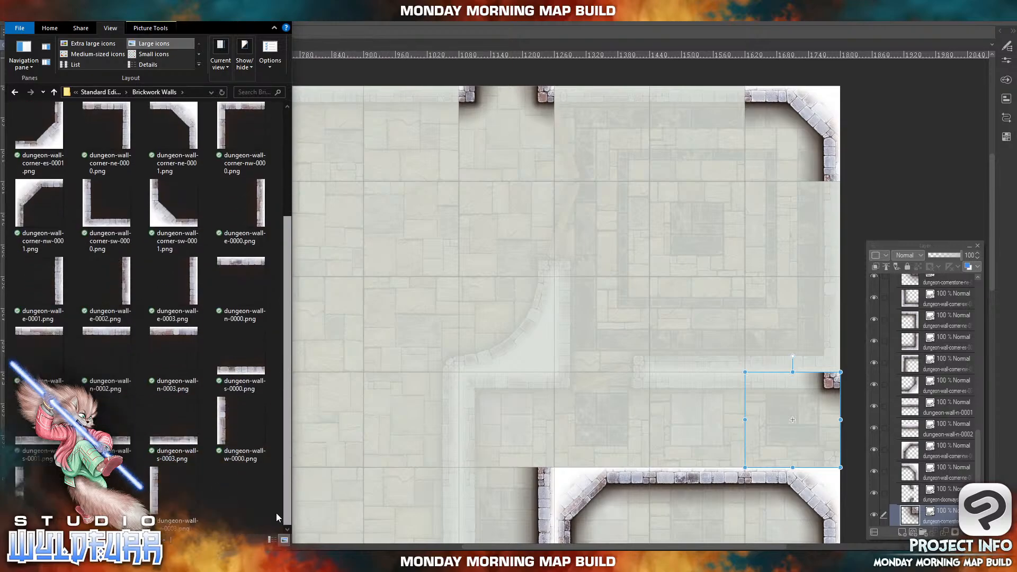
pyautogui.click(186, 444)
pyautogui.moveTo(933, 497); pyautogui.dragTo(935, 501)
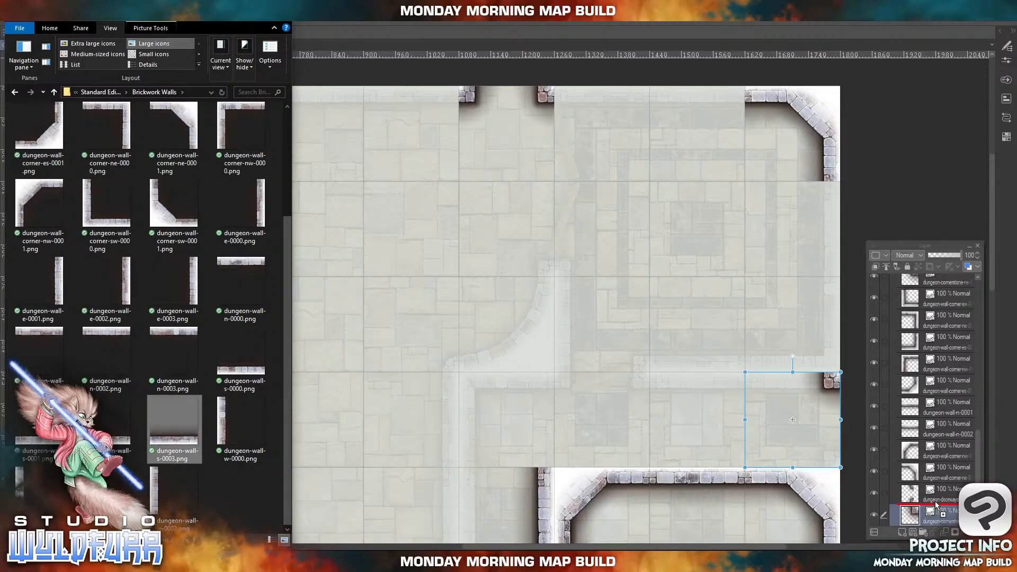
pyautogui.click(475, 331)
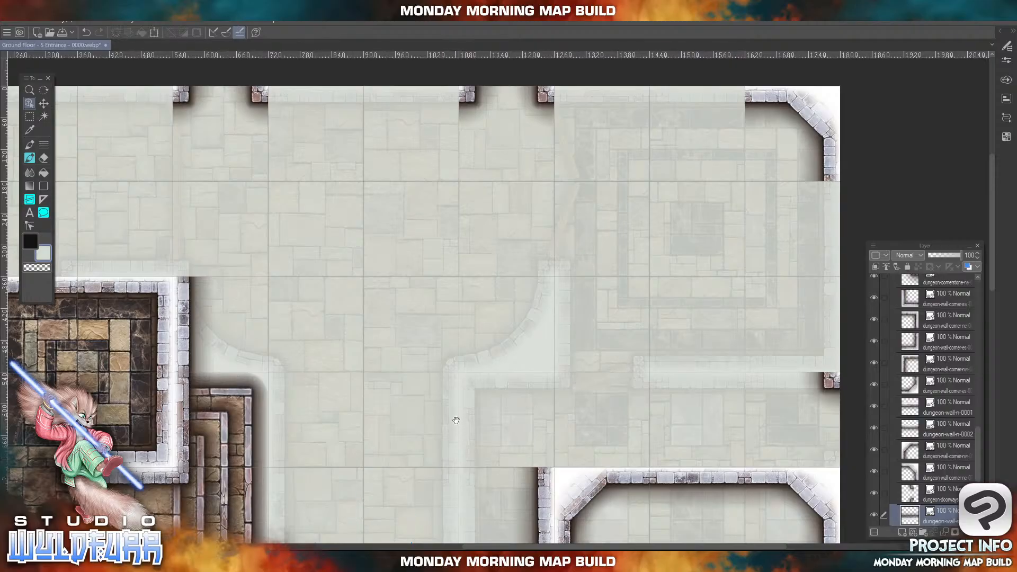
pyautogui.scroll(-3, 459, 427)
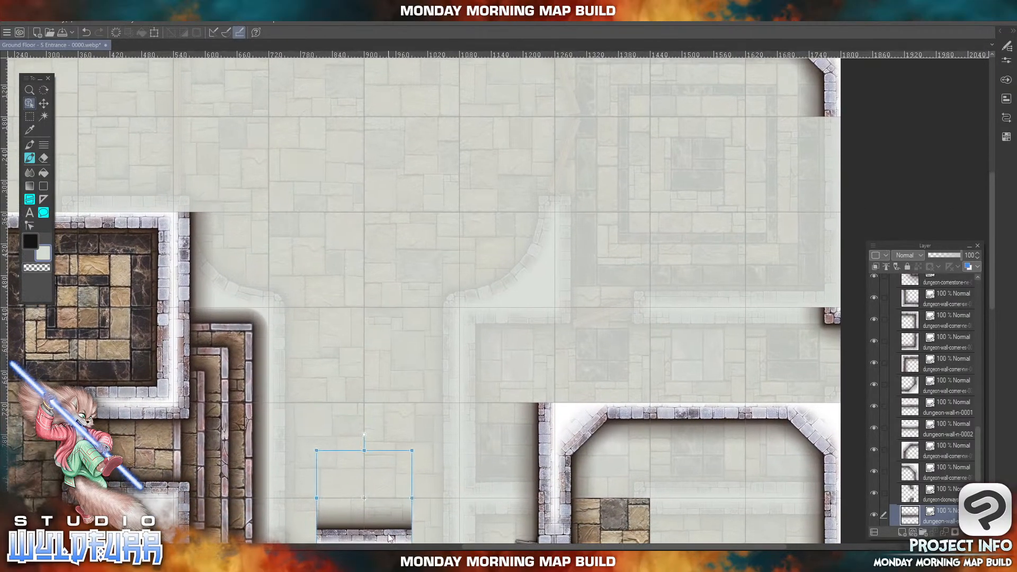
pyautogui.moveTo(389, 534); pyautogui.dragTo(816, 395)
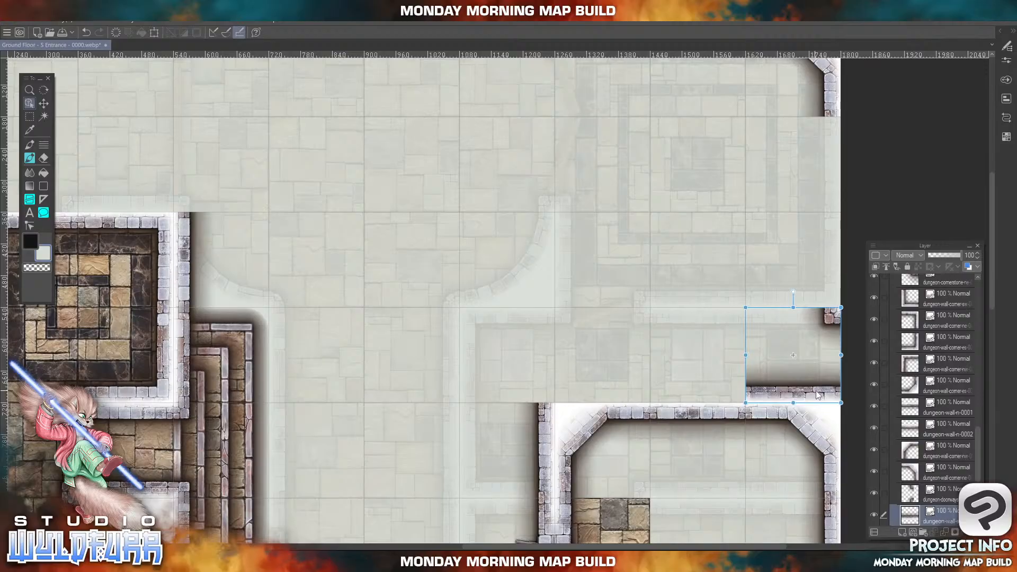
# - Import another south wall tile into the Walls folder and fit it directly above the middle of the southeast room's north wall
pyautogui.click(323, 560)
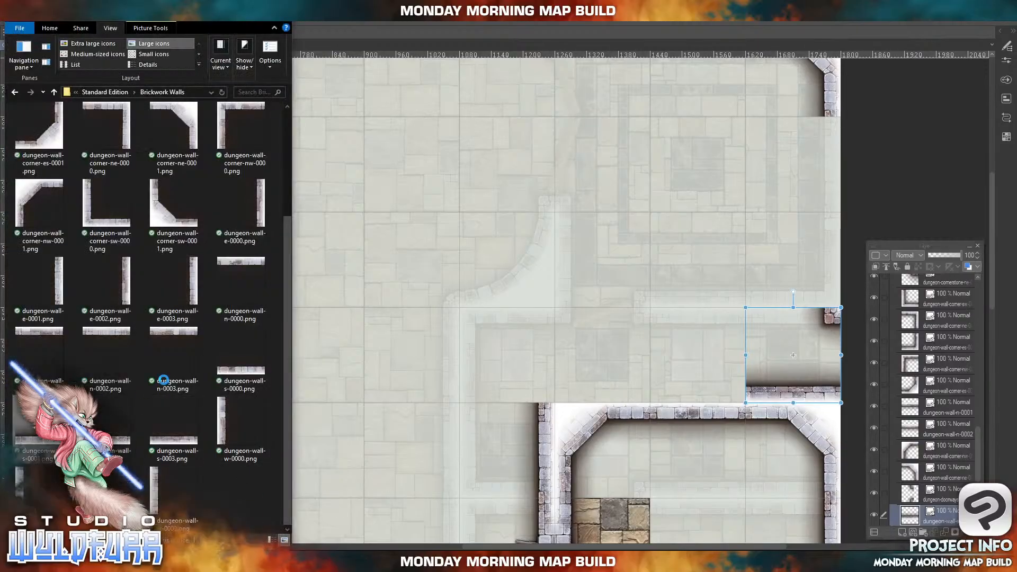
pyautogui.moveTo(164, 380); pyautogui.dragTo(940, 494)
pyautogui.click(366, 516)
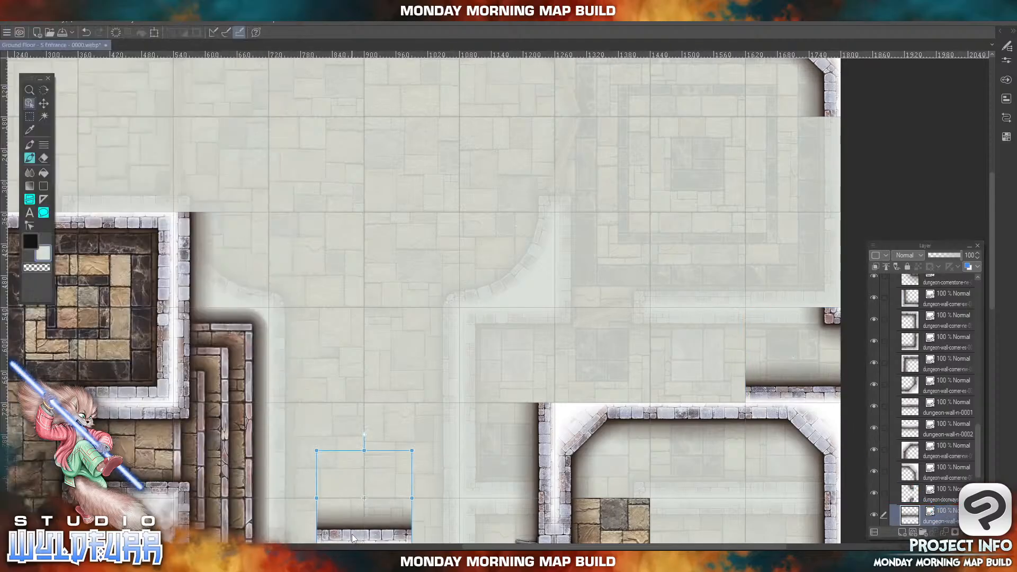
pyautogui.moveTo(366, 523); pyautogui.dragTo(699, 376)
# - Import dungeon-wall-s-0002.png into the Walls folder and fit it directly above the southeast room's diagonal northwest corner
pyautogui.click(185, 561)
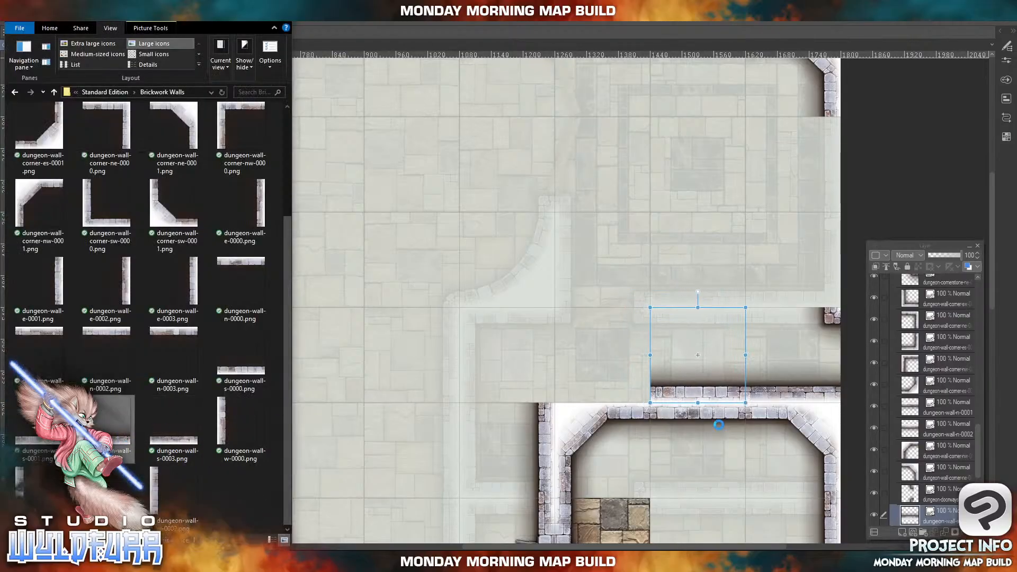
pyautogui.moveTo(949, 505); pyautogui.dragTo(951, 508)
pyautogui.click(376, 528)
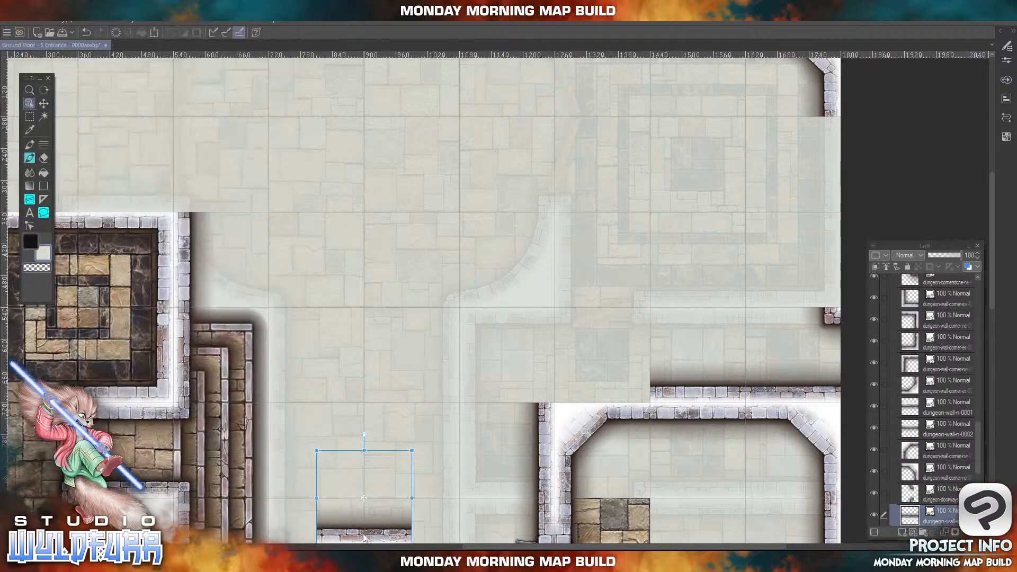
pyautogui.moveTo(376, 528); pyautogui.dragTo(597, 390)
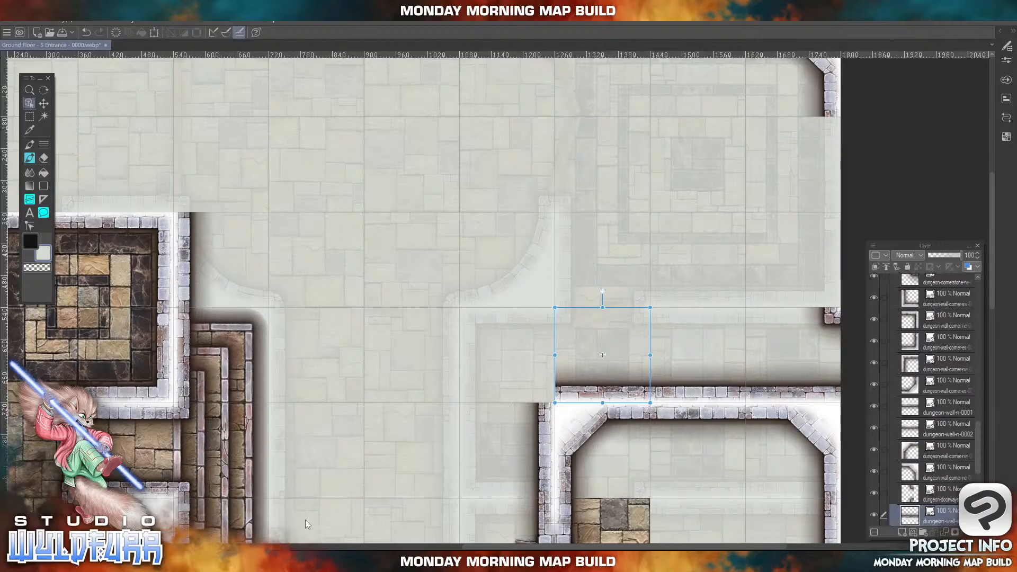
# - Import dungeon-cornerstone-es-0000.png from Cornerstones & Doorways into the Walls folder and fit it at the southeast room's outer northwest corner, closing the wall
pyautogui.click(109, 561)
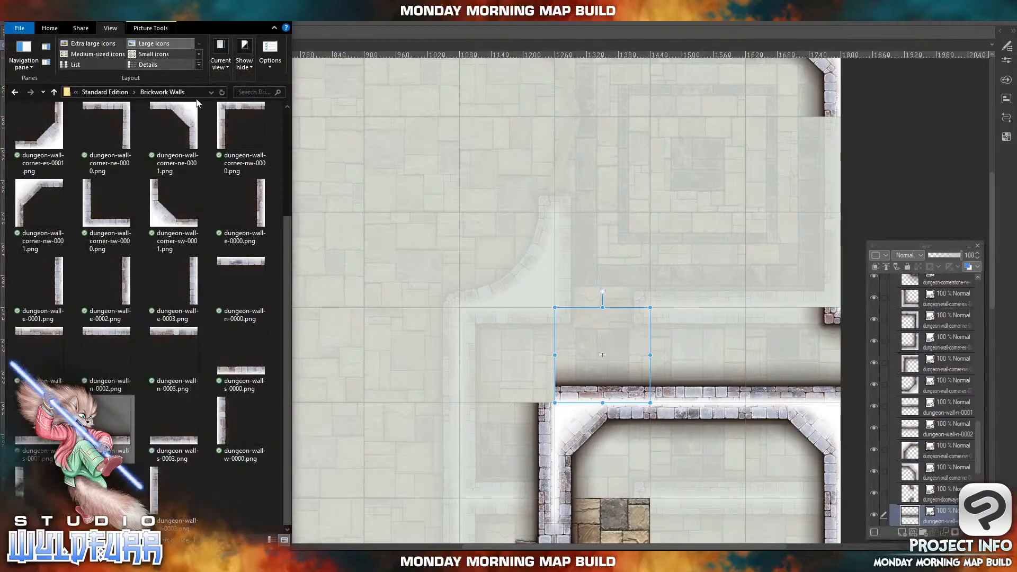
pyautogui.scroll(3, 255, 238)
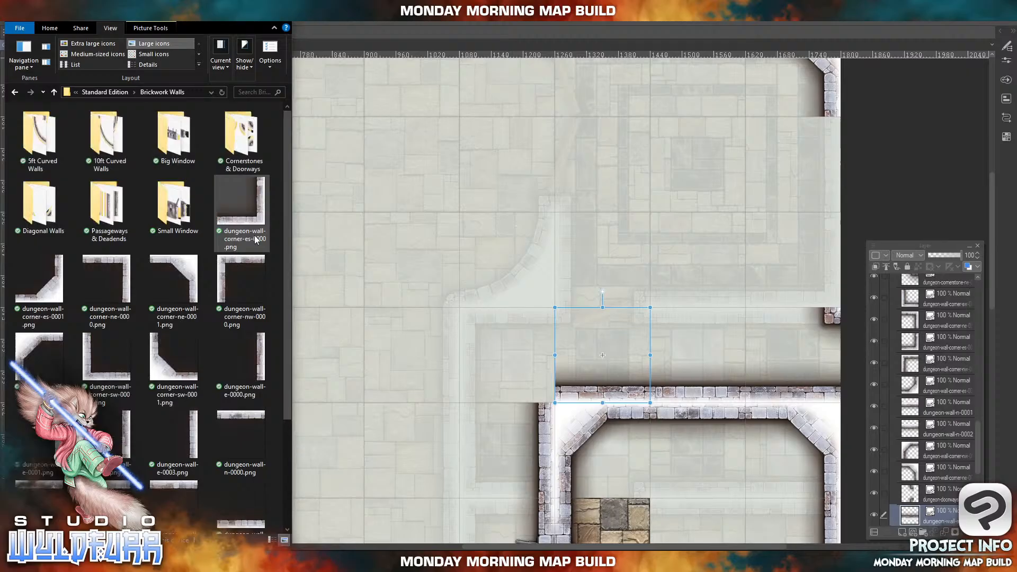
pyautogui.doubleClick(246, 146)
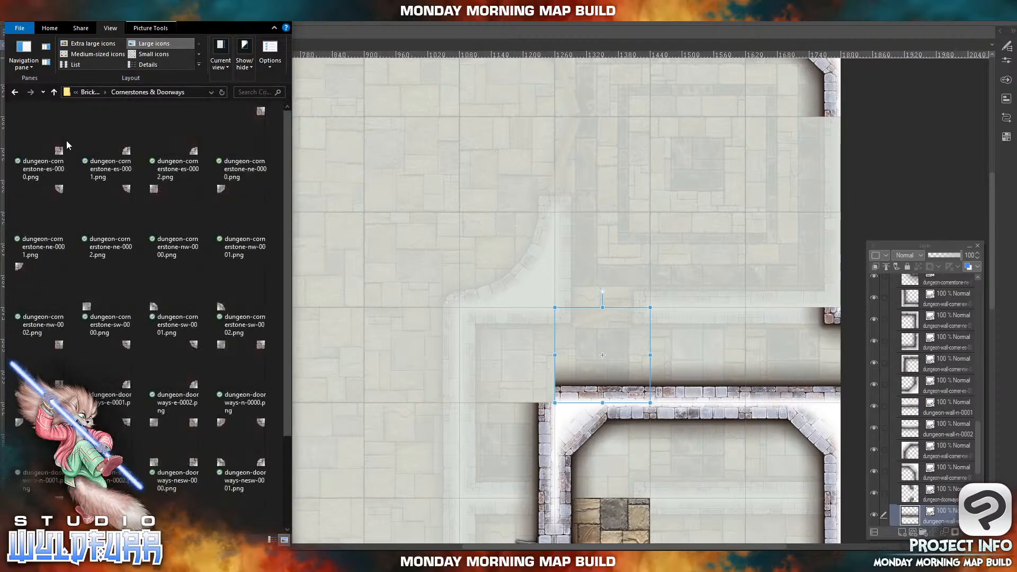
pyautogui.moveTo(60, 151); pyautogui.dragTo(952, 507)
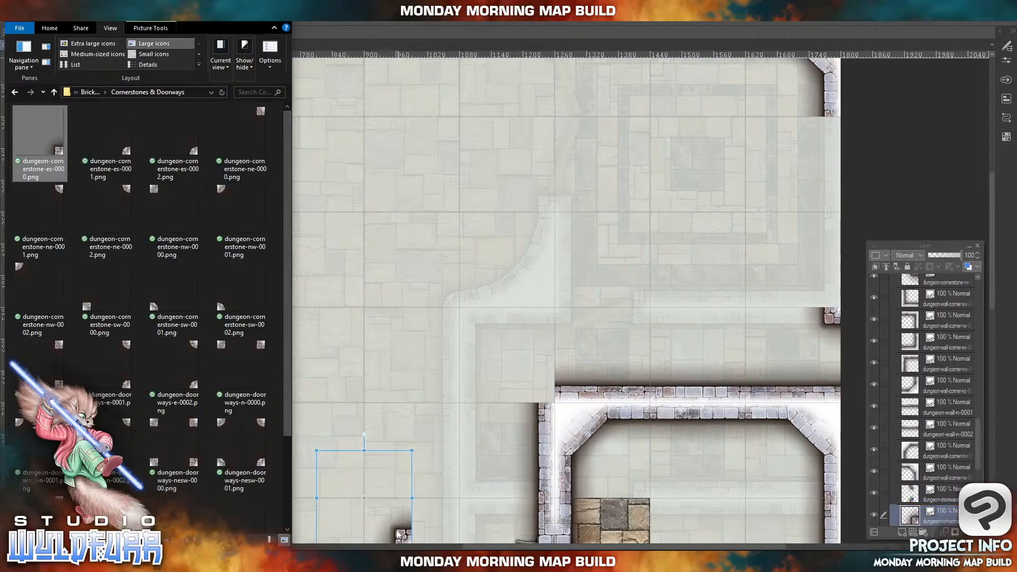
pyautogui.moveTo(399, 535); pyautogui.dragTo(541, 395)
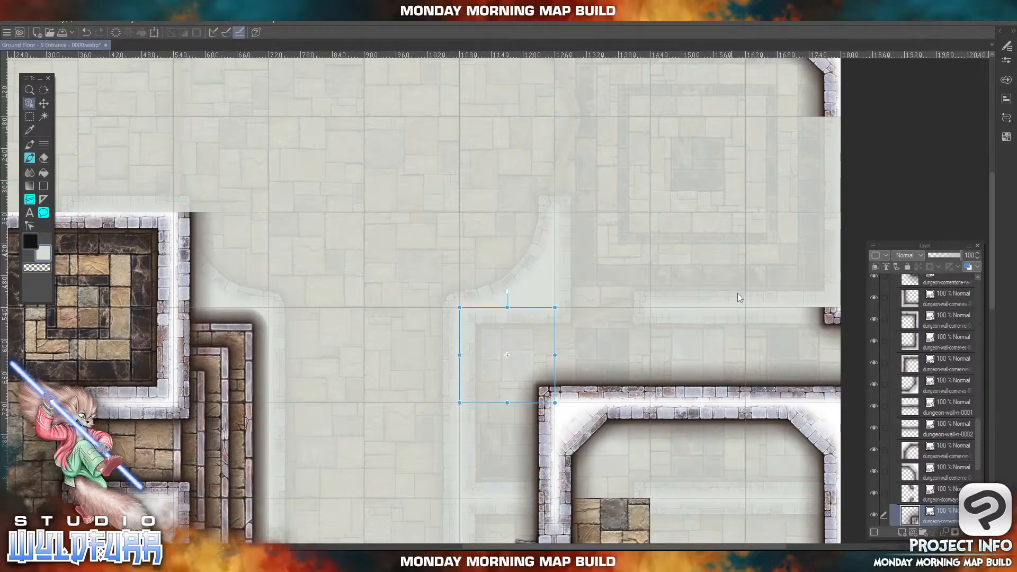
# - Import dungeon-wall-e-0003.png from Brickwork Walls into the Walls folder and fit it at the east edge, directly above the northeast cornerstone tile
pyautogui.moveTo(748, 237); pyautogui.dragTo(609, 339)
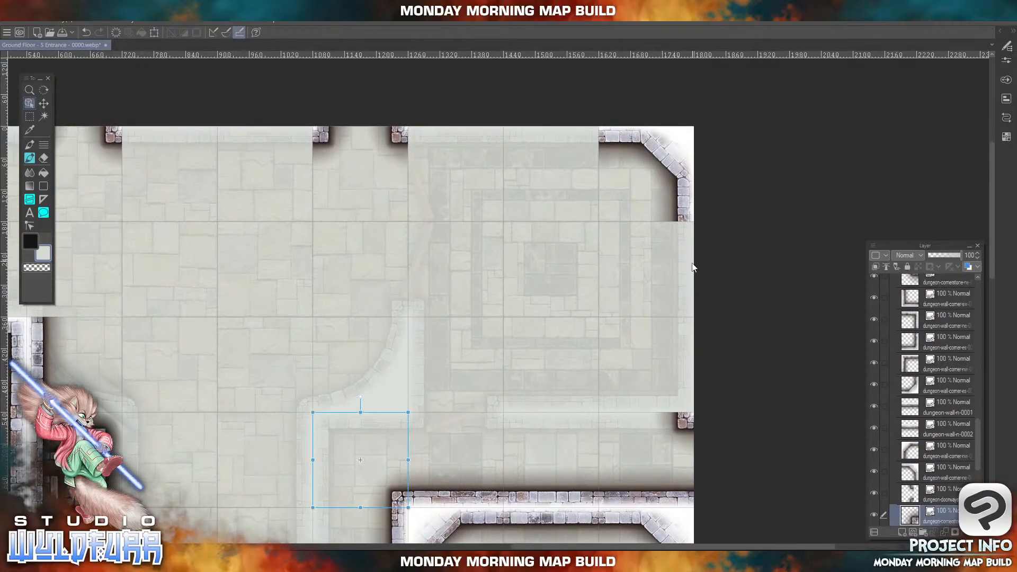
pyautogui.hotkey('alt', 'Tab')
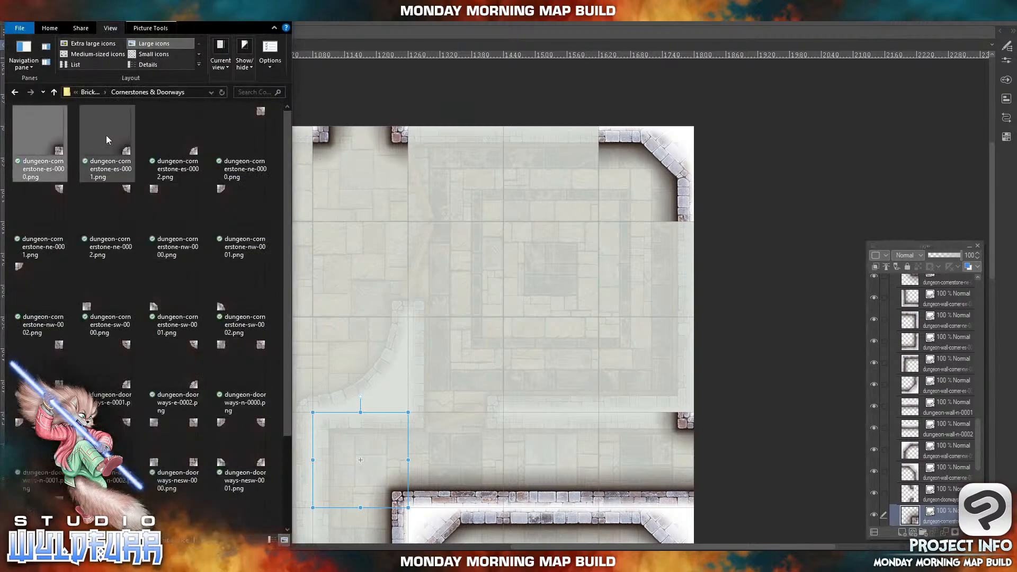
pyautogui.click(90, 92)
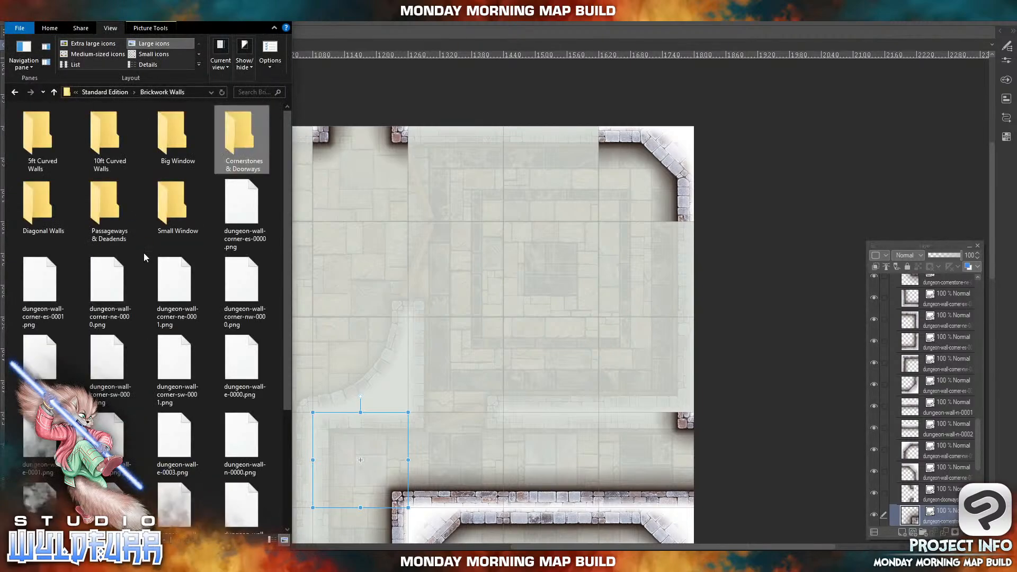
pyautogui.click(193, 466)
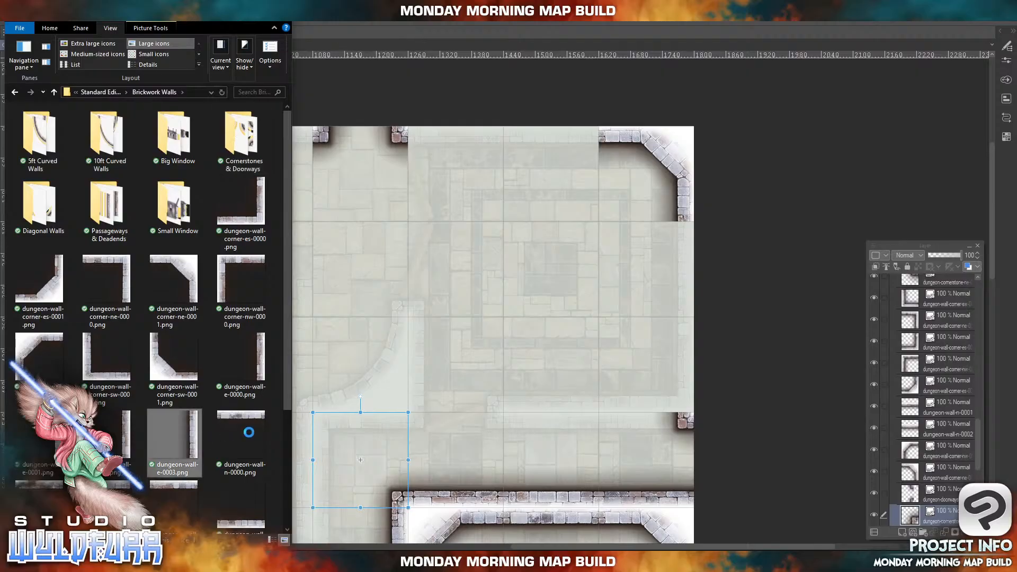
pyautogui.moveTo(943, 495); pyautogui.dragTo(947, 481)
pyautogui.click(385, 366)
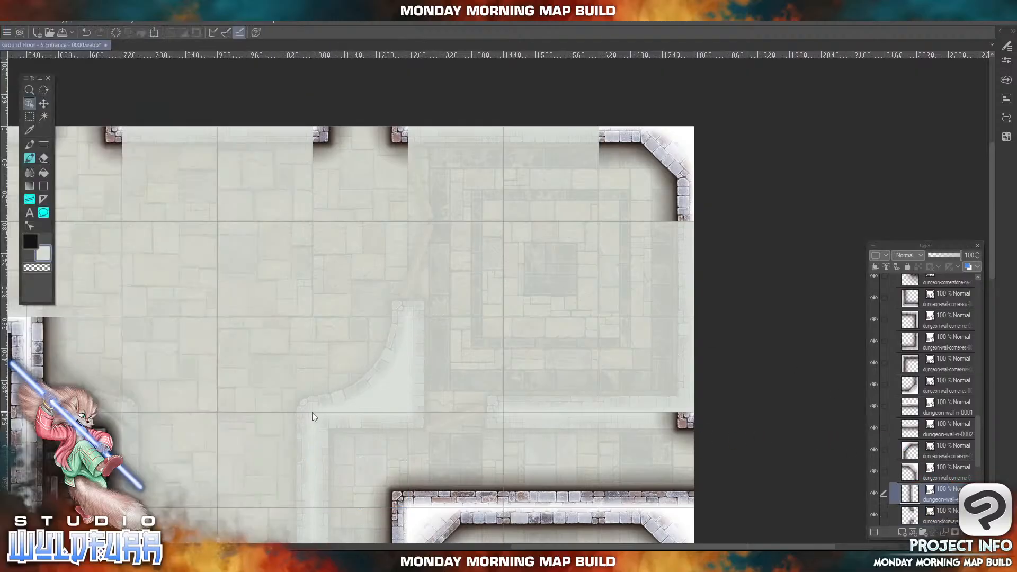
pyautogui.moveTo(278, 450); pyautogui.dragTo(313, 358)
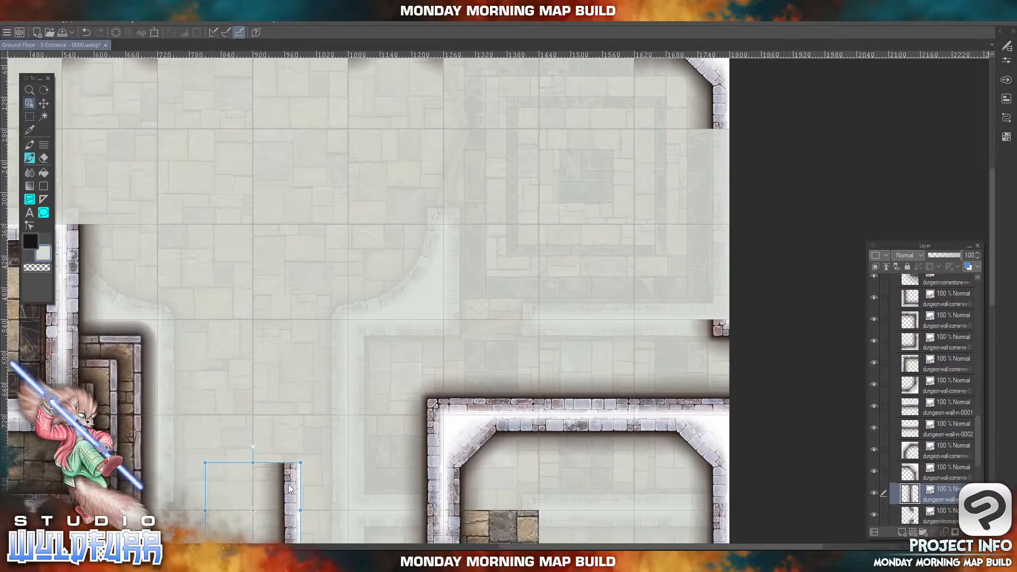
pyautogui.moveTo(289, 489); pyautogui.dragTo(720, 249)
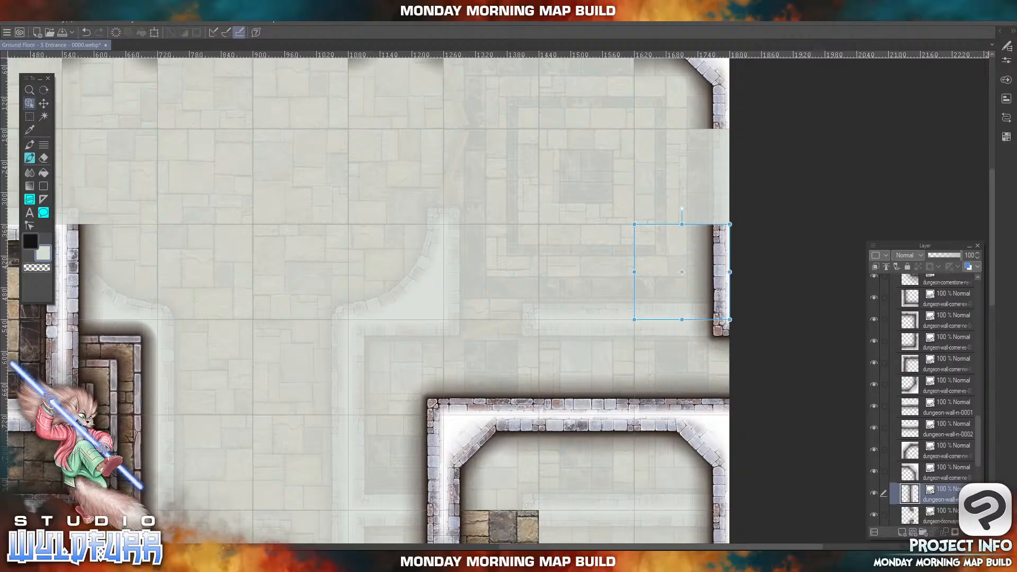
# - Import dungeon-wall-e-0002.png into the Walls folder and fit it in the remaining east-edge gap below the northeast room's diagonal corner
pyautogui.click(265, 560)
pyautogui.moveTo(125, 439); pyautogui.dragTo(945, 484)
pyautogui.click(316, 444)
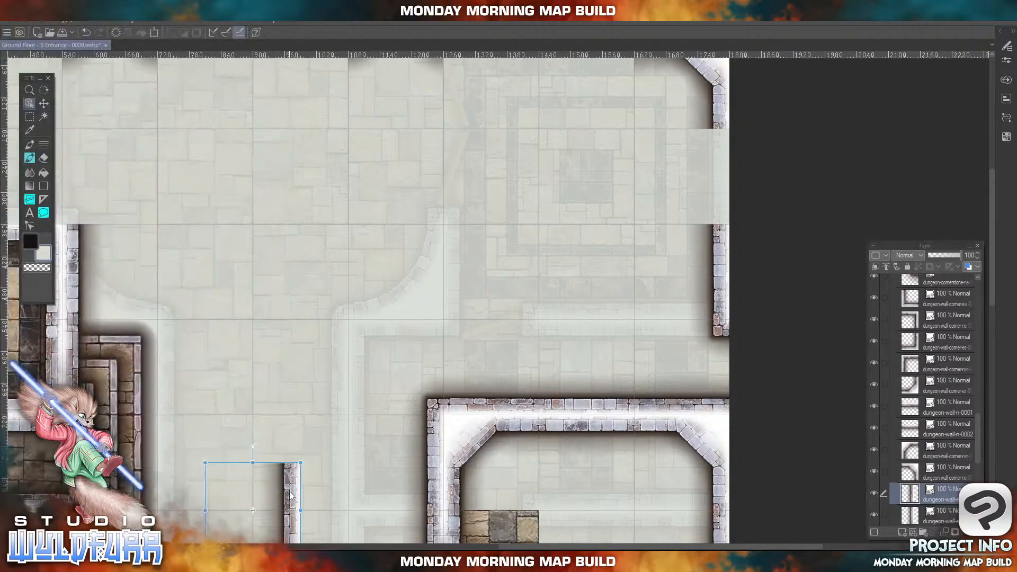
pyautogui.moveTo(294, 489); pyautogui.dragTo(709, 168)
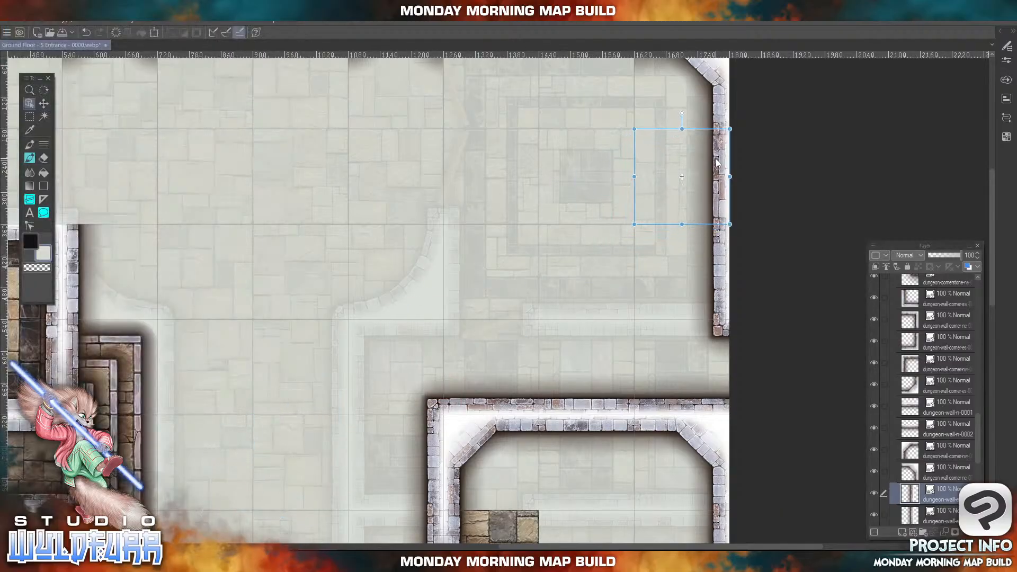
pyautogui.press('Return')
# - Delete the two back-to-back wall tiles in the middle of the wall between the southeast room and the corridor north of it
pyautogui.moveTo(333, 175); pyautogui.dragTo(427, 159)
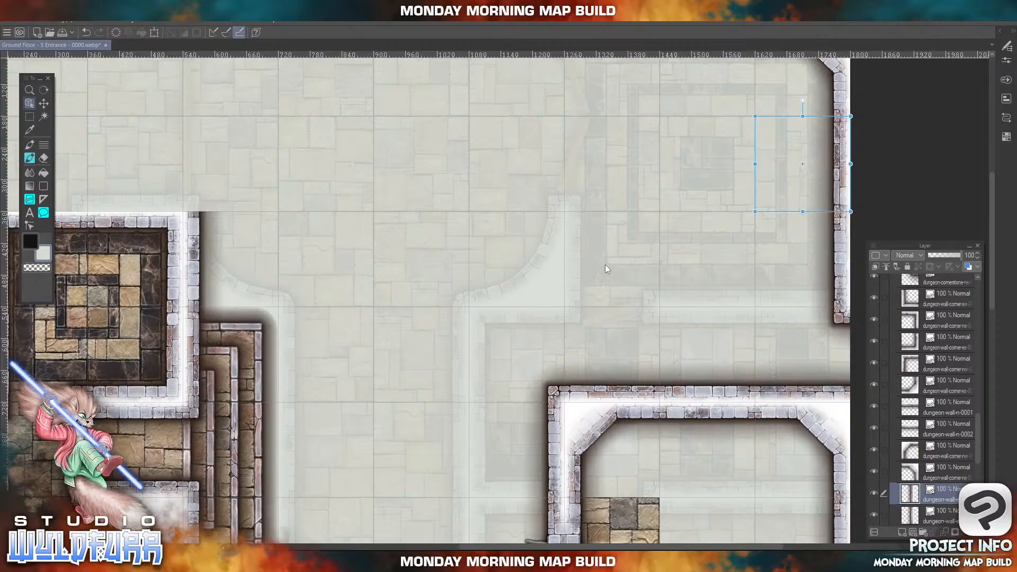
pyautogui.moveTo(505, 373); pyautogui.dragTo(458, 113)
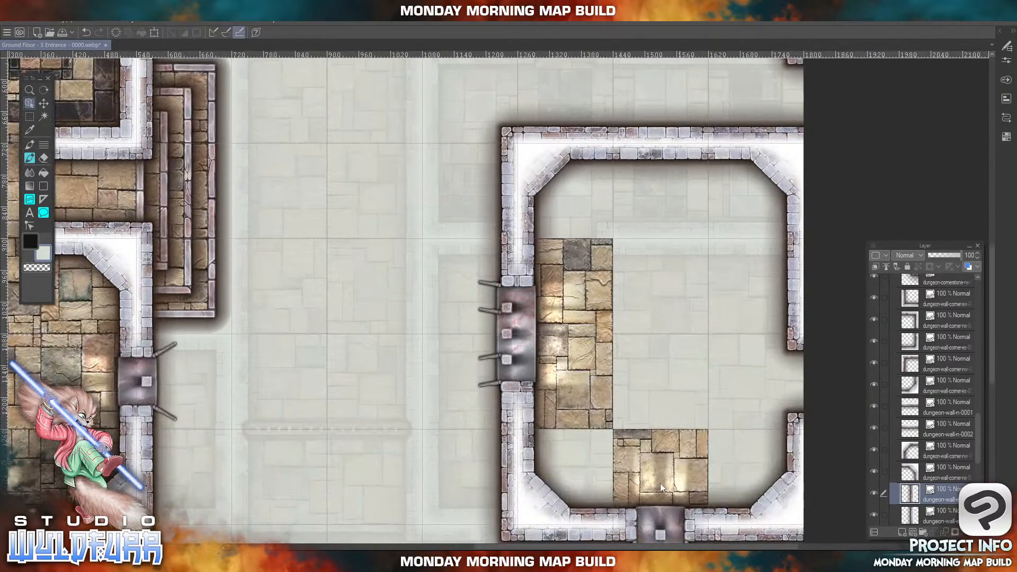
pyautogui.moveTo(642, 146); pyautogui.dragTo(601, 236)
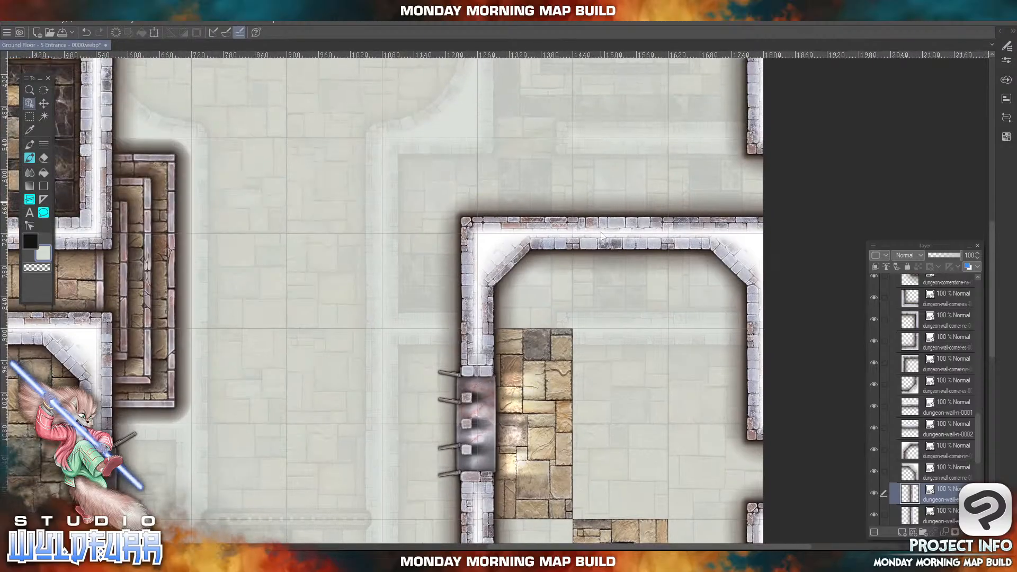
pyautogui.click(600, 231)
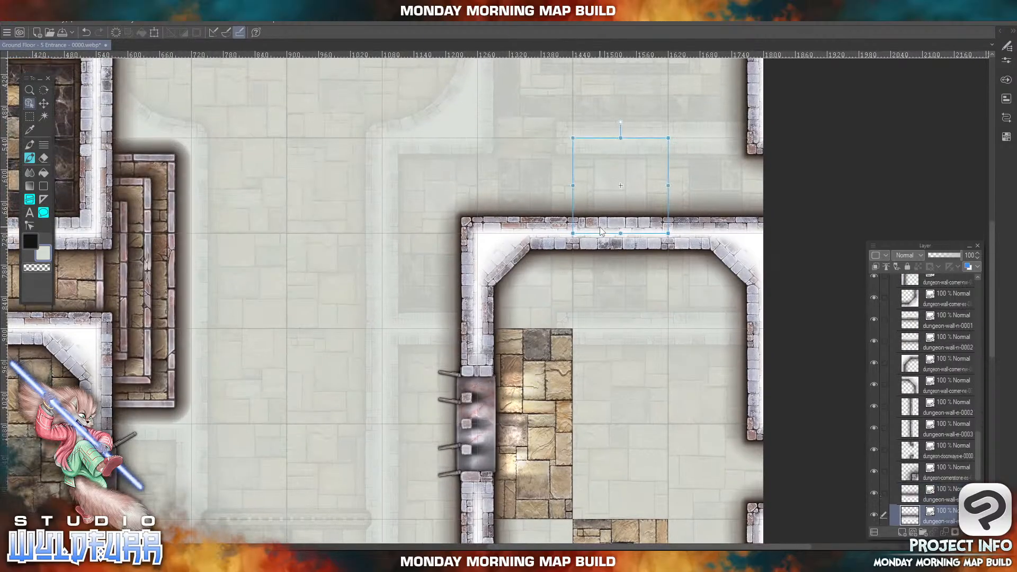
pyautogui.press('Delete')
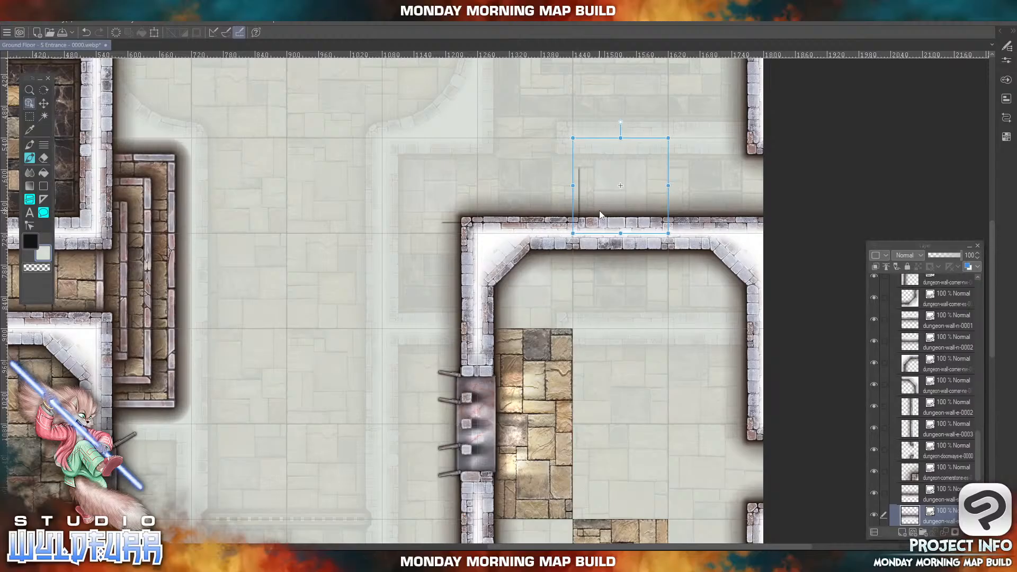
pyautogui.click(552, 208)
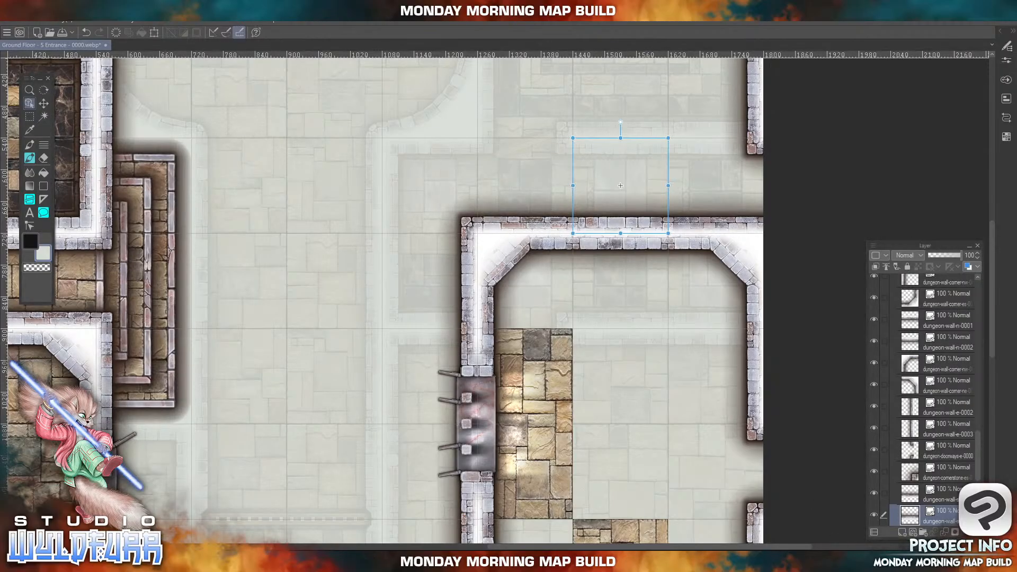
pyautogui.moveTo(620, 185); pyautogui.dragTo(715, 185)
pyautogui.click(633, 248)
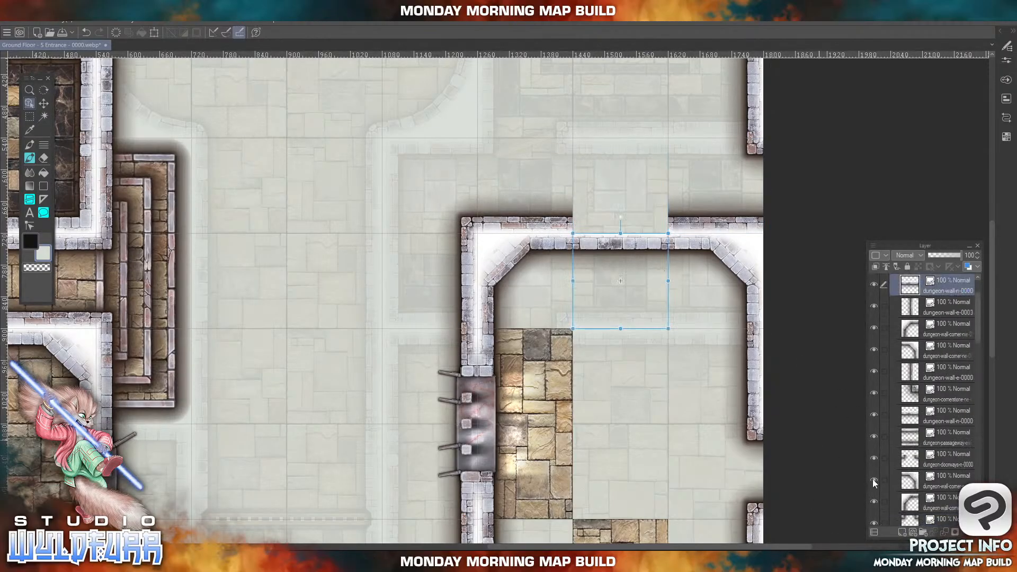
pyautogui.press('Delete')
# - Collapse the Walls folder in the layer list
pyautogui.scroll(2, 885, 293)
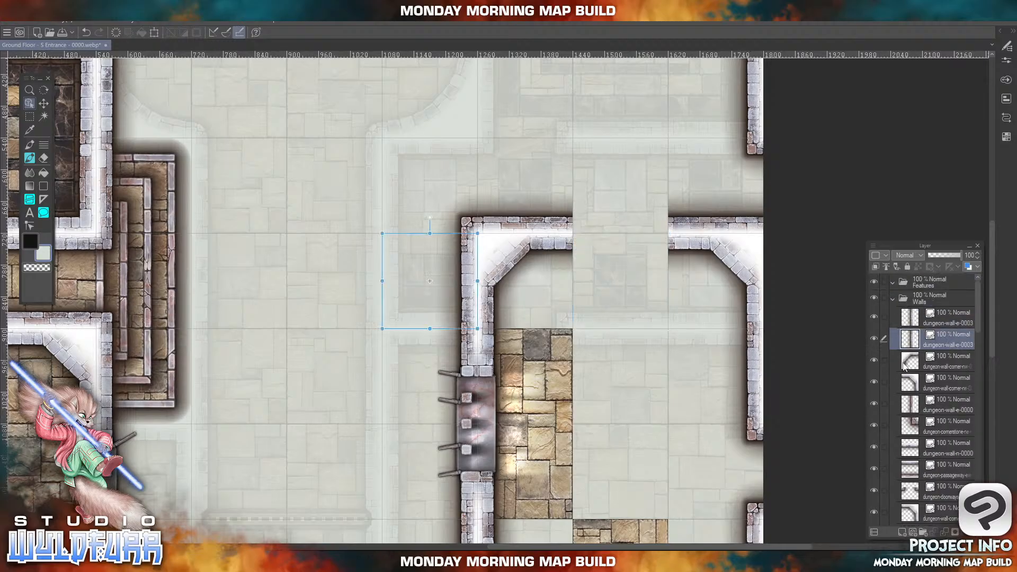
pyautogui.click(894, 299)
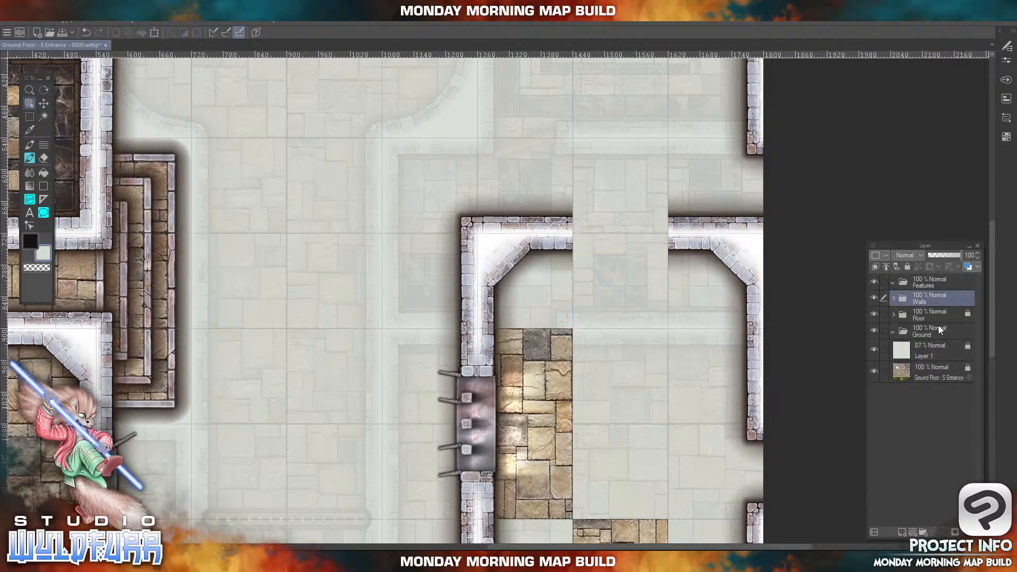
# - Import small-window-n-0000.png from the Small Window folder into the Floor folder and fit it in the gap in the southeast room's north wall
pyautogui.click(925, 315)
pyautogui.hotkey('alt', 'Tab')
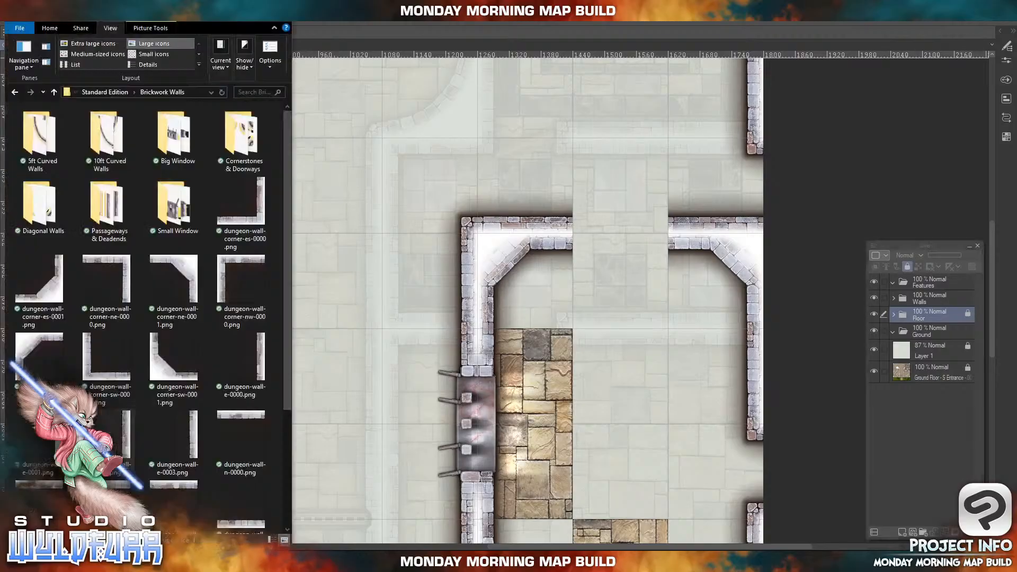
pyautogui.doubleClick(174, 208)
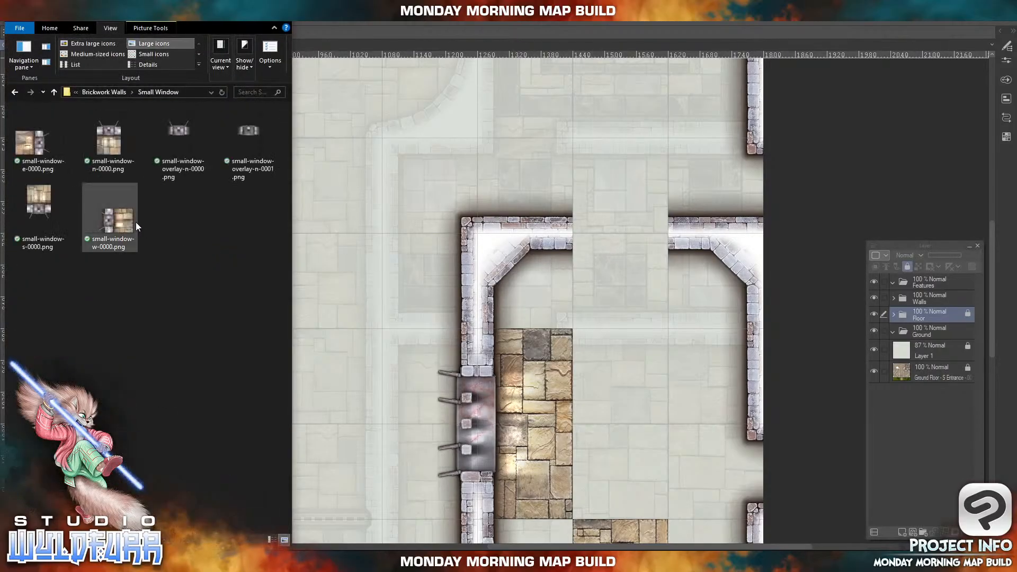
pyautogui.moveTo(113, 132); pyautogui.dragTo(930, 316)
pyautogui.click(305, 359)
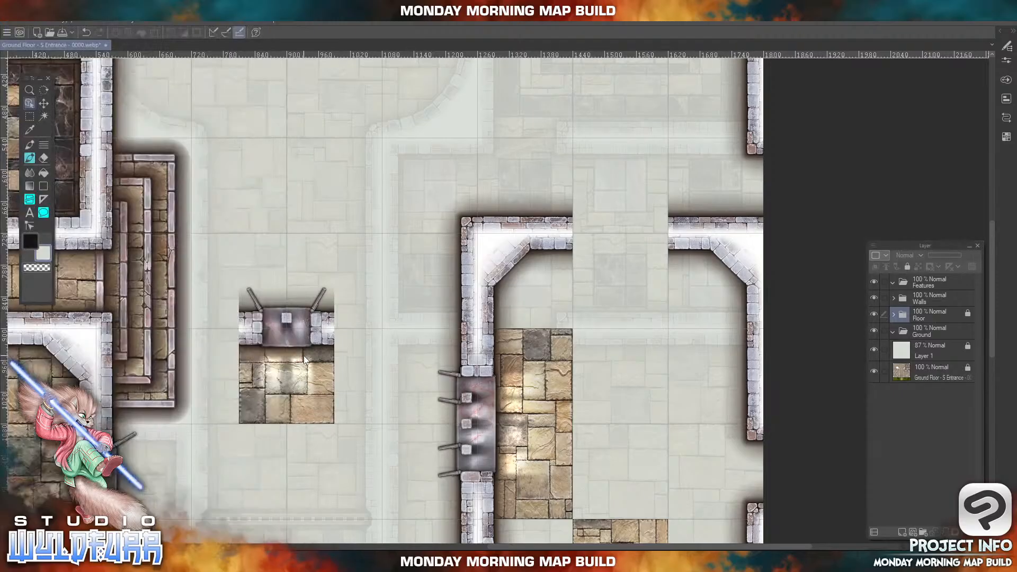
pyautogui.click(941, 322)
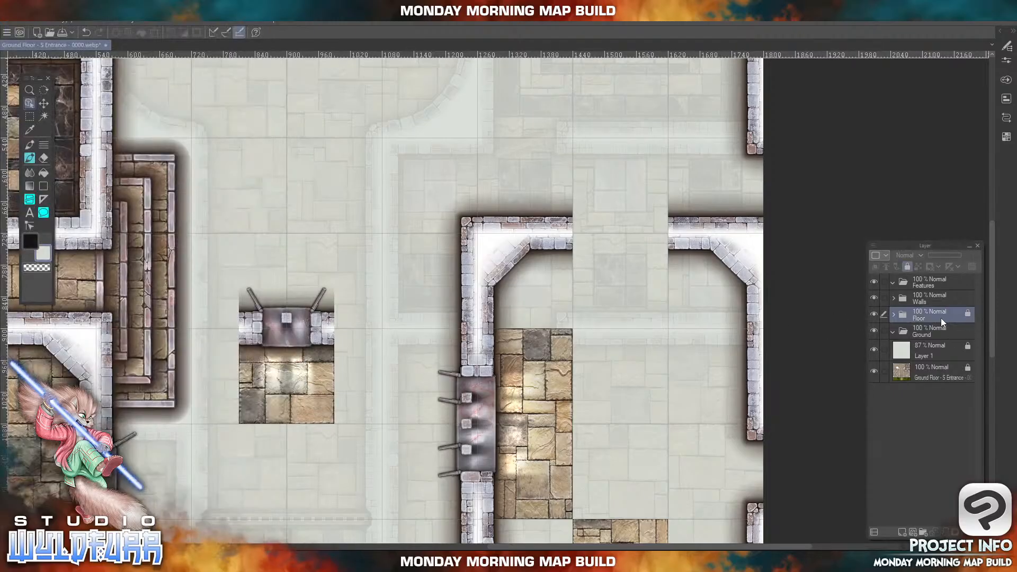
pyautogui.click(277, 401)
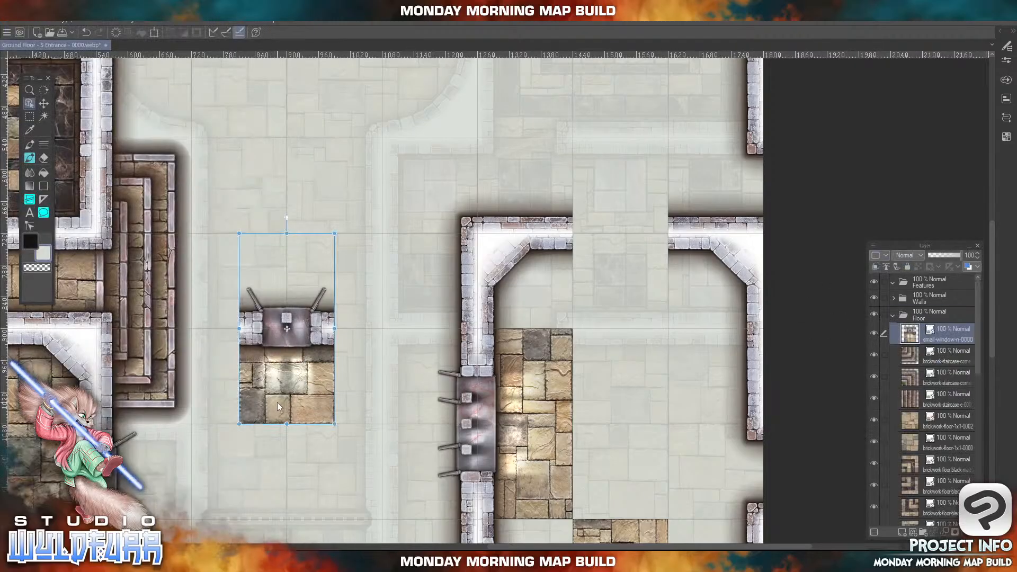
pyautogui.moveTo(276, 402); pyautogui.dragTo(608, 305)
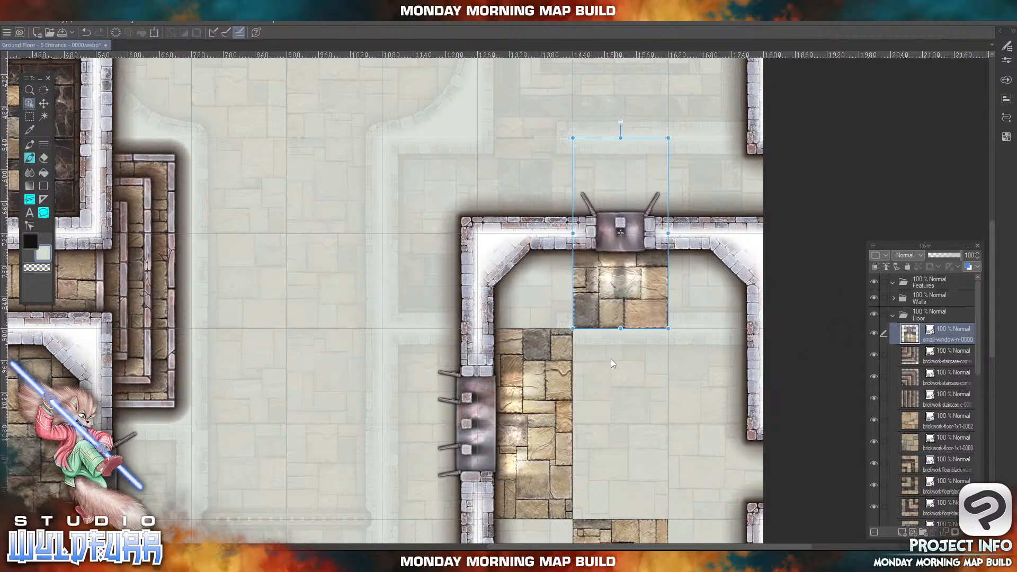
# - Import brickwork-floor-1x1-0000.png from Brickwork Floor into the Floor folder and fit it in the southeast room's southwest corner
pyautogui.moveTo(659, 442); pyautogui.dragTo(636, 335)
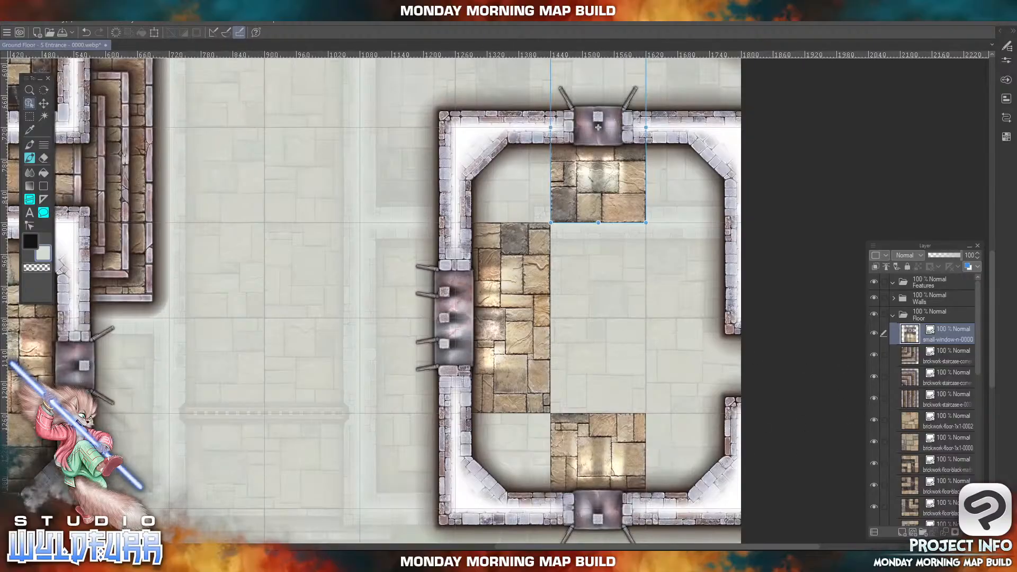
pyautogui.hotkey('alt', 'Tab')
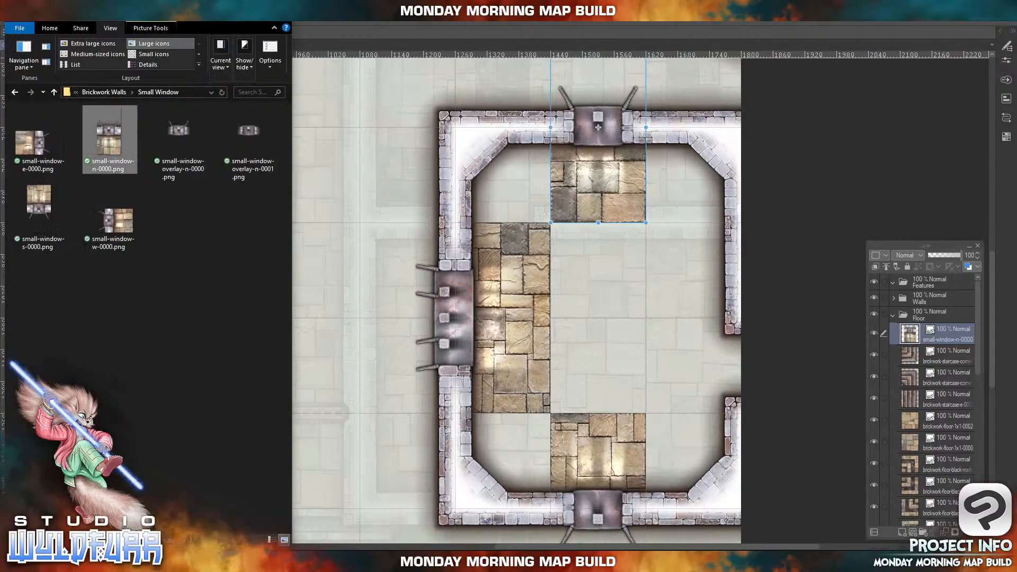
pyautogui.click(91, 93)
pyautogui.click(97, 94)
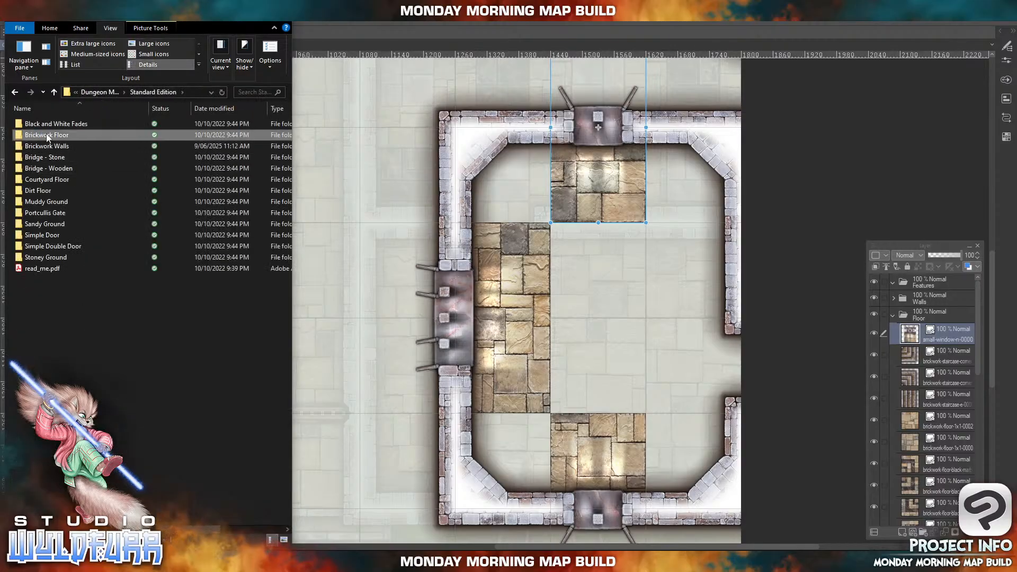
pyautogui.doubleClick(47, 136)
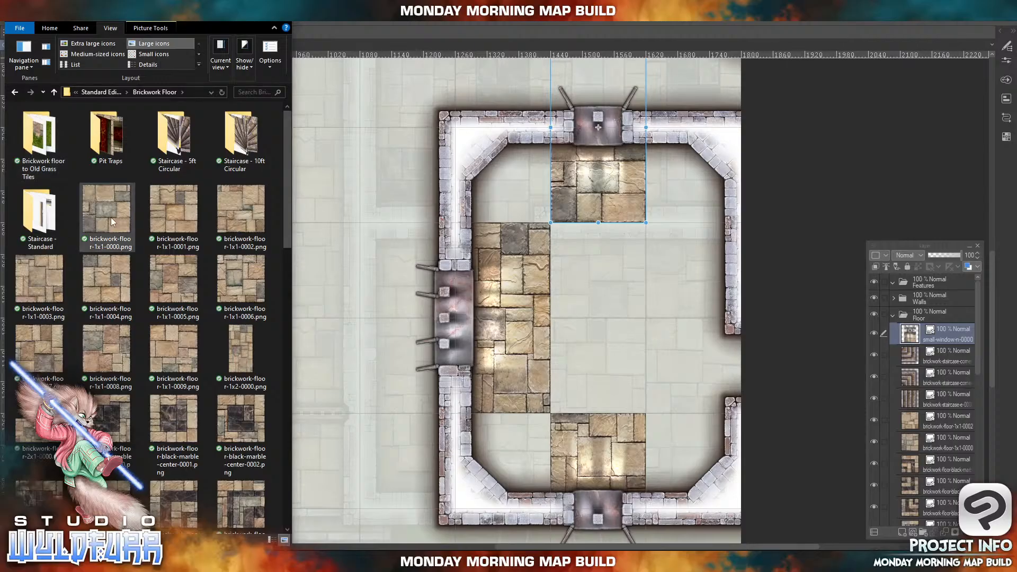
pyautogui.moveTo(111, 222); pyautogui.dragTo(956, 326)
pyautogui.click(294, 234)
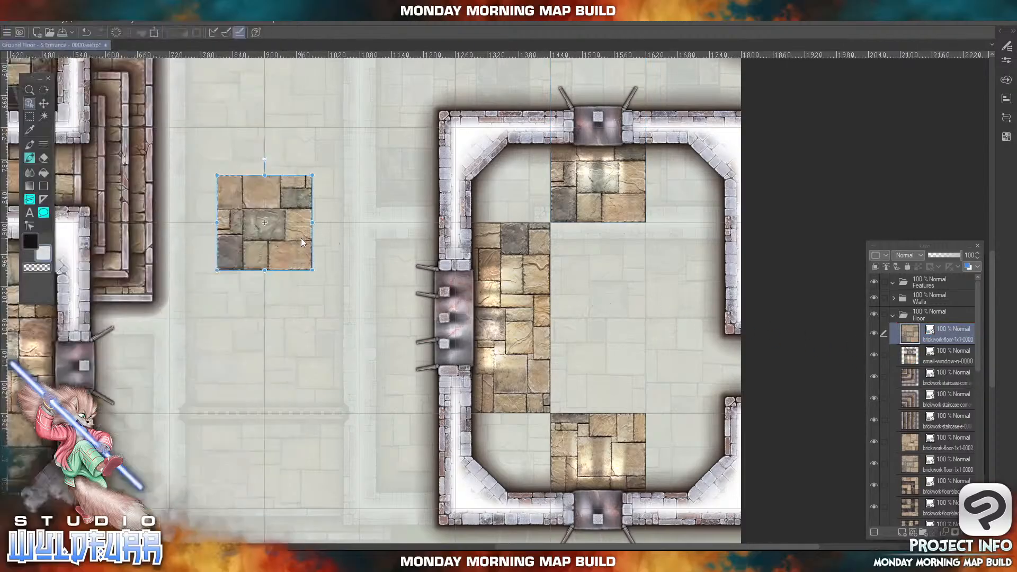
pyautogui.moveTo(286, 247); pyautogui.dragTo(525, 487)
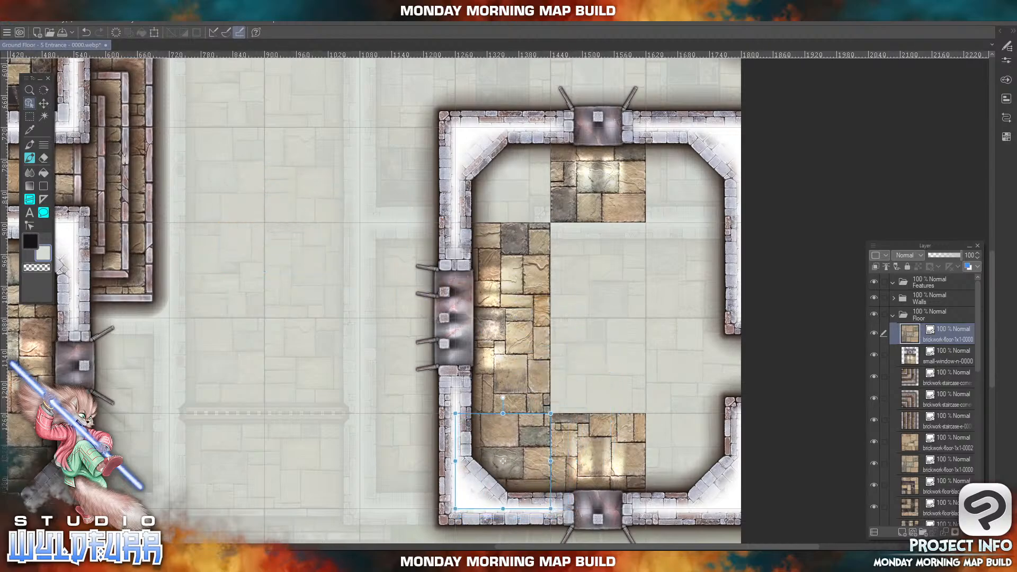
# - Import brickwork-floor-1x1-0001.png and brickwork-floor-1x1-0002.png into the Floor folder, filling the southeast room's northwest and northeast corners respectively
pyautogui.hotkey('alt', 'Tab')
pyautogui.moveTo(177, 214); pyautogui.dragTo(948, 325)
pyautogui.moveTo(304, 240); pyautogui.dragTo(511, 205)
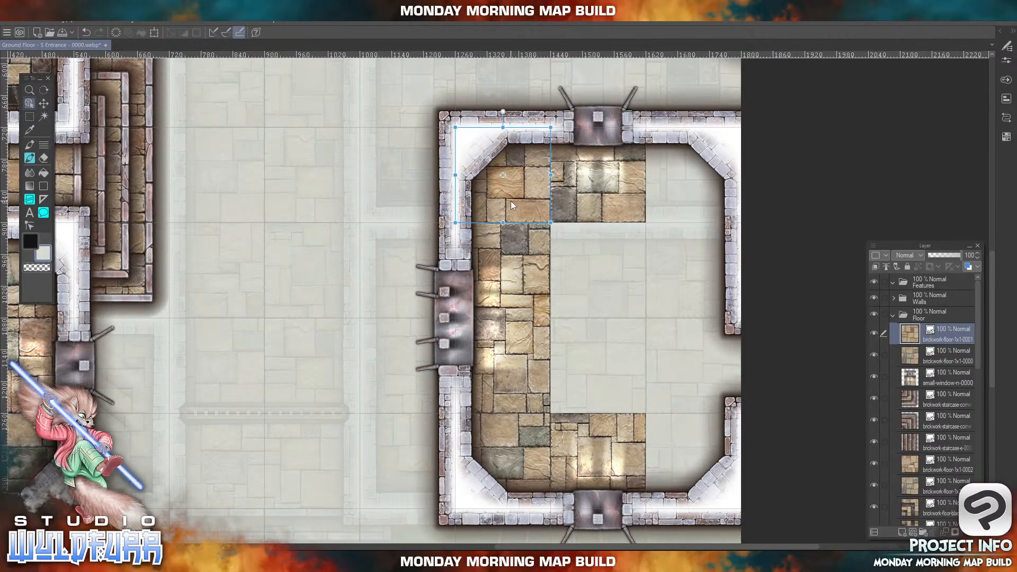
pyautogui.hotkey('alt', 'Tab')
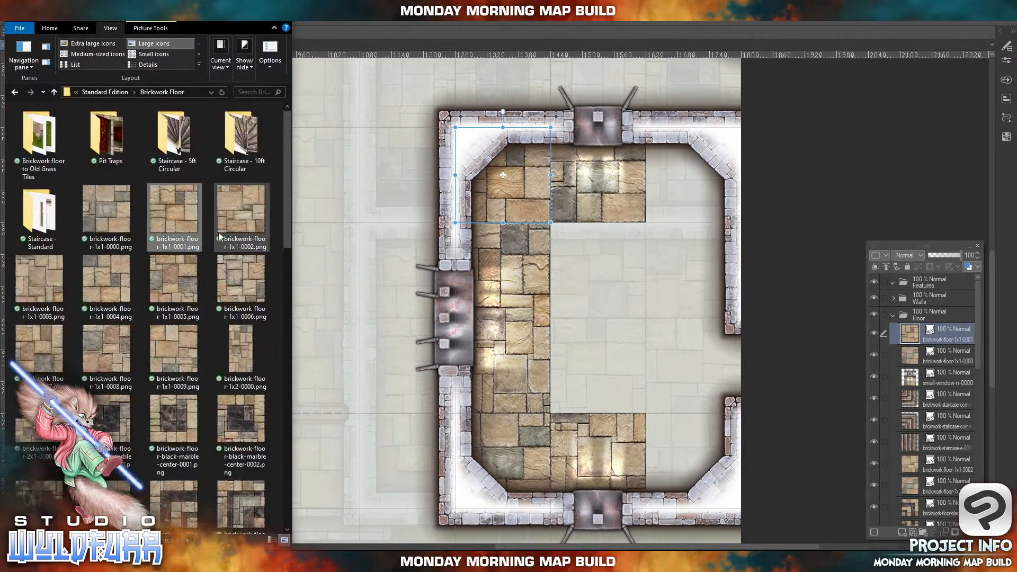
pyautogui.moveTo(235, 202); pyautogui.dragTo(953, 325)
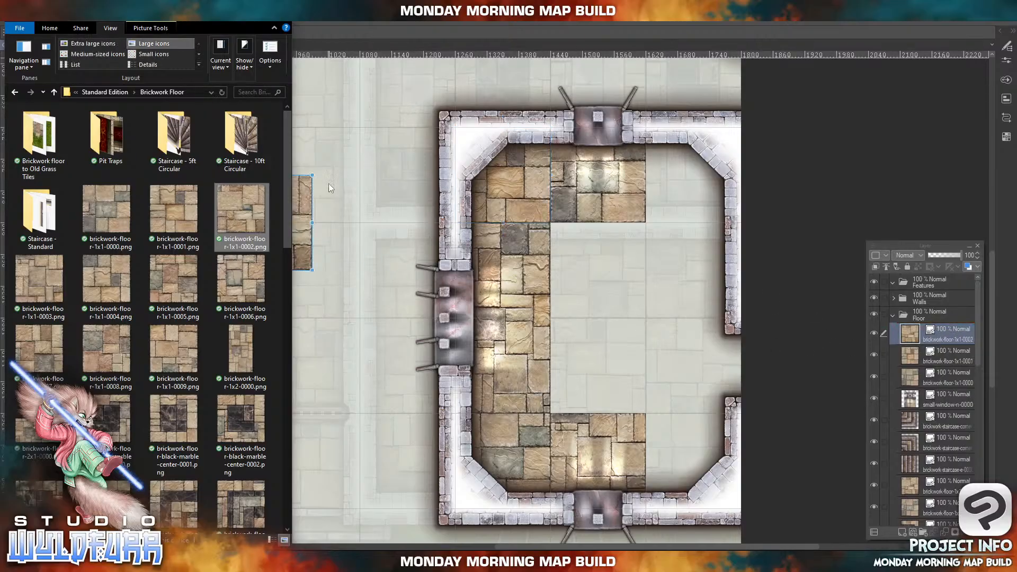
pyautogui.click(306, 198)
pyautogui.moveTo(278, 197); pyautogui.dragTo(709, 151)
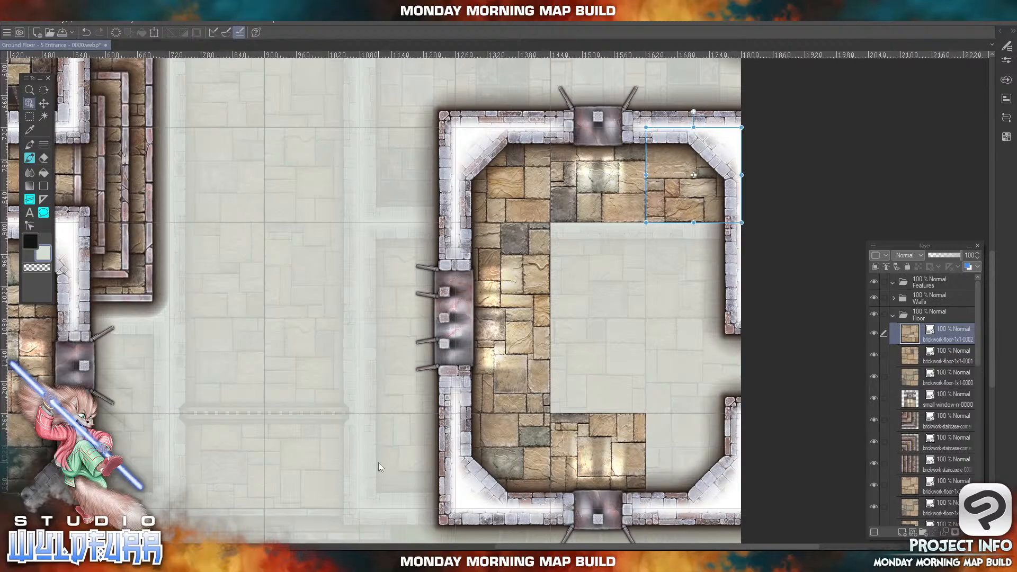
# - Import brickwork-floor-1x1-0003.png into the Floor folder and fit it in the southeast room's own southeast corner
pyautogui.click(269, 547)
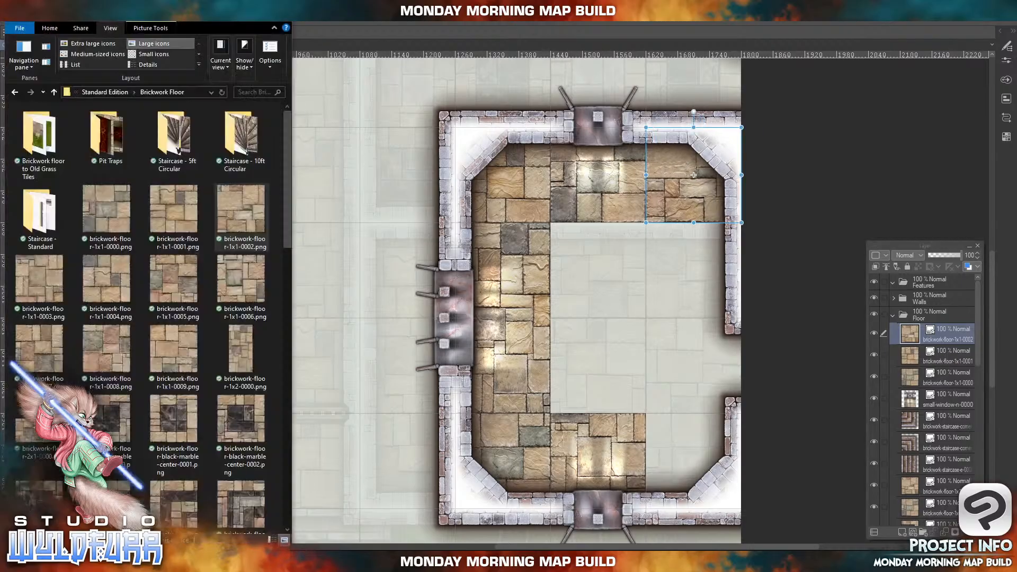
pyautogui.click(45, 282)
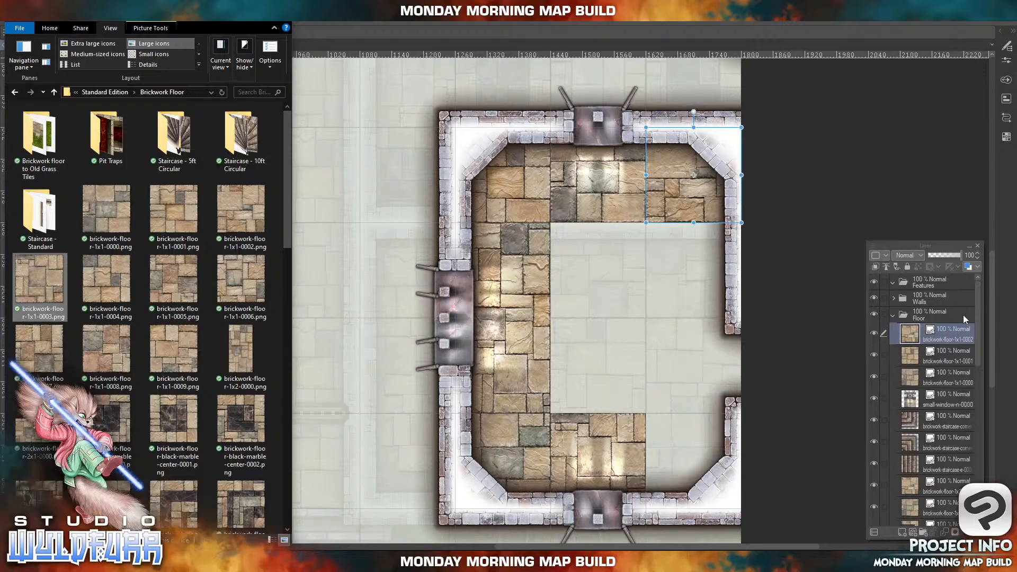
pyautogui.moveTo(964, 315); pyautogui.dragTo(963, 322)
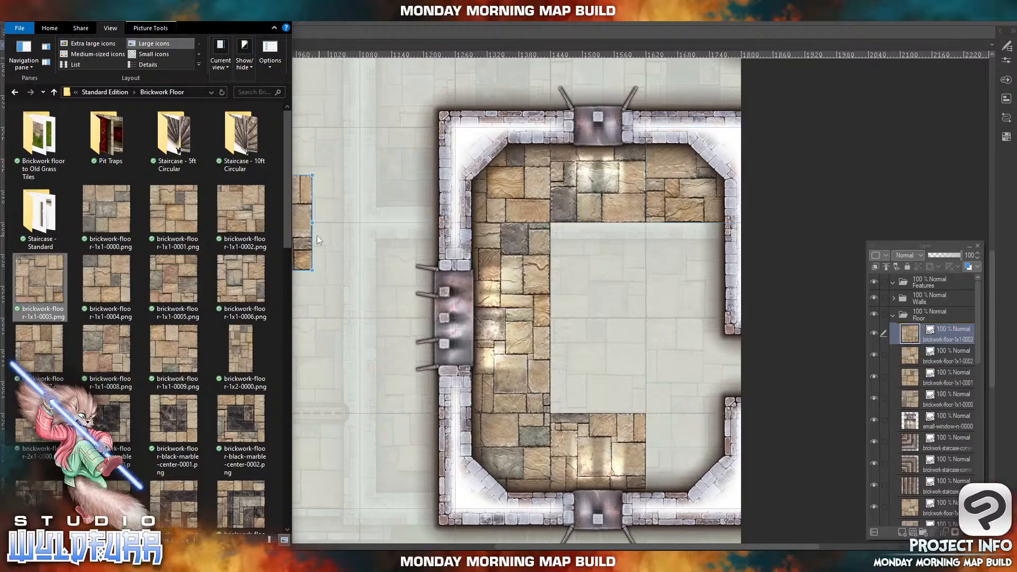
pyautogui.click(317, 235)
pyautogui.moveTo(275, 238); pyautogui.dragTo(704, 475)
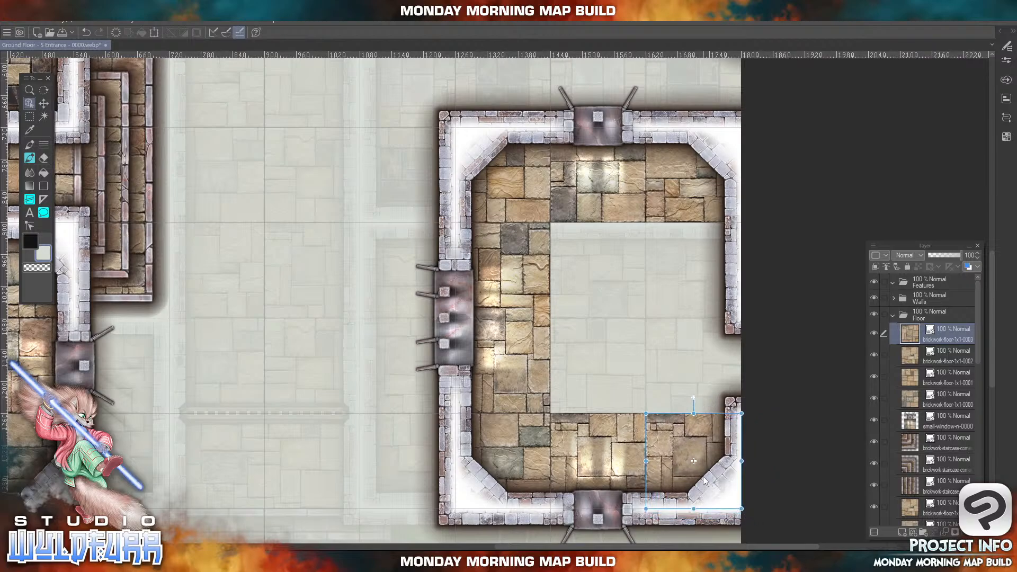
pyautogui.click(263, 560)
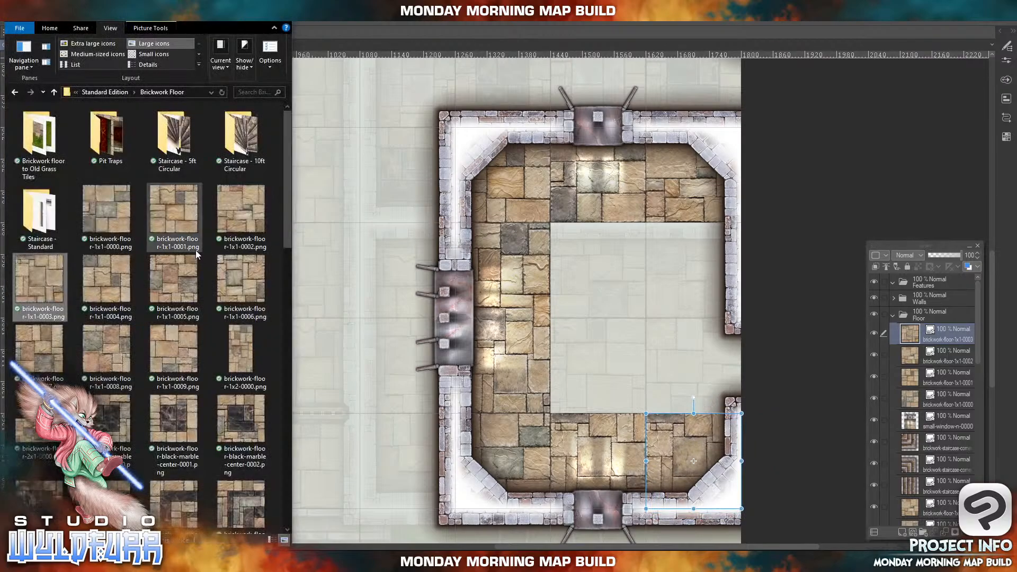
pyautogui.scroll(-10, 106, 371)
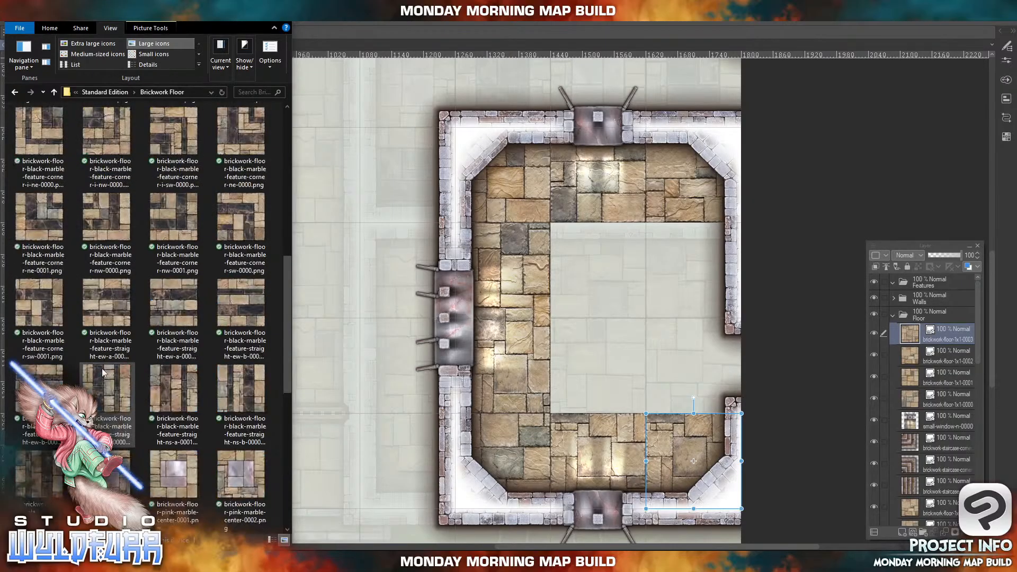
pyautogui.scroll(-5, 103, 373)
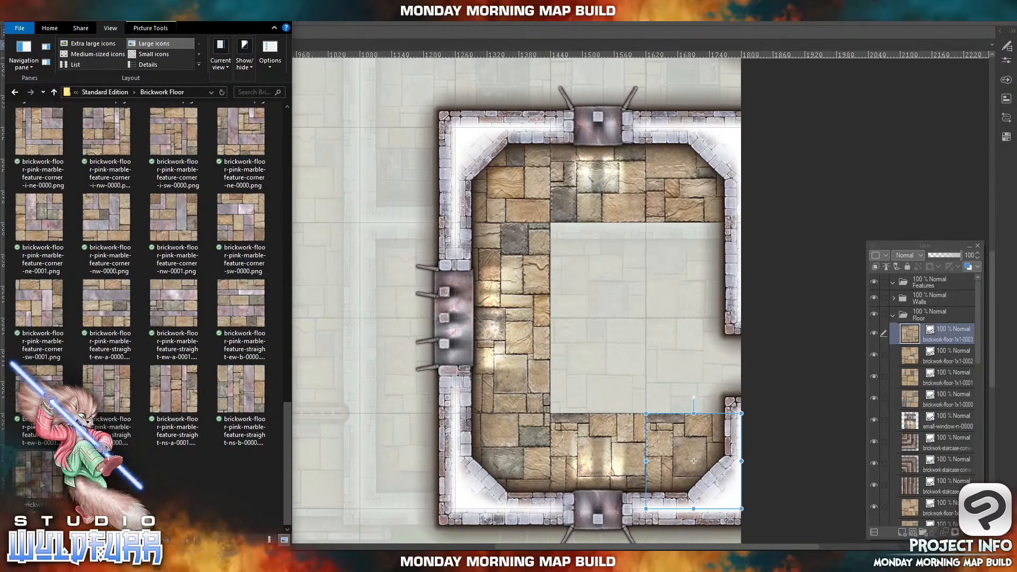
pyautogui.scroll(5, 157, 307)
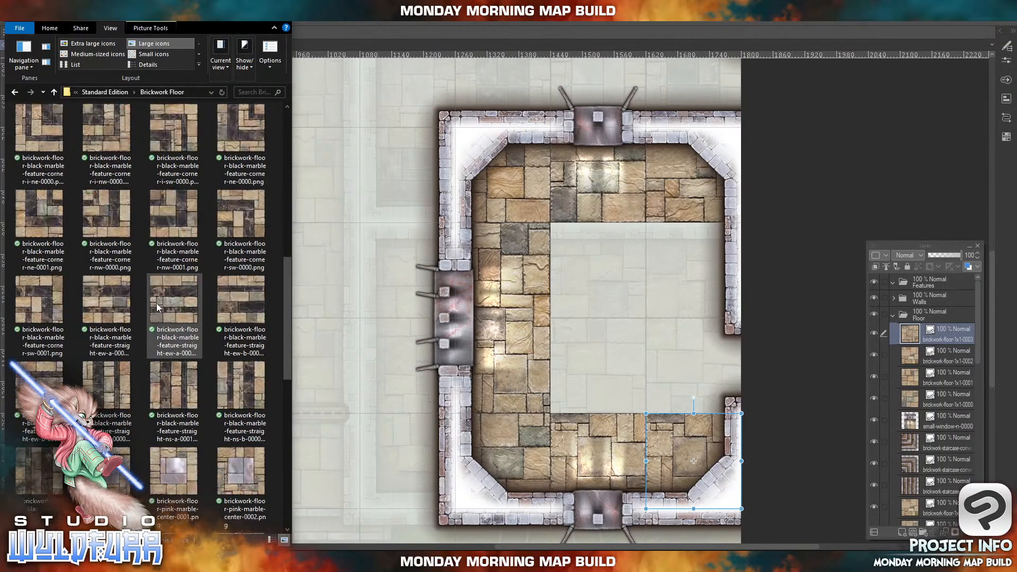
pyautogui.scroll(5, 157, 307)
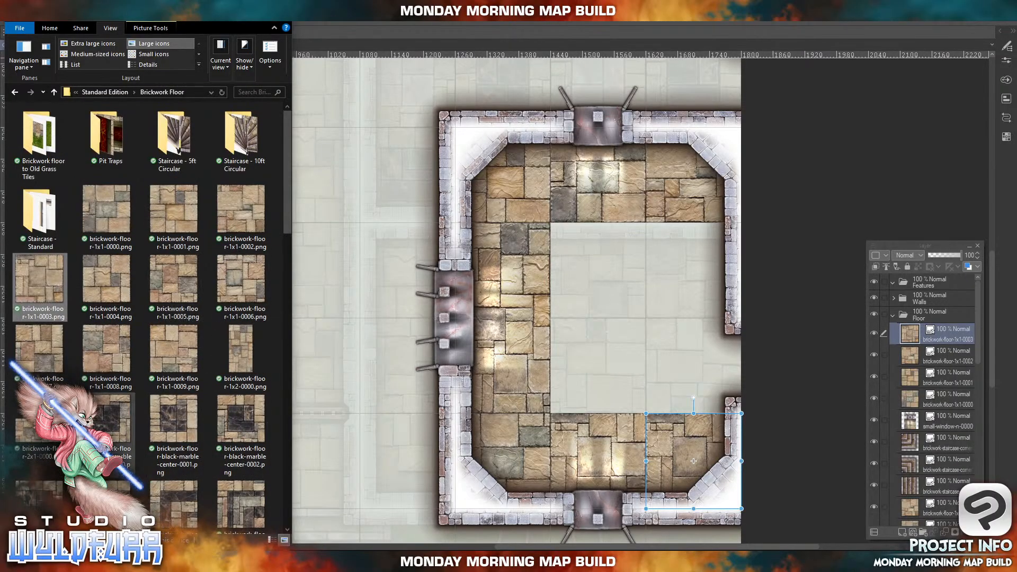
pyautogui.click(39, 438)
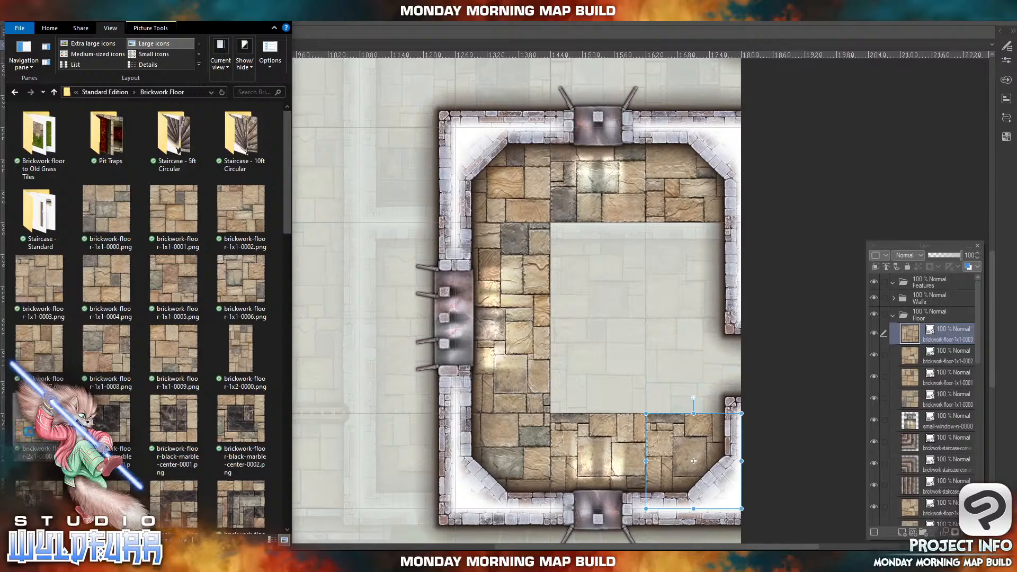
pyautogui.moveTo(33, 443); pyautogui.dragTo(633, 269)
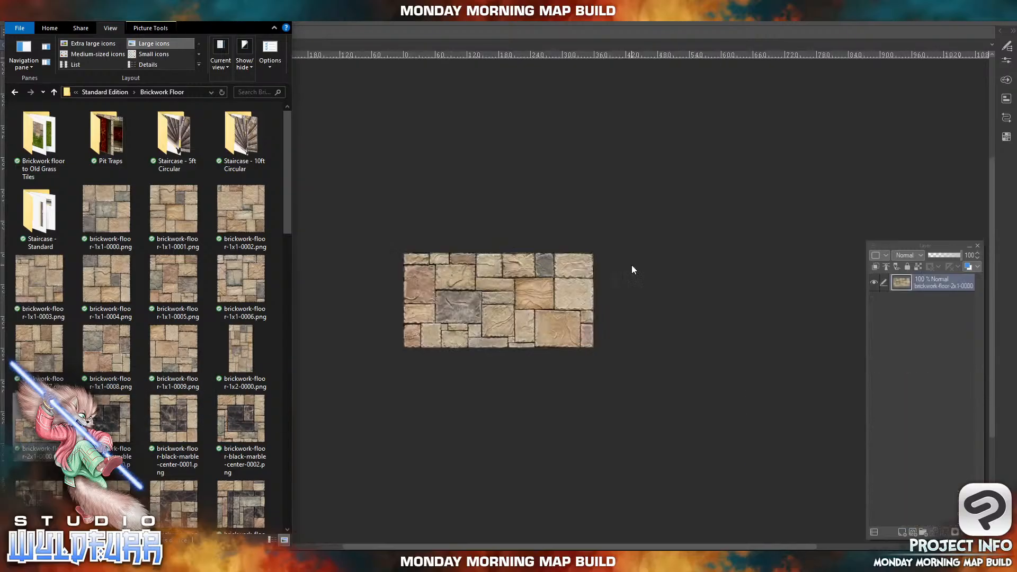
pyautogui.click(442, 144)
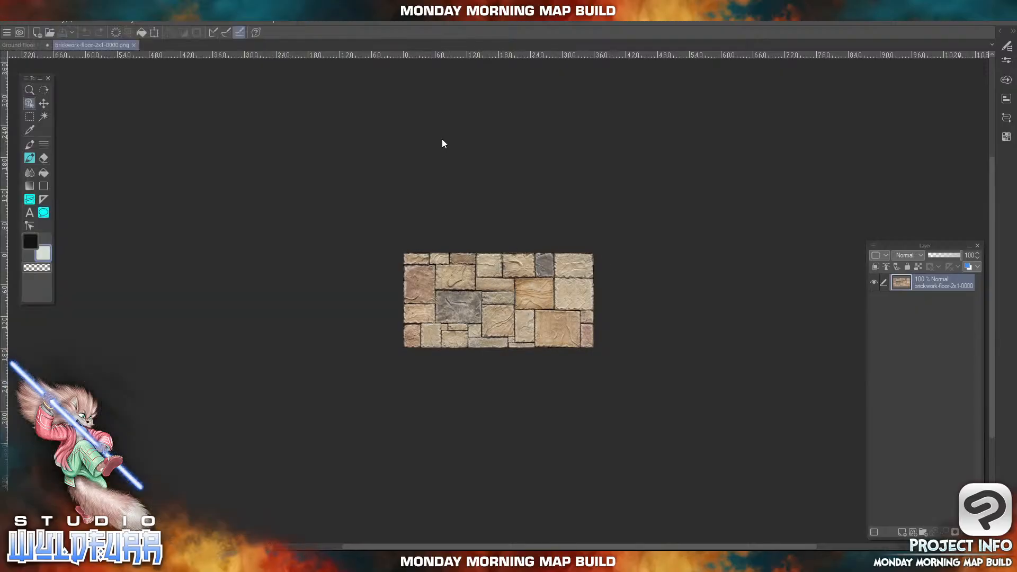
pyautogui.click(134, 45)
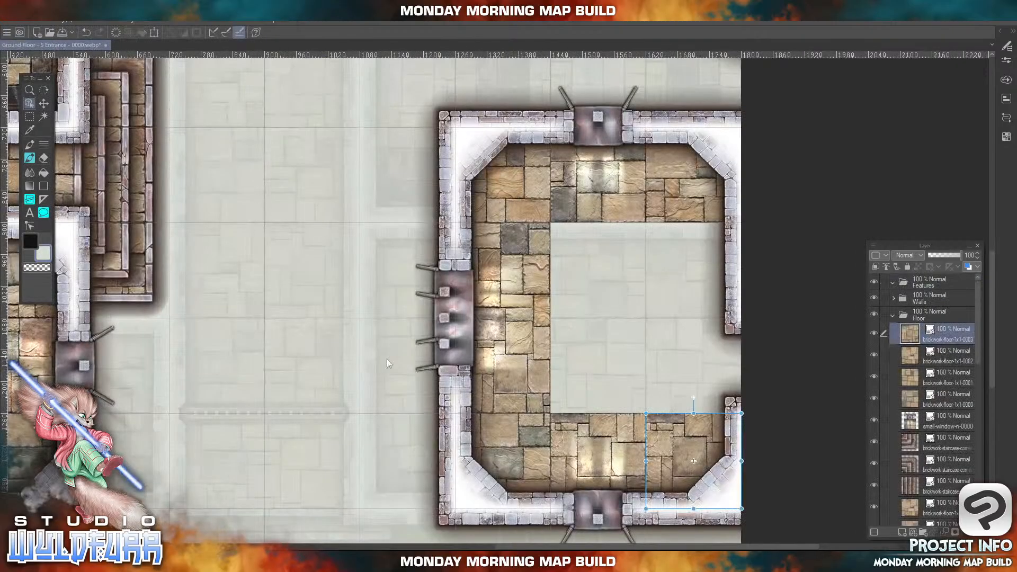
# - Import brickwork-floor-2x1-0000.png into the Floor folder and fit it across the lower half of the room's central gap, reaching the east opening
pyautogui.hotkey('alt', 'Tab')
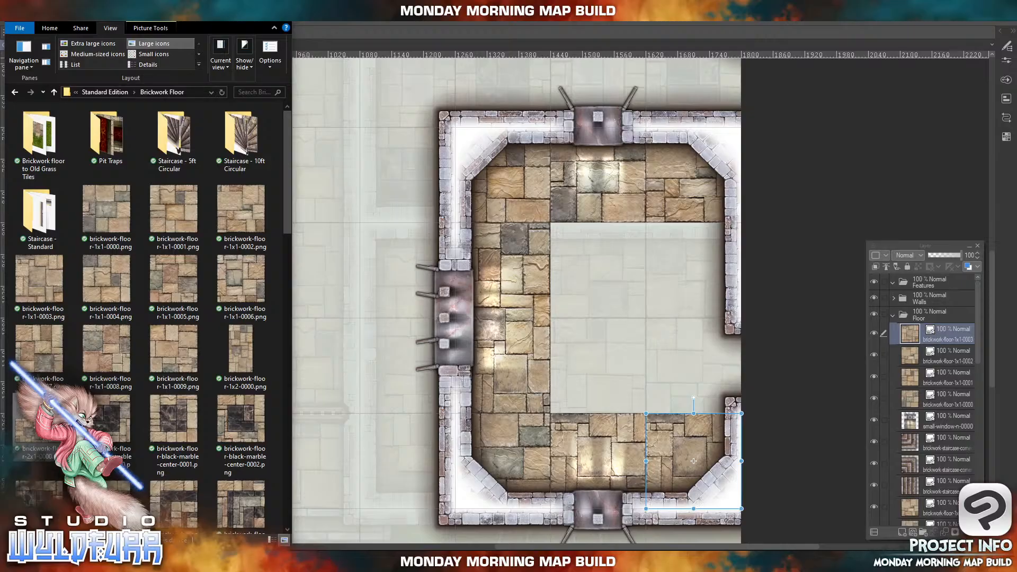
pyautogui.moveTo(80, 405); pyautogui.dragTo(941, 323)
pyautogui.click(330, 213)
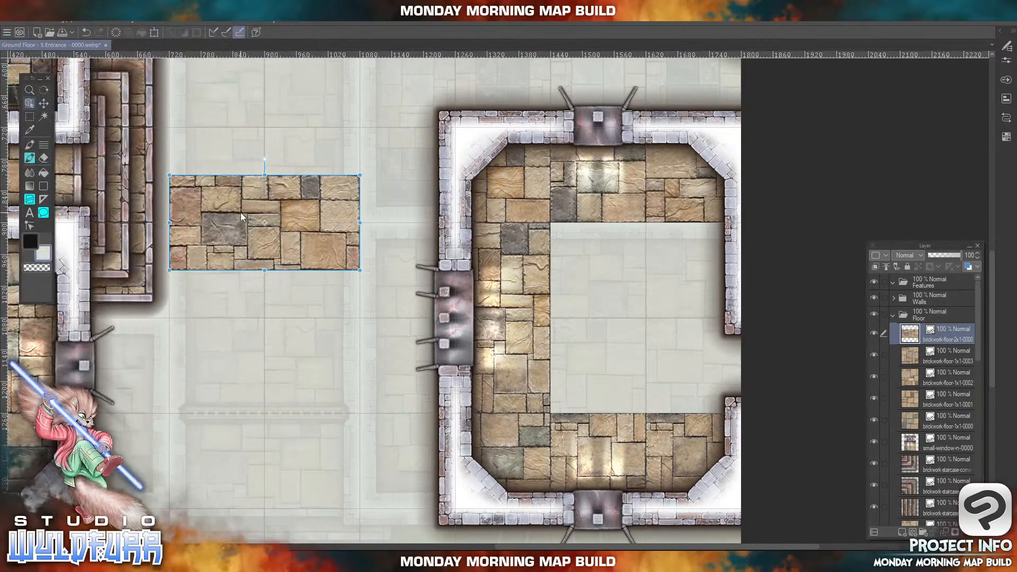
pyautogui.moveTo(241, 216); pyautogui.dragTo(620, 356)
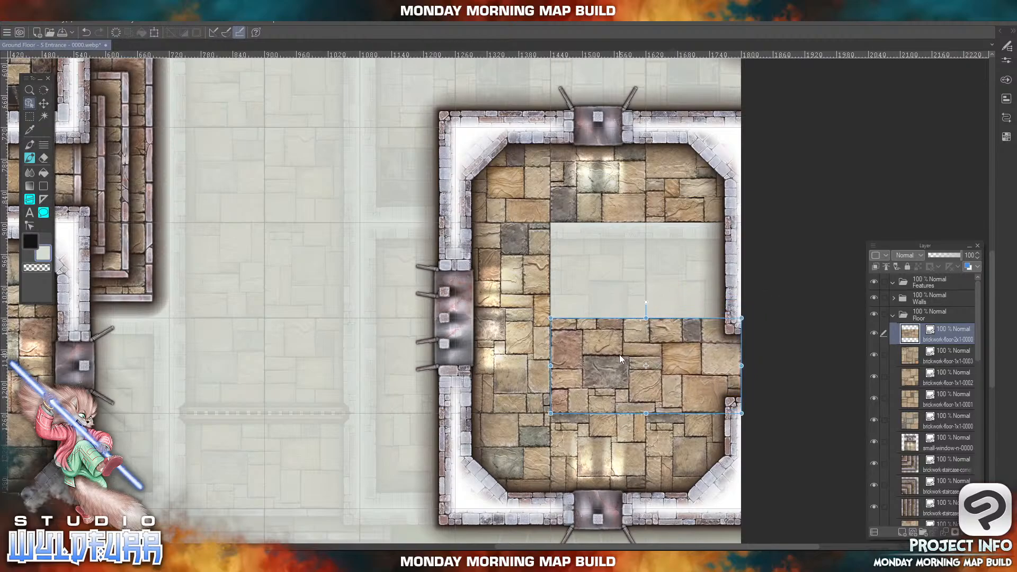
# - Import brickwork-floor-1x1-0009.png into the Floor folder and fit it in the western half of the room's remaining floor gap
pyautogui.hotkey('alt', 'Tab')
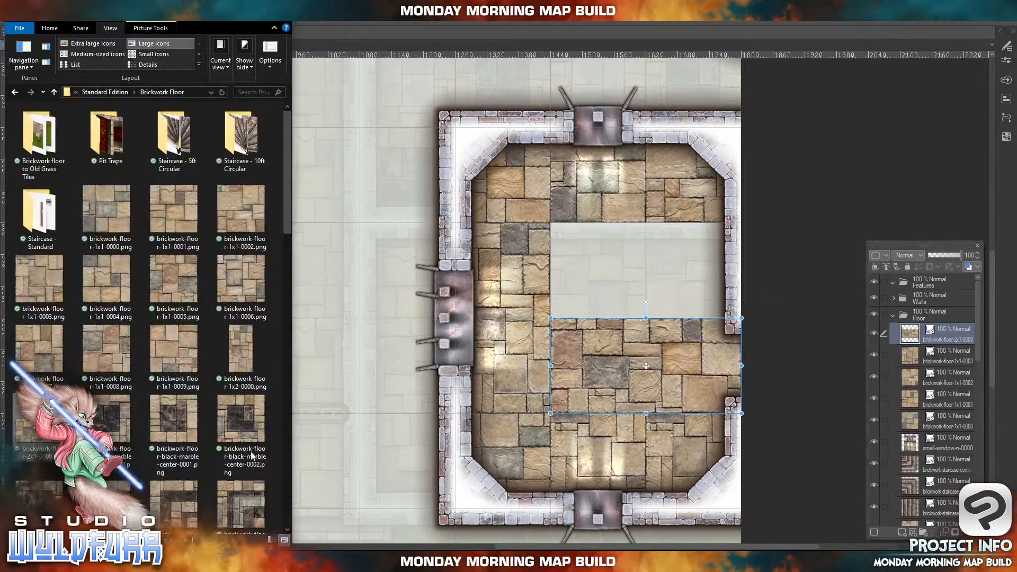
pyautogui.moveTo(170, 359); pyautogui.dragTo(941, 326)
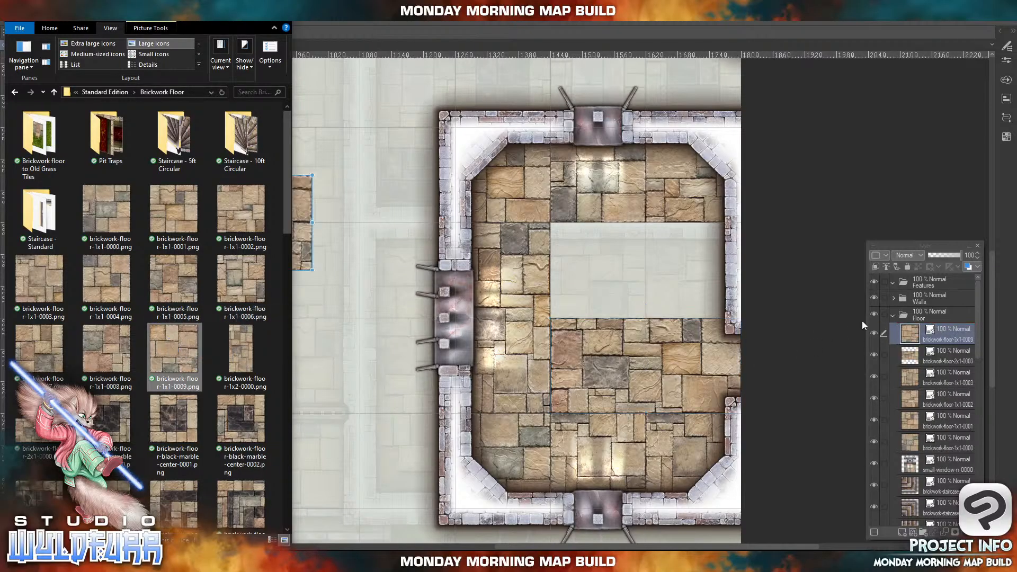
pyautogui.click(302, 246)
pyautogui.moveTo(286, 233); pyautogui.dragTo(611, 272)
# - Import brickwork-floor-1x1-0008.png into the Floor folder and fit it in the eastern half of the southeast room's remaining floor gap
pyautogui.hotkey('alt', 'Tab')
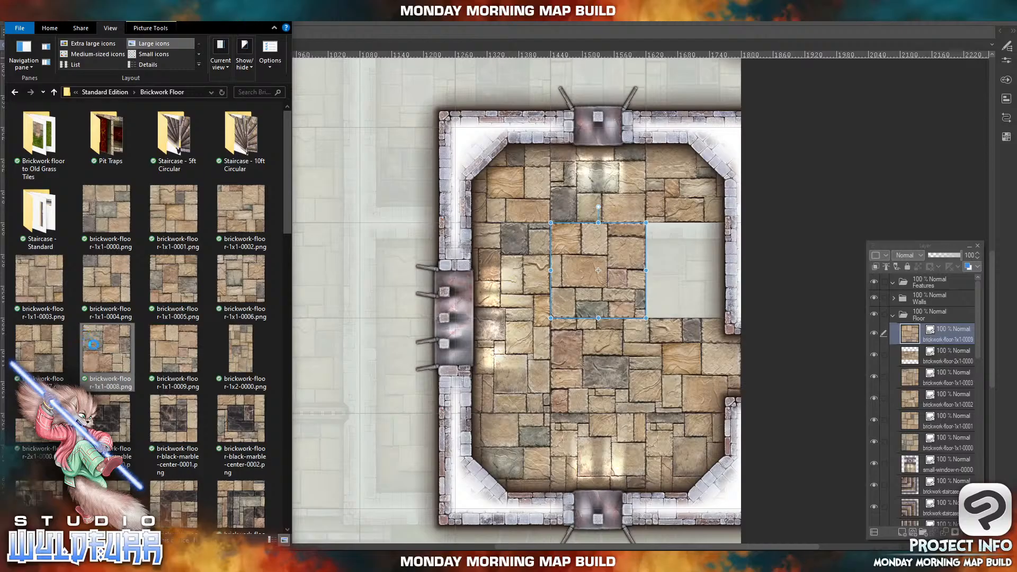
pyautogui.moveTo(93, 344); pyautogui.dragTo(925, 327)
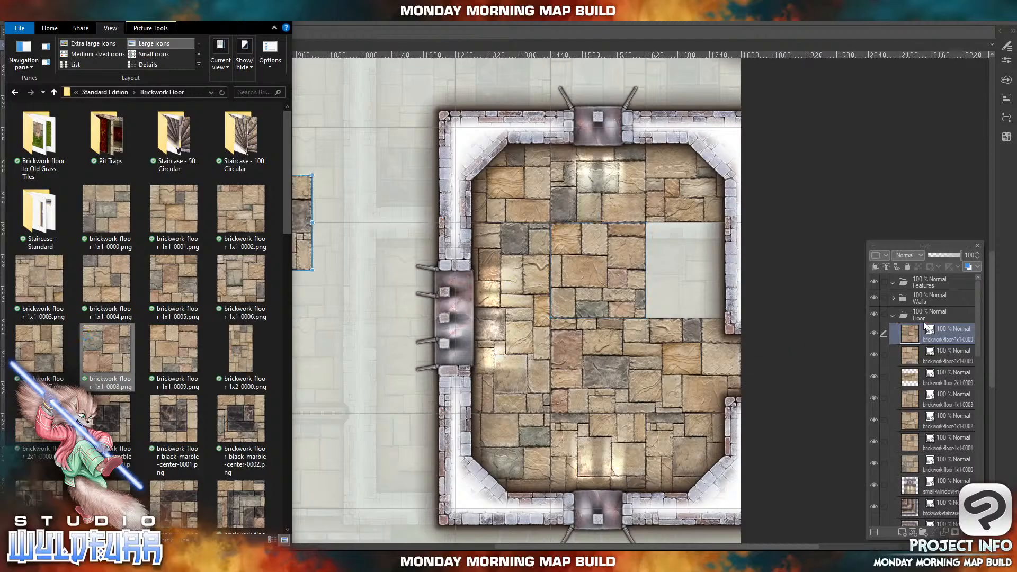
pyautogui.click(375, 260)
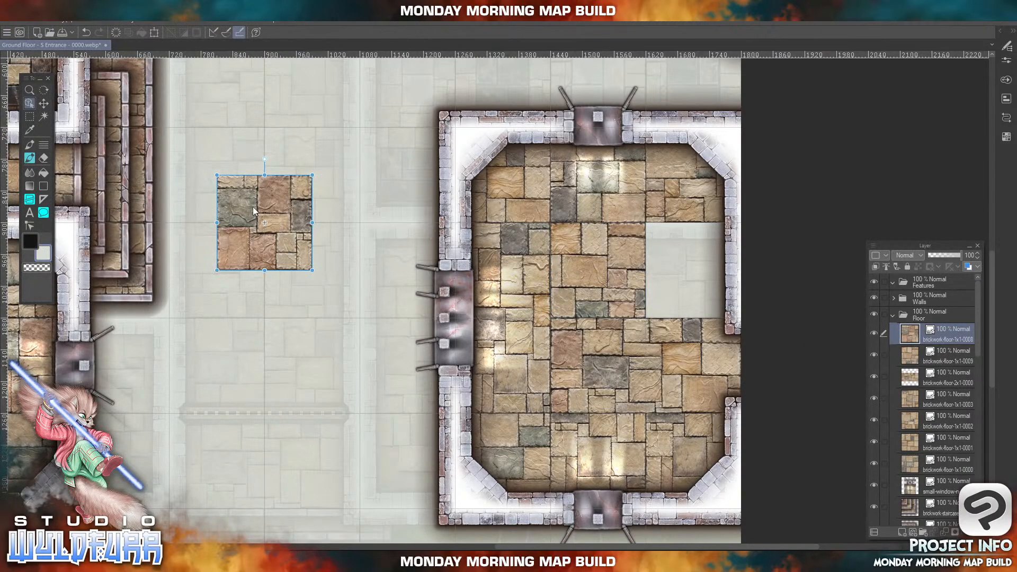
pyautogui.moveTo(253, 206); pyautogui.dragTo(681, 251)
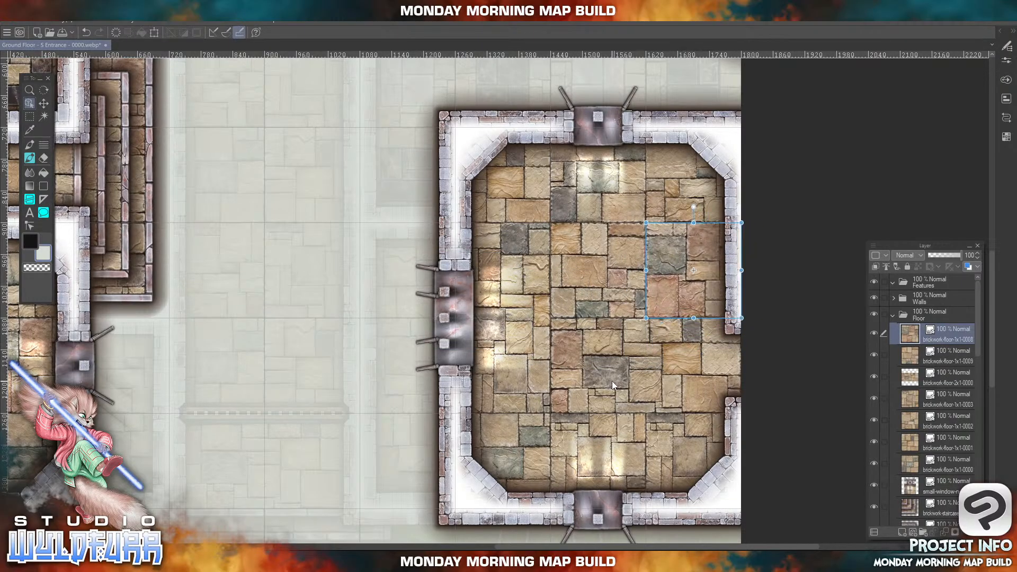
# - Import brickwork-floor-1x1-0007.png into the Floor folder and fit it just north of the southeast room, against the map's east edge
pyautogui.moveTo(618, 229); pyautogui.dragTo(619, 430)
pyautogui.hotkey('ctrl', 't')
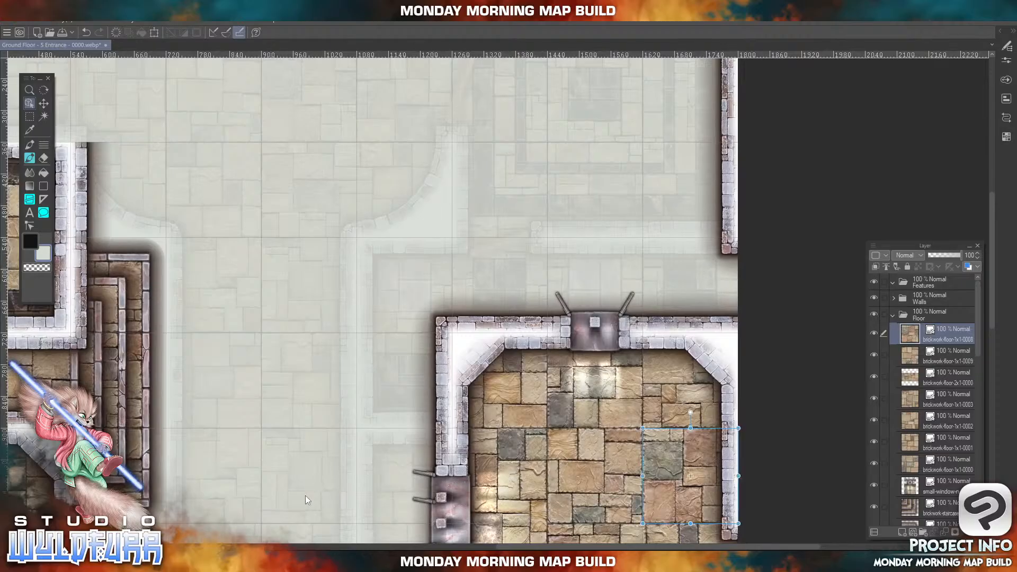
pyautogui.hotkey('alt', 'Tab')
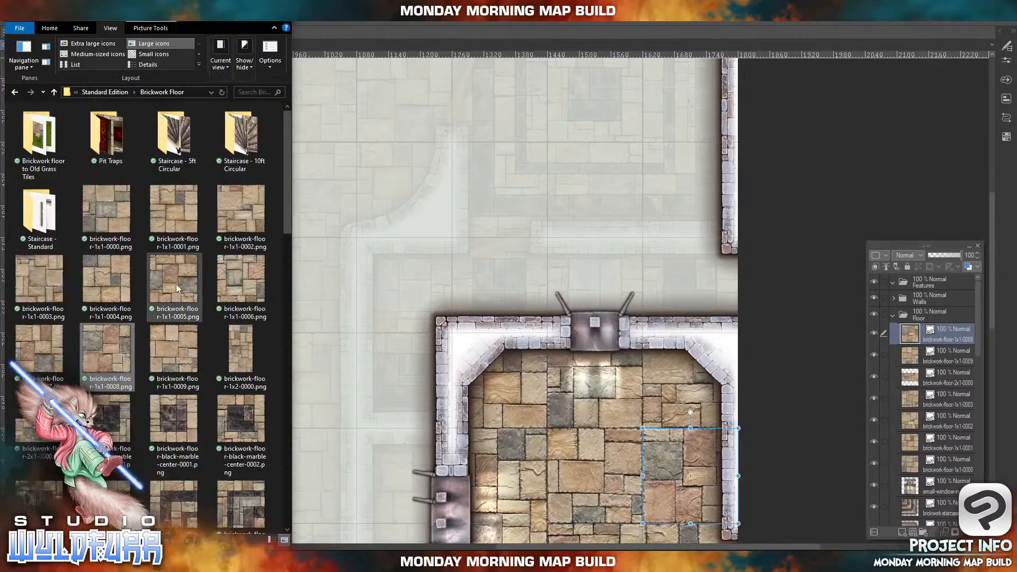
pyautogui.moveTo(33, 344); pyautogui.dragTo(953, 324)
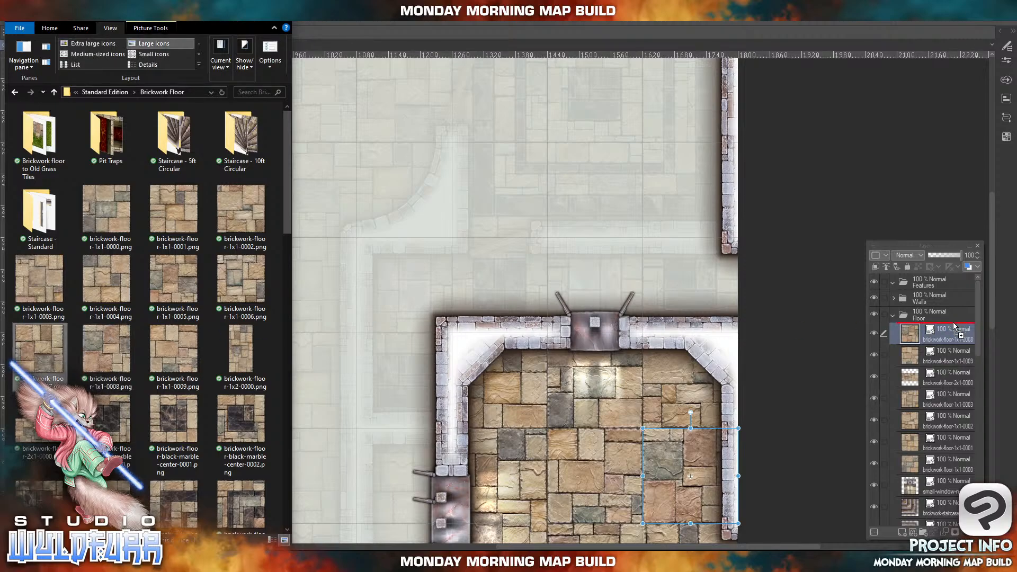
pyautogui.click(295, 410)
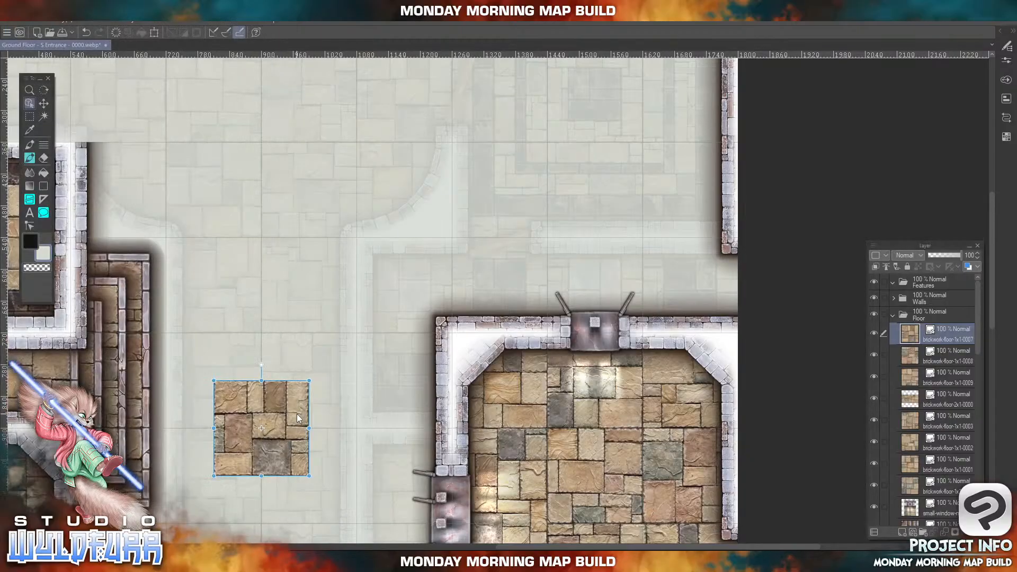
pyautogui.moveTo(255, 440); pyautogui.dragTo(686, 297)
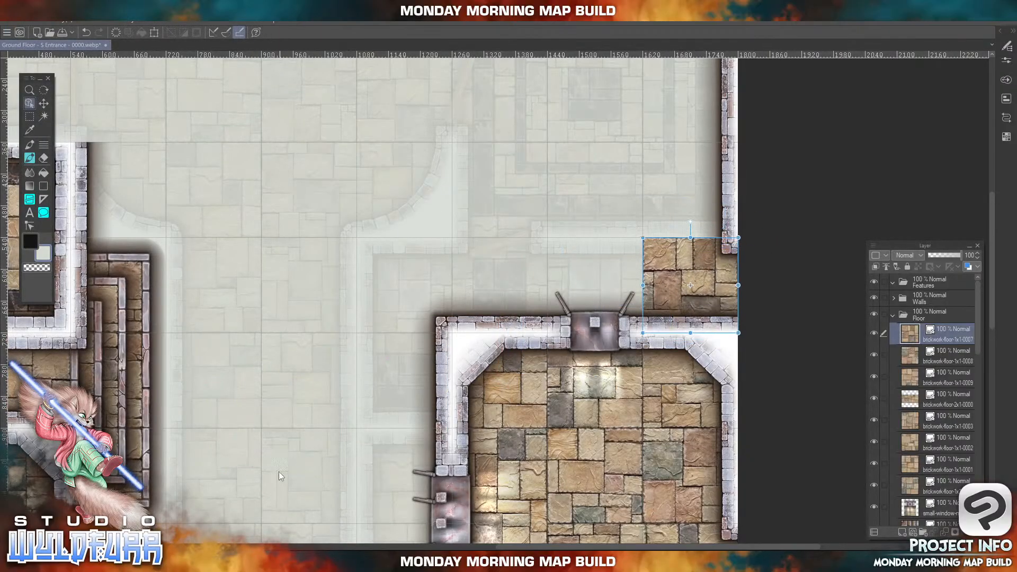
# - Import brickwork-staircase-corner-nw-0001.png from Staircase - Standard into the Floor folder and fit it diagonally northwest of the new floor tile
pyautogui.click(267, 558)
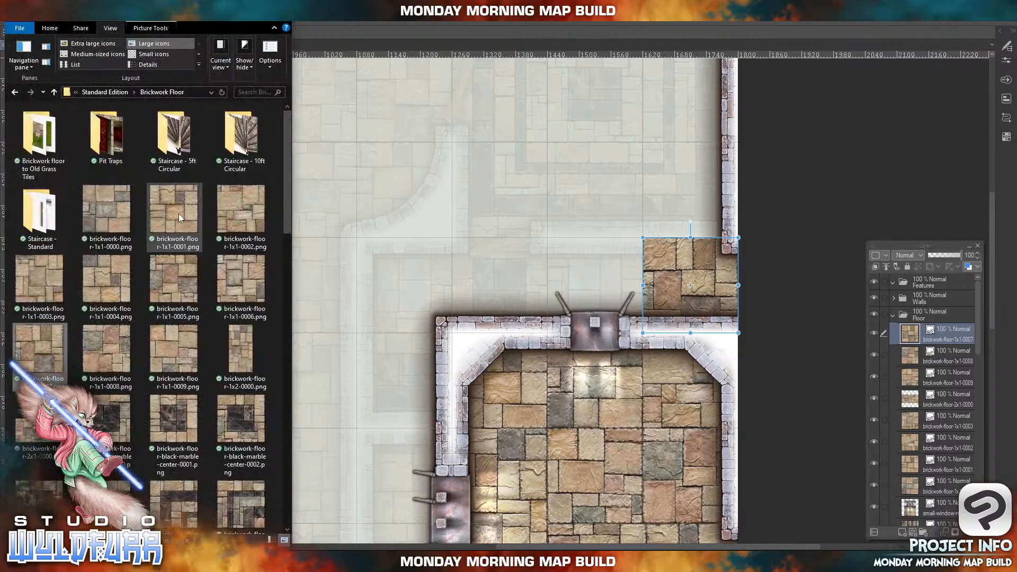
pyautogui.doubleClick(44, 212)
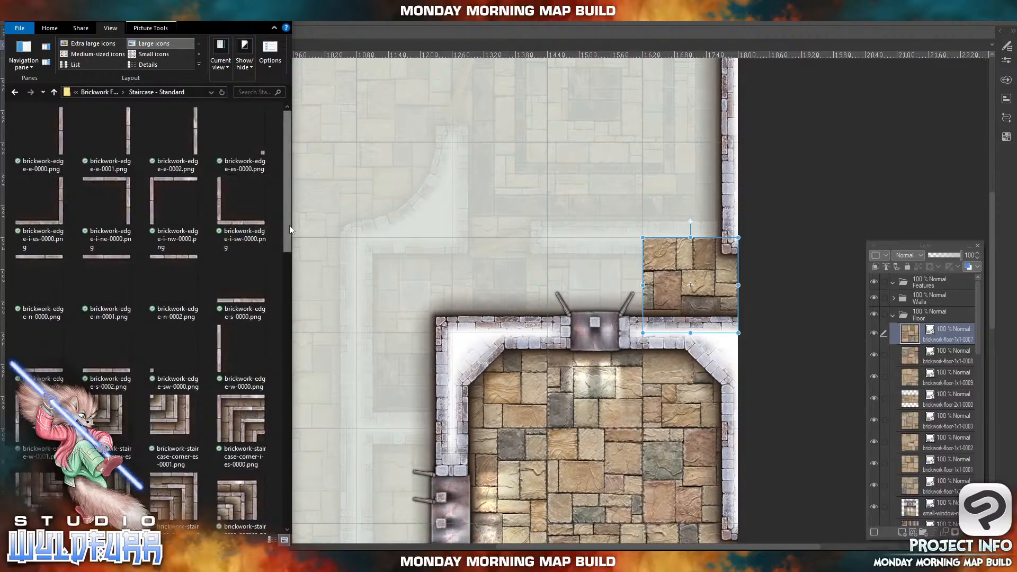
pyautogui.moveTo(287, 227); pyautogui.dragTo(956, 325)
pyautogui.click(176, 314)
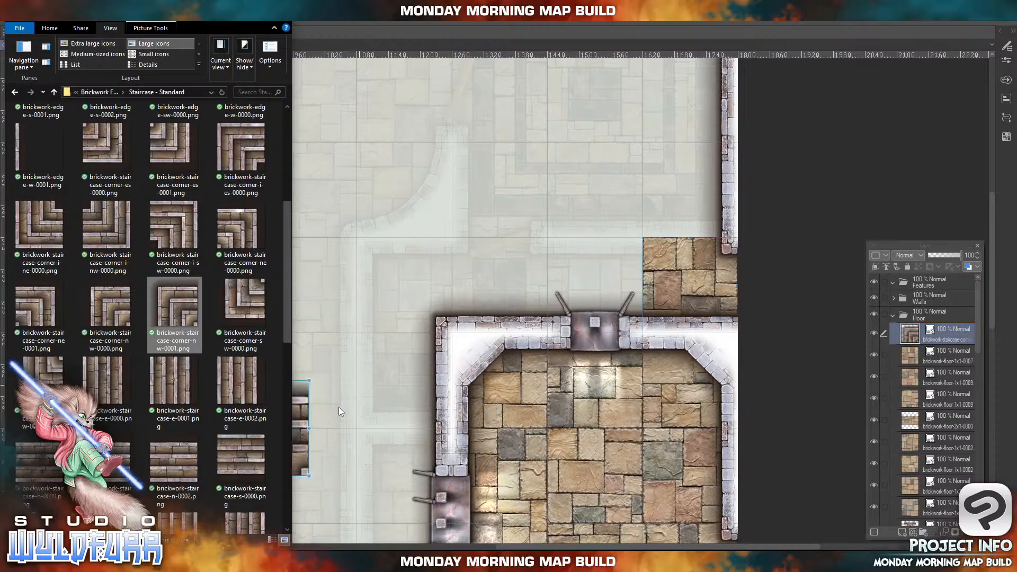
pyautogui.click(302, 439)
pyautogui.moveTo(305, 446); pyautogui.dragTo(629, 216)
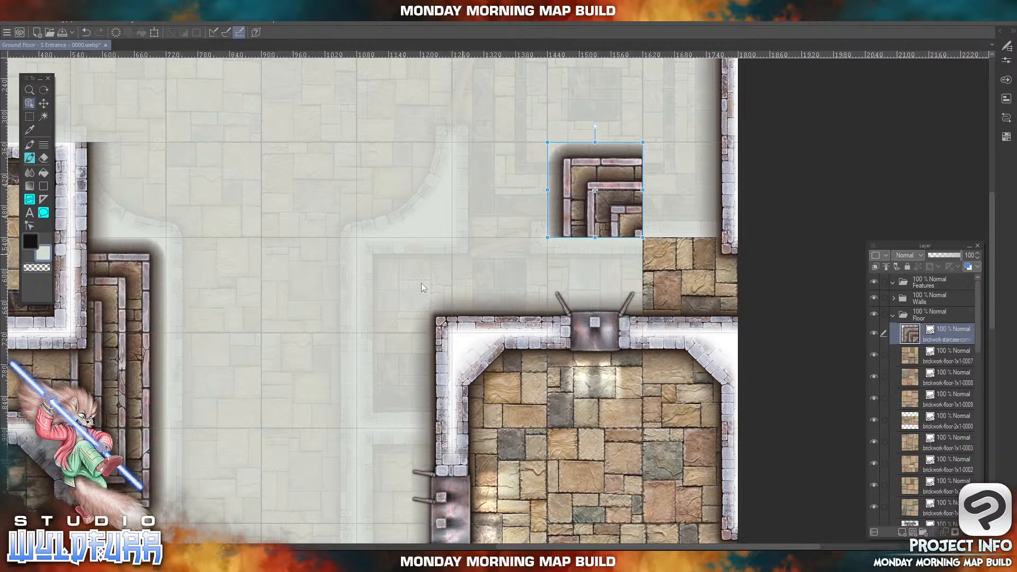
# - Import brickwork-staircase-w-0000.png and fit it directly south of the stair corner, and raise the small-window-n-0000 layer to the Floor folder's top
pyautogui.hotkey('alt', 'Tab')
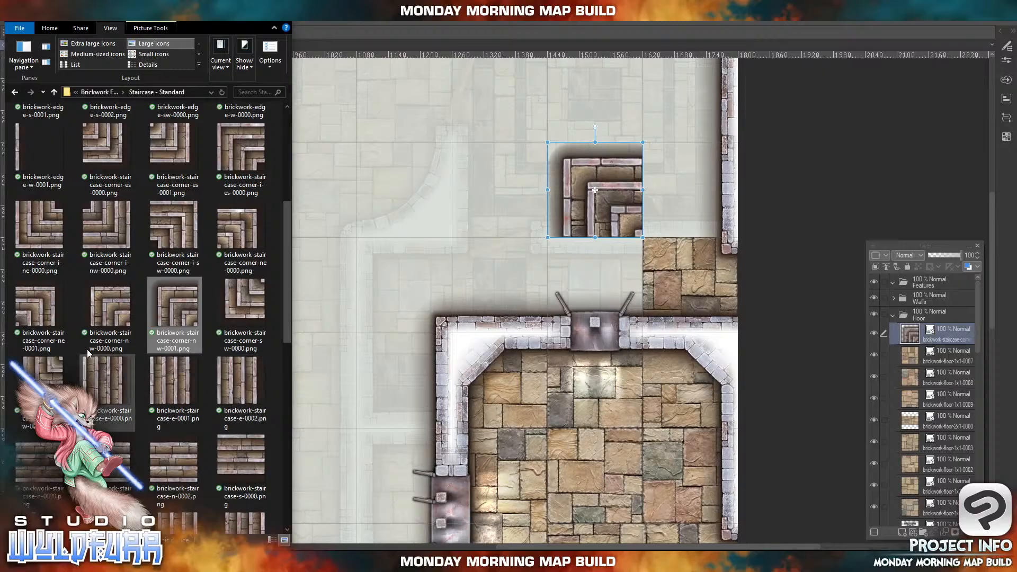
pyautogui.moveTo(286, 329); pyautogui.dragTo(284, 419)
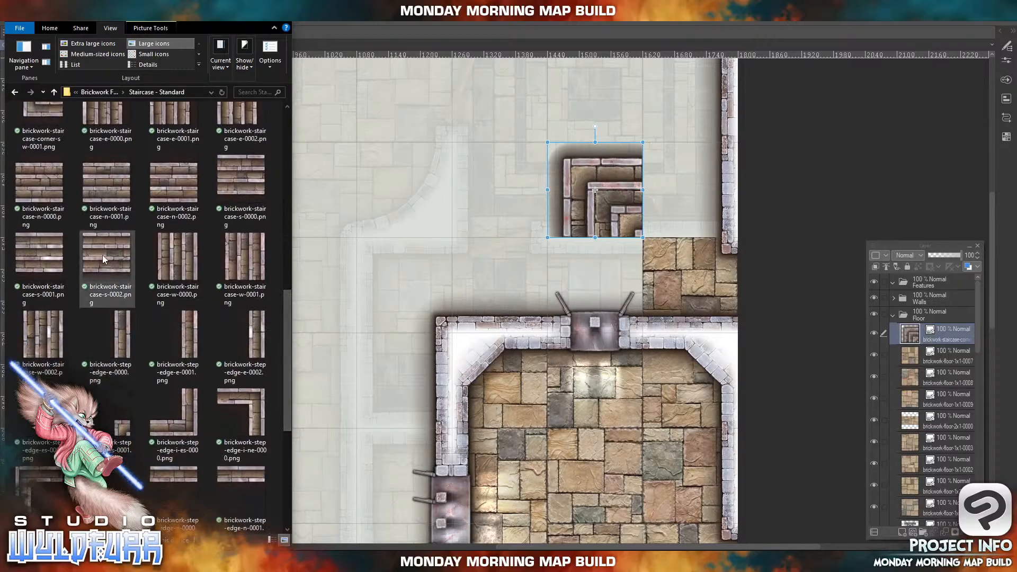
pyautogui.click(181, 257)
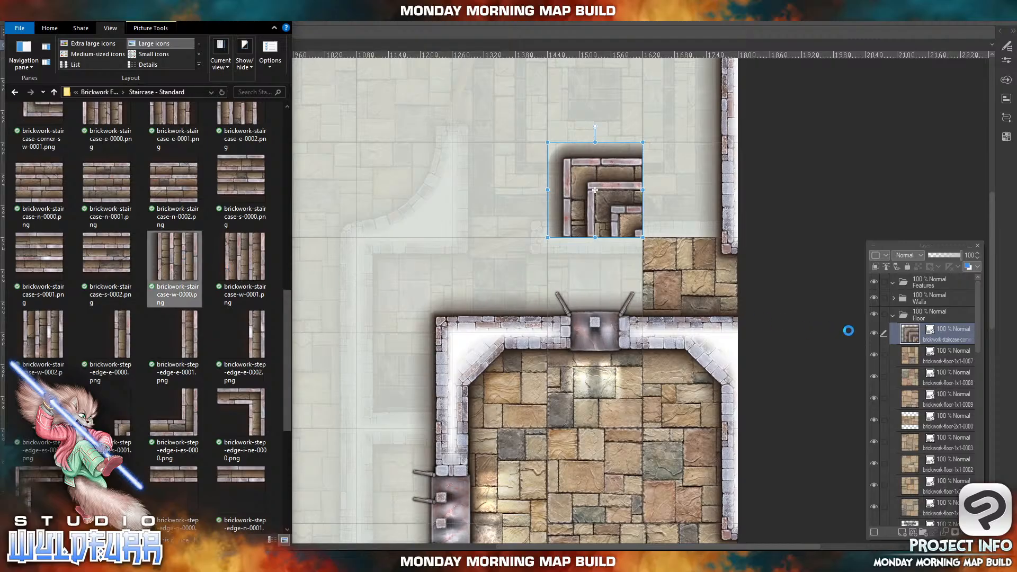
pyautogui.moveTo(949, 326); pyautogui.dragTo(950, 326)
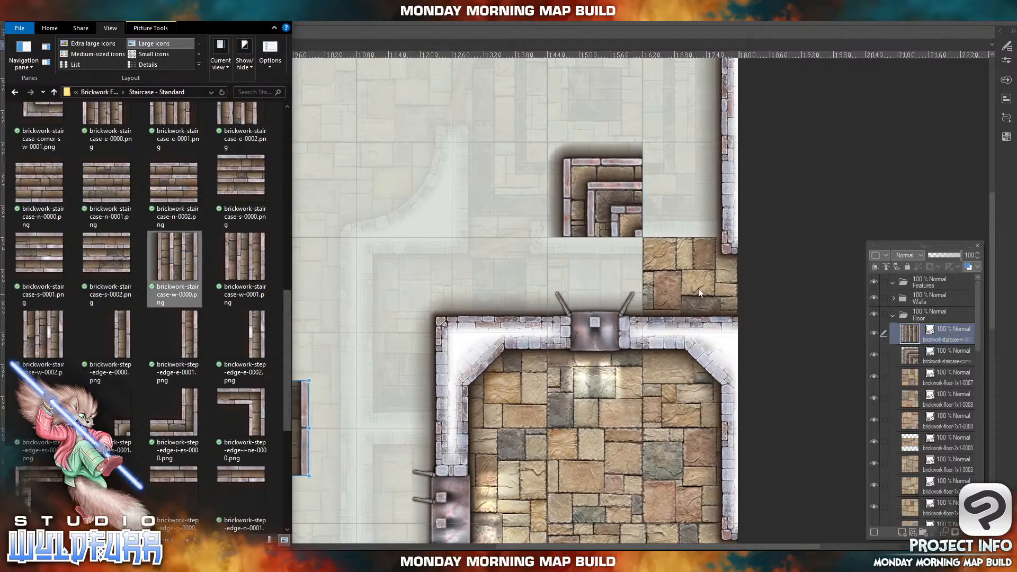
pyautogui.click(300, 408)
pyautogui.moveTo(254, 420); pyautogui.dragTo(594, 275)
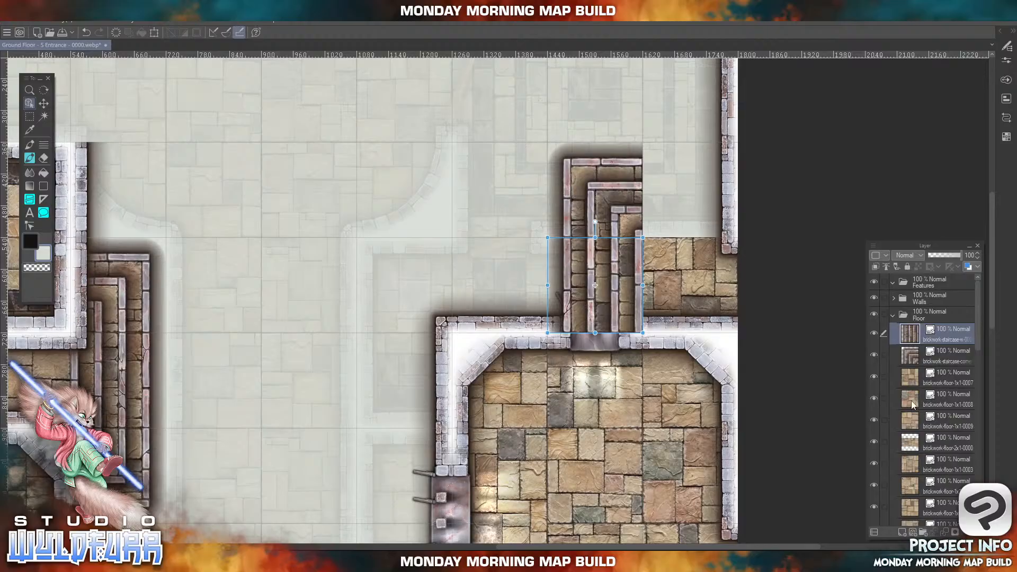
pyautogui.click(613, 376)
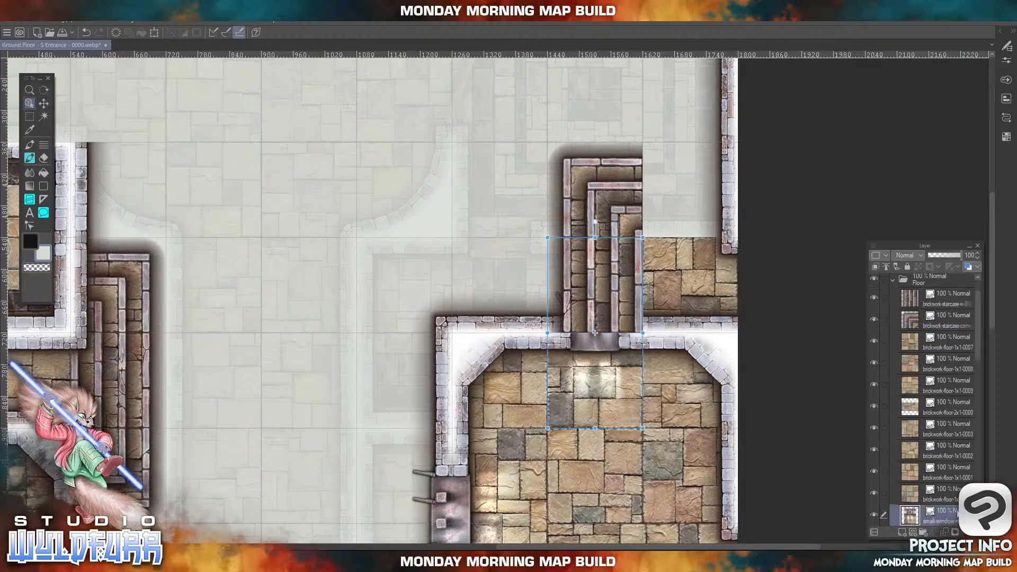
pyautogui.moveTo(951, 515); pyautogui.dragTo(945, 296)
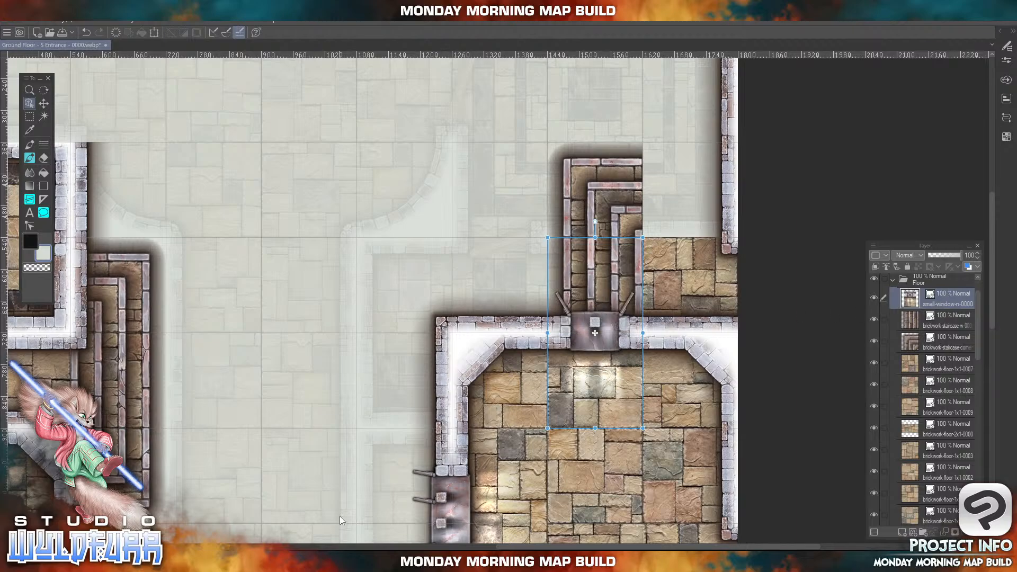
# - Import brickwork-staircase-n-0002.png beneath the small-window-n-0000 layer and fit it east of the stair corner, north of the landing's floor tile
pyautogui.click(263, 560)
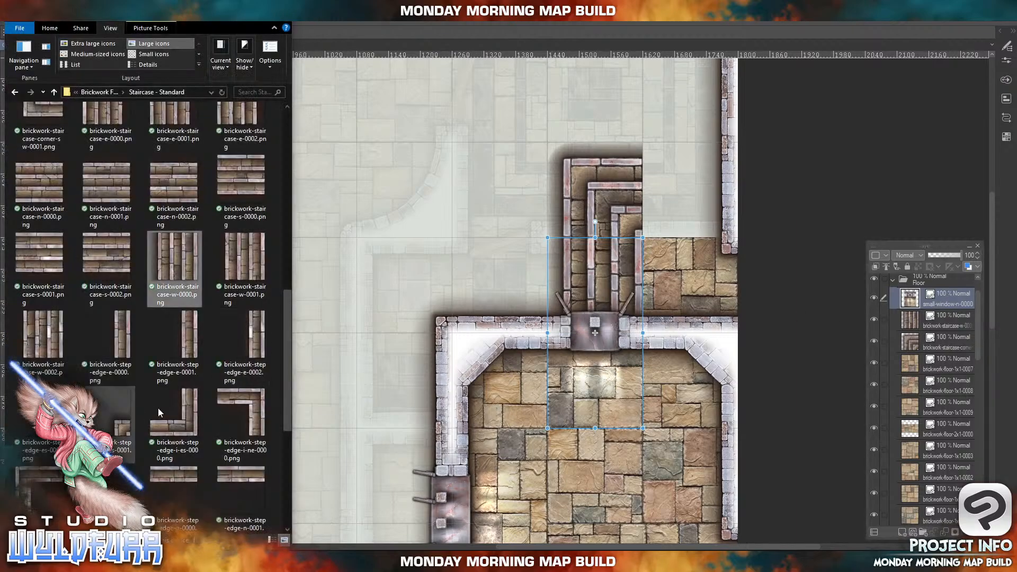
pyautogui.scroll(-1, 157, 409)
pyautogui.scroll(-1, 154, 412)
pyautogui.scroll(4, 155, 412)
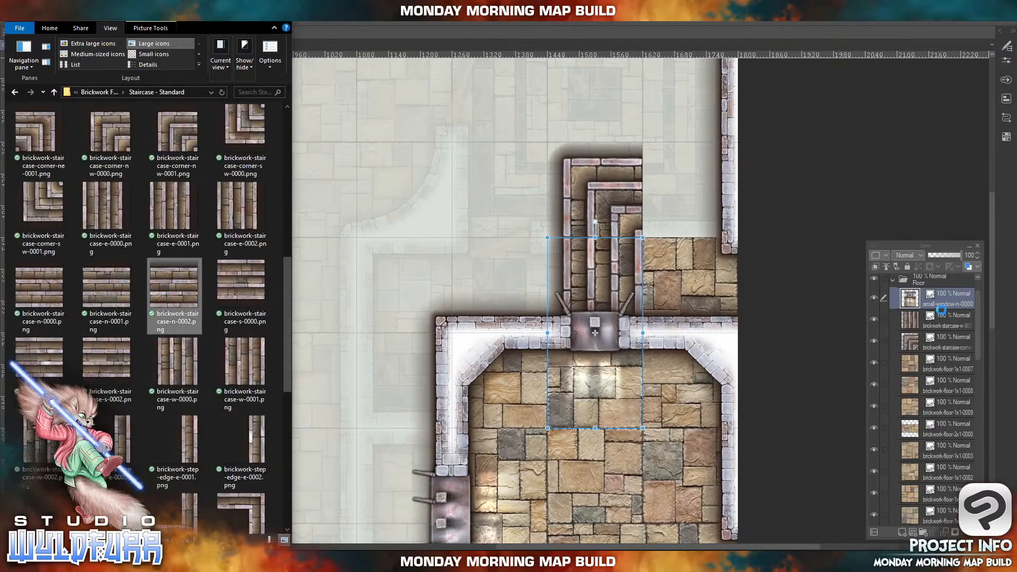
pyautogui.moveTo(943, 295); pyautogui.dragTo(955, 310)
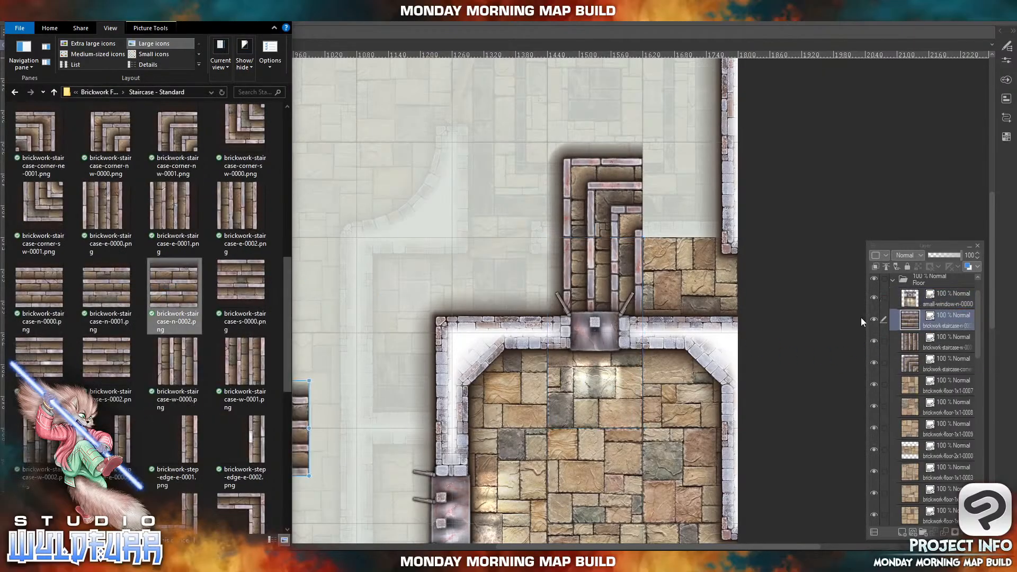
pyautogui.click(299, 453)
pyautogui.moveTo(290, 460); pyautogui.dragTo(721, 226)
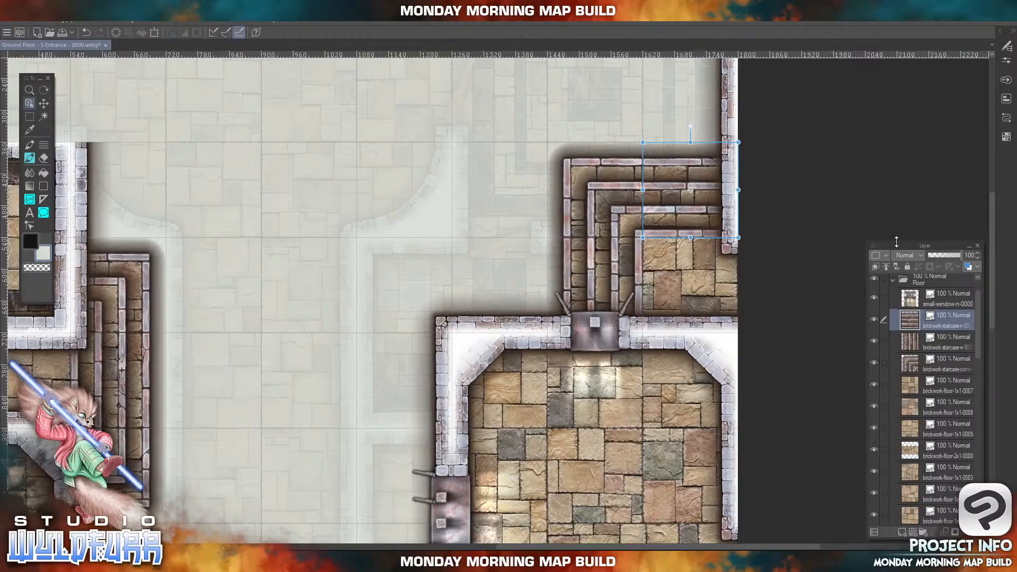
# - Return to the Brickwork Floor tile folder, and collapse and lock the Floor layer folder
pyautogui.moveTo(992, 243); pyautogui.dragTo(986, 186)
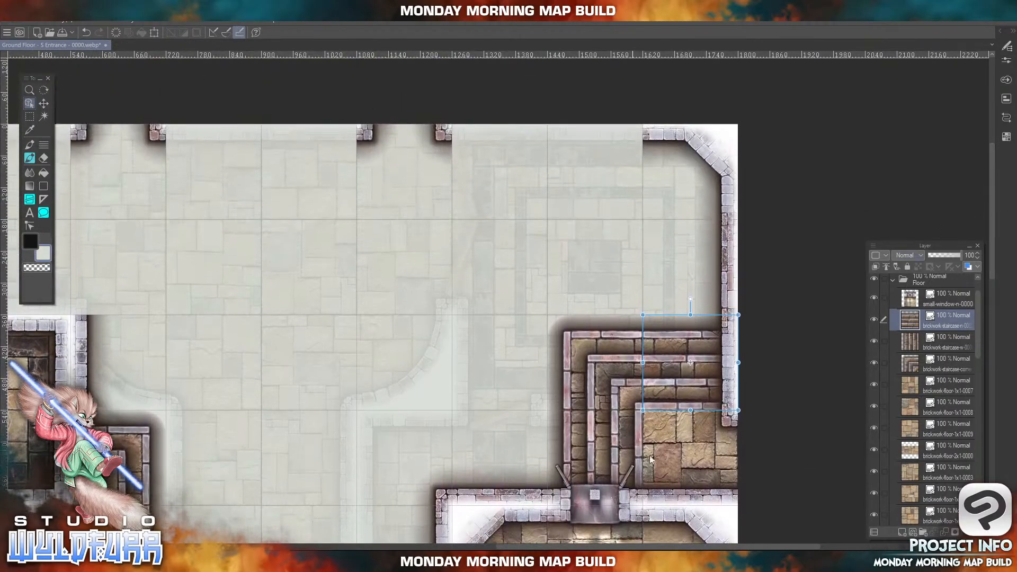
pyautogui.moveTo(780, 542)
pyautogui.mouseDown()
pyautogui.moveTo(726, 545)
pyautogui.moveTo(771, 545)
pyautogui.mouseUp()
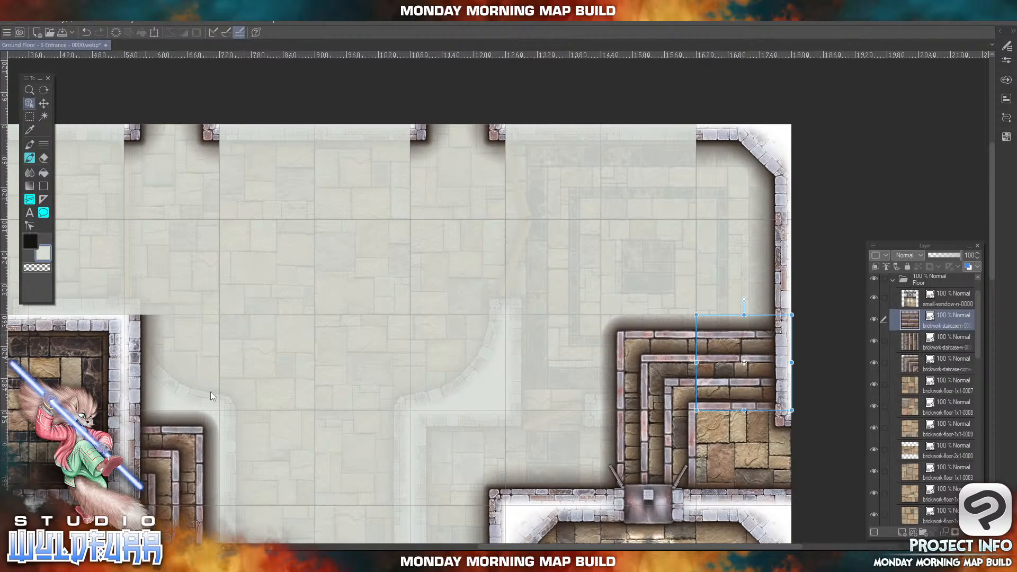
pyautogui.hotkey('alt', 'Tab')
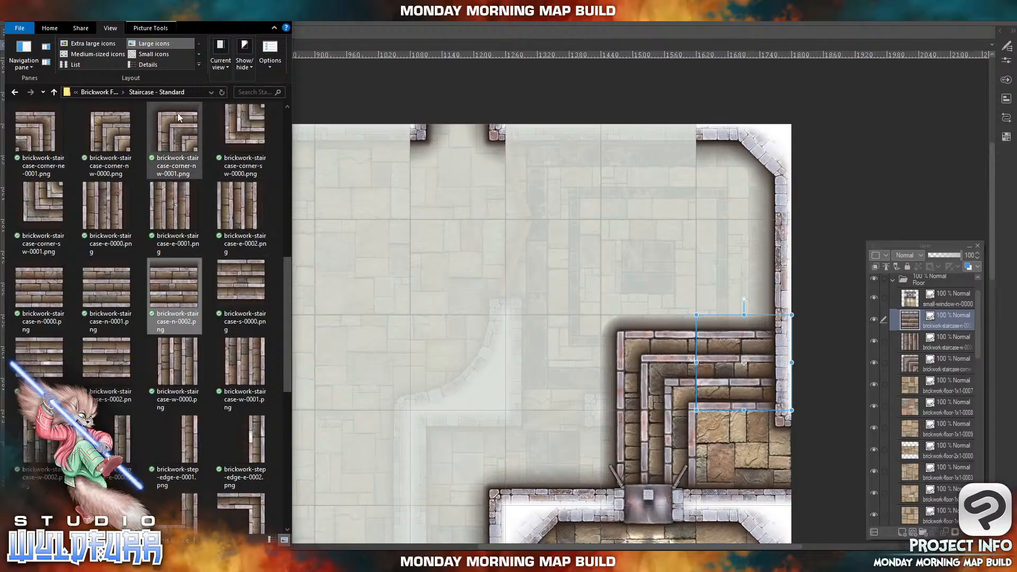
pyautogui.click(105, 94)
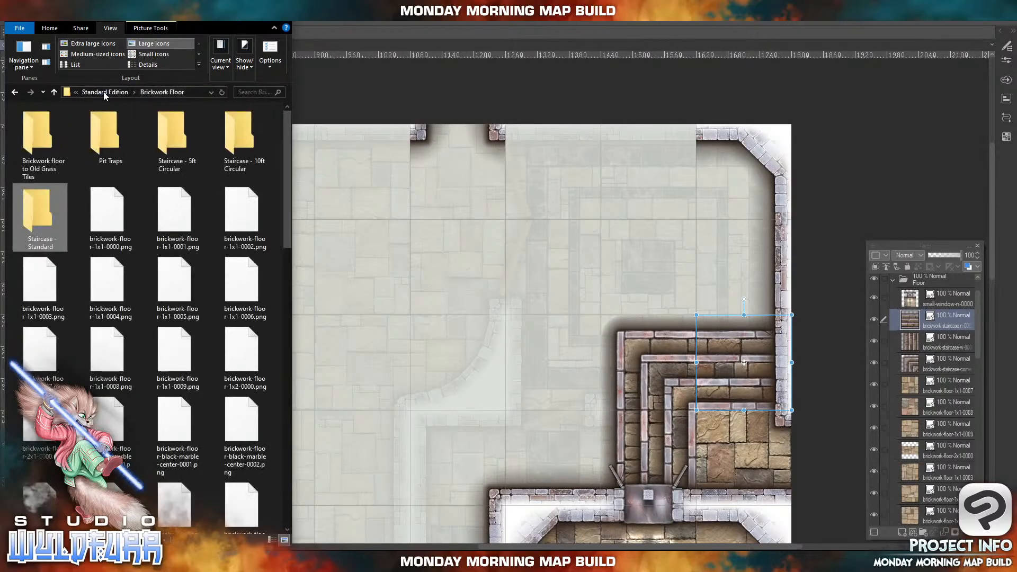
pyautogui.scroll(2, 941, 363)
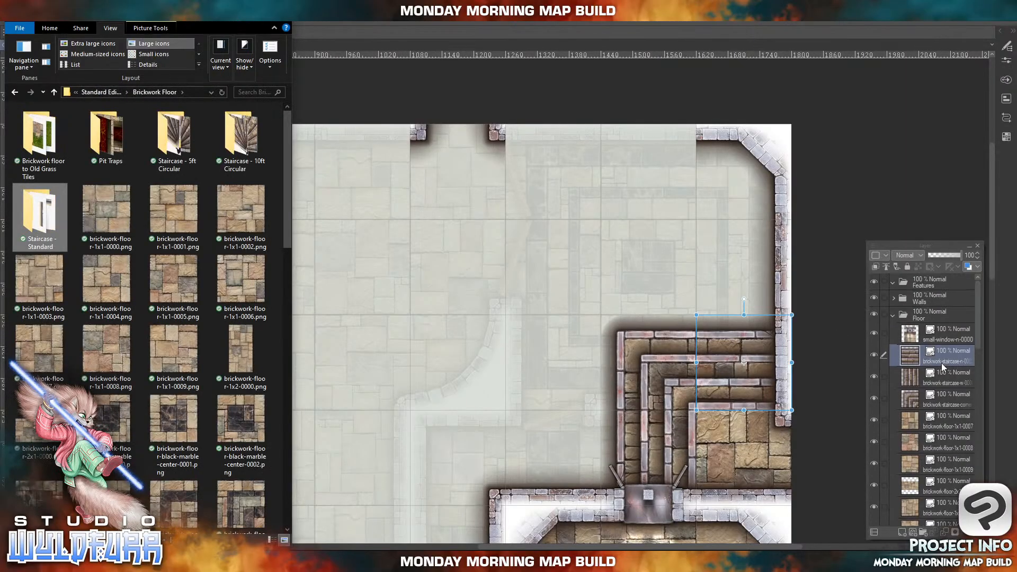
pyautogui.click(892, 315)
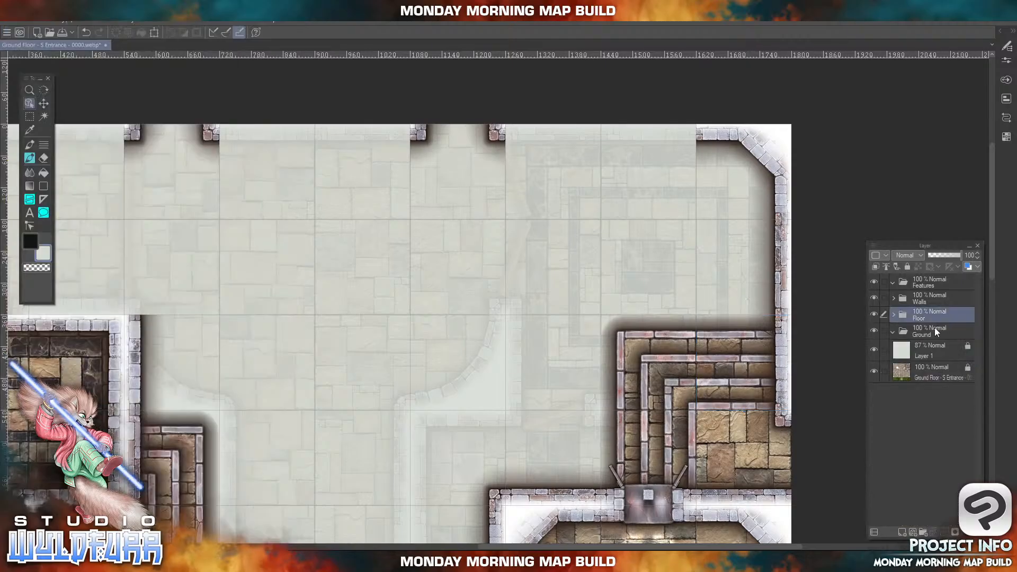
pyautogui.click(907, 267)
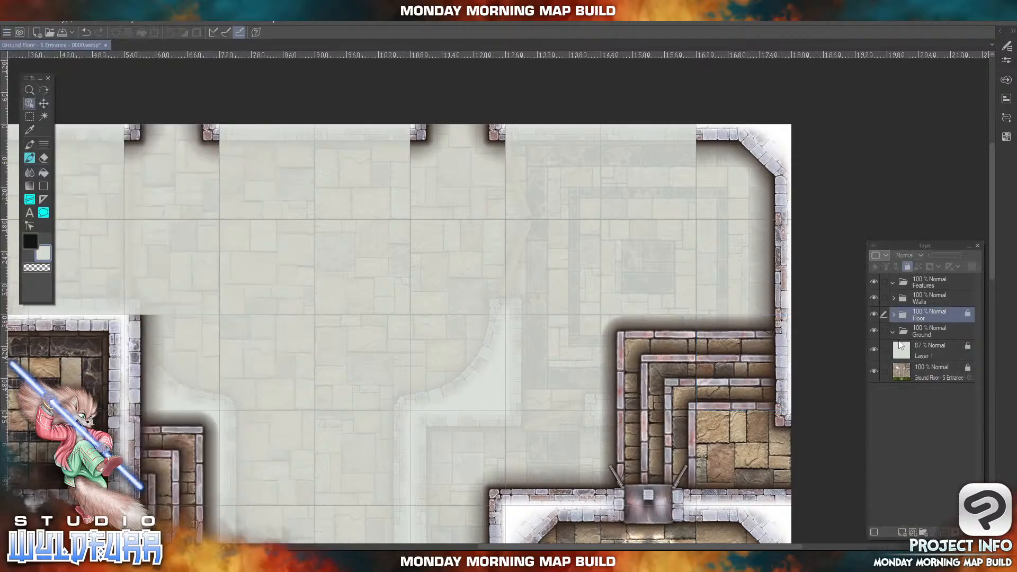
# - Expand the Walls layer folder, select its uppermost layer, and open the 10ft Curved Walls tile folder inside Brickwork Walls
pyautogui.click(924, 303)
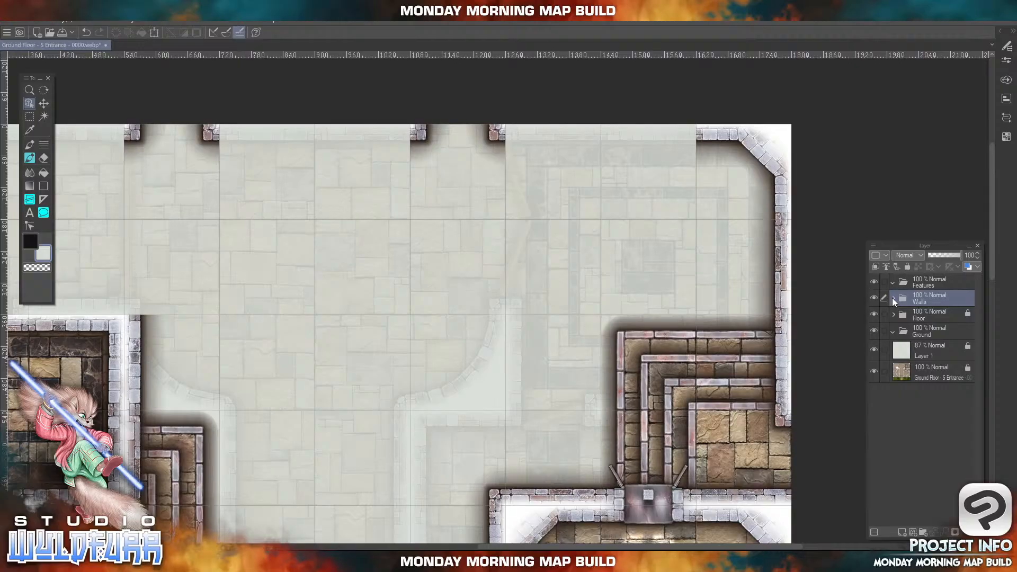
pyautogui.click(893, 300)
pyautogui.click(914, 317)
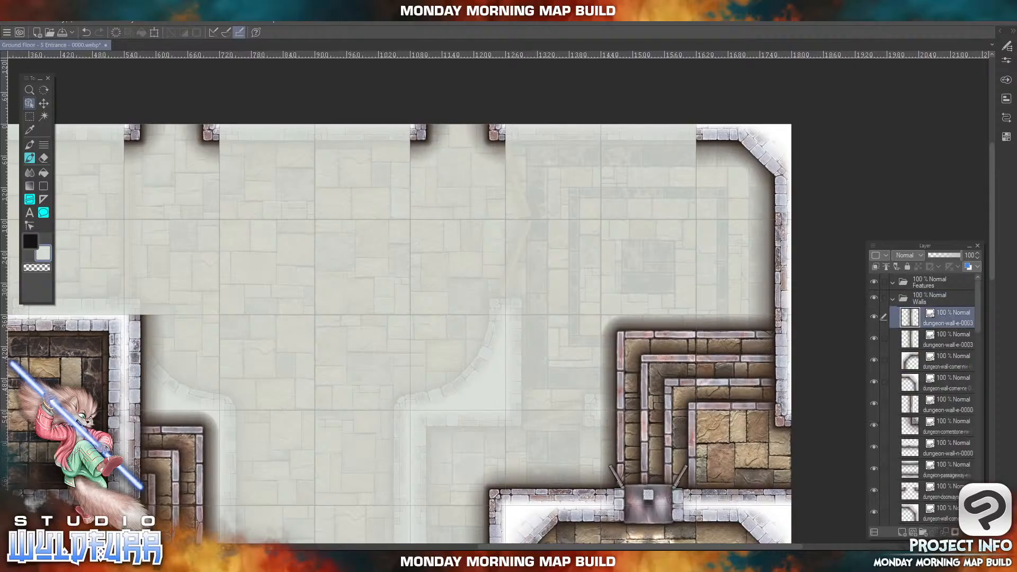
pyautogui.hotkey('alt', 'Tab')
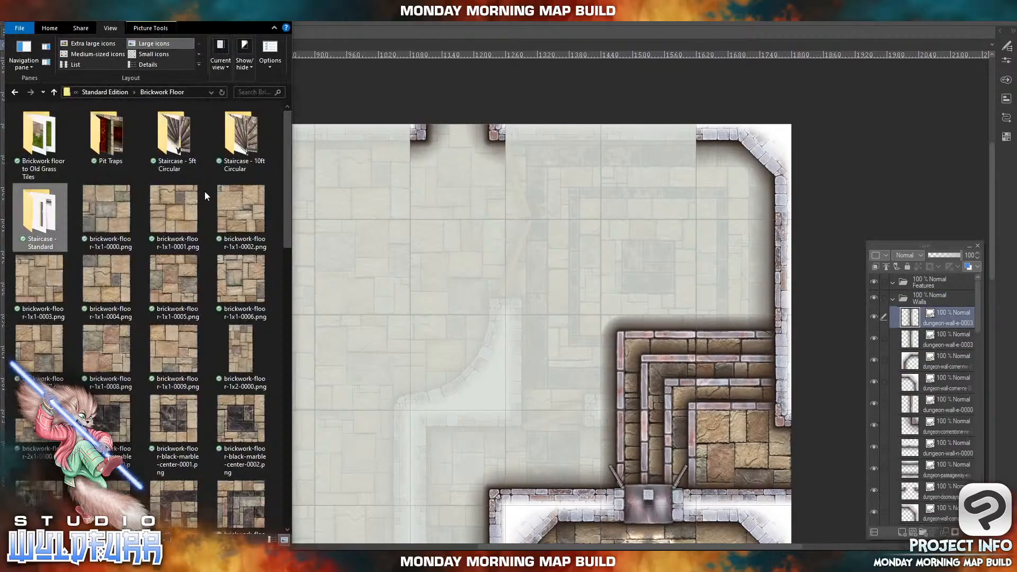
pyautogui.click(96, 94)
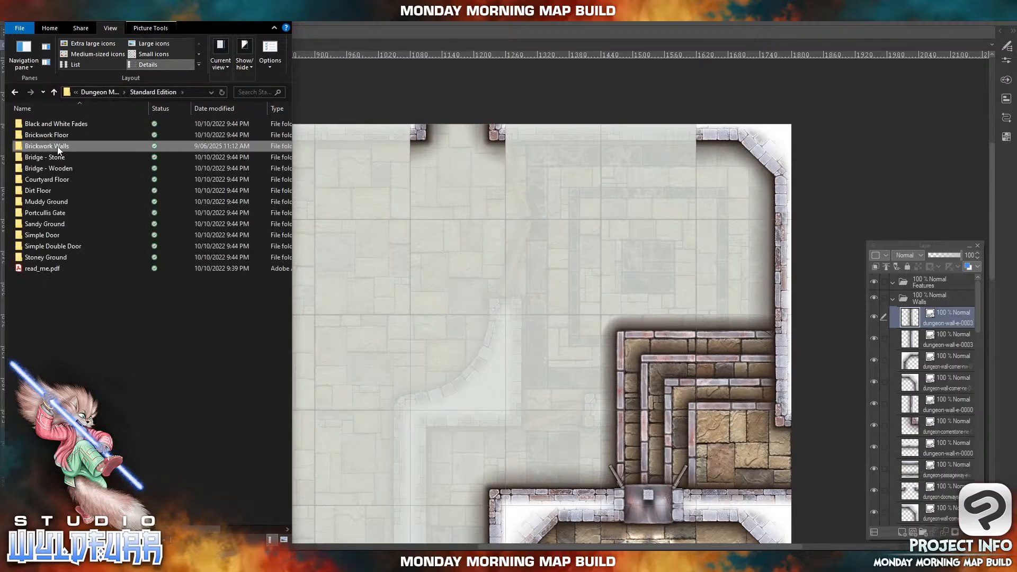
pyautogui.doubleClick(57, 146)
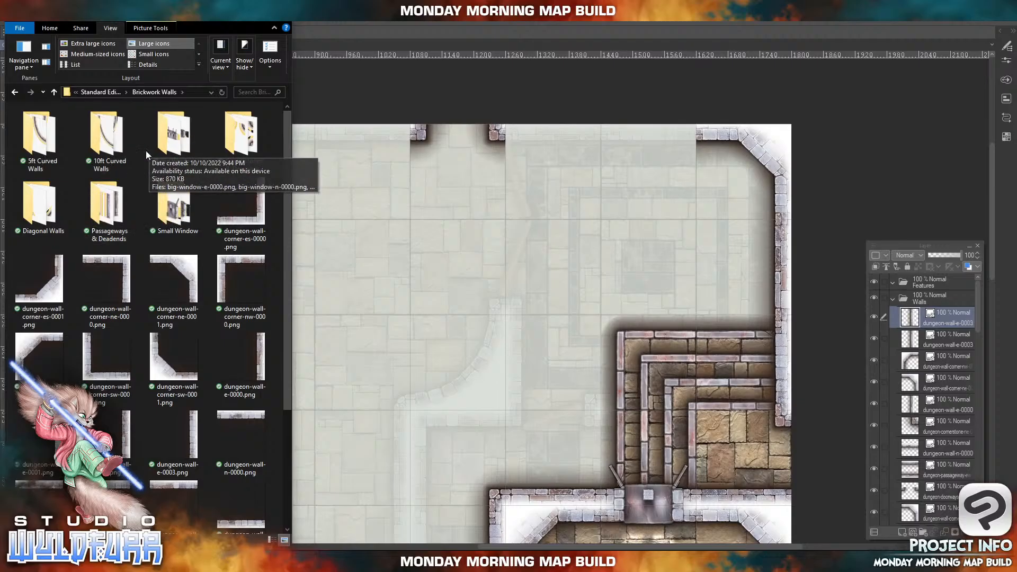
pyautogui.doubleClick(93, 146)
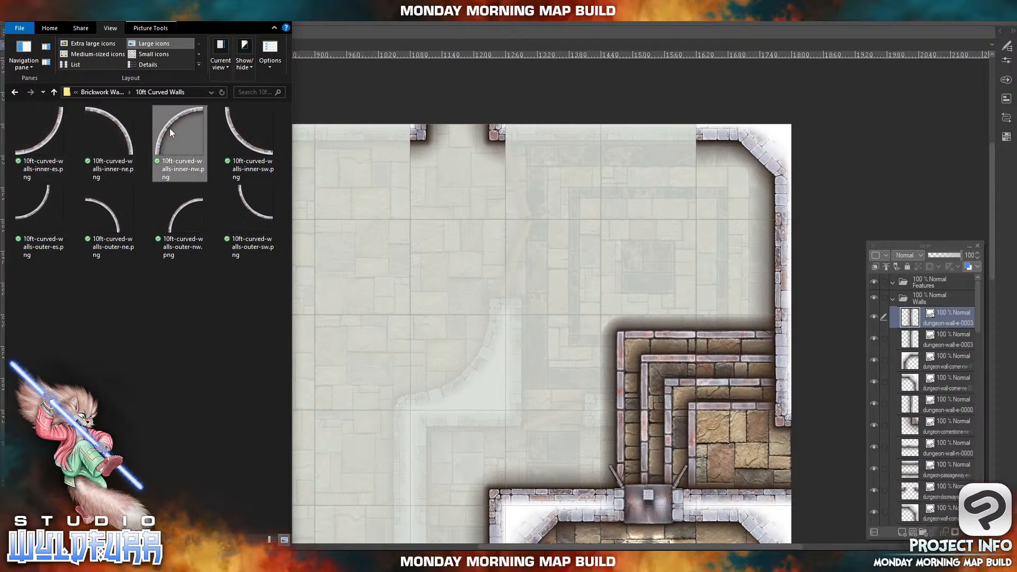
pyautogui.moveTo(170, 128); pyautogui.dragTo(485, 325)
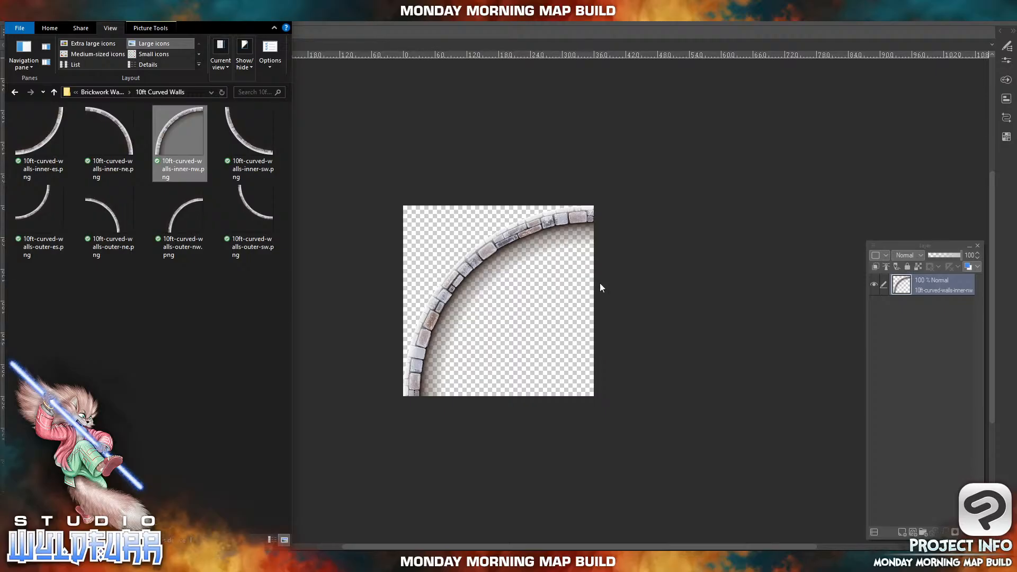
pyautogui.click(938, 371)
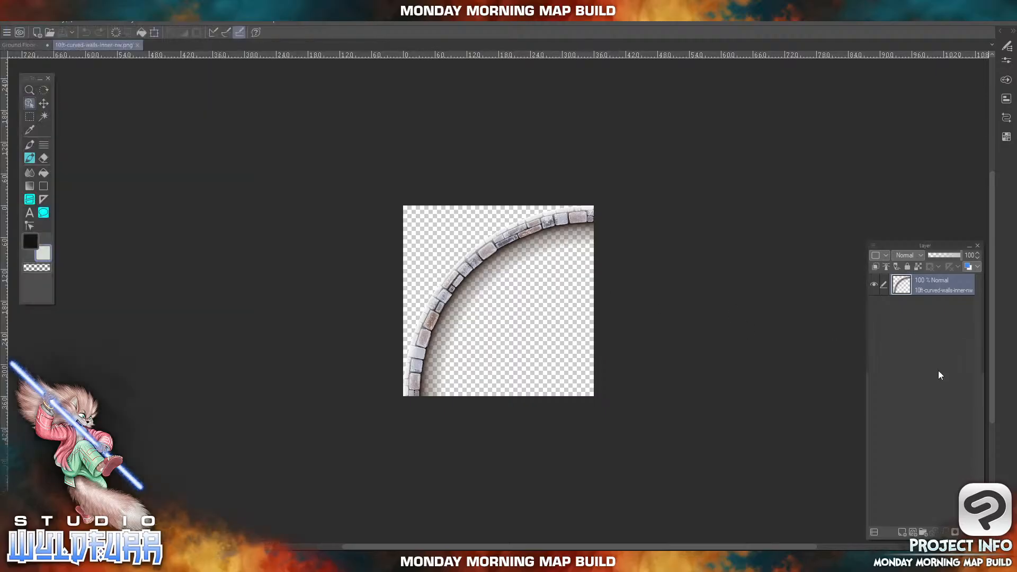
pyautogui.click(139, 45)
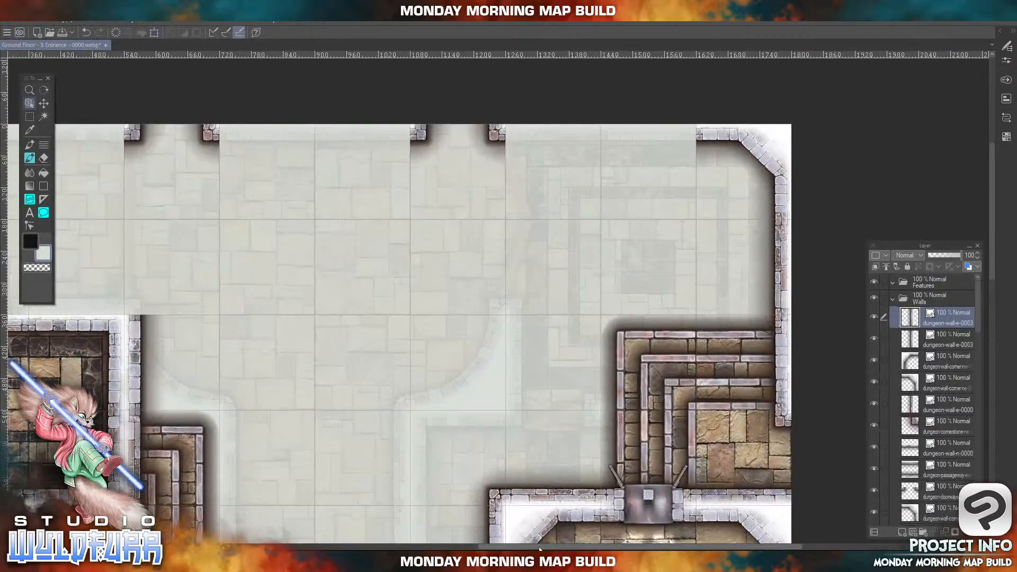
# - Move the wall piece on the east side of the black marble room one grid square south, beside the stairs
pyautogui.moveTo(539, 547); pyautogui.dragTo(455, 548)
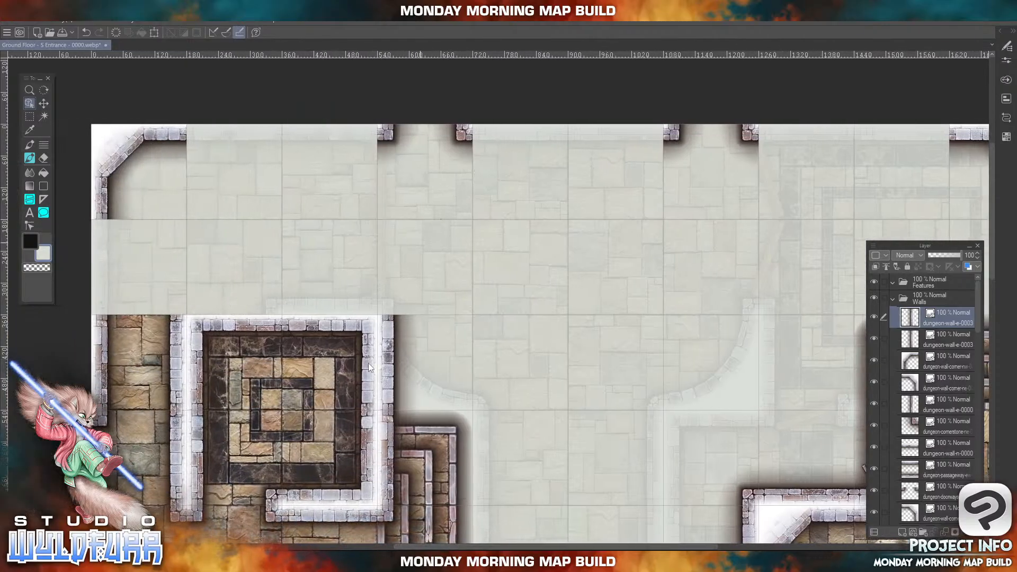
pyautogui.click(297, 560)
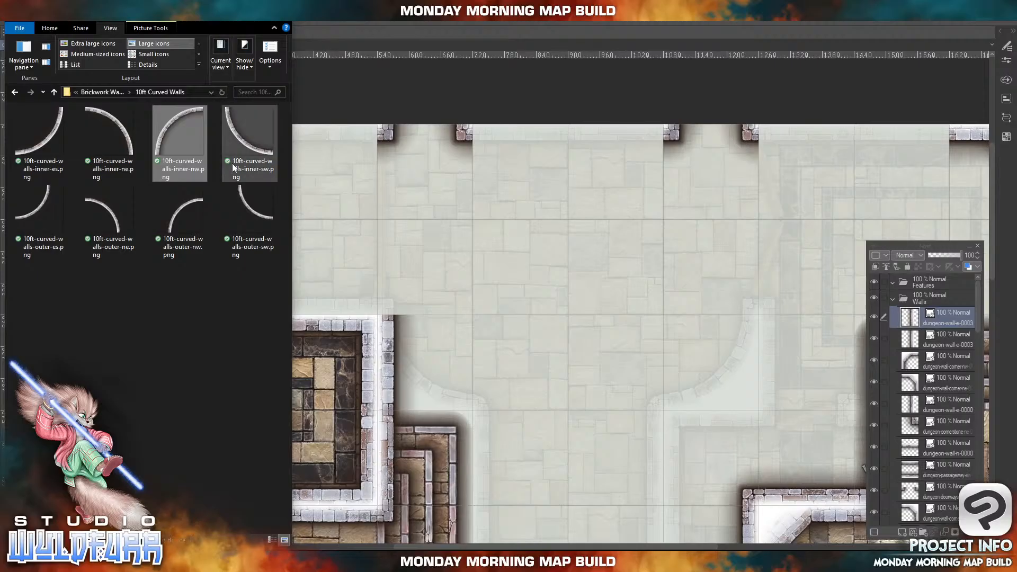
pyautogui.click(370, 399)
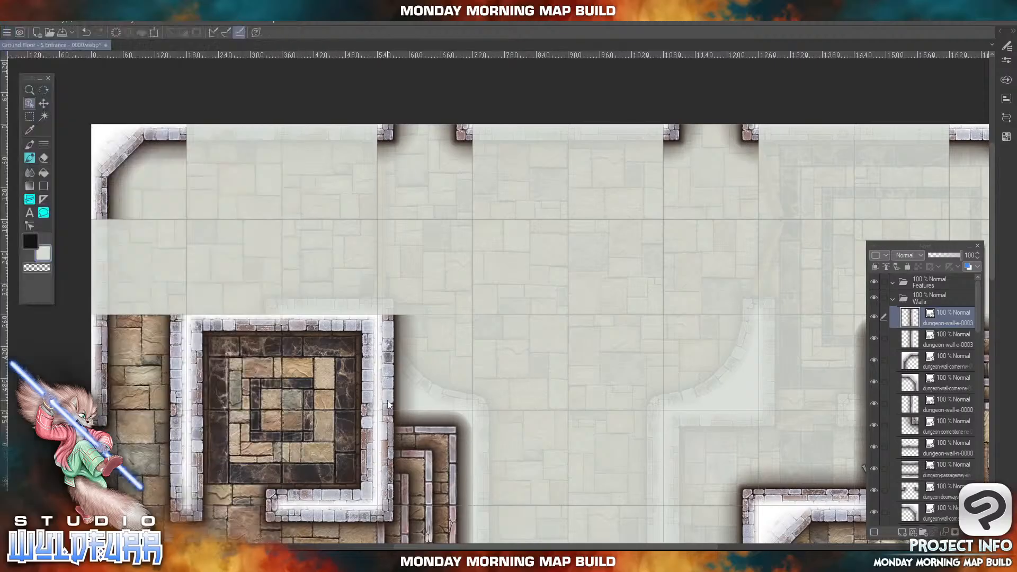
pyautogui.click(392, 339)
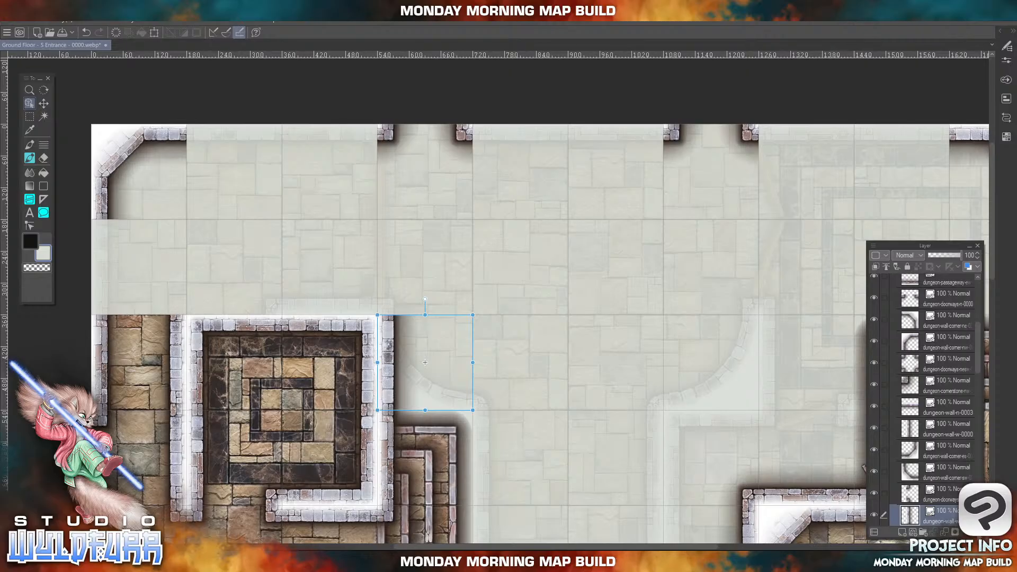
pyautogui.moveTo(424, 362); pyautogui.dragTo(425, 458)
# - Import 10ft-curved-walls-inner-nw.png into the Walls folder and fit its southern end onto the wall piece beside the stairs
pyautogui.hotkey('alt', 'Tab')
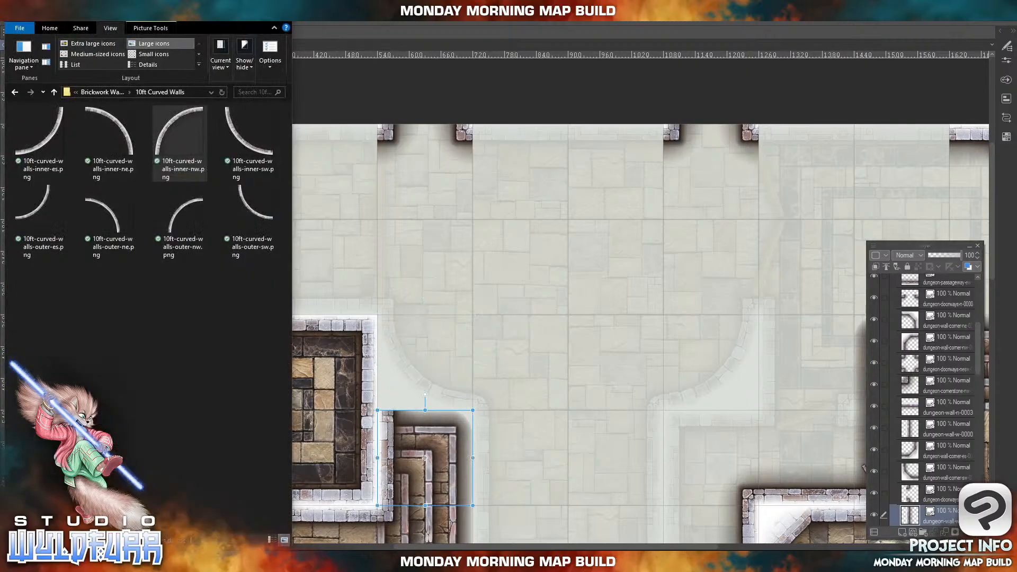
pyautogui.moveTo(169, 133); pyautogui.dragTo(935, 492)
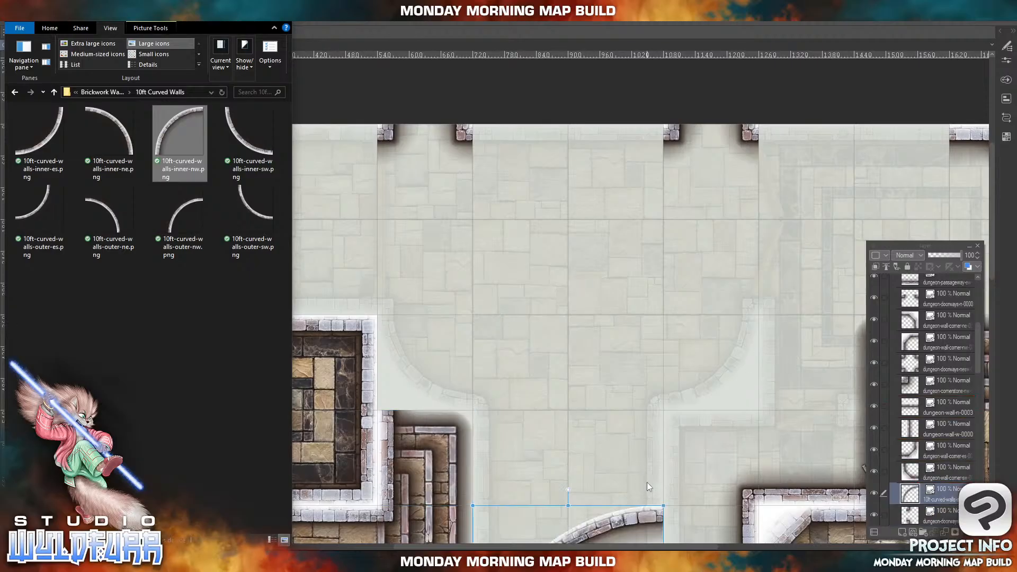
pyautogui.click(640, 513)
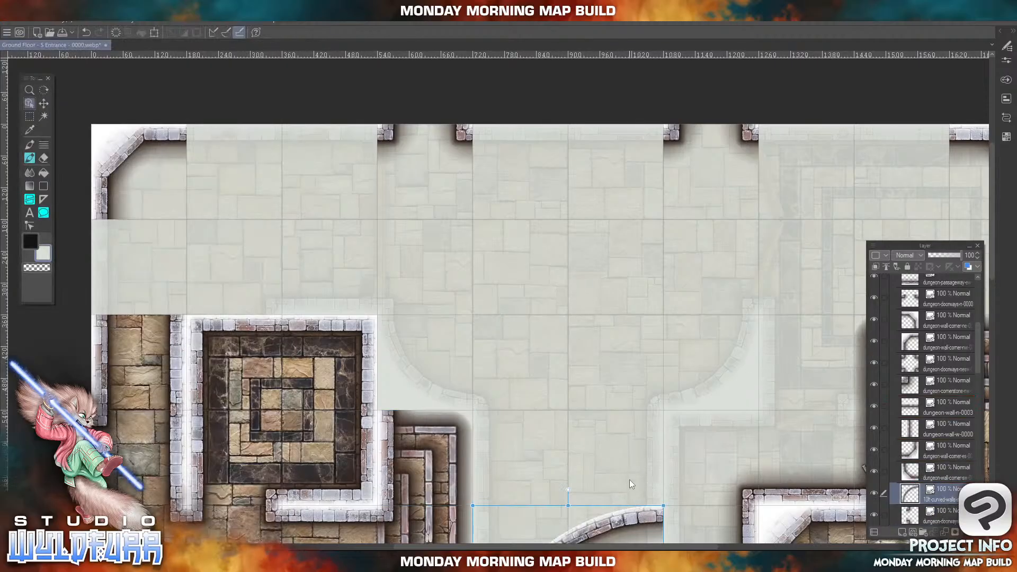
pyautogui.moveTo(632, 521); pyautogui.dragTo(537, 230)
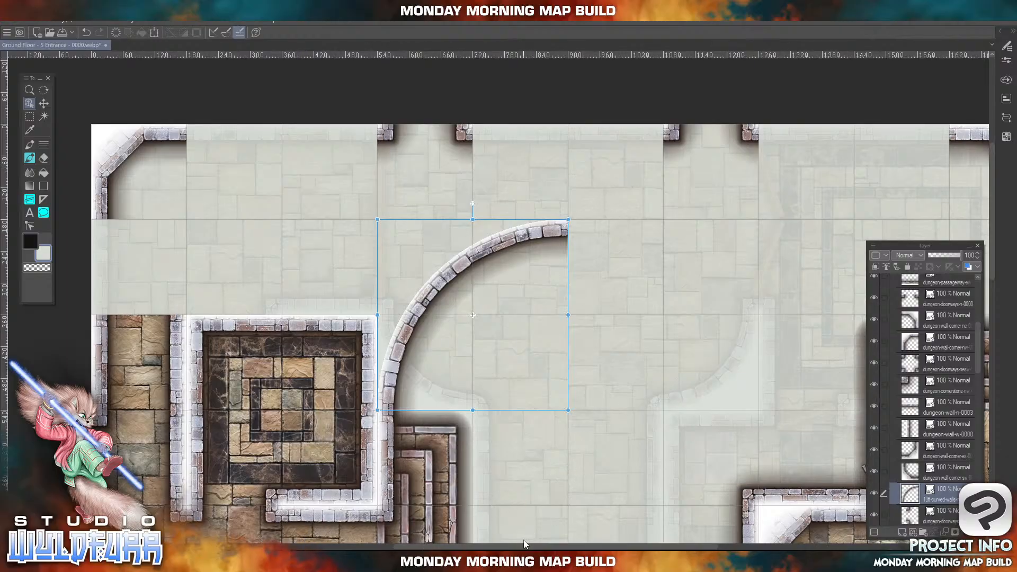
# - Delete the eastern of the two doorway tiles on the map's north edge
pyautogui.moveTo(658, 548); pyautogui.dragTo(738, 551)
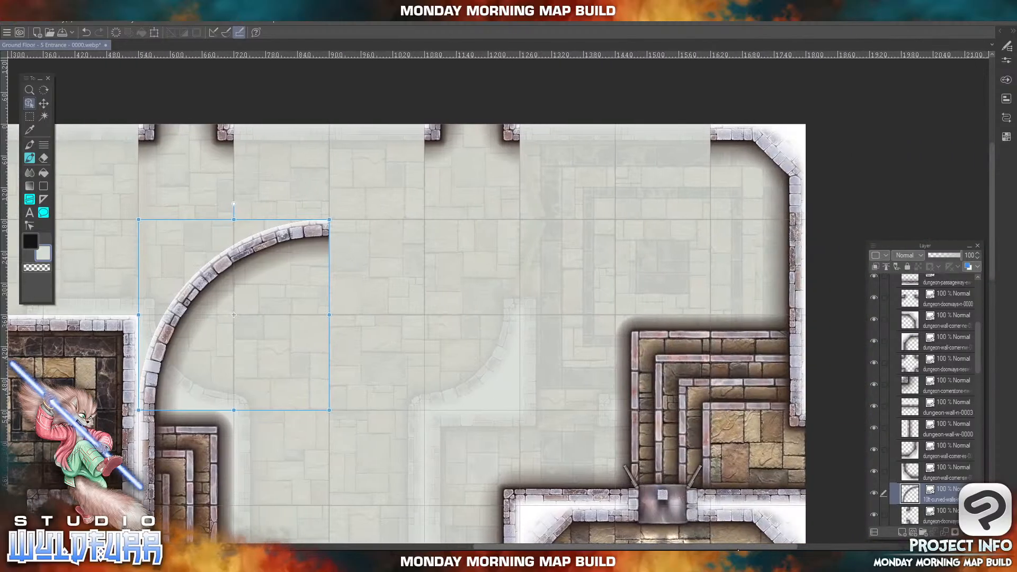
pyautogui.moveTo(737, 550)
pyautogui.mouseDown()
pyautogui.moveTo(718, 550)
pyautogui.moveTo(731, 549)
pyautogui.mouseUp()
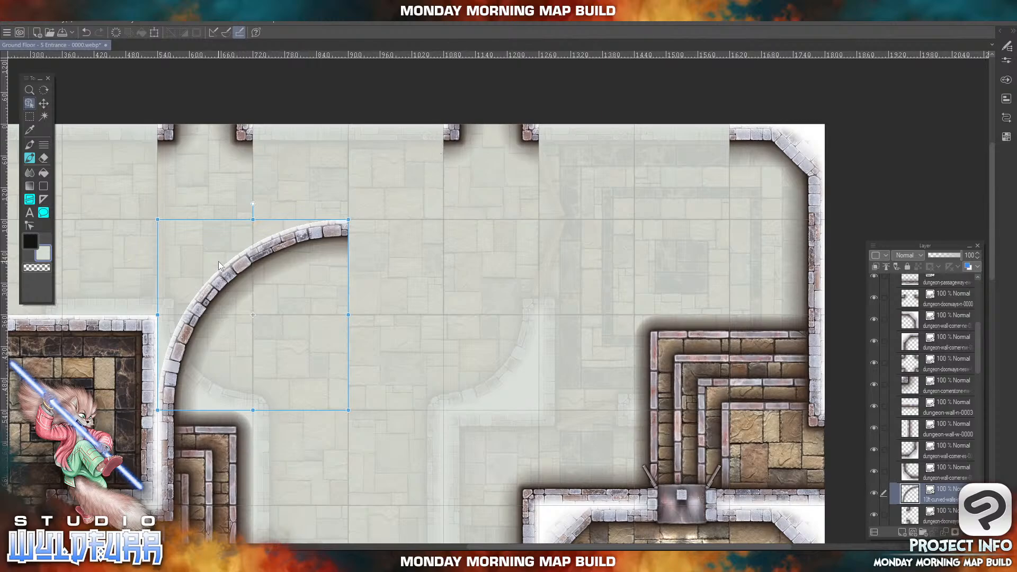
pyautogui.click(458, 137)
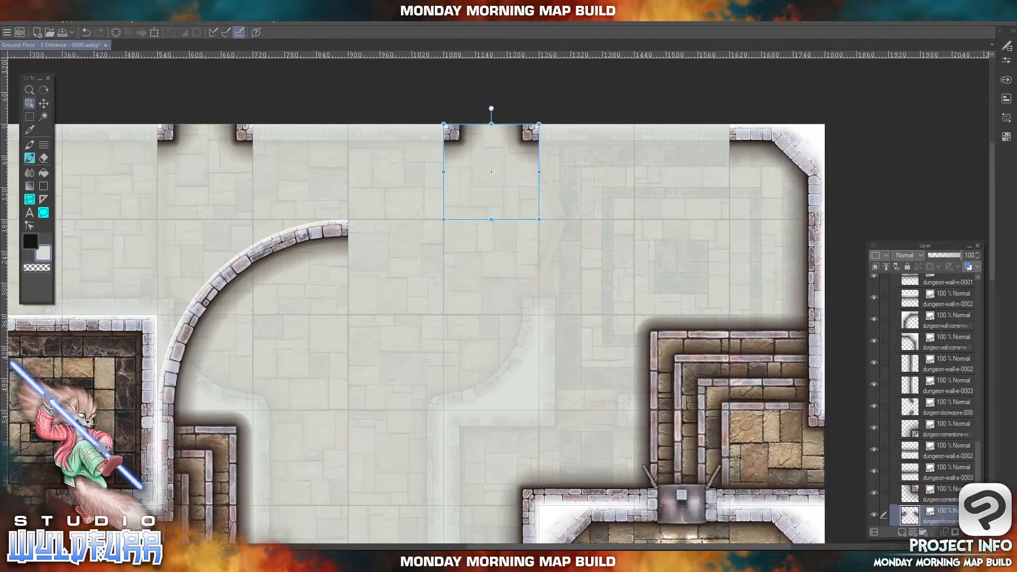
pyautogui.click(976, 532)
# - Import 5ft-curved-walls-outer-es.png from 5ft Curved Walls and fit it between the large arc's eastern end and the map's north edge
pyautogui.click(260, 561)
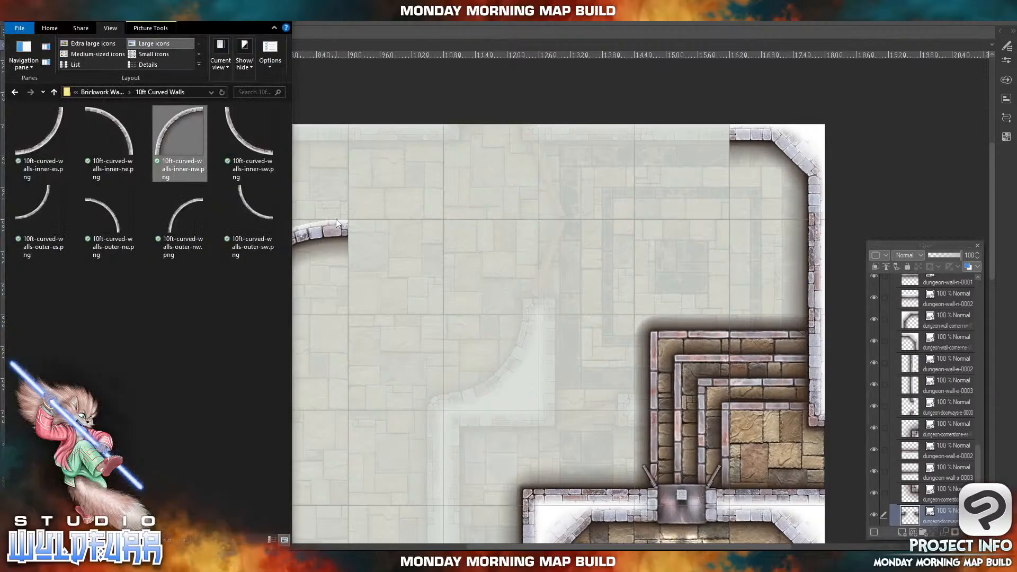
pyautogui.click(103, 92)
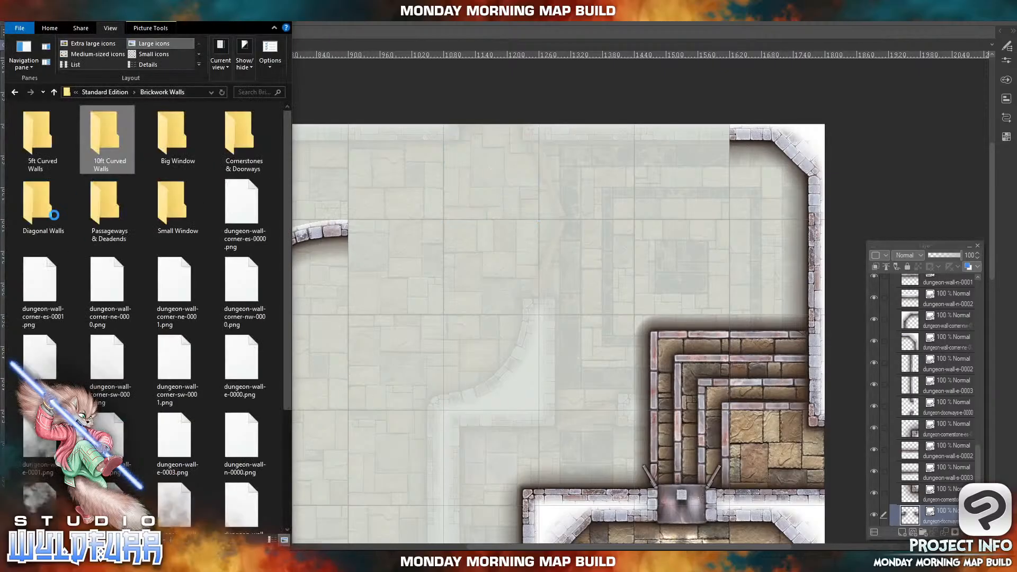
pyautogui.doubleClick(42, 142)
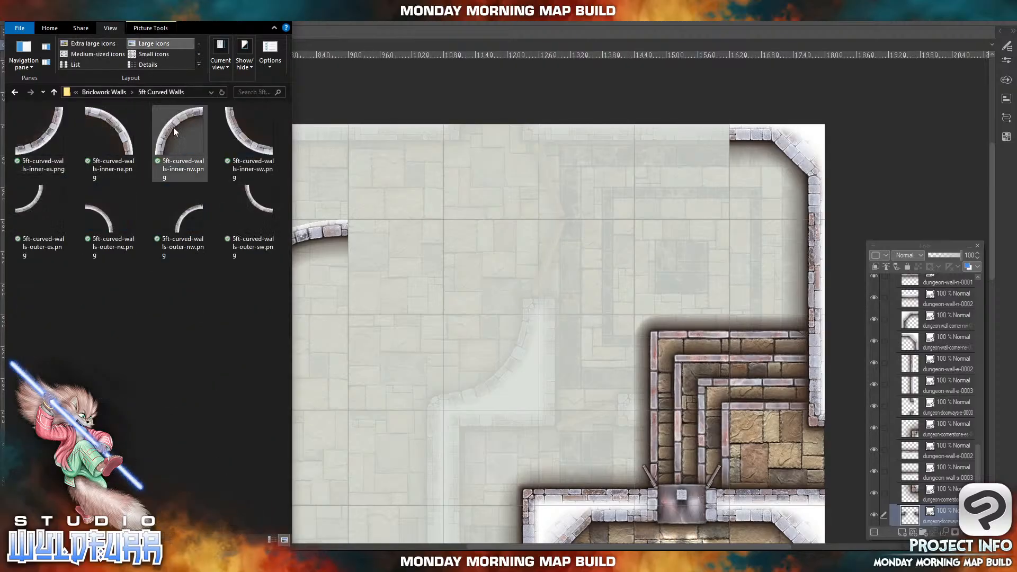
pyautogui.moveTo(40, 201); pyautogui.dragTo(937, 510)
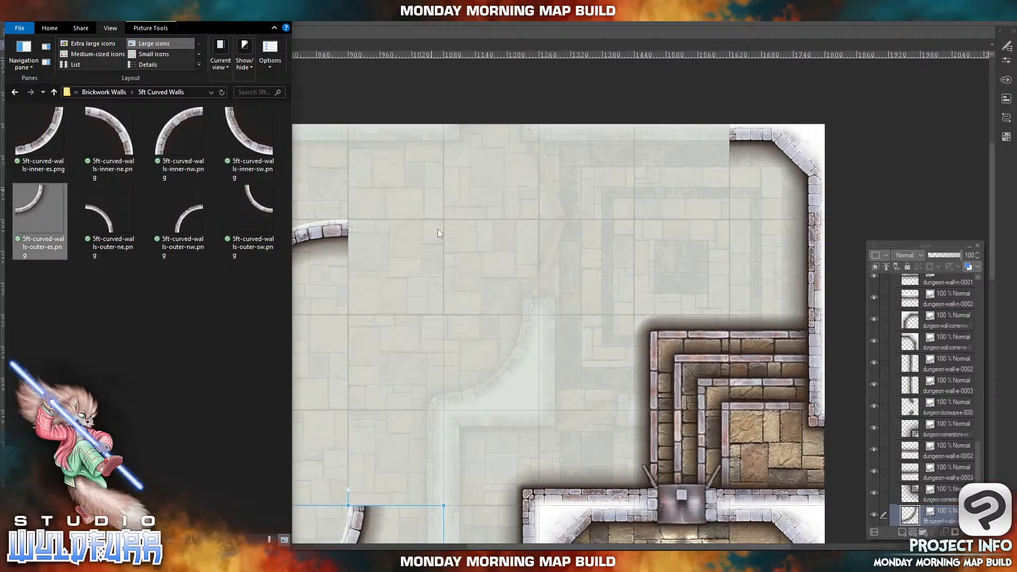
pyautogui.click(350, 489)
pyautogui.moveTo(360, 524); pyautogui.dragTo(450, 144)
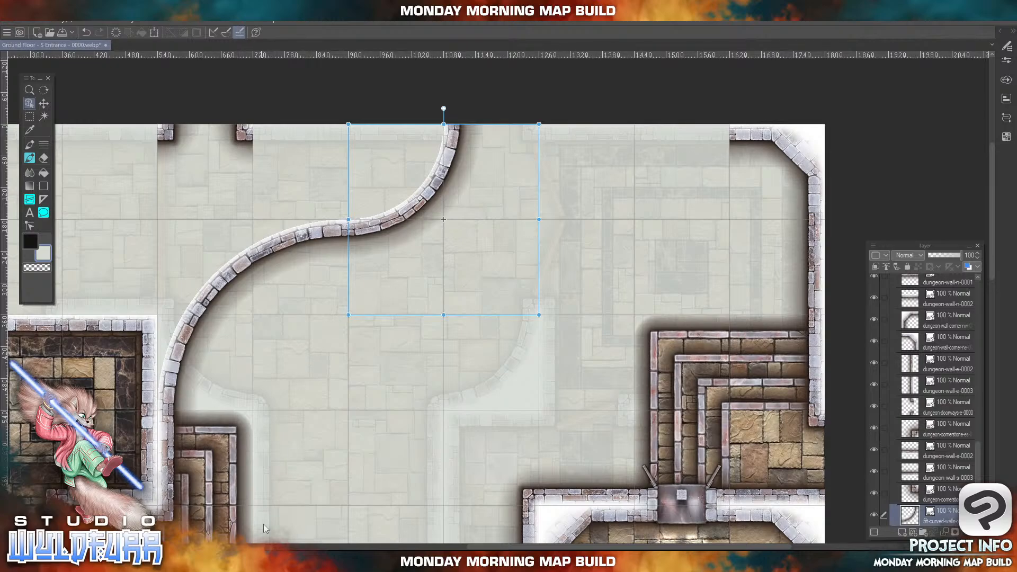
# - Import dungeon-wall-n-0003.png from Brickwork Walls and fit it on the north edge, directly west of the northeast corner wall
pyautogui.click(266, 559)
pyautogui.click(104, 92)
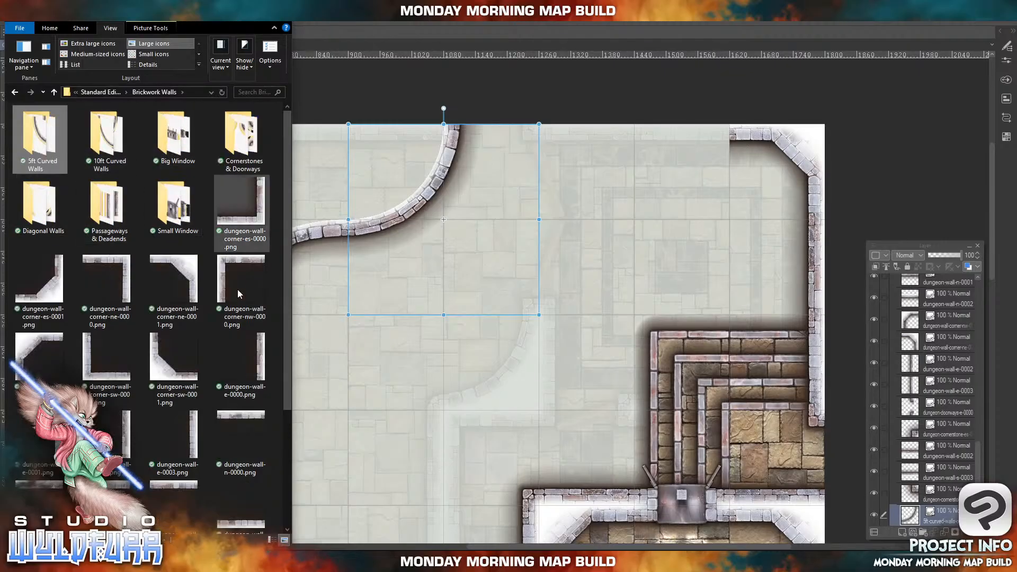
pyautogui.click(161, 492)
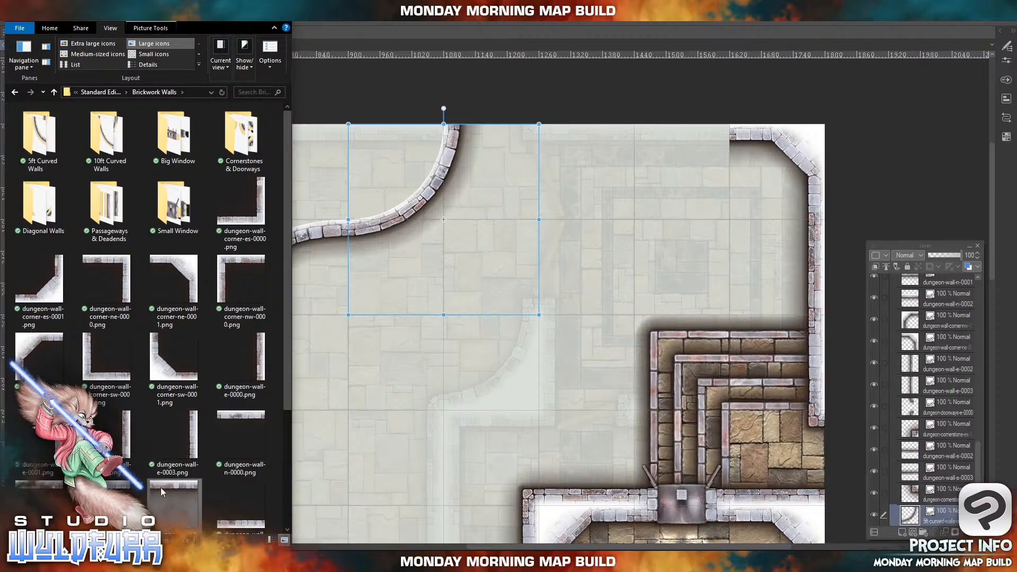
pyautogui.moveTo(162, 491); pyautogui.dragTo(952, 377)
pyautogui.click(498, 270)
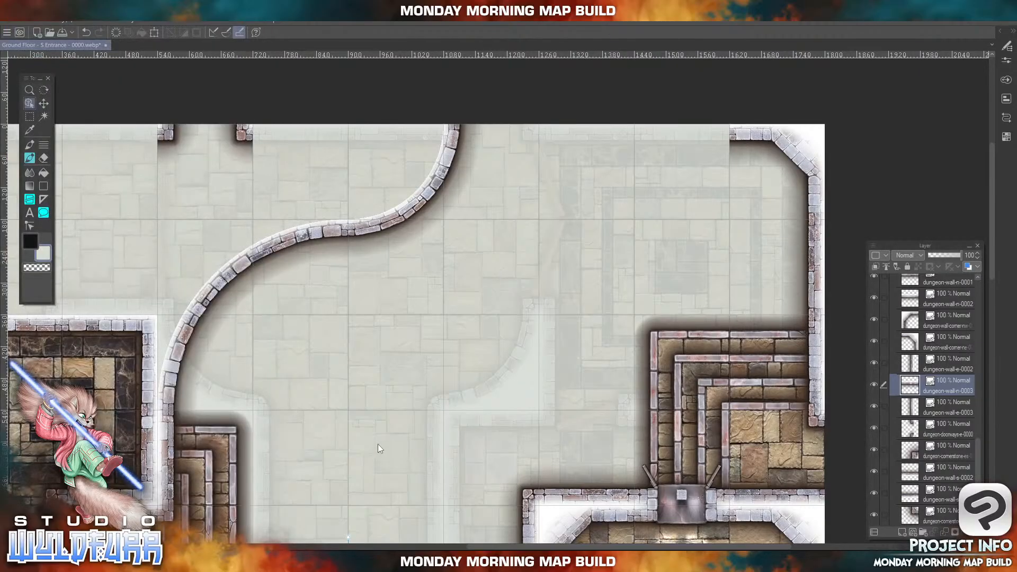
pyautogui.scroll(-3, 377, 488)
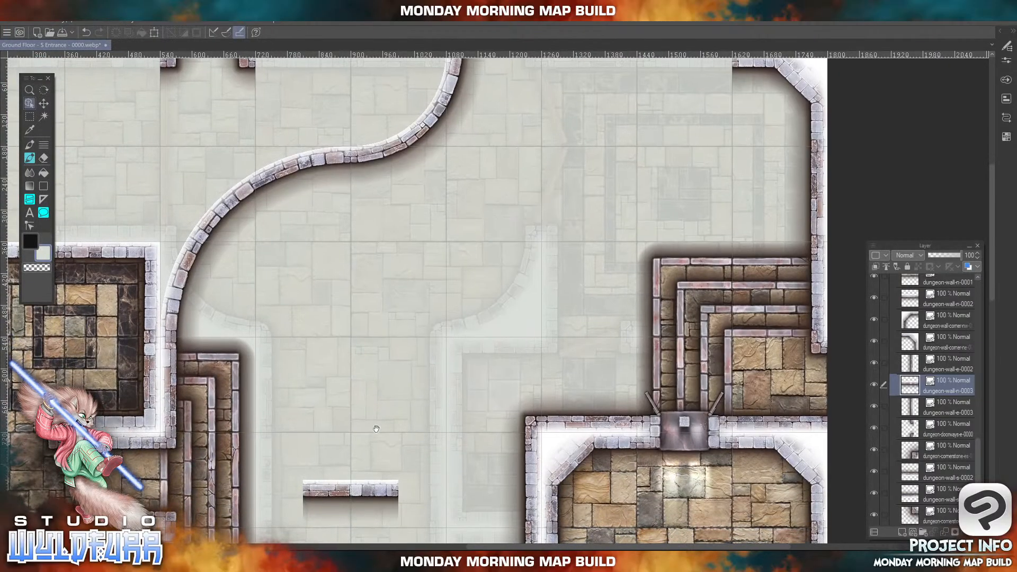
pyautogui.click(358, 490)
pyautogui.moveTo(357, 490); pyautogui.dragTo(689, 64)
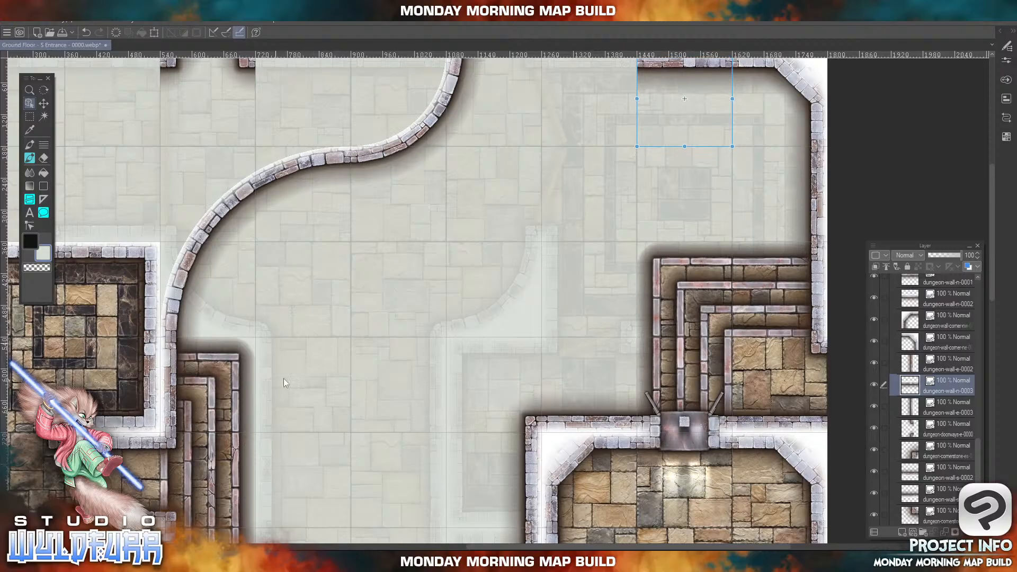
# - Import dungeon-wall-n-0001.png and fit it on the north edge, directly west of the newly placed straight wall
pyautogui.click(245, 560)
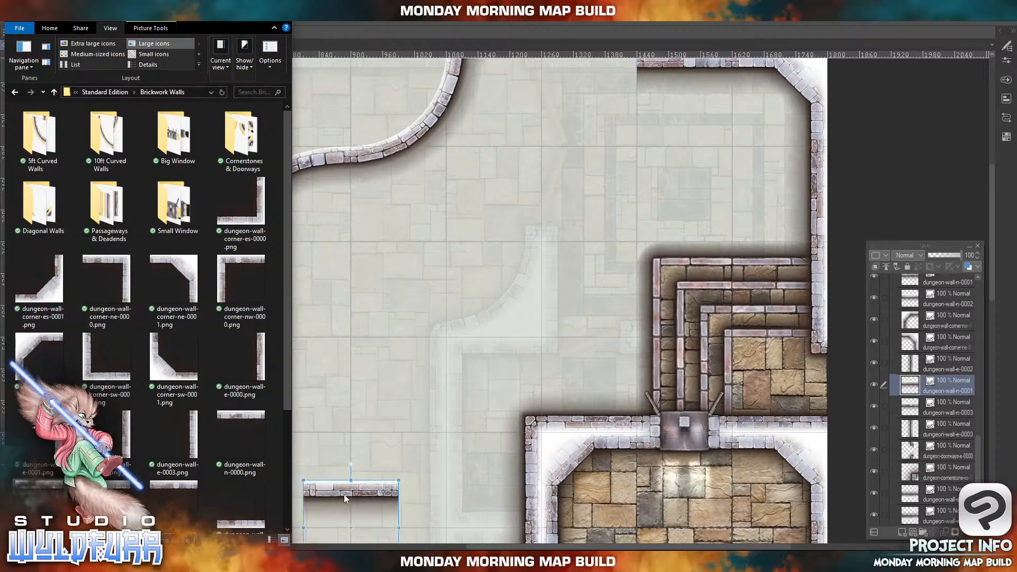
pyautogui.click(344, 495)
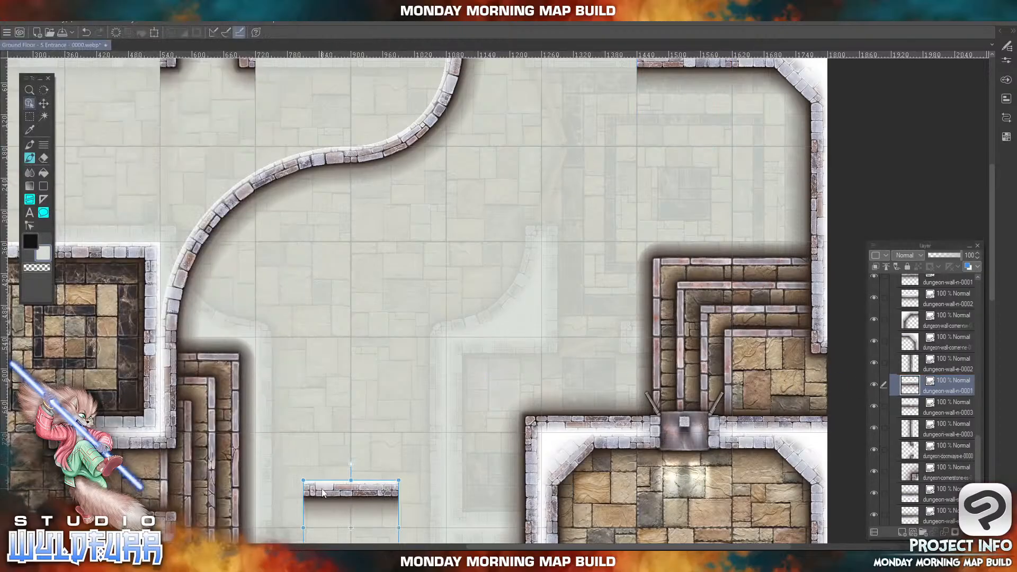
pyautogui.moveTo(323, 493); pyautogui.dragTo(522, 165)
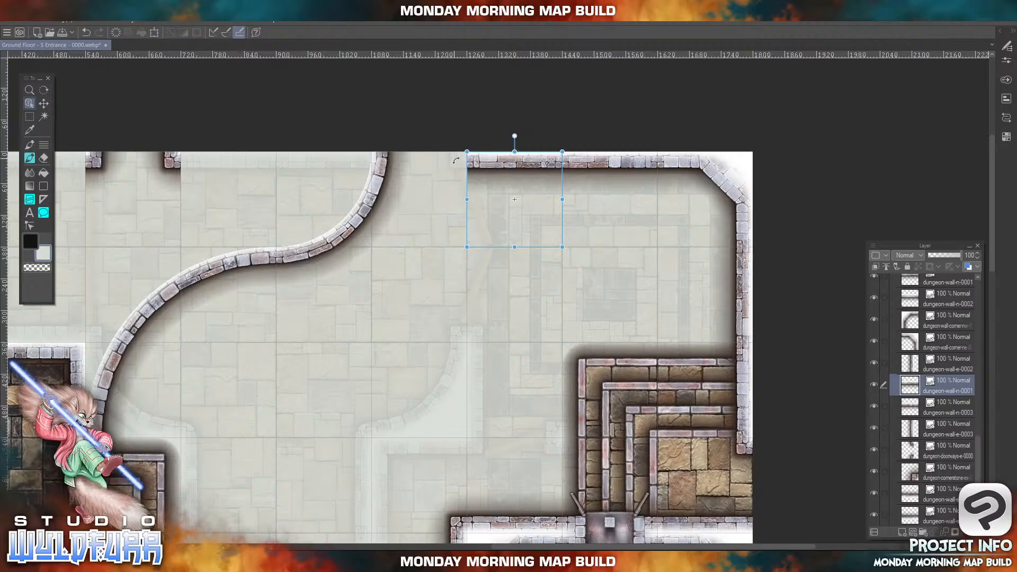
# - Import dungeon-cornerstone-ne-0000.png from Cornerstones & Doorways and fit it on the north edge, directly west of the northeast room's straight wall
pyautogui.hotkey('alt', 'Tab')
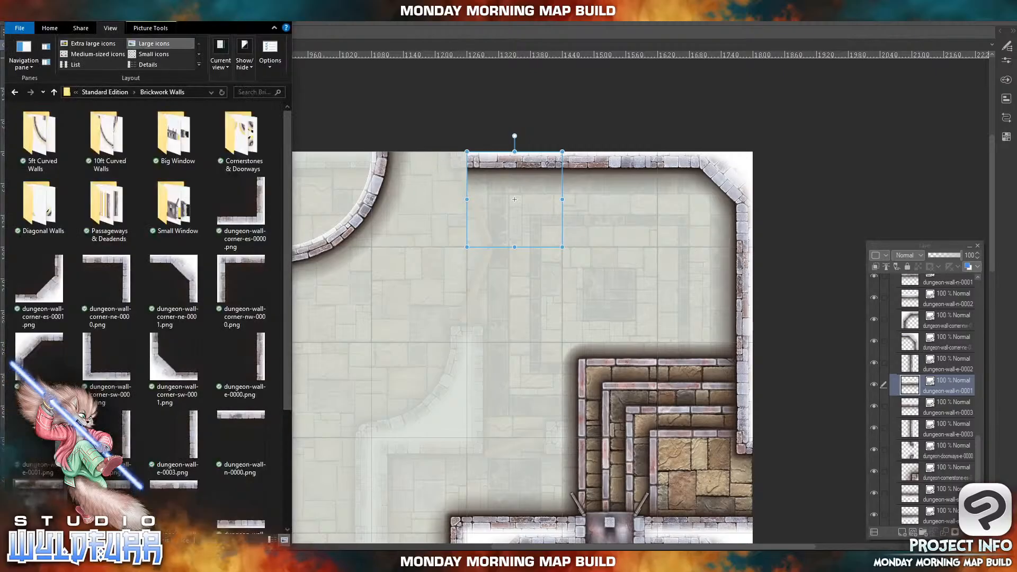
pyautogui.doubleClick(236, 156)
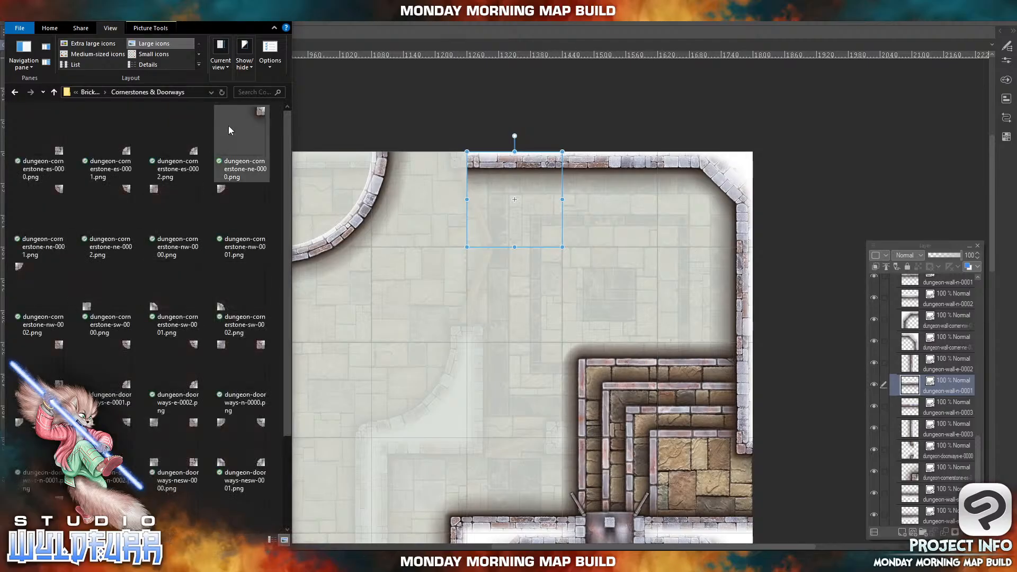
pyautogui.moveTo(261, 117); pyautogui.dragTo(911, 395)
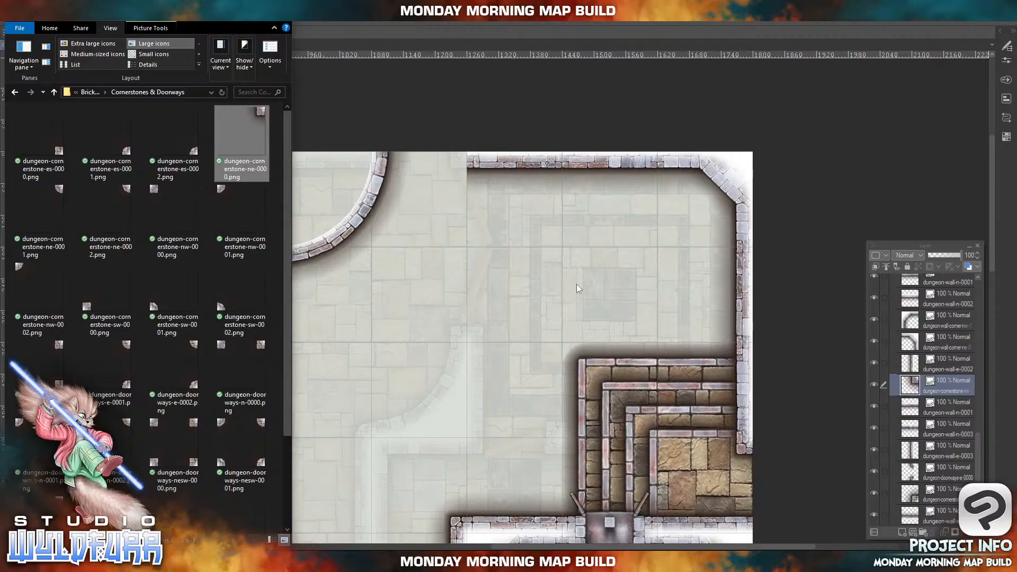
pyautogui.click(402, 429)
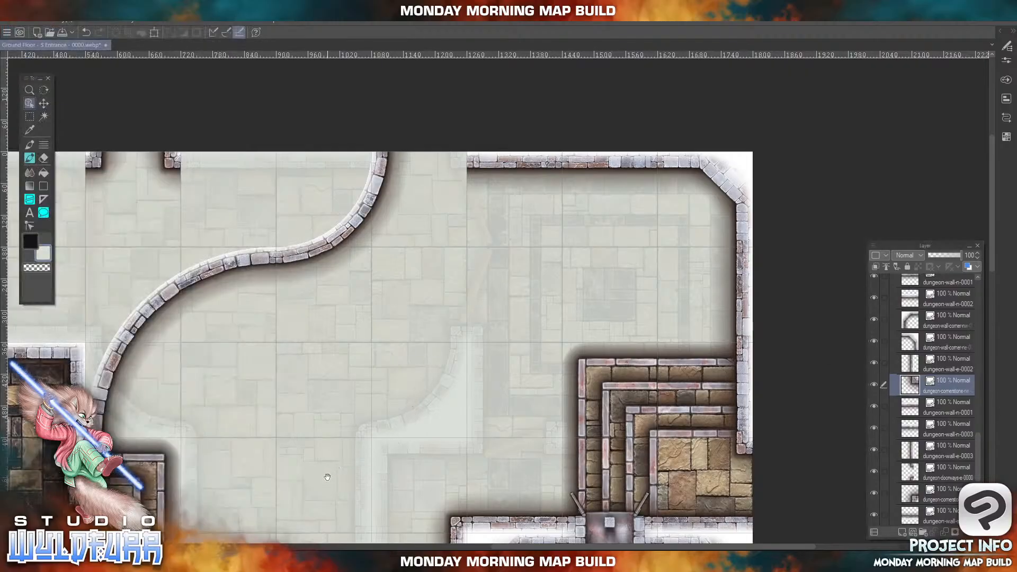
pyautogui.moveTo(327, 477); pyautogui.dragTo(405, 354)
pyautogui.moveTo(392, 469); pyautogui.dragTo(473, 227)
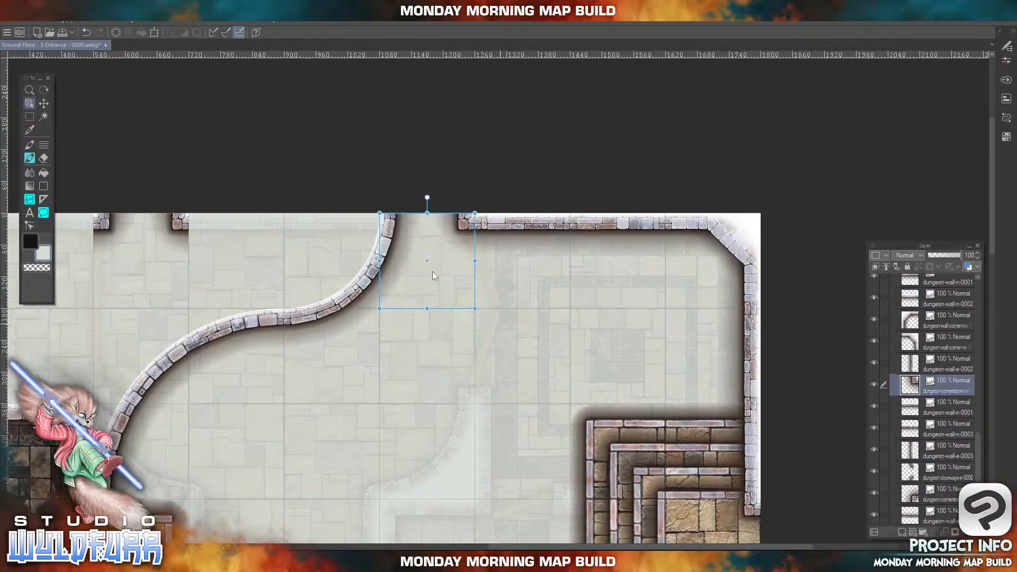
pyautogui.moveTo(311, 293); pyautogui.dragTo(383, 270)
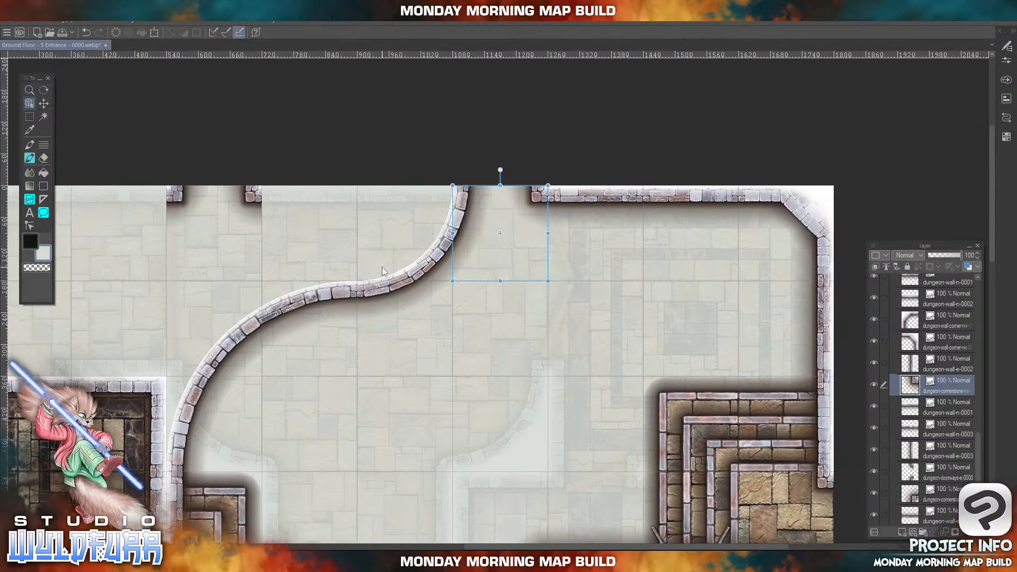
pyautogui.moveTo(647, 409); pyautogui.dragTo(541, 354)
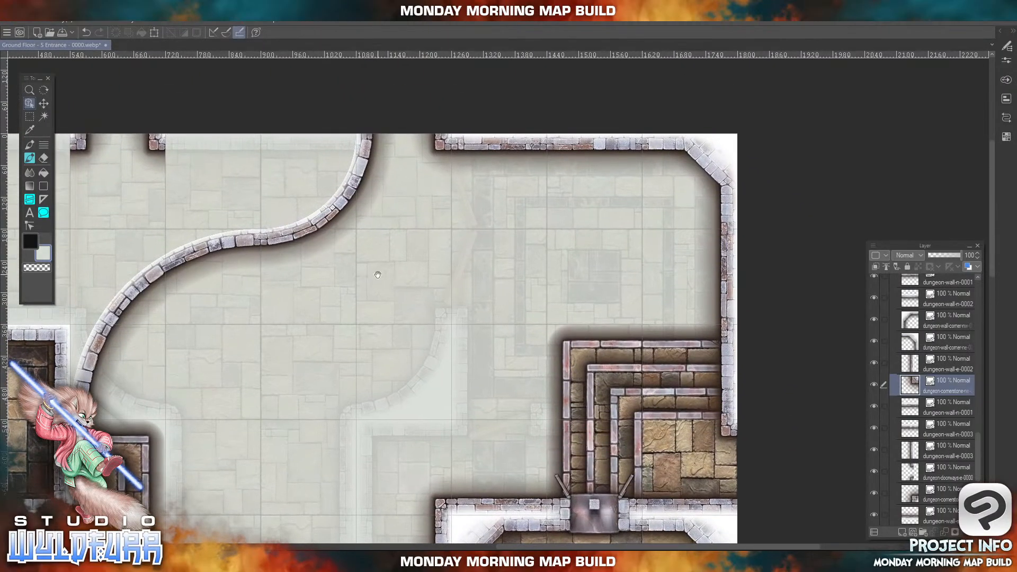
pyautogui.moveTo(307, 262); pyautogui.dragTo(466, 307)
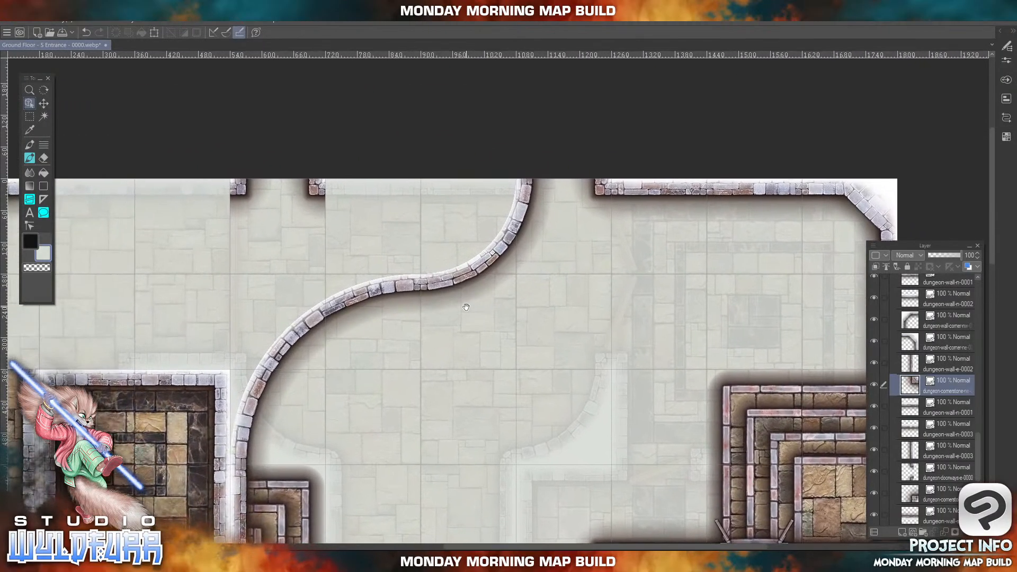
pyautogui.moveTo(438, 369); pyautogui.dragTo(327, 277)
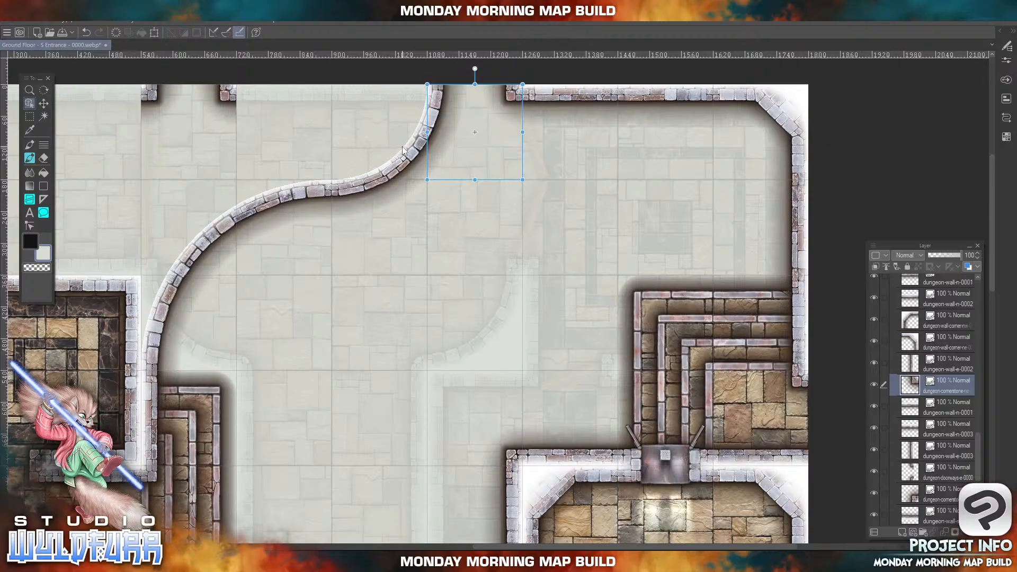
# - Make the topmost wall tile in the Walls folder the active layer
pyautogui.moveTo(257, 161); pyautogui.dragTo(580, 261)
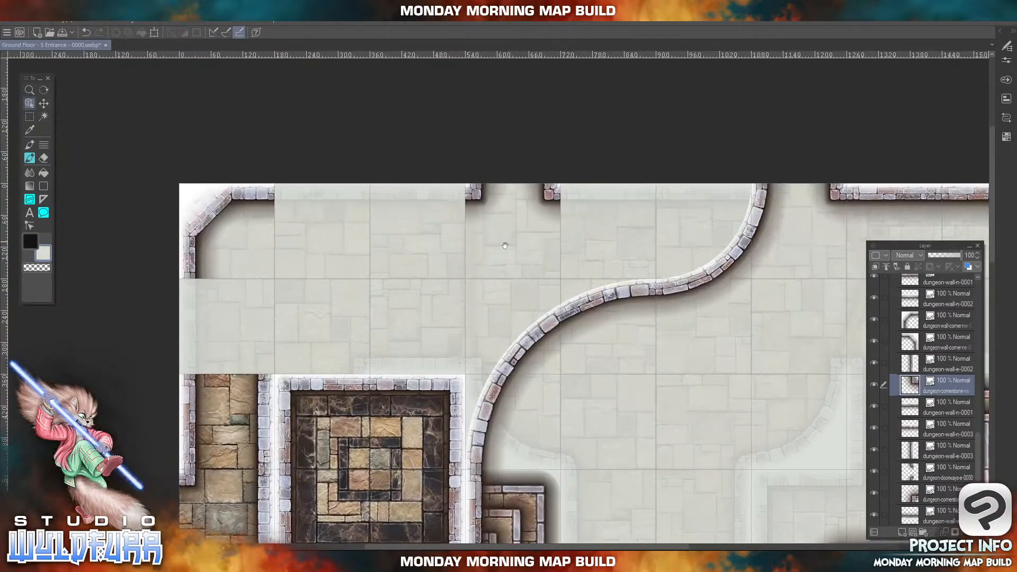
pyautogui.moveTo(410, 239); pyautogui.dragTo(470, 227)
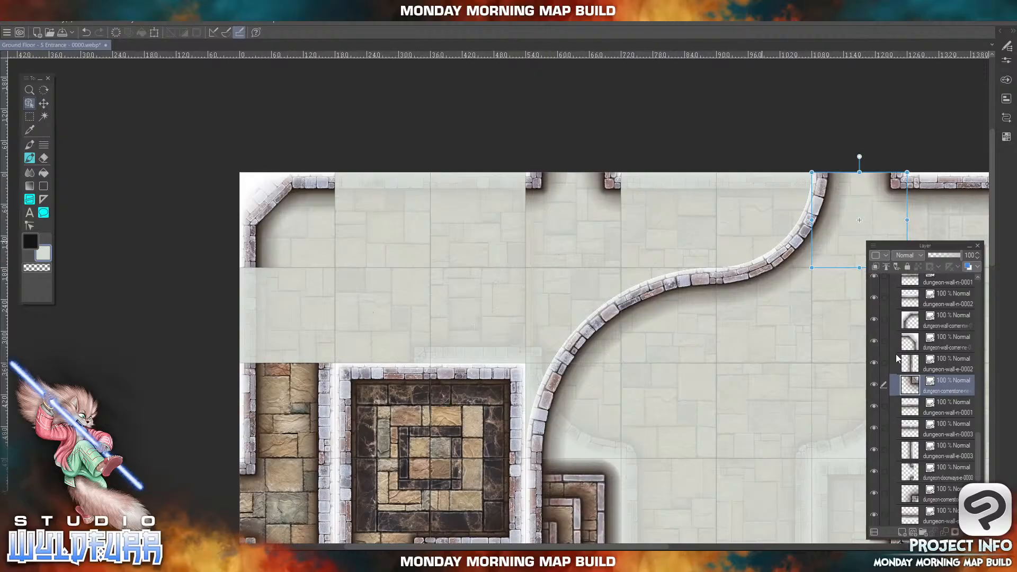
pyautogui.scroll(8, 953, 324)
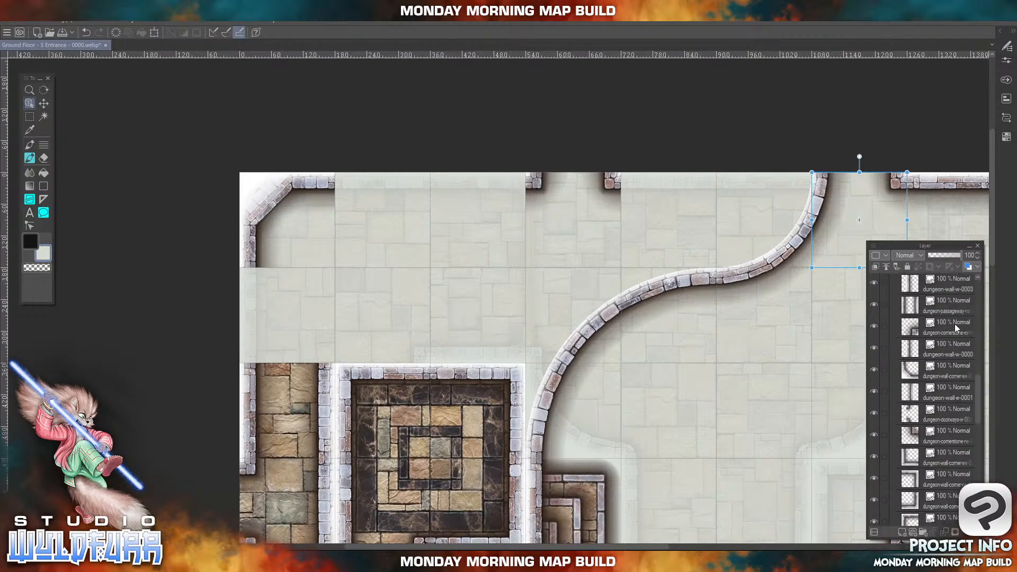
pyautogui.scroll(10, 954, 323)
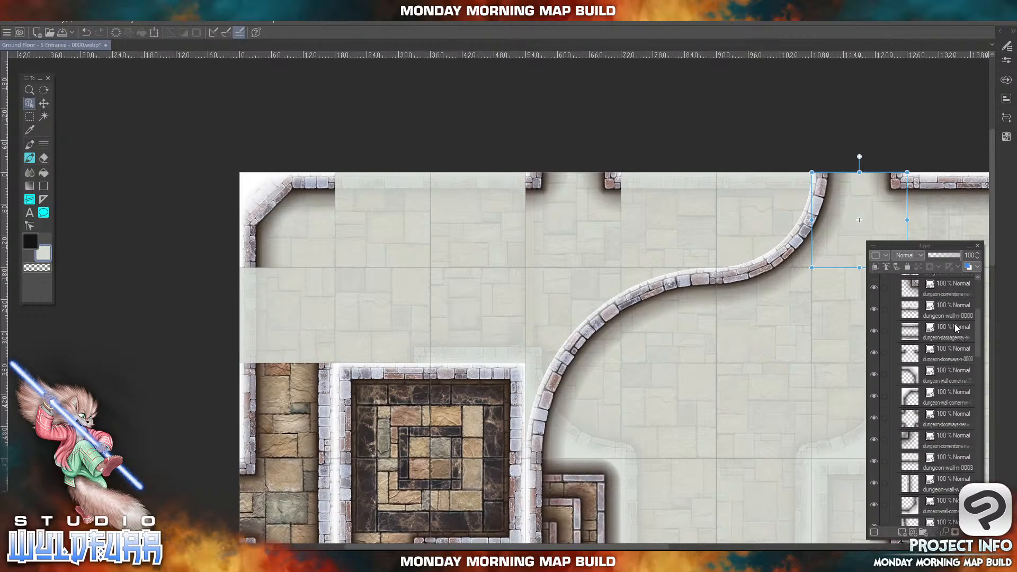
pyautogui.scroll(8, 954, 323)
pyautogui.click(964, 321)
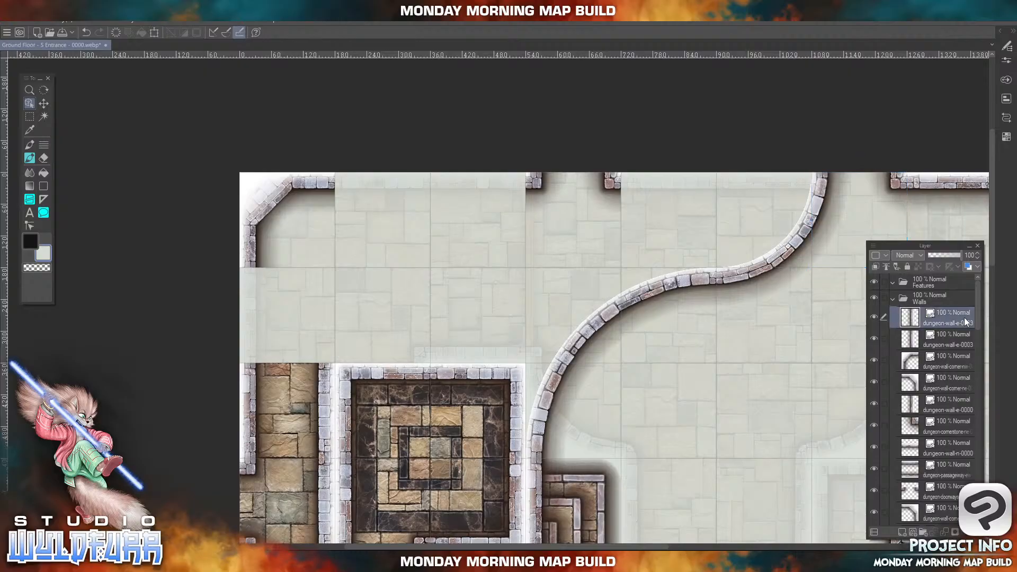
# - Import dungeon-deadend-e.png from Passageways & Deadends above the other wall layers and fit it on the north edge, directly east of the doorway
pyautogui.hotkey('alt', 'Tab')
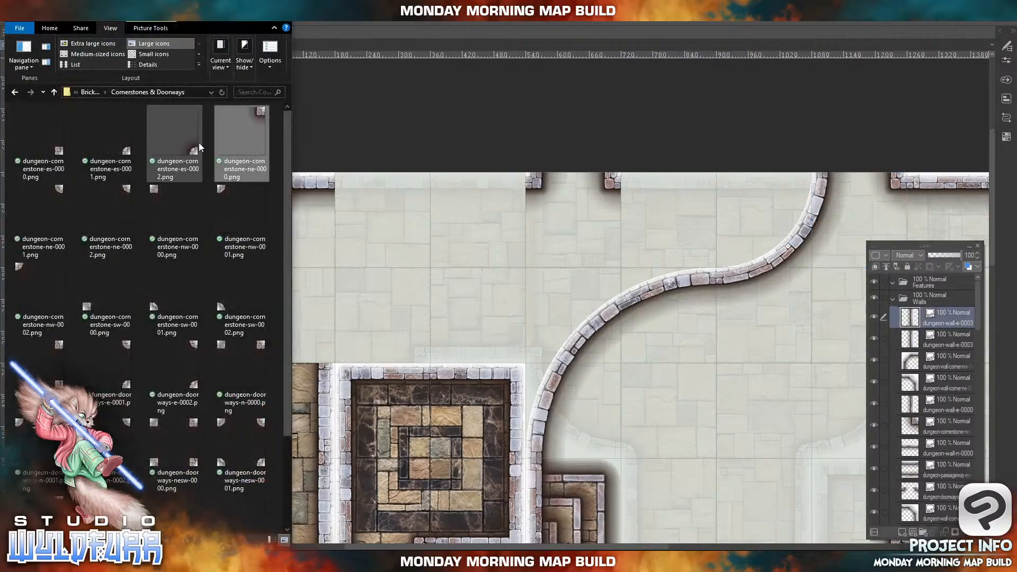
pyautogui.click(100, 92)
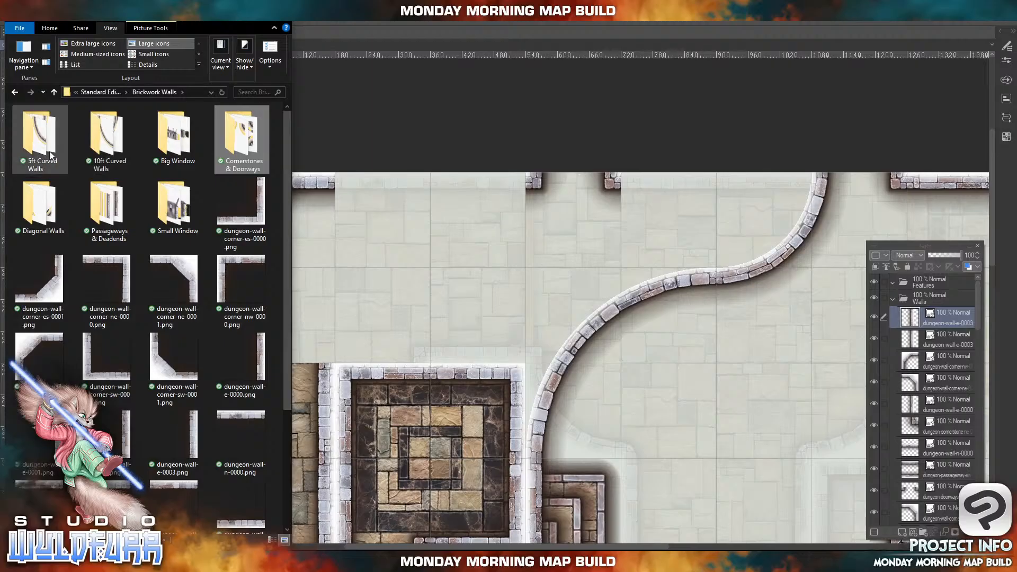
pyautogui.click(96, 198)
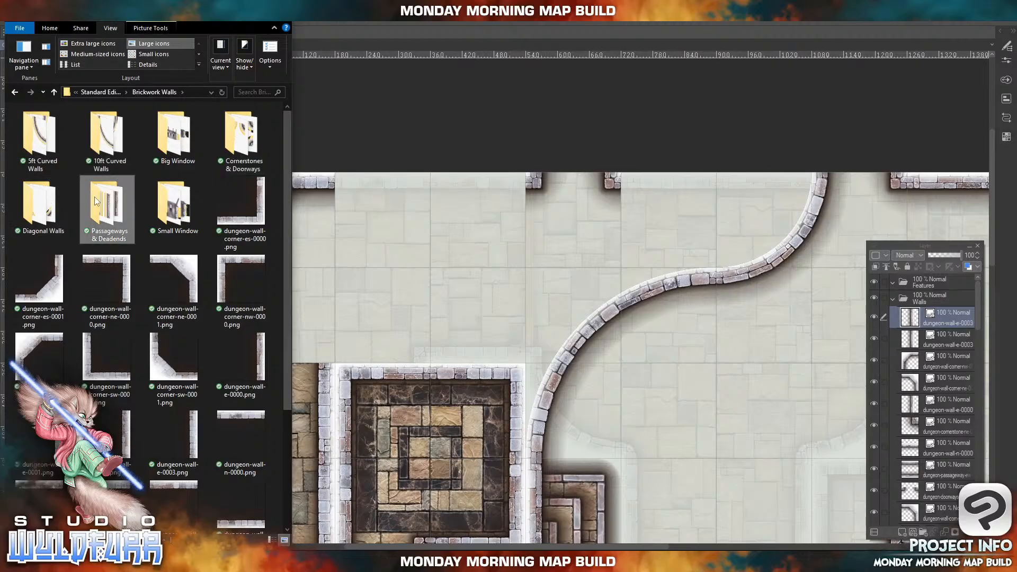
pyautogui.doubleClick(96, 197)
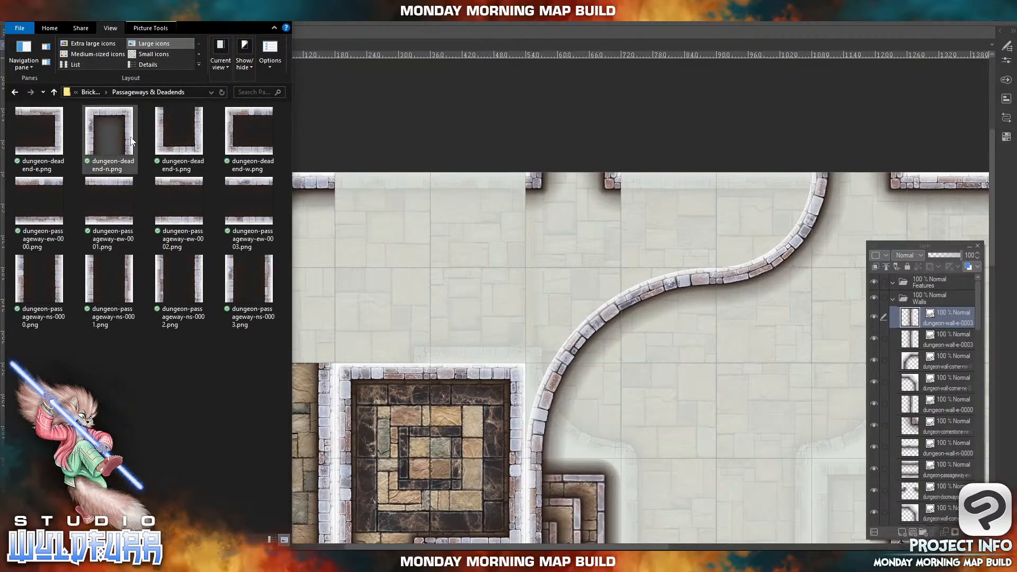
pyautogui.moveTo(67, 135); pyautogui.dragTo(959, 312)
pyautogui.click(723, 480)
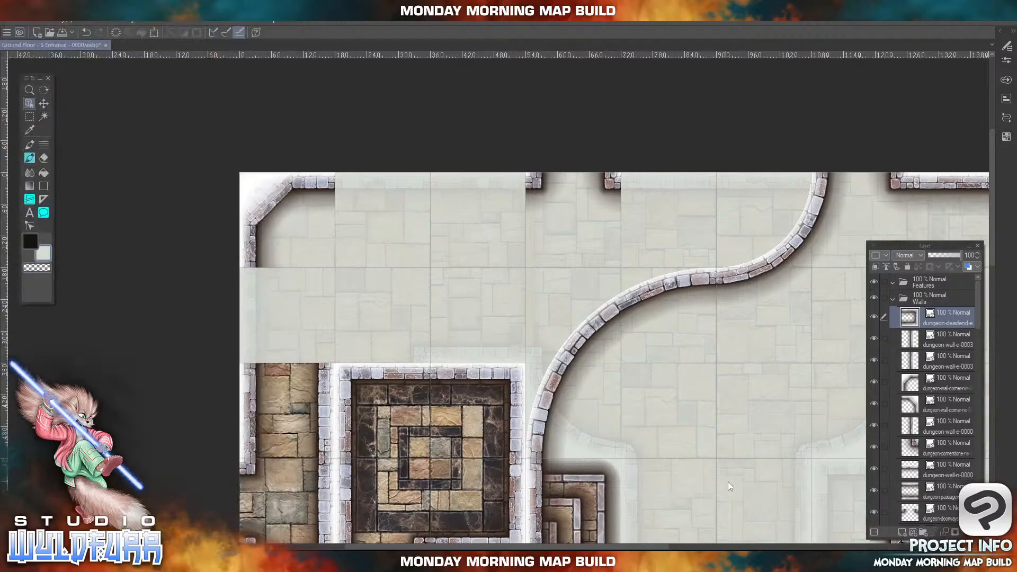
pyautogui.moveTo(728, 481); pyautogui.dragTo(638, 384)
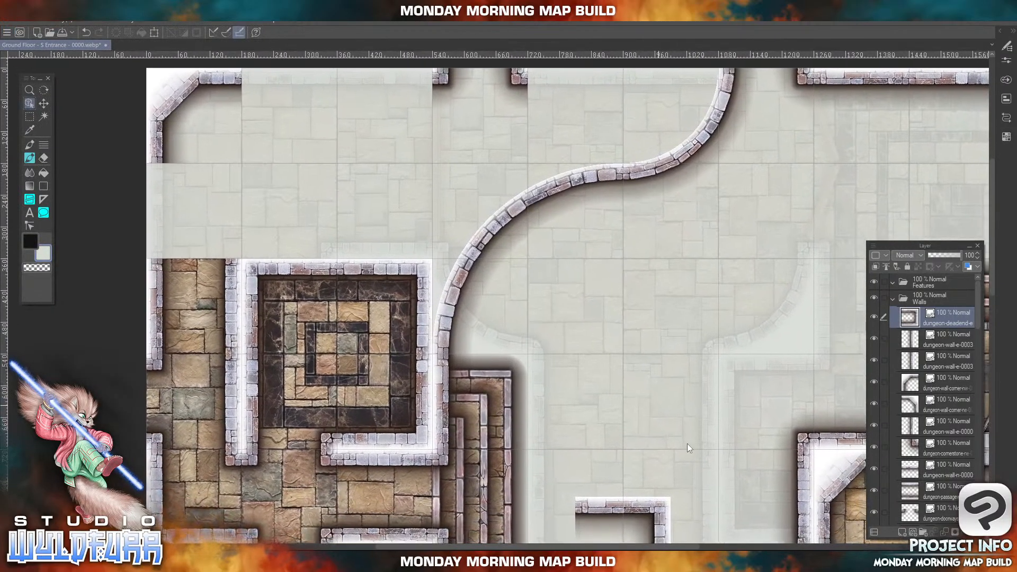
pyautogui.moveTo(661, 520); pyautogui.dragTo(615, 92)
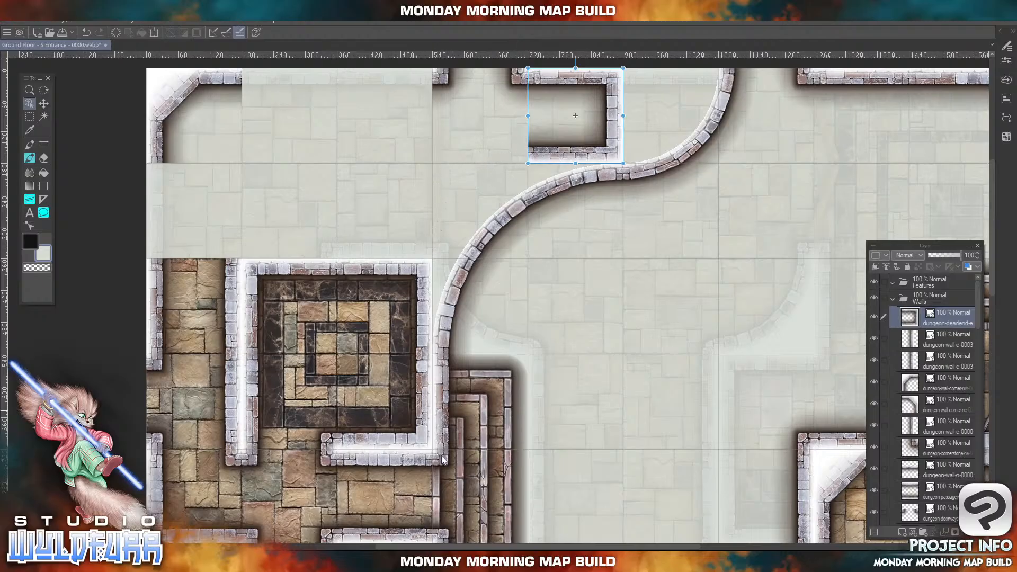
# - Import dungeon-wall-diagonal-es-0000.png from Diagonal Walls and fit it between the dead end's lower wall and the square room's northeast corner
pyautogui.hotkey('alt', 'Tab')
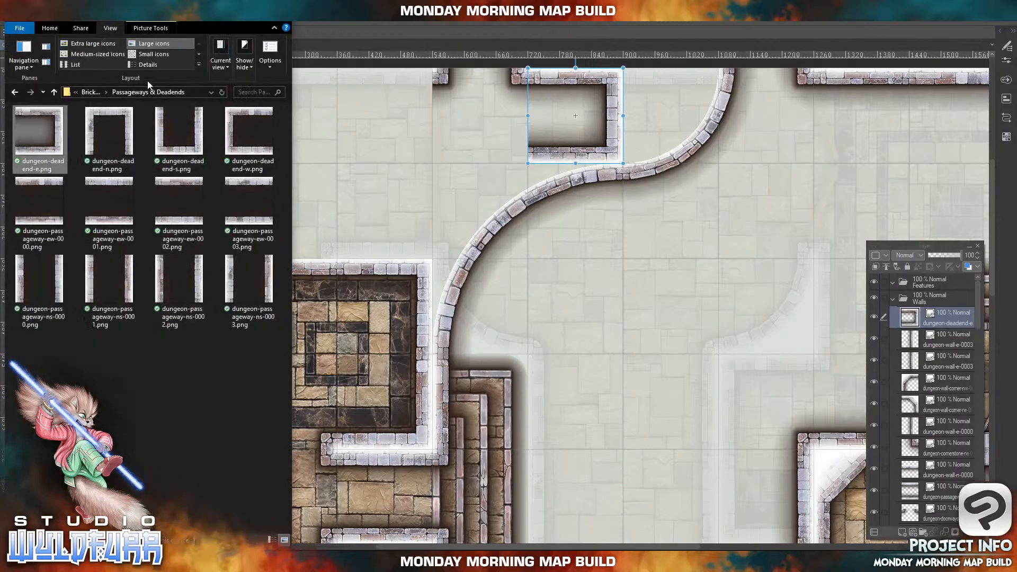
pyautogui.click(96, 93)
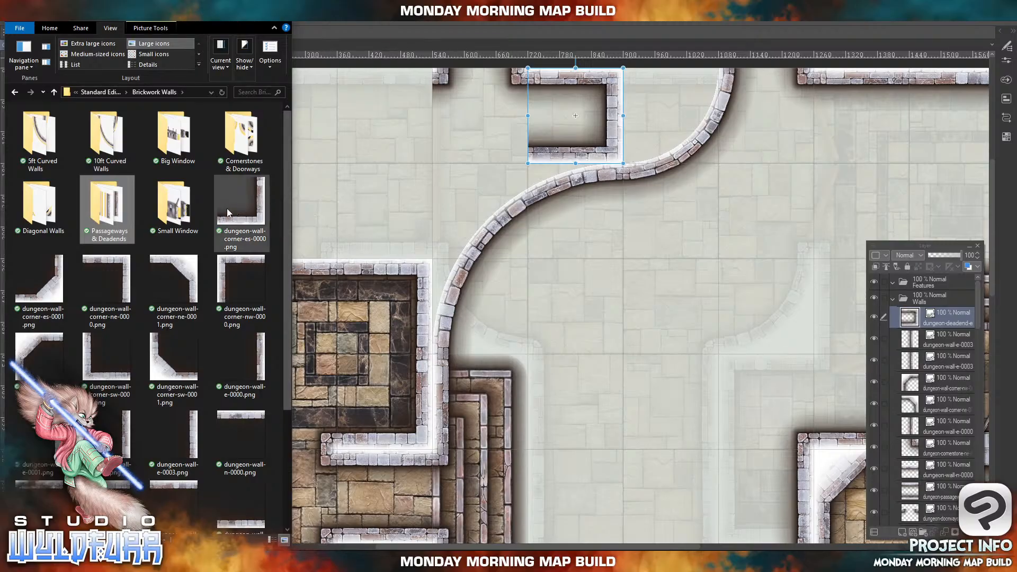
pyautogui.click(40, 193)
pyautogui.doubleClick(40, 193)
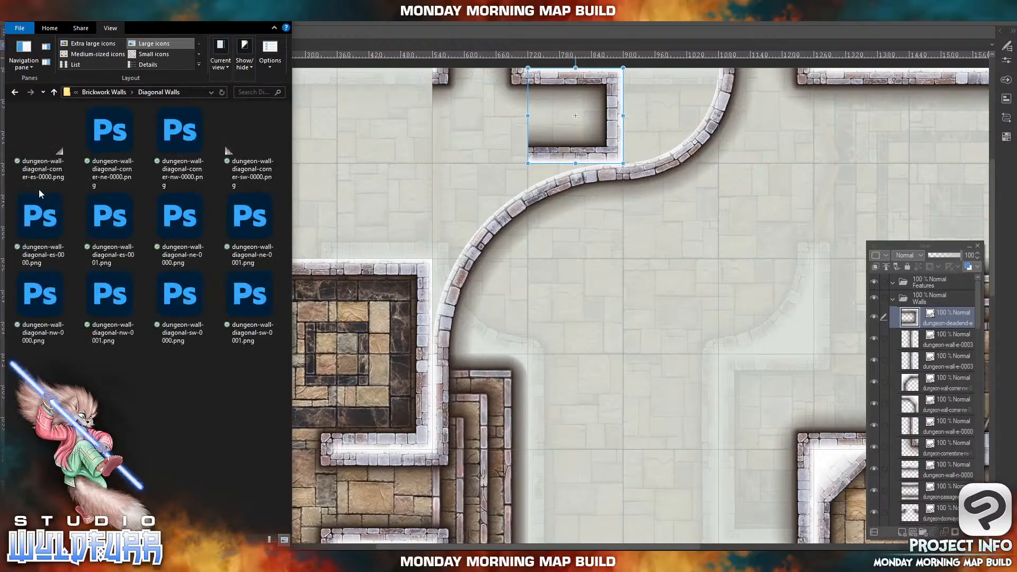
pyautogui.moveTo(37, 221); pyautogui.dragTo(953, 313)
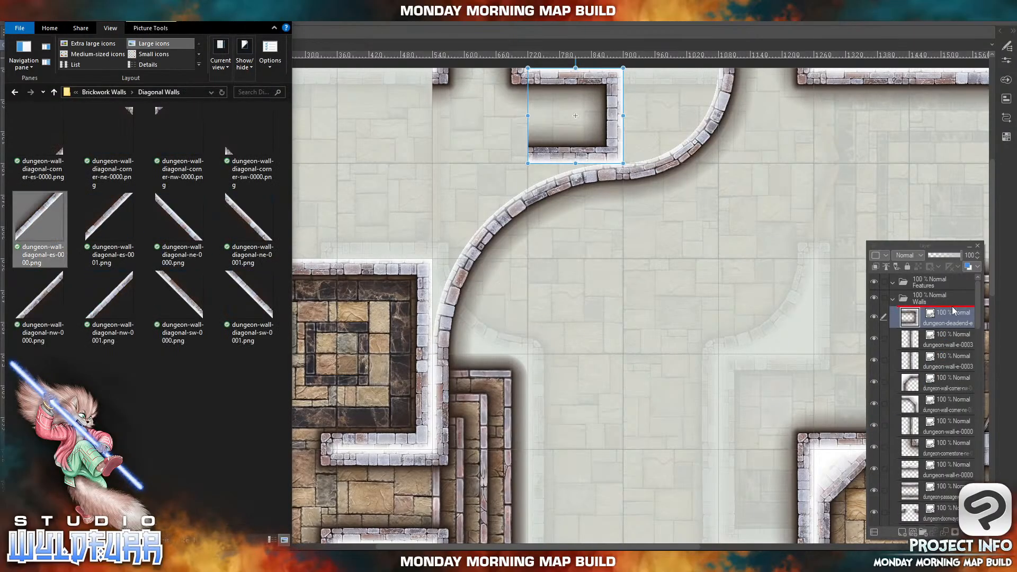
pyautogui.click(646, 510)
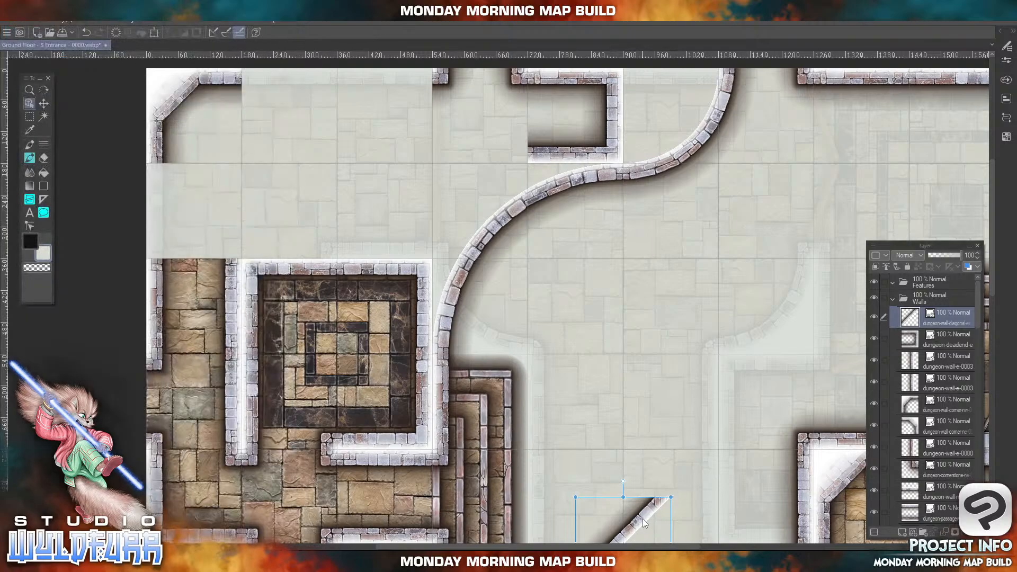
pyautogui.moveTo(643, 519); pyautogui.dragTo(498, 186)
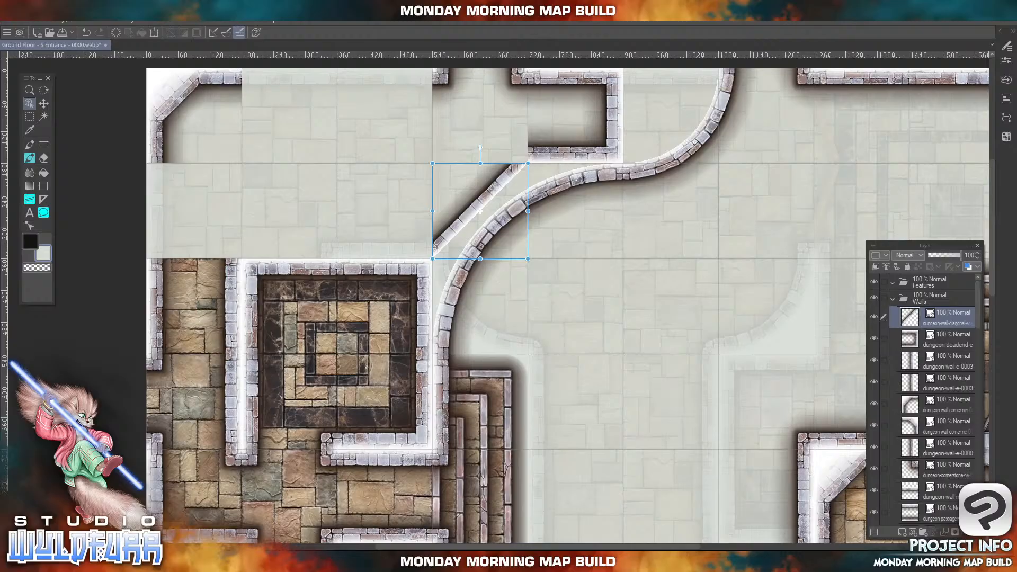
# - Import dungeon-wall-diagonal-corner-es-0000.png and fit it over the north doorway tile, joining the diagonal wall to the dead end's lower wall
pyautogui.hotkey('alt', 'Tab')
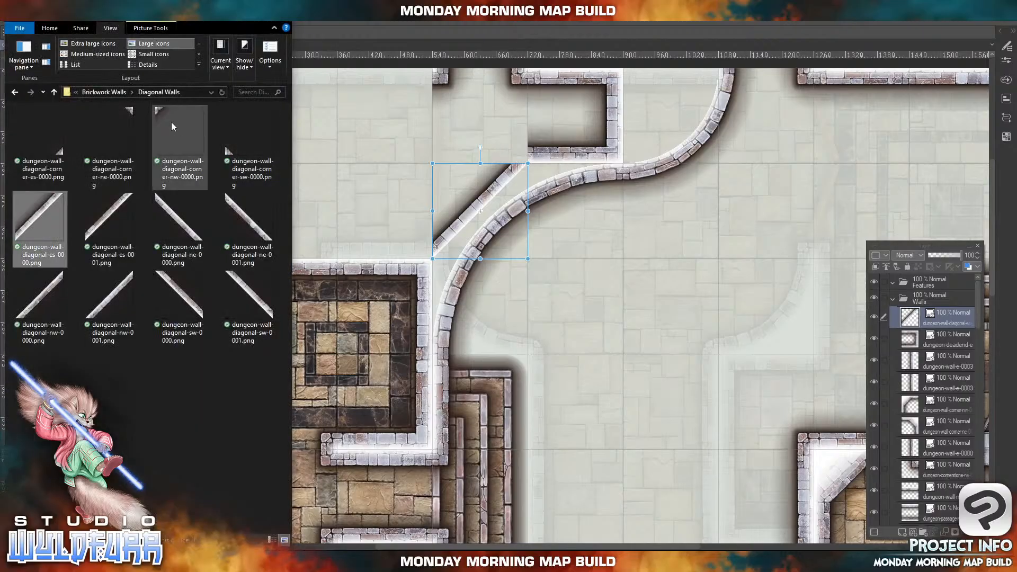
pyautogui.click(63, 154)
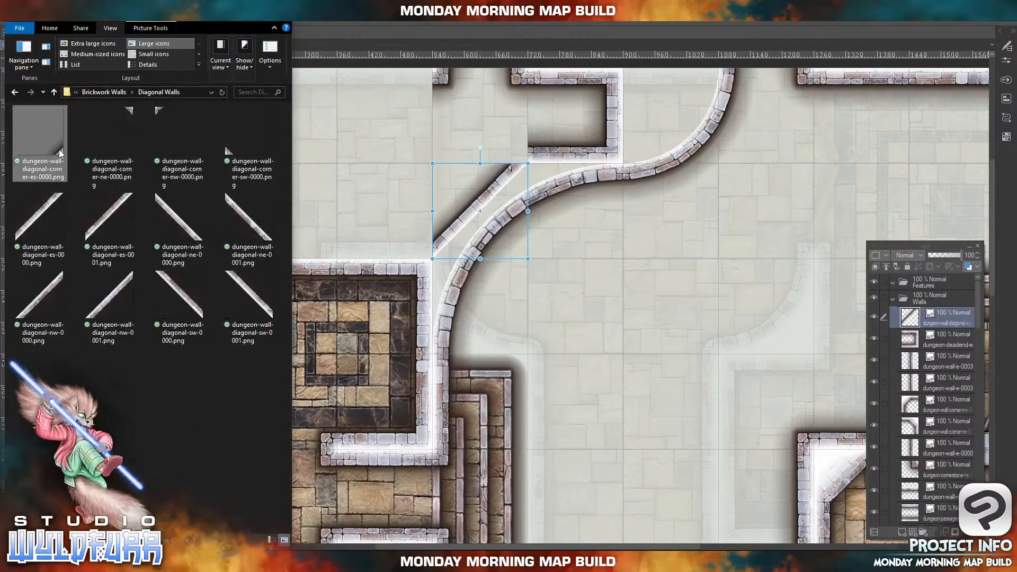
pyautogui.moveTo(953, 307); pyautogui.dragTo(954, 311)
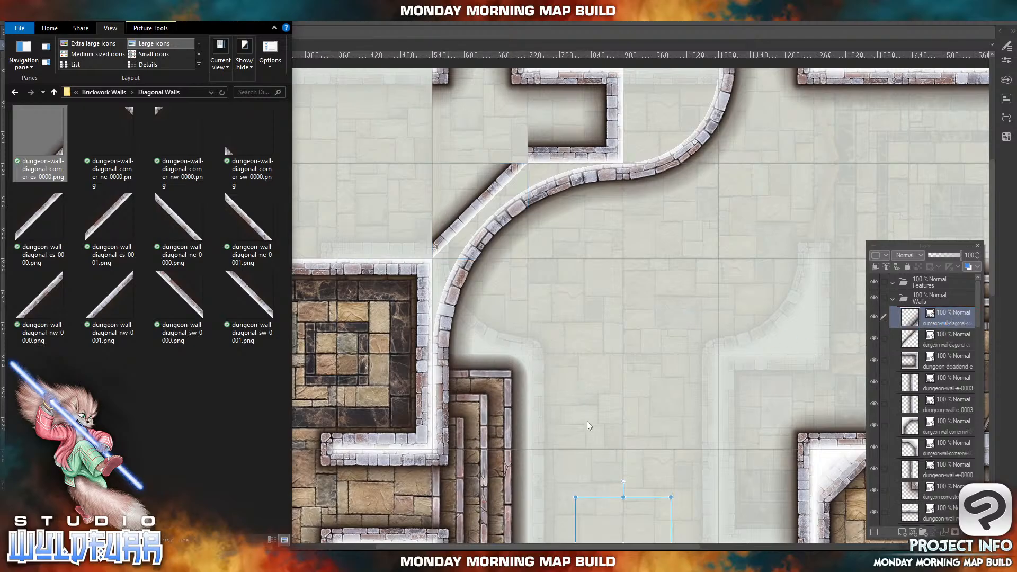
pyautogui.click(644, 512)
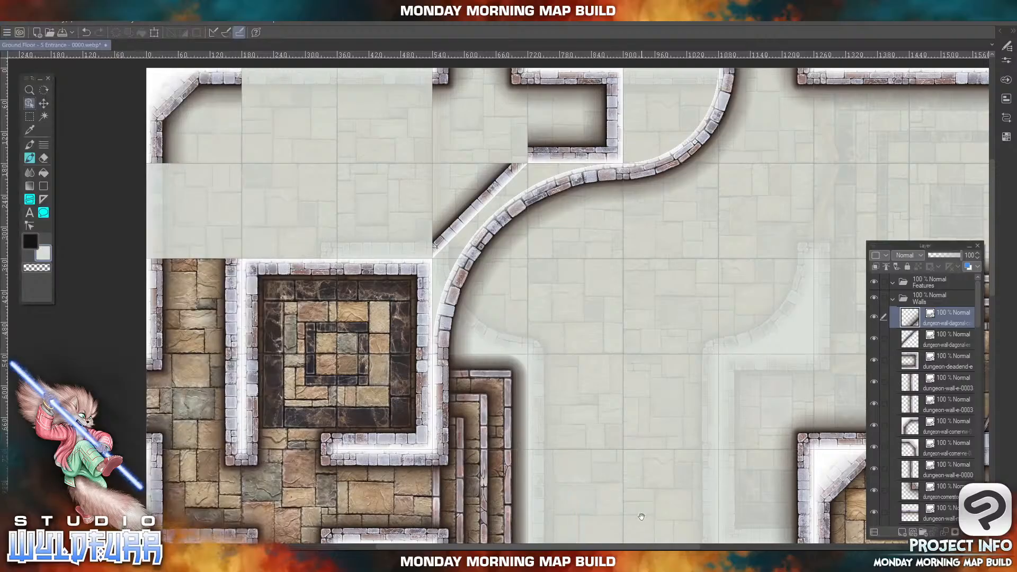
pyautogui.scroll(-2, 646, 517)
pyautogui.moveTo(649, 516); pyautogui.dragTo(395, 121)
pyautogui.press('space')
pyautogui.moveTo(627, 229); pyautogui.dragTo(631, 437)
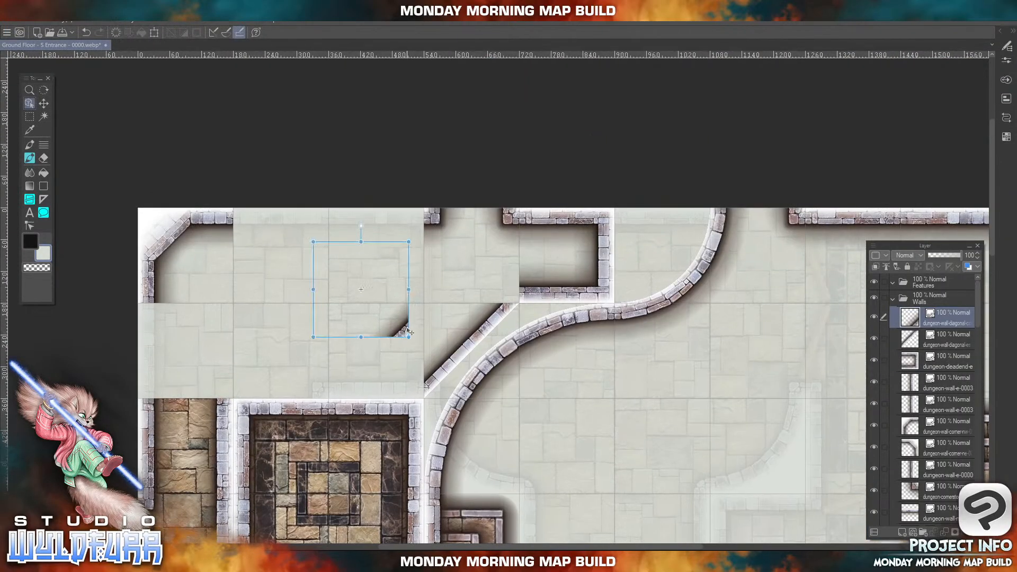
pyautogui.moveTo(404, 330); pyautogui.dragTo(515, 299)
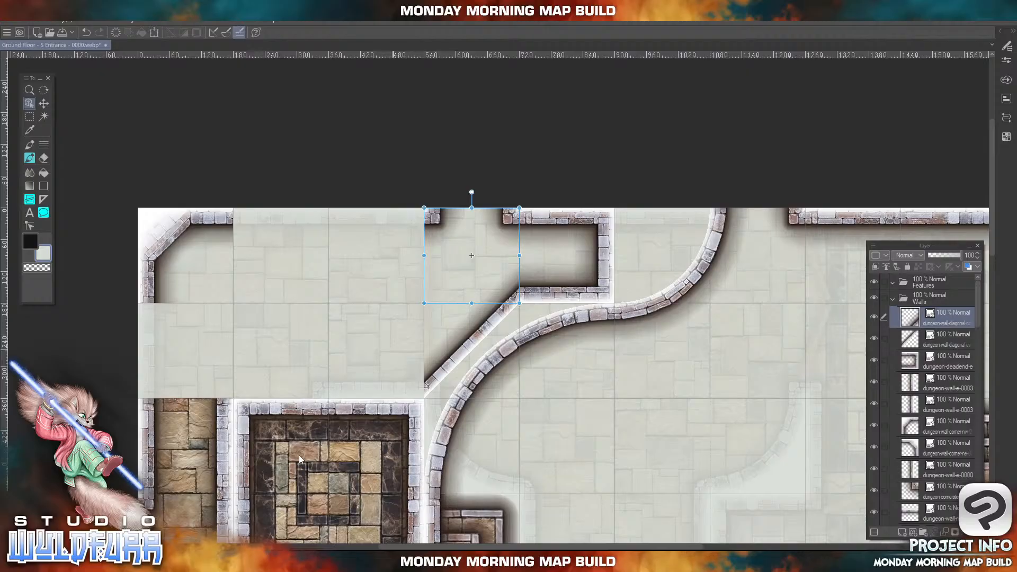
# - Import dungeon-wall-s-0003.png from the Brickwork Walls folder as the top wall layer and fit it above the square room, directly west of the diagonal wall
pyautogui.click(231, 561)
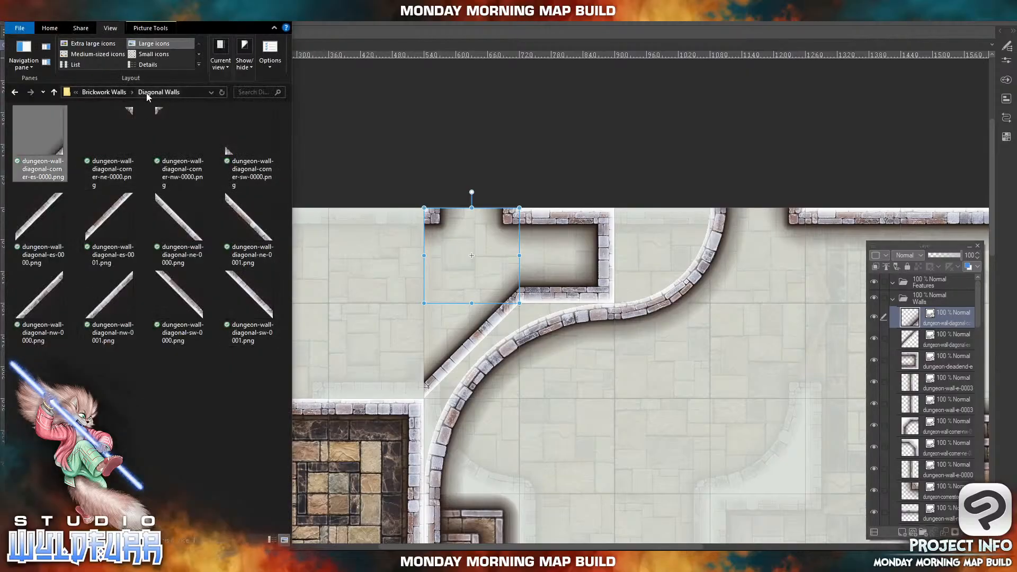
pyautogui.click(104, 92)
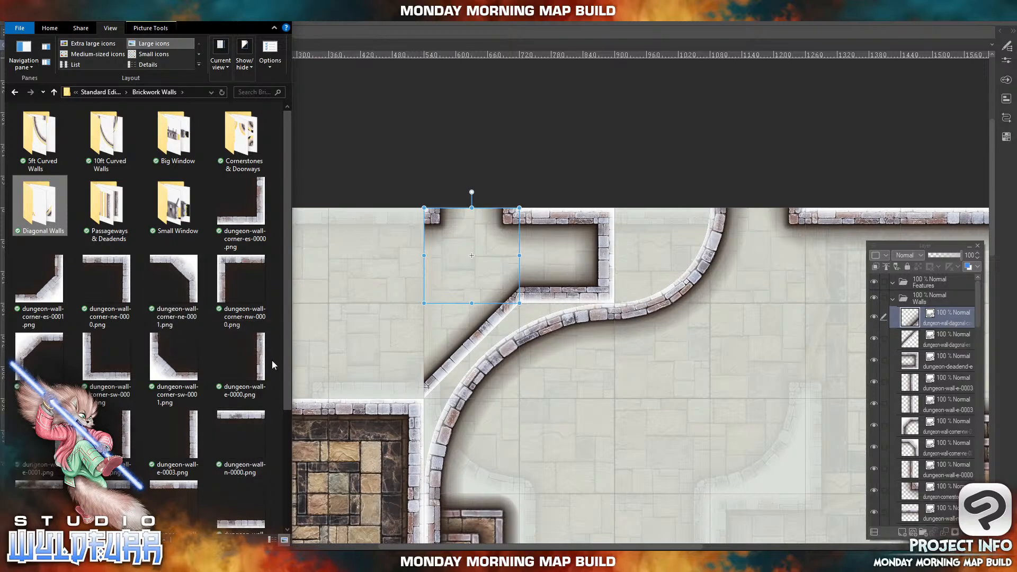
pyautogui.moveTo(286, 360); pyautogui.dragTo(280, 504)
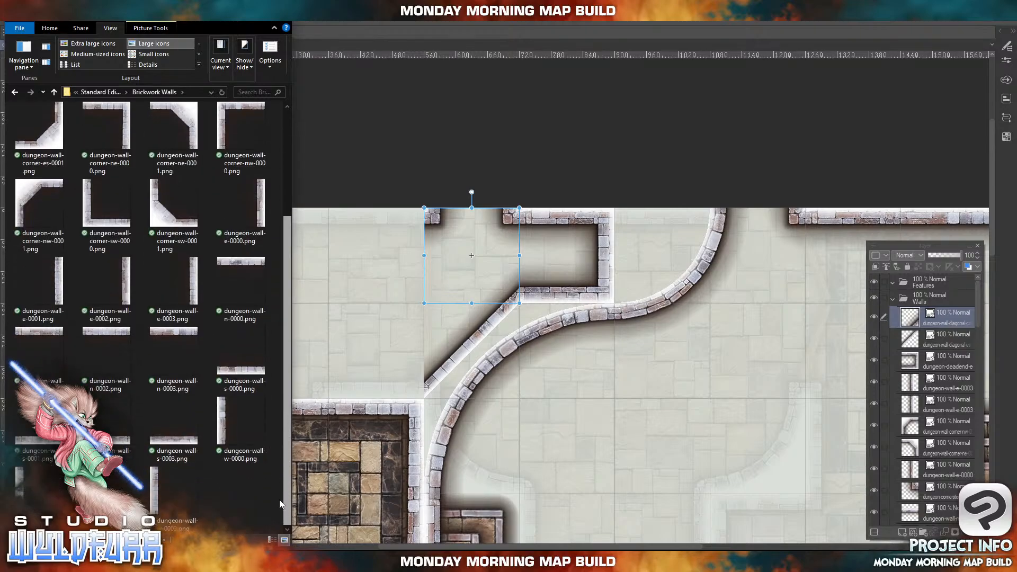
pyautogui.click(178, 439)
pyautogui.moveTo(928, 317); pyautogui.dragTo(952, 307)
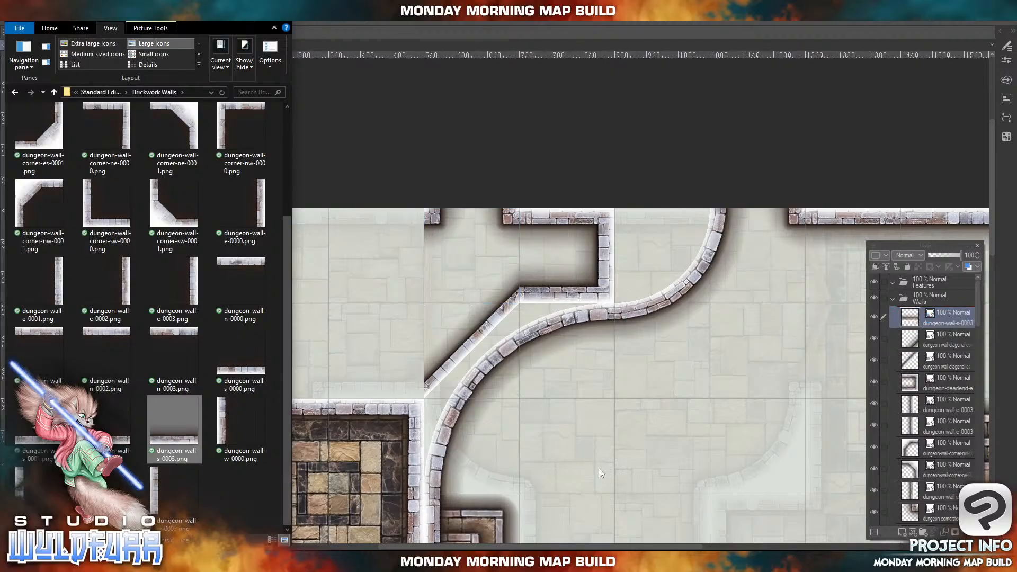
pyautogui.click(587, 440)
pyautogui.moveTo(550, 442); pyautogui.dragTo(602, 273)
pyautogui.moveTo(631, 401); pyautogui.dragTo(634, 355)
pyautogui.moveTo(678, 499); pyautogui.dragTo(405, 77)
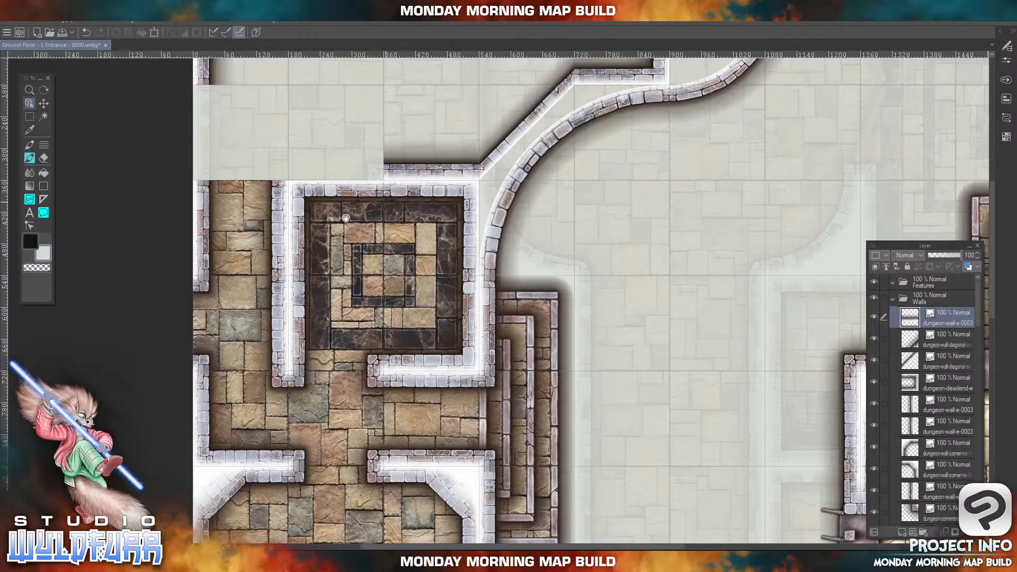
# - Import dungeon-wall-s-0001.png and fit it west of the previous south wall tile, along the square room's north side
pyautogui.hotkey('alt', 'Tab')
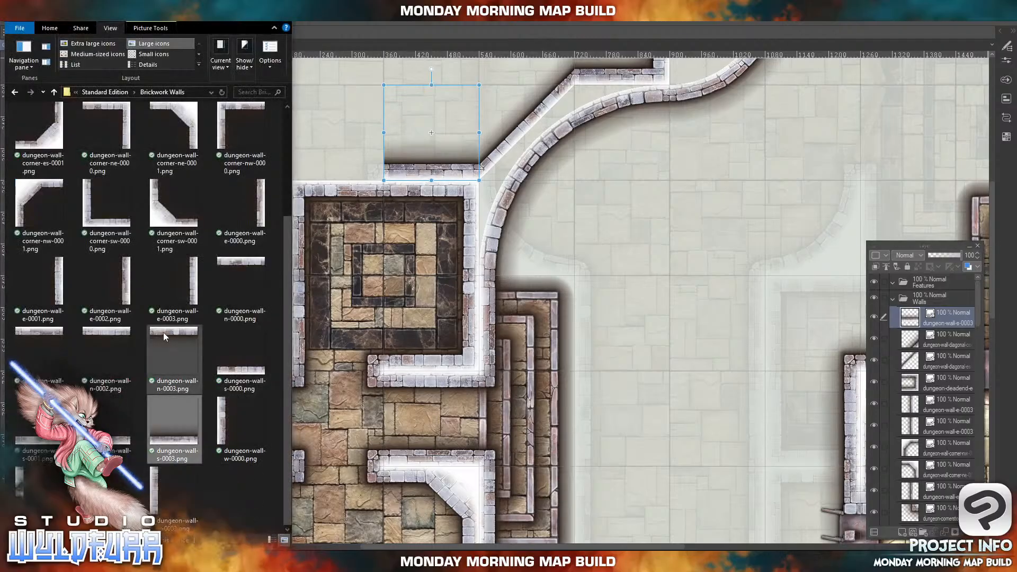
pyautogui.moveTo(484, 373); pyautogui.dragTo(948, 310)
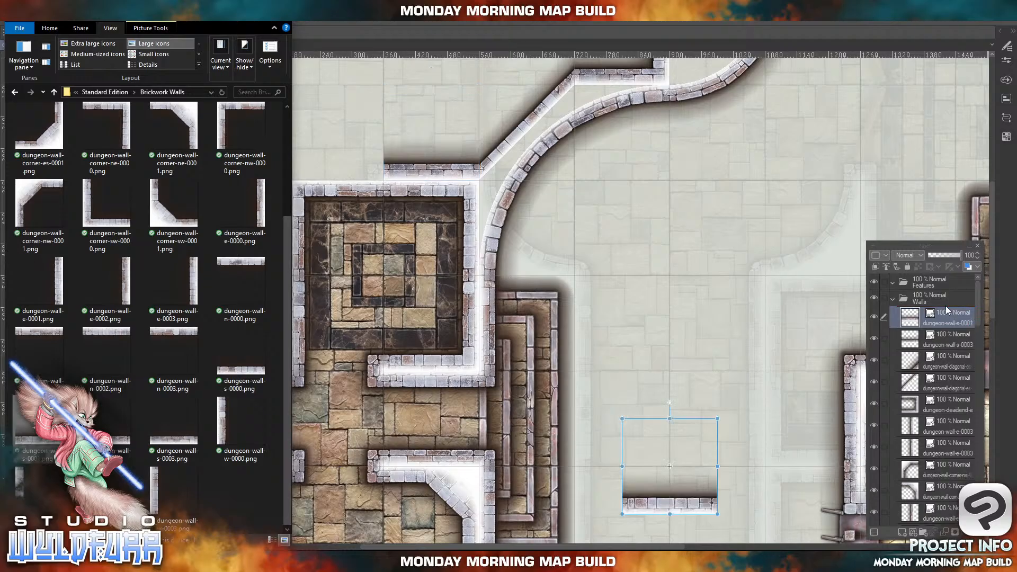
pyautogui.click(662, 504)
pyautogui.moveTo(691, 503); pyautogui.dragTo(359, 175)
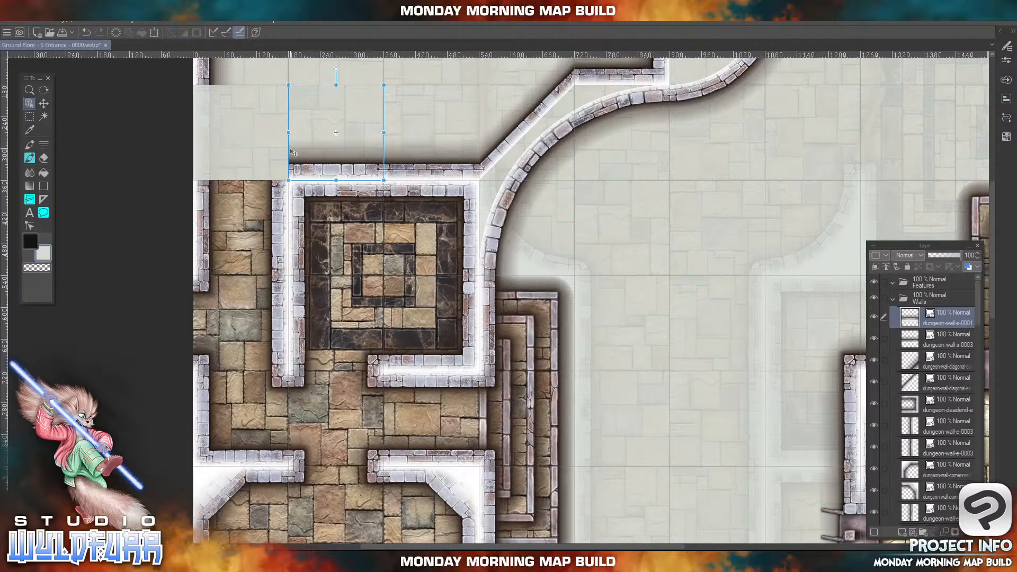
pyautogui.press('Return')
# - Import dungeon-wall-w-0003.png above the other wall layers and fit it on the map's west edge, directly below the northwest corner tile
pyautogui.moveTo(413, 101); pyautogui.dragTo(501, 199)
pyautogui.hotkey('ctrl', 't')
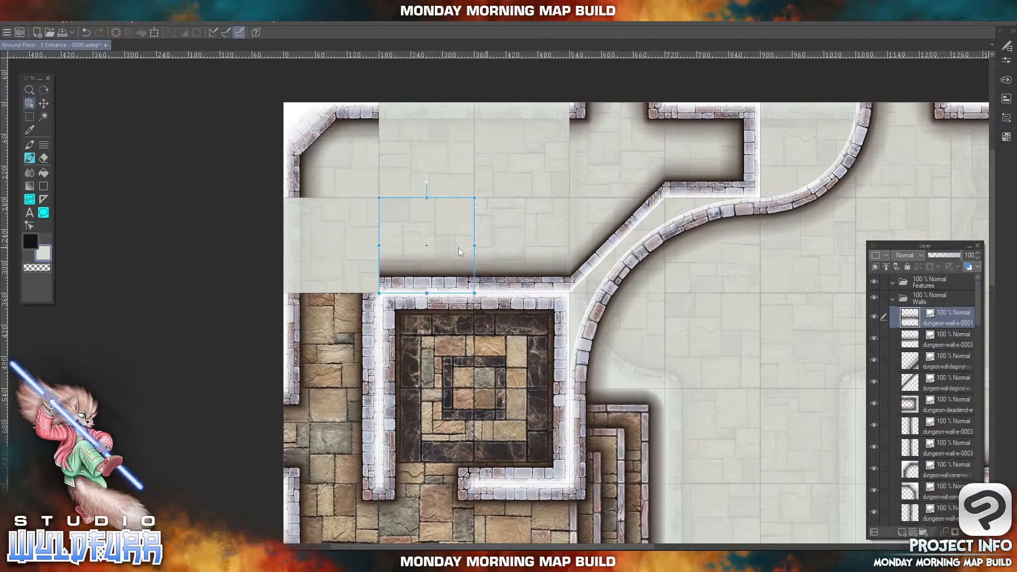
pyautogui.hotkey('alt', 'Tab')
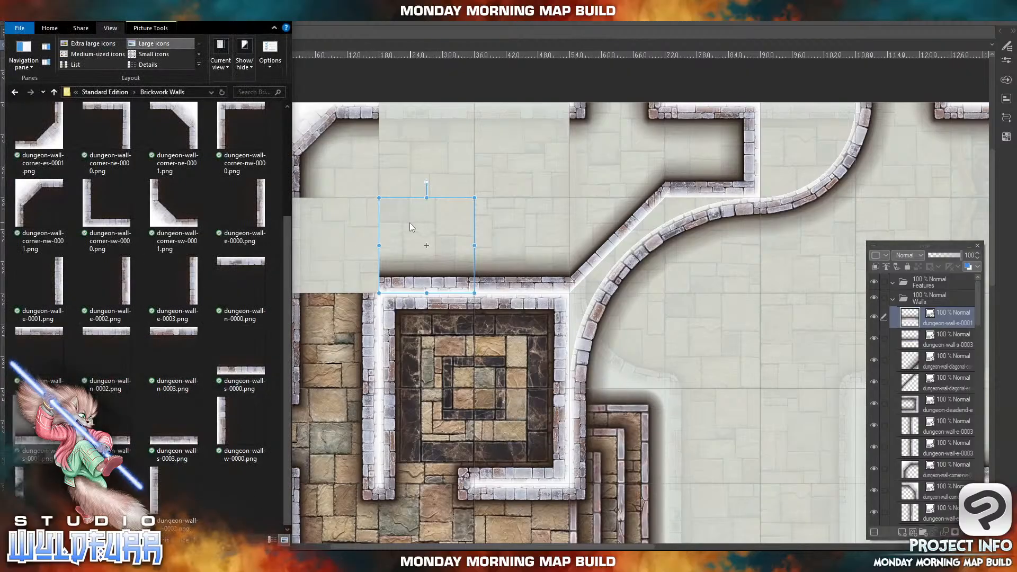
pyautogui.click(445, 30)
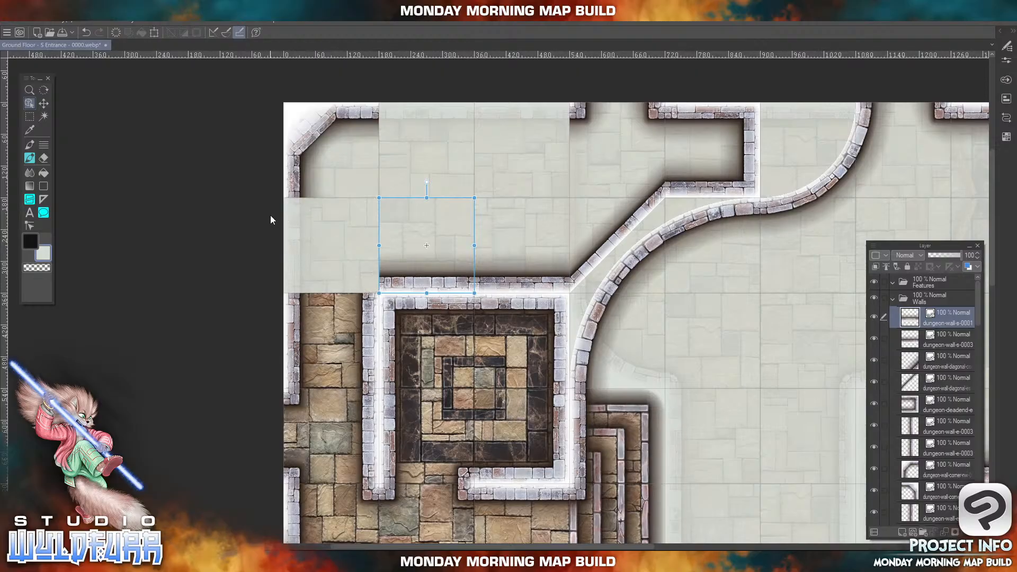
pyautogui.hotkey('alt', 'Tab')
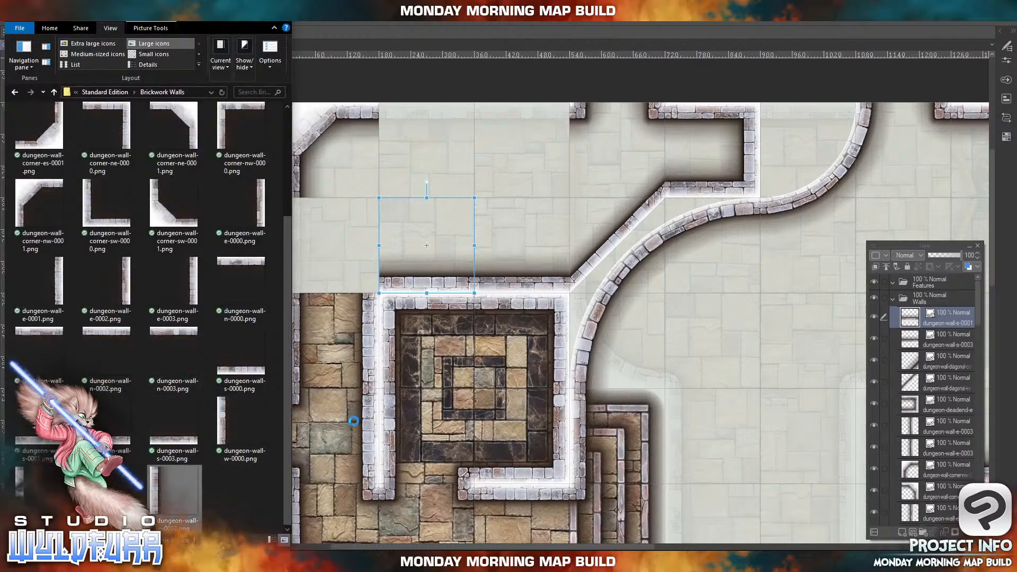
pyautogui.moveTo(955, 312); pyautogui.dragTo(956, 304)
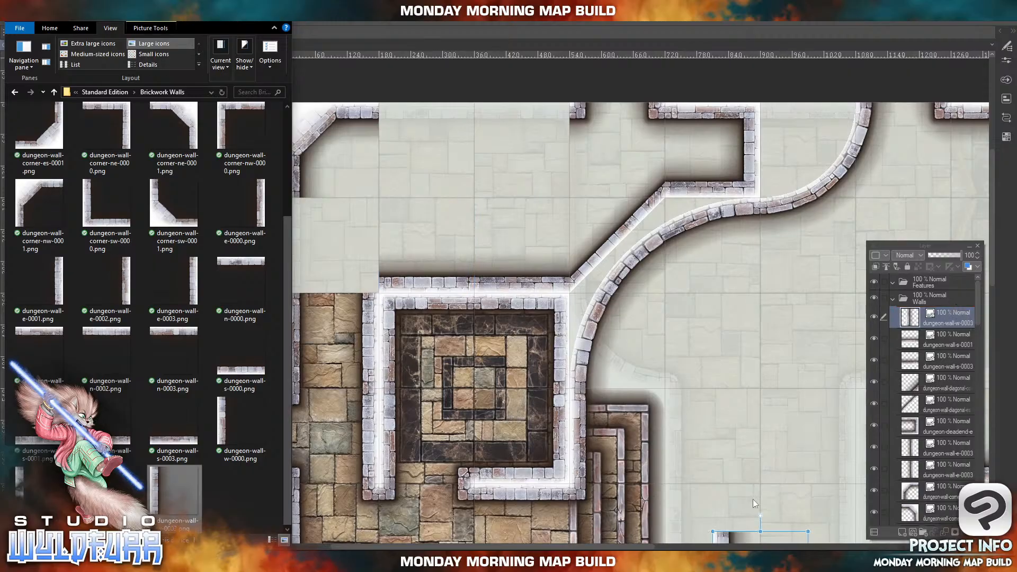
pyautogui.click(723, 540)
pyautogui.moveTo(723, 540); pyautogui.dragTo(291, 209)
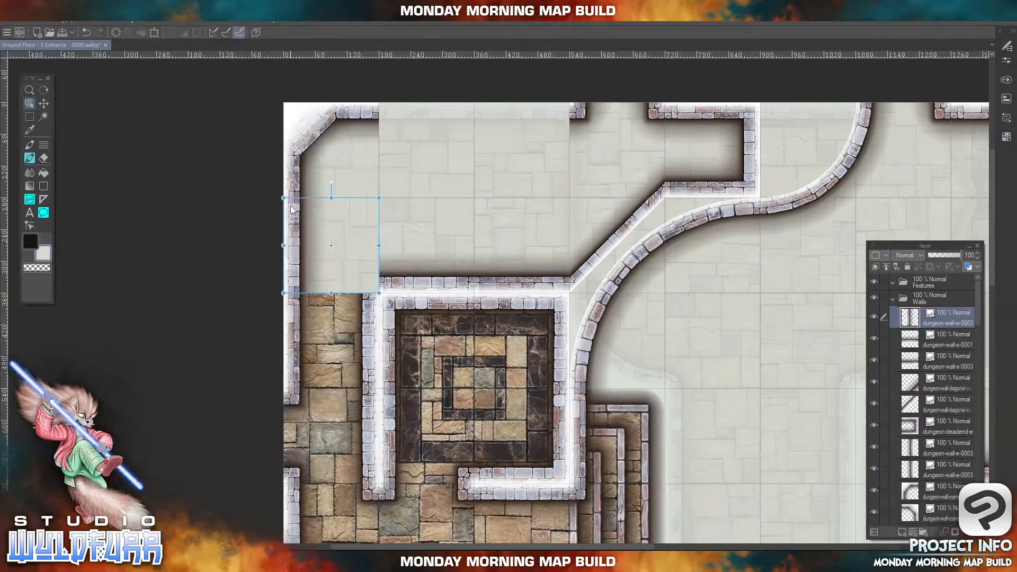
# - Import dungeon-wall-n-0002.png above the other wall layers and fit it on the north edge, directly east of the northwest corner tile
pyautogui.click(264, 561)
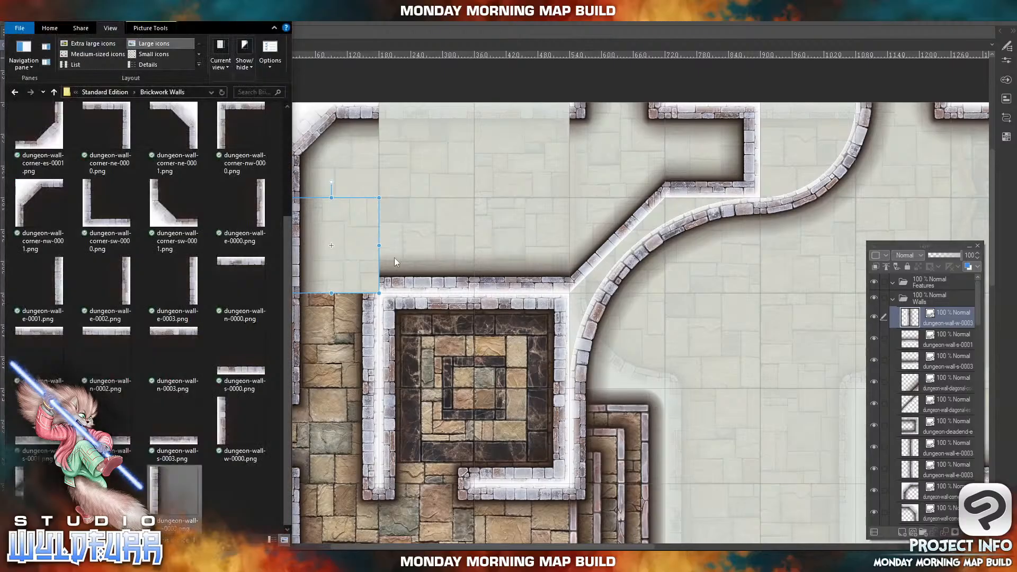
pyautogui.moveTo(115, 332); pyautogui.dragTo(874, 314)
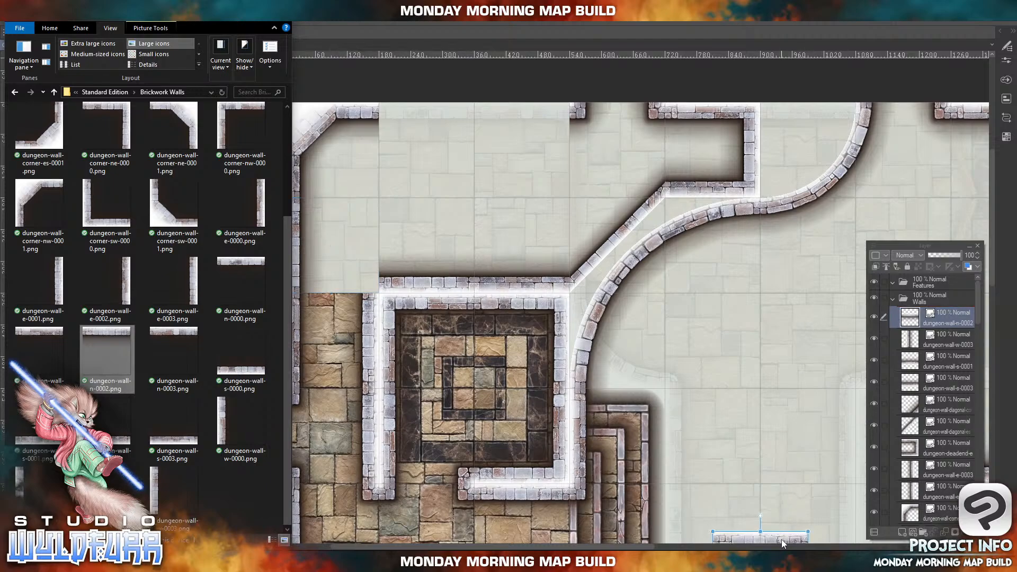
pyautogui.click(782, 543)
pyautogui.moveTo(782, 543); pyautogui.dragTo(448, 112)
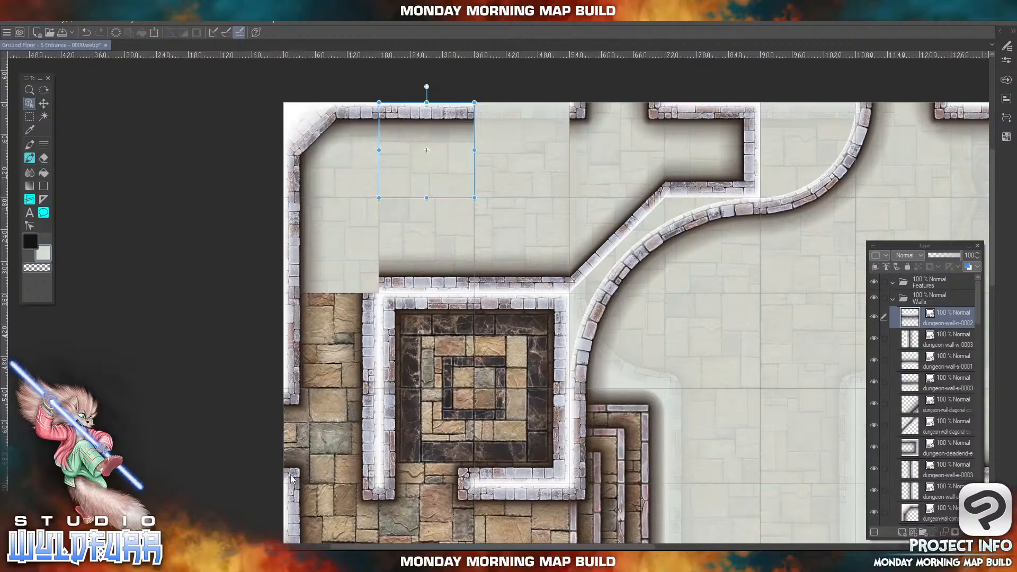
# - Import dungeon-wall-n-0001.png and fit it into the remaining north-edge gap, directly west of the north doorway tile
pyautogui.click(272, 560)
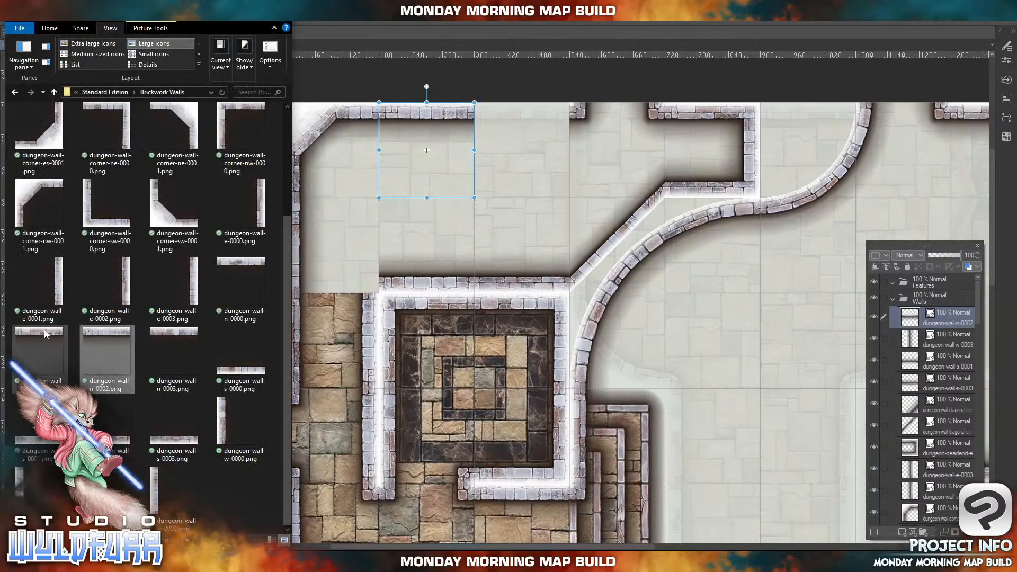
pyautogui.moveTo(45, 337); pyautogui.dragTo(963, 312)
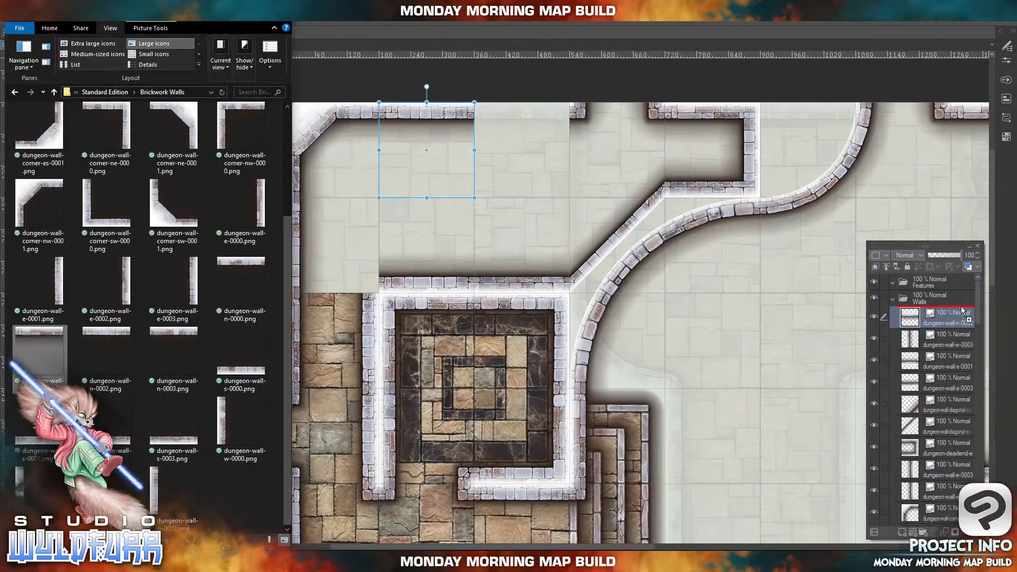
pyautogui.click(785, 538)
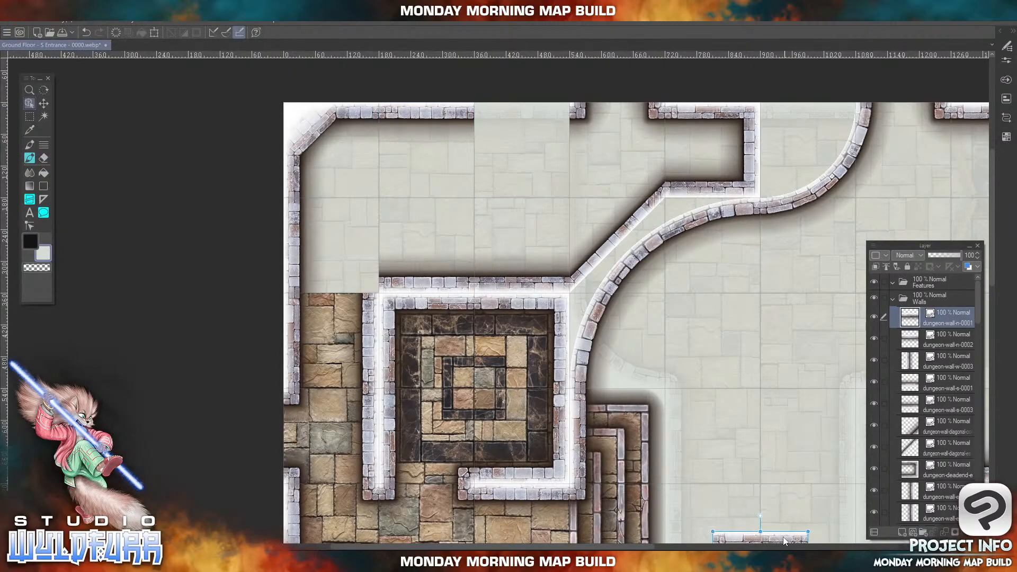
pyautogui.moveTo(782, 536); pyautogui.dragTo(546, 110)
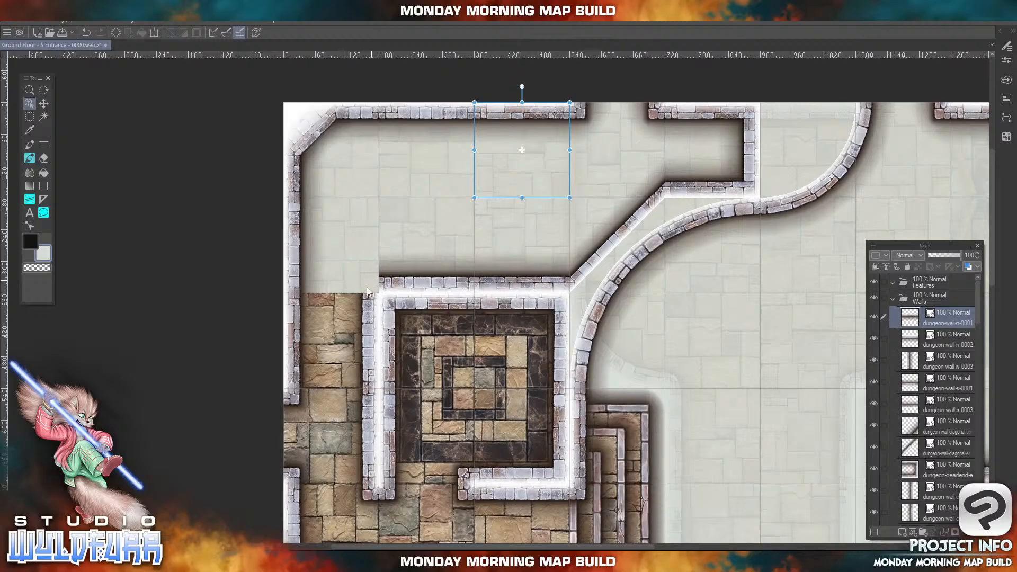
# - Import dungeon-cornerstone-es-0002.png from Cornerstones & Doorways above the other wall layers and fit it at the square room's outer northwest corner
pyautogui.hotkey('alt', 'Tab')
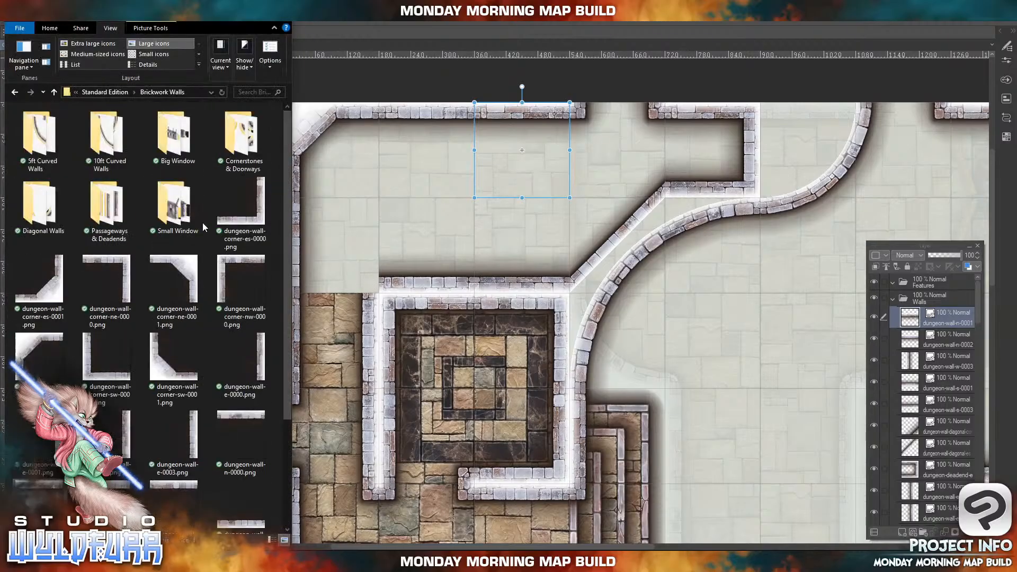
pyautogui.doubleClick(232, 140)
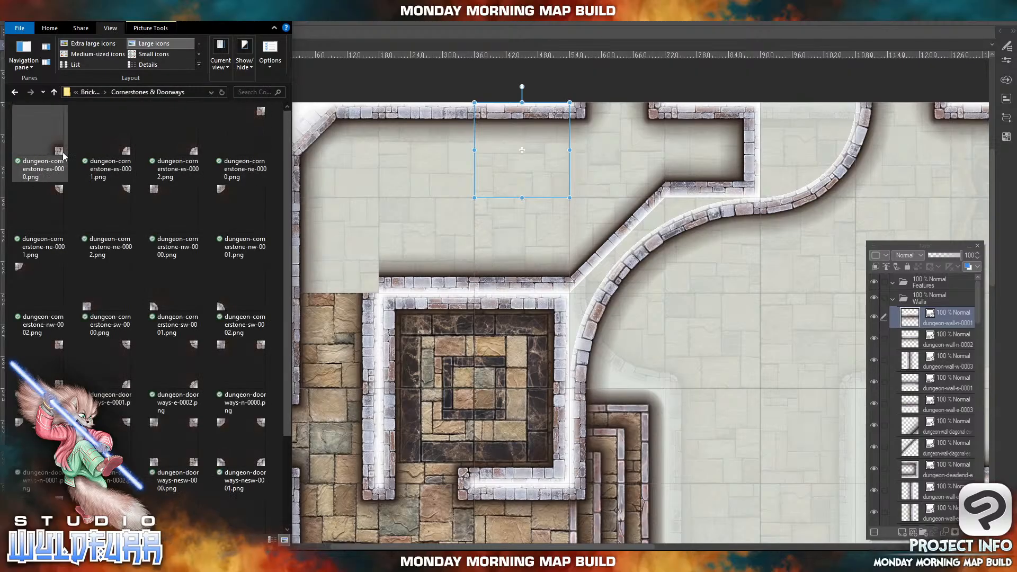
pyautogui.click(189, 148)
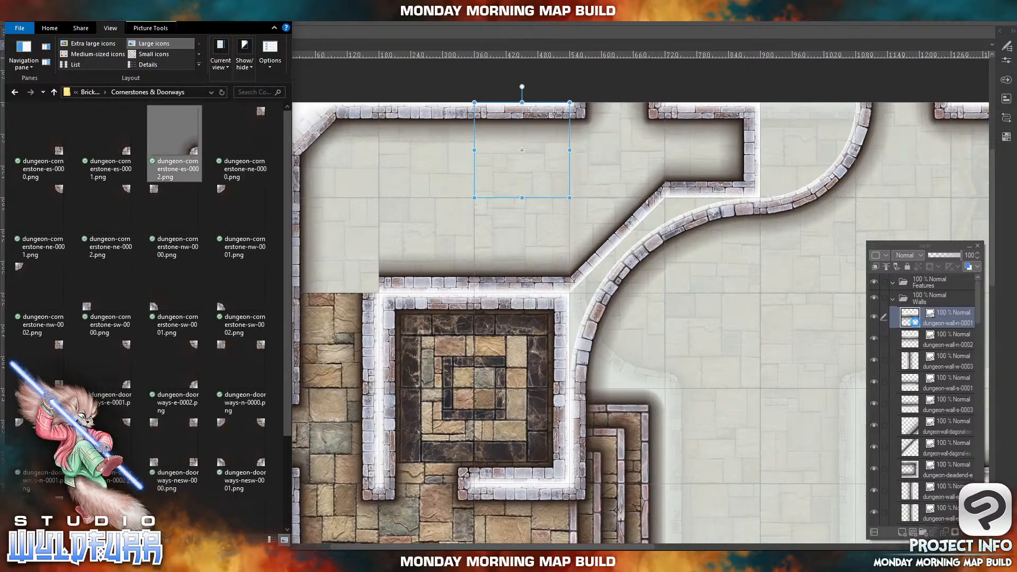
pyautogui.moveTo(950, 314); pyautogui.dragTo(953, 310)
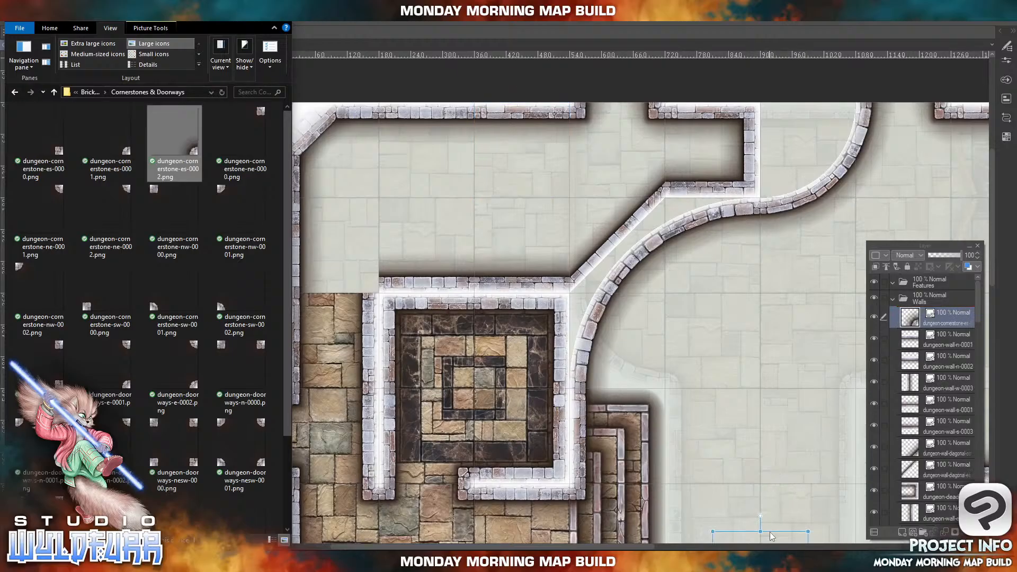
pyautogui.click(779, 509)
pyautogui.moveTo(761, 449); pyautogui.dragTo(333, 174)
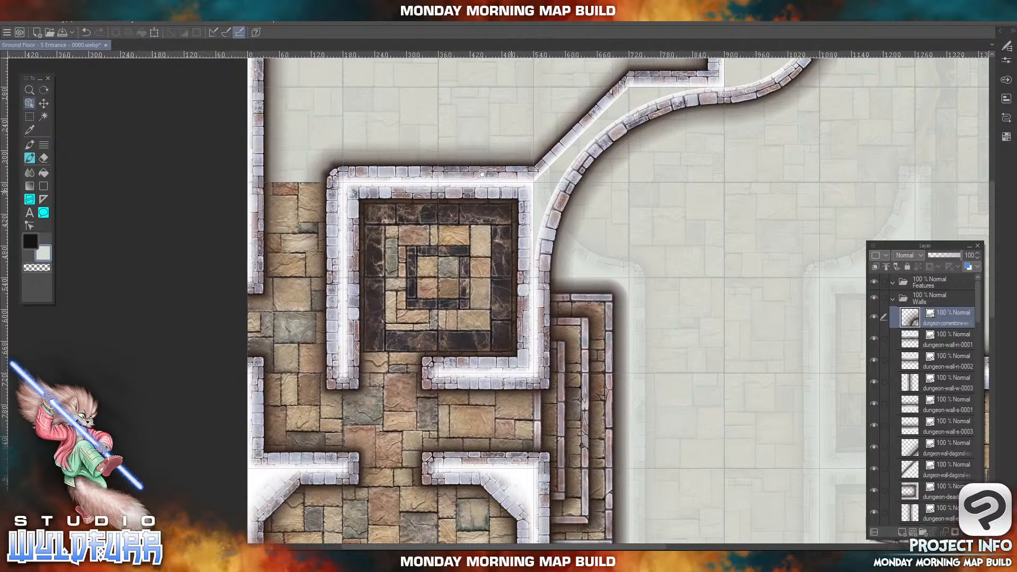
# - Collapse the Walls folder and lock it
pyautogui.moveTo(412, 110); pyautogui.dragTo(401, 236)
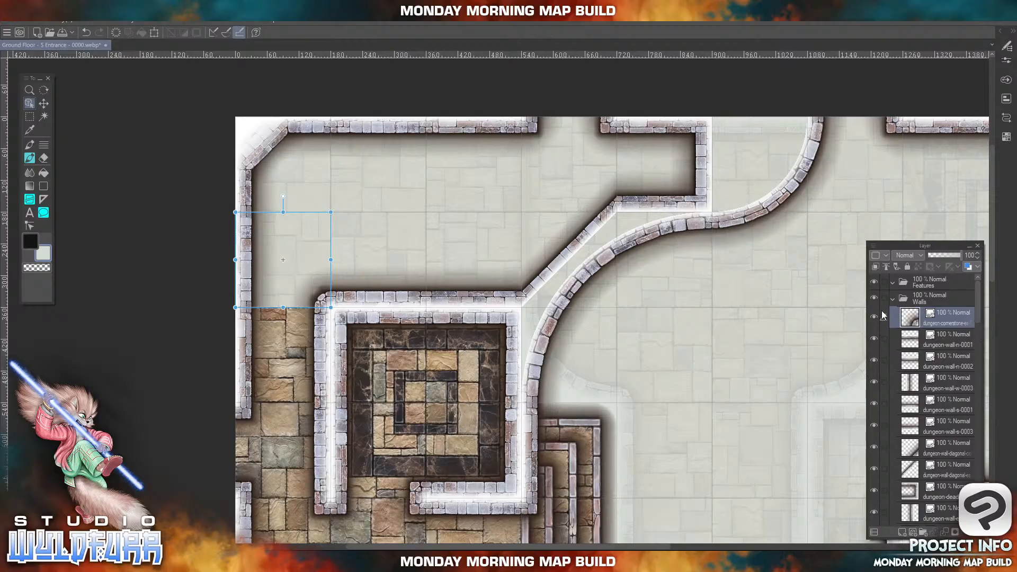
pyautogui.click(892, 299)
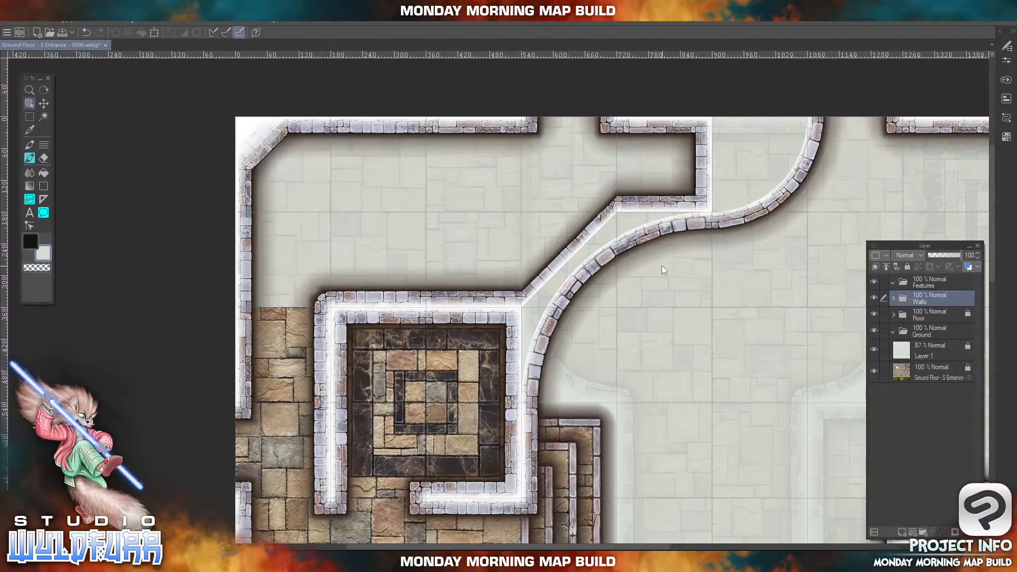
pyautogui.moveTo(808, 283); pyautogui.dragTo(466, 46)
pyautogui.moveTo(469, 282); pyautogui.dragTo(523, 138)
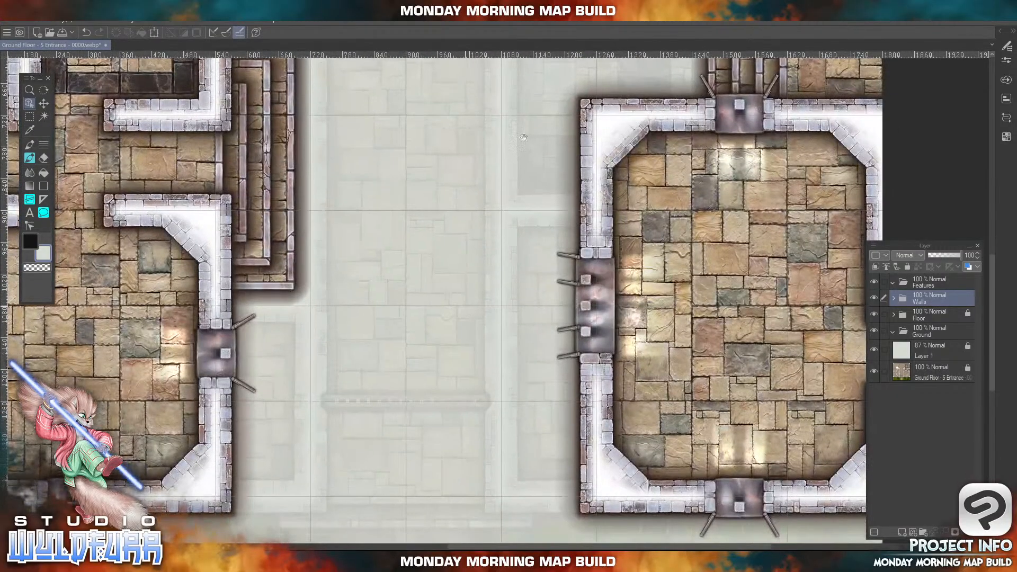
pyautogui.moveTo(634, 484); pyautogui.dragTo(701, 293)
pyautogui.moveTo(584, 294); pyautogui.dragTo(642, 347)
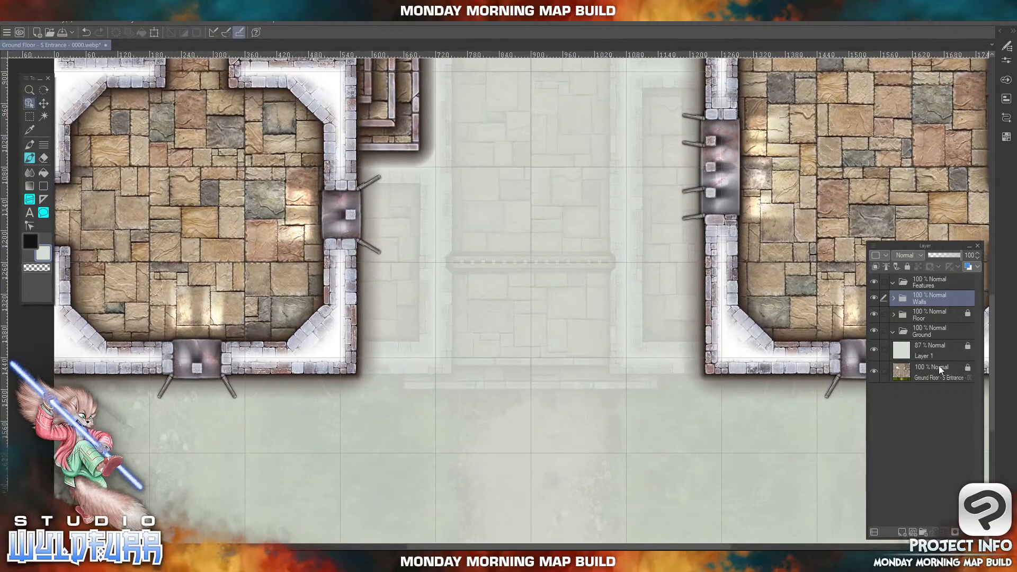
pyautogui.click(908, 266)
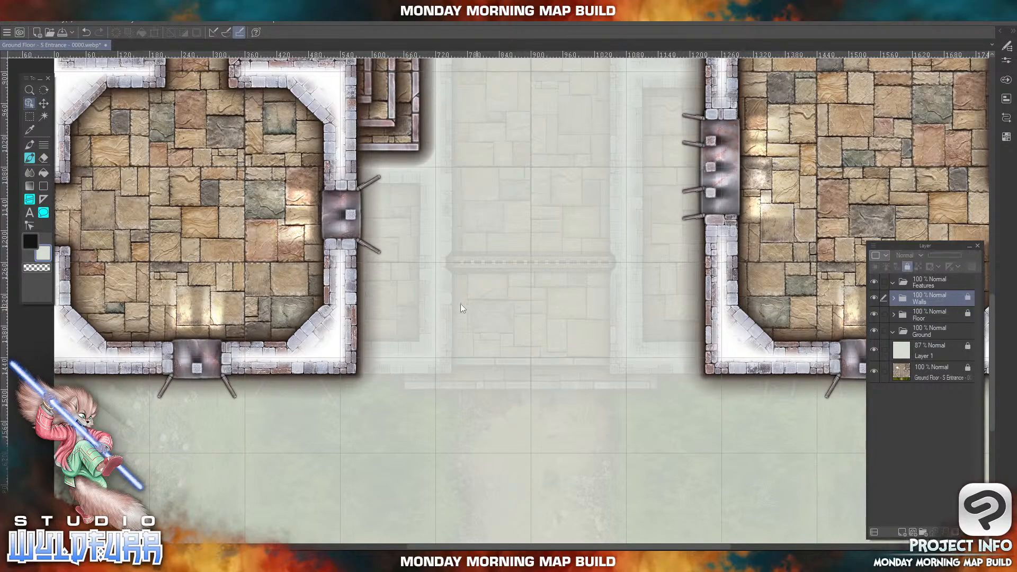
# - Expand the Floor folder and make its topmost layer the active one
pyautogui.moveTo(224, 222); pyautogui.dragTo(375, 407)
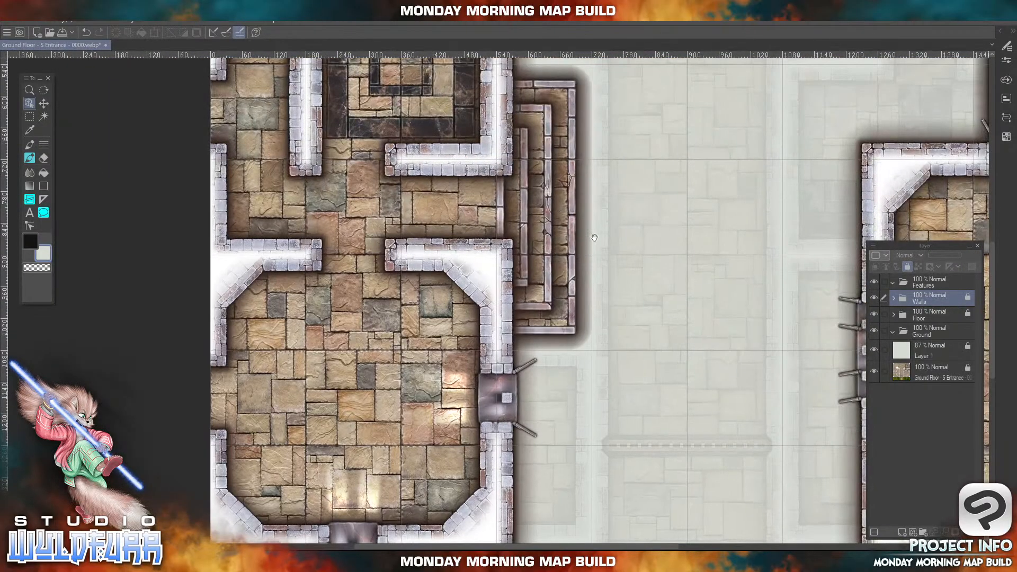
pyautogui.moveTo(594, 238); pyautogui.dragTo(331, 362)
pyautogui.moveTo(579, 197); pyautogui.dragTo(552, 404)
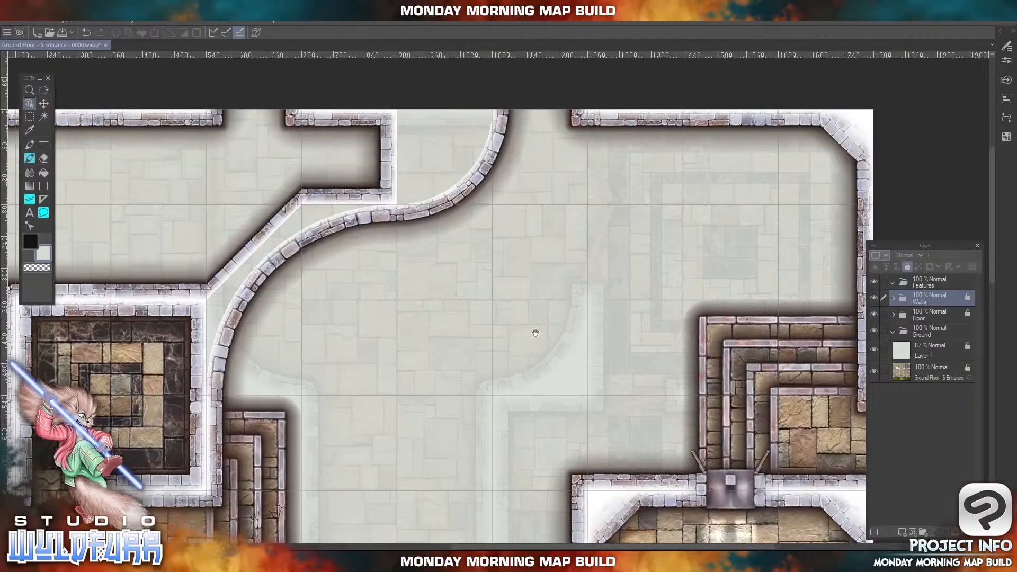
pyautogui.moveTo(536, 333); pyautogui.dragTo(786, 349)
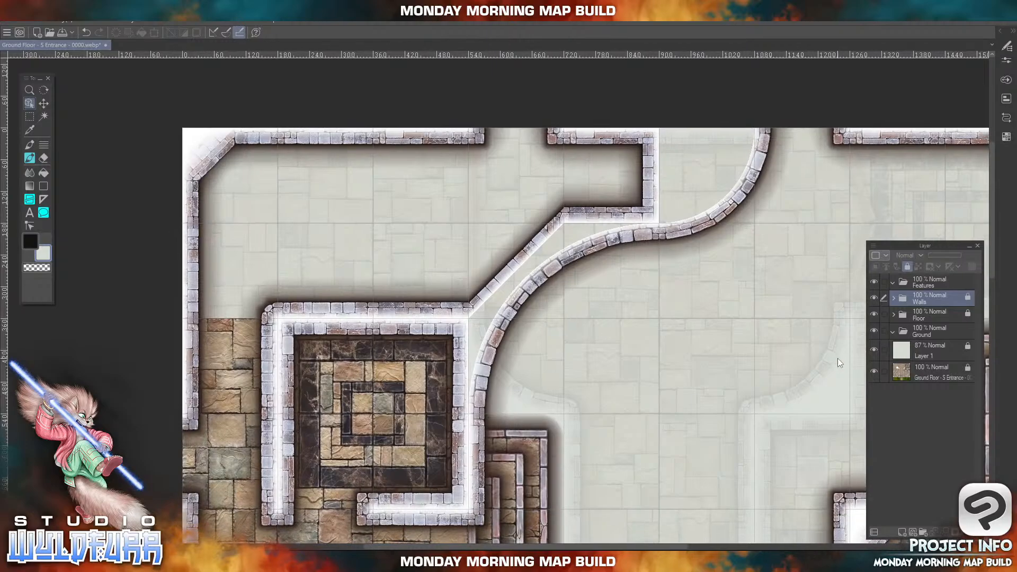
pyautogui.click(894, 314)
pyautogui.click(938, 338)
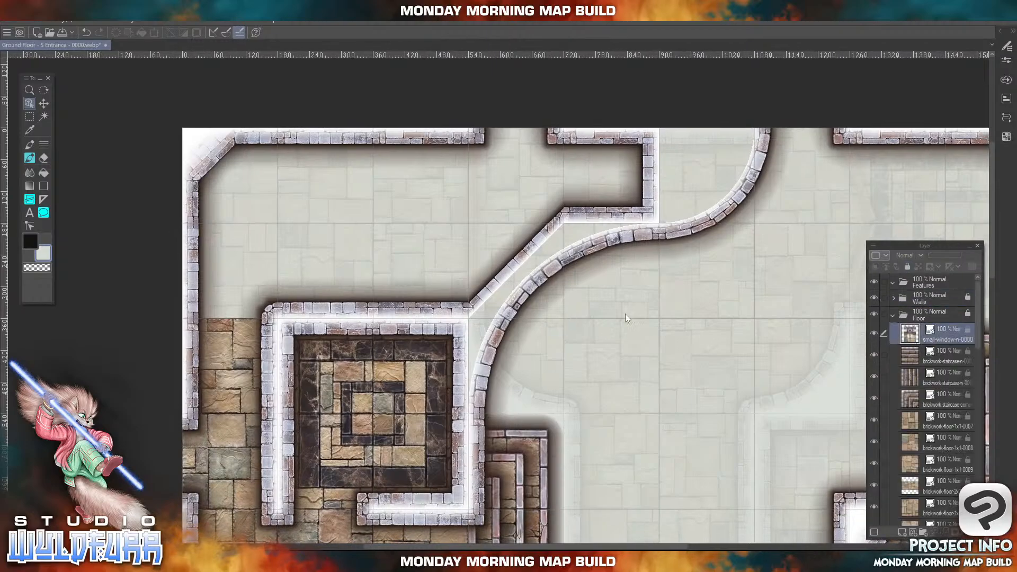
# - Import brickwork-floor-black-marble-center-0002.png from the Brickwork Floor folder as the topmost layer of the Floor folder
pyautogui.hotkey('alt', 'Tab')
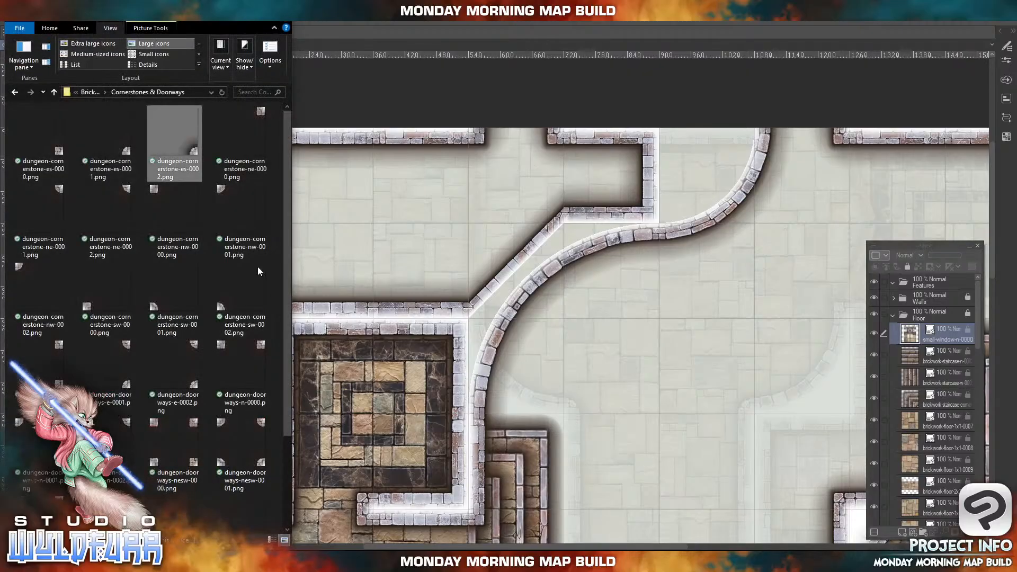
pyautogui.click(88, 92)
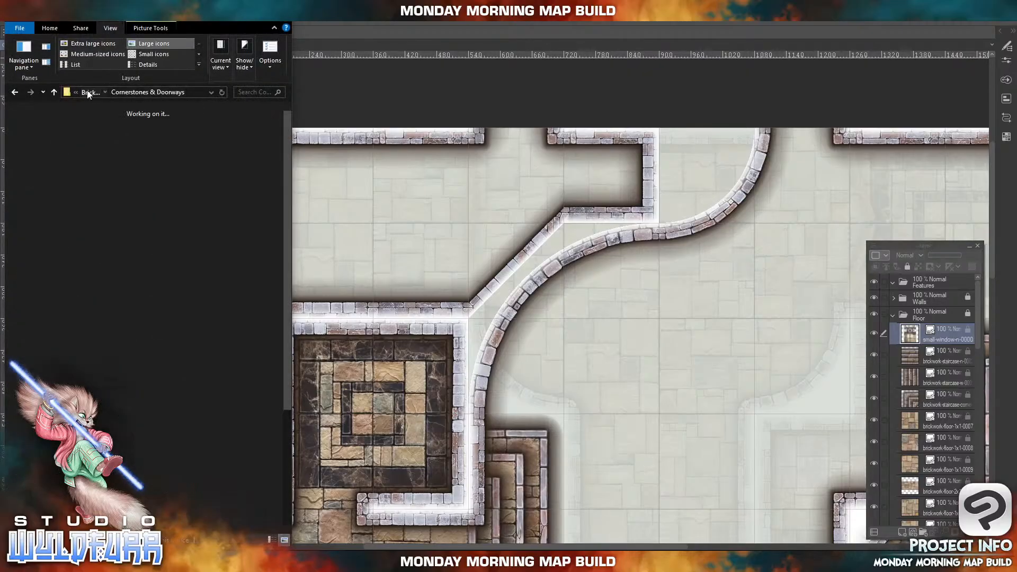
pyautogui.click(110, 94)
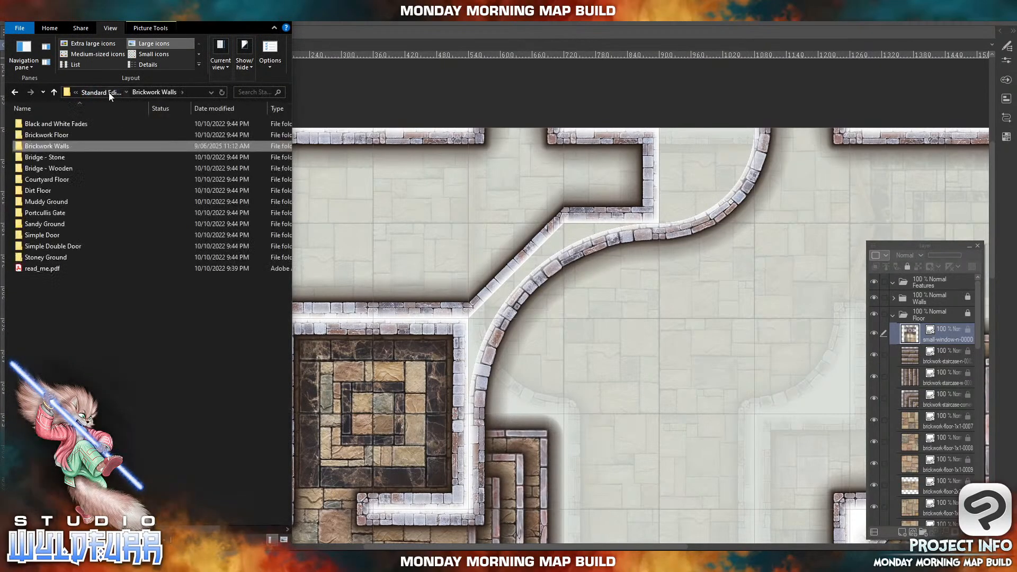
pyautogui.doubleClick(61, 136)
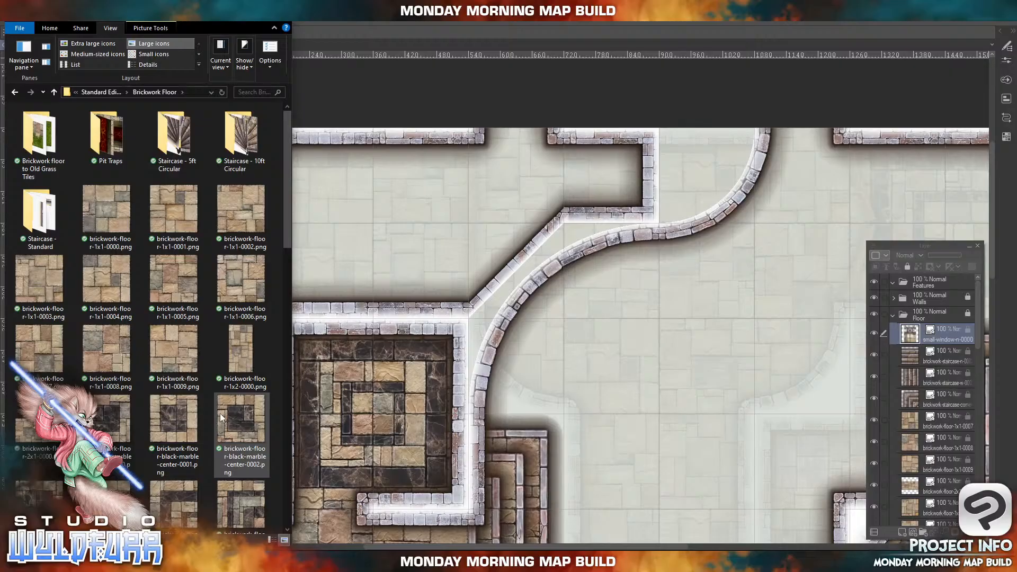
pyautogui.moveTo(228, 428); pyautogui.dragTo(503, 398)
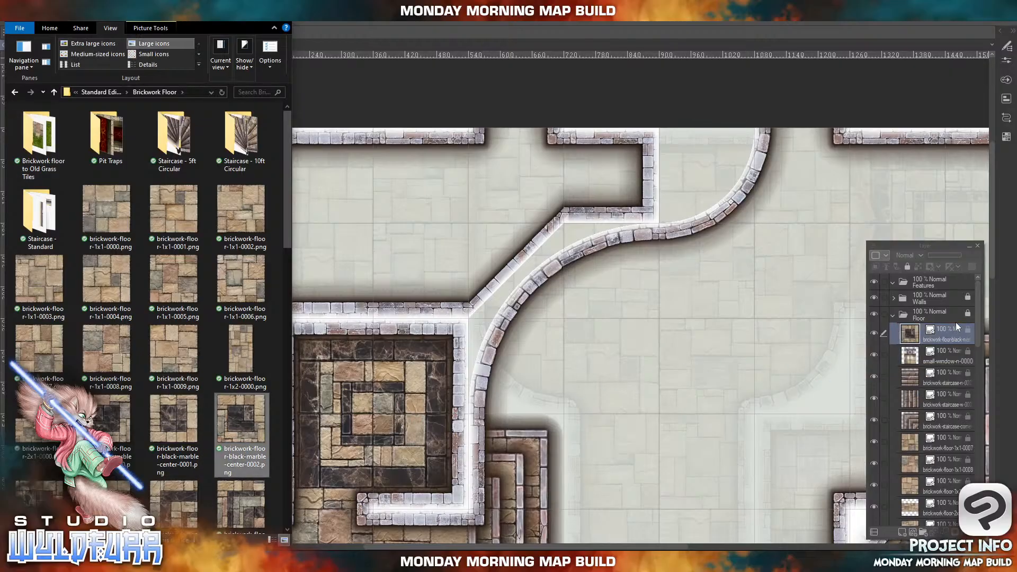
pyautogui.click(701, 350)
# - Unlock the Floor folder and fit the black marble tile into the small walled alcove on the map's north edge
pyautogui.moveTo(654, 473); pyautogui.dragTo(658, 377)
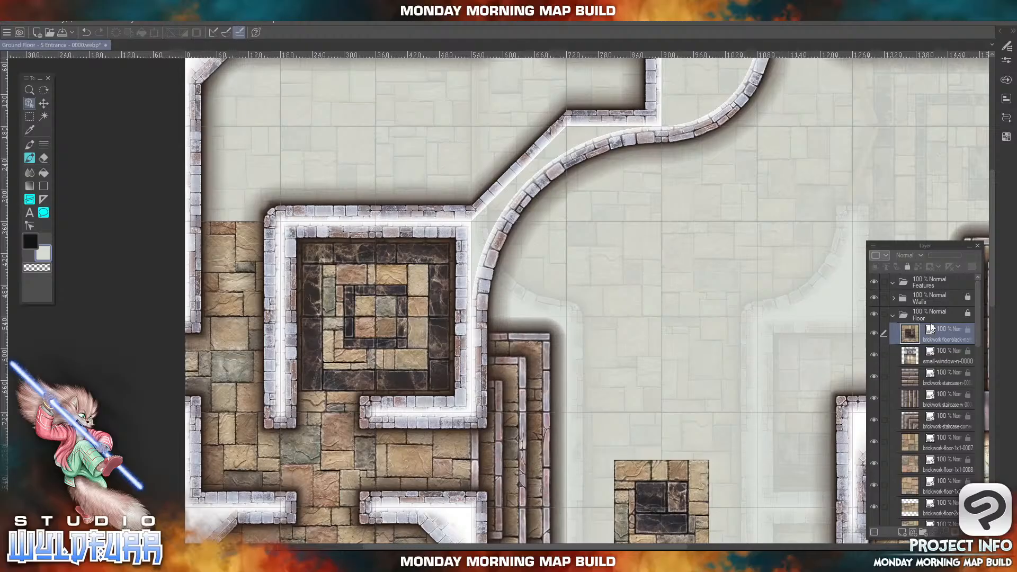
pyautogui.click(941, 316)
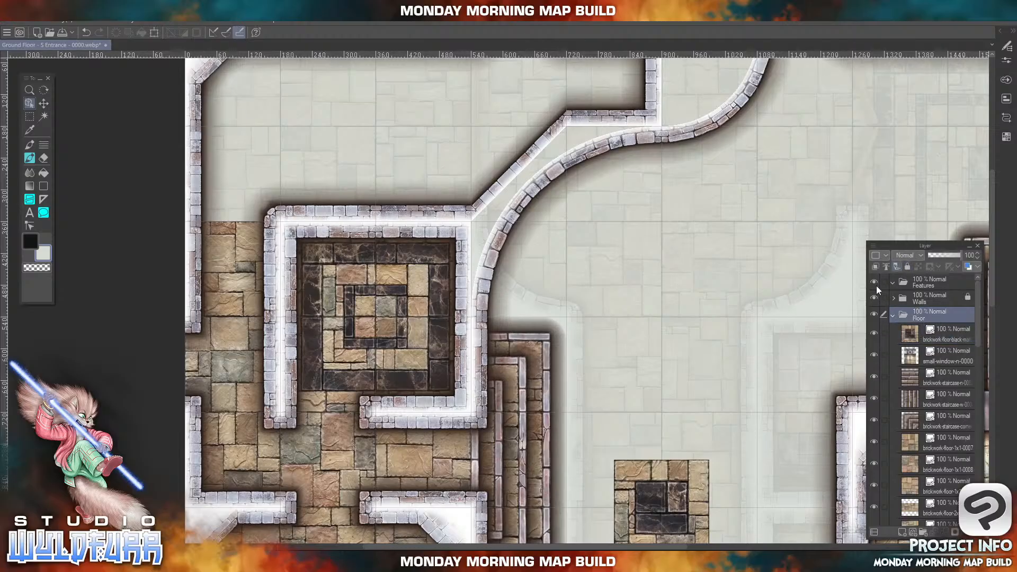
pyautogui.moveTo(681, 510); pyautogui.dragTo(533, 148)
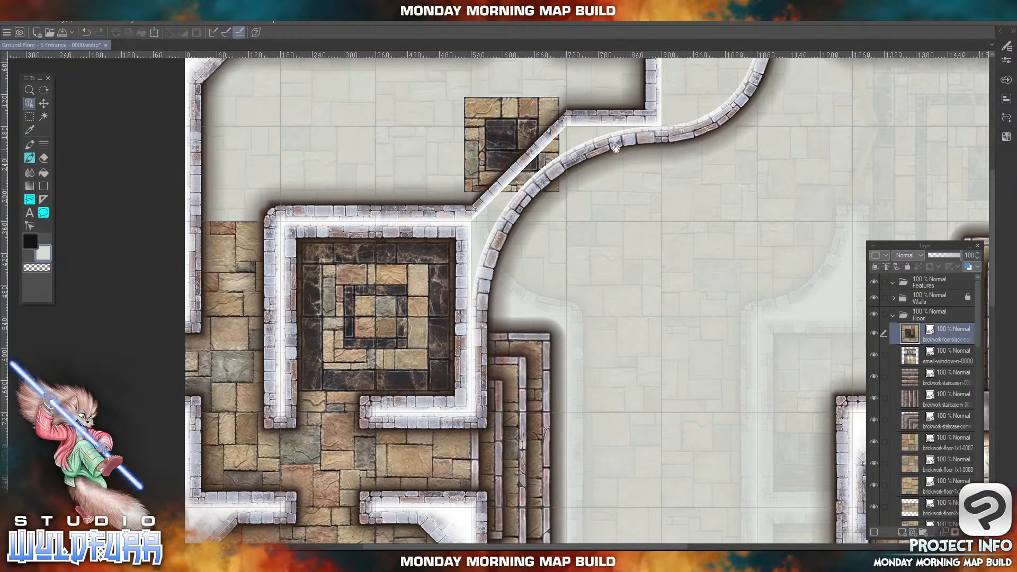
pyautogui.moveTo(654, 140); pyautogui.dragTo(628, 353)
pyautogui.moveTo(469, 364); pyautogui.dragTo(563, 312)
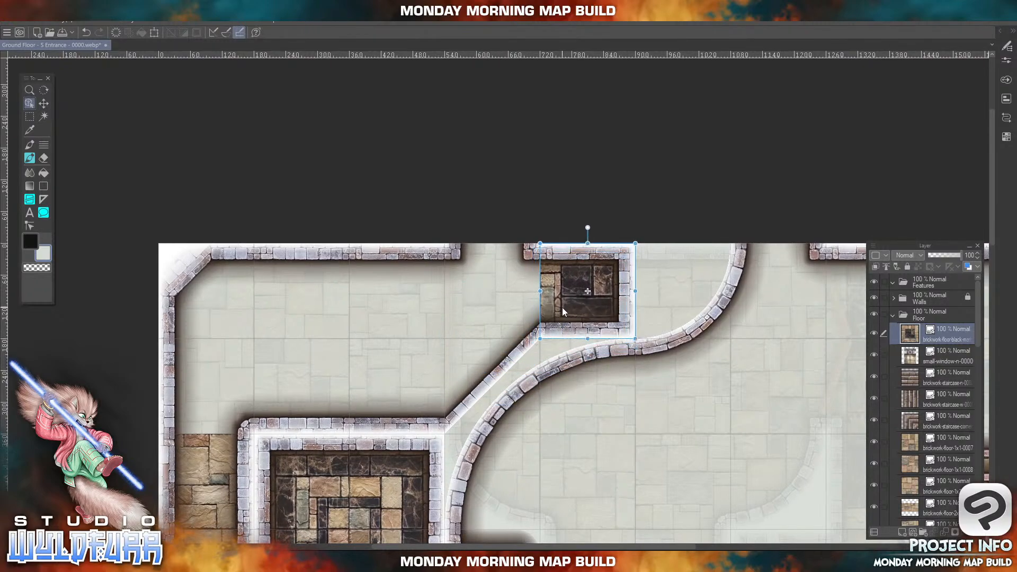
pyautogui.moveTo(335, 341); pyautogui.dragTo(459, 293)
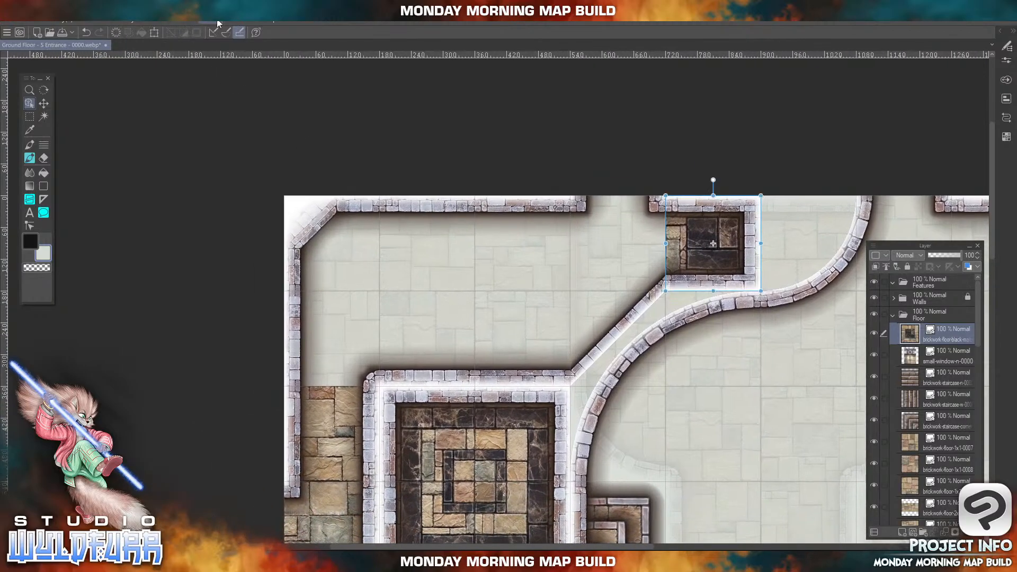
pyautogui.moveTo(474, 326); pyautogui.dragTo(304, 240)
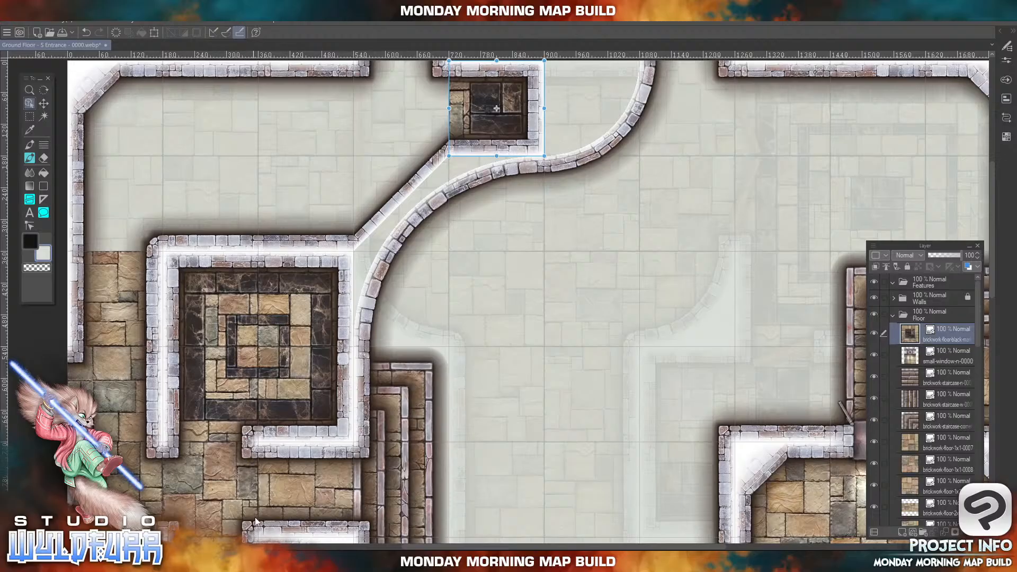
# - Import brickwork-floor-1x1-0000.png and fit it directly west of the black marble tile, at the north doorway
pyautogui.hotkey('alt', 'Tab')
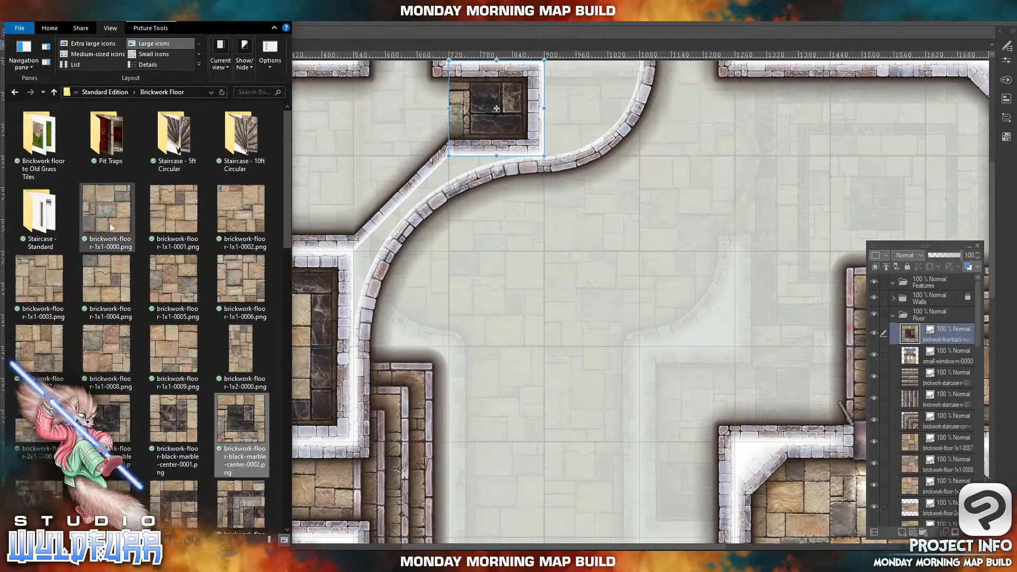
pyautogui.moveTo(108, 216); pyautogui.dragTo(953, 327)
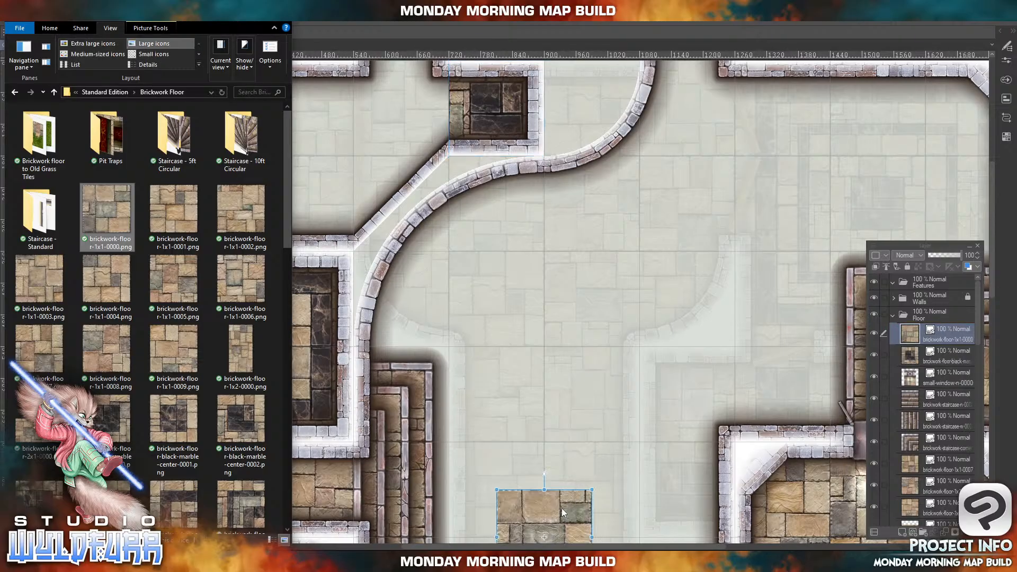
pyautogui.click(562, 519)
pyautogui.moveTo(562, 521); pyautogui.dragTo(417, 95)
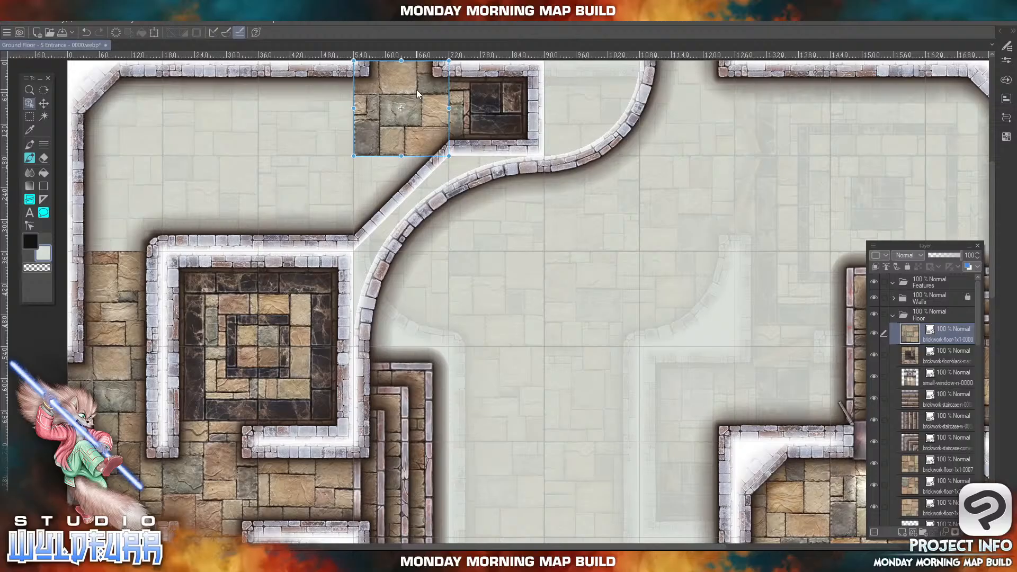
# - Import brickwork-floor-1x1-0001.png and fit it directly south of the doorway floor tile, beneath the diagonal wall
pyautogui.hotkey('alt', 'Tab')
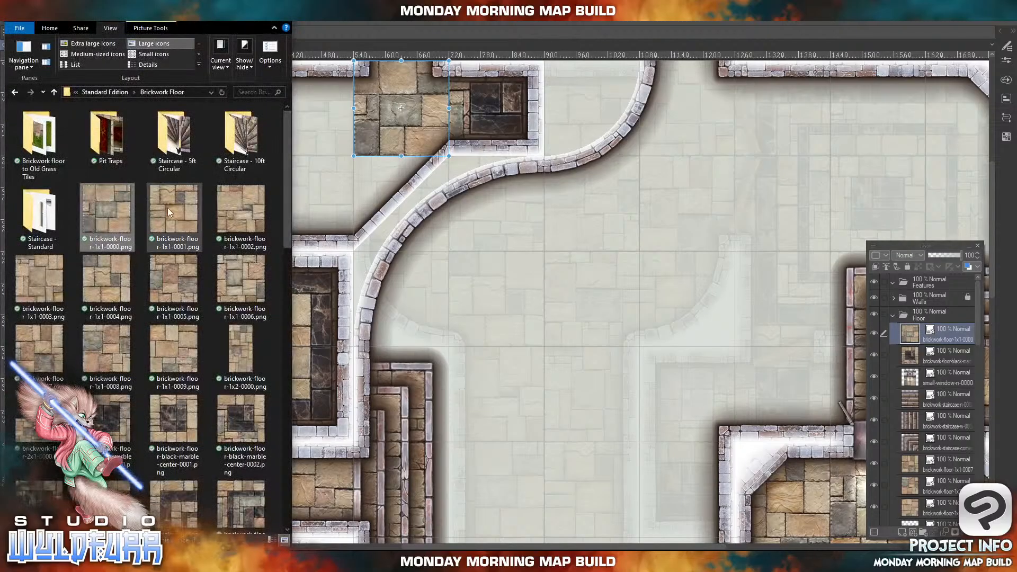
pyautogui.moveTo(164, 208); pyautogui.dragTo(857, 432)
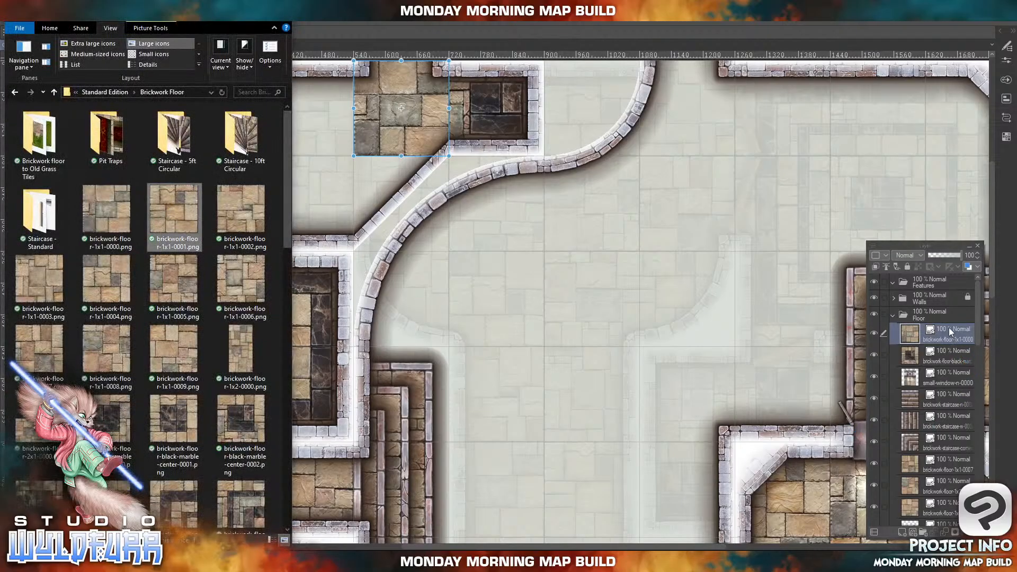
pyautogui.click(540, 518)
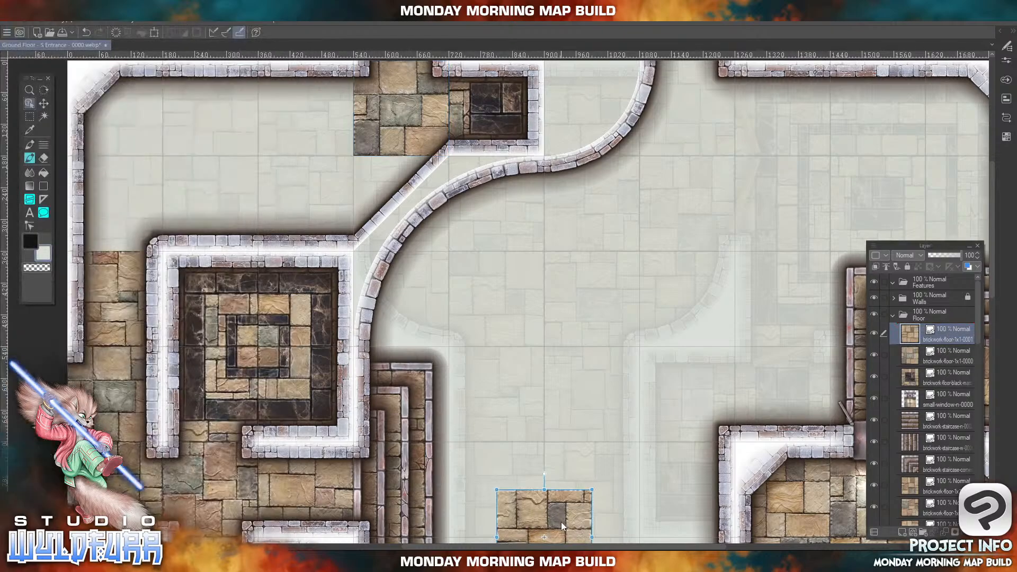
pyautogui.moveTo(560, 522); pyautogui.dragTo(421, 195)
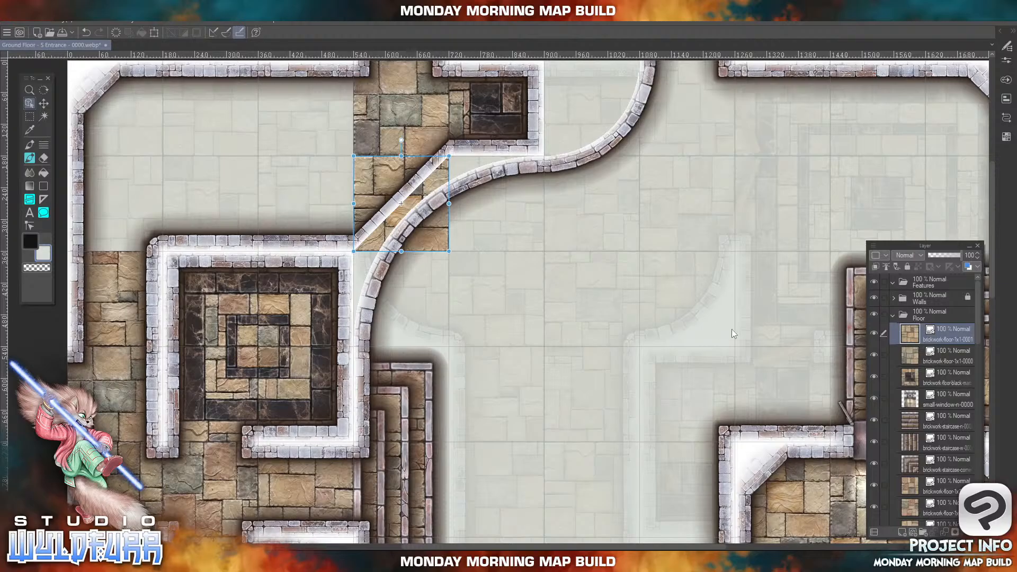
# - Add a layer mask to the brickwork-floor-1x1-0001 tile and erase its southeast corner with a size 30 watercolor brush in transparent colour
pyautogui.click(955, 532)
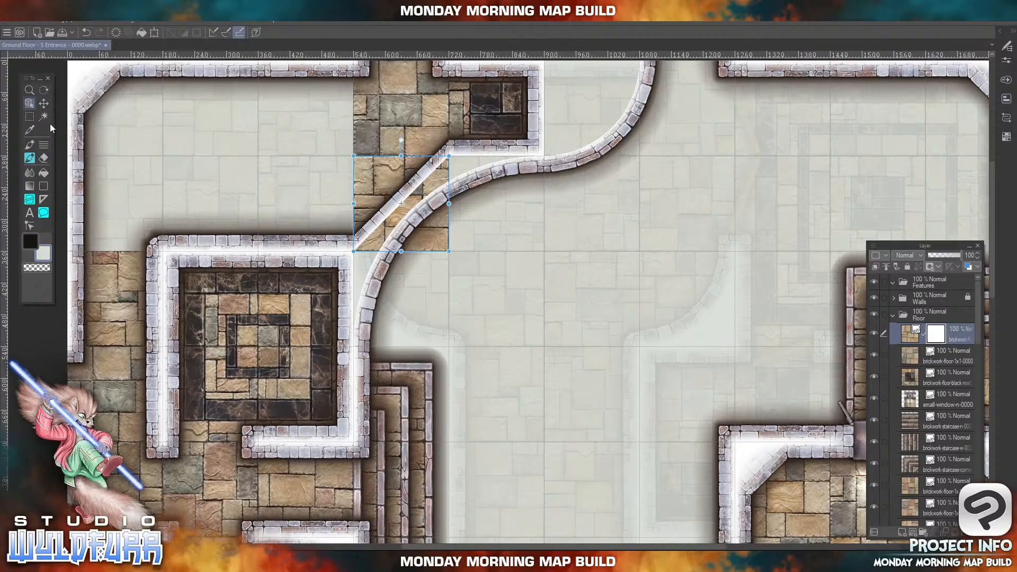
pyautogui.click(30, 146)
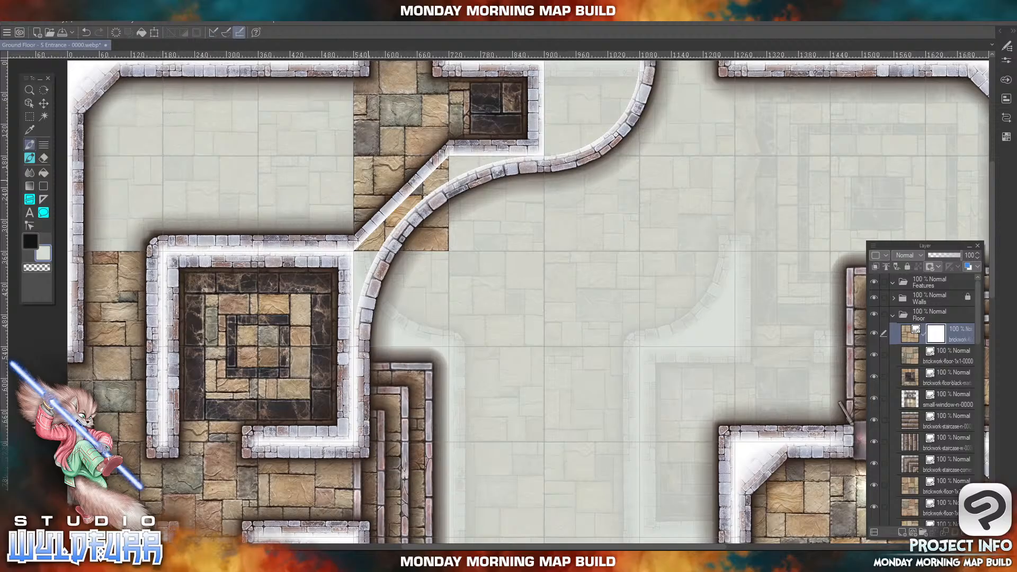
pyautogui.click(1006, 80)
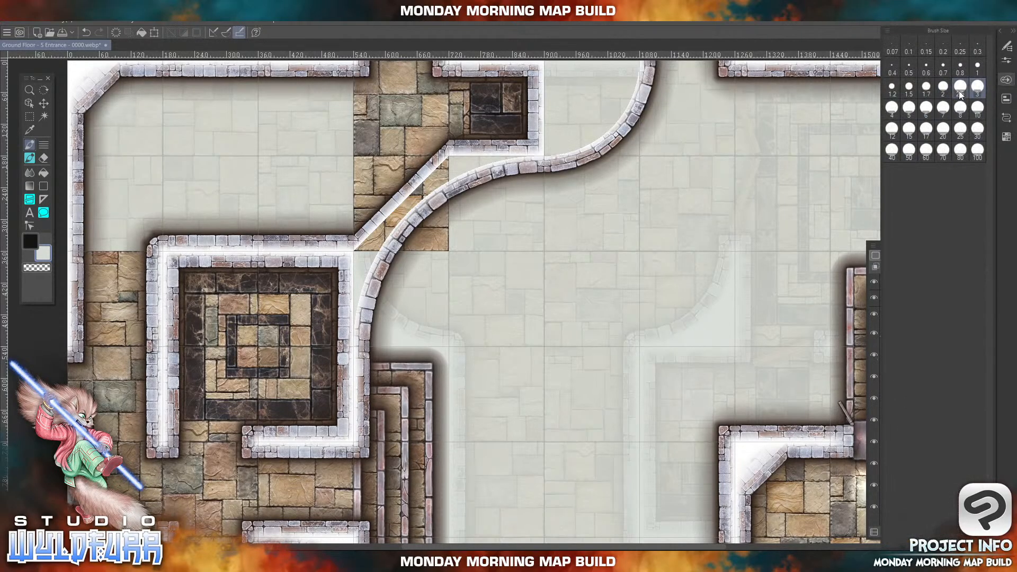
pyautogui.click(943, 130)
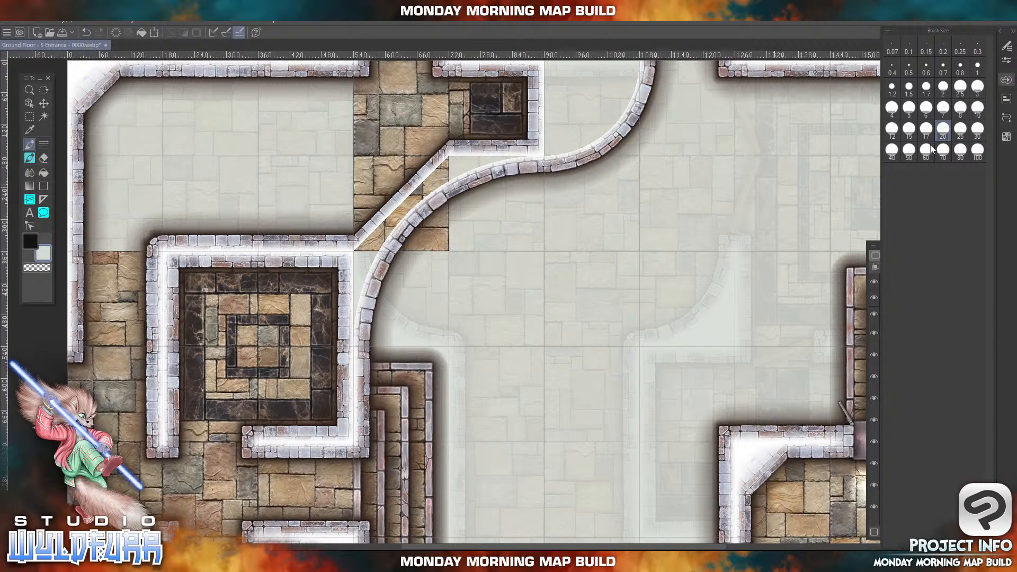
pyautogui.click(977, 130)
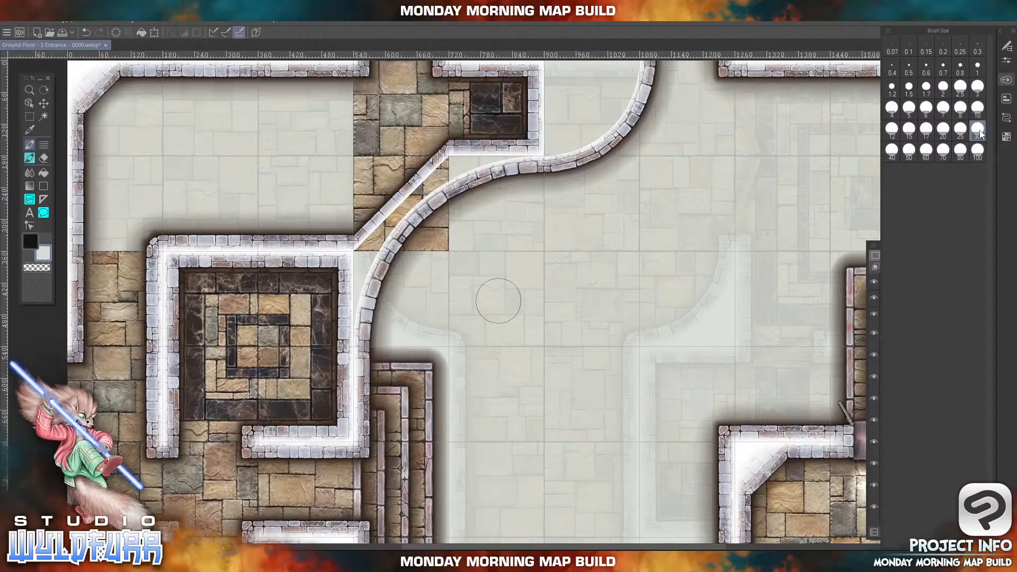
pyautogui.click(1006, 59)
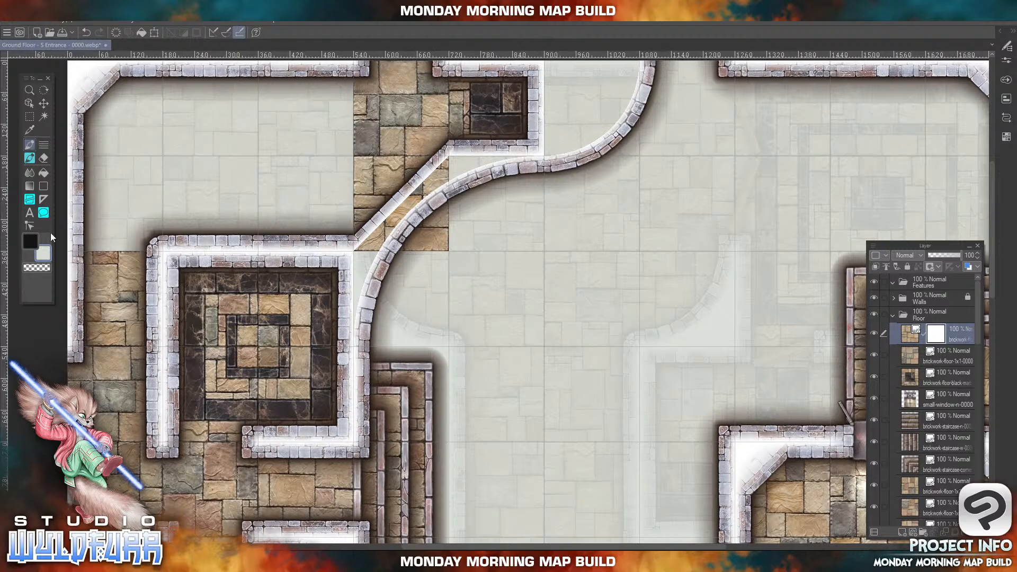
pyautogui.click(50, 267)
pyautogui.moveTo(444, 235); pyautogui.dragTo(430, 251)
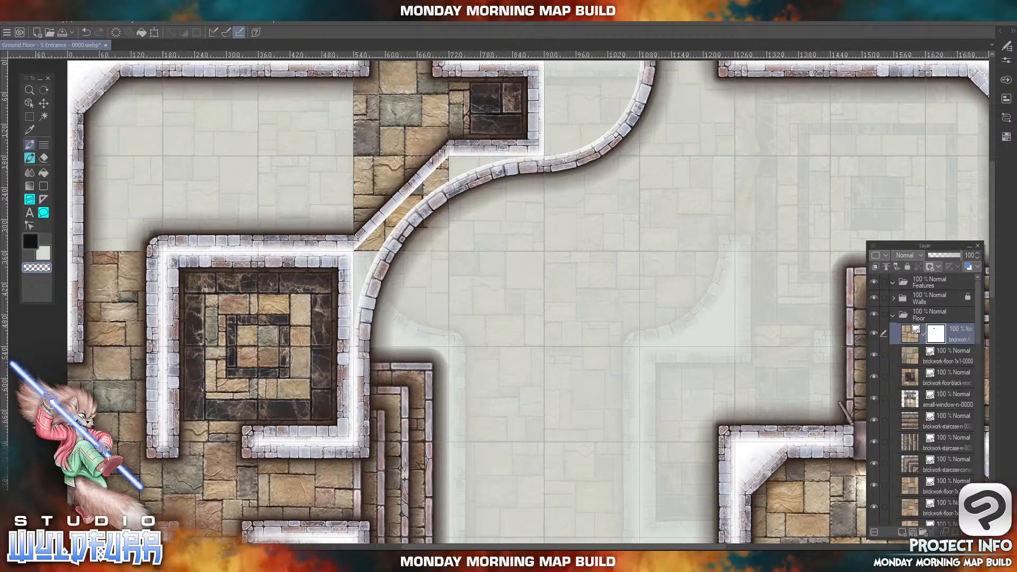
# - Switch the brush to the Pencil sub tool and set its size to 10
pyautogui.click(1006, 47)
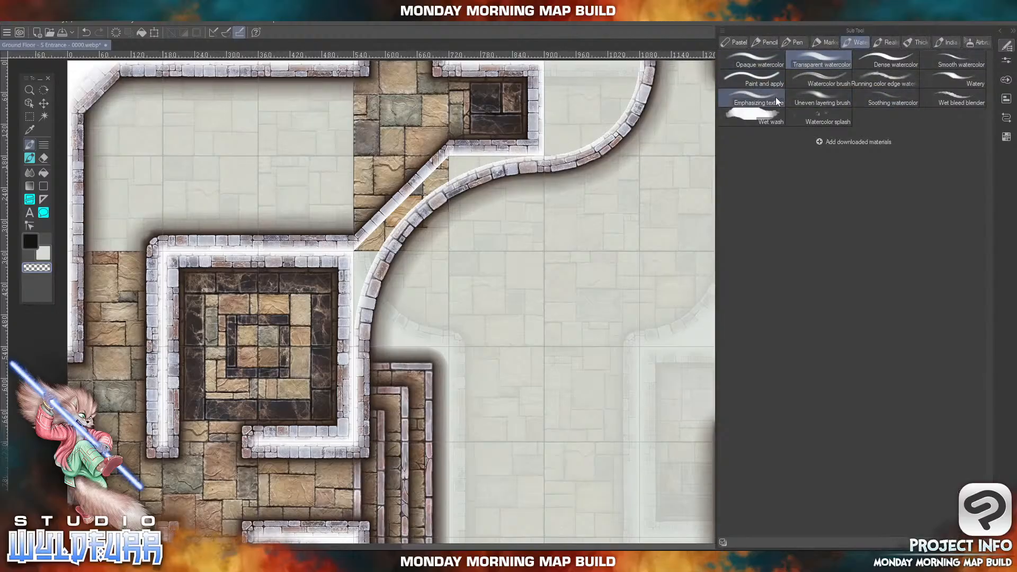
pyautogui.click(762, 41)
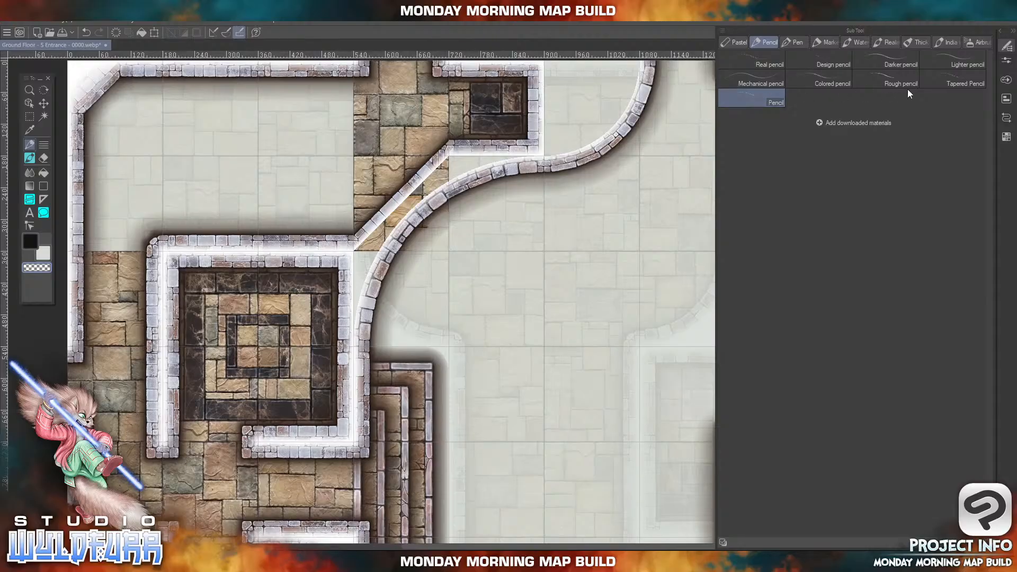
pyautogui.click(1006, 46)
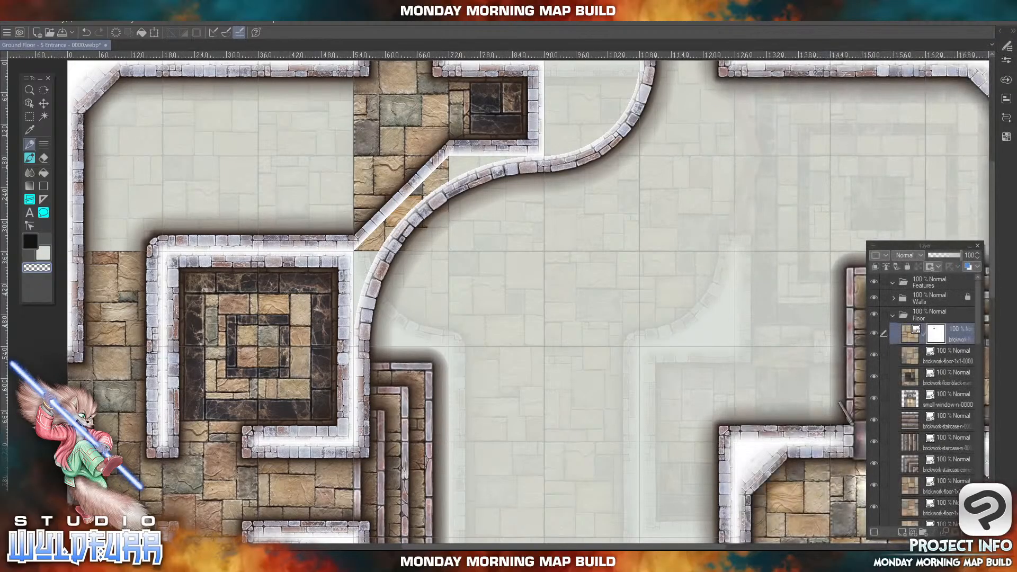
pyautogui.click(1008, 83)
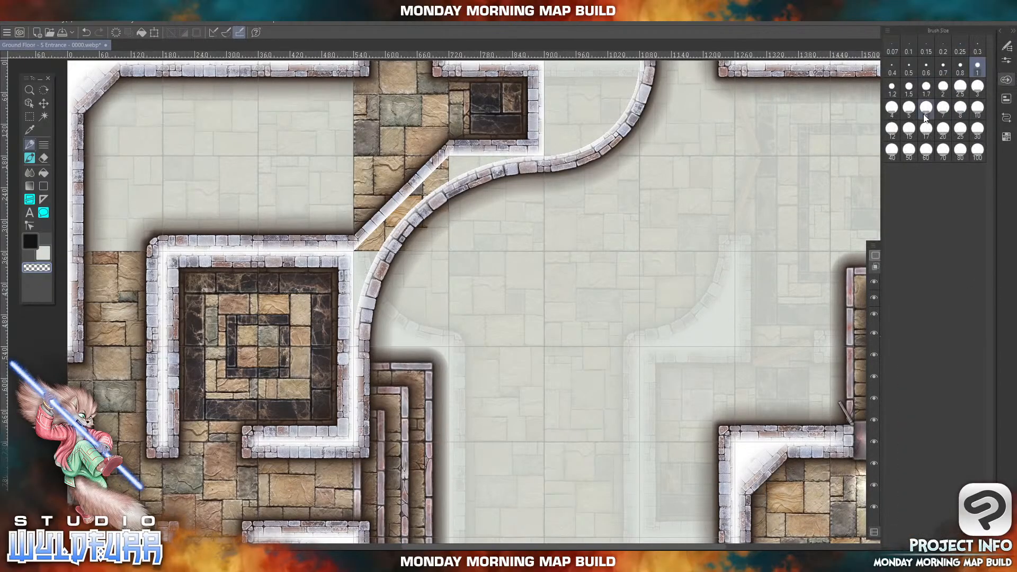
pyautogui.click(976, 110)
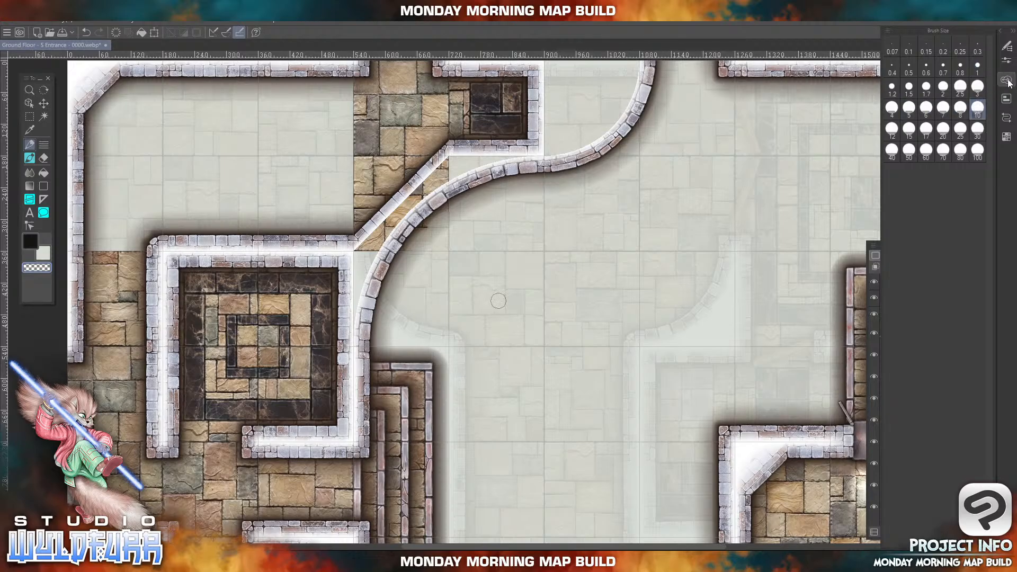
pyautogui.click(1007, 80)
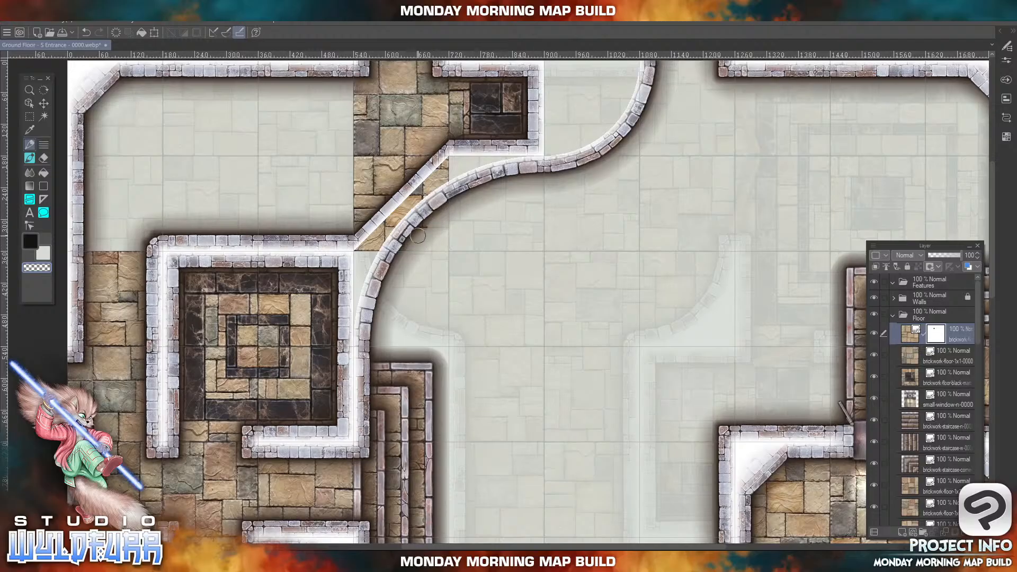
# - Mask out the tile's area southeast of the diagonal wall, painting with transparent colour between the diagonal and curved walls
pyautogui.click(36, 269)
pyautogui.click(31, 243)
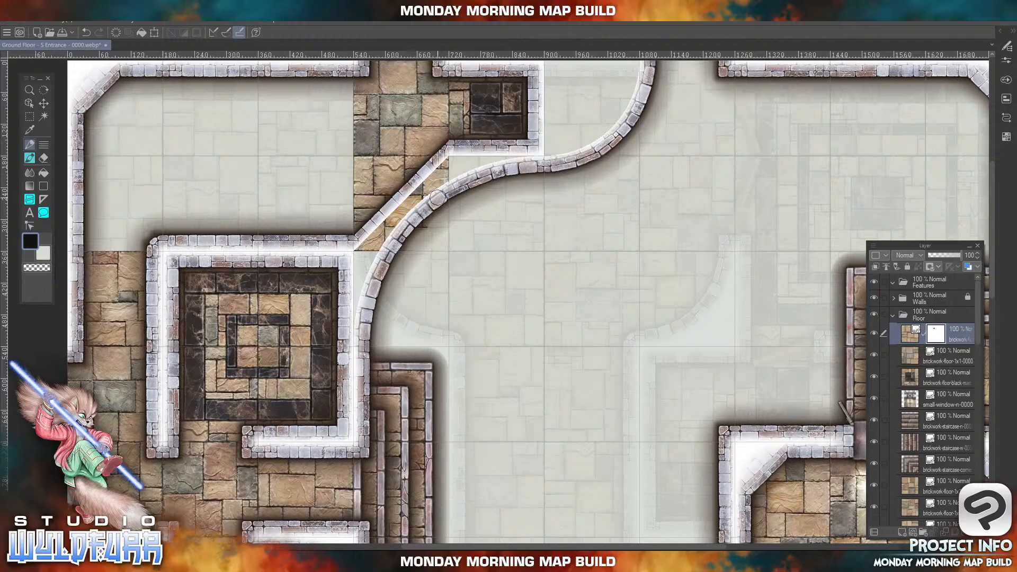
pyautogui.moveTo(447, 222); pyautogui.dragTo(447, 243)
pyautogui.click(39, 267)
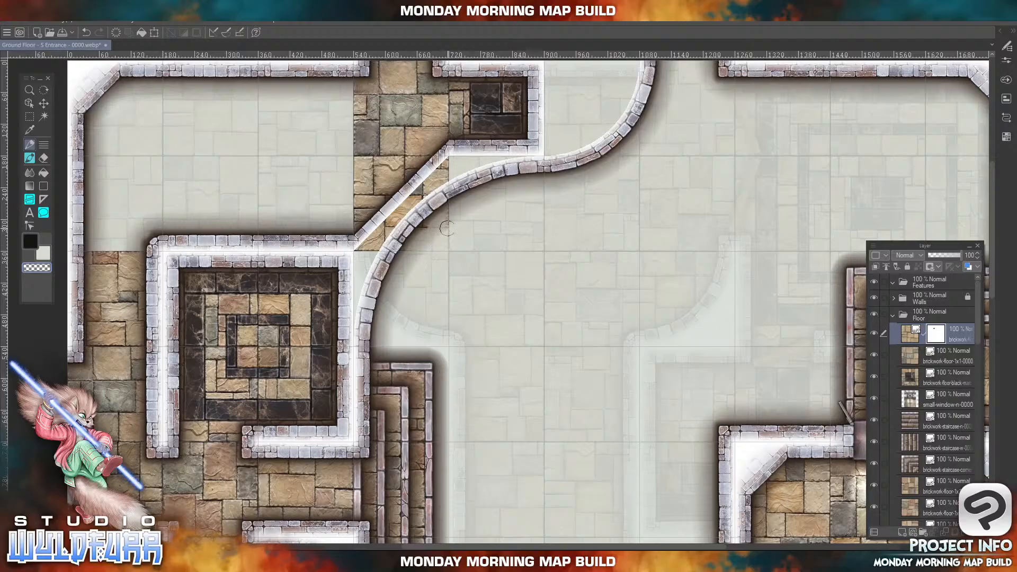
pyautogui.moveTo(441, 189)
pyautogui.mouseDown()
pyautogui.moveTo(447, 167)
pyautogui.moveTo(410, 185)
pyautogui.moveTo(423, 208)
pyautogui.moveTo(433, 180)
pyautogui.moveTo(359, 248)
pyautogui.moveTo(379, 243)
pyautogui.mouseUp()
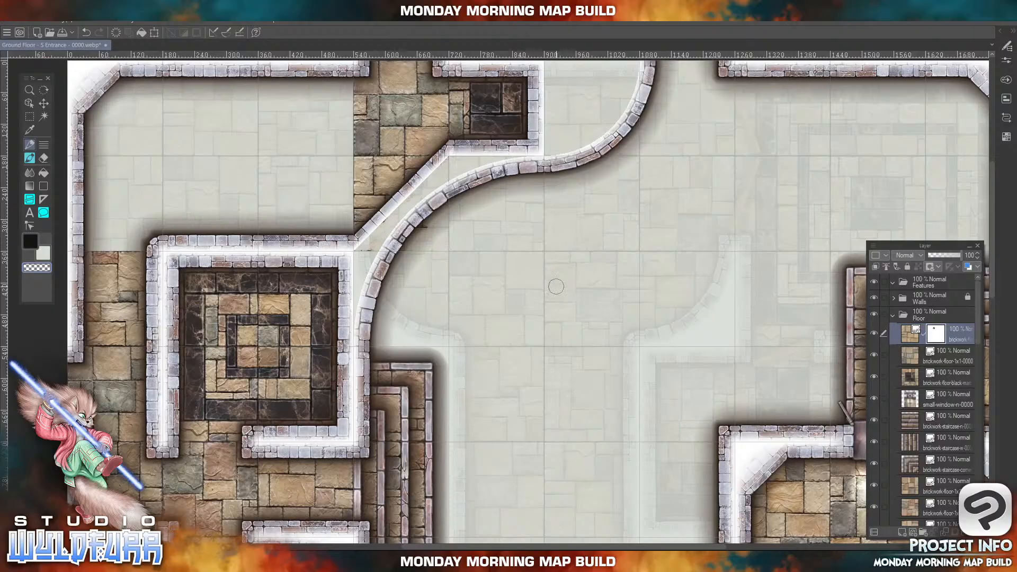
# - Hide the ground floor reference image in the Ground folder
pyautogui.moveTo(977, 334); pyautogui.dragTo(962, 516)
pyautogui.click(873, 515)
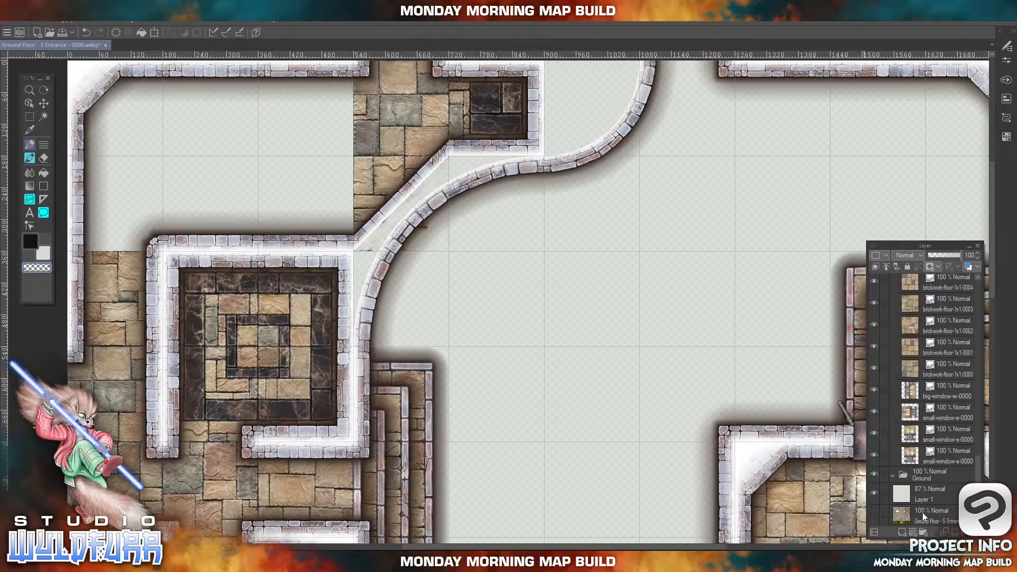
# - Set Layer 1 in the Ground folder to 100% opacity and lock it
pyautogui.click(942, 496)
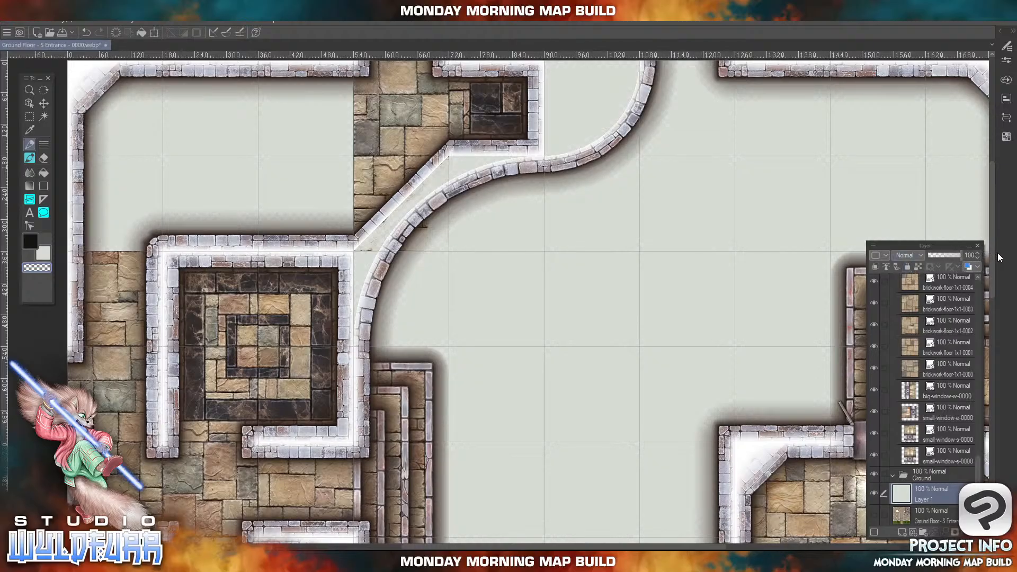
pyautogui.click(907, 268)
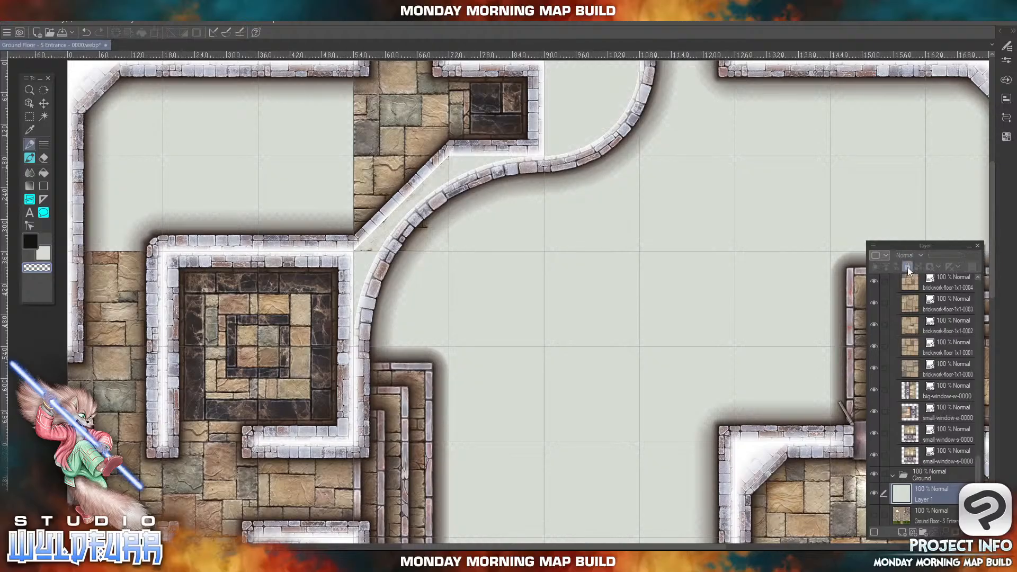
# - Select the layer mask of the topmost tile in the Floor folder and set the main colour to off-white F3F0E6
pyautogui.moveTo(979, 454); pyautogui.dragTo(986, 277)
pyautogui.click(930, 337)
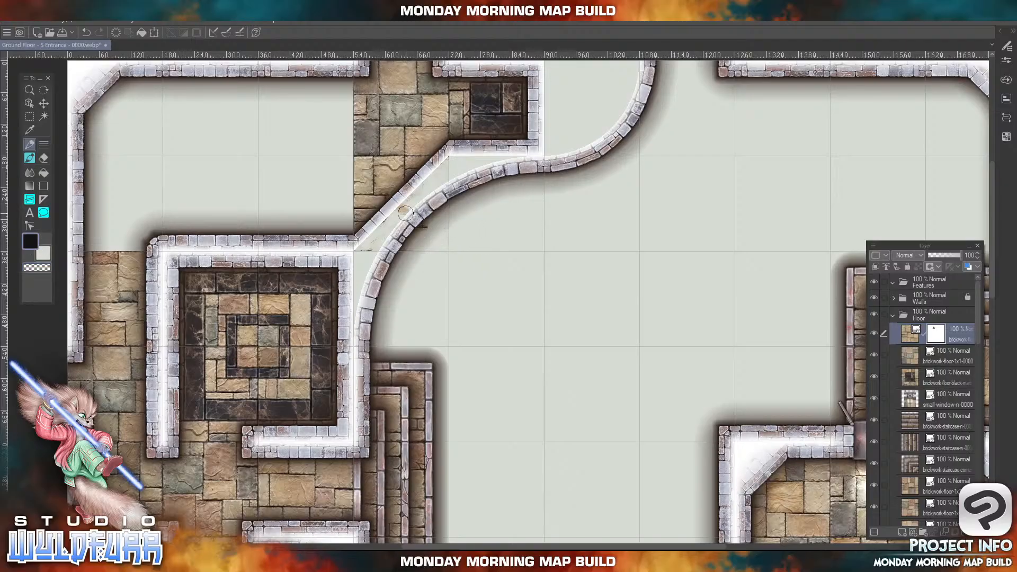
pyautogui.click(25, 241)
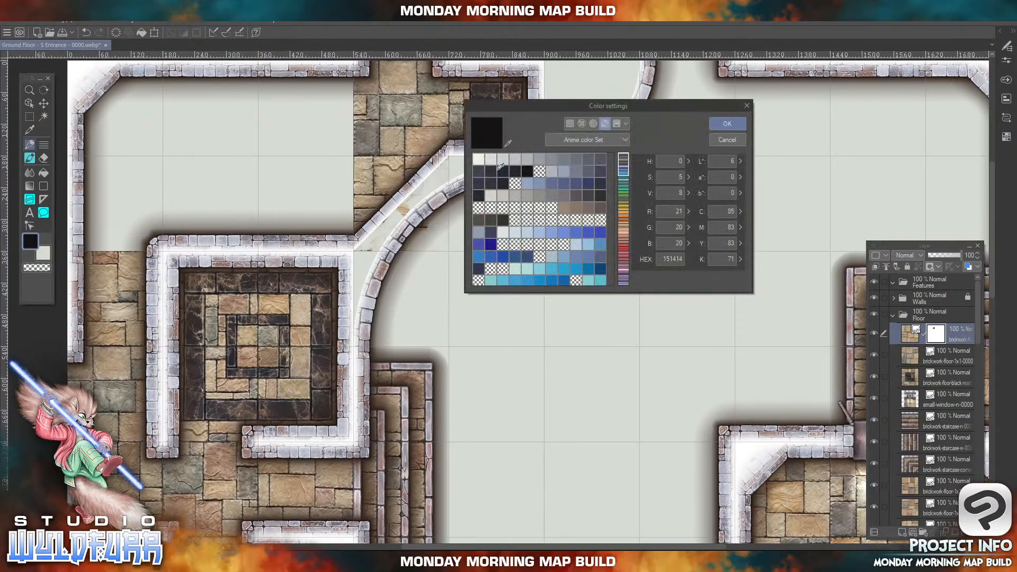
pyautogui.click(480, 157)
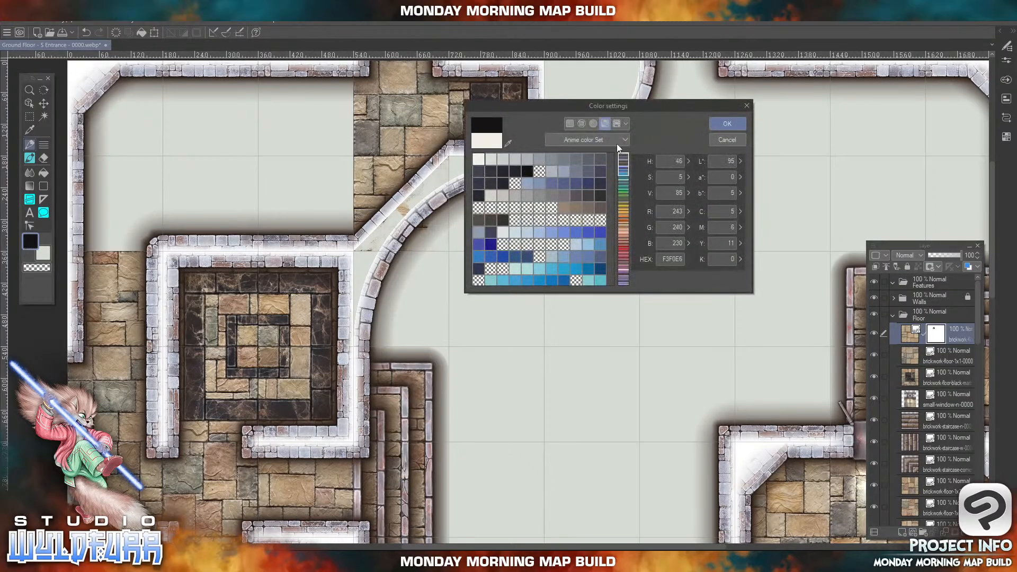
pyautogui.click(726, 124)
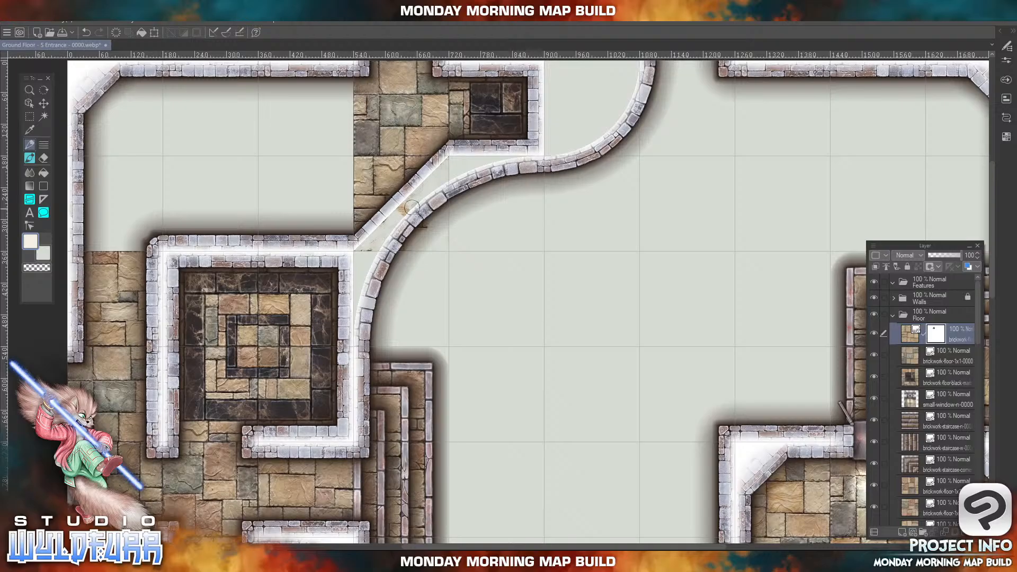
# - Mask out the leftover floor specks between the diagonal and curved walls and just outside the curve with transparent colour
pyautogui.click(37, 269)
pyautogui.moveTo(422, 197)
pyautogui.mouseDown()
pyautogui.moveTo(395, 211)
pyautogui.moveTo(376, 231)
pyautogui.mouseUp()
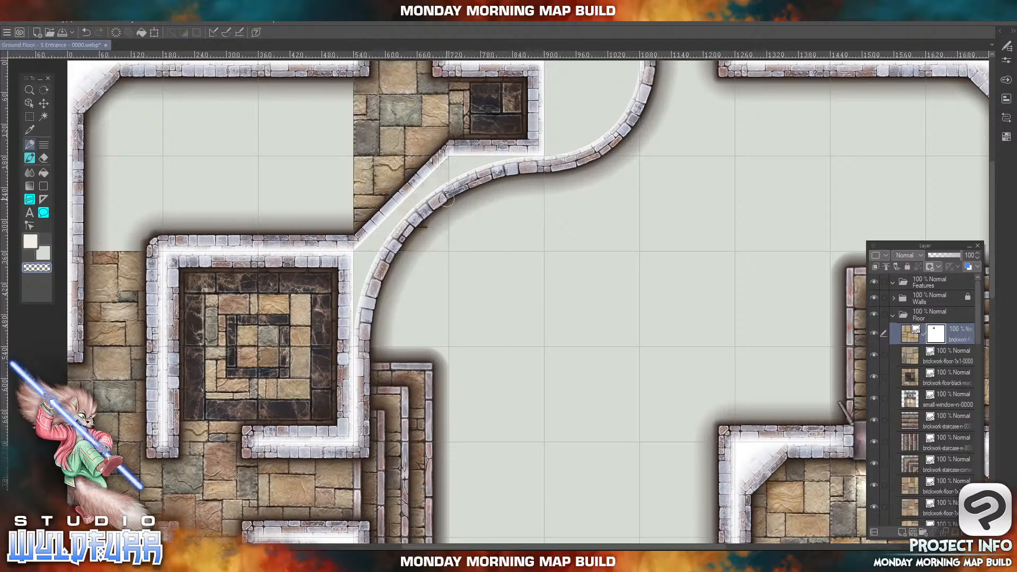
pyautogui.moveTo(446, 201); pyautogui.dragTo(435, 220)
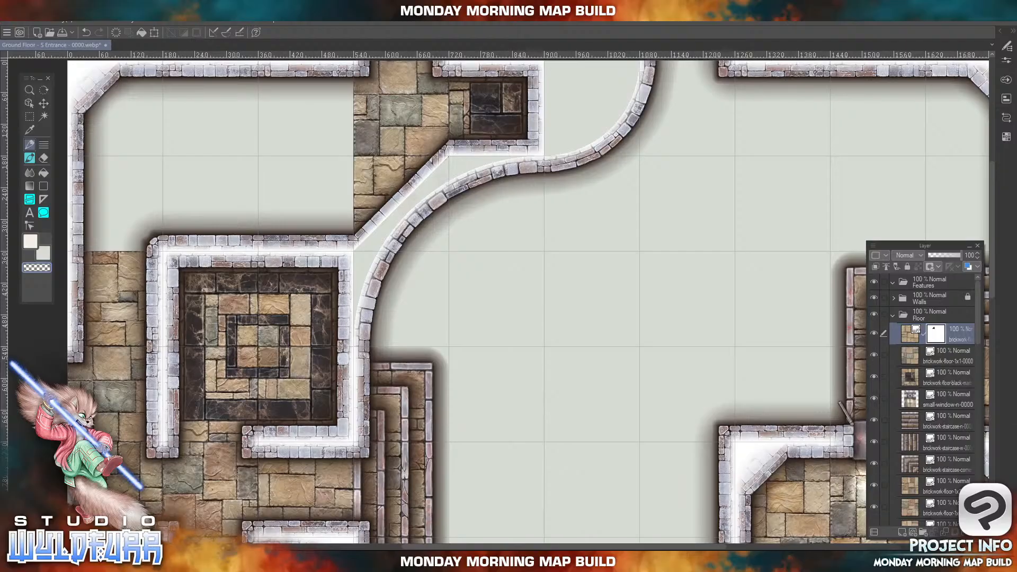
# - Add the brickwork-floor-pink-marble-feature-straight-ew-a-0001 tile to the Floor folder and place it along the northwest room's north wall, second square from the west
pyautogui.click(29, 103)
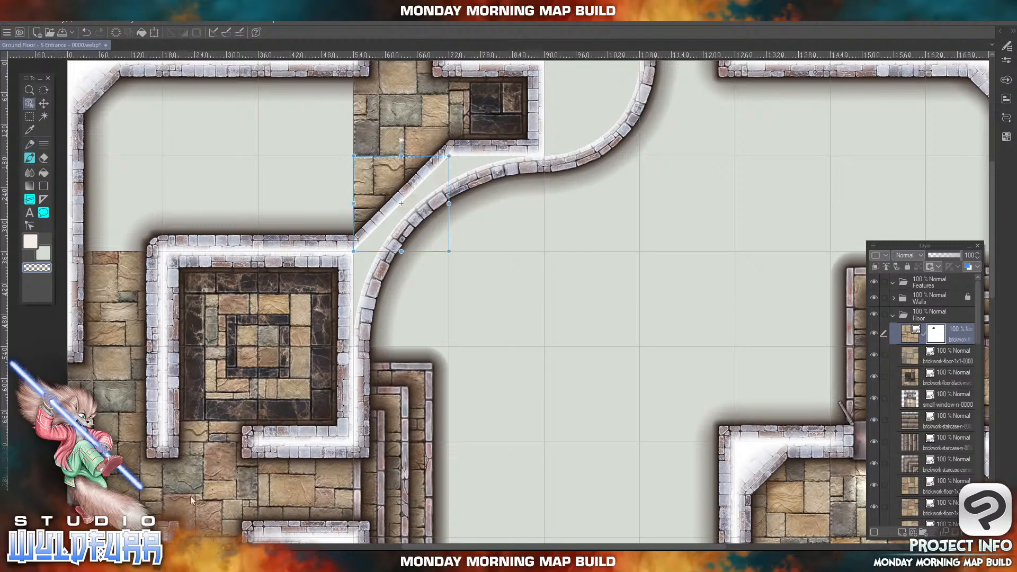
pyautogui.hotkey('alt', 'Tab')
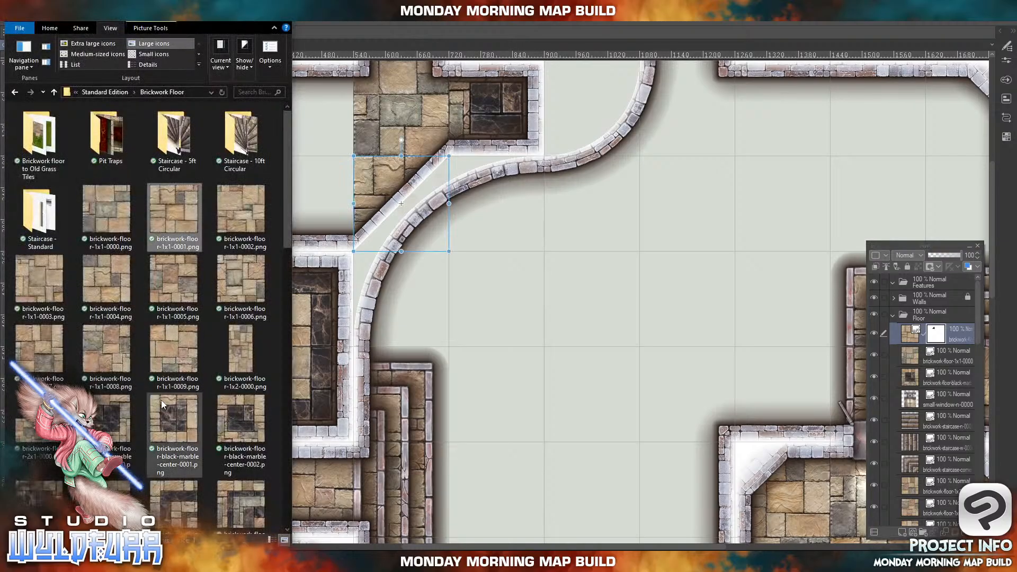
pyautogui.moveTo(288, 237); pyautogui.dragTo(264, 532)
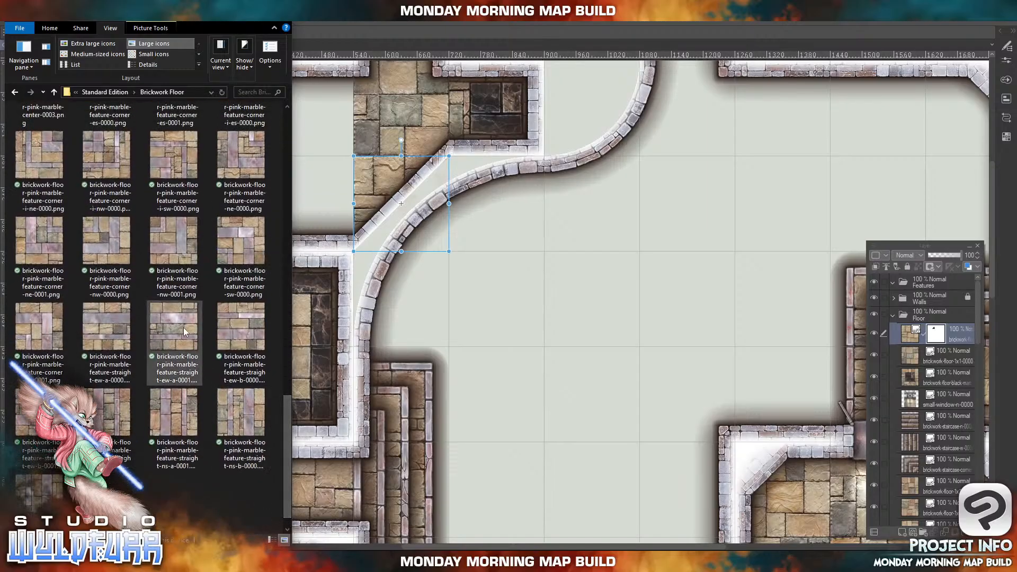
pyautogui.moveTo(182, 324); pyautogui.dragTo(944, 327)
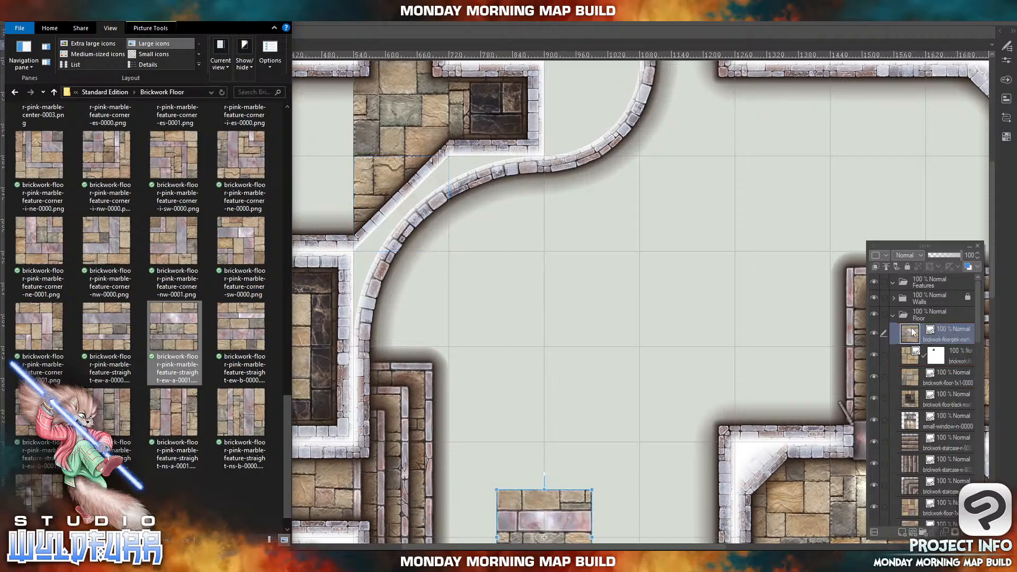
pyautogui.click(564, 513)
pyautogui.moveTo(564, 513); pyautogui.dragTo(228, 81)
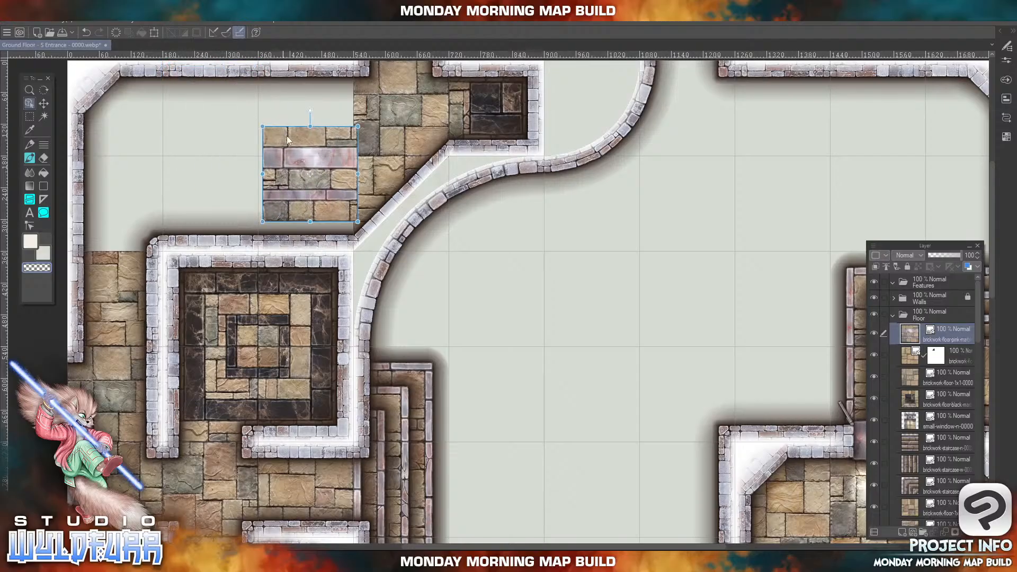
pyautogui.moveTo(305, 211); pyautogui.dragTo(200, 147)
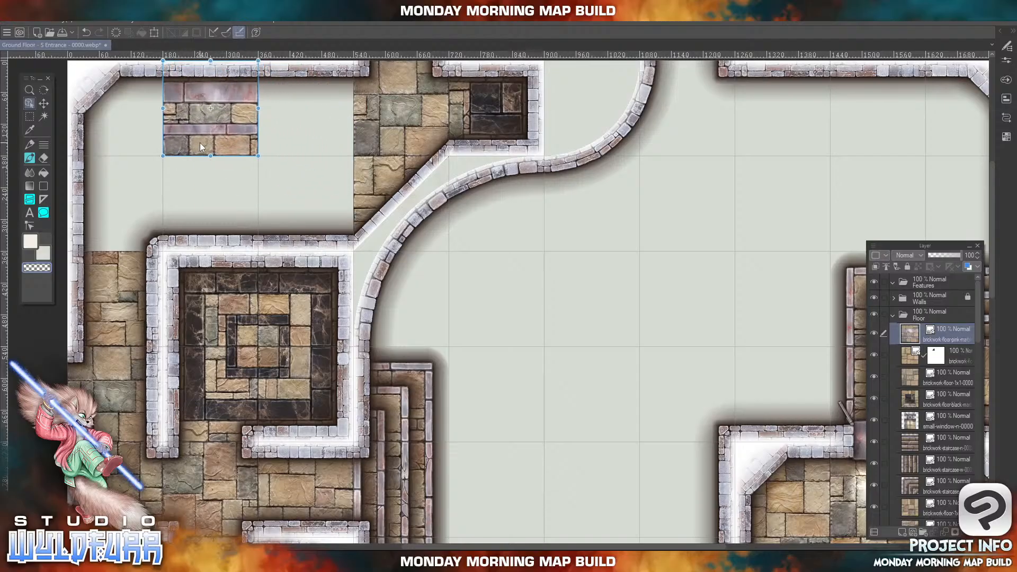
# - Switch to File Explorer's Brickwork Floor folder to fetch another floor tile
pyautogui.hotkey('alt', 'Tab')
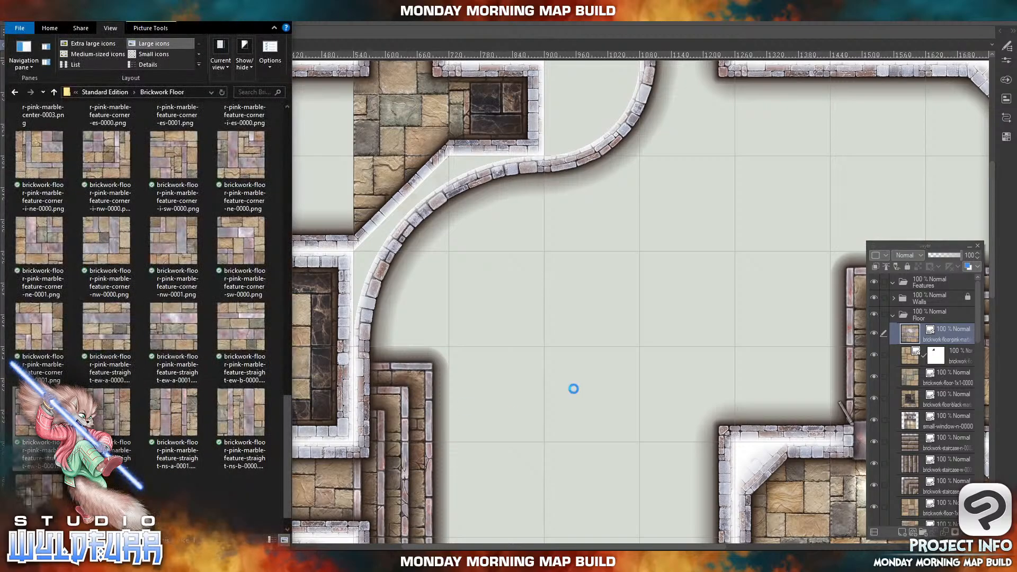
# - Add a pink-marble straight floor tile to the Floor folder and place it directly below the existing straight tile in the upper-left room
pyautogui.moveTo(955, 322); pyautogui.dragTo(951, 322)
pyautogui.click(561, 516)
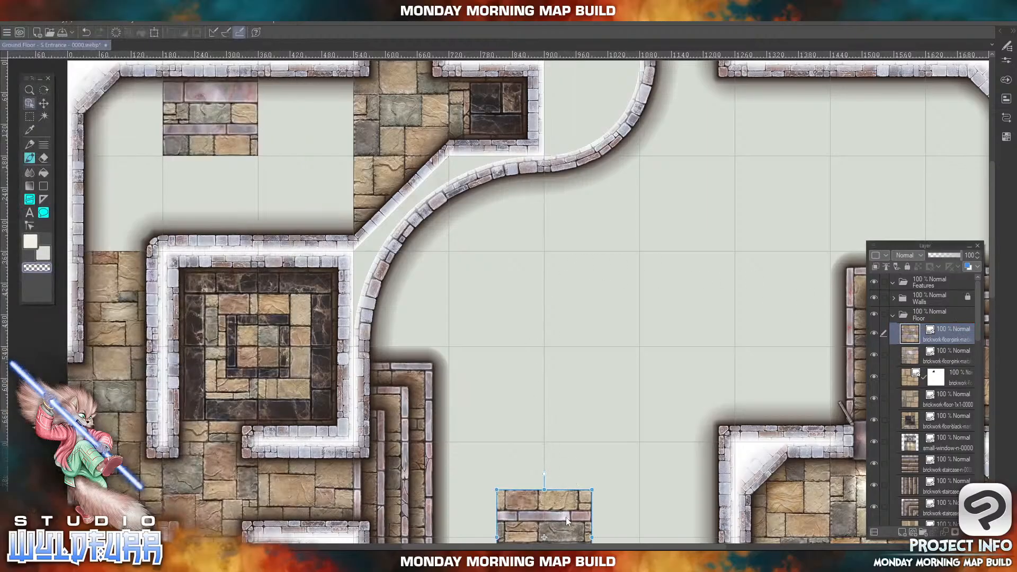
pyautogui.moveTo(561, 516); pyautogui.dragTo(237, 189)
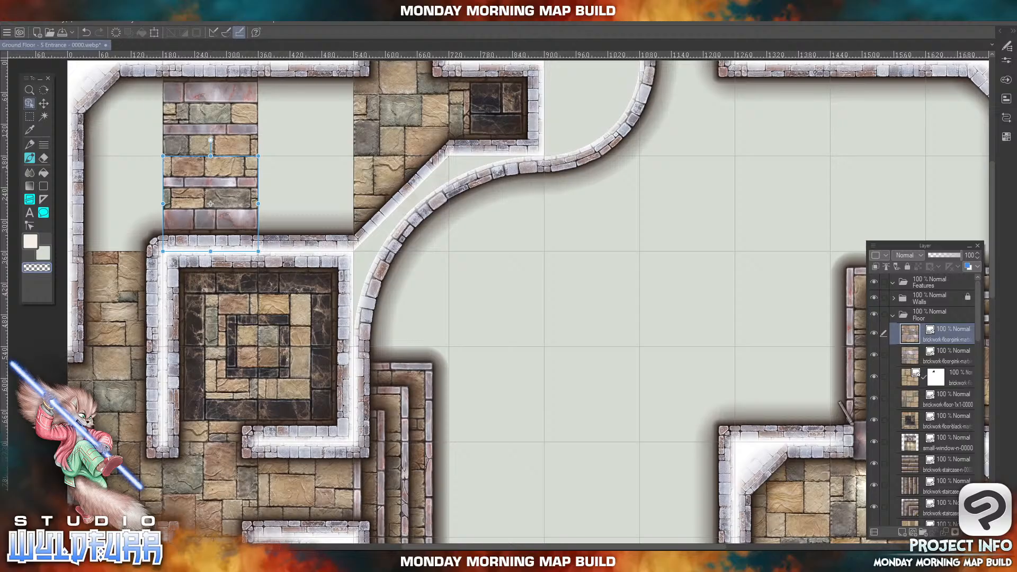
# - Import brickwork-floor-pink-marble-feature-corner-nw-0000.png into the Floor folder and place it as the lower-right corner of the upper-left room's marble pattern
pyautogui.hotkey('alt', 'Tab')
pyautogui.moveTo(91, 228); pyautogui.dragTo(958, 323)
pyautogui.moveTo(548, 510); pyautogui.dragTo(325, 188)
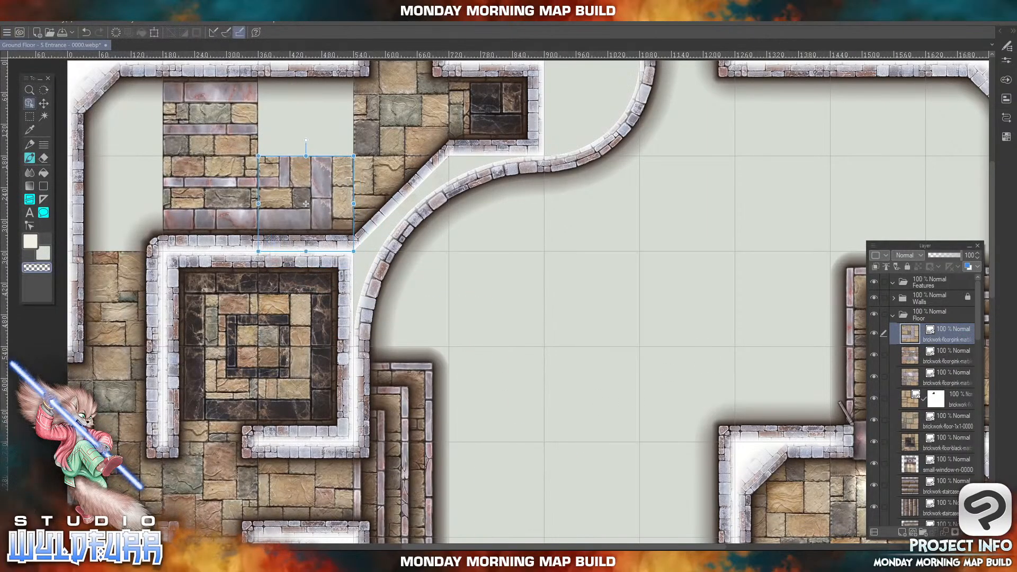
# - Import brickwork-floor-pink-marble-feature-corner-sw-0000.png and place it directly above the lower-right corner tile as the pattern's upper-right corner
pyautogui.hotkey('alt', 'Tab')
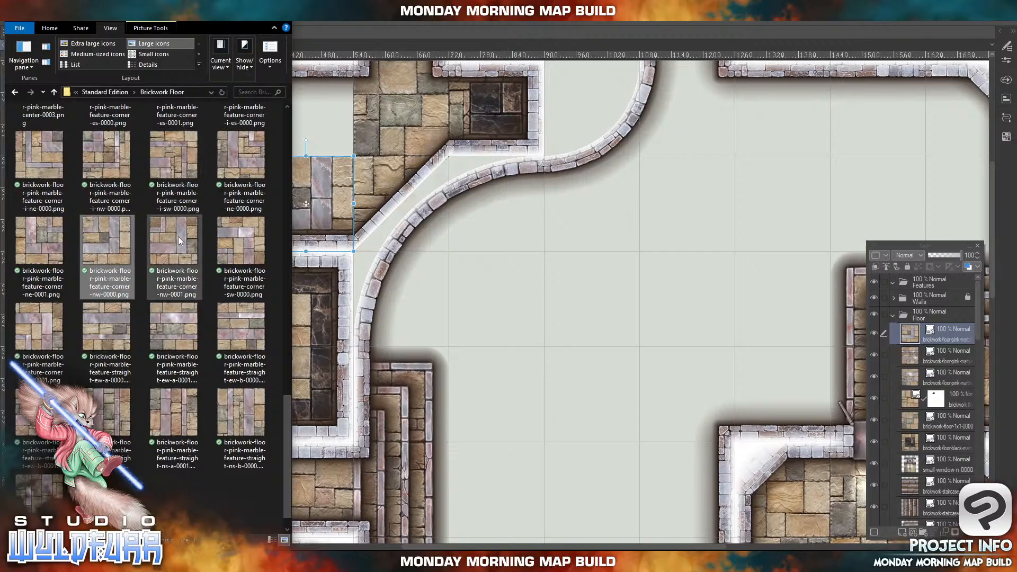
pyautogui.moveTo(236, 238); pyautogui.dragTo(956, 323)
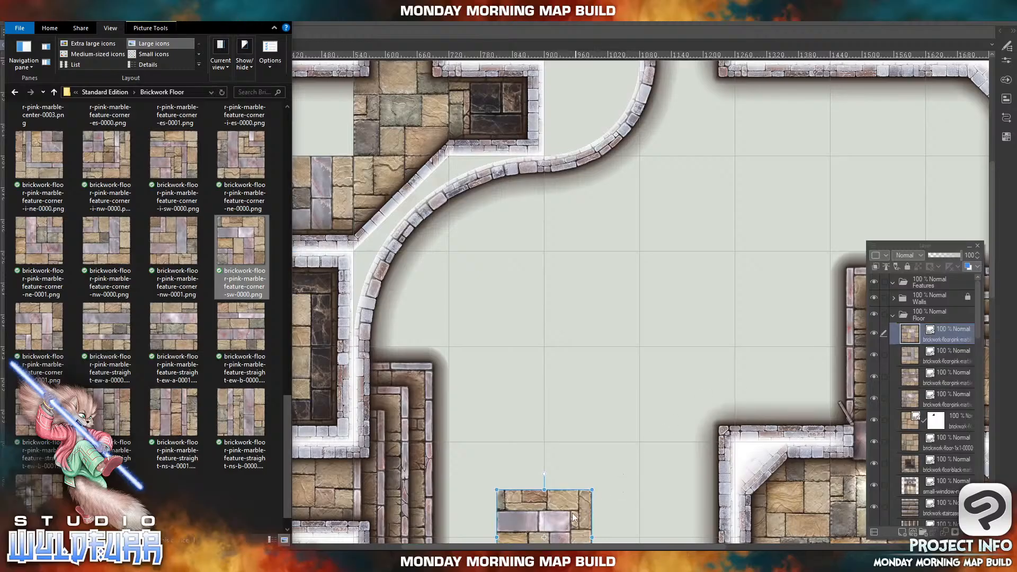
pyautogui.click(575, 516)
pyautogui.moveTo(574, 517); pyautogui.dragTo(322, 96)
# - Import brickwork-floor-pink-marble-feature-corner-ne-0001.png and place it as the lower-left corner of the marble pattern, against the room's outer wall
pyautogui.hotkey('alt', 'Tab')
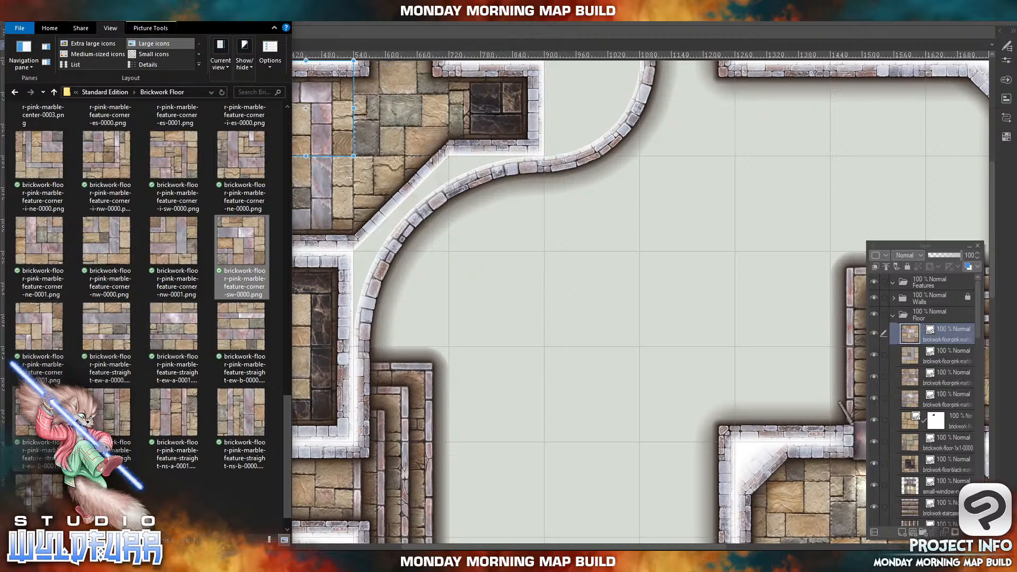
pyautogui.click(35, 236)
pyautogui.moveTo(35, 236); pyautogui.dragTo(952, 322)
pyautogui.click(582, 515)
pyautogui.moveTo(569, 520); pyautogui.dragTo(136, 190)
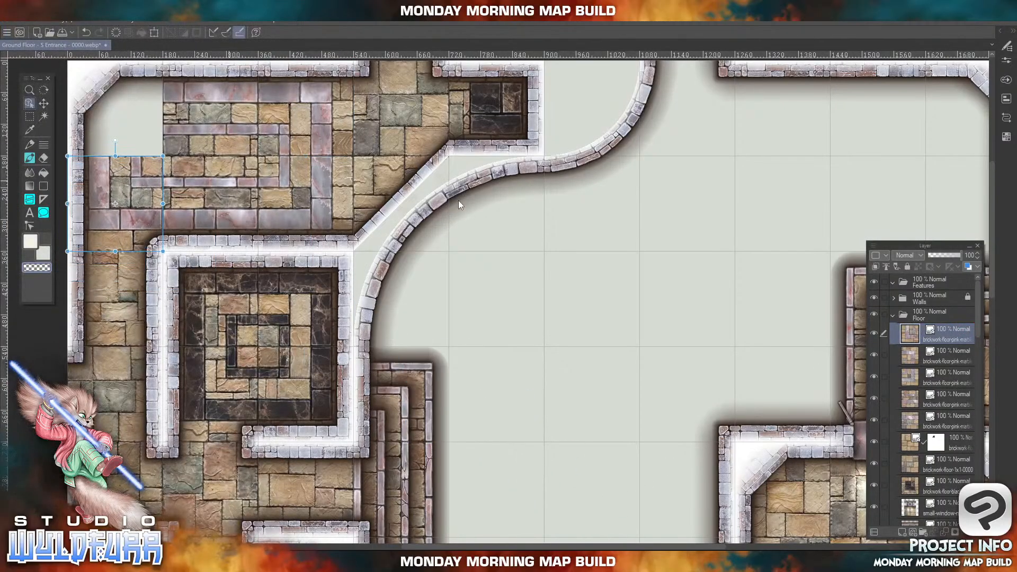
# - Import brickwork-floor-pink-marble-feature-corner-es-0000.png and place it in the remaining upper-left gap to close the marble rectangle
pyautogui.hotkey('alt', 'Tab')
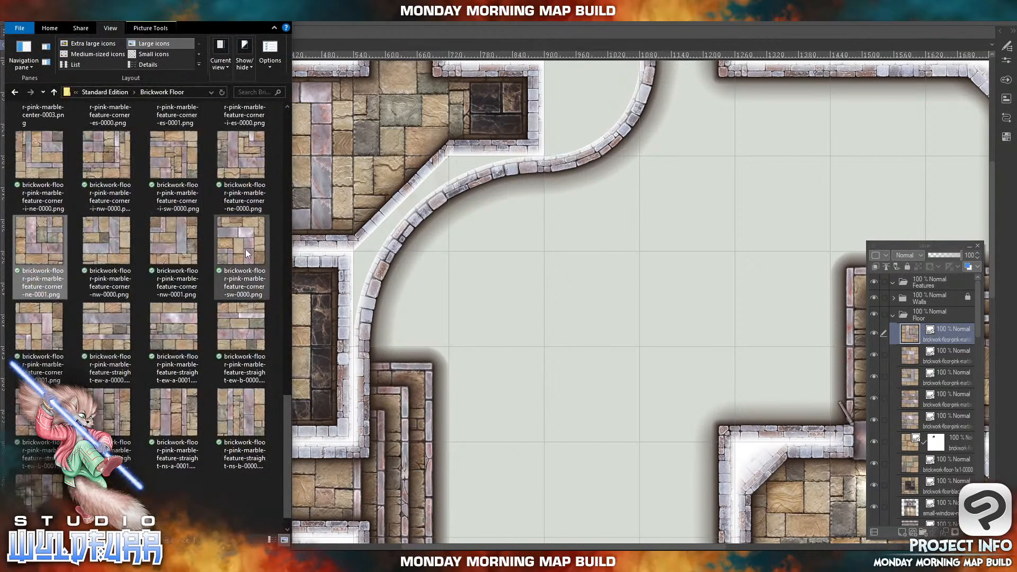
pyautogui.scroll(3, 207, 284)
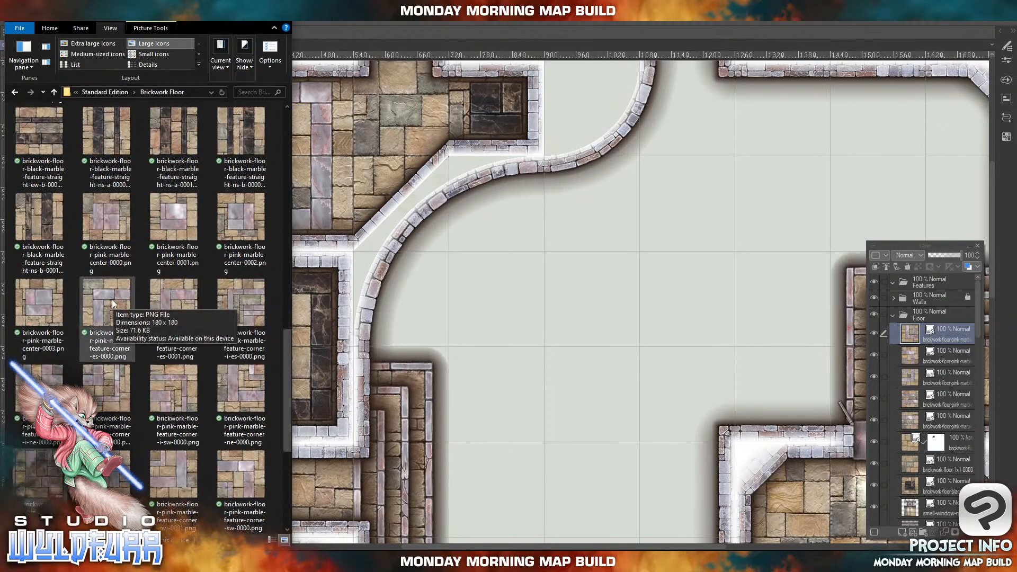
pyautogui.moveTo(109, 295); pyautogui.dragTo(811, 345)
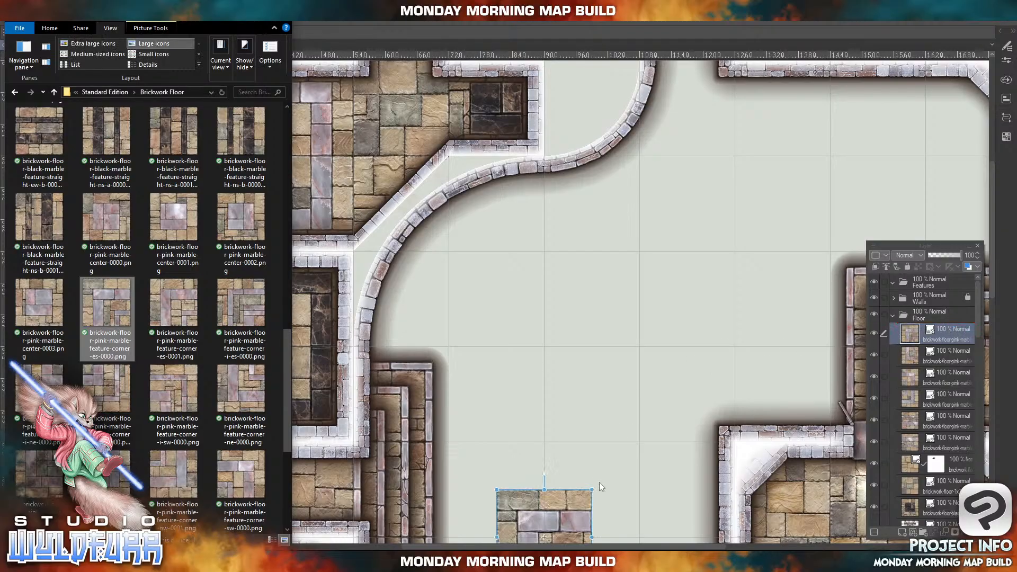
pyautogui.click(564, 506)
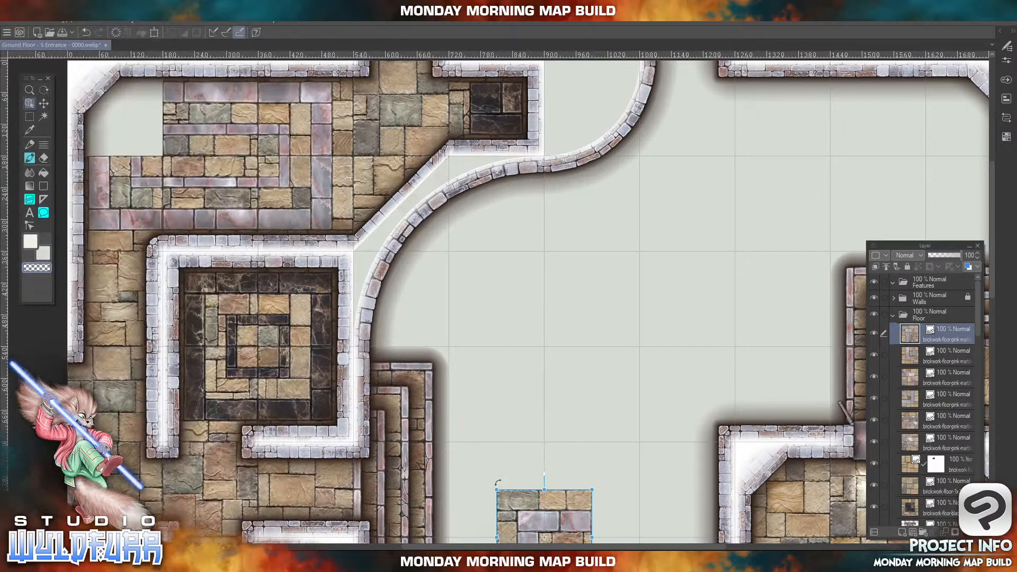
pyautogui.moveTo(535, 506); pyautogui.dragTo(107, 82)
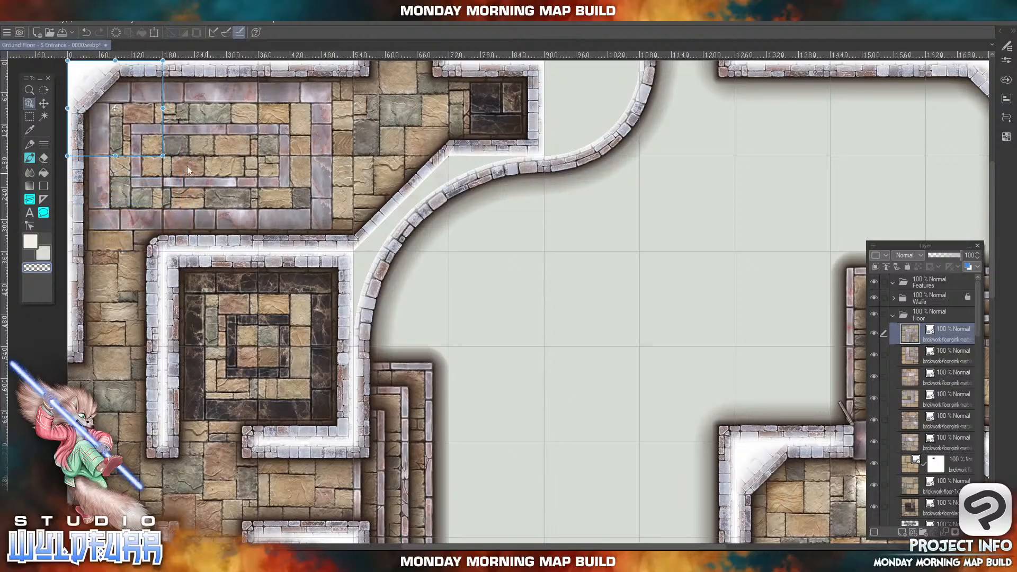
# - Replace the black-marble tile in the small alcove beside the room with brickwork-floor-pink-marble-center-0001.png
pyautogui.click(504, 104)
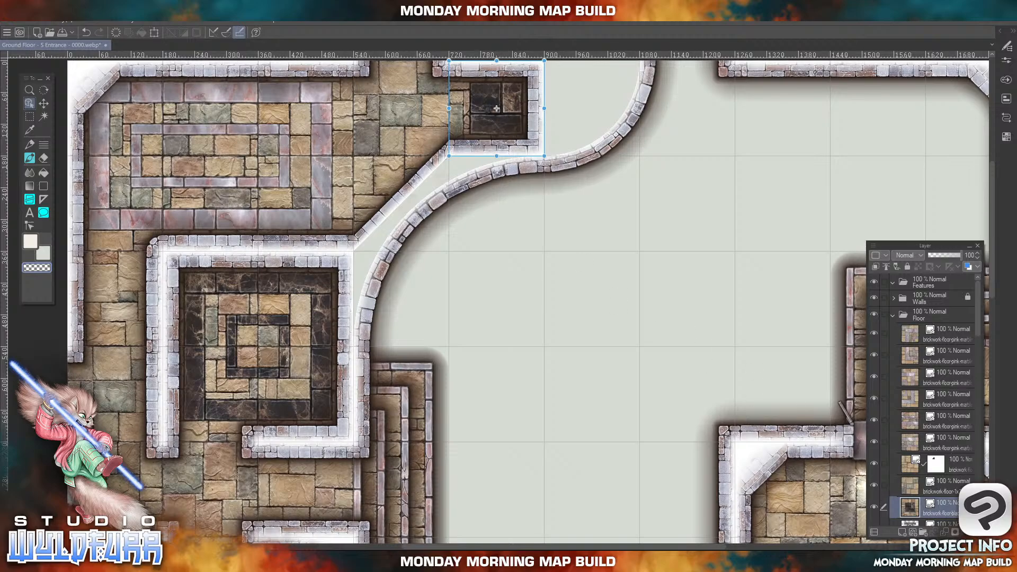
pyautogui.click(976, 532)
pyautogui.click(283, 561)
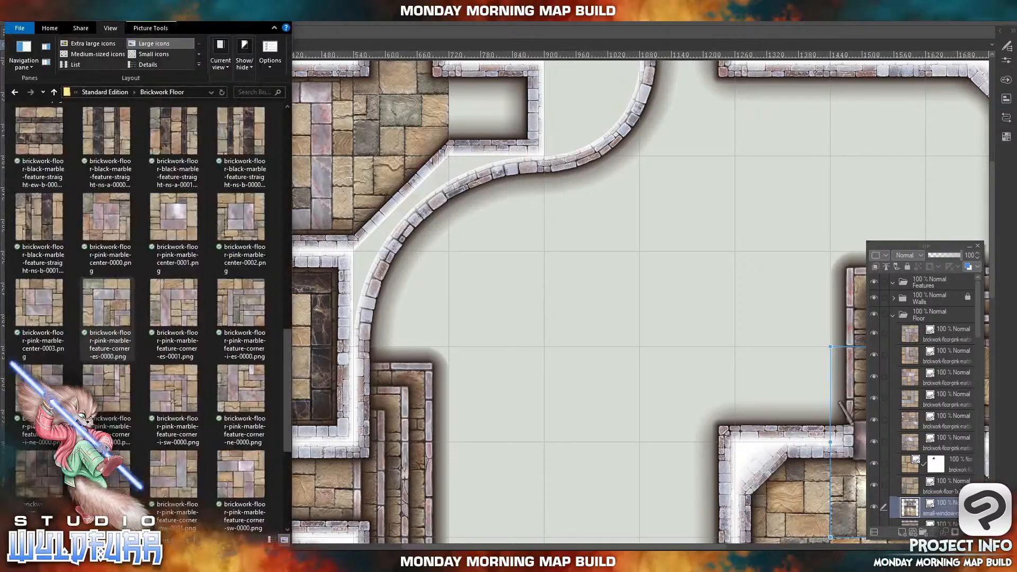
pyautogui.moveTo(171, 227); pyautogui.dragTo(941, 489)
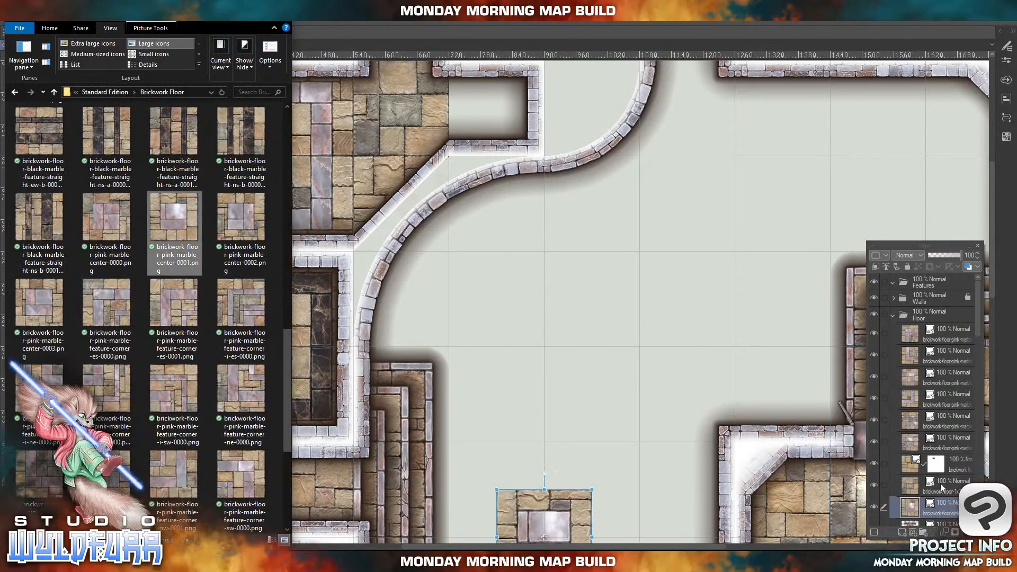
pyautogui.moveTo(575, 509); pyautogui.dragTo(508, 90)
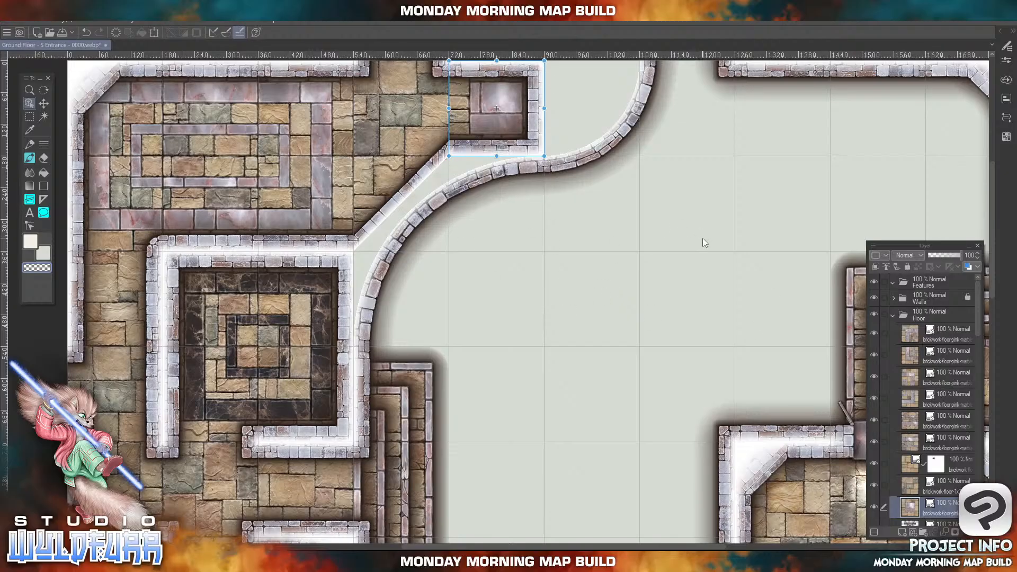
# - Collapse the Floor folder and add a new raster layer at the top of the Ground folder
pyautogui.moveTo(658, 232); pyautogui.dragTo(637, 290)
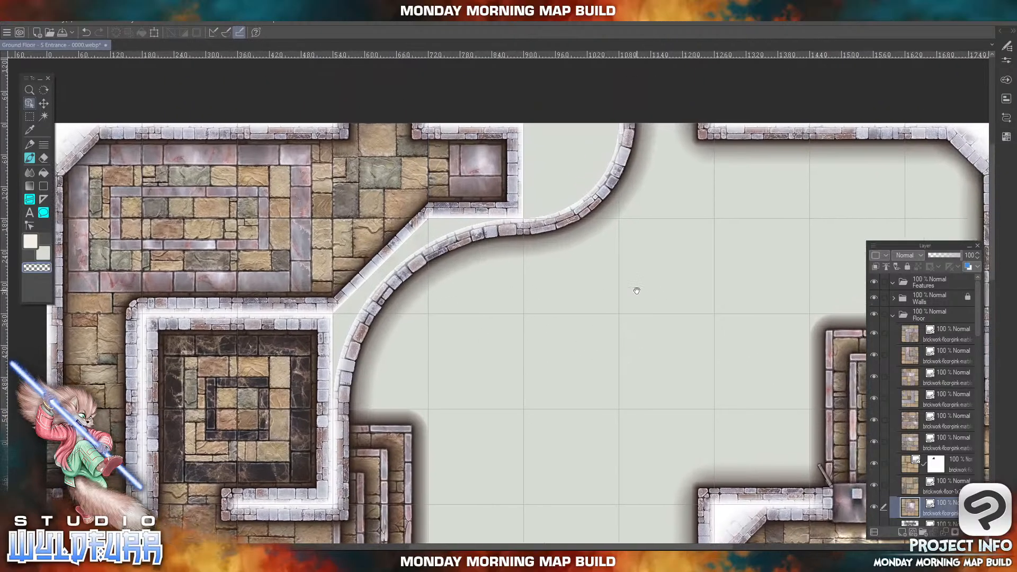
pyautogui.click(893, 316)
pyautogui.click(928, 339)
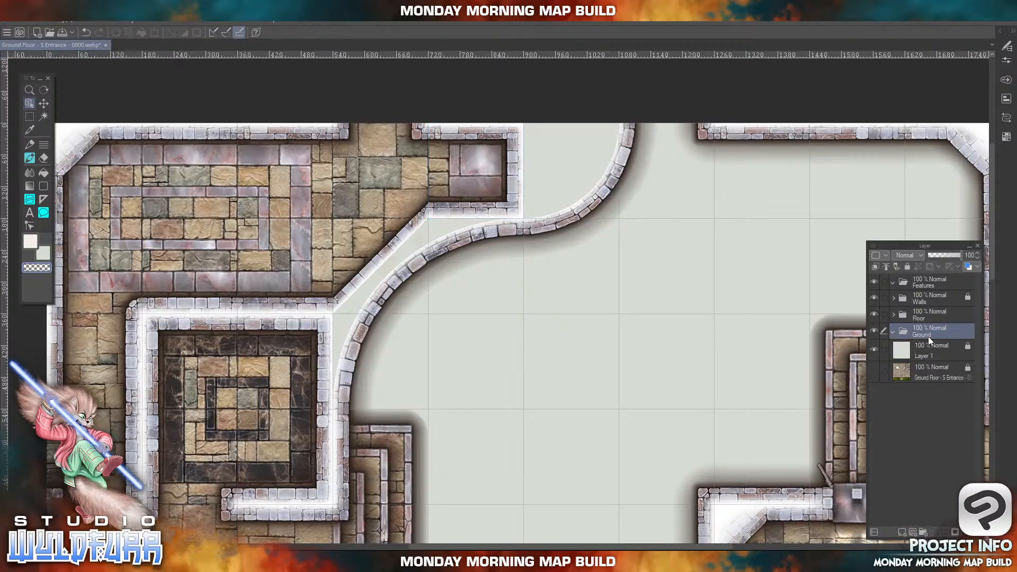
pyautogui.click(901, 532)
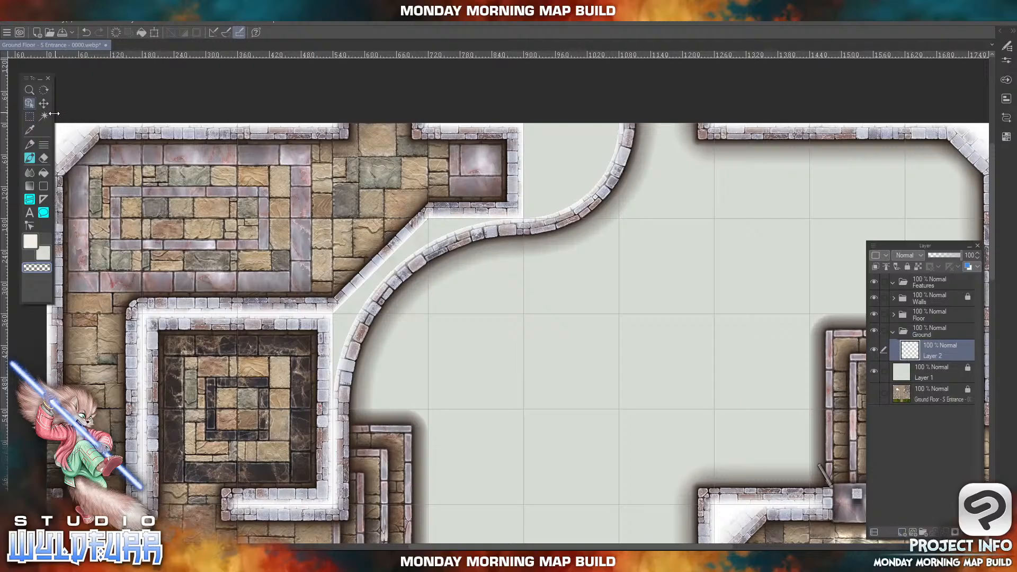
# - Switch the selection area tool to its Polyline mode
pyautogui.click(29, 118)
pyautogui.click(1006, 46)
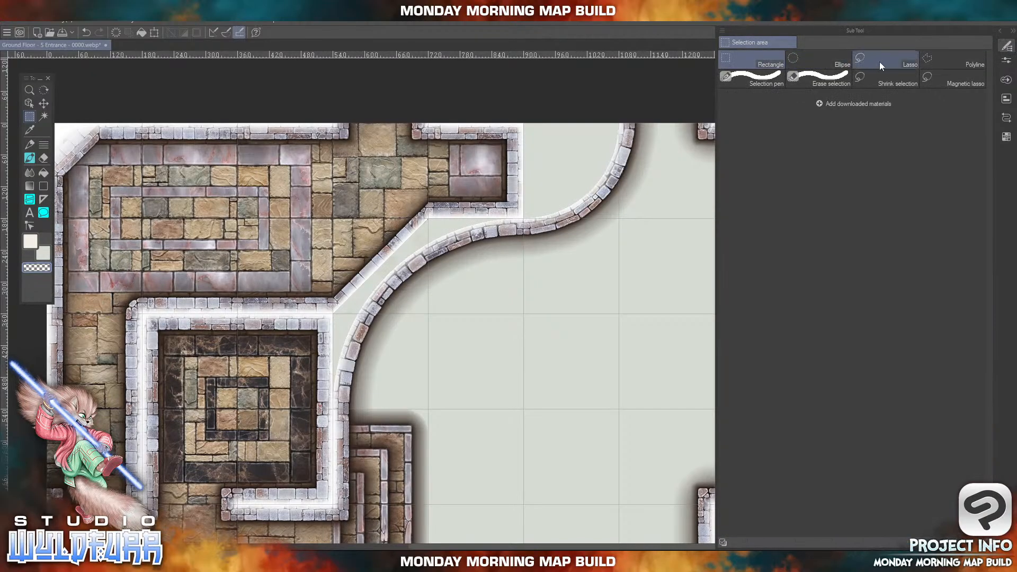
pyautogui.click(929, 60)
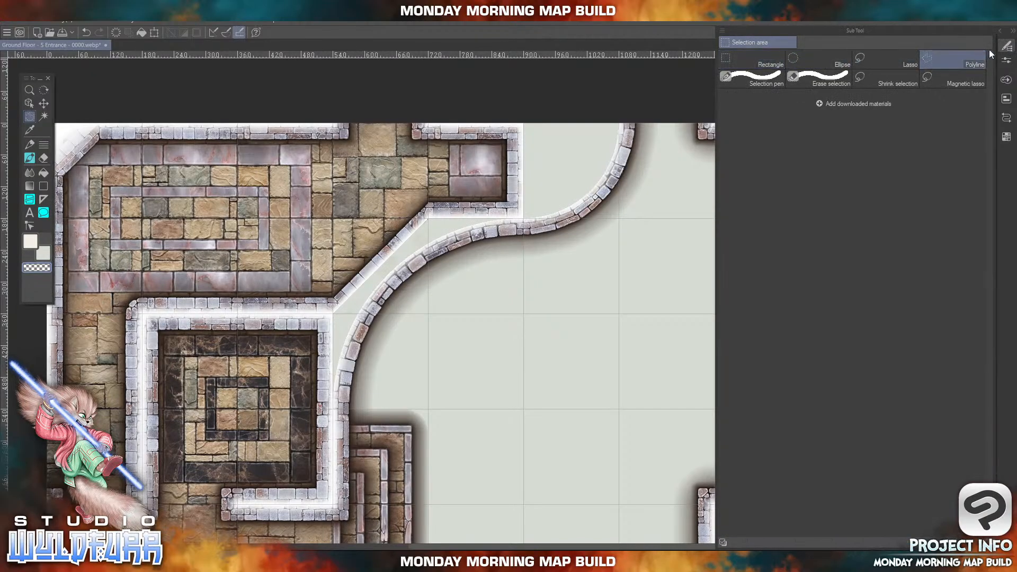
pyautogui.click(1007, 47)
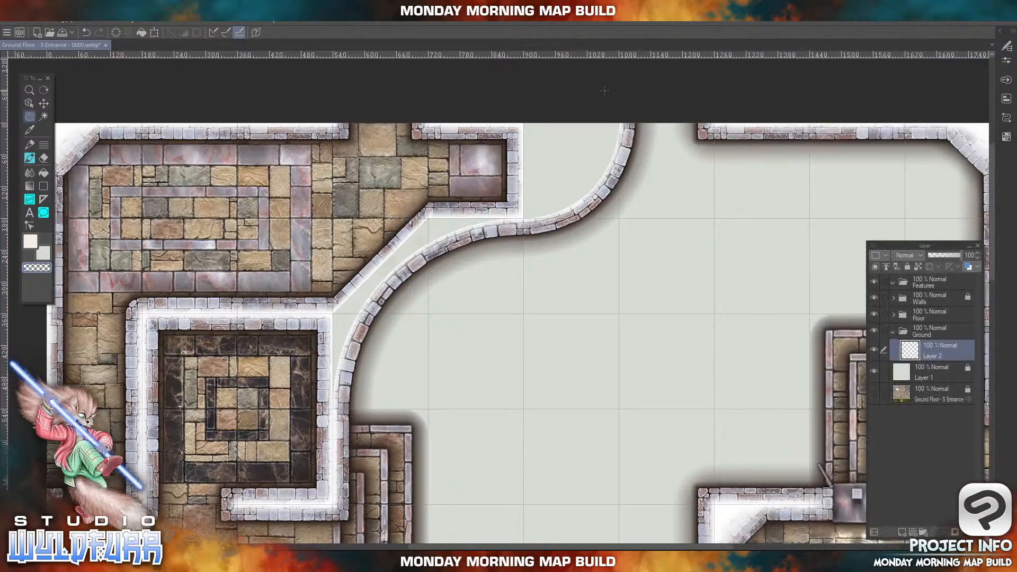
pyautogui.click(513, 116)
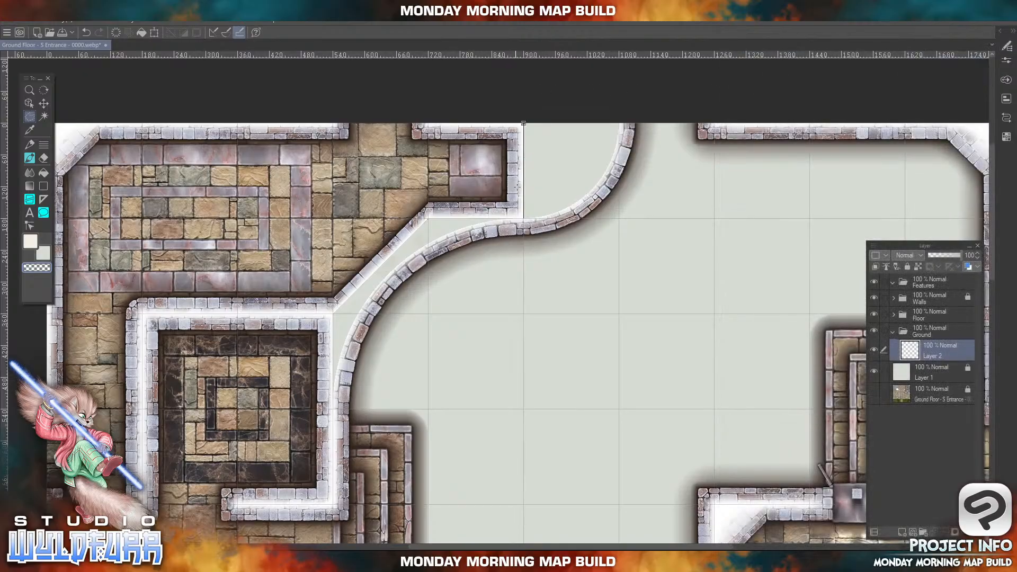
pyautogui.click(523, 218)
pyautogui.click(428, 218)
pyautogui.click(332, 314)
pyautogui.click(333, 408)
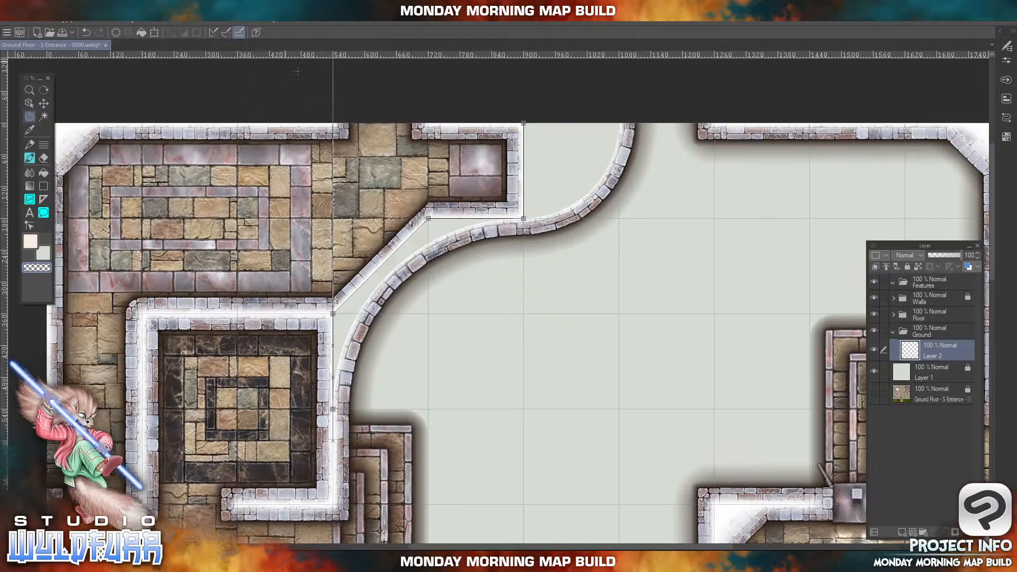
pyautogui.press('Escape')
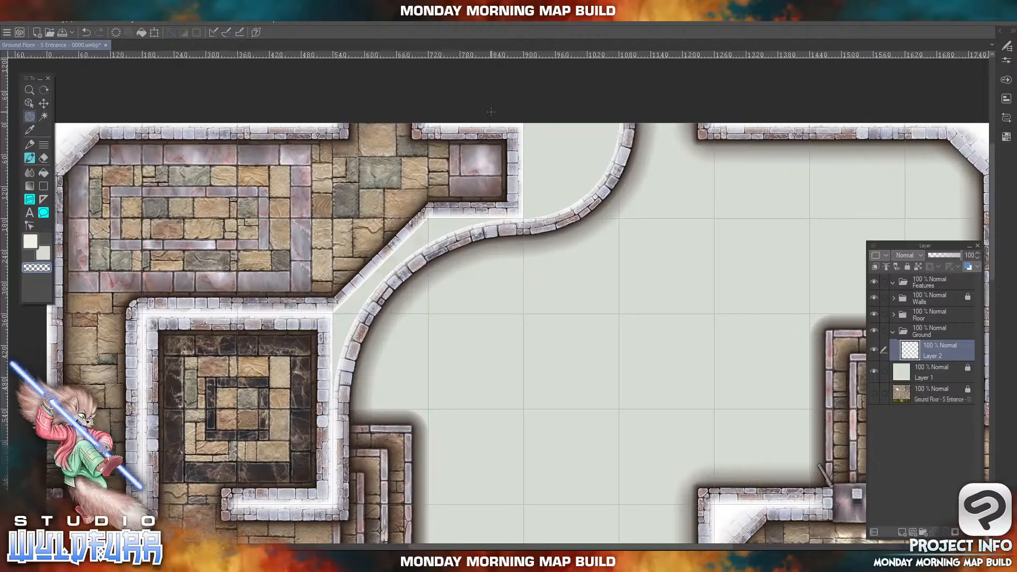
# - With grid snapping off, outline a polyline selection around the empty wall cavity between the alcove, the diagonal wall and the curved wall
pyautogui.click(512, 113)
pyautogui.click(514, 210)
pyautogui.click(426, 210)
pyautogui.click(325, 312)
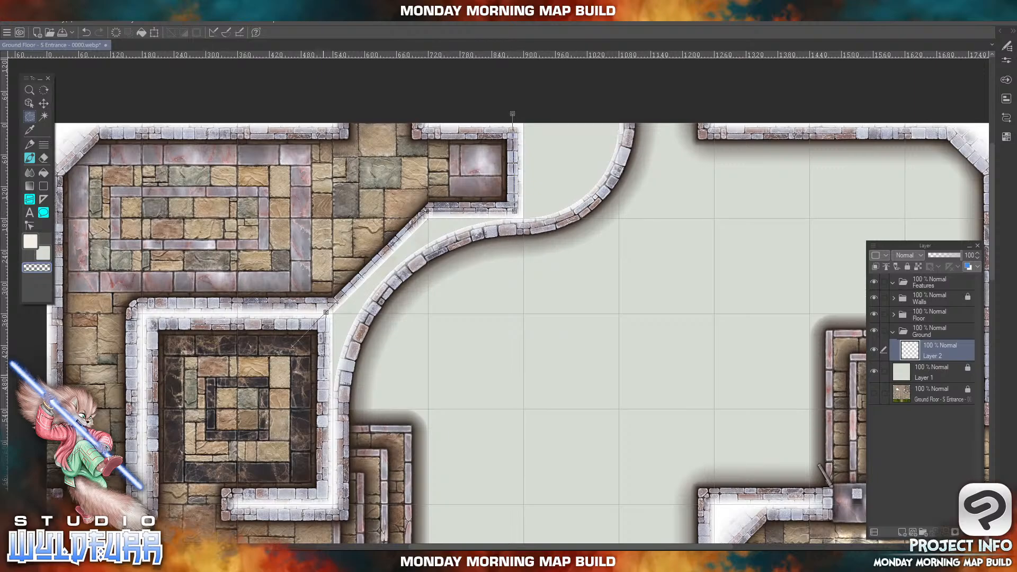
pyautogui.click(340, 425)
pyautogui.click(351, 350)
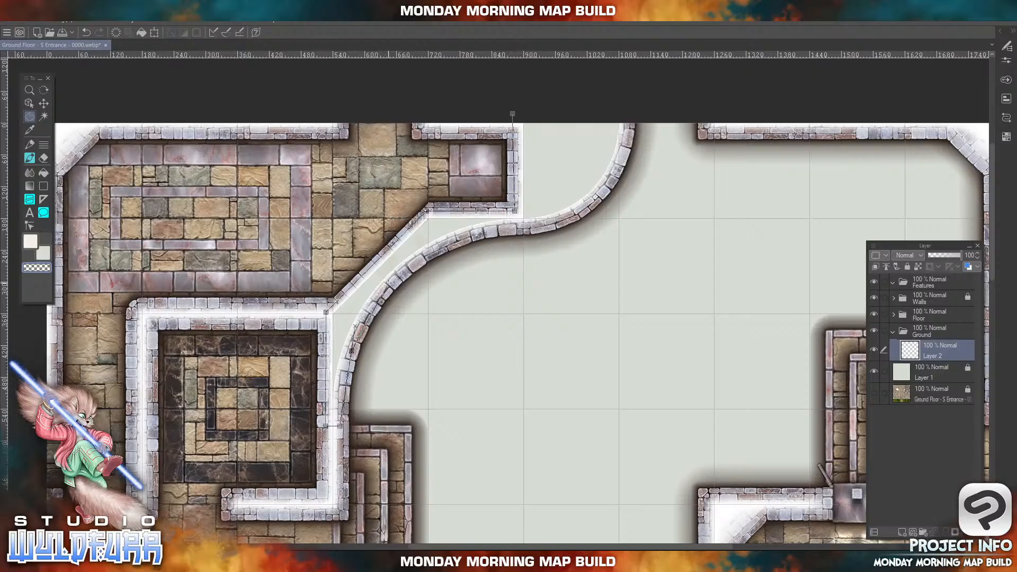
pyautogui.click(388, 283)
pyautogui.click(451, 244)
pyautogui.click(528, 227)
pyautogui.click(572, 216)
pyautogui.click(608, 185)
pyautogui.click(631, 114)
pyautogui.click(514, 114)
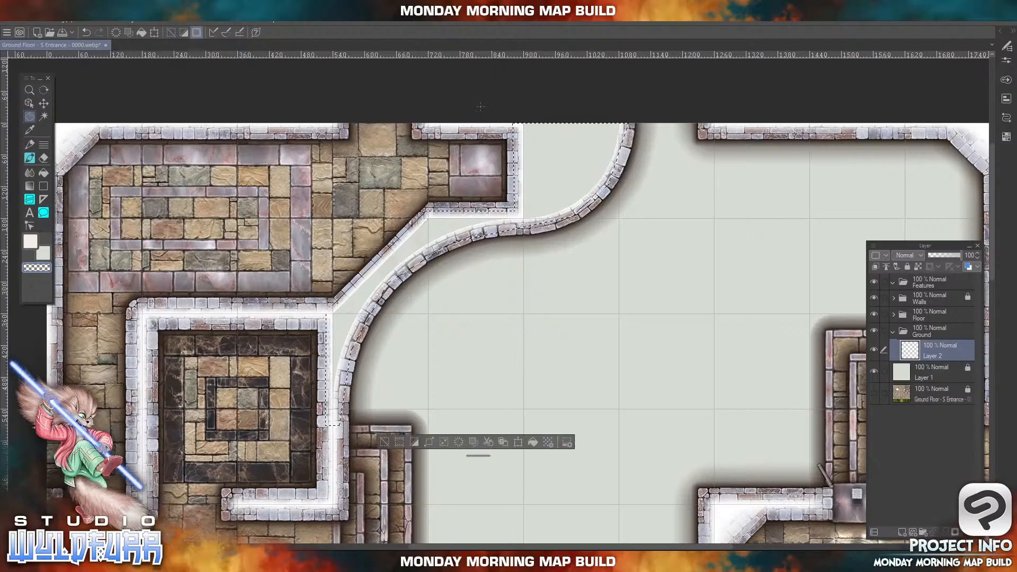
# - Set the drawing colour to white (FFFFFF) and fill the selected wall cavity with it on the new Ground layer
pyautogui.click(39, 21)
pyautogui.click(50, 180)
pyautogui.click(32, 243)
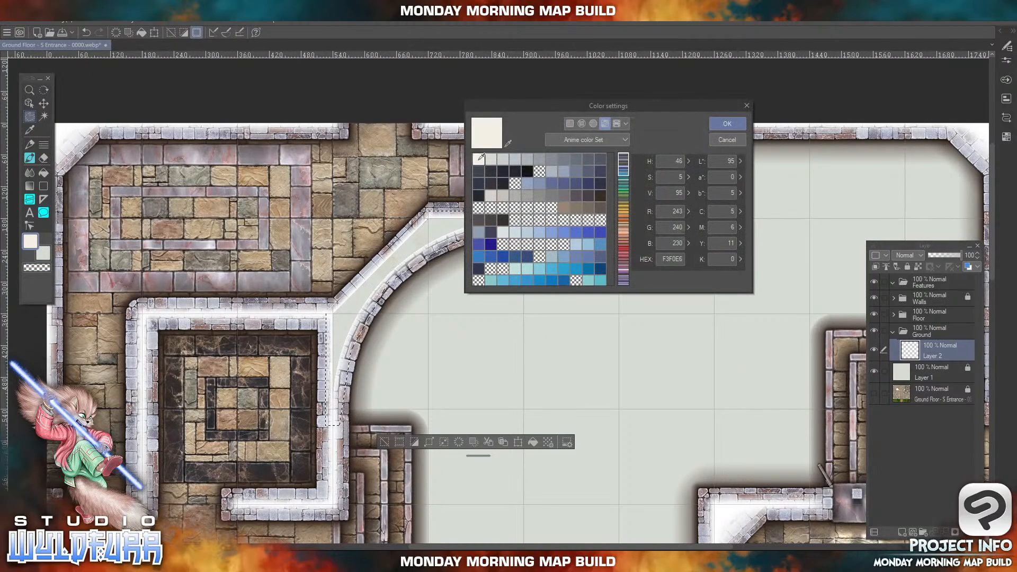
pyautogui.click(660, 258)
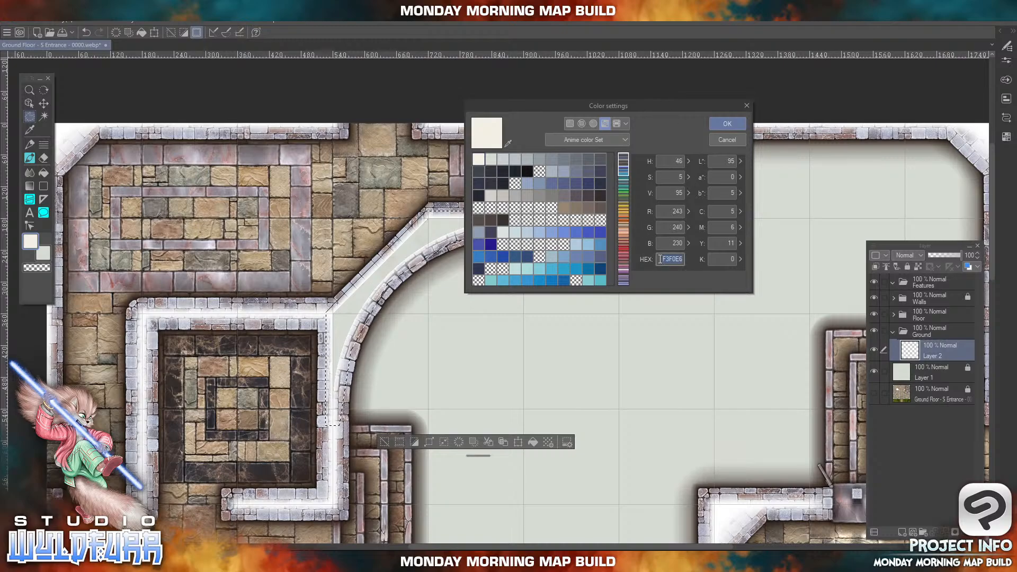
pyautogui.write('ffffff')
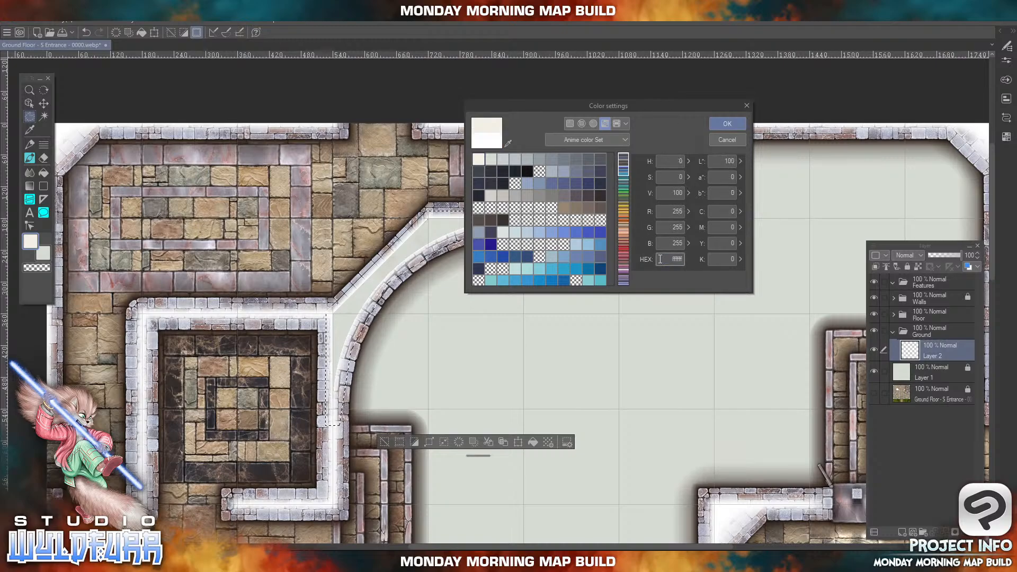
pyautogui.press('Tab')
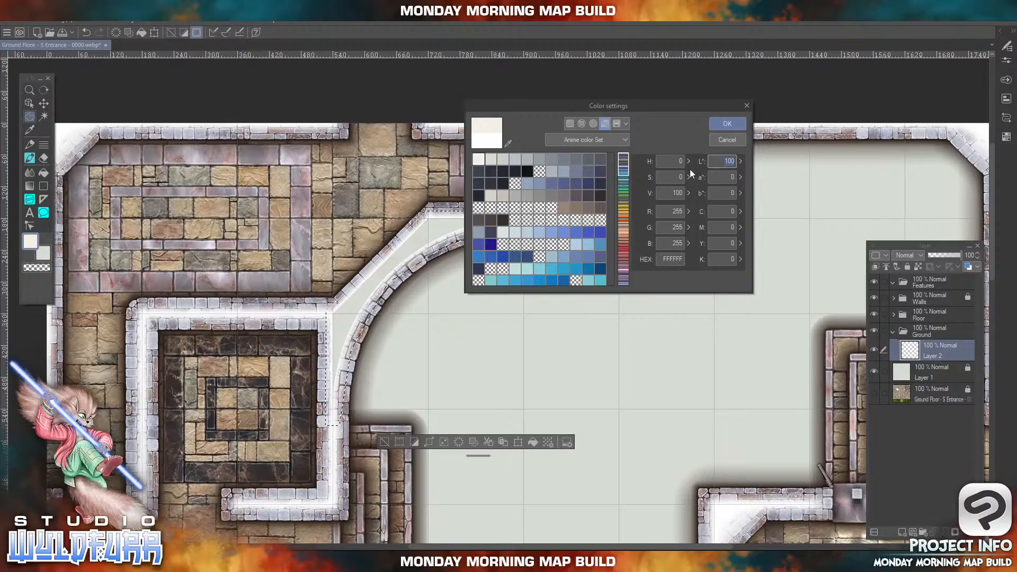
pyautogui.click(727, 124)
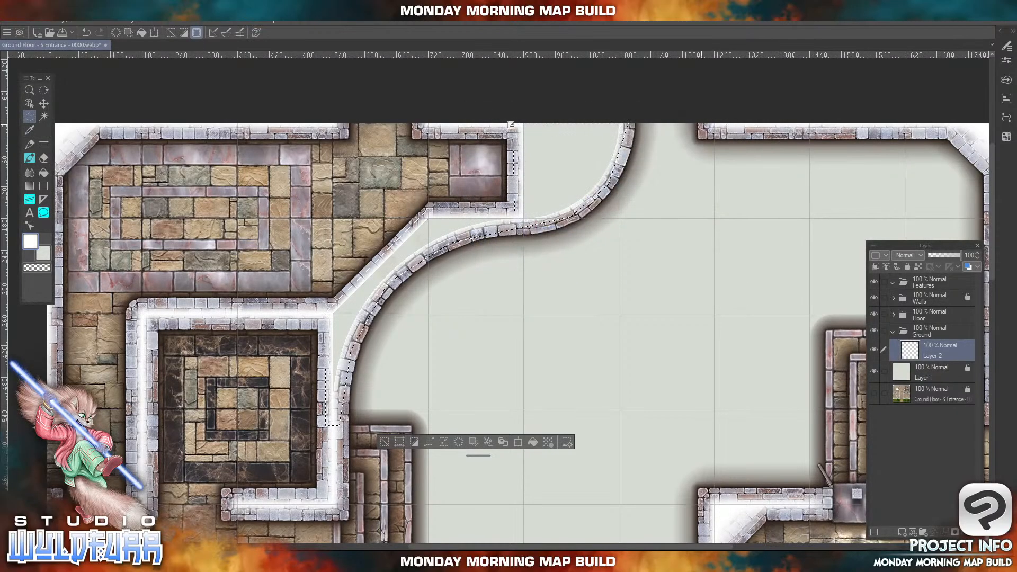
pyautogui.click(34, 22)
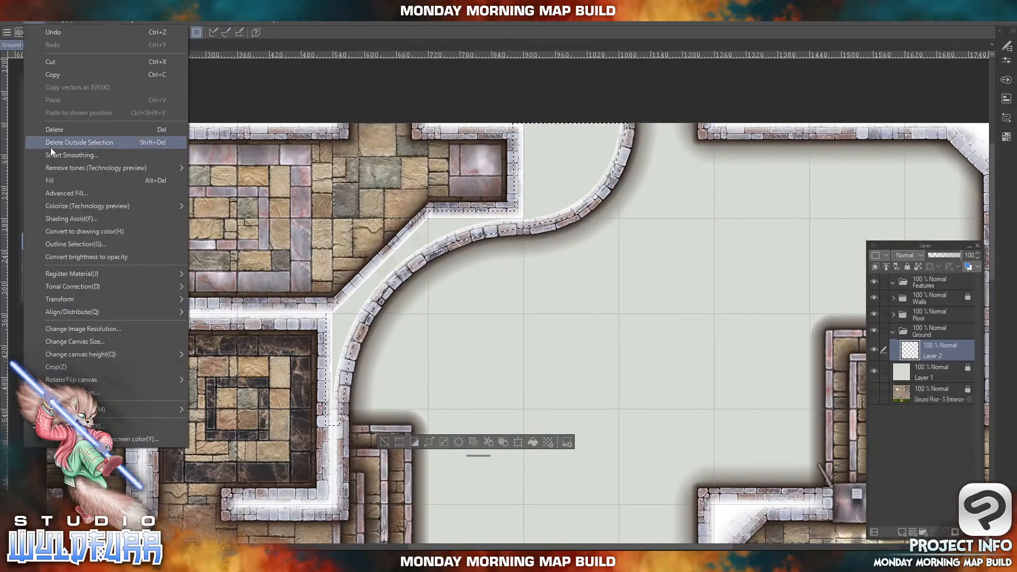
pyautogui.click(49, 177)
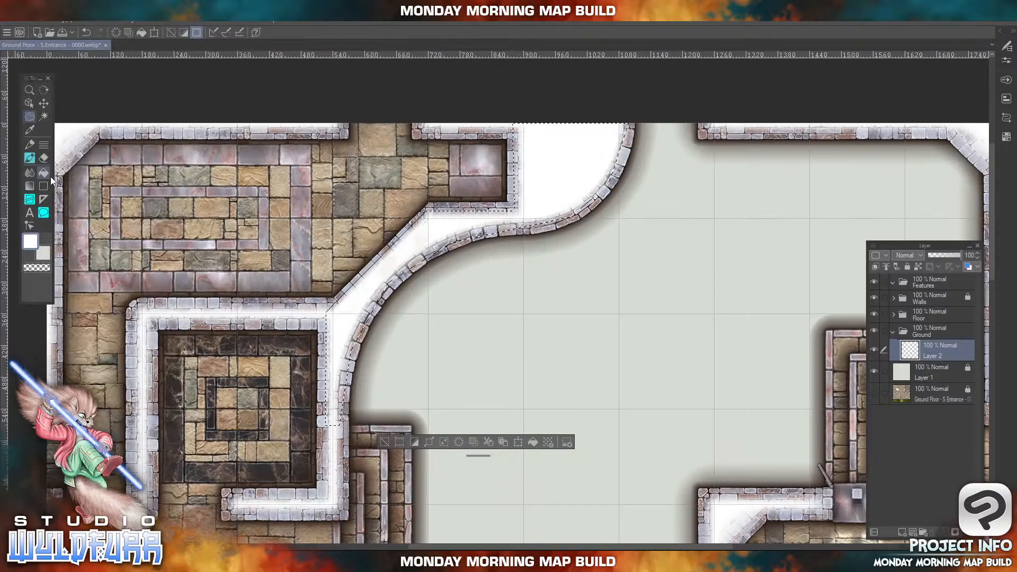
# - Clear the selection around the white-filled wall cavity and switch to the Operation tool
pyautogui.click(161, 22)
pyautogui.click(172, 45)
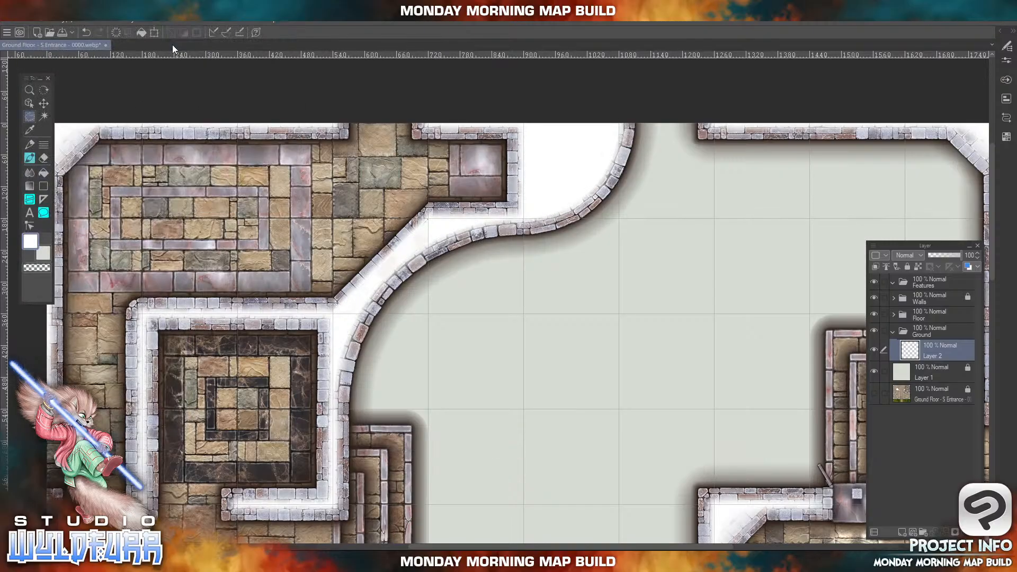
pyautogui.click(30, 104)
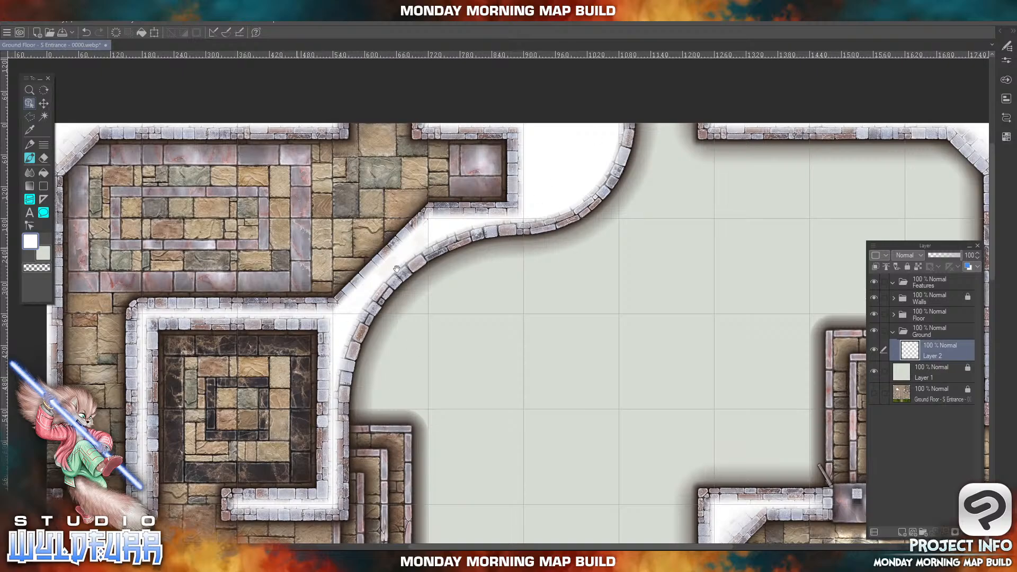
# - Look over the eastern rooms, central passage and southern edge of the map to review the ground areas still without tiles
pyautogui.moveTo(427, 316)
pyautogui.mouseDown()
pyautogui.moveTo(347, 313)
pyautogui.moveTo(355, 346)
pyautogui.moveTo(312, 214)
pyautogui.mouseUp()
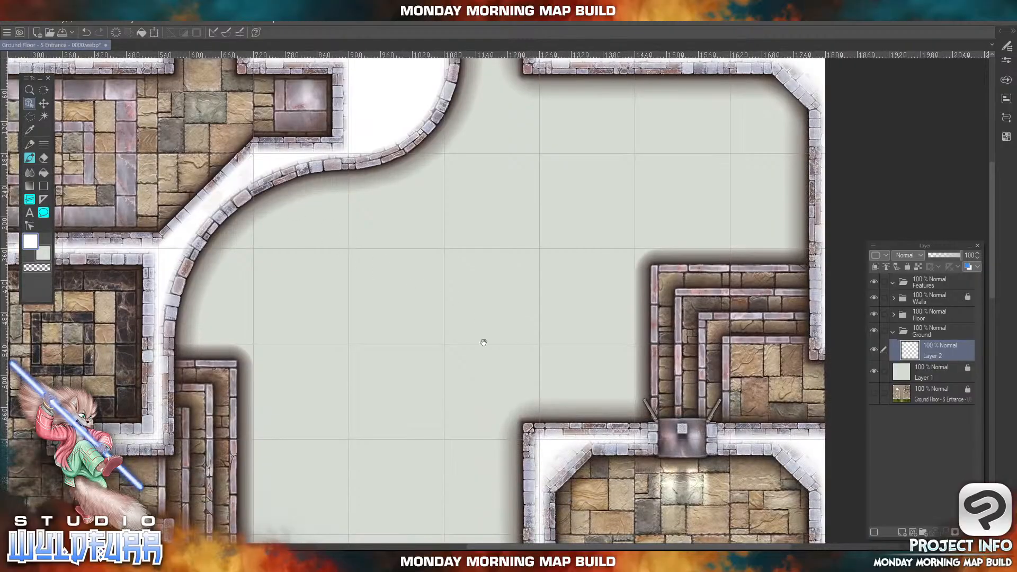
pyautogui.moveTo(482, 340); pyautogui.dragTo(496, 175)
pyautogui.moveTo(552, 248); pyautogui.dragTo(565, 186)
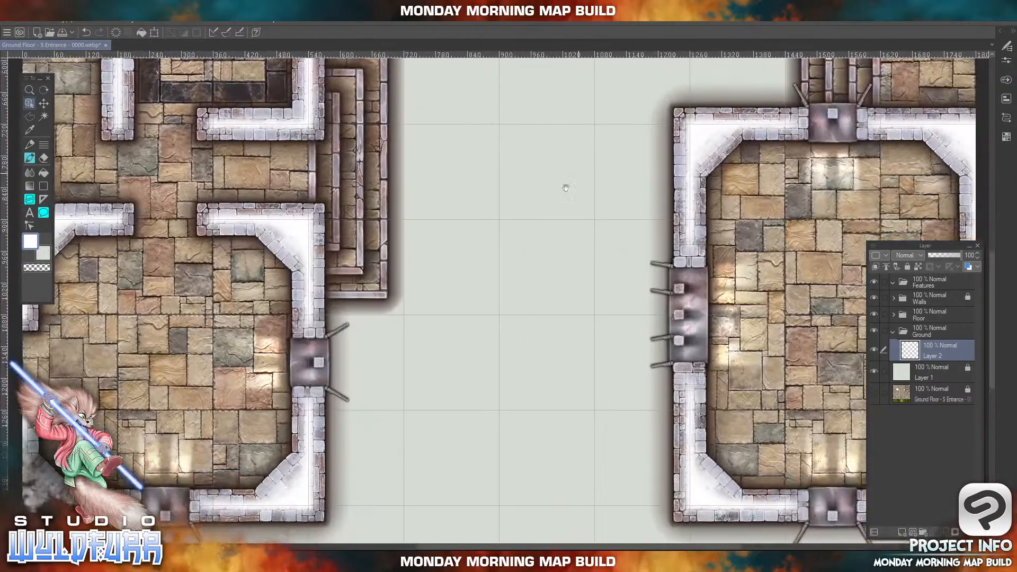
pyautogui.moveTo(497, 363); pyautogui.dragTo(520, 158)
pyautogui.moveTo(463, 296); pyautogui.dragTo(406, 209)
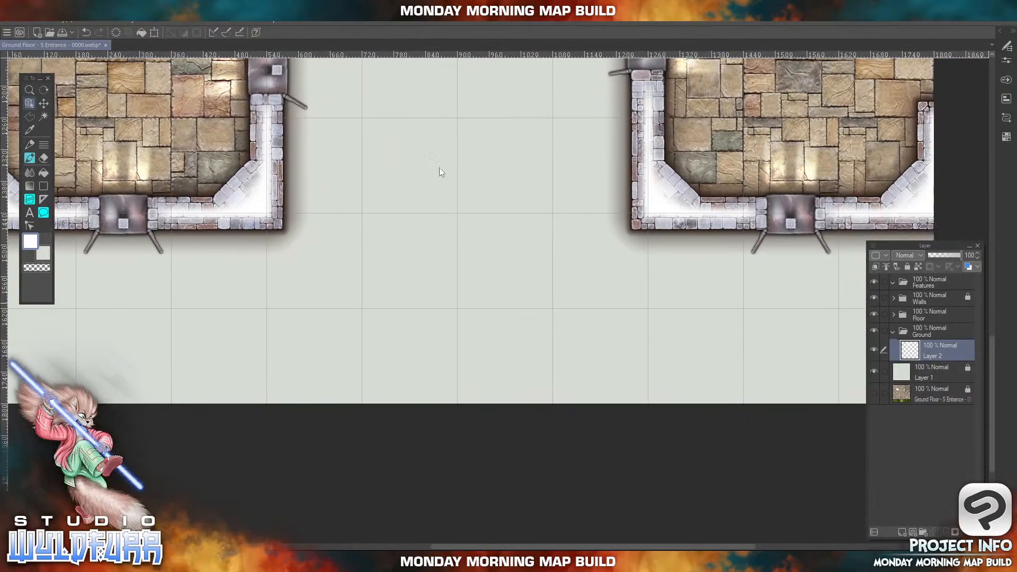
pyautogui.moveTo(499, 95); pyautogui.dragTo(499, 132)
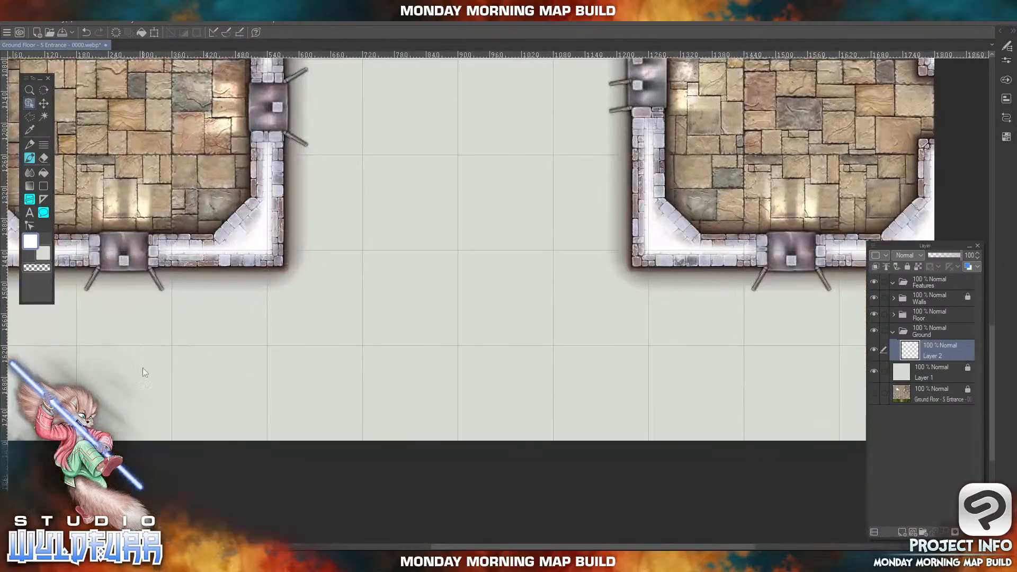
pyautogui.moveTo(496, 175); pyautogui.dragTo(506, 427)
pyautogui.moveTo(498, 194); pyautogui.dragTo(489, 401)
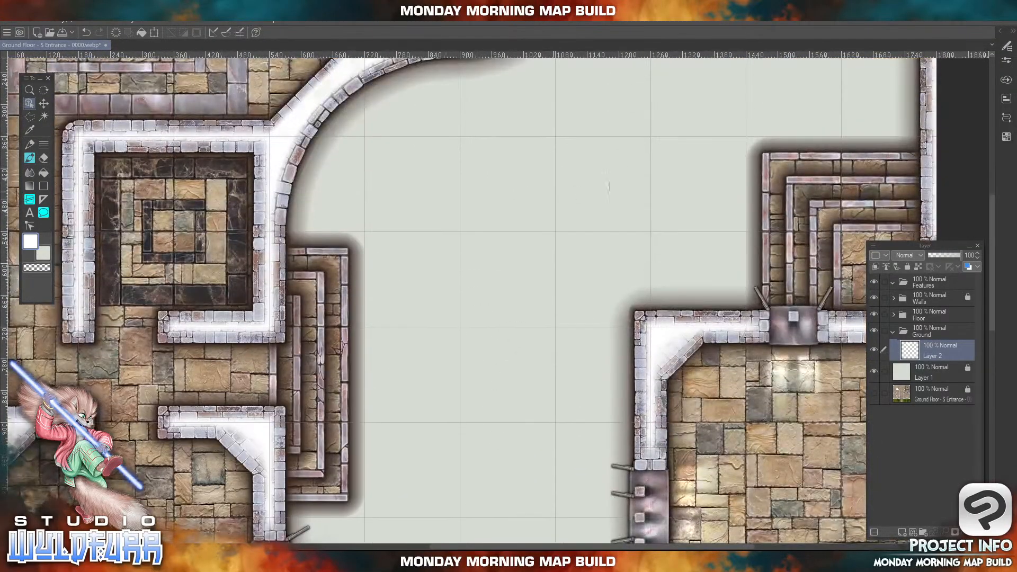
pyautogui.moveTo(672, 161); pyautogui.dragTo(632, 187)
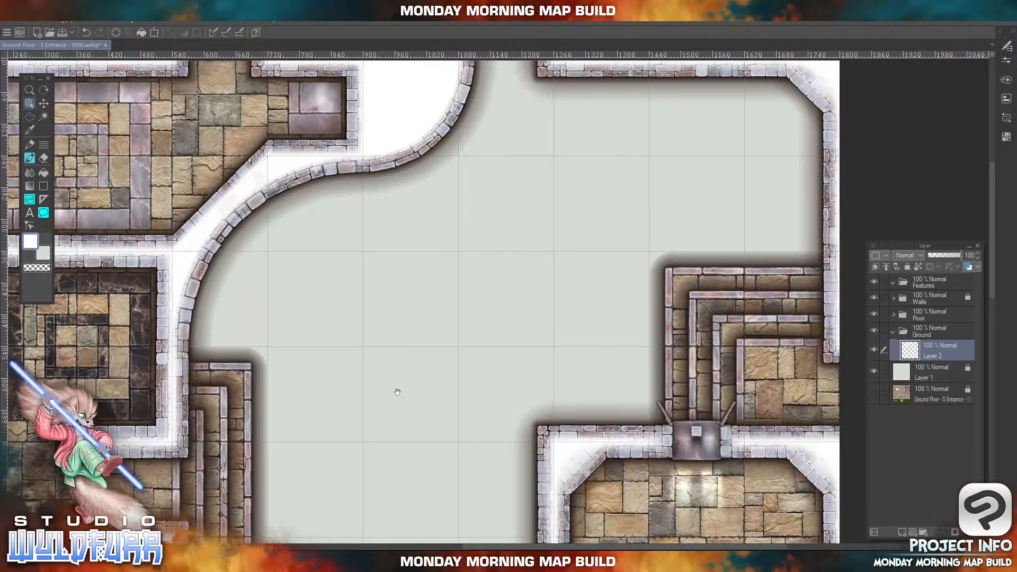
pyautogui.moveTo(398, 392); pyautogui.dragTo(484, 211)
pyautogui.moveTo(450, 382); pyautogui.dragTo(447, 227)
pyautogui.moveTo(444, 364); pyautogui.dragTo(445, 216)
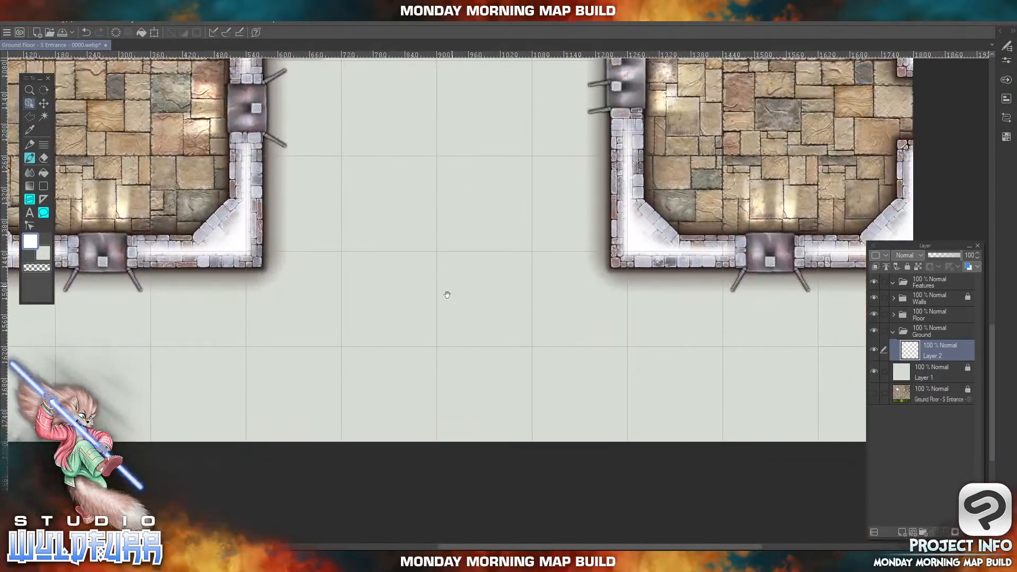
# - Switch to File Explorer and open the Rocky Road folder in the Standard Version of Wilderness Map Tiles
pyautogui.hotkey('alt', 'Tab')
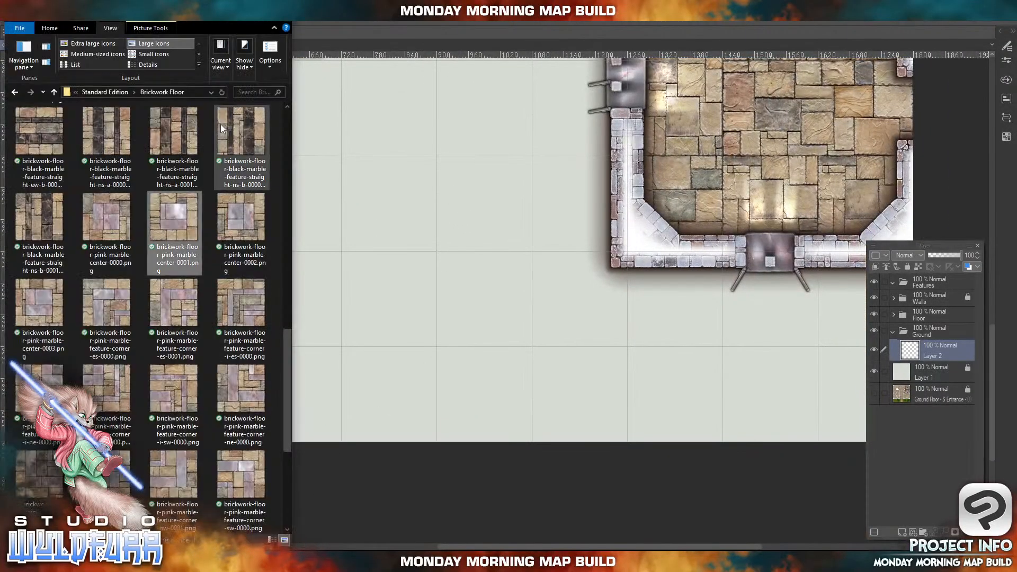
pyautogui.click(91, 93)
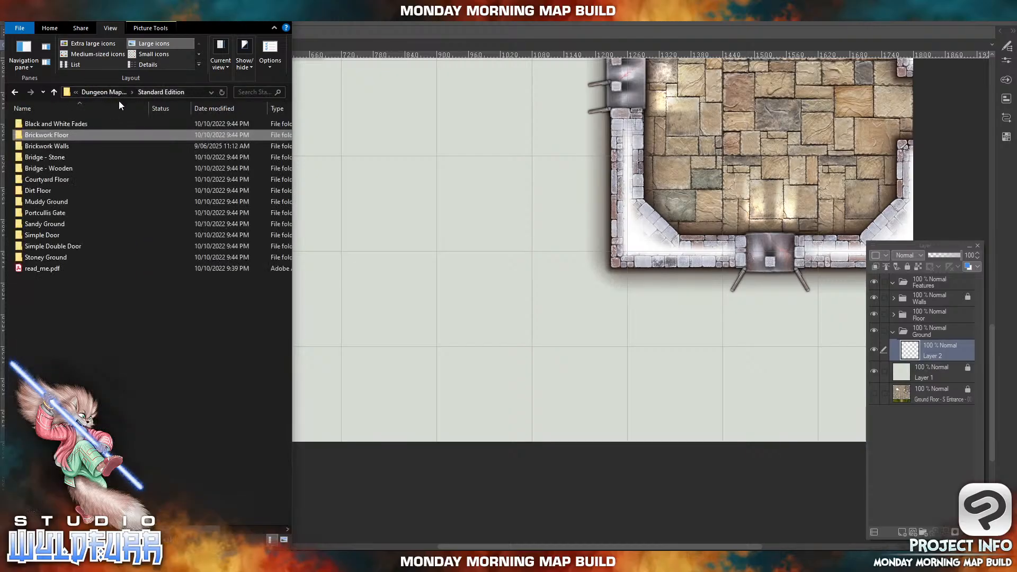
pyautogui.click(107, 94)
pyautogui.click(102, 93)
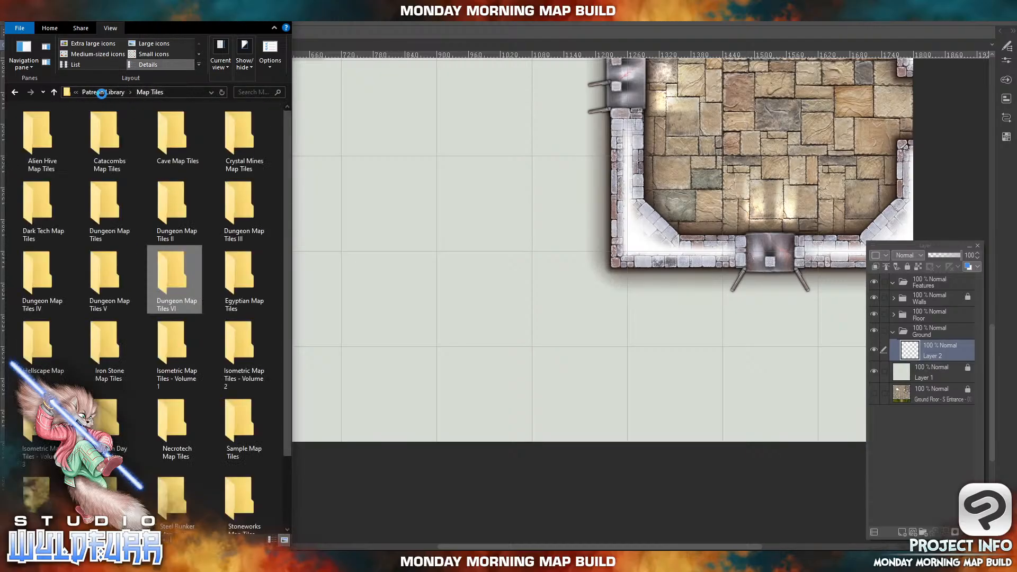
pyautogui.scroll(-2, 163, 415)
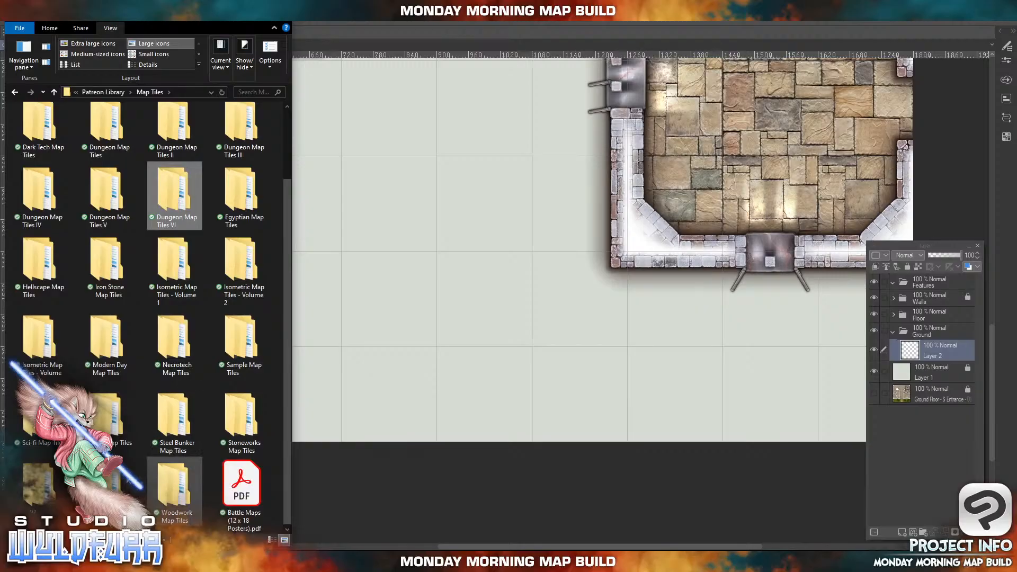
pyautogui.doubleClick(40, 496)
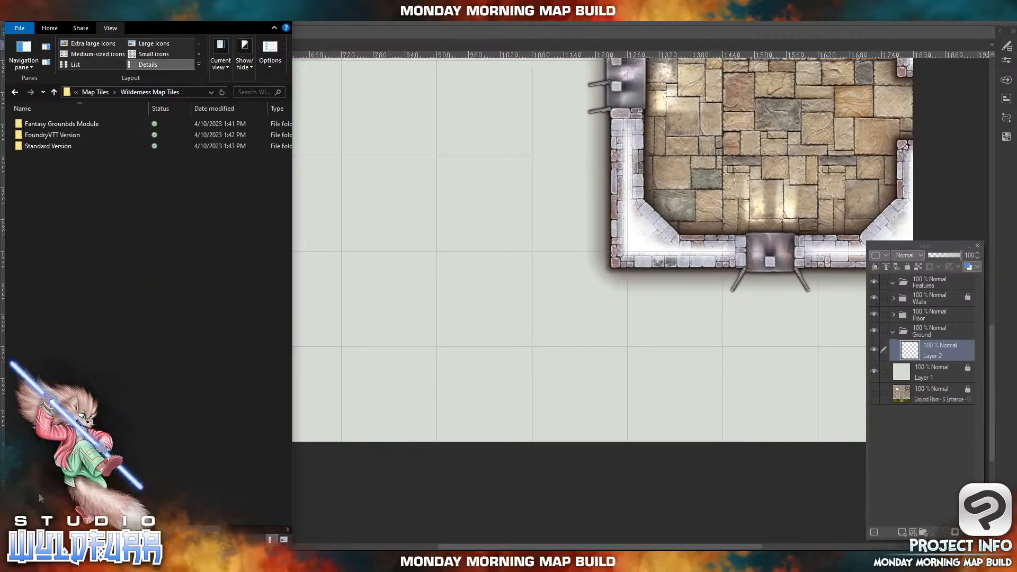
pyautogui.doubleClick(66, 147)
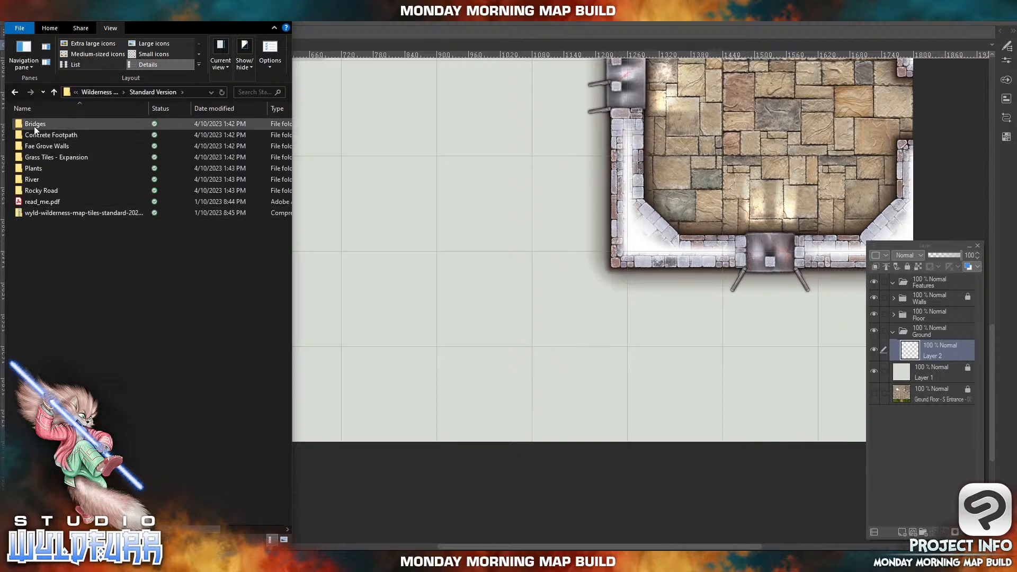
pyautogui.doubleClick(46, 192)
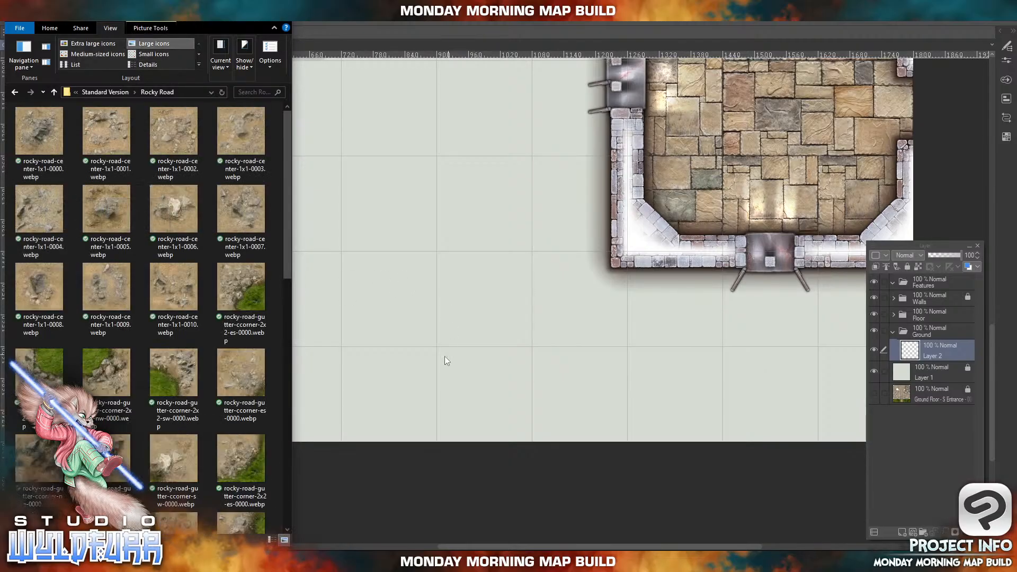
# - Import rocky-road-gutter-w-0004 into the Ground folder and snap it to the grid square starting at 720 along the map's southern edge
pyautogui.scroll(-10, 213, 349)
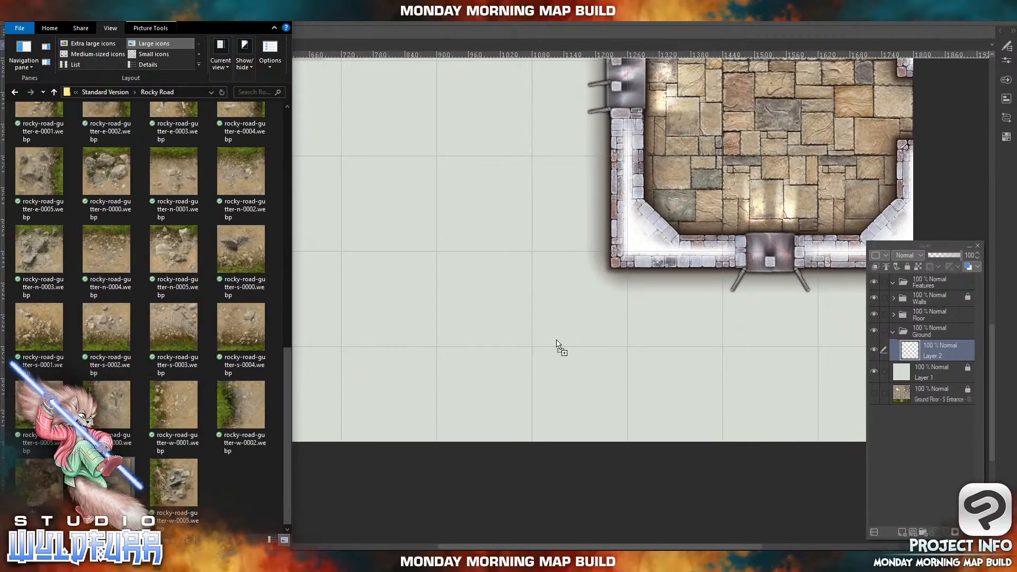
pyautogui.moveTo(556, 345)
pyautogui.mouseDown()
pyautogui.moveTo(918, 356)
pyautogui.moveTo(930, 332)
pyautogui.mouseUp()
pyautogui.click(910, 352)
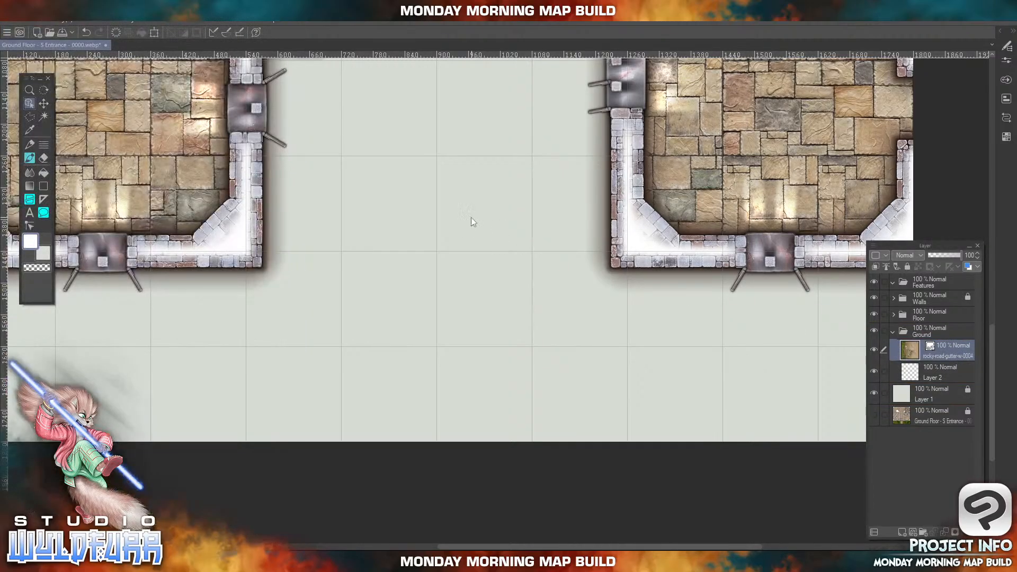
pyautogui.moveTo(437, 149); pyautogui.dragTo(439, 318)
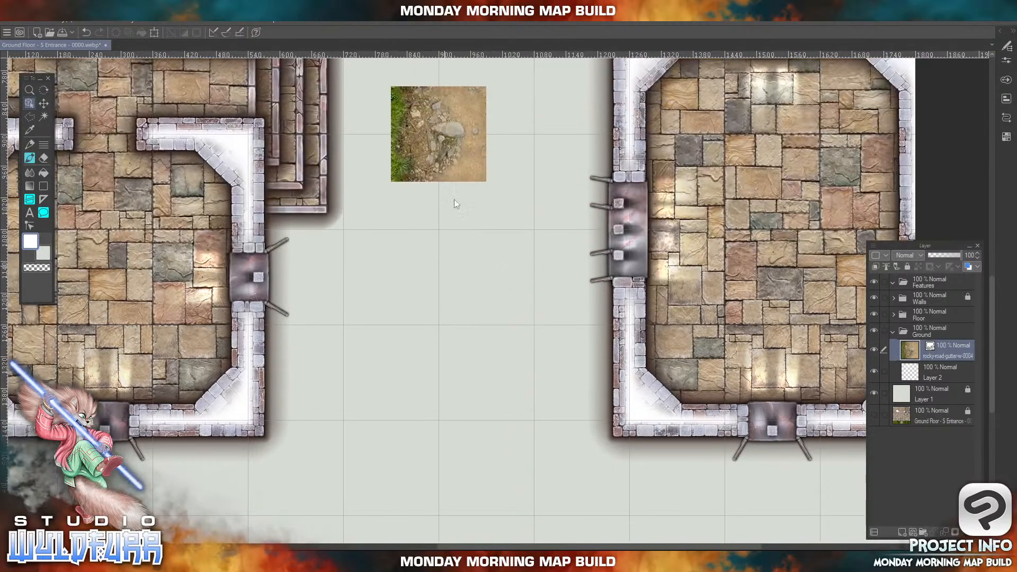
pyautogui.moveTo(449, 146); pyautogui.dragTo(381, 408)
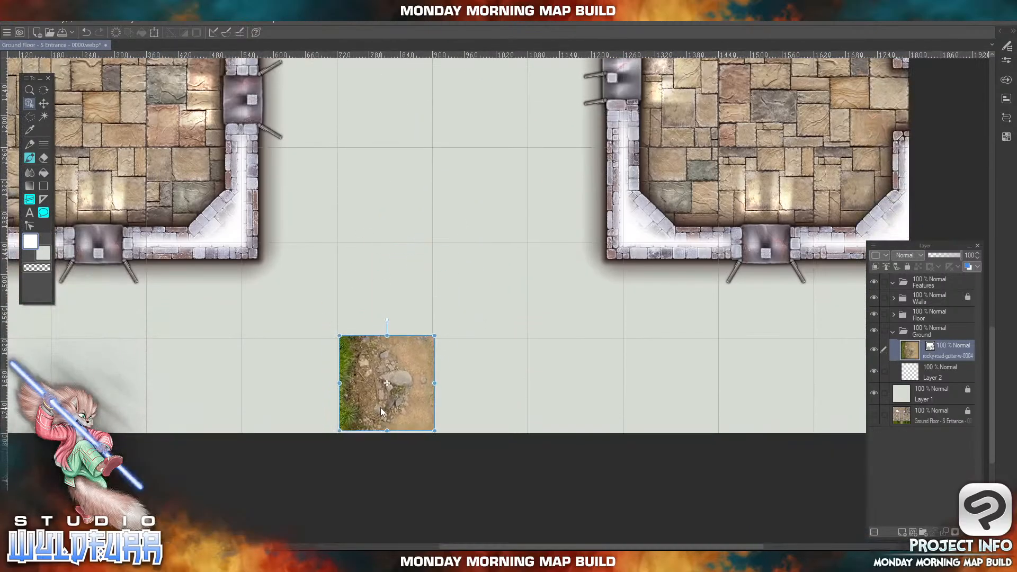
pyautogui.click(239, 32)
pyautogui.moveTo(353, 358)
pyautogui.mouseDown()
pyautogui.moveTo(361, 389)
pyautogui.moveTo(354, 357)
pyautogui.mouseUp()
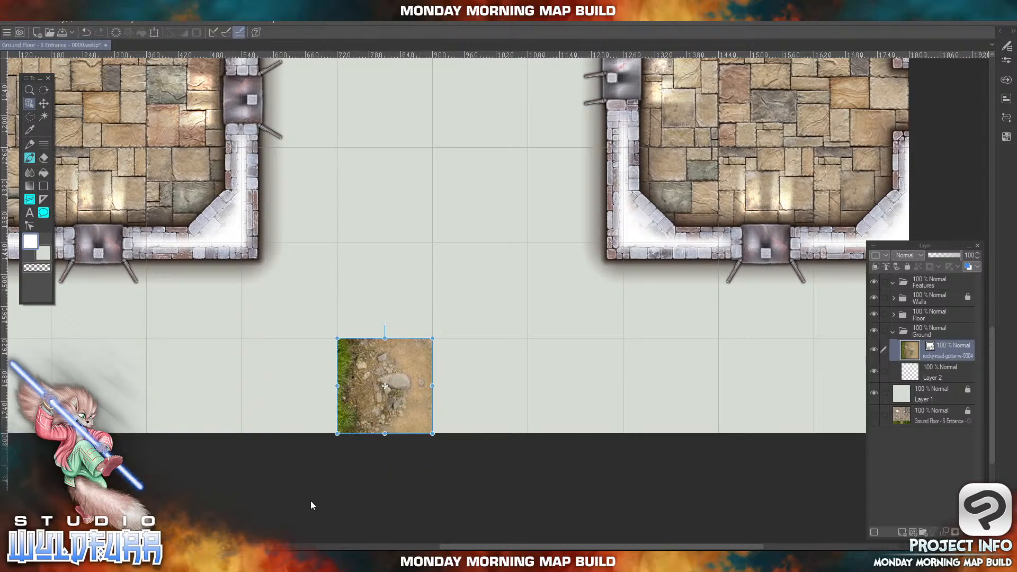
# - Check the road tile's position against the Ground Floor - S Entrance reference by temporarily hiding Layer 1
pyautogui.click(313, 562)
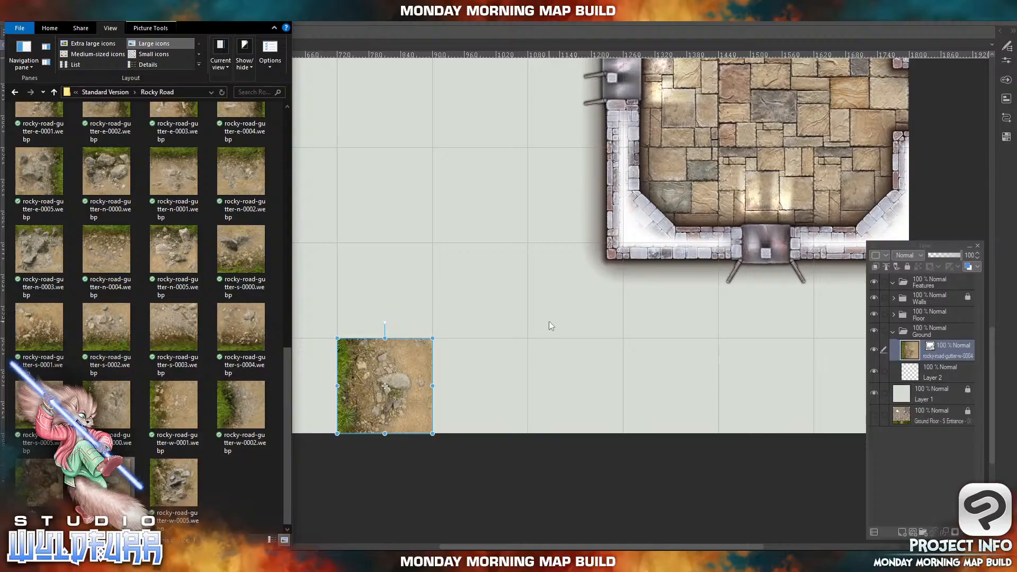
pyautogui.click(874, 392)
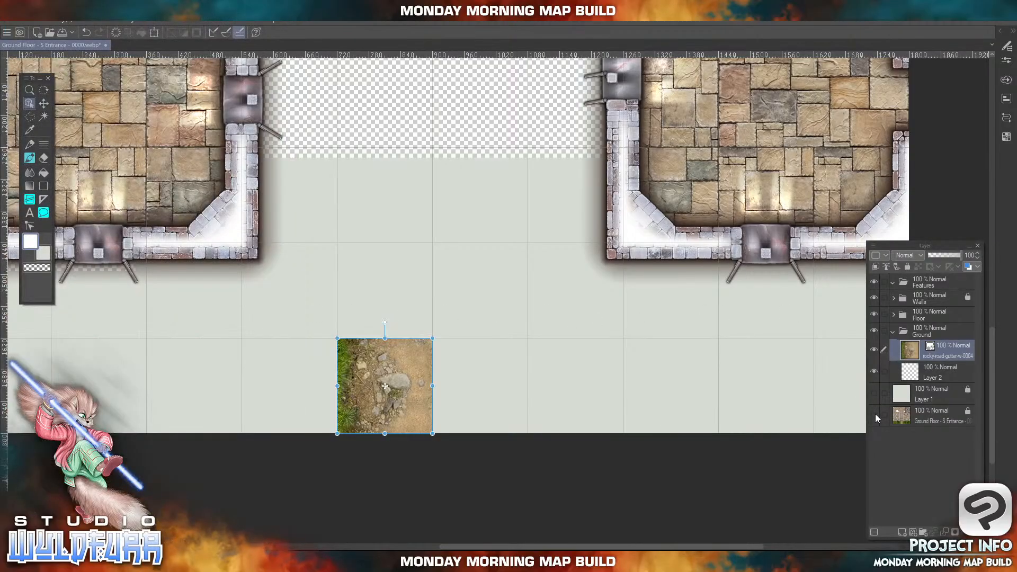
pyautogui.click(874, 414)
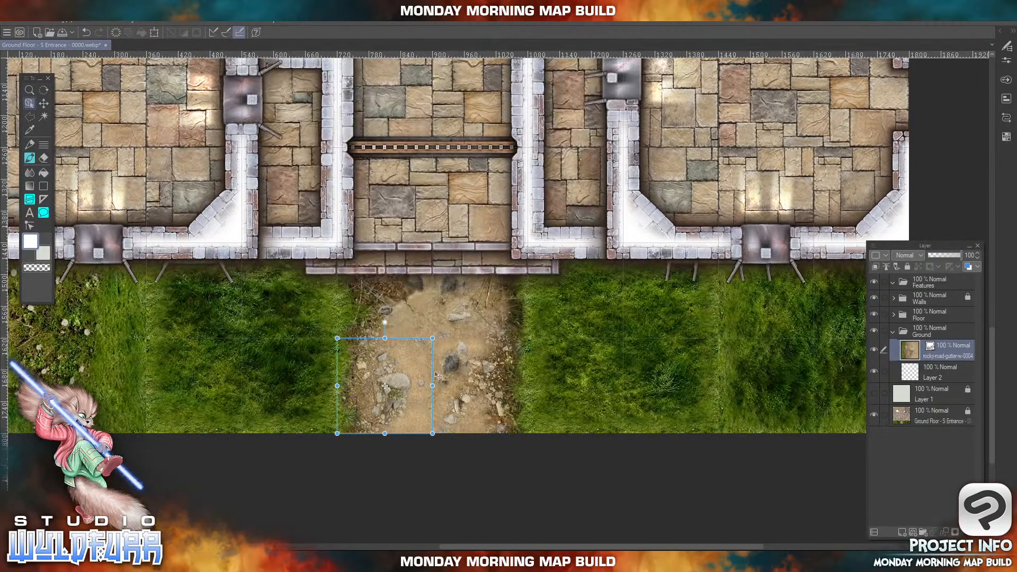
pyautogui.click(874, 393)
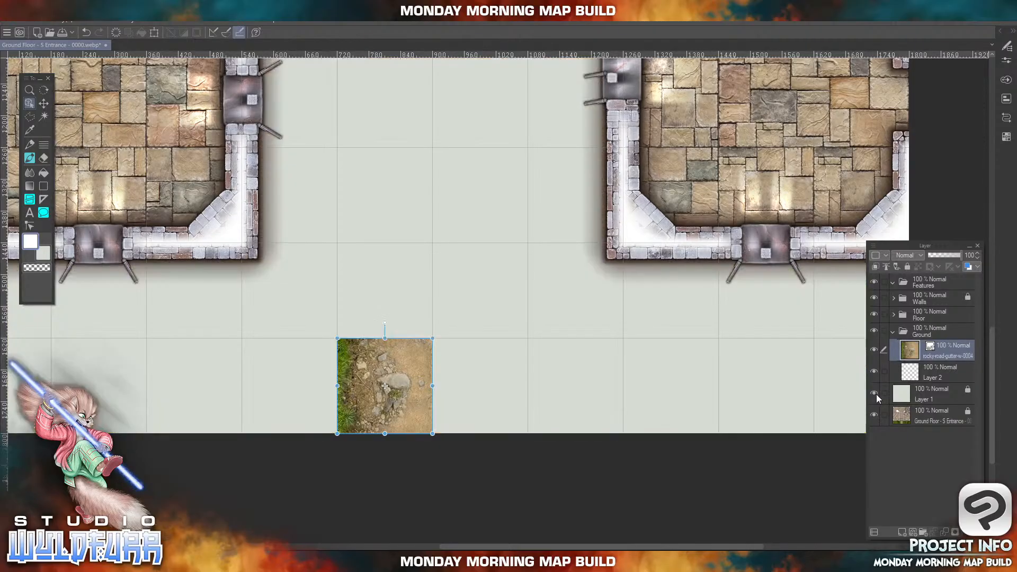
# - Import rocky-road-gutter-w-0000 into the Ground folder and place it in the grid square directly north of the first road tile
pyautogui.click(301, 561)
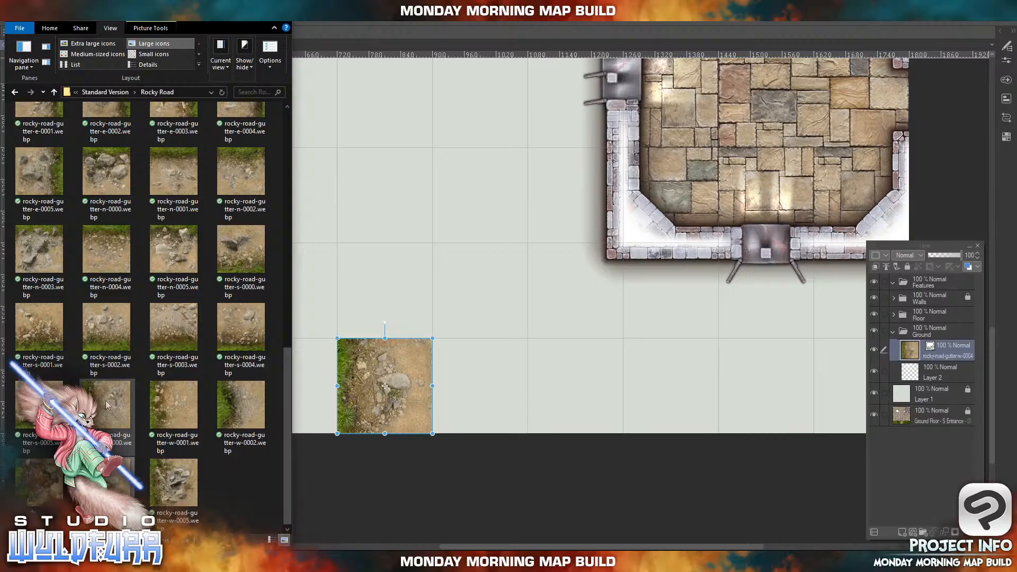
pyautogui.moveTo(107, 405); pyautogui.dragTo(926, 382)
pyautogui.moveTo(944, 349); pyautogui.dragTo(948, 349)
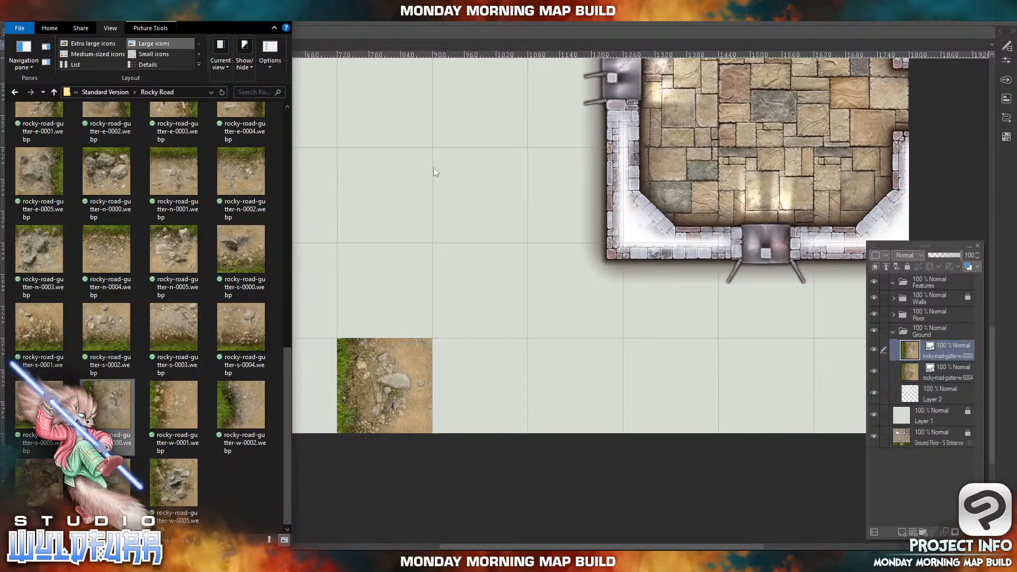
pyautogui.click(409, 157)
pyautogui.scroll(3, 408, 150)
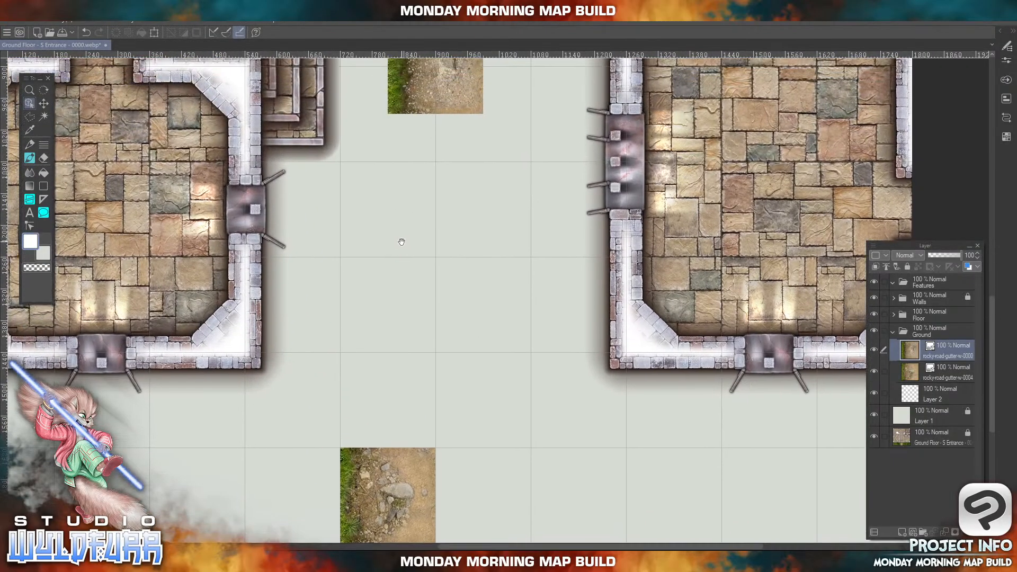
pyautogui.moveTo(447, 104); pyautogui.dragTo(402, 434)
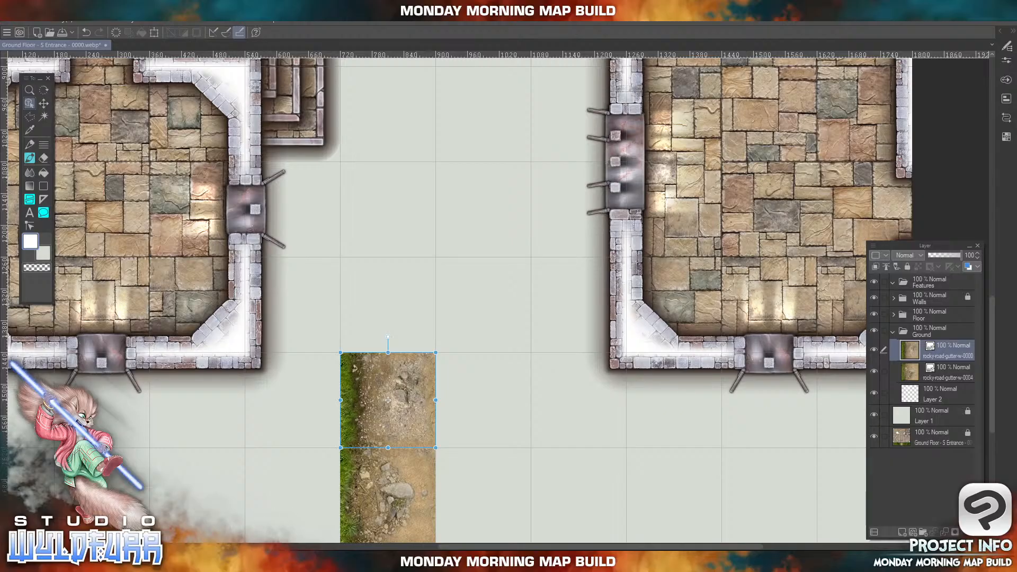
# - Import rocky-road-gutter-e-0004 into the Ground folder and place it directly east of the upper road tile
pyautogui.hotkey('alt', 'Tab')
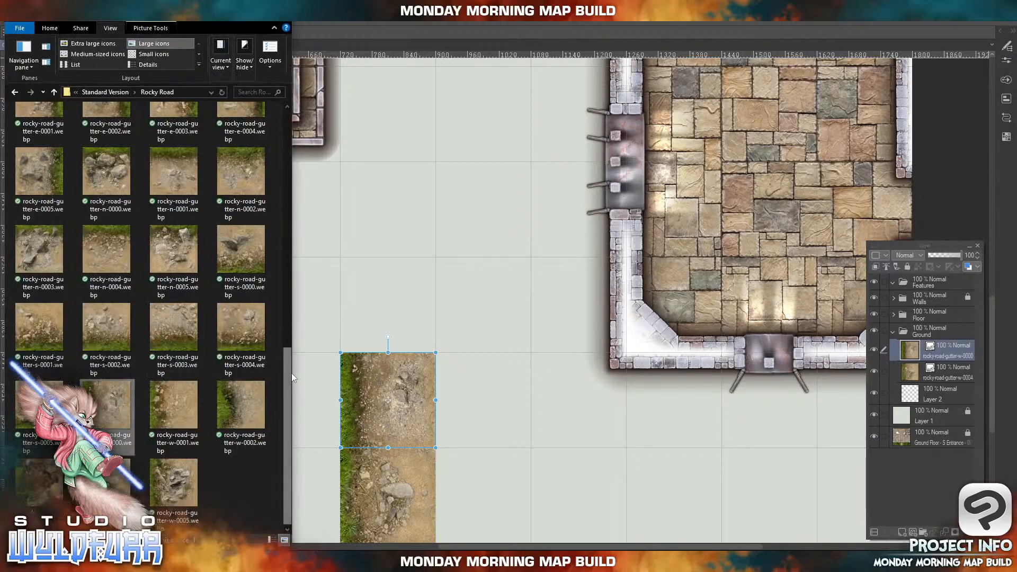
pyautogui.moveTo(289, 371); pyautogui.dragTo(286, 294)
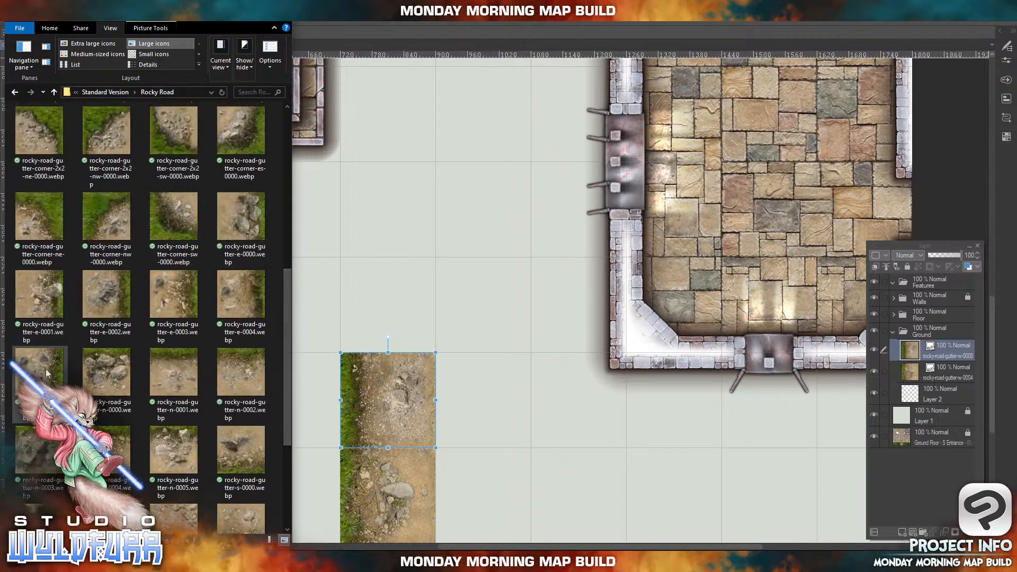
pyautogui.click(238, 294)
pyautogui.moveTo(345, 344); pyautogui.dragTo(923, 341)
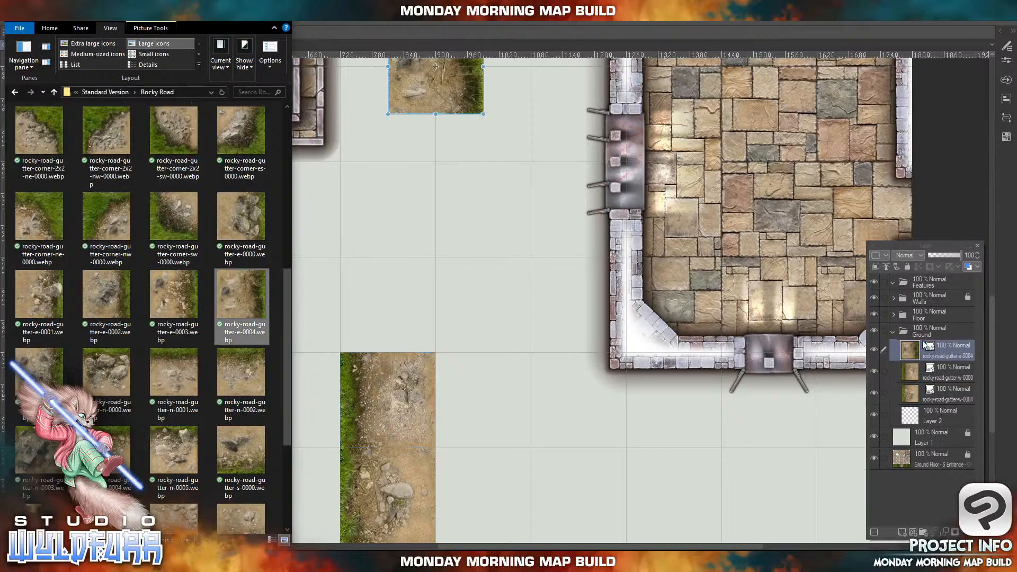
pyautogui.click(510, 263)
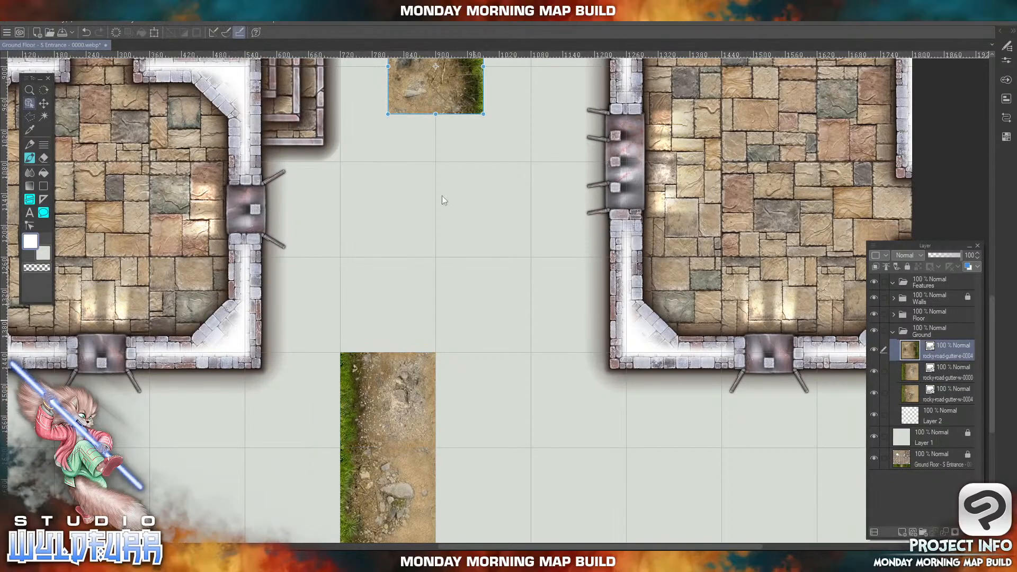
pyautogui.moveTo(458, 92); pyautogui.dragTo(507, 422)
# - Import rocky-road-gutter-e-0003 into the Ground folder and snap it to the grid square directly east of the southernmost road tile
pyautogui.click(272, 559)
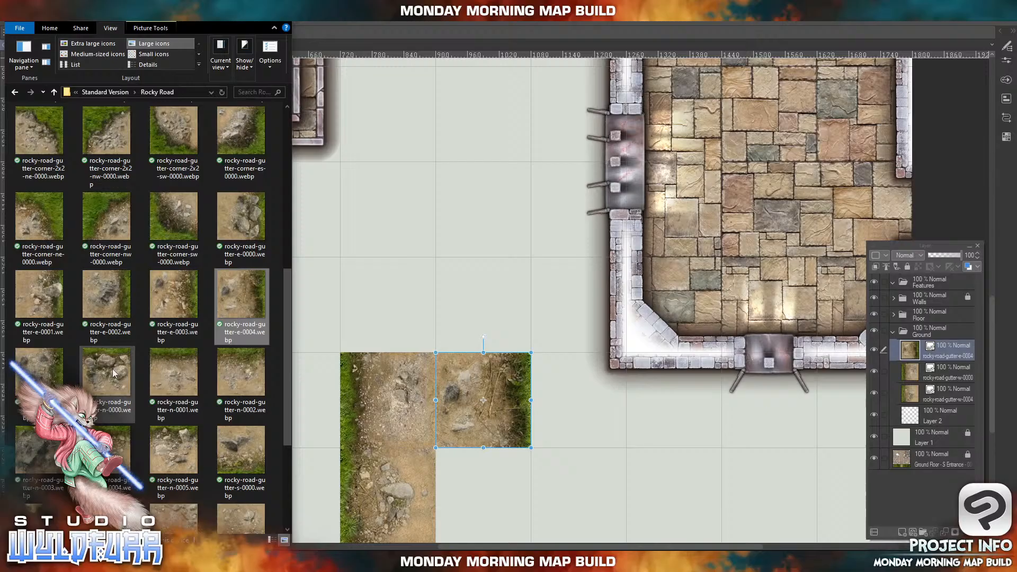
pyautogui.click(174, 294)
pyautogui.moveTo(949, 389); pyautogui.dragTo(946, 344)
pyautogui.click(434, 82)
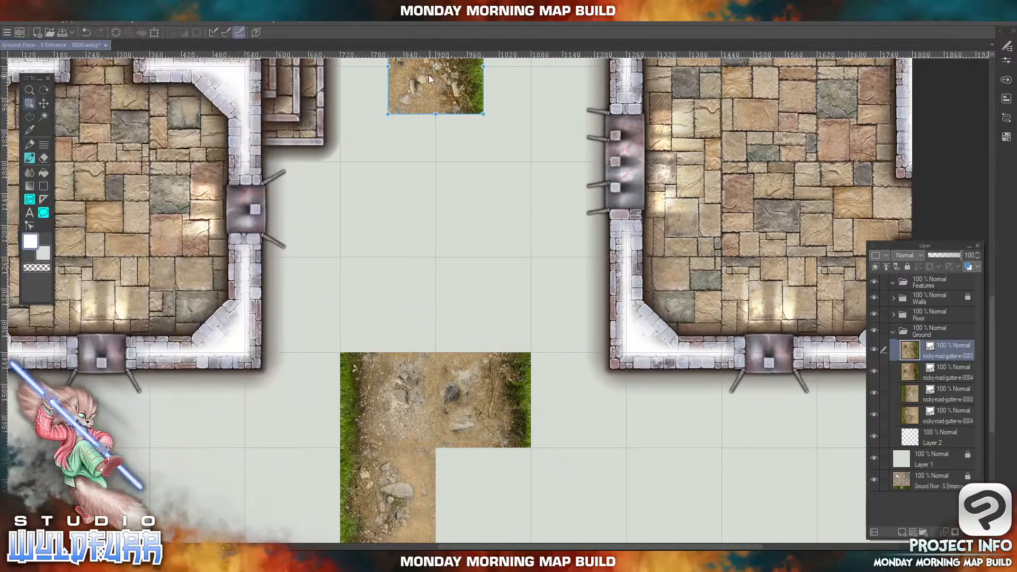
pyautogui.moveTo(428, 75); pyautogui.dragTo(476, 504)
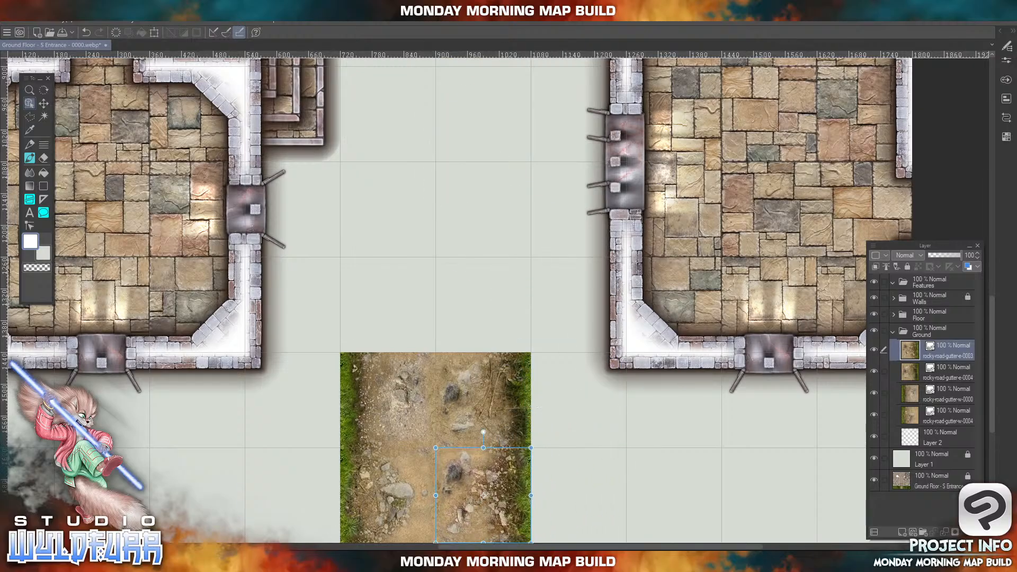
# - Import rocky-road-gutter-ccorner-es-0000 into the Ground folder and place it directly north of the road's eastern column
pyautogui.hotkey('alt', 'Tab')
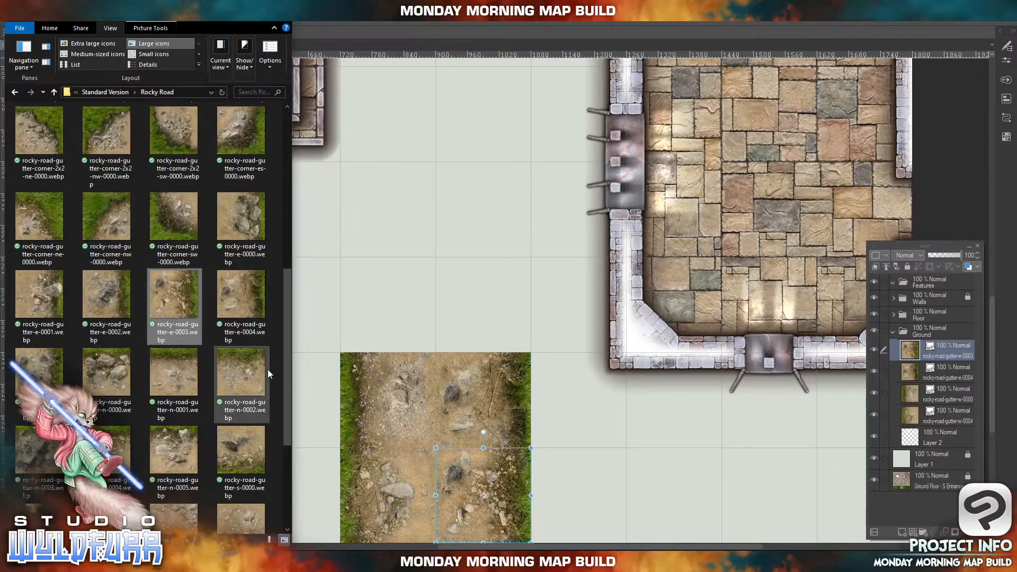
pyautogui.moveTo(287, 358); pyautogui.dragTo(279, 258)
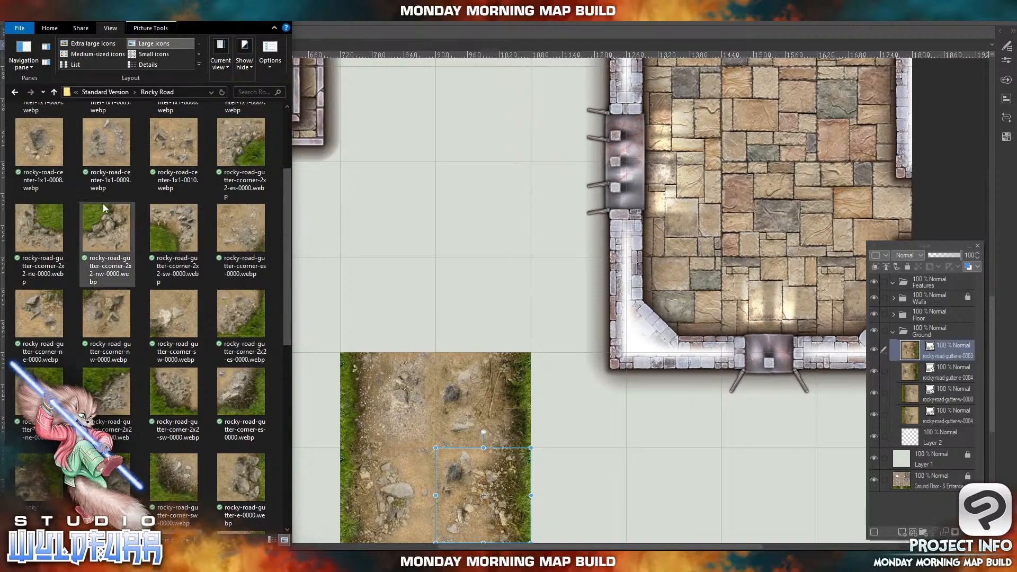
pyautogui.moveTo(288, 268); pyautogui.dragTo(284, 254)
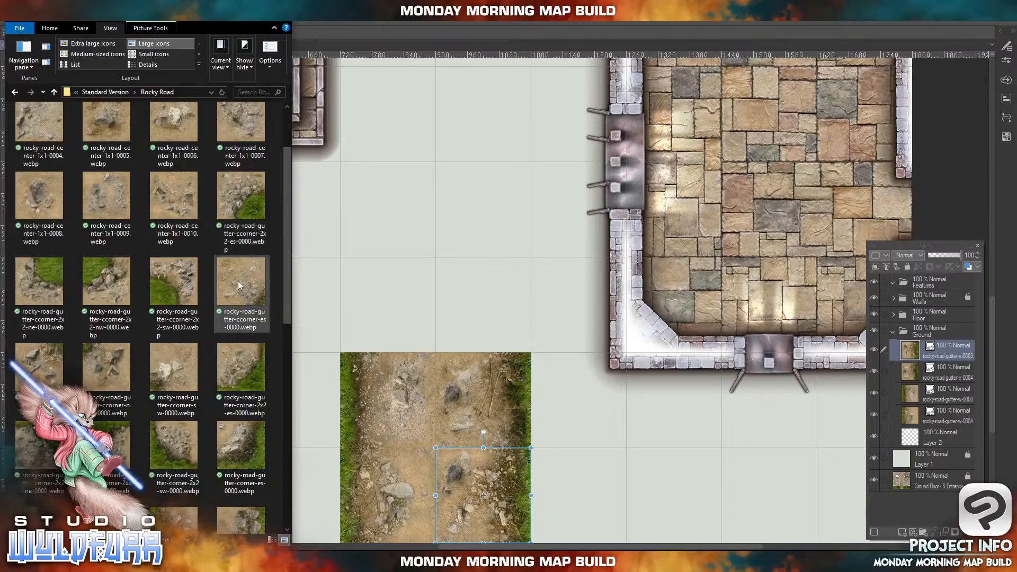
pyautogui.moveTo(238, 281); pyautogui.dragTo(950, 342)
pyautogui.click(429, 84)
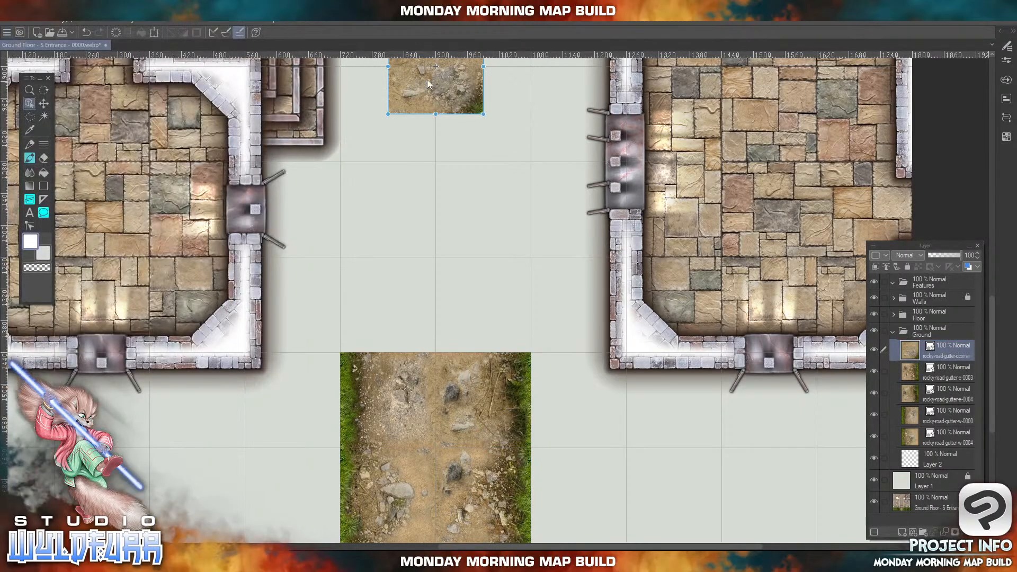
pyautogui.moveTo(411, 93); pyautogui.dragTo(450, 320)
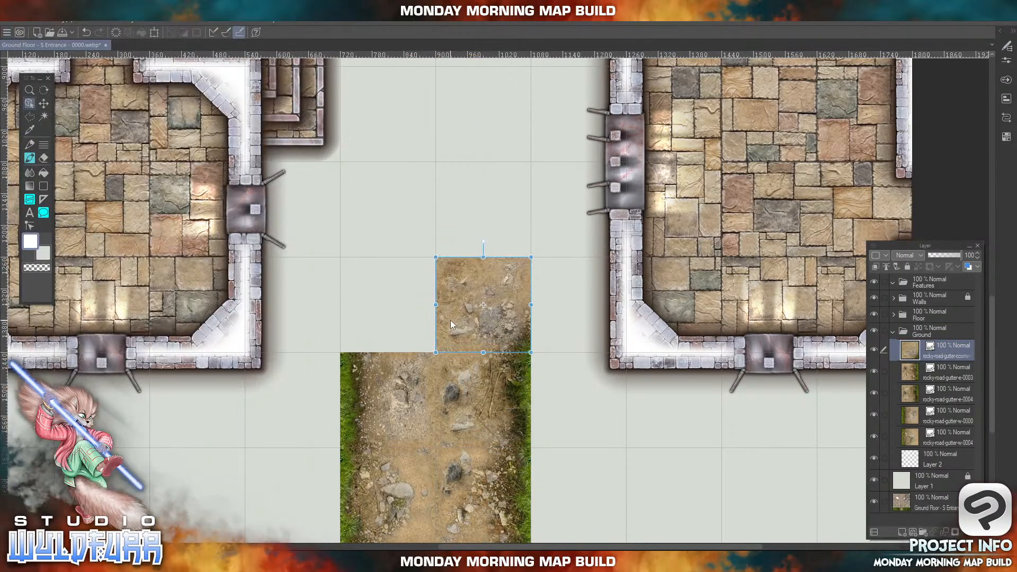
# - Import rocky-road-gutter-ccorner-sw-0000 into the Ground folder and place it directly north of the road's western column
pyautogui.click(260, 541)
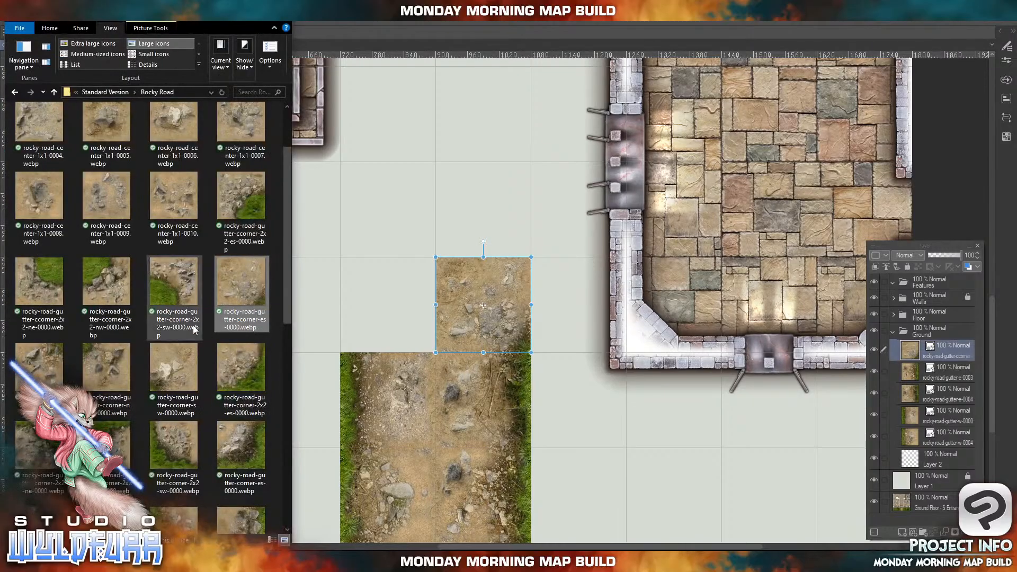
pyautogui.click(171, 367)
pyautogui.moveTo(948, 346); pyautogui.dragTo(953, 342)
pyautogui.click(437, 80)
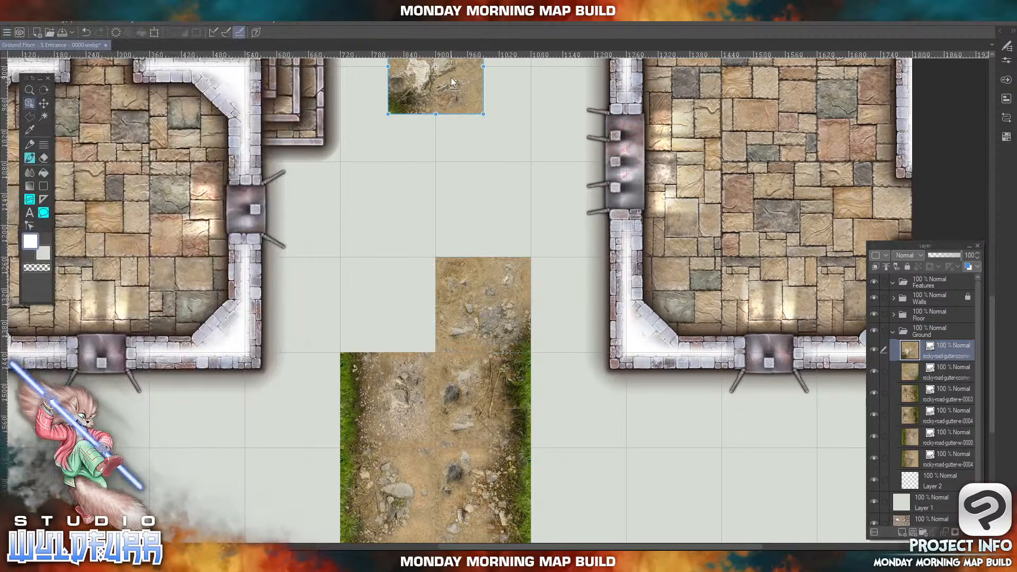
pyautogui.moveTo(450, 77); pyautogui.dragTo(403, 316)
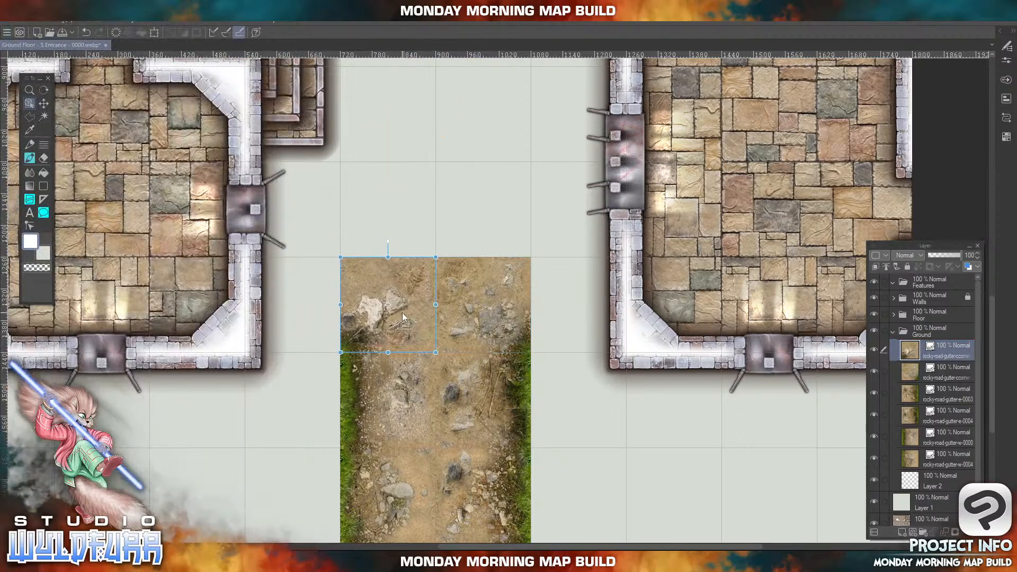
# - Import rocky-road-gutter-s-0000 into the Ground folder and place it directly west of the south-west corner road tile, running under the wall
pyautogui.hotkey('alt', 'Tab')
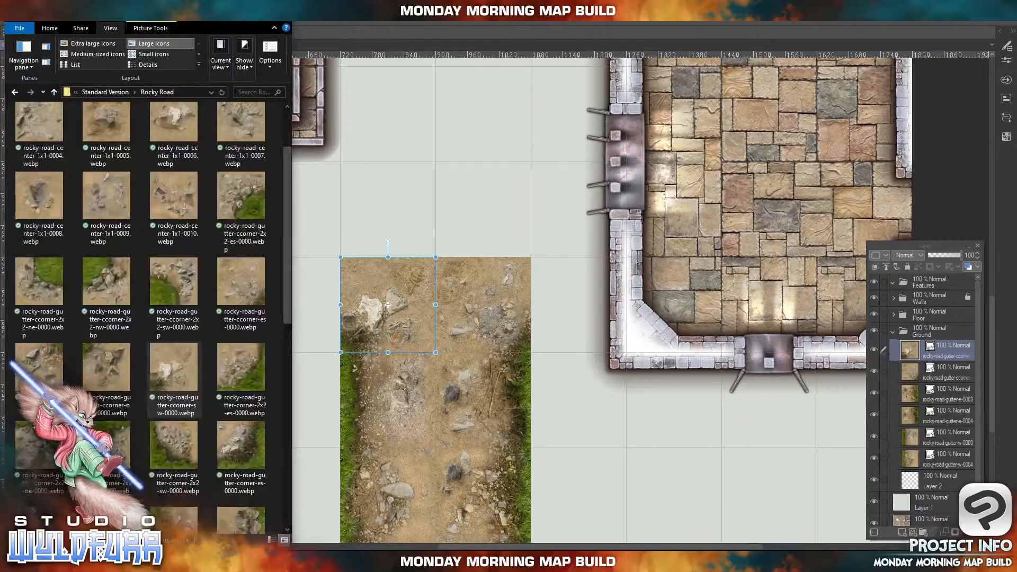
pyautogui.scroll(-5, 185, 386)
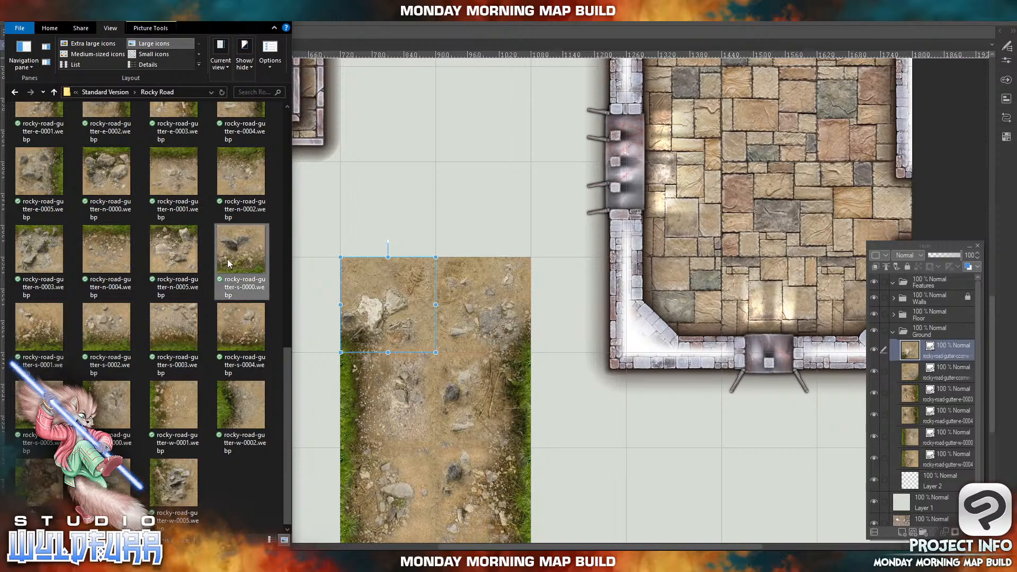
pyautogui.moveTo(228, 259); pyautogui.dragTo(951, 344)
pyautogui.click(435, 96)
pyautogui.moveTo(457, 87); pyautogui.dragTo(315, 328)
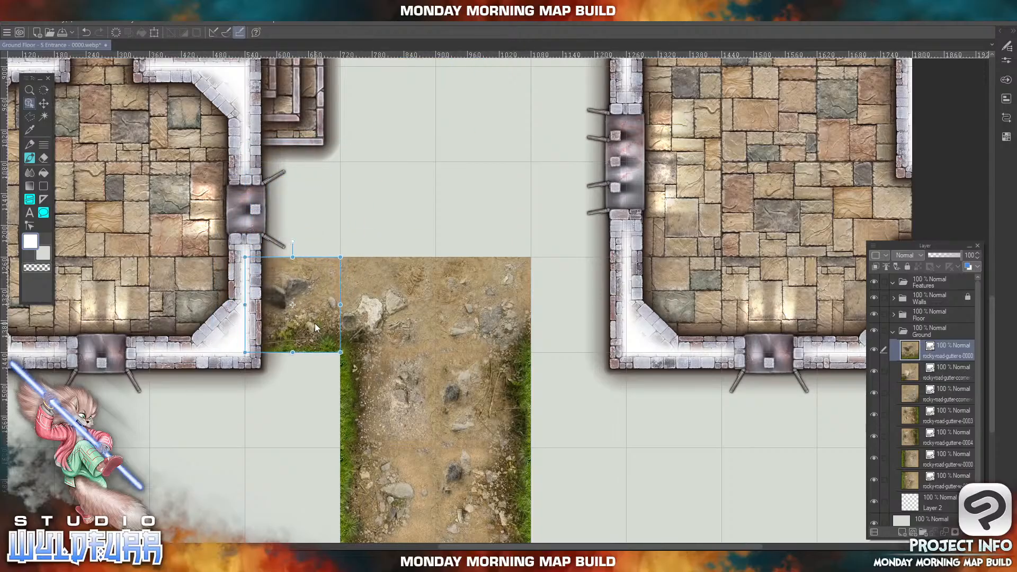
# - Import rocky-road-gutter-s-0005 into the Ground folder and place it directly east of the south-east corner road tile
pyautogui.hotkey('alt', 'Tab')
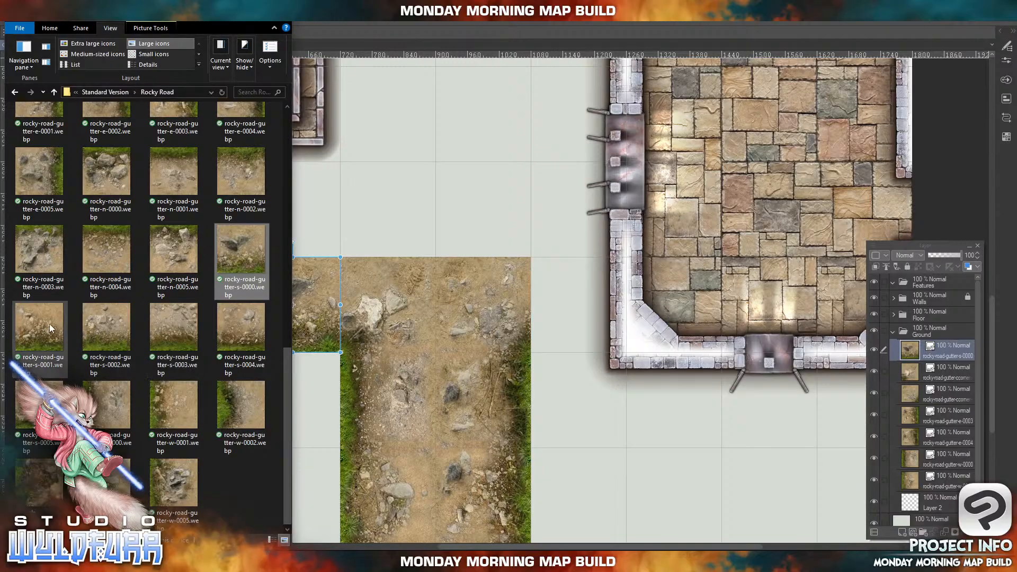
pyautogui.click(37, 407)
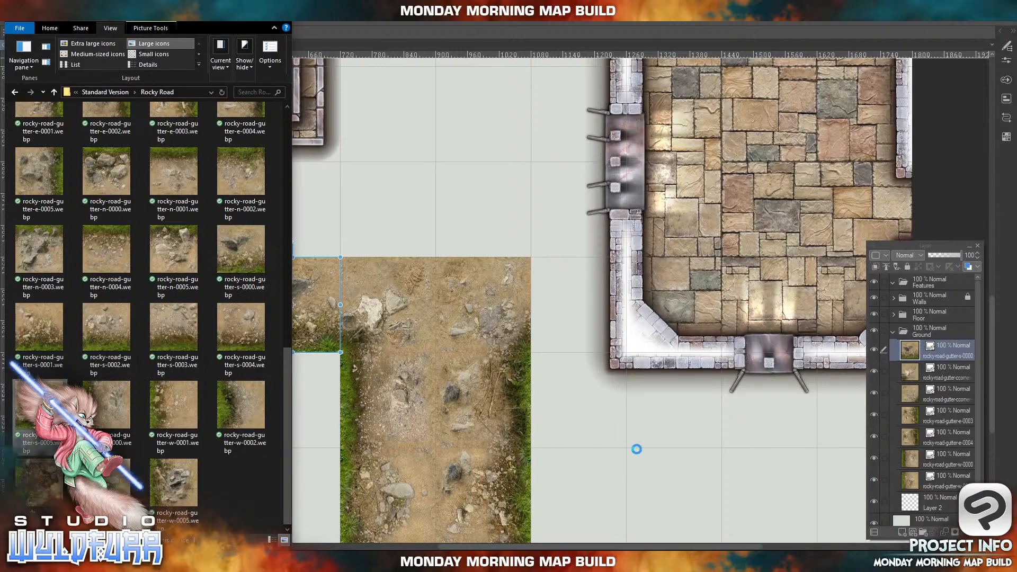
pyautogui.moveTo(957, 344); pyautogui.dragTo(958, 344)
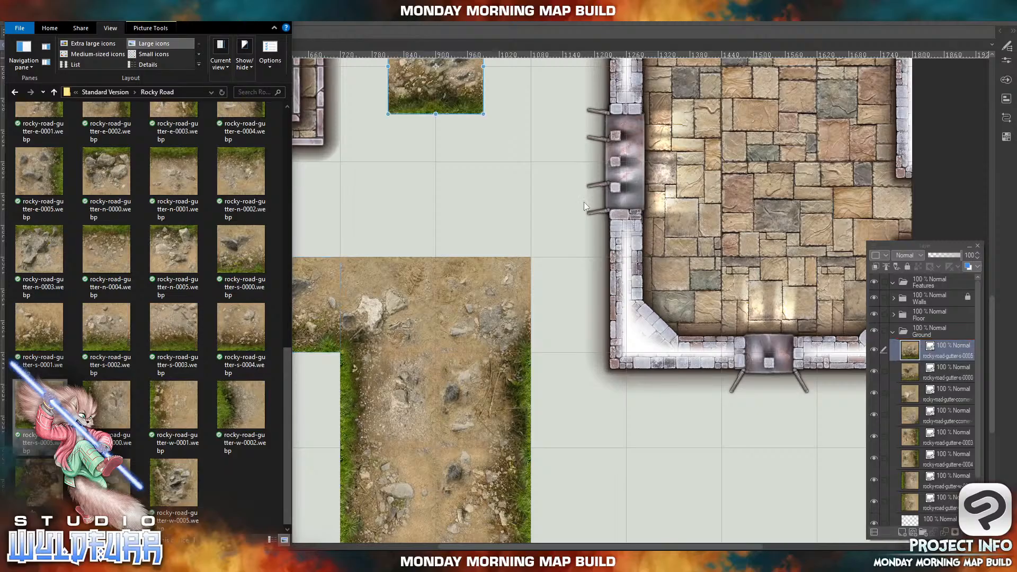
pyautogui.click(442, 88)
pyautogui.moveTo(413, 88); pyautogui.dragTo(557, 323)
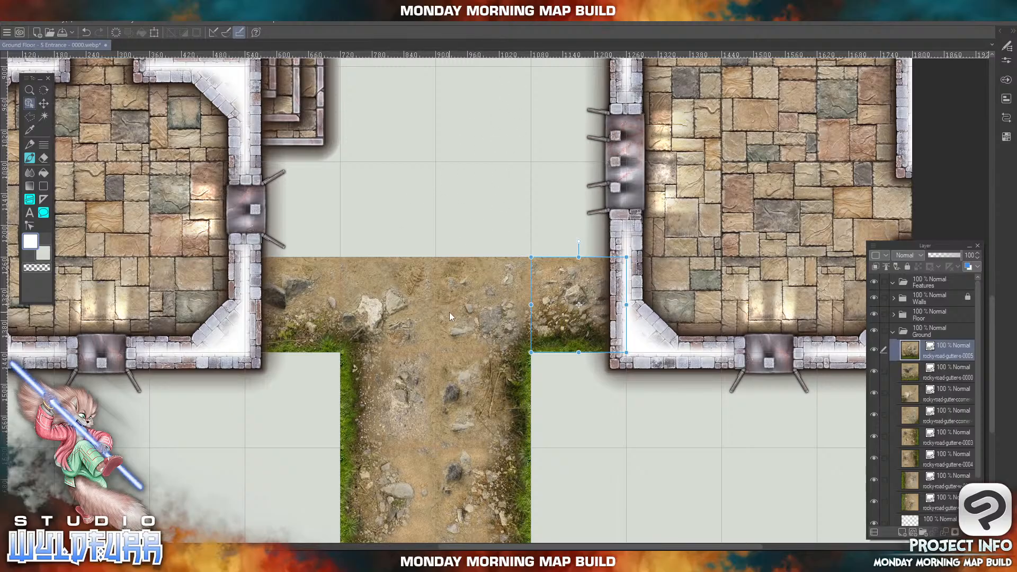
# - Collapse the Ground layer folder and lock it
pyautogui.moveTo(208, 474); pyautogui.dragTo(351, 358)
pyautogui.moveTo(571, 224); pyautogui.dragTo(485, 331)
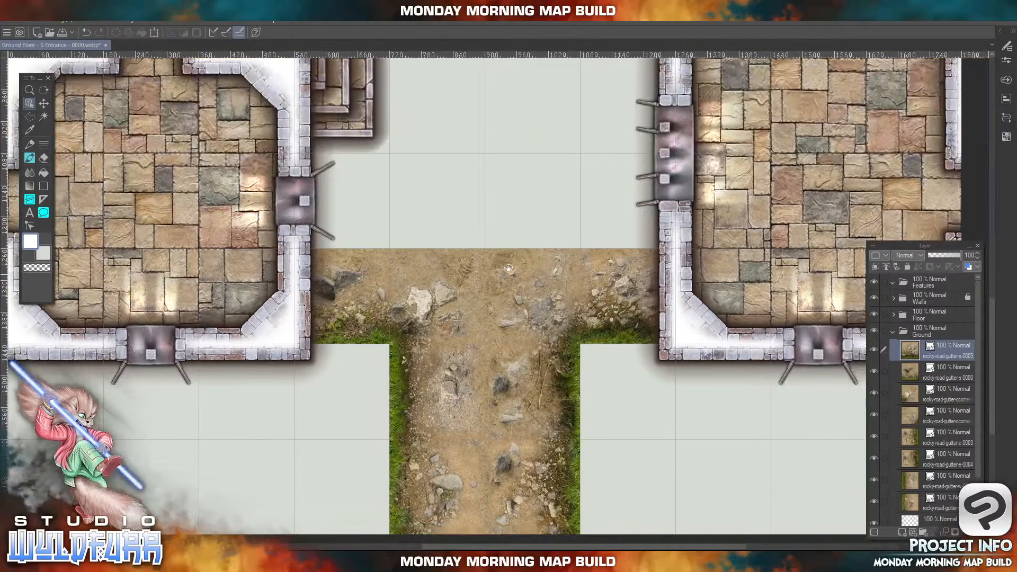
pyautogui.moveTo(517, 226); pyautogui.dragTo(502, 381)
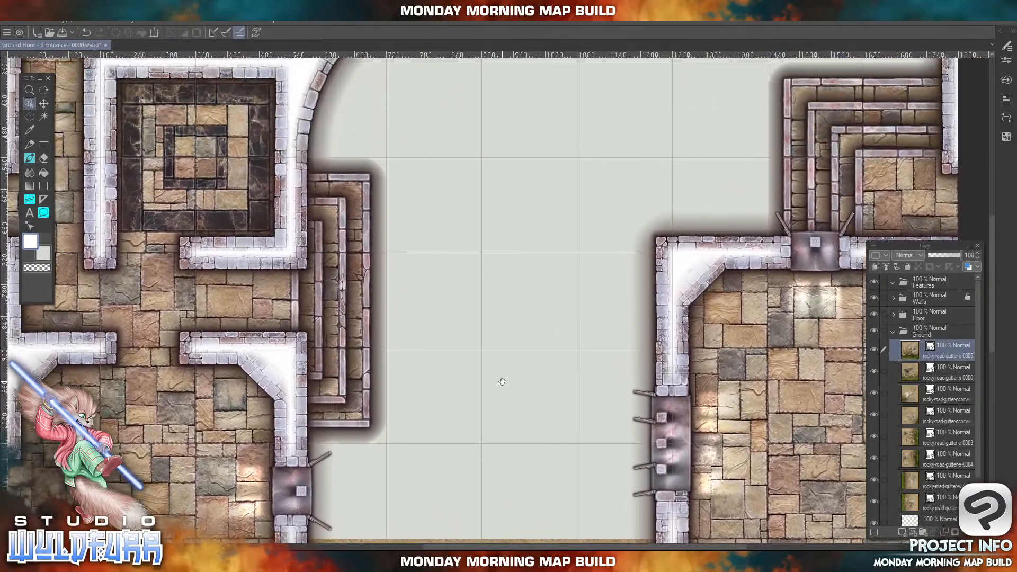
pyautogui.click(269, 556)
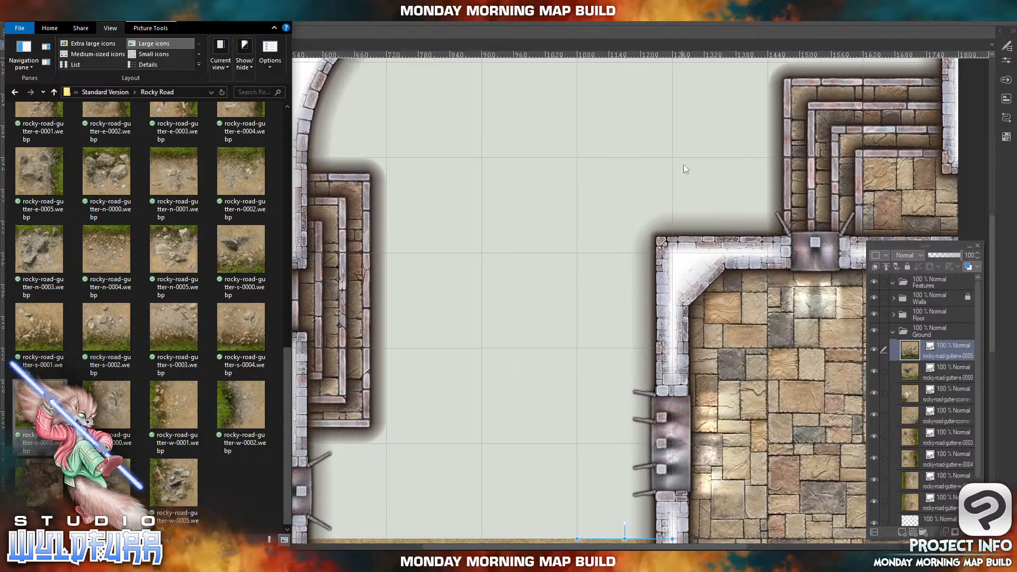
pyautogui.click(701, 142)
pyautogui.moveTo(704, 121); pyautogui.dragTo(562, 325)
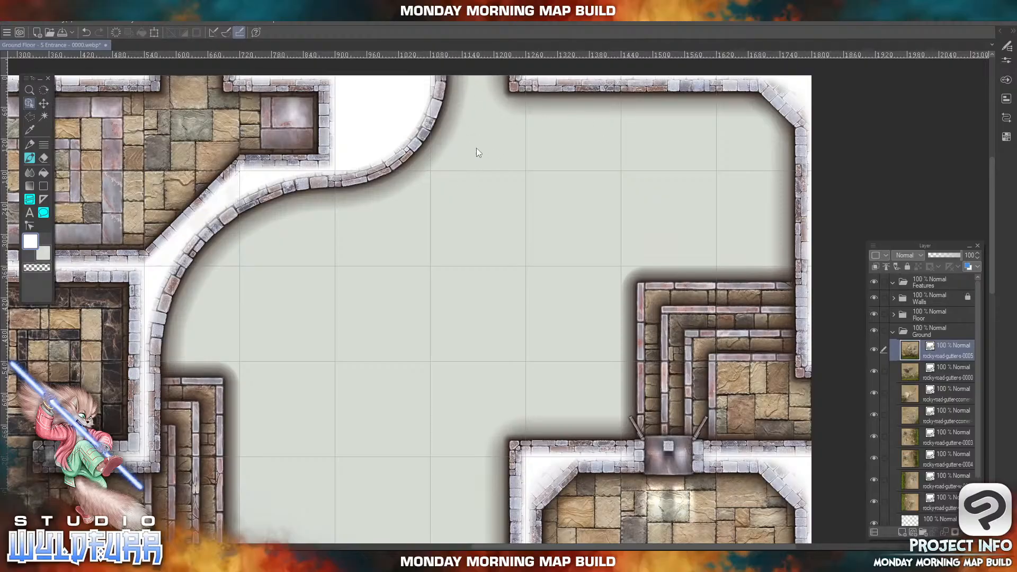
pyautogui.click(892, 332)
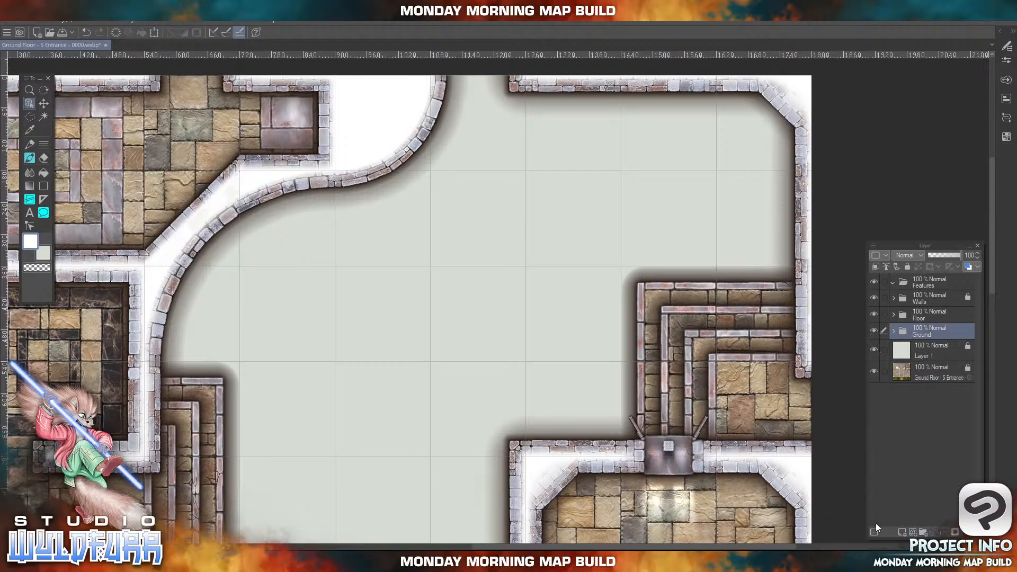
pyautogui.click(907, 266)
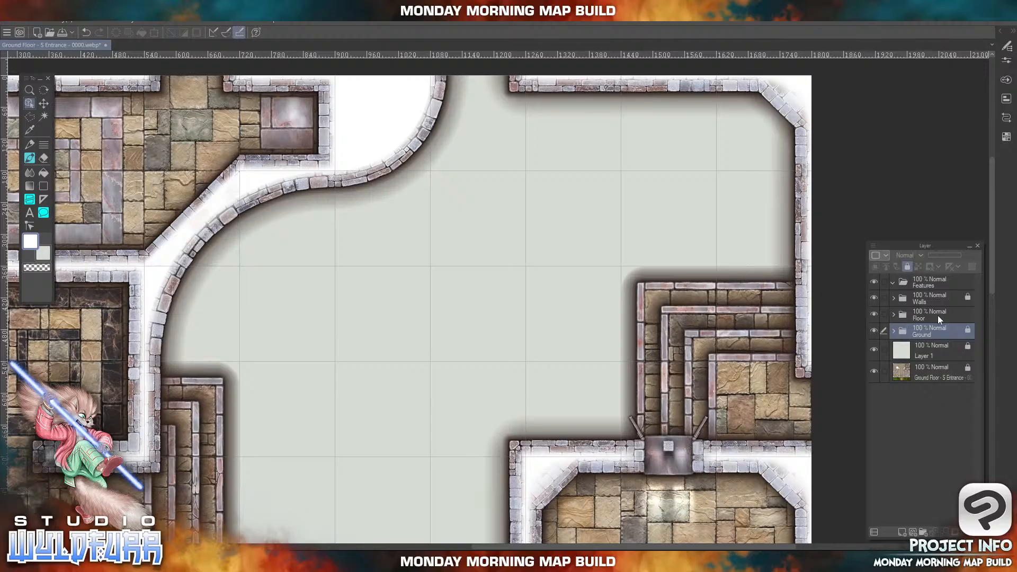
# - In the Floor folder, delete the north-facing straight staircase tile and the corner staircase tile beside the courtyard's eastern wall
pyautogui.click(900, 317)
pyautogui.click(894, 314)
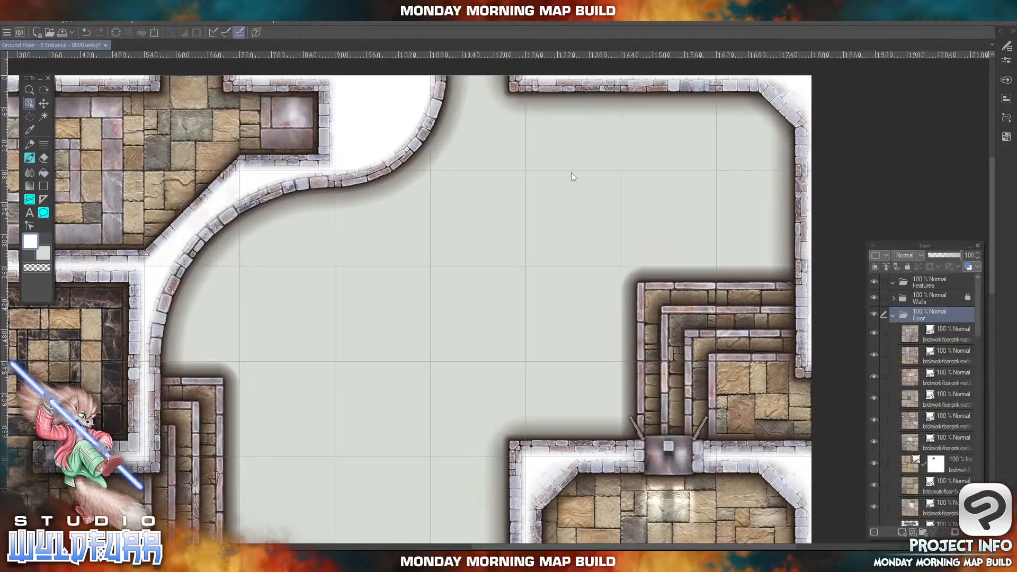
pyautogui.click(735, 371)
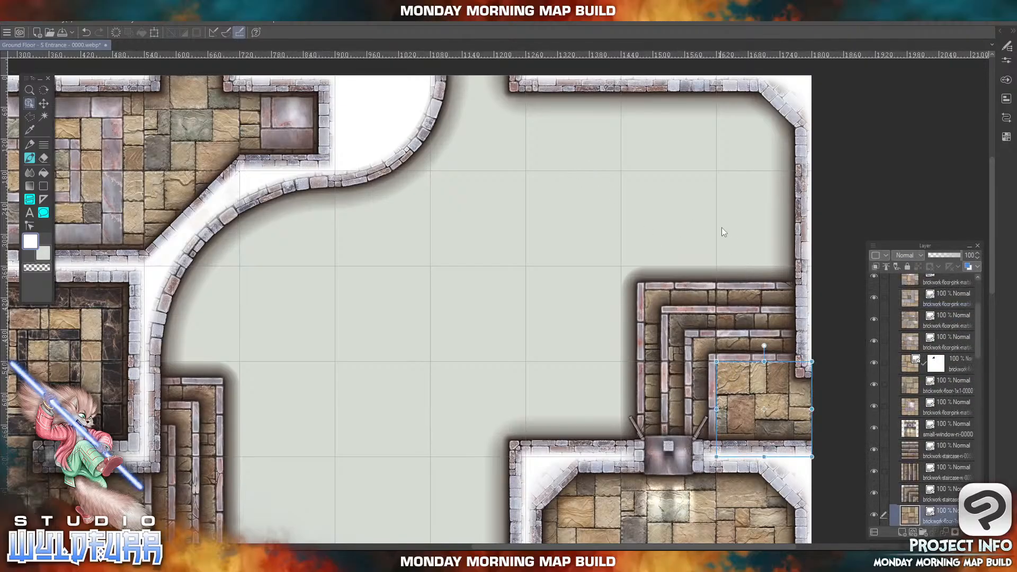
pyautogui.click(751, 299)
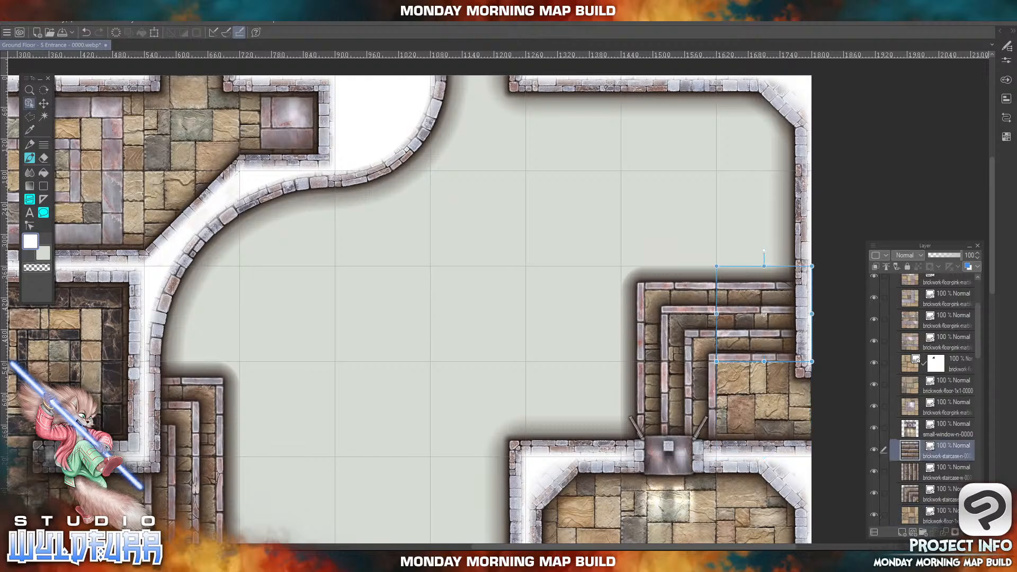
pyautogui.press('Delete')
pyautogui.click(896, 468)
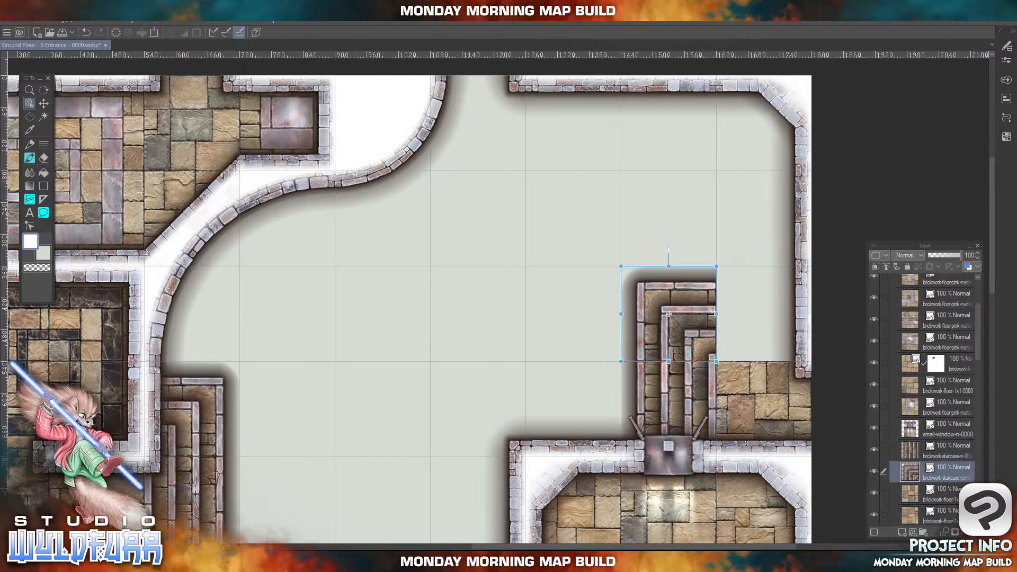
pyautogui.press('Delete')
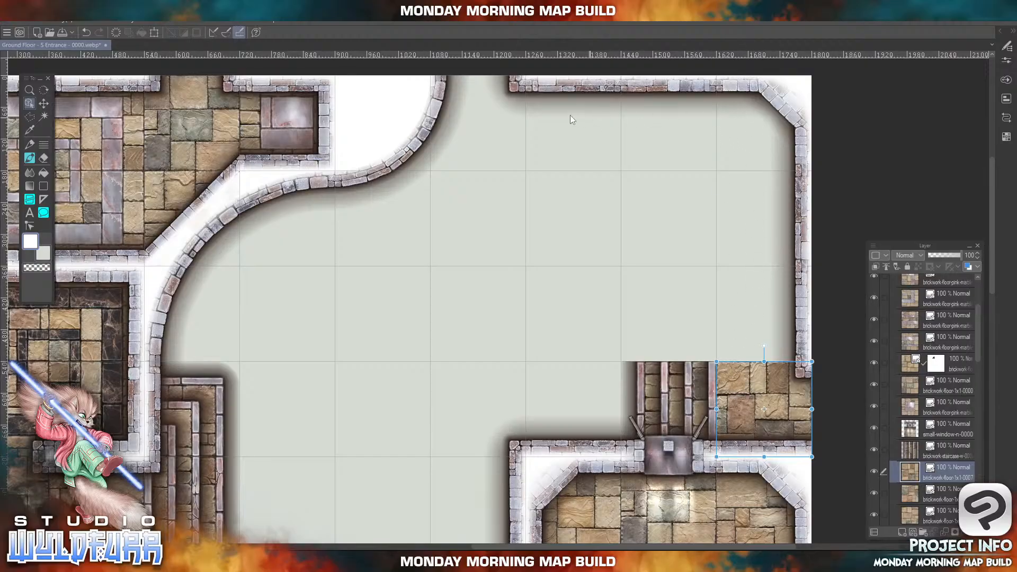
# - Switch to File Explorer and go from the Rocky Road folder back up to the Patreon Library's Map Tiles folder
pyautogui.hotkey('alt', 'Tab')
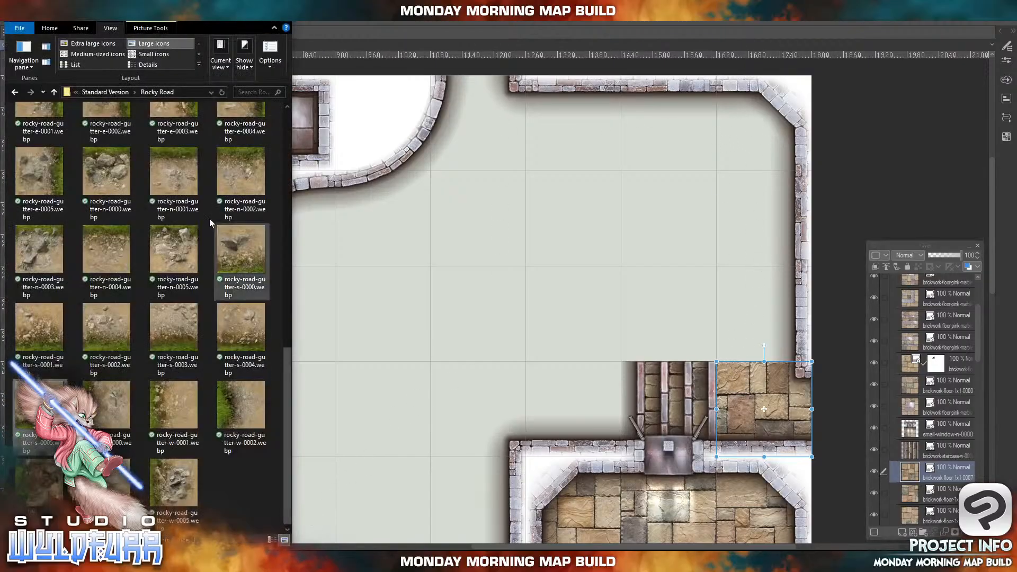
pyautogui.click(105, 98)
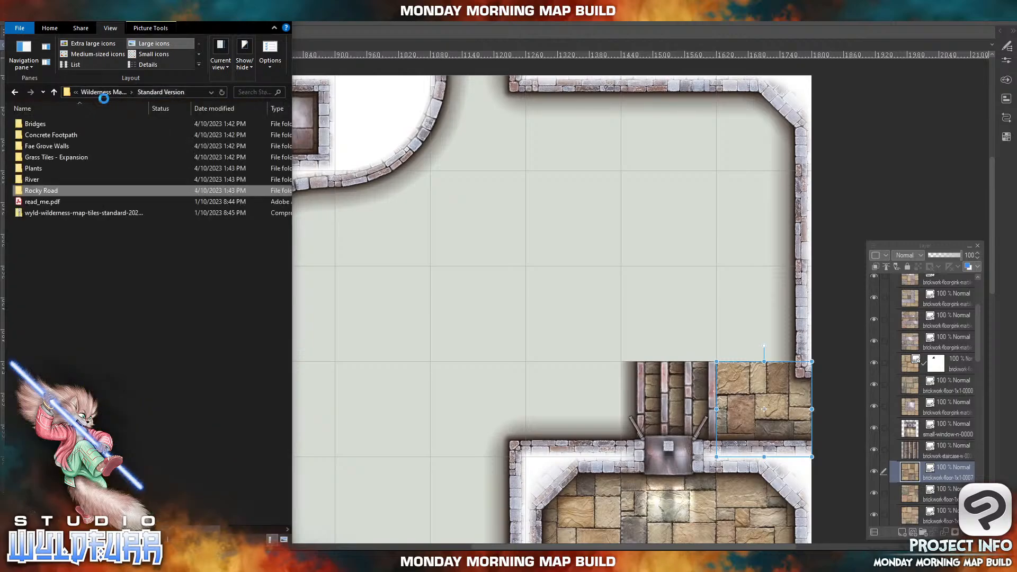
pyautogui.click(77, 92)
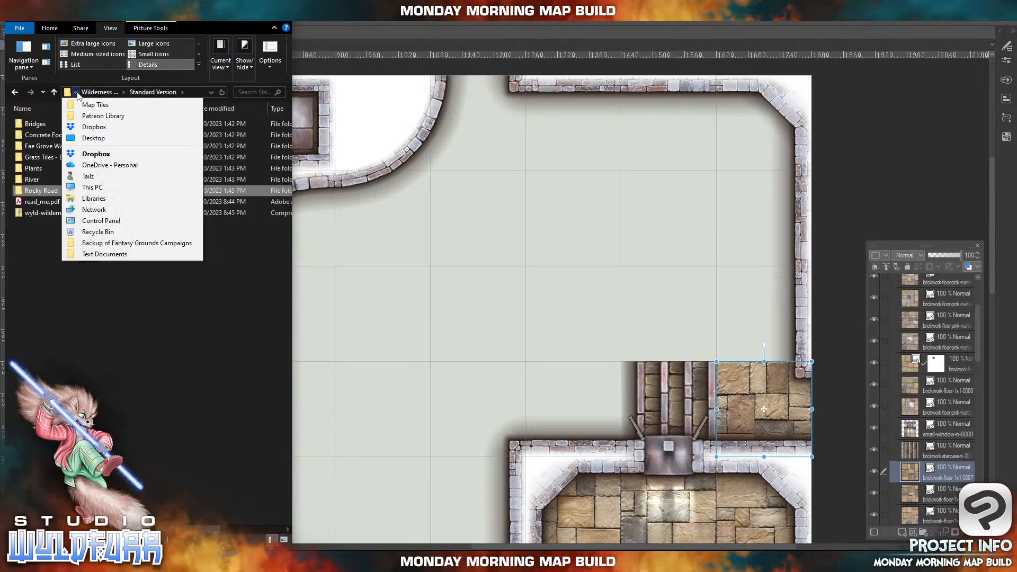
pyautogui.click(123, 92)
pyautogui.click(100, 94)
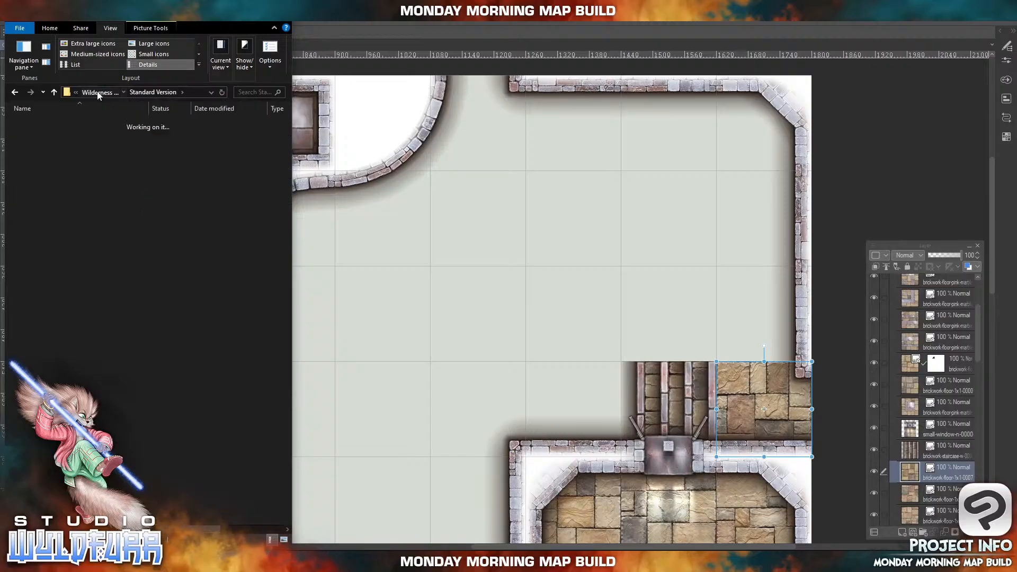
pyautogui.click(97, 93)
pyautogui.click(97, 94)
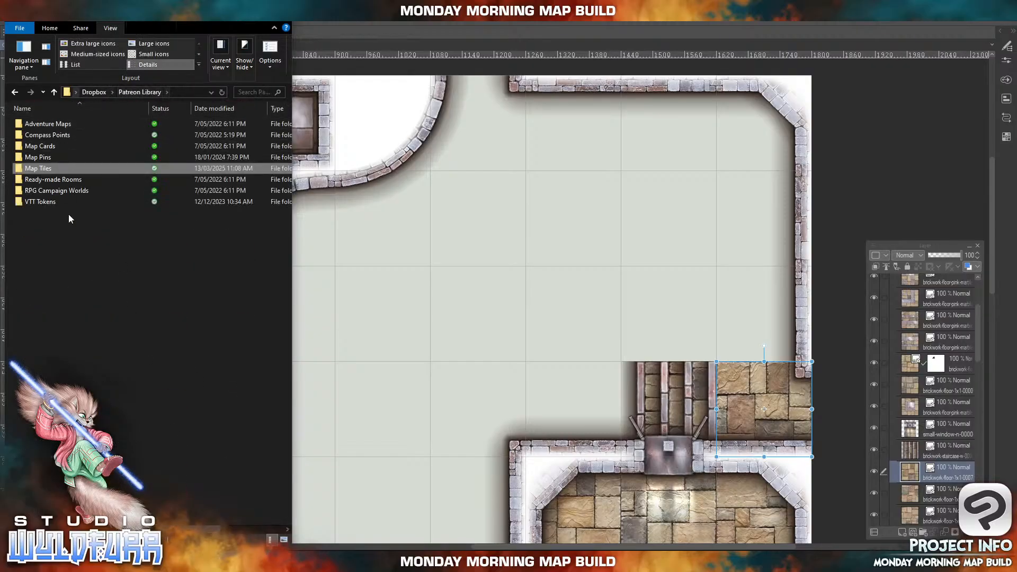
pyautogui.doubleClick(38, 168)
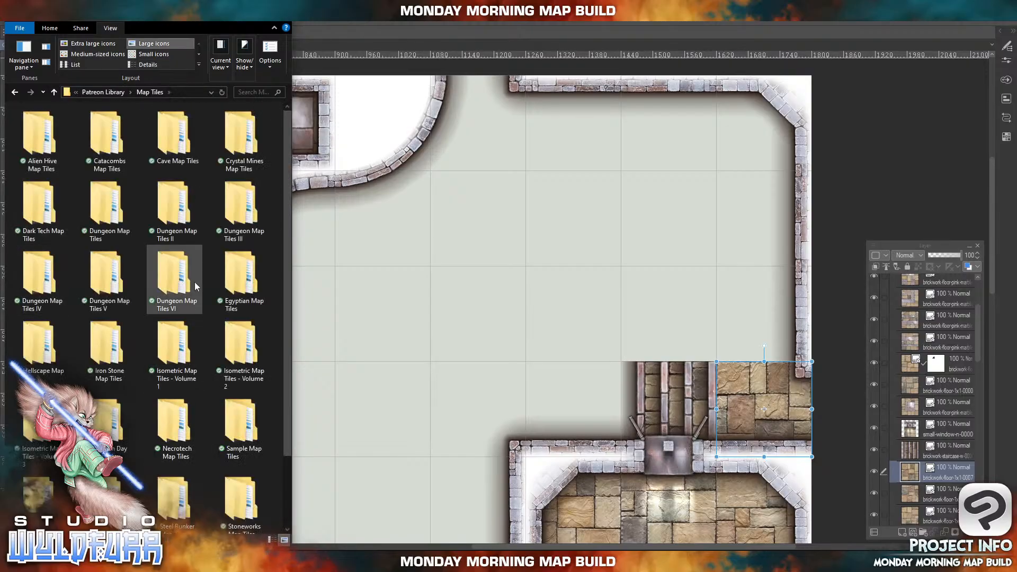
# - Open the Brickwork Floor folder inside the Standard Edition of Dungeon Map Tiles VI
pyautogui.doubleClick(178, 281)
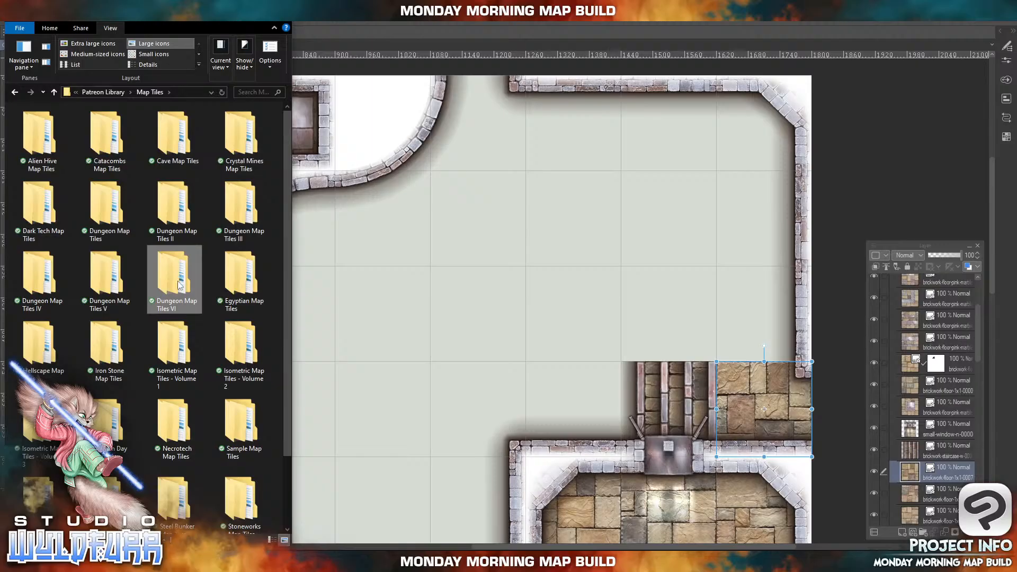
pyautogui.doubleClick(58, 137)
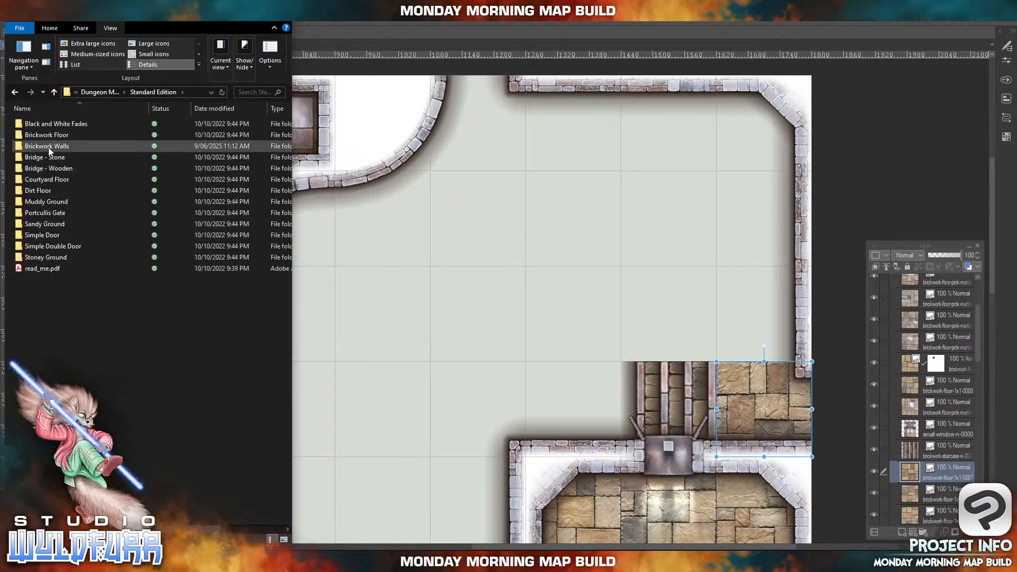
pyautogui.doubleClick(62, 146)
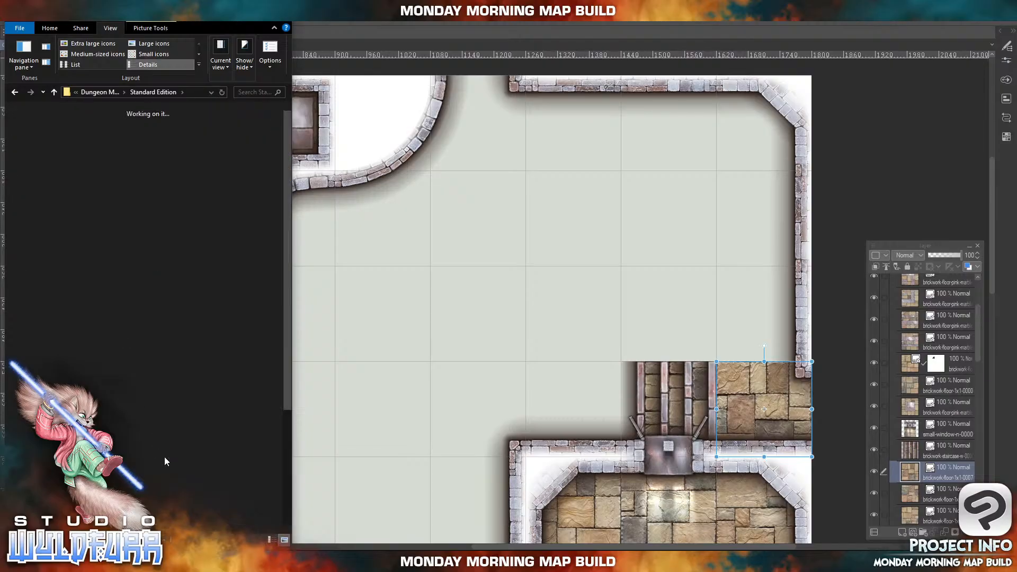
pyautogui.click(97, 92)
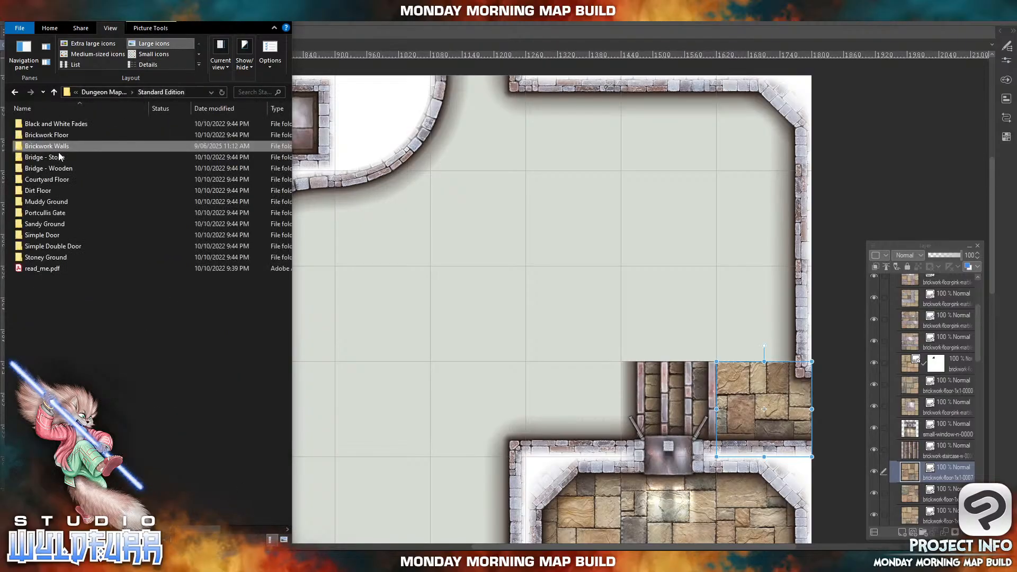
pyautogui.click(48, 136)
pyautogui.doubleClick(47, 135)
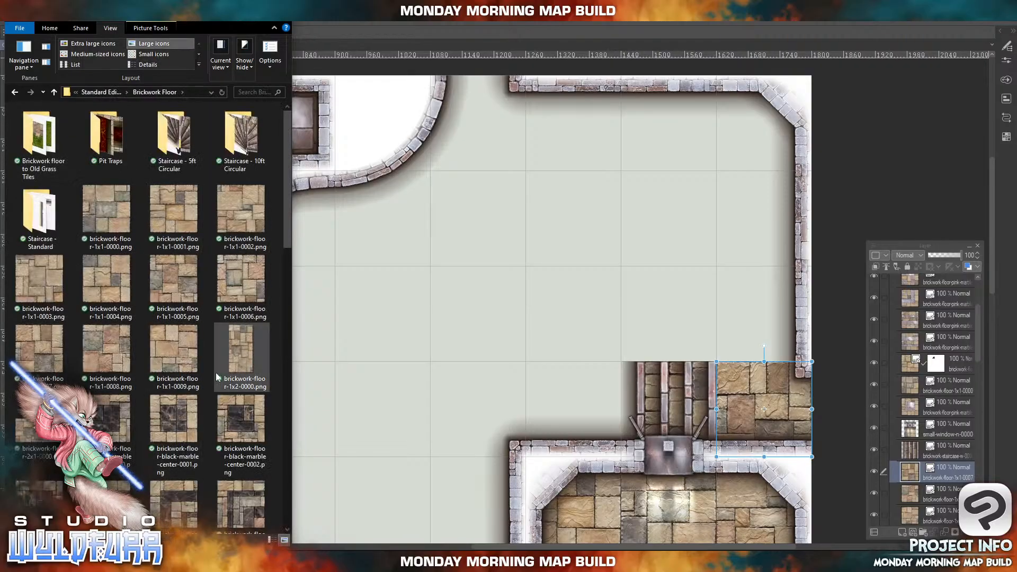
# - Import brickwork-floor-1x2-0000 into the Floor folder and place it along the courtyard's eastern wall, directly north of the existing floor tile
pyautogui.click(243, 360)
pyautogui.moveTo(951, 384); pyautogui.dragTo(945, 468)
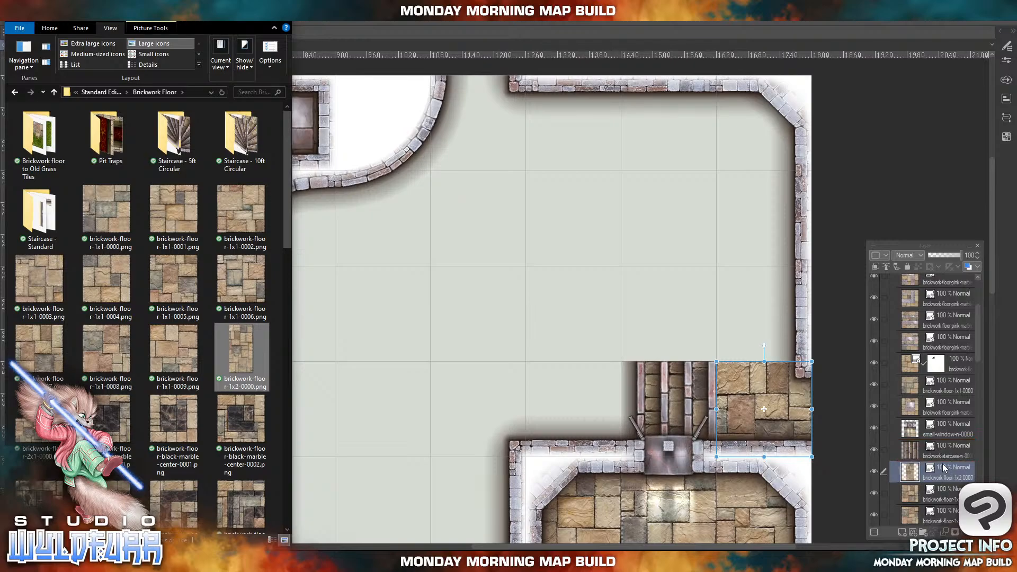
pyautogui.click(338, 480)
pyautogui.moveTo(329, 505); pyautogui.dragTo(760, 221)
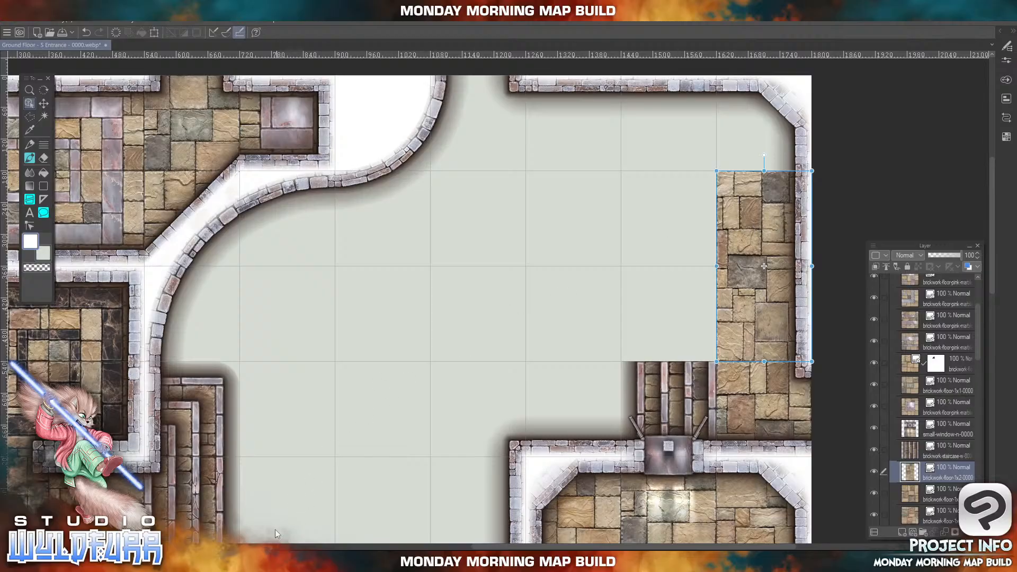
# - Import brickwork-floor-2x1-0000 into the Floor folder and place it in the courtyard's north-east corner, under the angled wall
pyautogui.hotkey('alt', 'Tab')
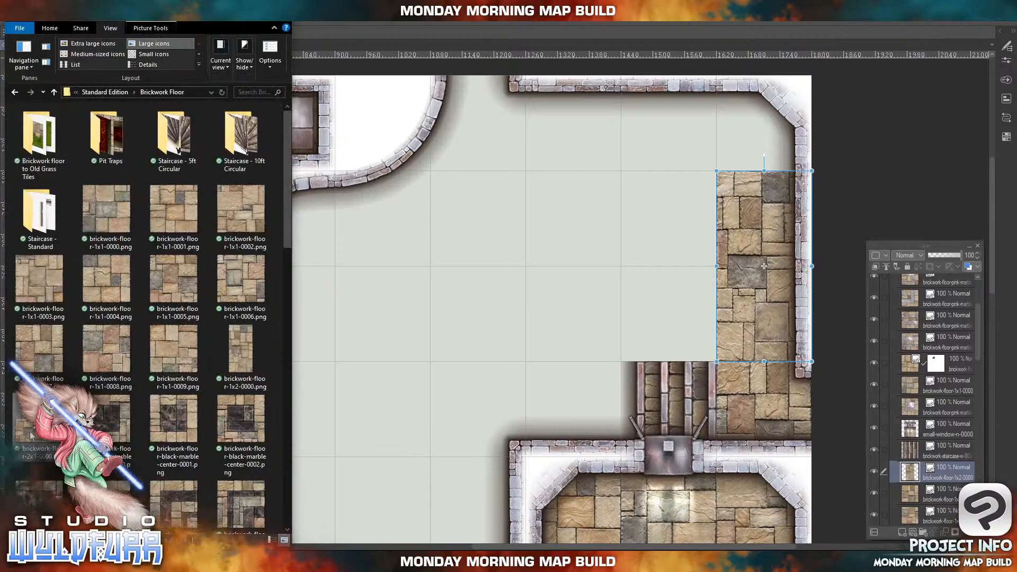
pyautogui.moveTo(606, 375); pyautogui.dragTo(924, 464)
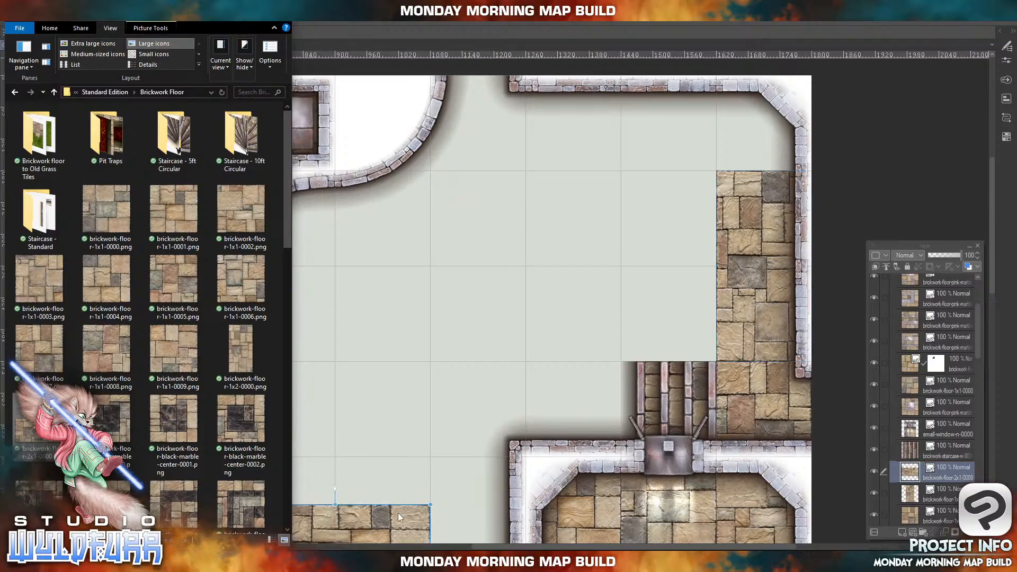
pyautogui.click(366, 523)
pyautogui.moveTo(366, 523); pyautogui.dragTo(744, 94)
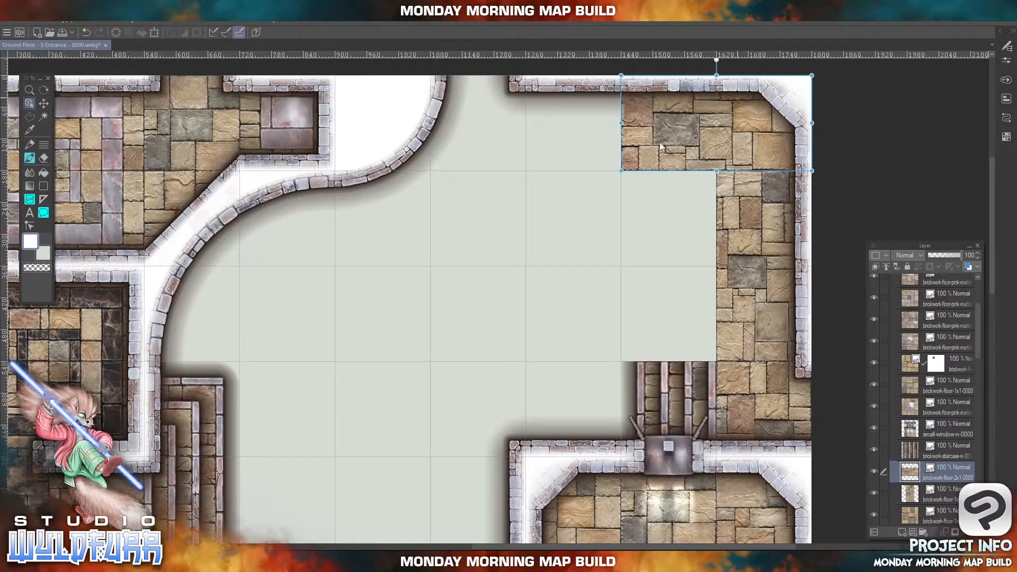
# - Import brickwork-floor-1x1-0008 and align it to the grid directly west of the north-east corner's 2x1 tile
pyautogui.hotkey('alt', 'Tab')
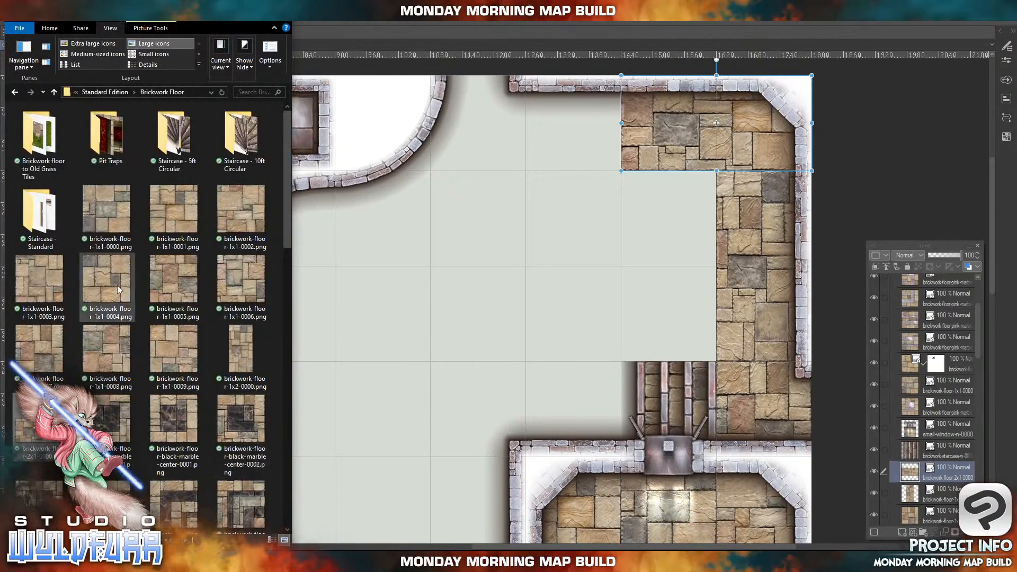
pyautogui.moveTo(123, 347); pyautogui.dragTo(949, 448)
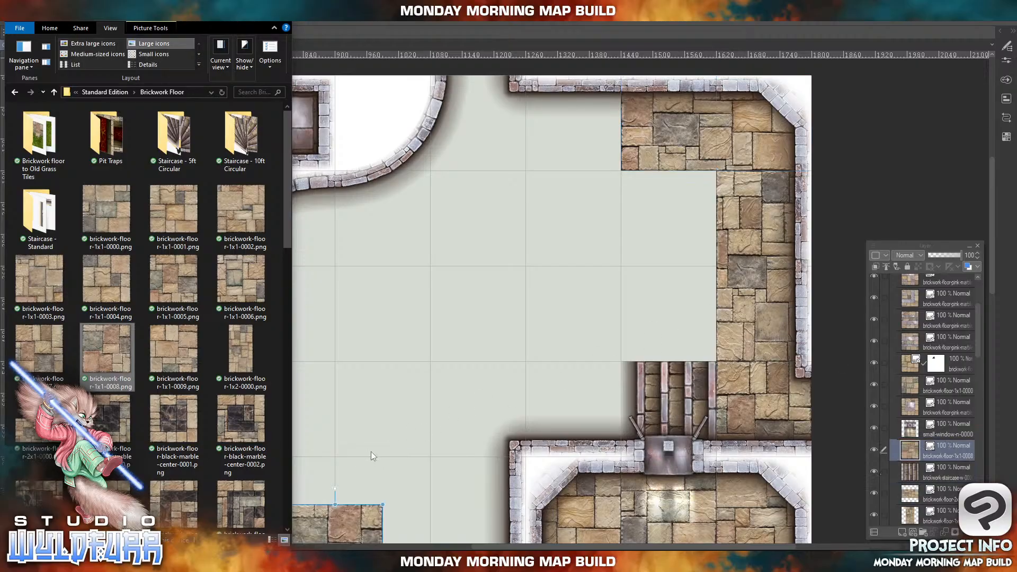
pyautogui.click(332, 511)
pyautogui.moveTo(342, 528); pyautogui.dragTo(579, 96)
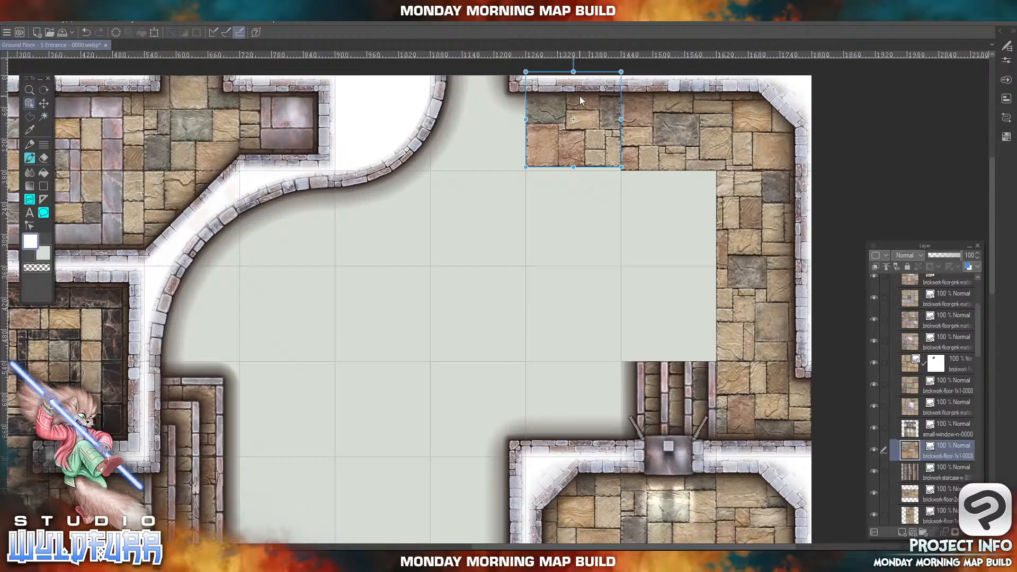
pyautogui.moveTo(579, 96); pyautogui.dragTo(580, 98)
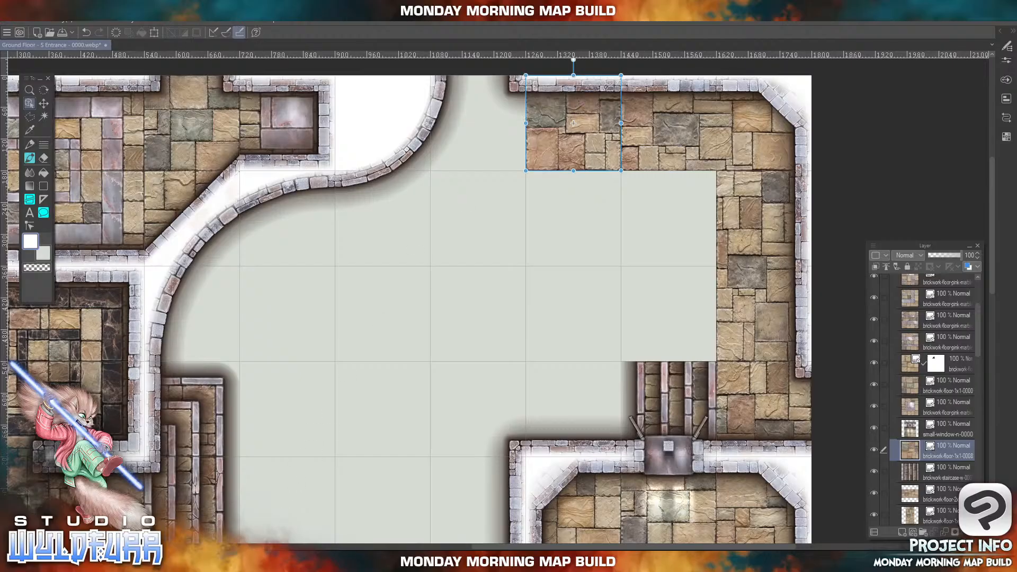
# - Import brickwork-floor-1x1-0004 and place it in the northern opening, between the curved wall and the northern floor row
pyautogui.hotkey('alt', 'Tab')
pyautogui.moveTo(95, 287); pyautogui.dragTo(948, 439)
pyautogui.click(339, 516)
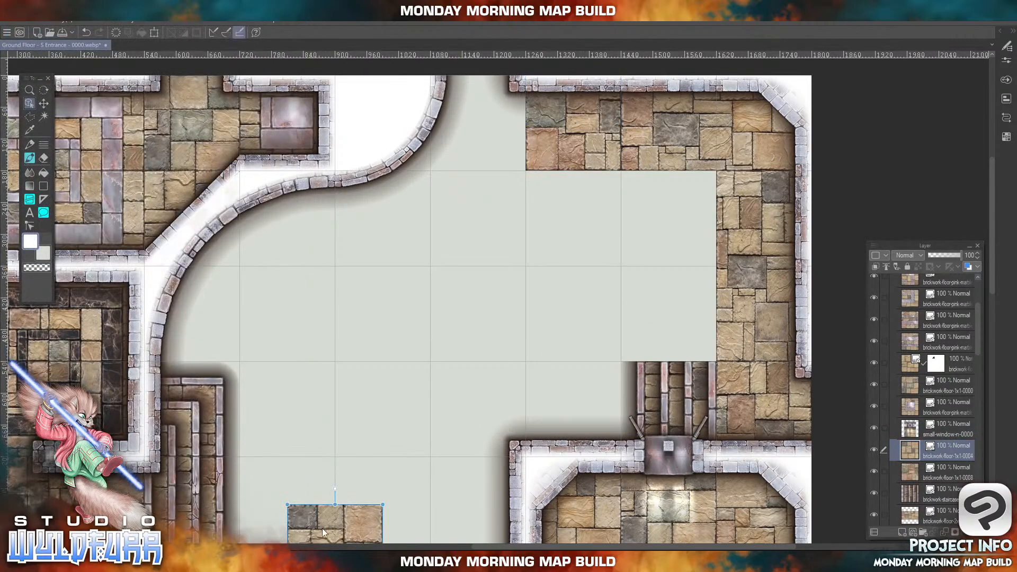
pyautogui.moveTo(322, 529); pyautogui.dragTo(462, 103)
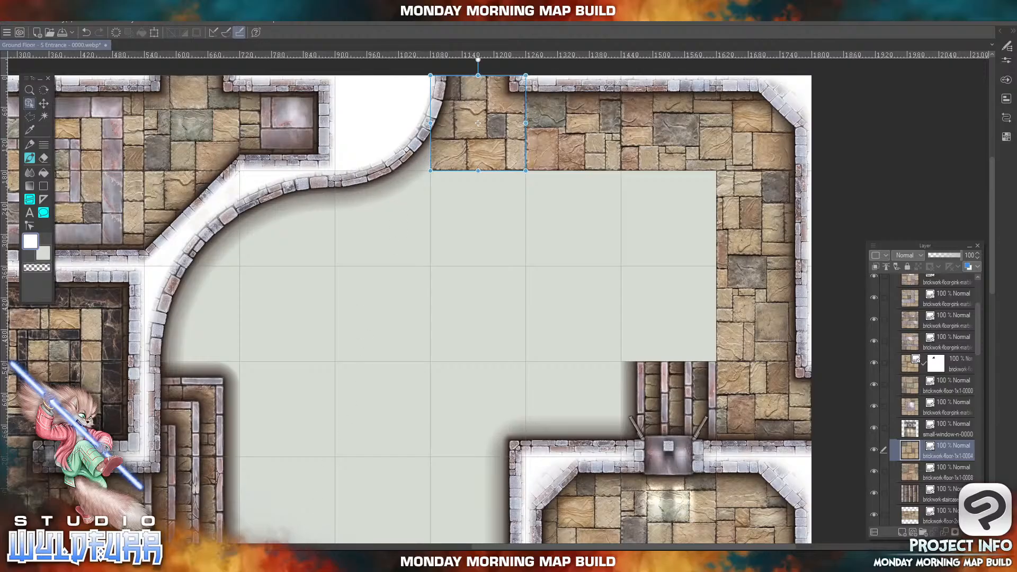
# - Import brickwork-floor-1x1-0003 and place it at the map's northern edge beneath the curved wall, directly west of the opening's tile
pyautogui.hotkey('alt', 'Tab')
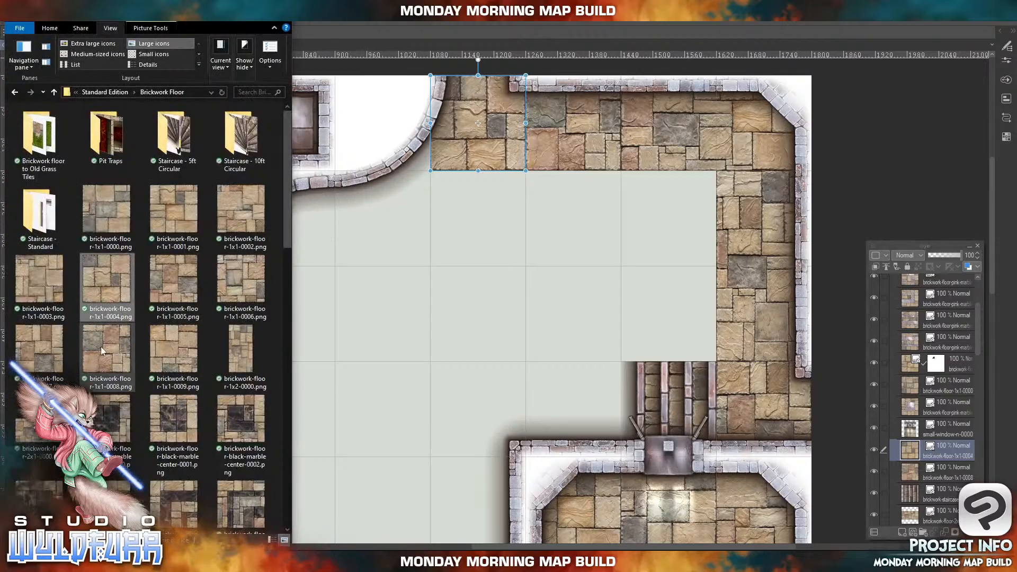
pyautogui.click(63, 282)
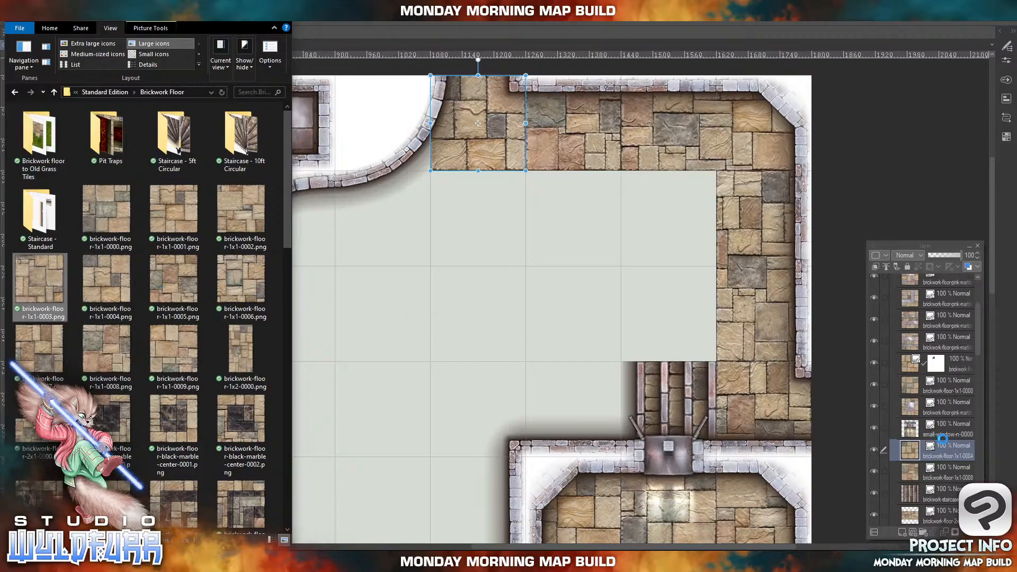
pyautogui.moveTo(955, 447); pyautogui.dragTo(950, 442)
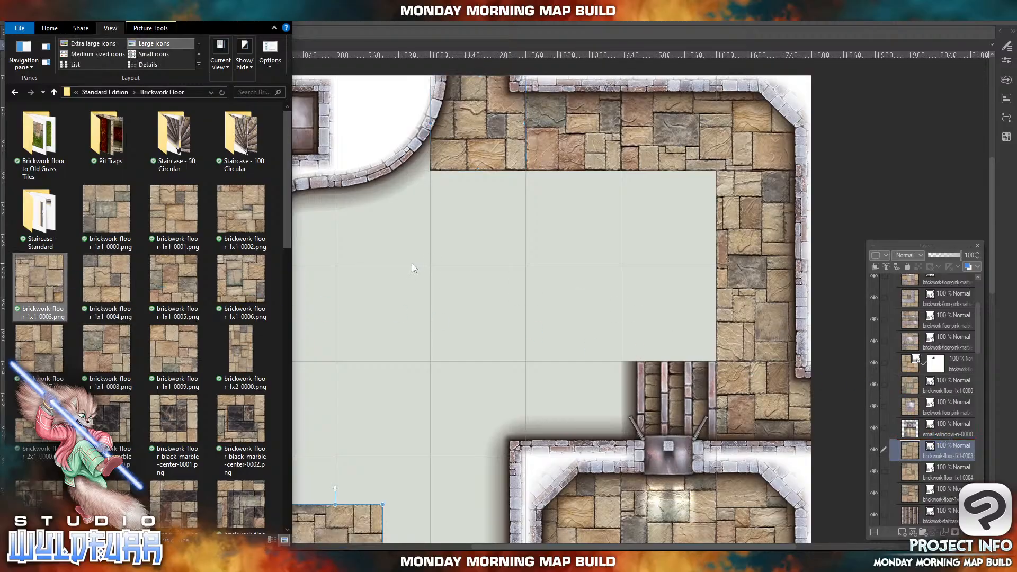
pyautogui.click(347, 527)
pyautogui.moveTo(344, 529); pyautogui.dragTo(388, 100)
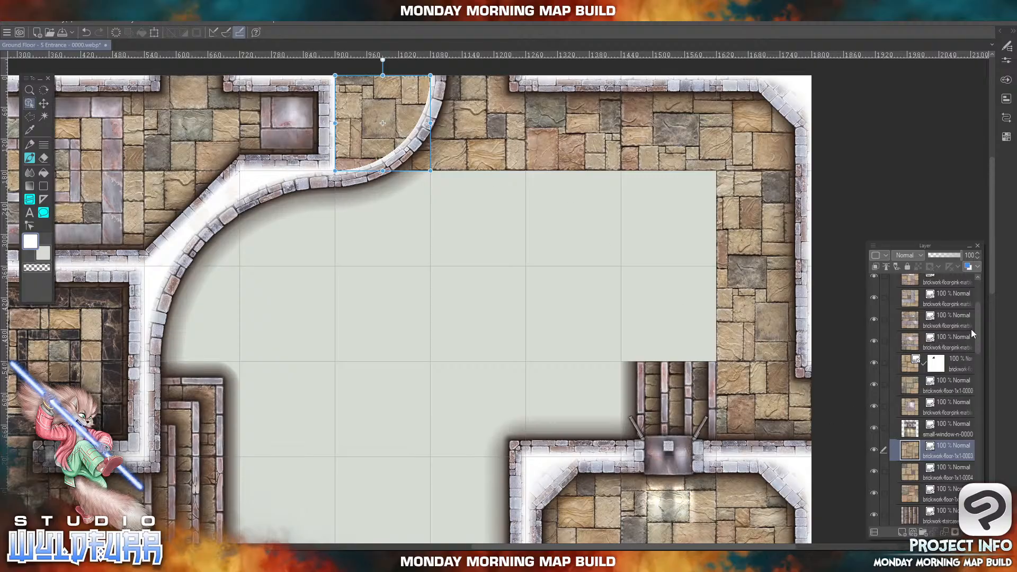
# - Collapse the Floor folder, move Layer 2 out of the Ground folder to just above it, and collapse Ground
pyautogui.moveTo(977, 335); pyautogui.dragTo(971, 304)
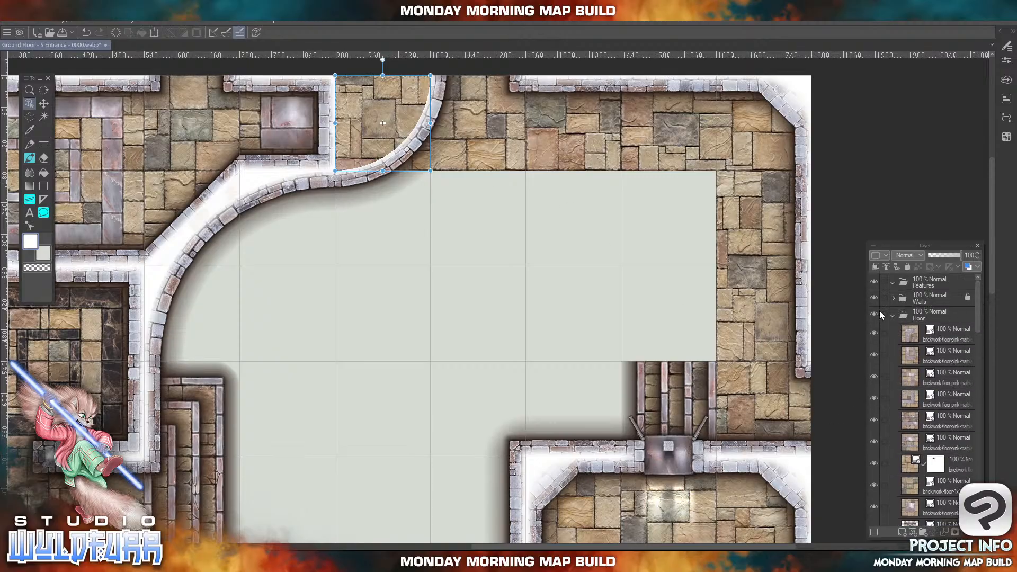
pyautogui.click(892, 315)
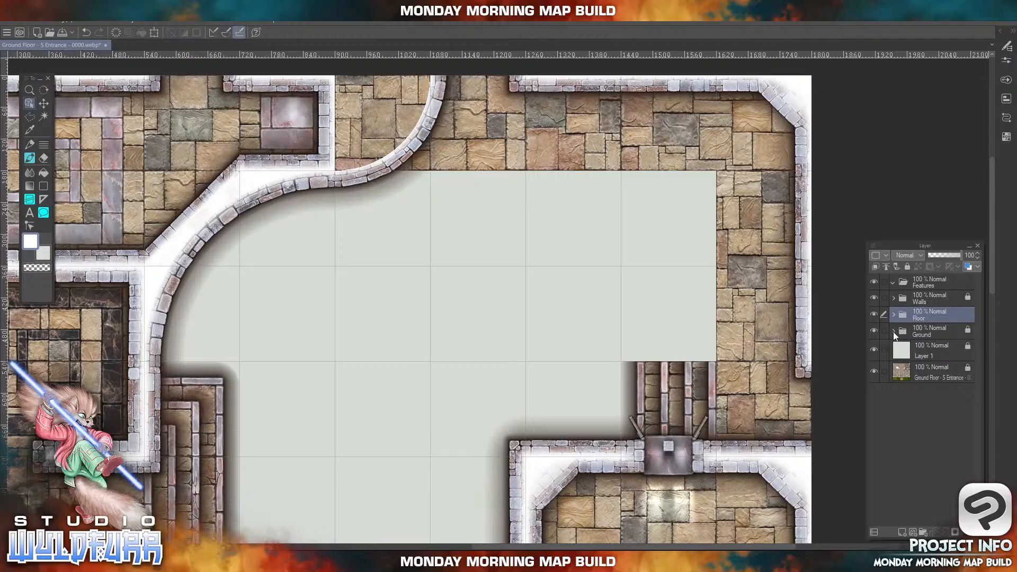
pyautogui.click(894, 334)
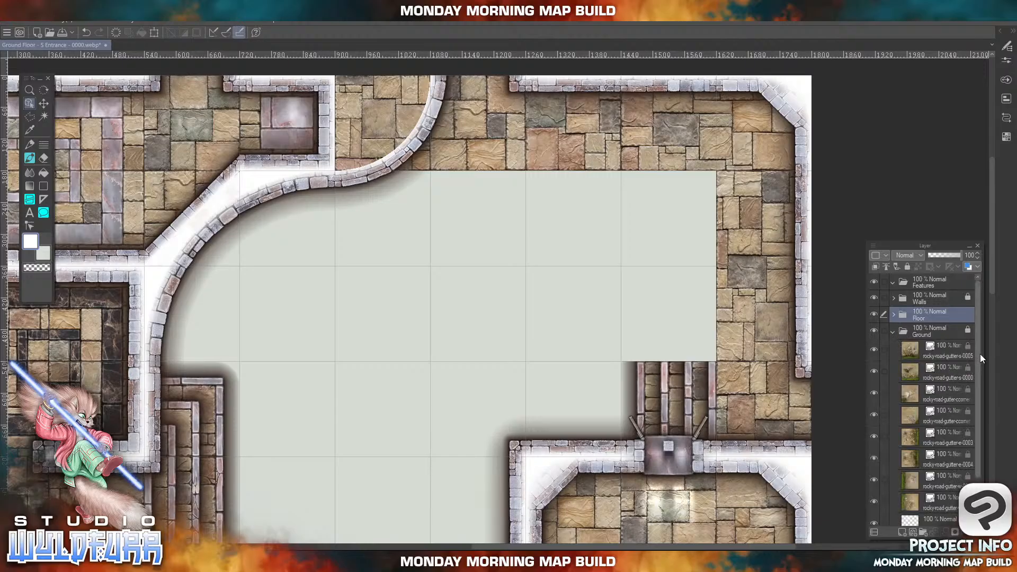
pyautogui.click(978, 460)
pyautogui.moveTo(939, 469); pyautogui.dragTo(931, 302)
pyautogui.click(893, 326)
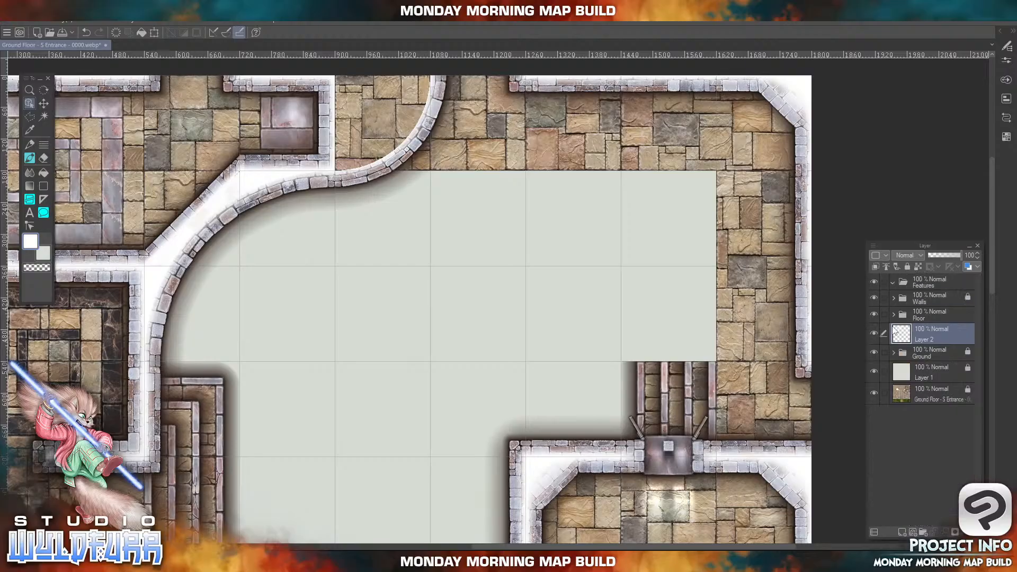
# - Toggle Layer 2's visibility to check its white wall fill, then move it between the Walls and Floor folders
pyautogui.click(875, 334)
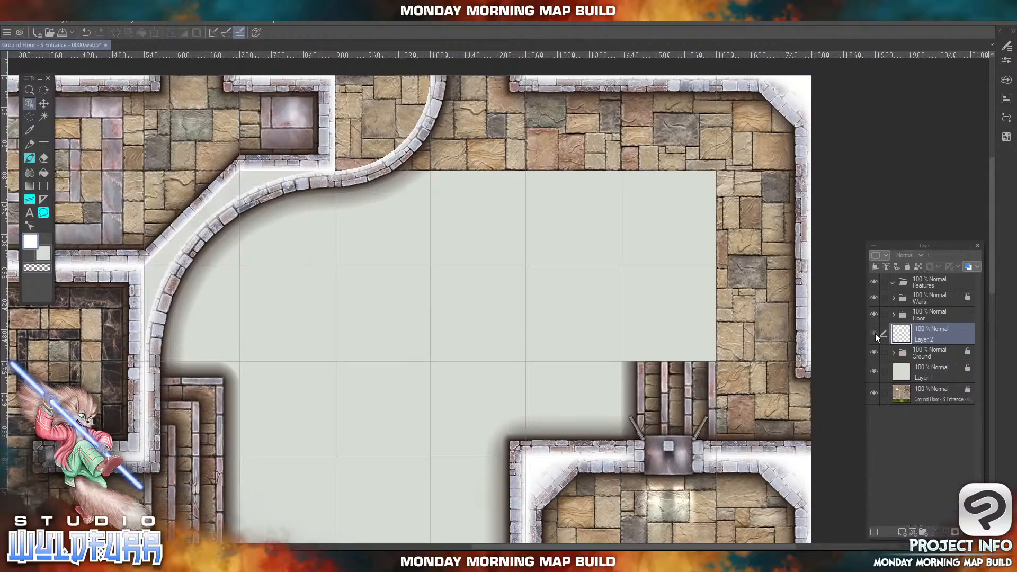
pyautogui.click(875, 333)
pyautogui.moveTo(933, 335); pyautogui.dragTo(933, 307)
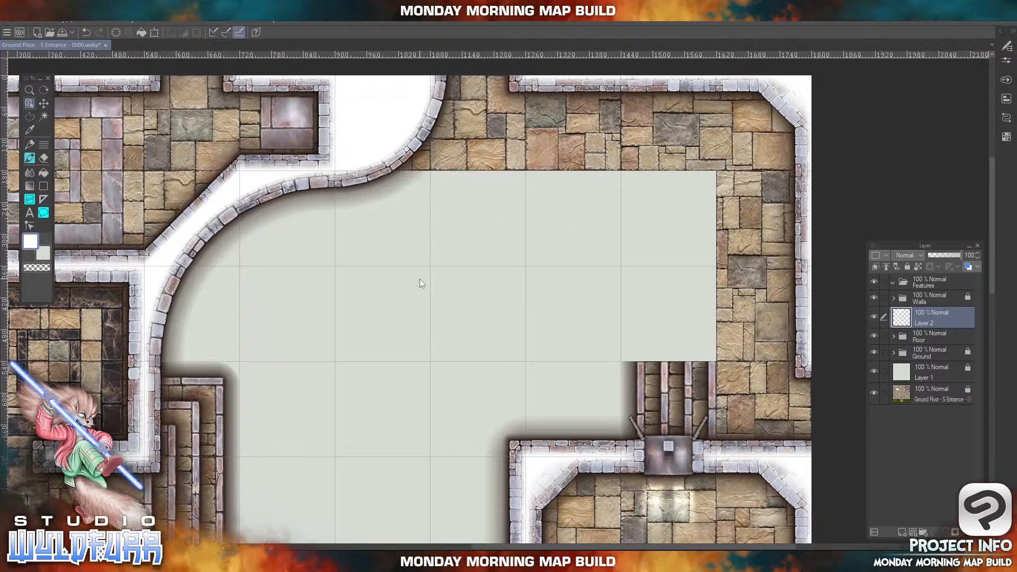
# - Expand the Floor folder, select its uppermost tile layer, and open the Staircase - Standard folder in File Explorer
pyautogui.moveTo(579, 198); pyautogui.dragTo(504, 220)
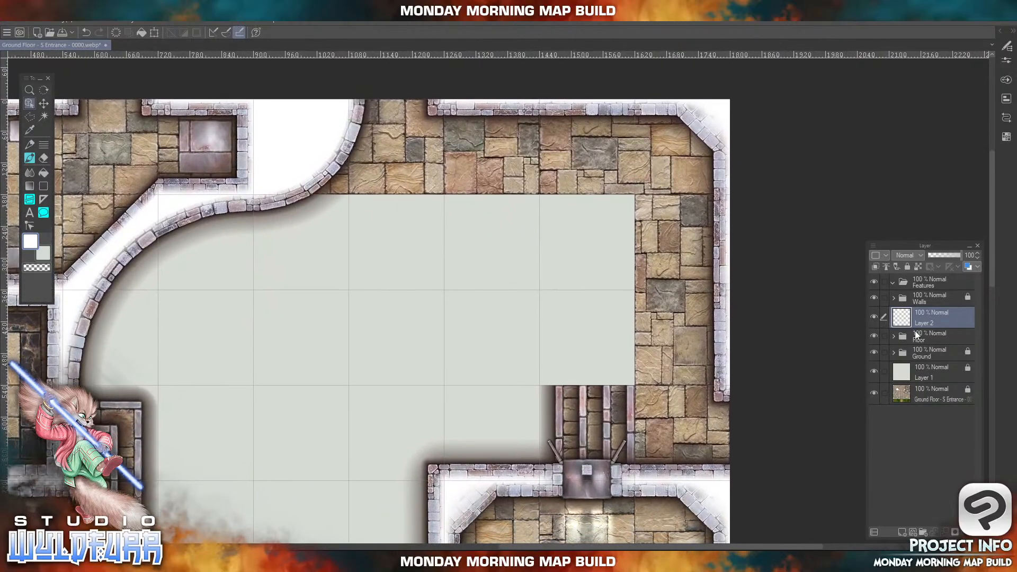
pyautogui.click(893, 336)
pyautogui.click(932, 358)
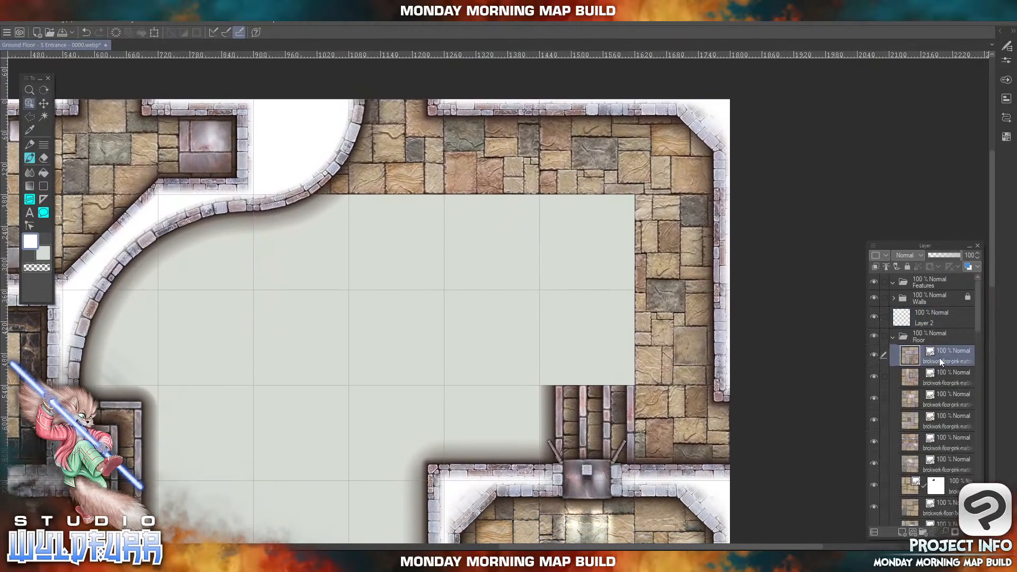
pyautogui.click(301, 560)
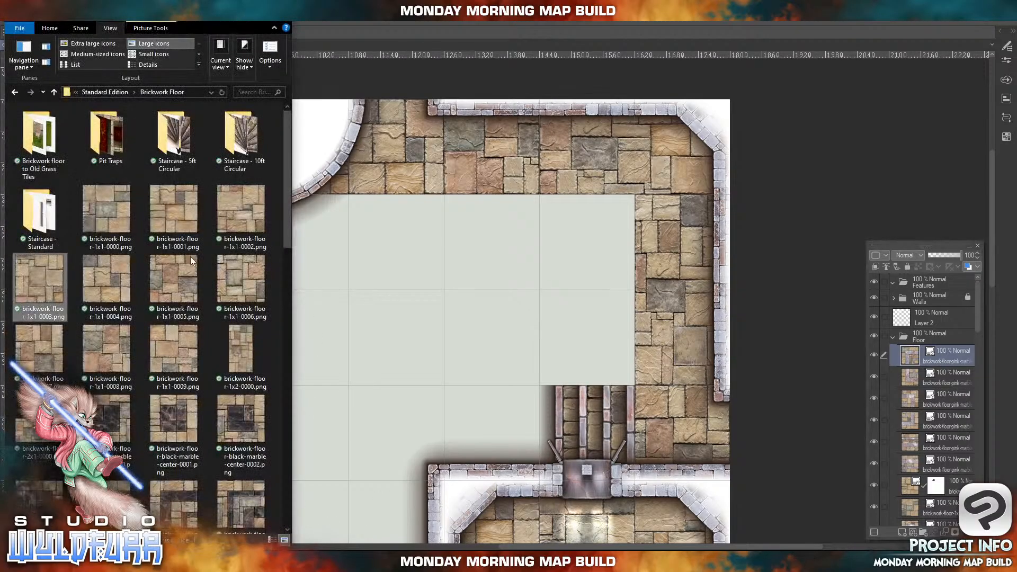
pyautogui.click(49, 217)
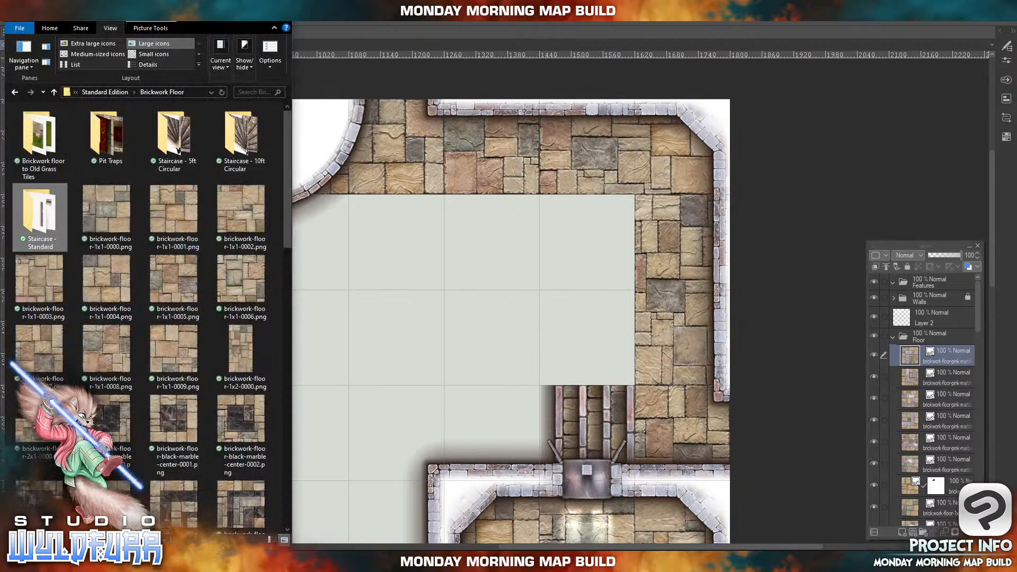
pyautogui.doubleClick(48, 217)
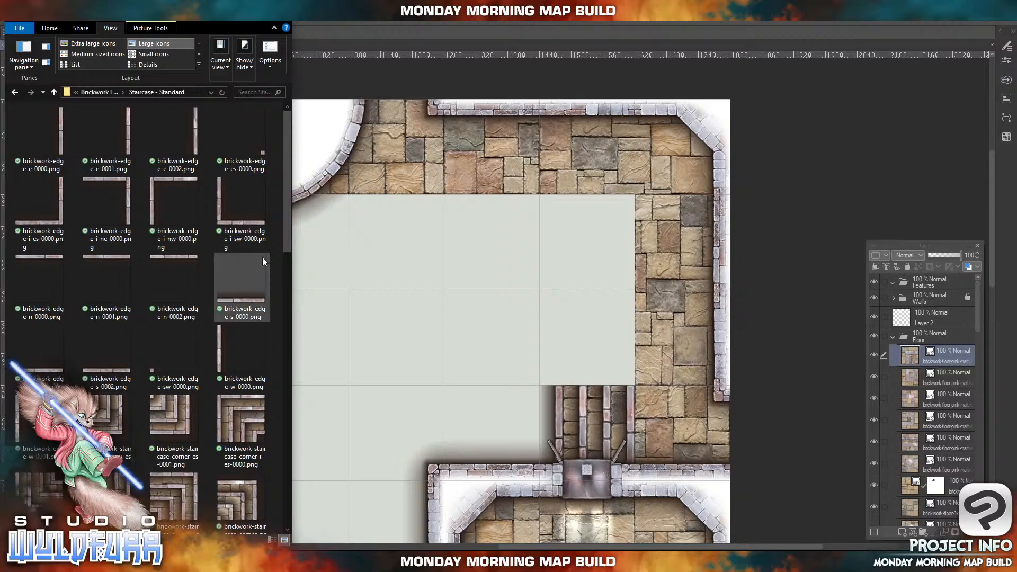
# - Import brickwork-staircase-corner-i-sw-0000 and place it where the courtyard's northern and eastern floor strips meet
pyautogui.scroll(-3, 289, 243)
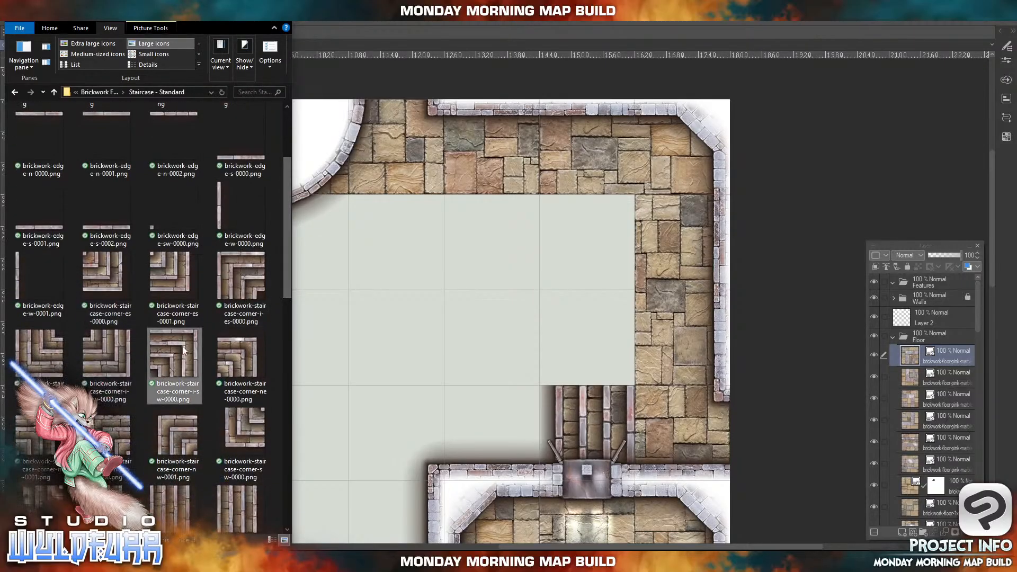
pyautogui.moveTo(169, 357); pyautogui.dragTo(958, 350)
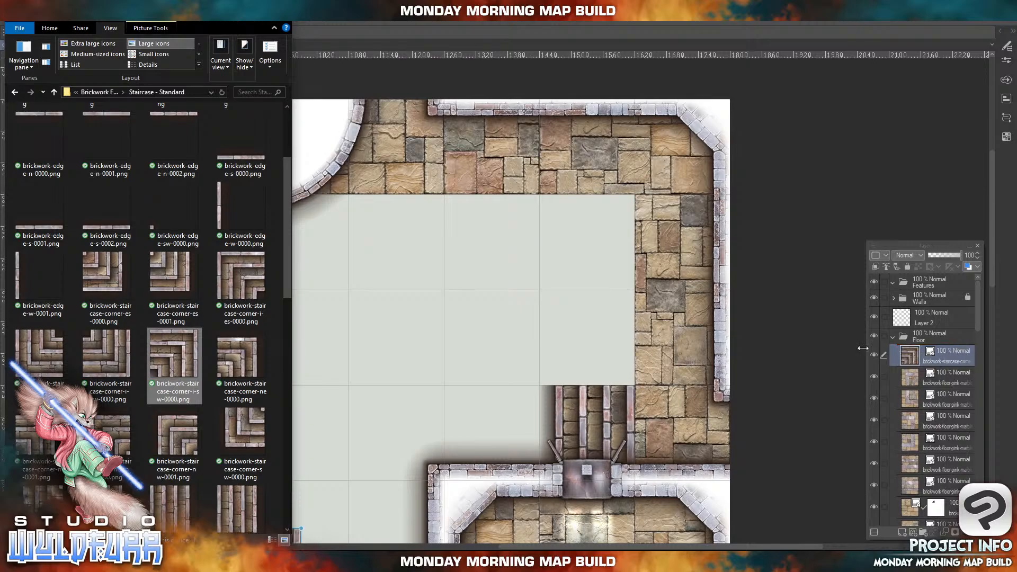
pyautogui.click(497, 343)
pyautogui.moveTo(277, 532); pyautogui.dragTo(609, 202)
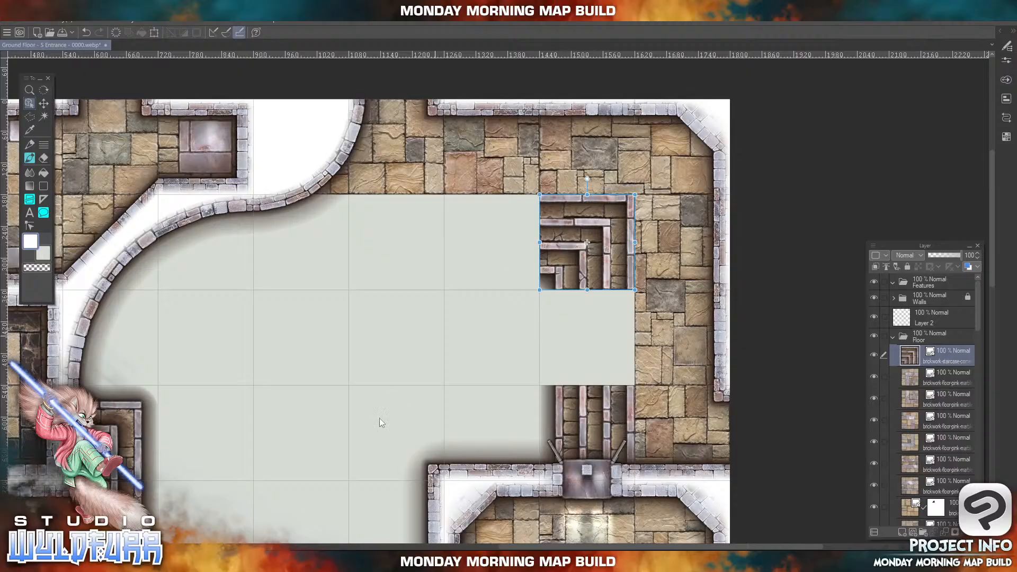
# - Import brickwork-staircase-s-0000 from the Staircase - Standard folder and place it directly west of the courtyard's north-east staircase corner
pyautogui.click(283, 558)
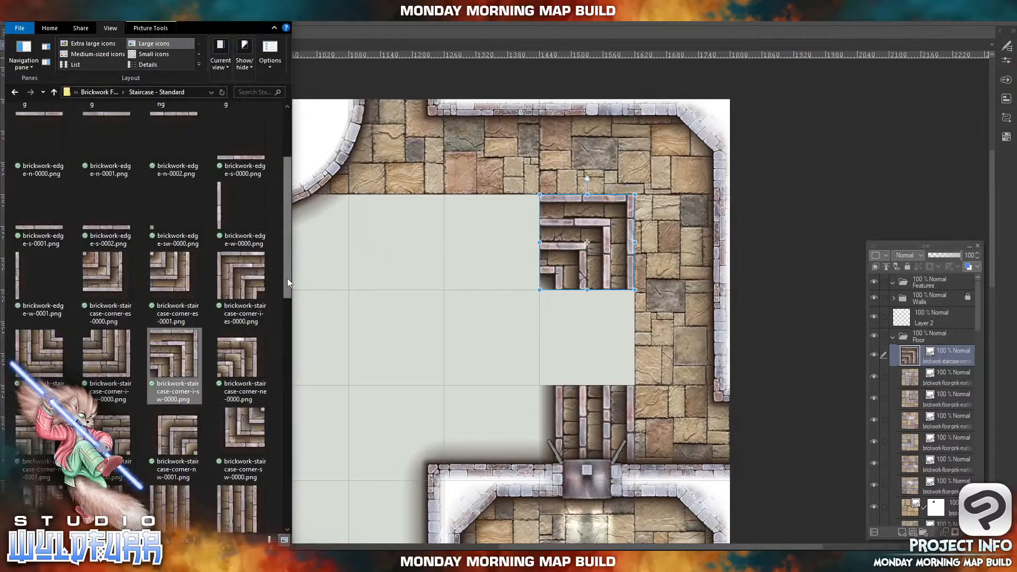
pyautogui.moveTo(287, 278); pyautogui.dragTo(288, 316)
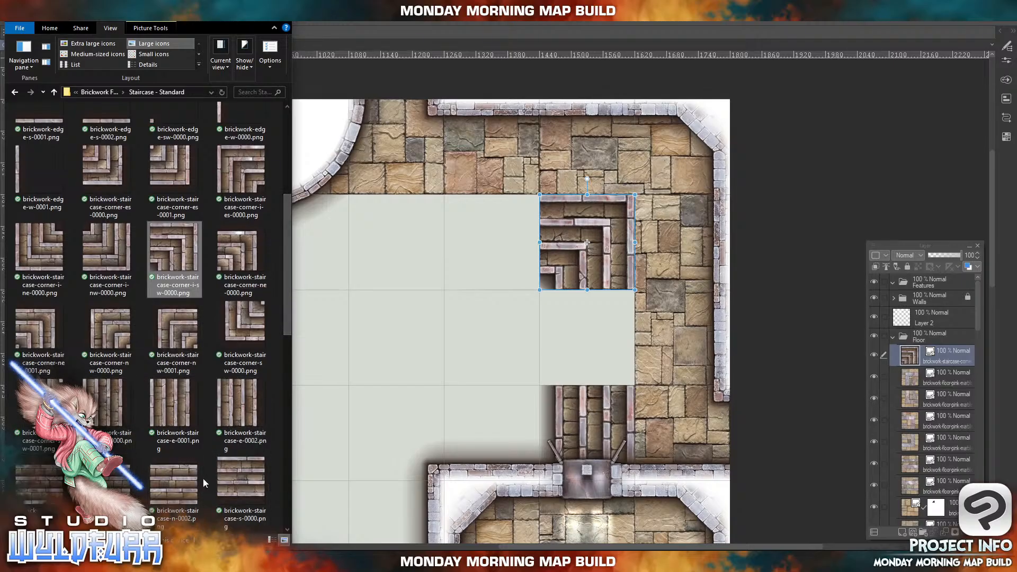
pyautogui.moveTo(289, 300); pyautogui.dragTo(289, 334)
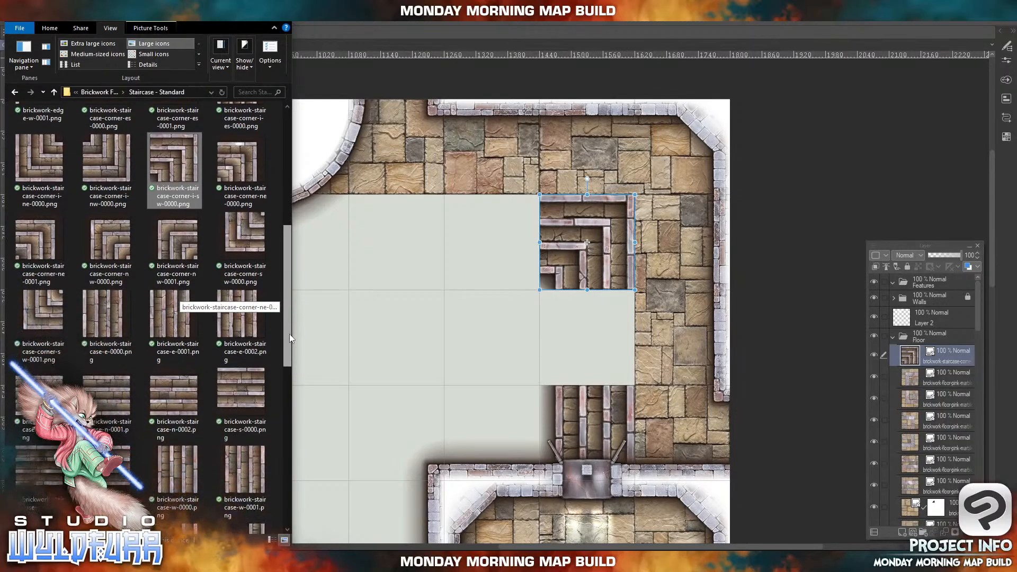
pyautogui.click(238, 369)
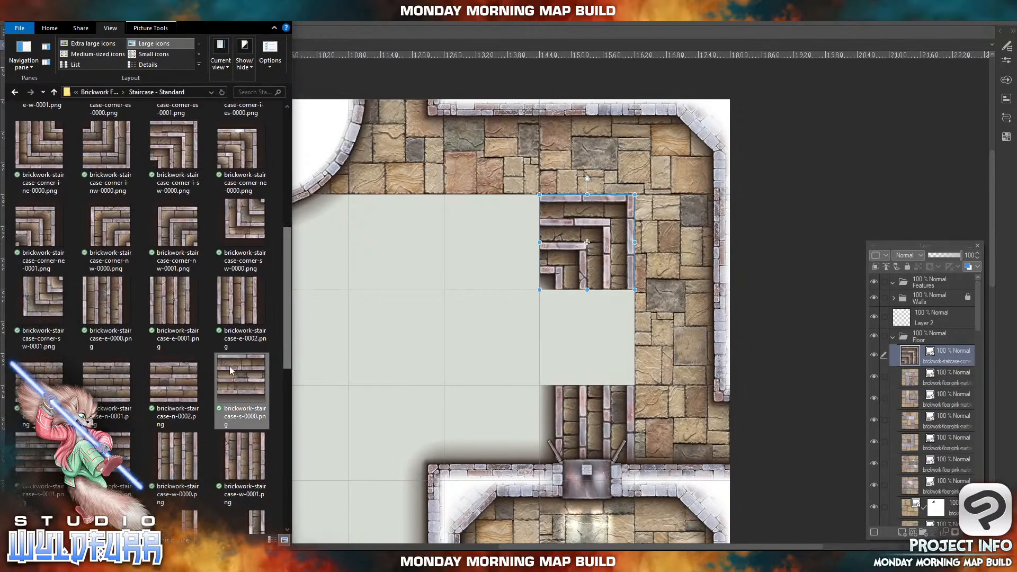
pyautogui.moveTo(230, 370); pyautogui.dragTo(947, 349)
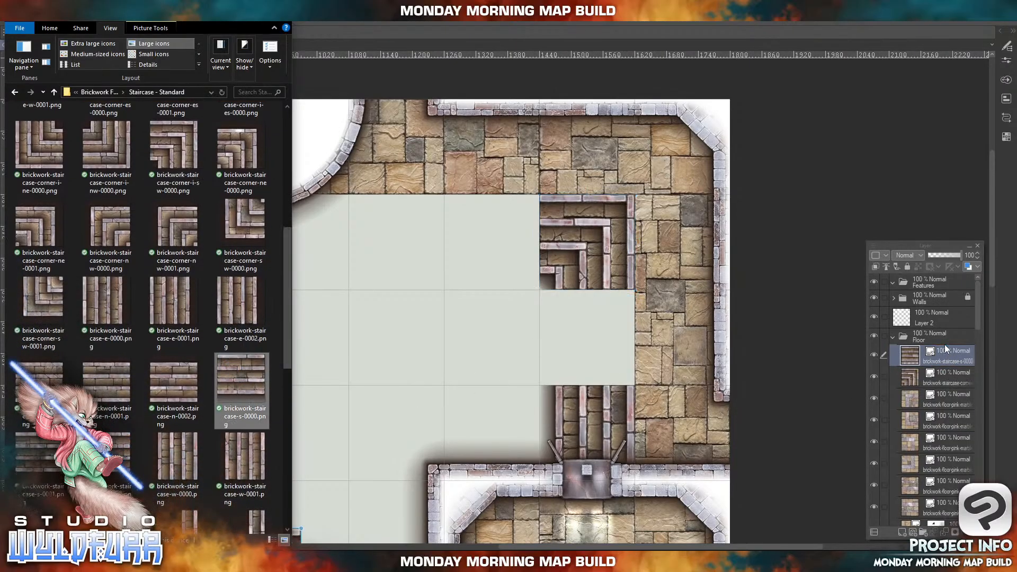
pyautogui.click(383, 367)
pyautogui.moveTo(259, 534); pyautogui.dragTo(496, 202)
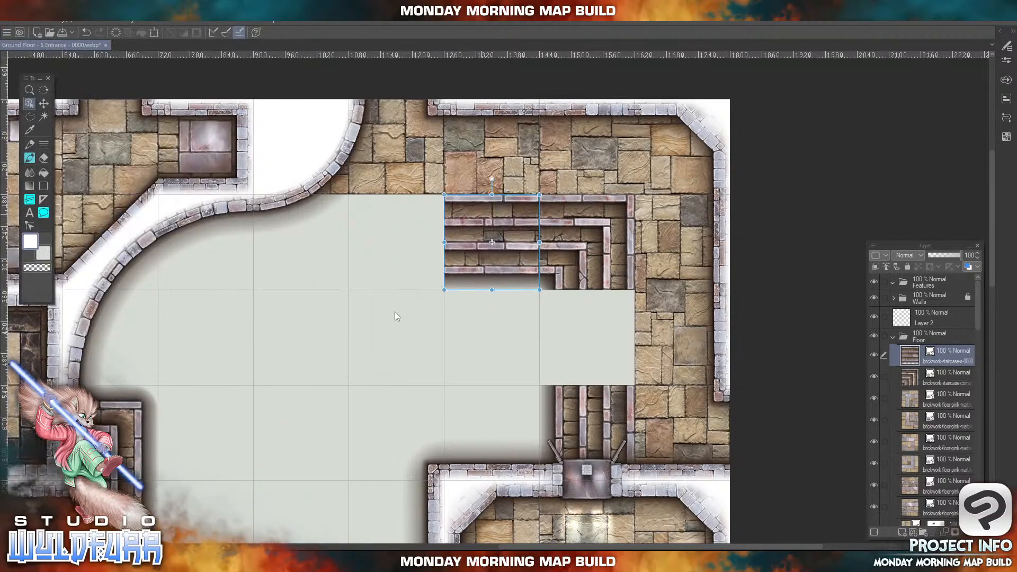
# - Import brickwork-staircase-s-0001 above the other Floor layers and extend the northern staircase one tile further west with it
pyautogui.click(236, 562)
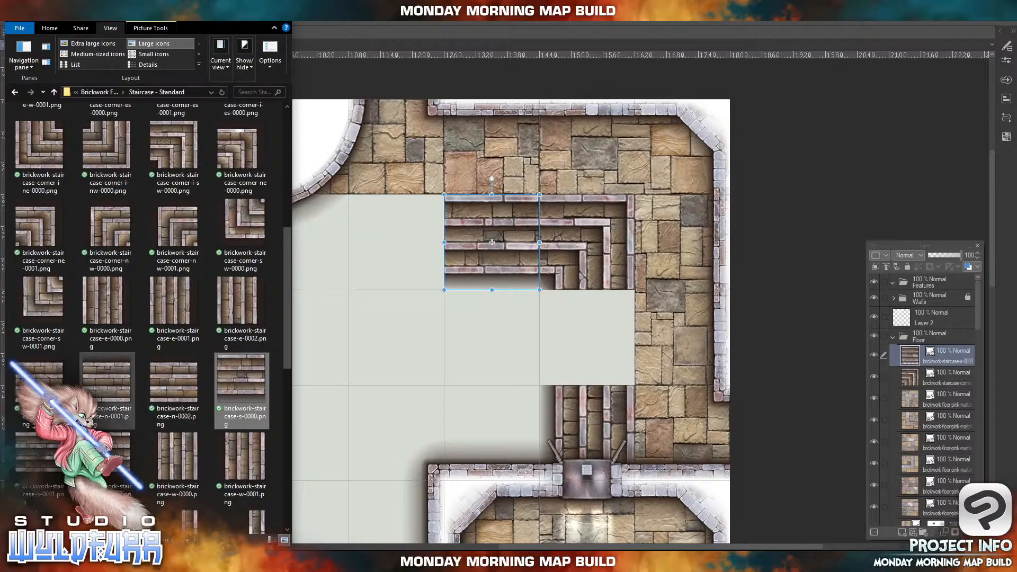
pyautogui.moveTo(45, 460); pyautogui.dragTo(907, 380)
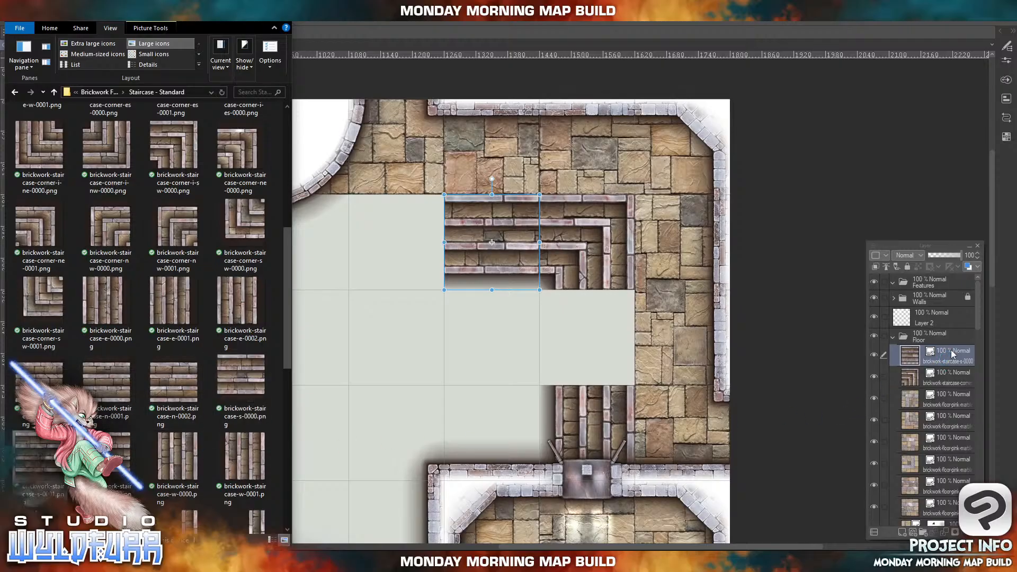
pyautogui.click(308, 520)
pyautogui.moveTo(283, 534); pyautogui.dragTo(424, 202)
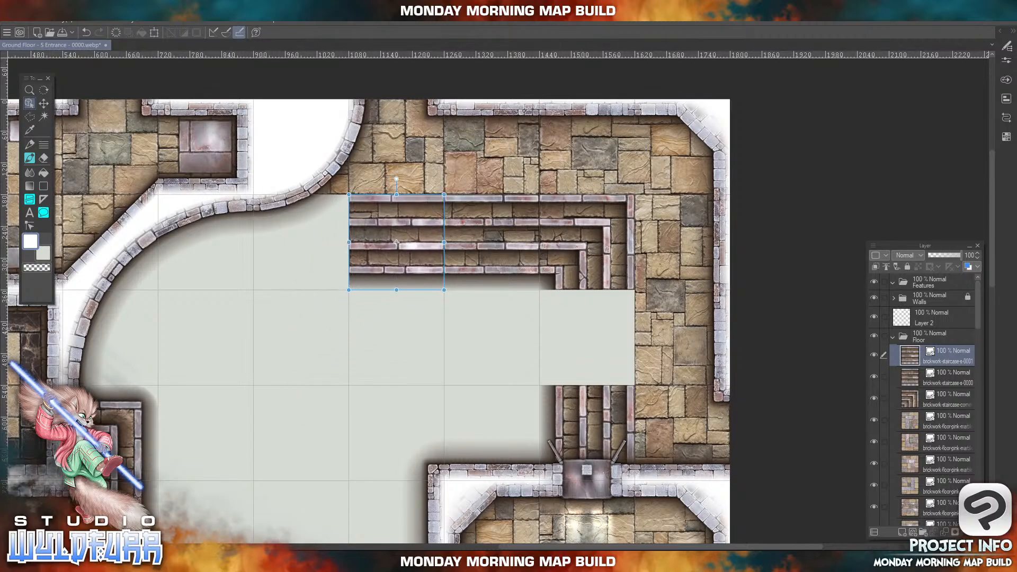
# - Add brickwork-staircase-s-0002 as the third straight tile of the northern staircase, reaching the curved wall
pyautogui.hotkey('alt', 'Tab')
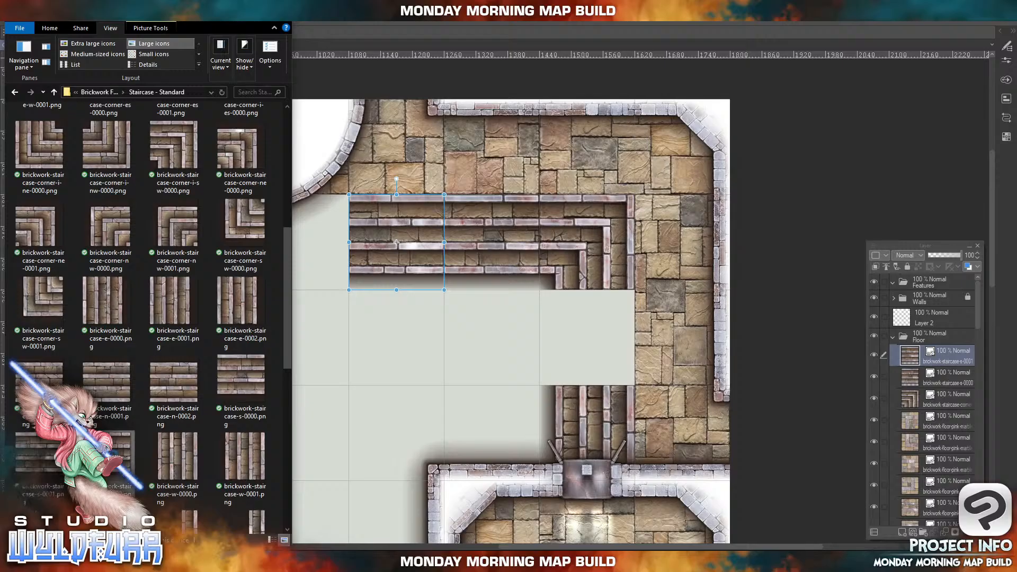
pyautogui.moveTo(112, 454); pyautogui.dragTo(937, 354)
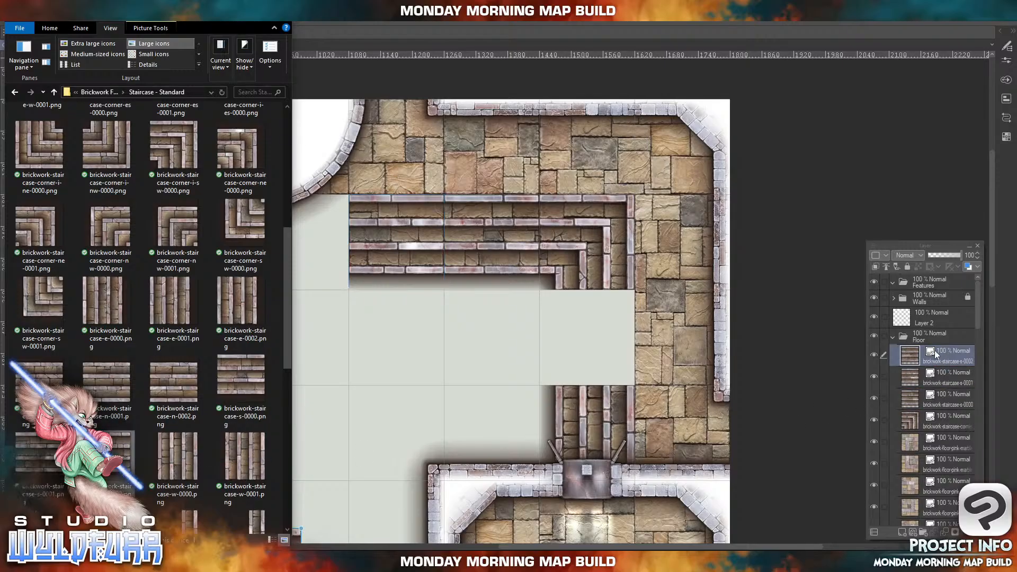
pyautogui.click(447, 430)
pyautogui.moveTo(268, 535); pyautogui.dragTo(314, 205)
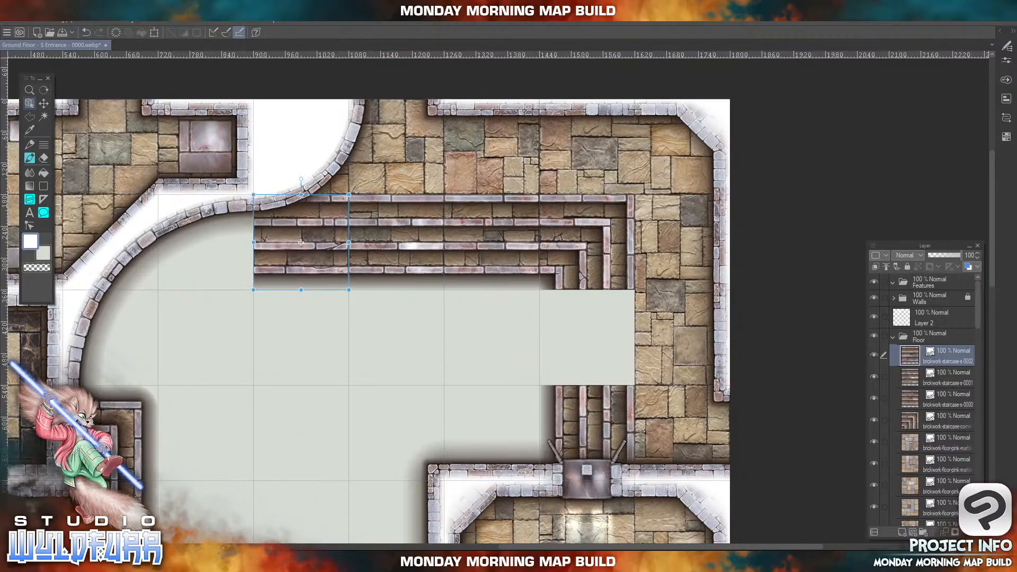
# - Import another brickwork-staircase-s-0000 and place it at the northern staircase's western end, partly under the curved wall
pyautogui.hotkey('alt', 'Tab')
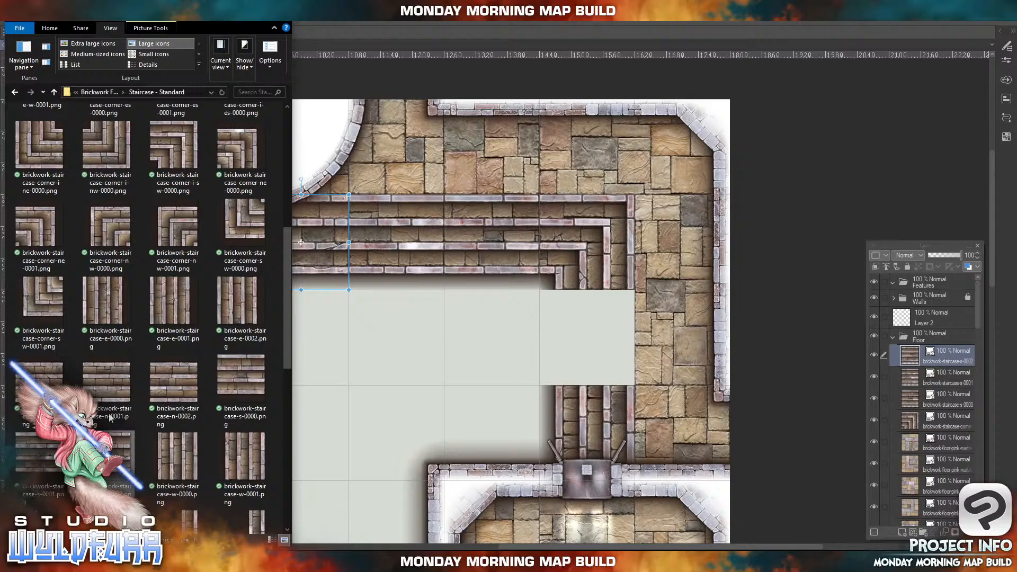
pyautogui.click(241, 387)
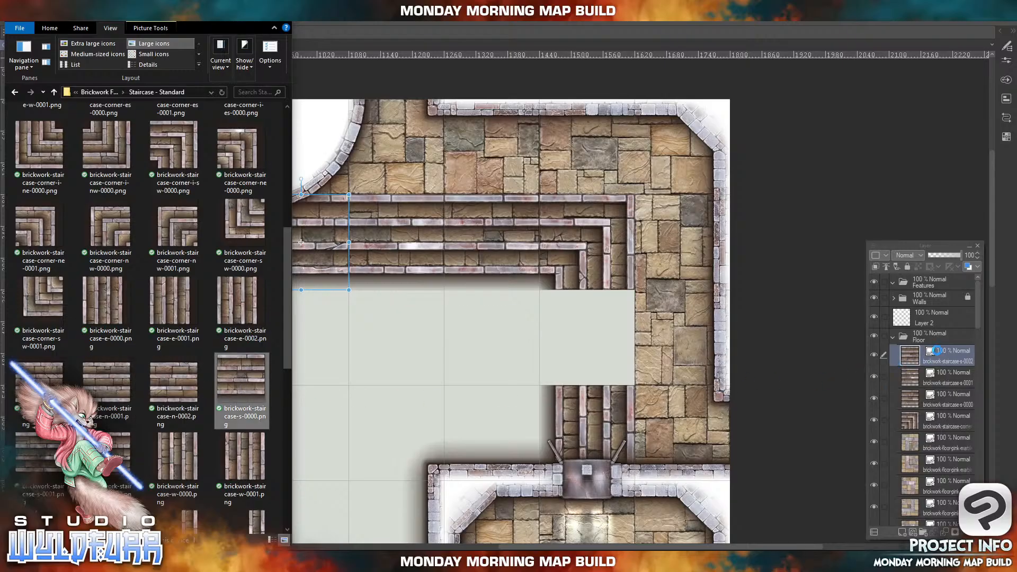
pyautogui.moveTo(937, 351); pyautogui.dragTo(950, 348)
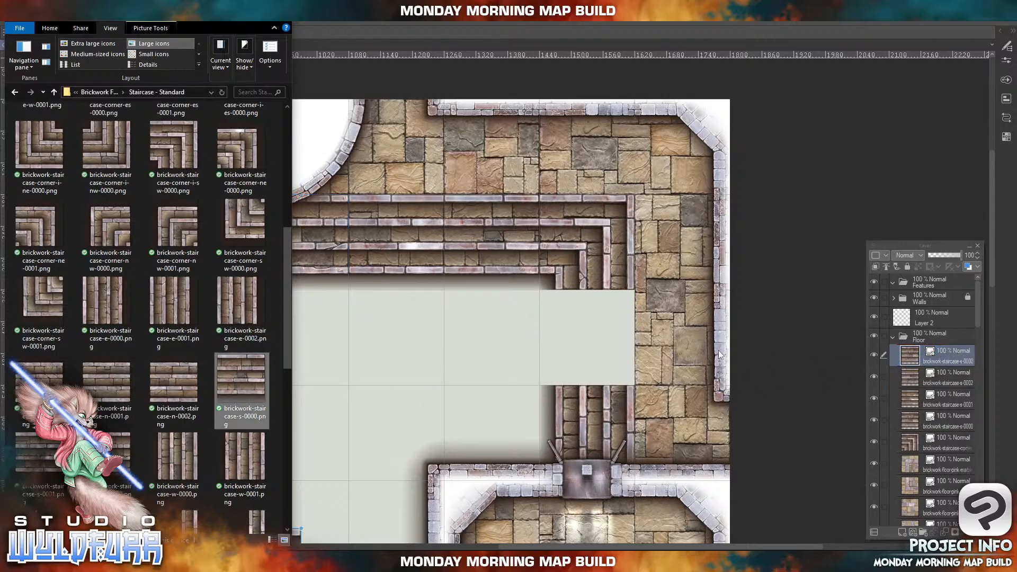
pyautogui.click(444, 344)
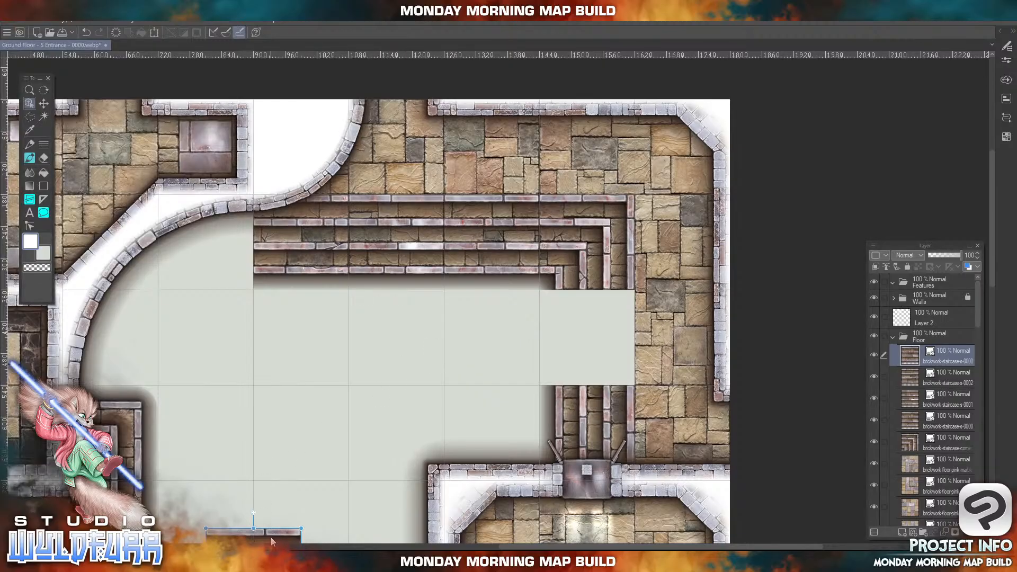
pyautogui.moveTo(271, 537); pyautogui.dragTo(224, 208)
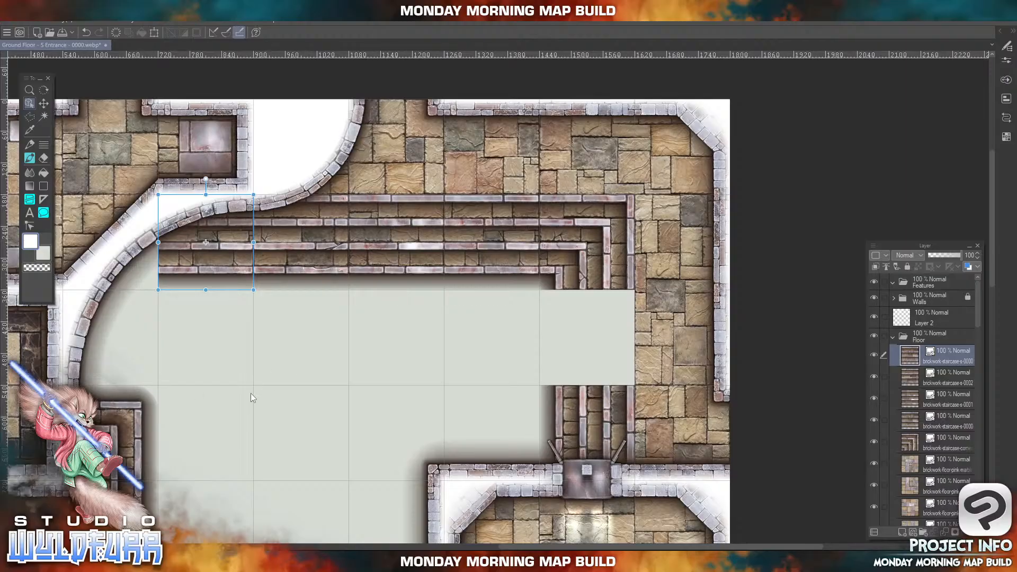
pyautogui.press('Return')
# - Select the old corner tile at the northern end of the courtyard's western staircase and delete its layer
pyautogui.moveTo(242, 399); pyautogui.dragTo(395, 292)
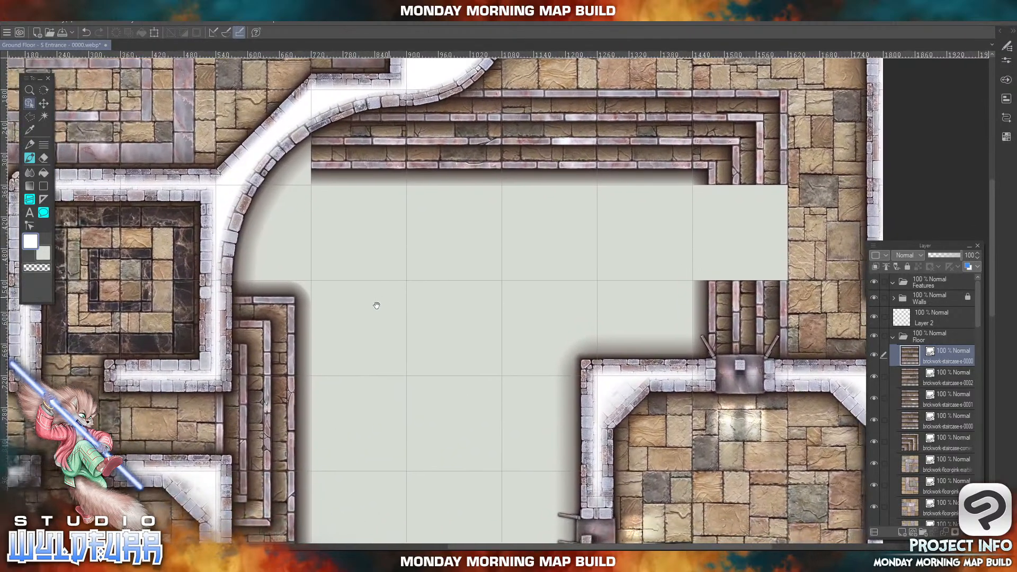
pyautogui.hotkey('ctrl', 't')
pyautogui.moveTo(353, 154); pyautogui.dragTo(264, 328)
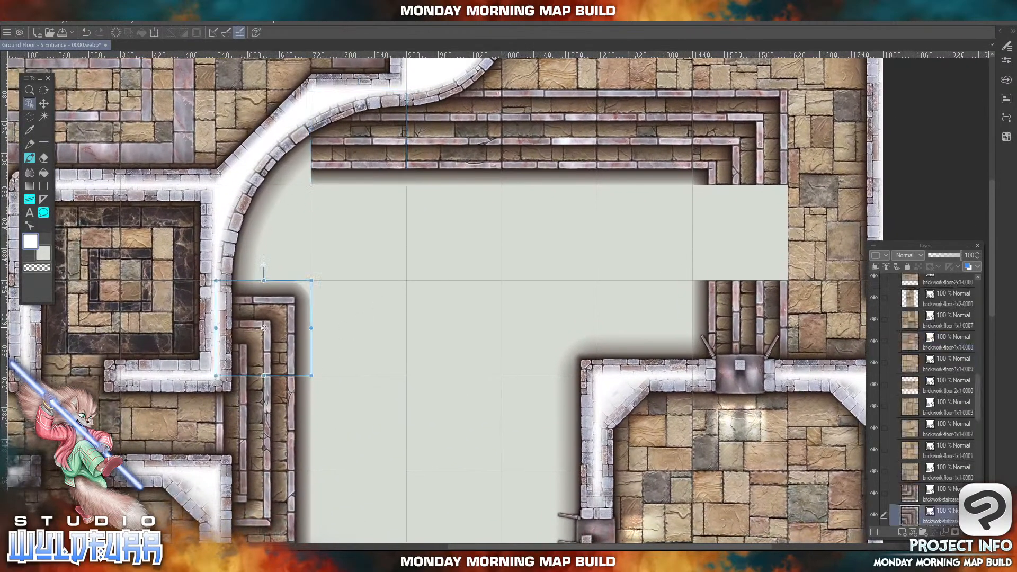
pyautogui.press('Down')
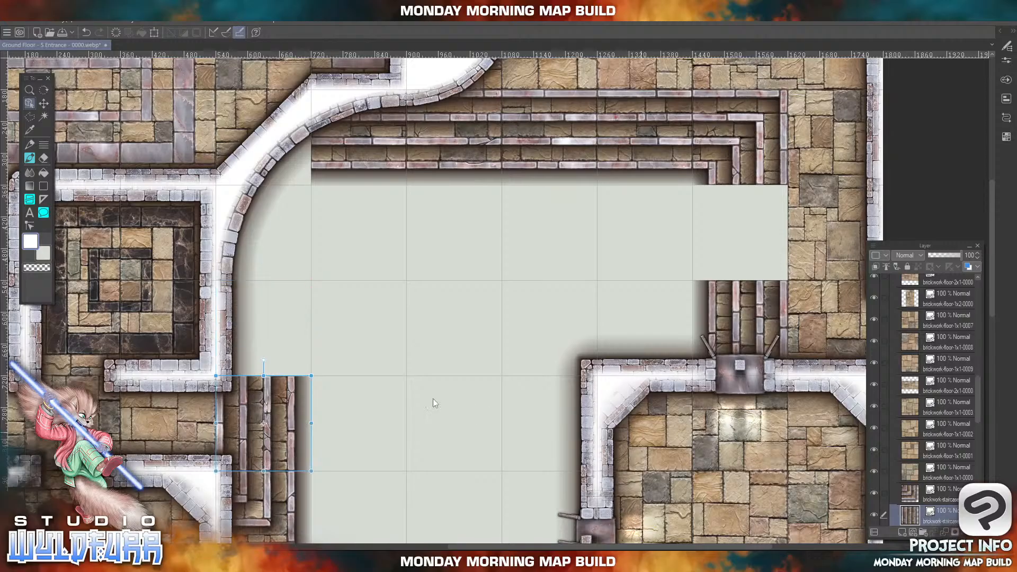
# - Import brickwork-staircase-corner-i-es-0000 among the floor tile layers and place it as the courtyard staircase's north-west corner
pyautogui.hotkey('alt', 'Tab')
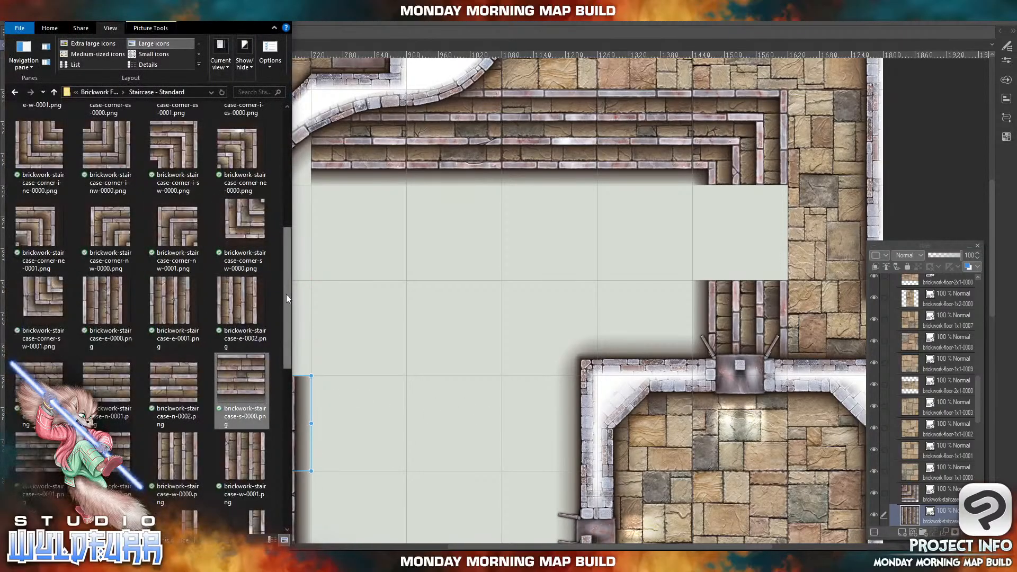
pyautogui.moveTo(286, 294); pyautogui.dragTo(286, 252)
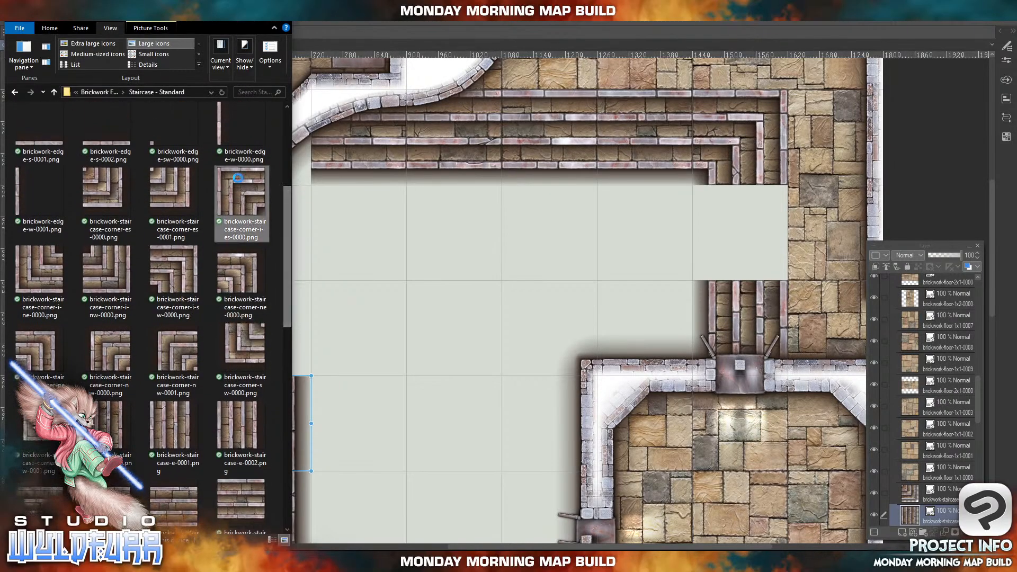
pyautogui.moveTo(237, 178); pyautogui.dragTo(444, 265)
pyautogui.moveTo(941, 393); pyautogui.dragTo(943, 428)
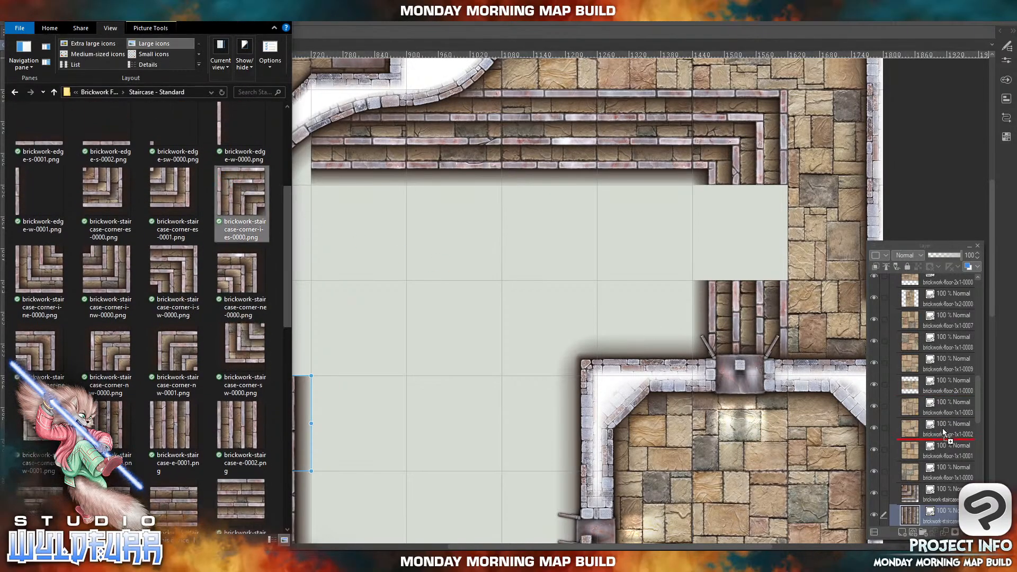
pyautogui.click(411, 440)
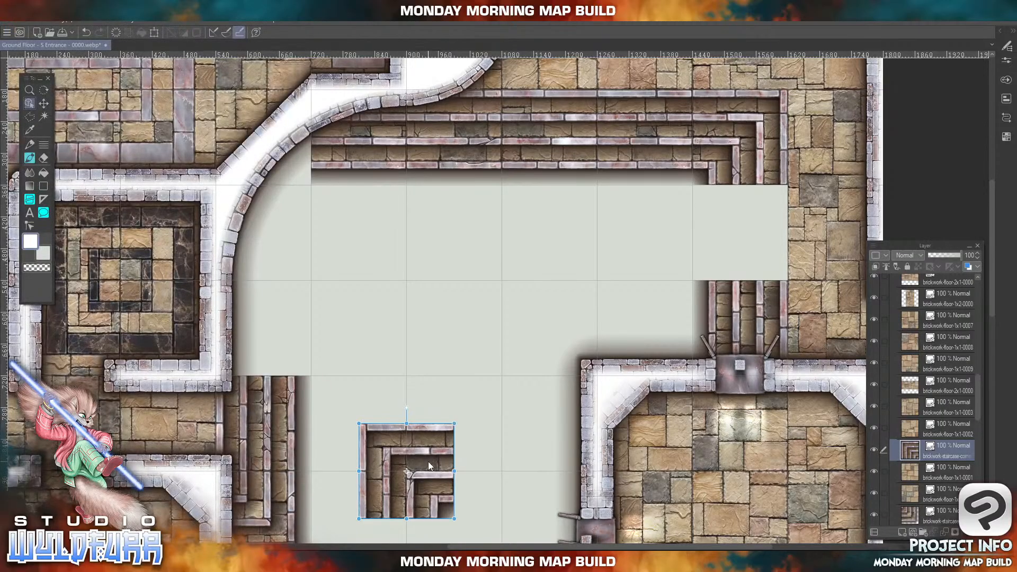
pyautogui.moveTo(411, 441); pyautogui.dragTo(287, 131)
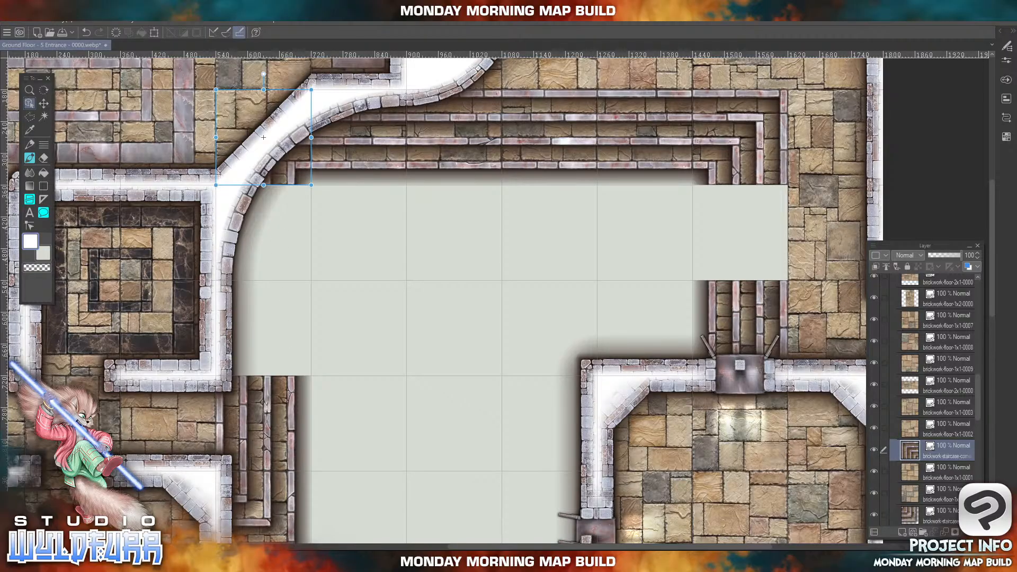
# - Import brickwork-staircase-e-0000 and place it directly north of the remaining western staircase, where the old corner tile was
pyautogui.hotkey('alt', 'Tab')
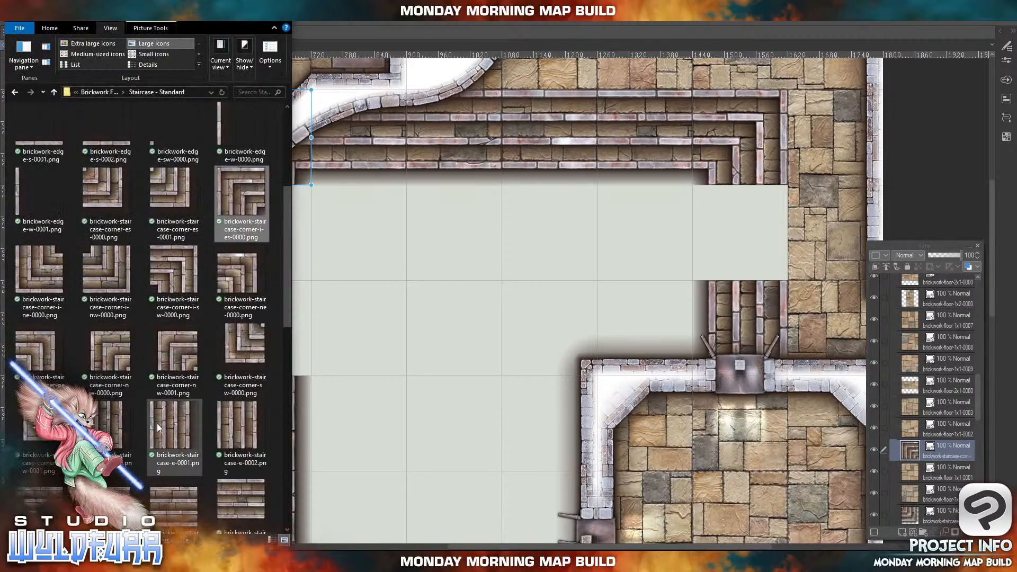
pyautogui.moveTo(97, 423); pyautogui.dragTo(458, 412)
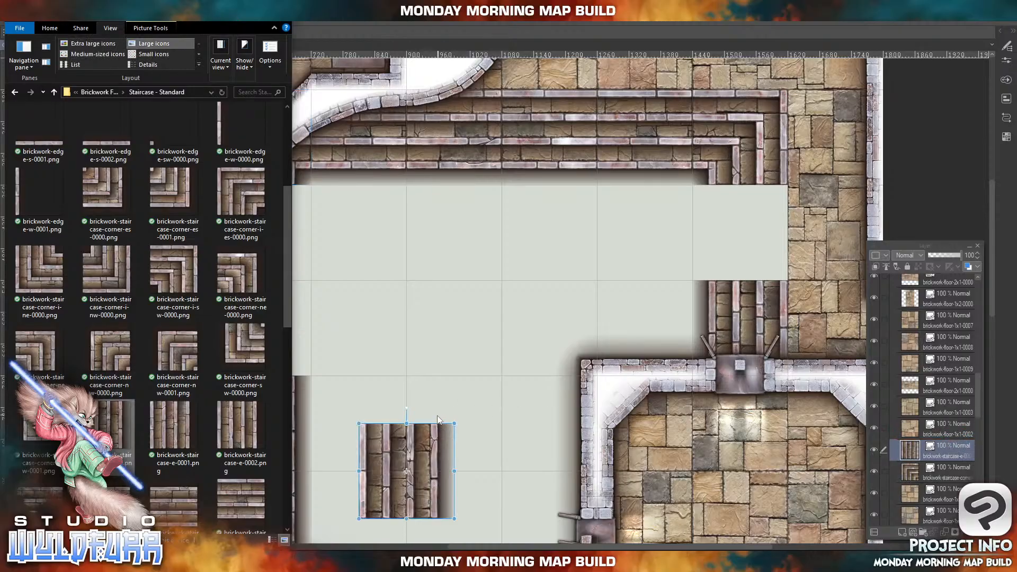
pyautogui.click(419, 443)
pyautogui.moveTo(366, 463); pyautogui.dragTo(228, 321)
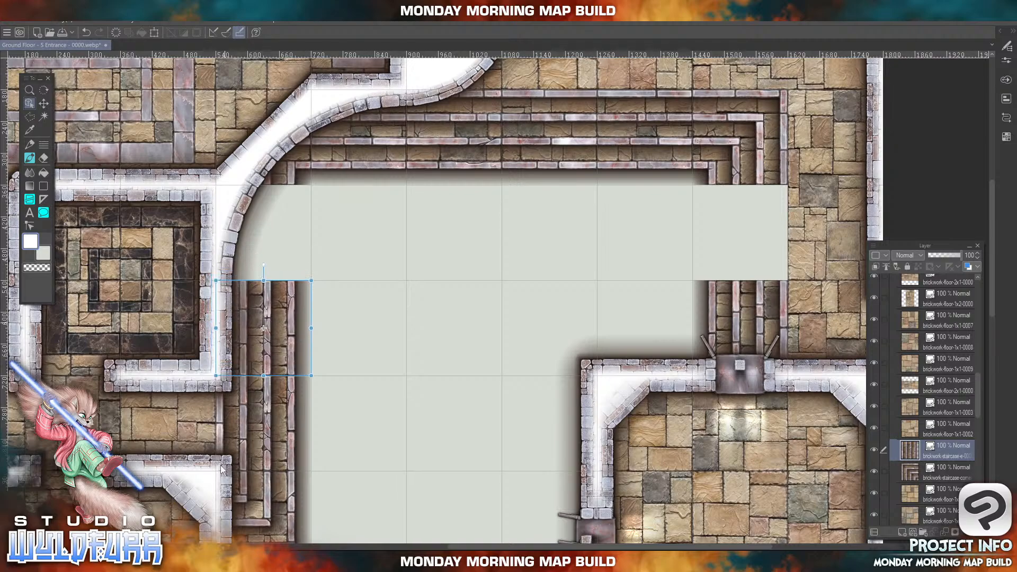
# - Import brickwork-staircase-e-0001 and fill the gap between the western staircase and the north-west corner tile
pyautogui.hotkey('alt', 'Tab')
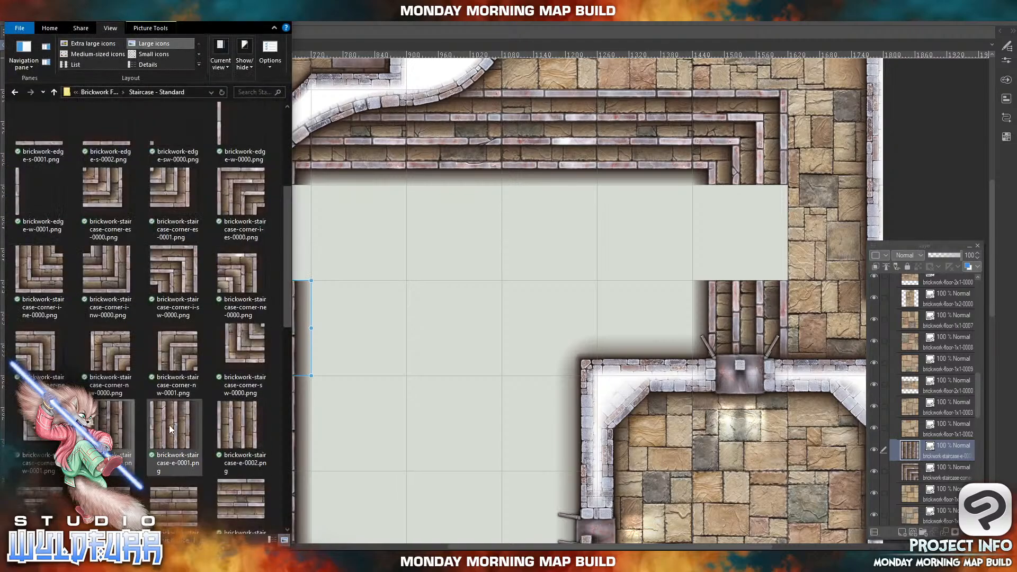
pyautogui.moveTo(170, 424); pyautogui.dragTo(951, 445)
pyautogui.moveTo(374, 492); pyautogui.dragTo(230, 257)
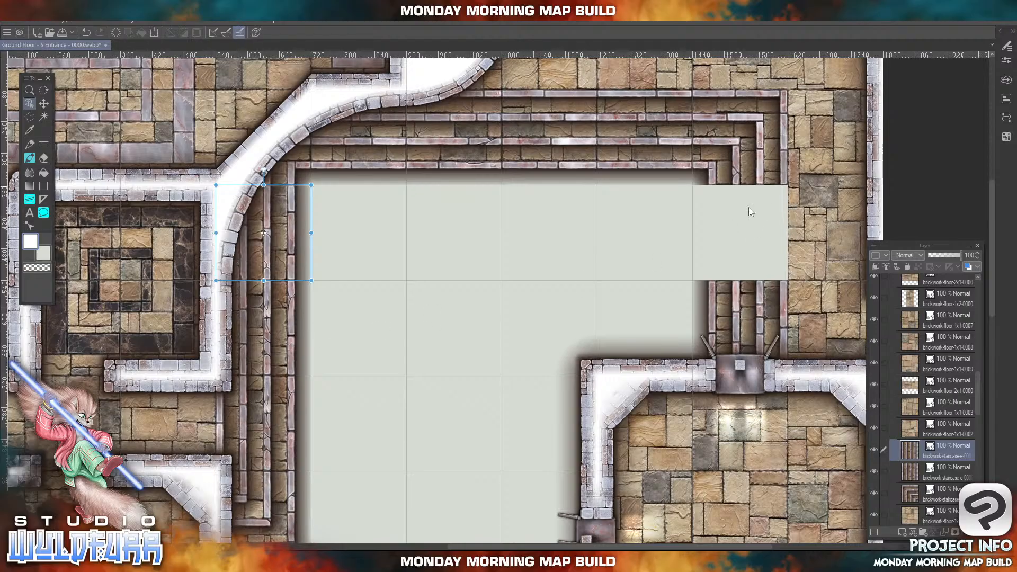
pyautogui.hotkey('alt', 'Tab')
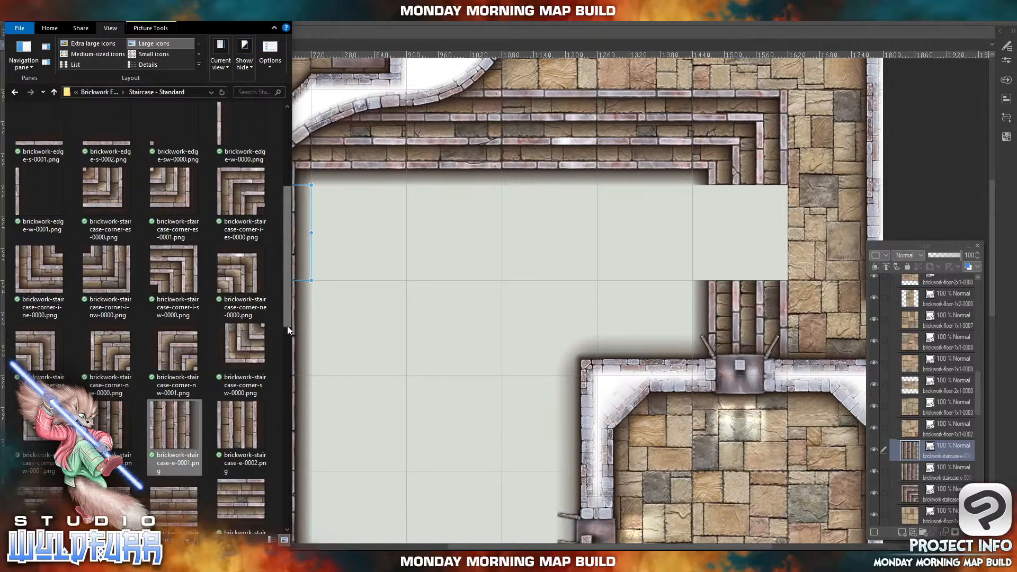
pyautogui.scroll(-3, 288, 322)
pyautogui.scroll(-1, 274, 392)
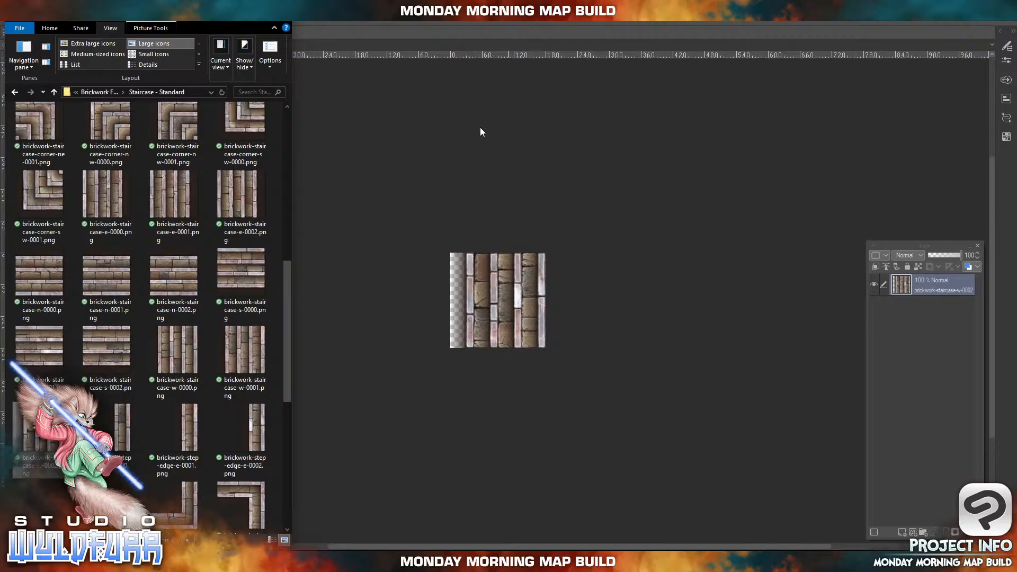
pyautogui.click(481, 129)
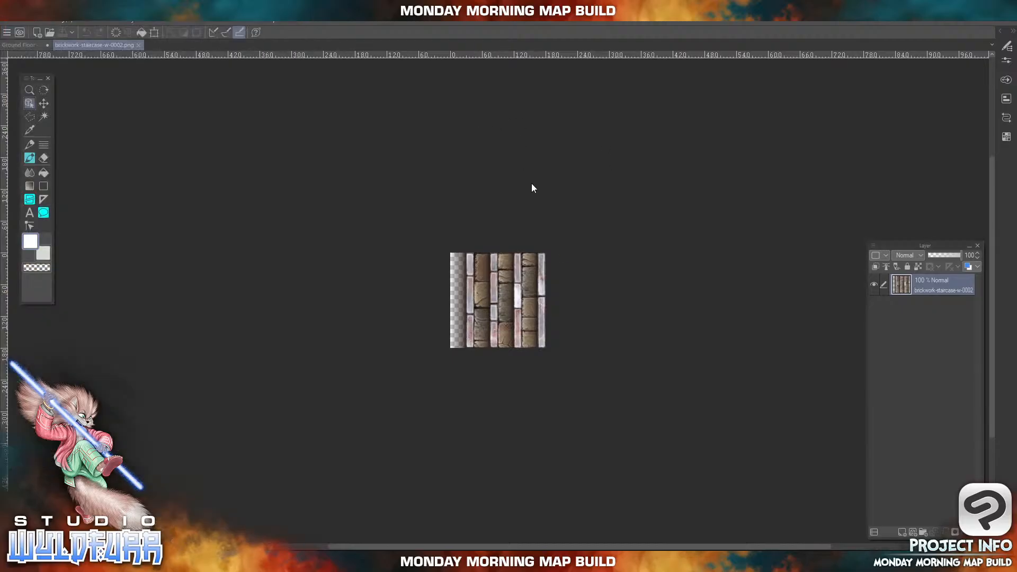
pyautogui.click(136, 45)
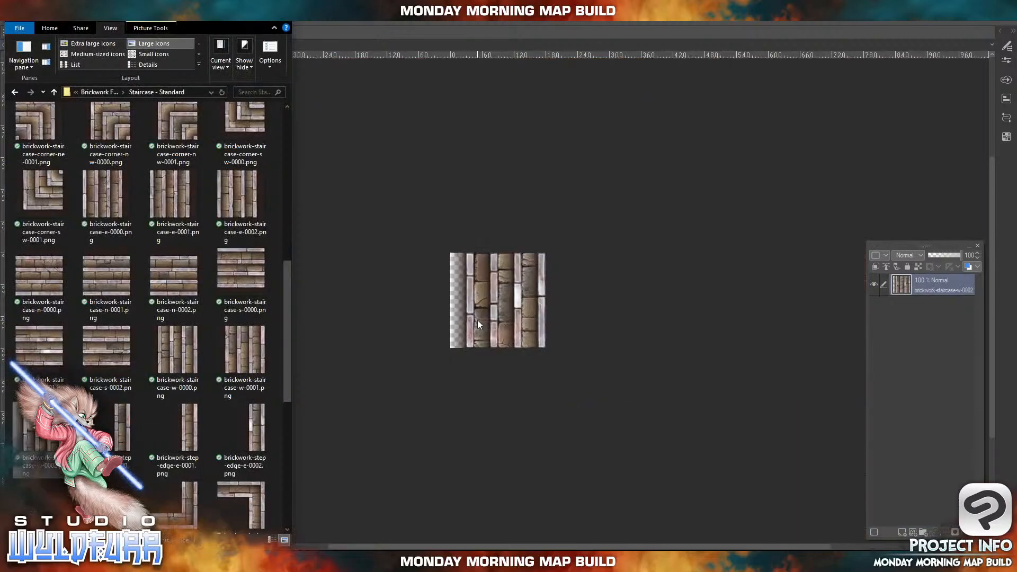
pyautogui.click(478, 320)
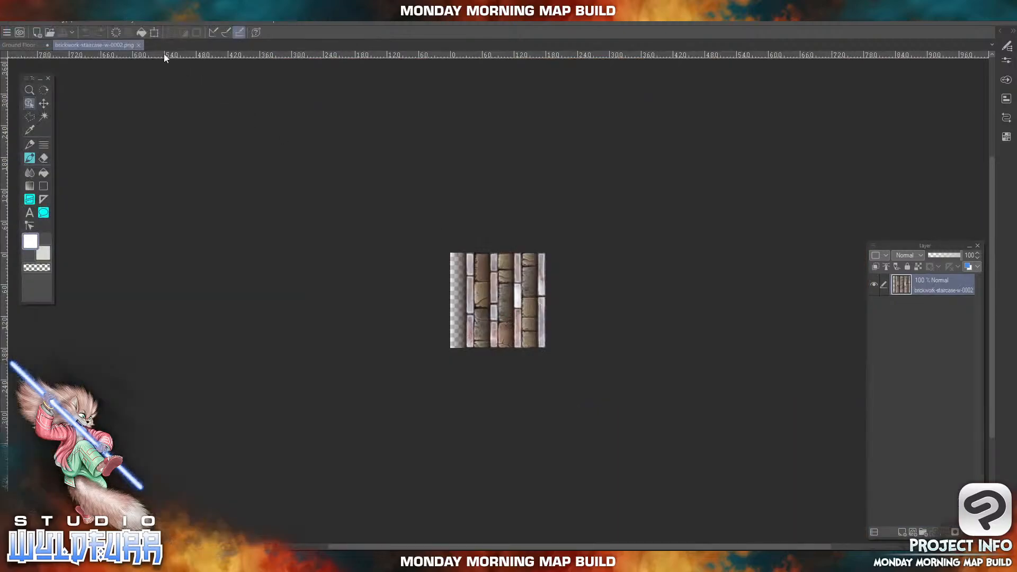
pyautogui.click(139, 45)
# - Import brickwork-staircase-w-0002 among the floor tile layers and place it in the gap of the courtyard's eastern staircase
pyautogui.hotkey('alt', 'Tab')
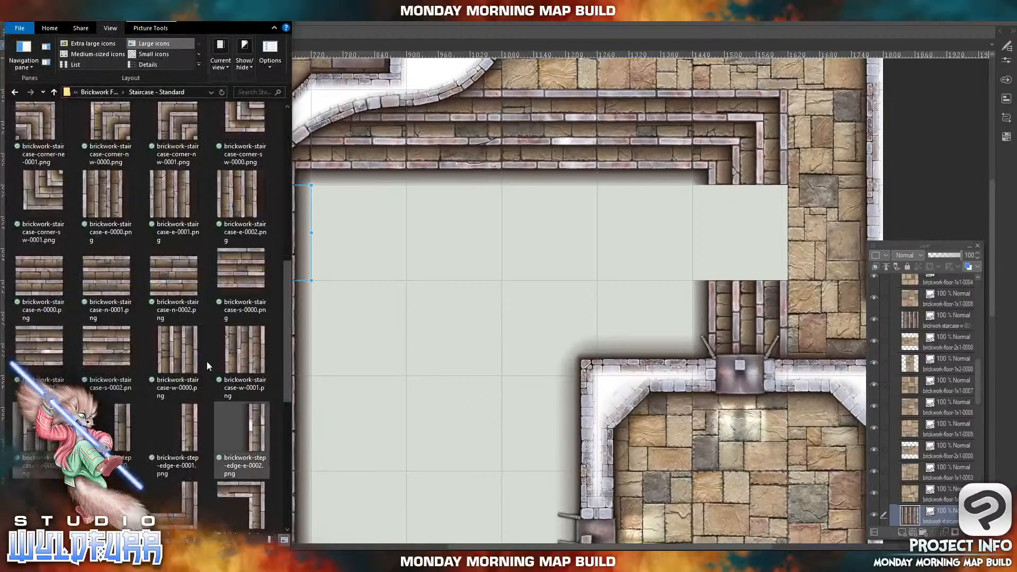
pyautogui.moveTo(39, 434); pyautogui.dragTo(933, 522)
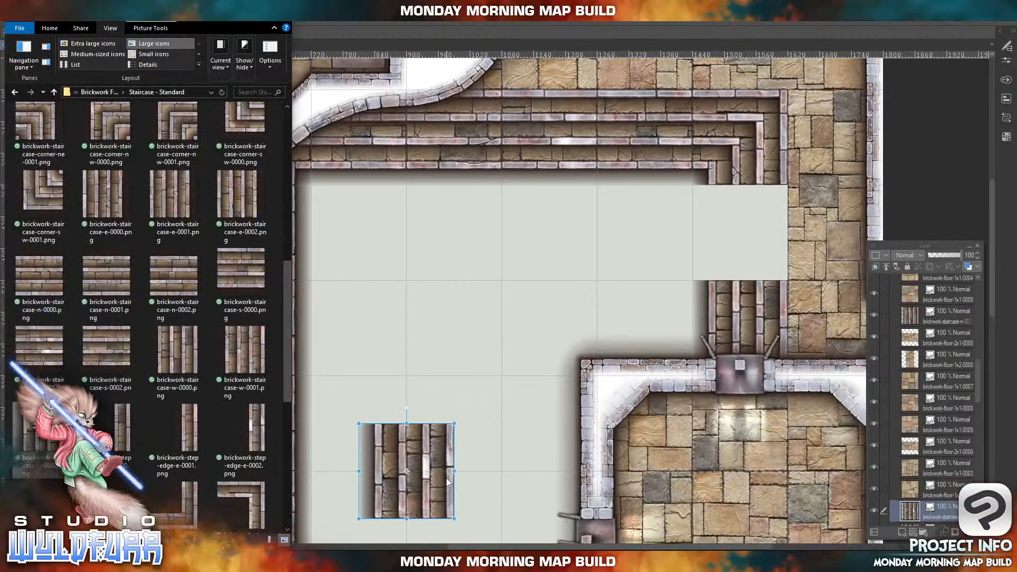
pyautogui.click(431, 494)
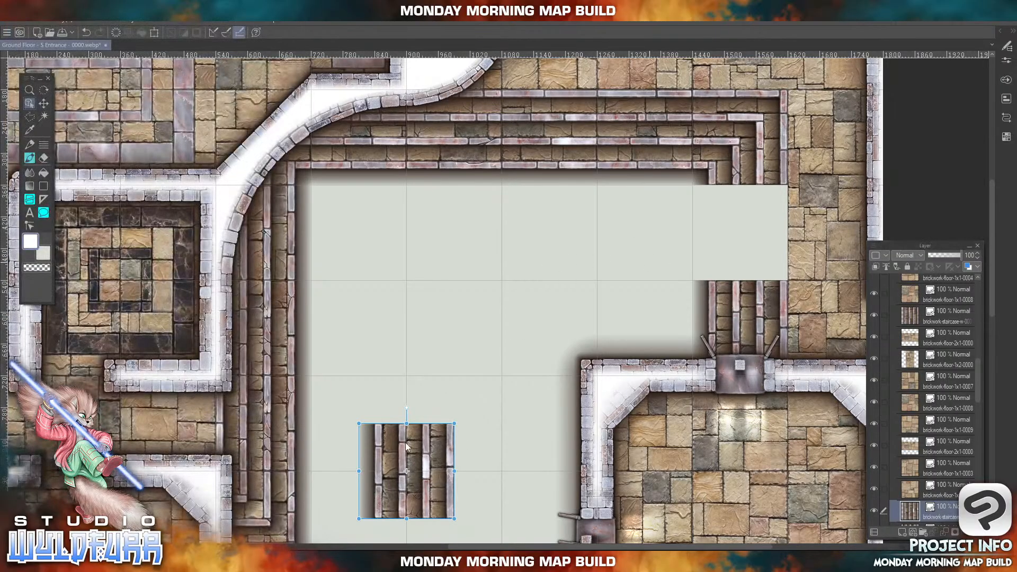
pyautogui.moveTo(411, 477); pyautogui.dragTo(754, 255)
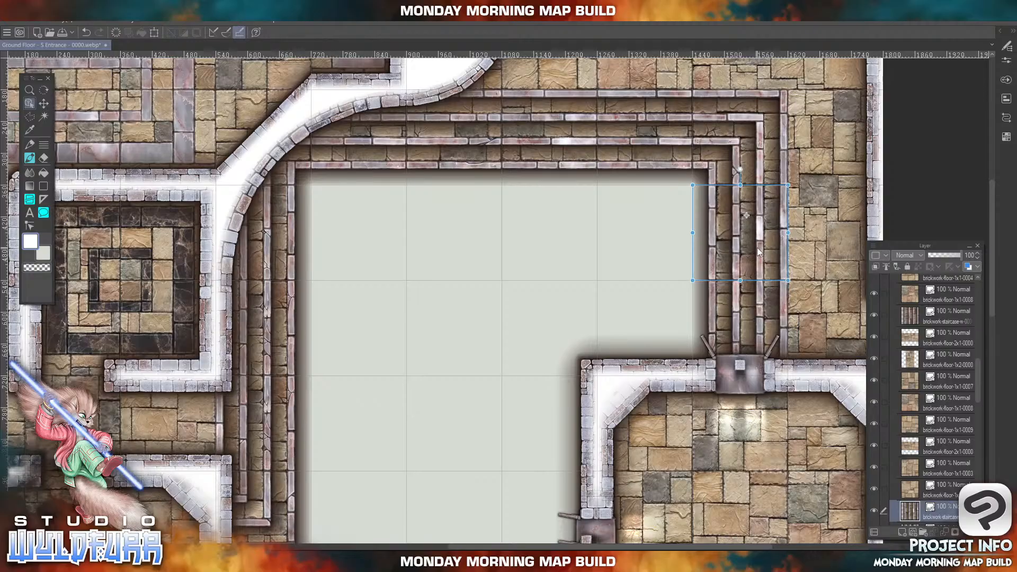
# - Examine the courtyard staircases and southern road, and fit the whole map to the view
pyautogui.scroll(-10, 399, 269)
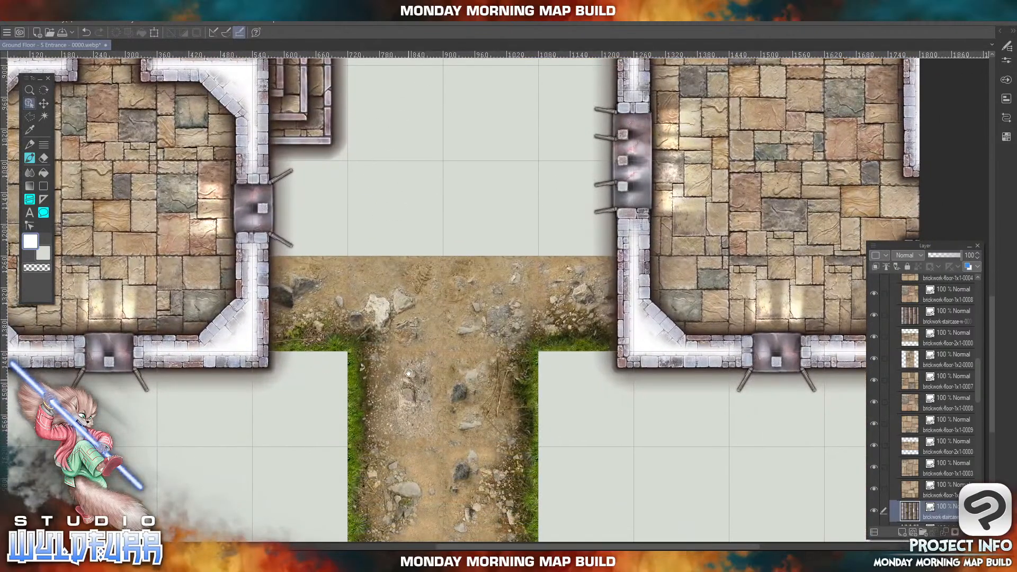
pyautogui.moveTo(408, 373)
pyautogui.mouseDown()
pyautogui.moveTo(435, 199)
pyautogui.moveTo(409, 378)
pyautogui.mouseUp()
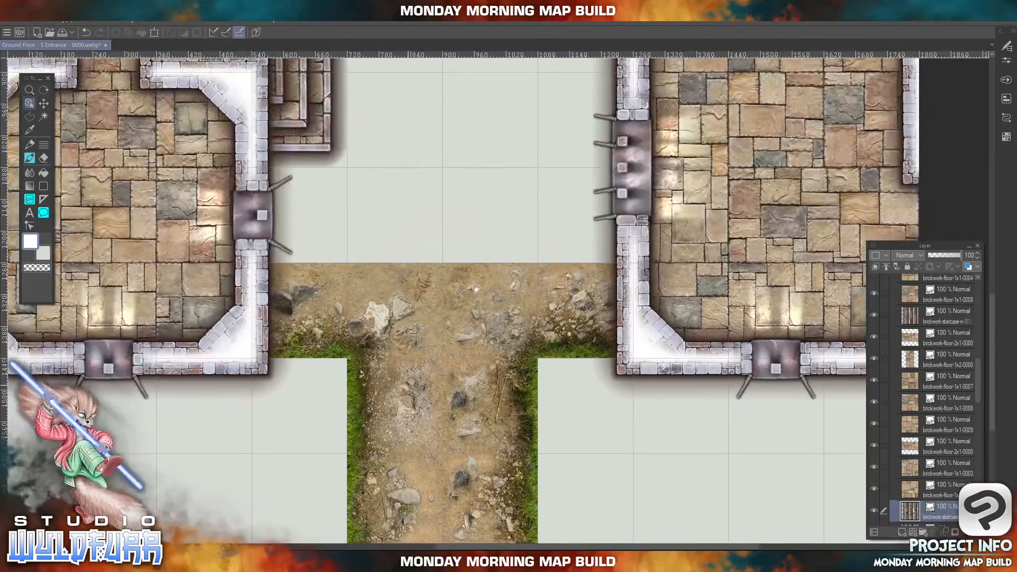
pyautogui.moveTo(509, 118); pyautogui.dragTo(427, 405)
pyautogui.moveTo(435, 297); pyautogui.dragTo(446, 324)
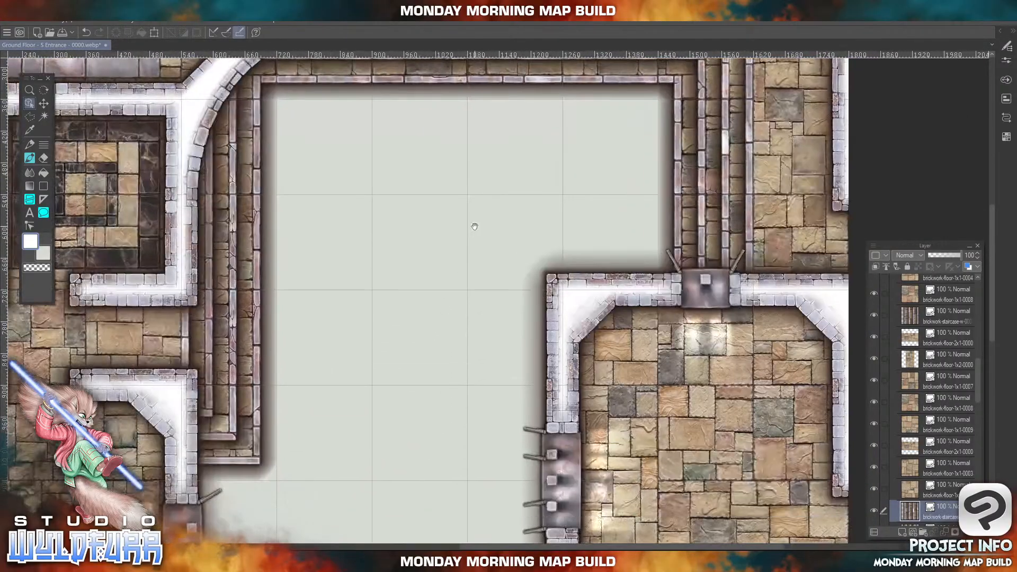
pyautogui.click(203, 23)
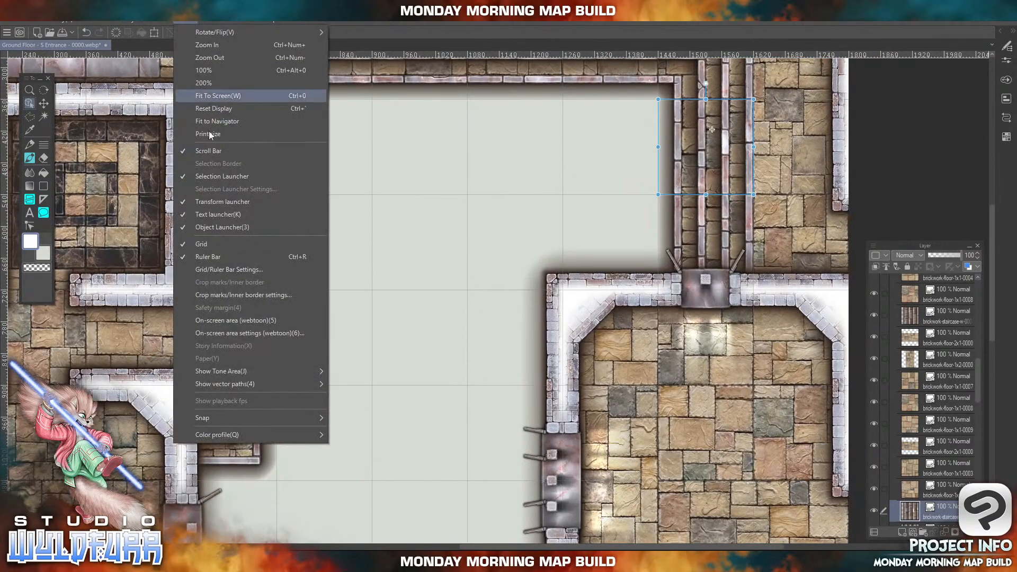
pyautogui.click(205, 97)
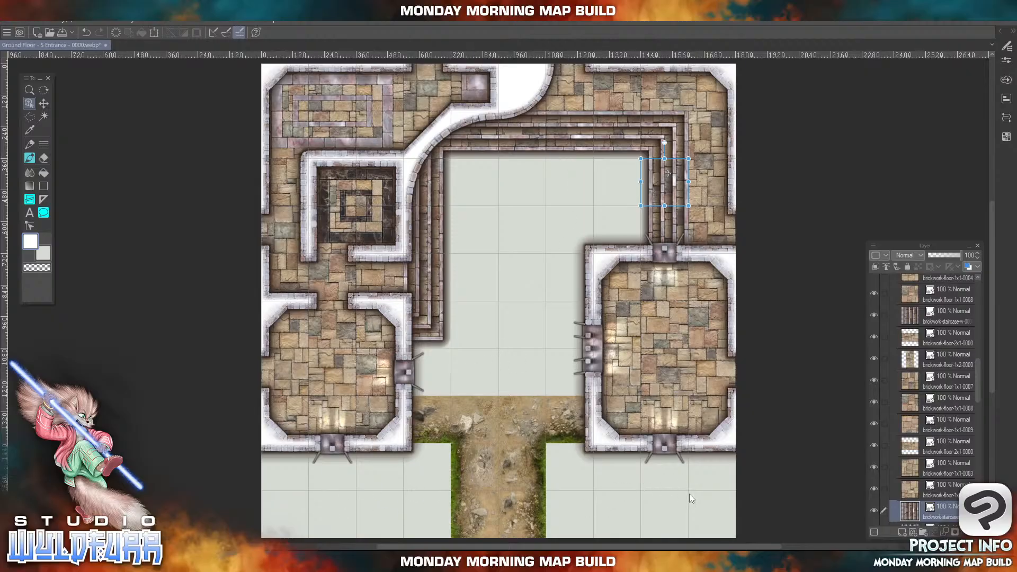
# - Browse the Map Tiles library to the wilderness set's Grass Tiles - Expansion folder and open its Big Grass Areas folder
pyautogui.hotkey('alt', 'Tab')
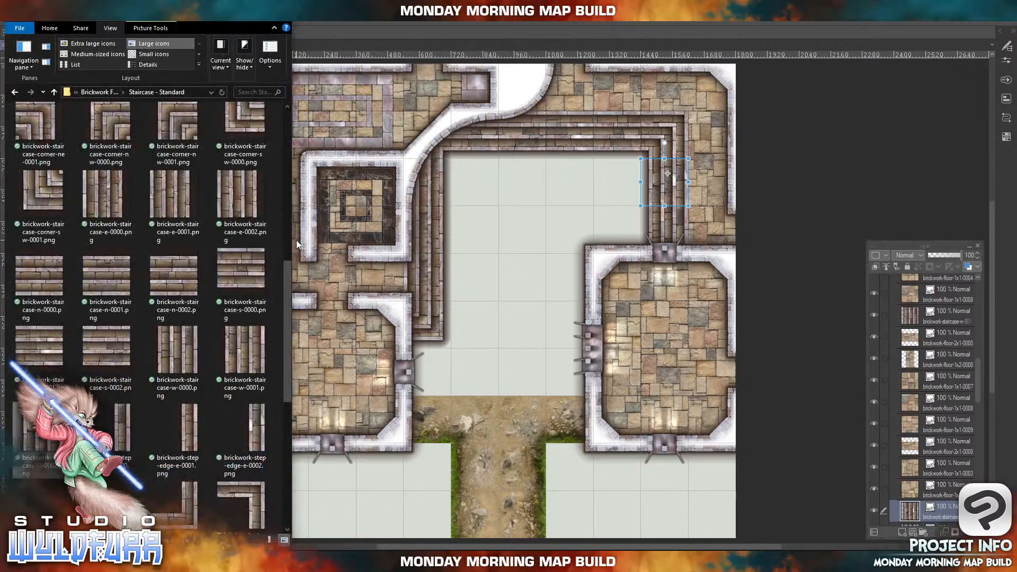
pyautogui.click(100, 93)
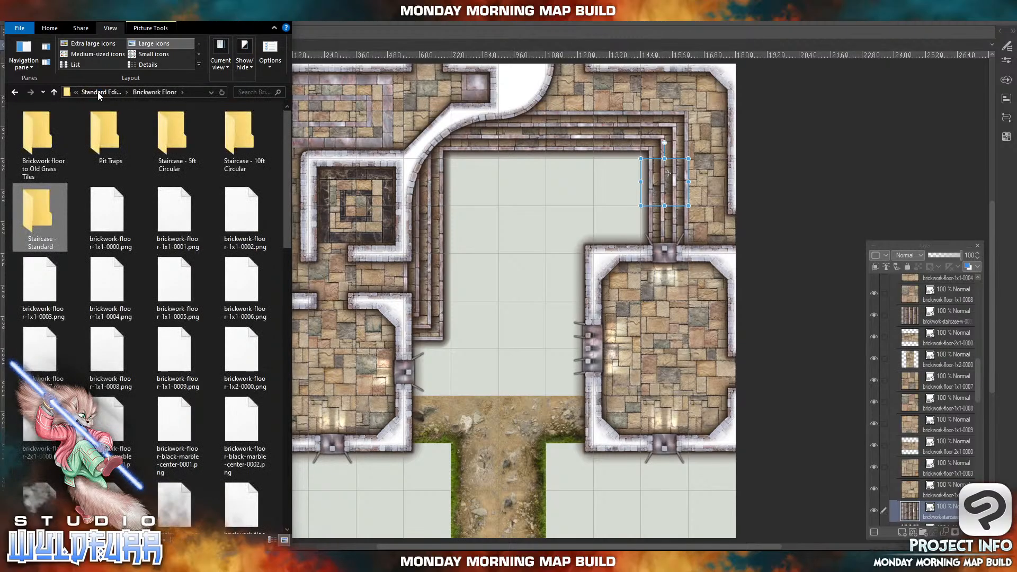
pyautogui.click(97, 94)
pyautogui.click(99, 94)
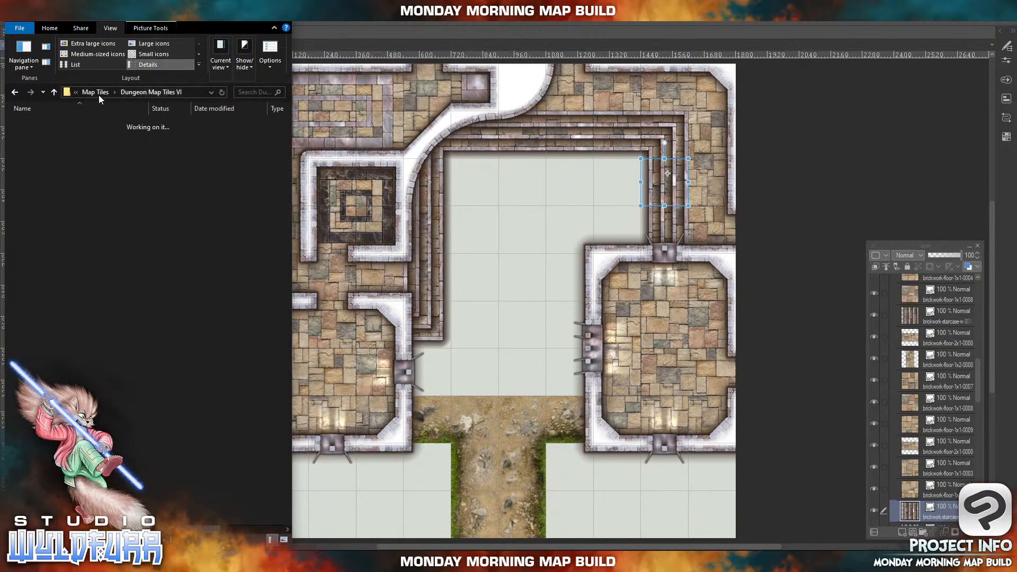
pyautogui.click(98, 93)
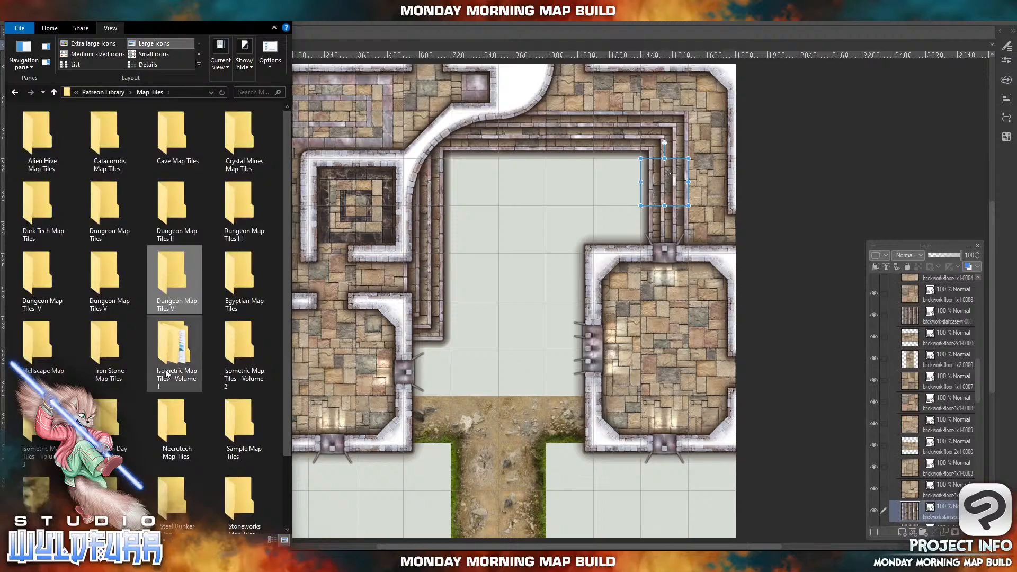
pyautogui.scroll(-2, 209, 373)
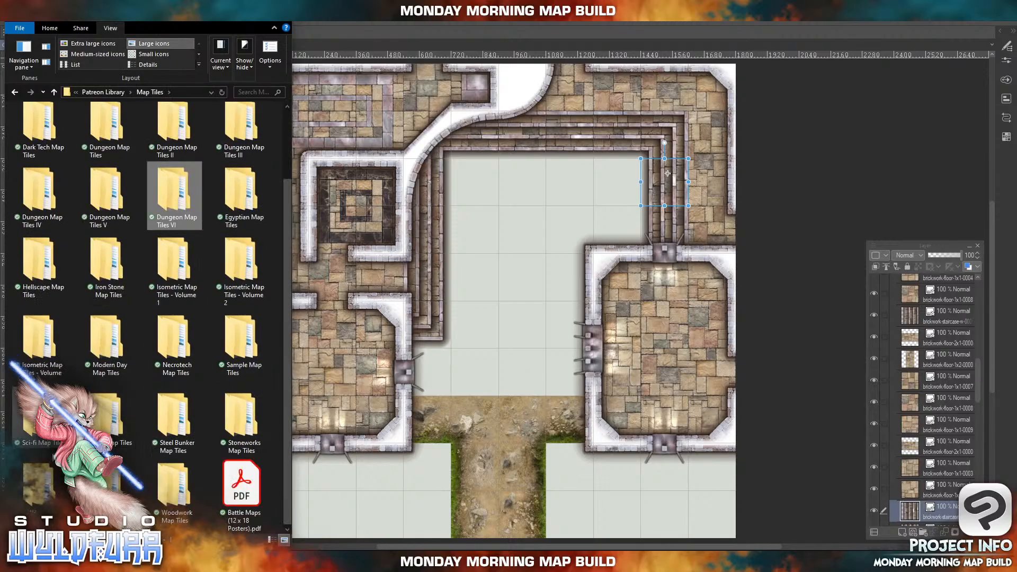
pyautogui.doubleClick(32, 493)
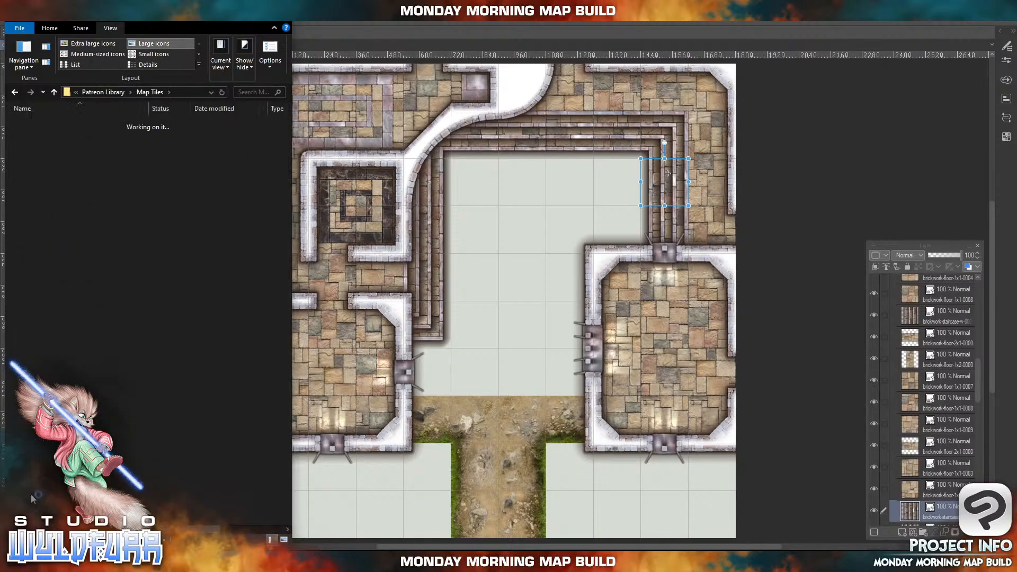
pyautogui.click(49, 146)
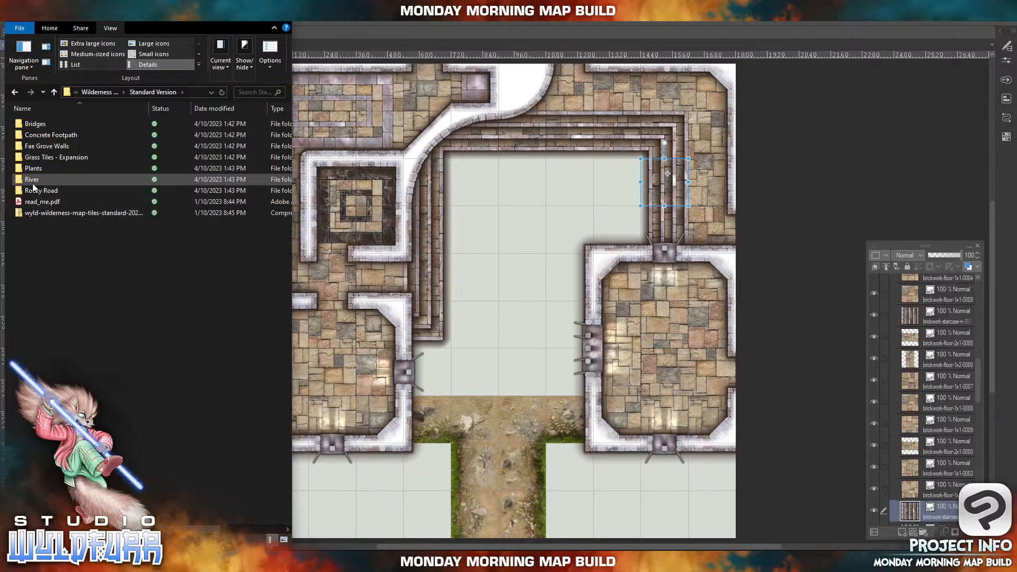
pyautogui.click(36, 158)
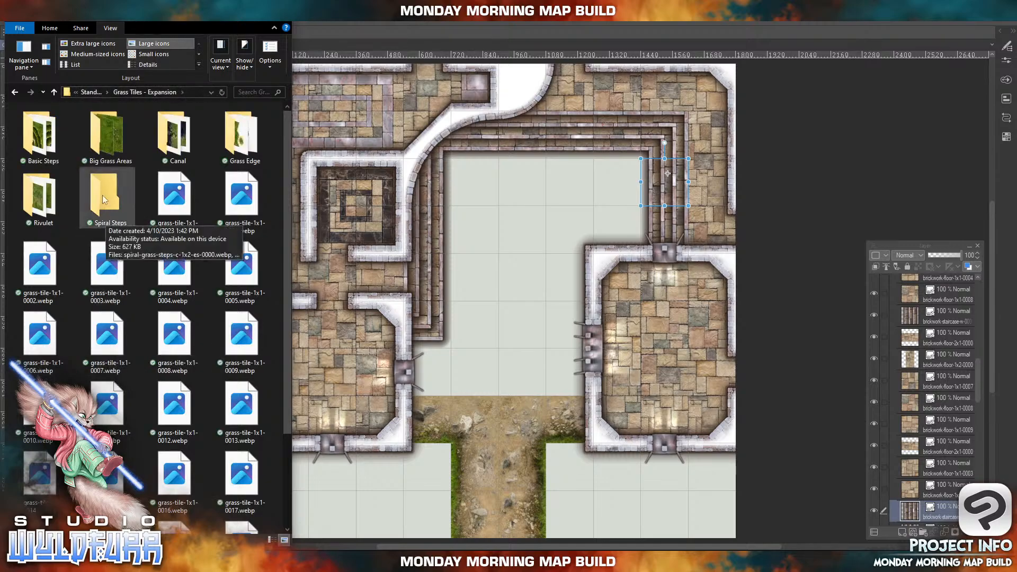
pyautogui.doubleClick(104, 133)
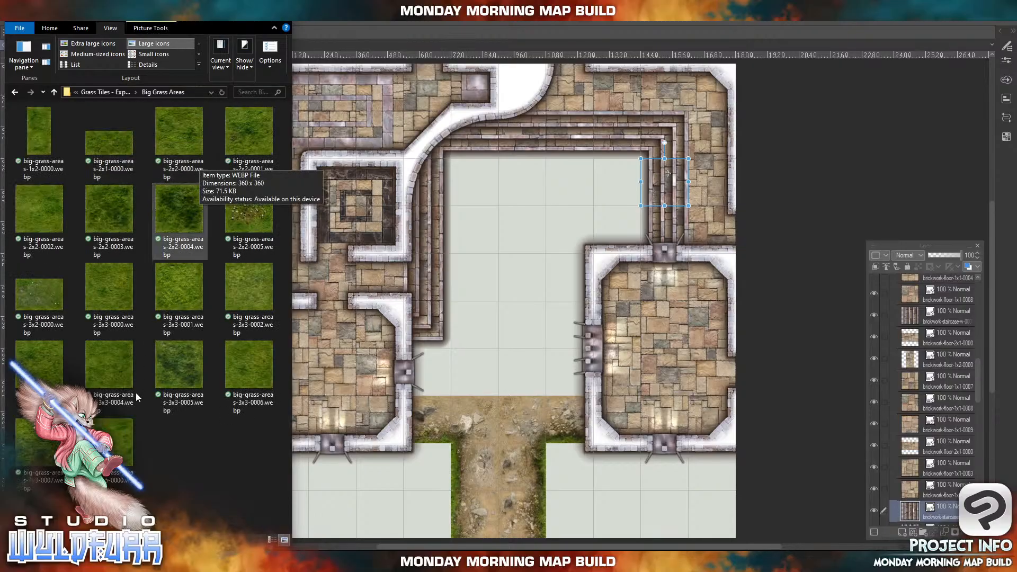
pyautogui.click(99, 149)
pyautogui.moveTo(98, 148); pyautogui.dragTo(639, 503)
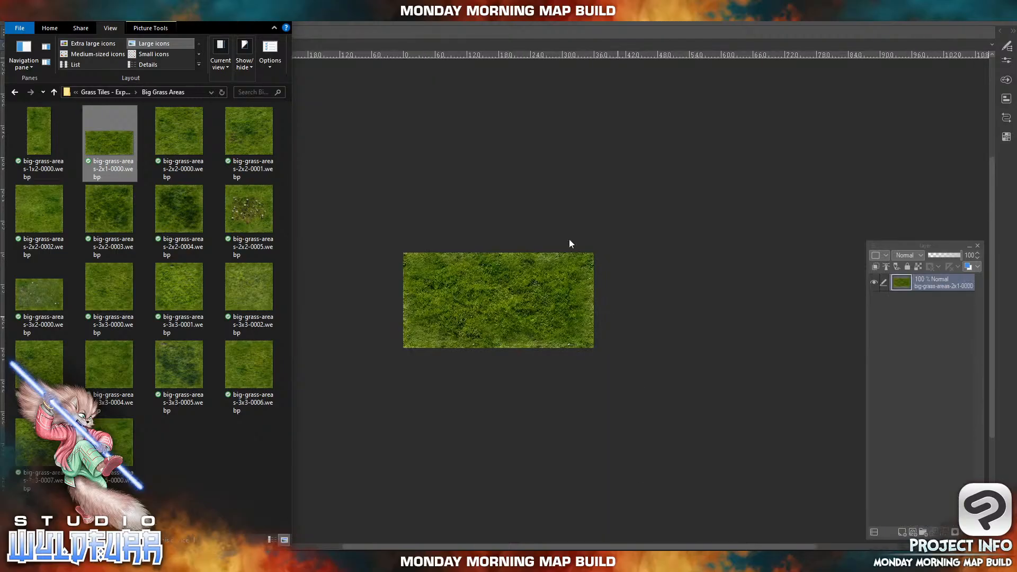
pyautogui.click(568, 239)
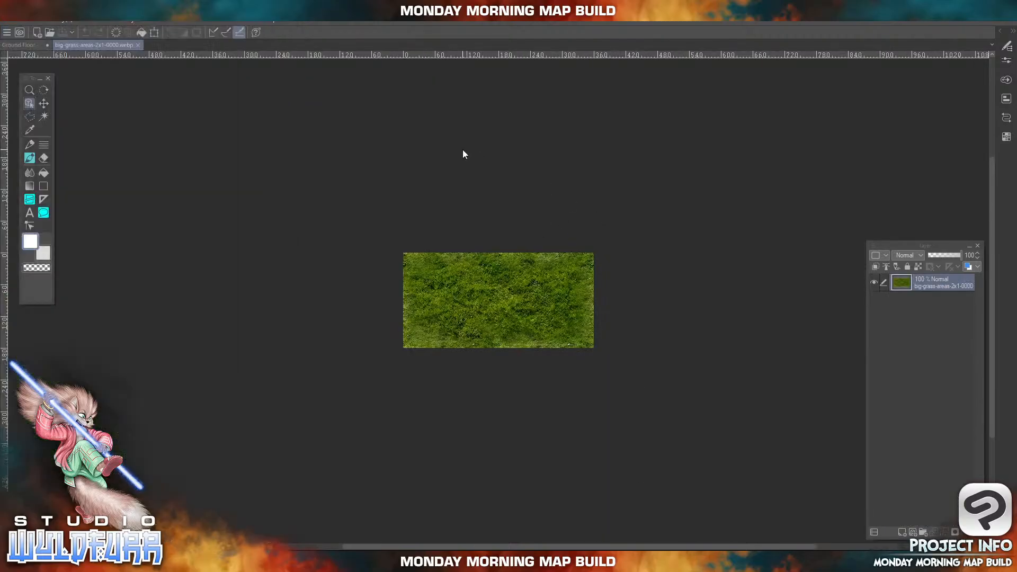
pyautogui.click(139, 44)
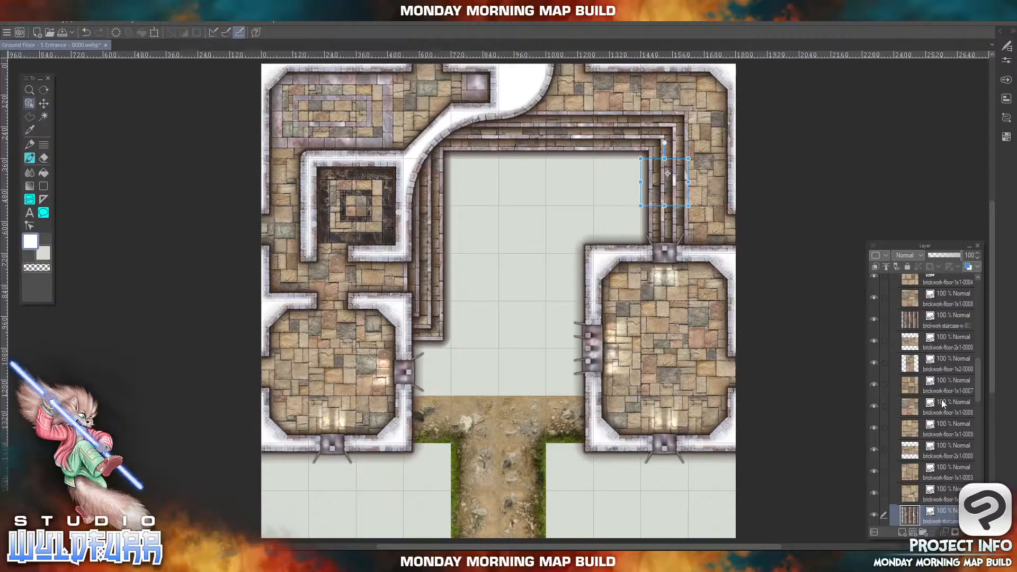
# - Collapse and lock the Floor layer folder, and unlock the Ground layer folder
pyautogui.scroll(10, 942, 394)
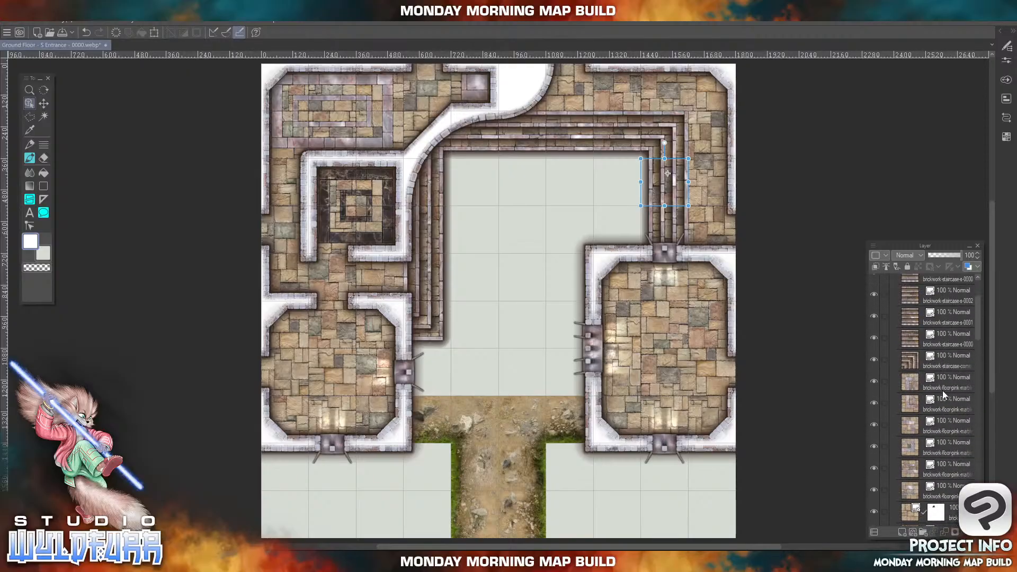
pyautogui.scroll(2, 942, 390)
pyautogui.click(893, 336)
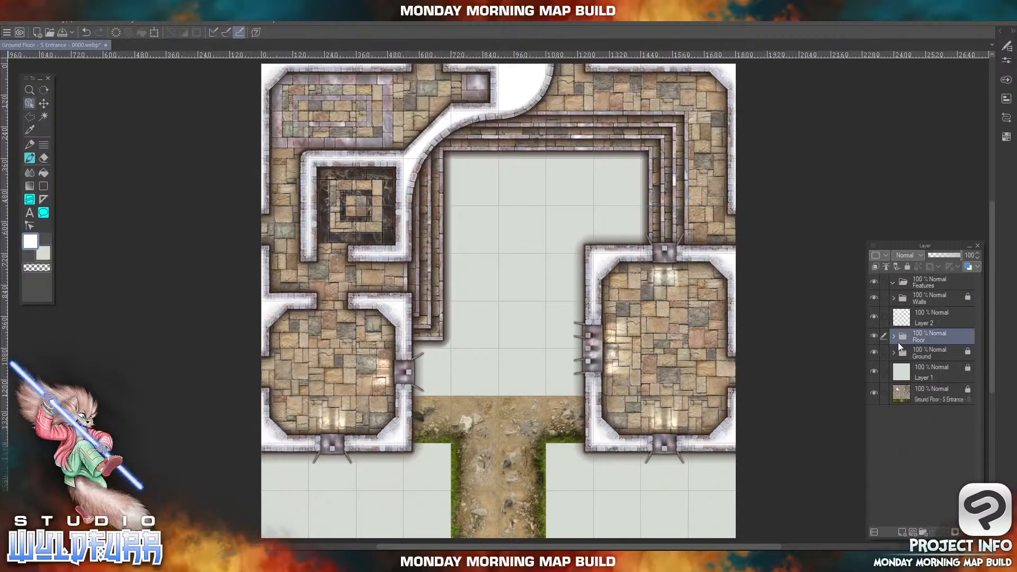
pyautogui.click(909, 266)
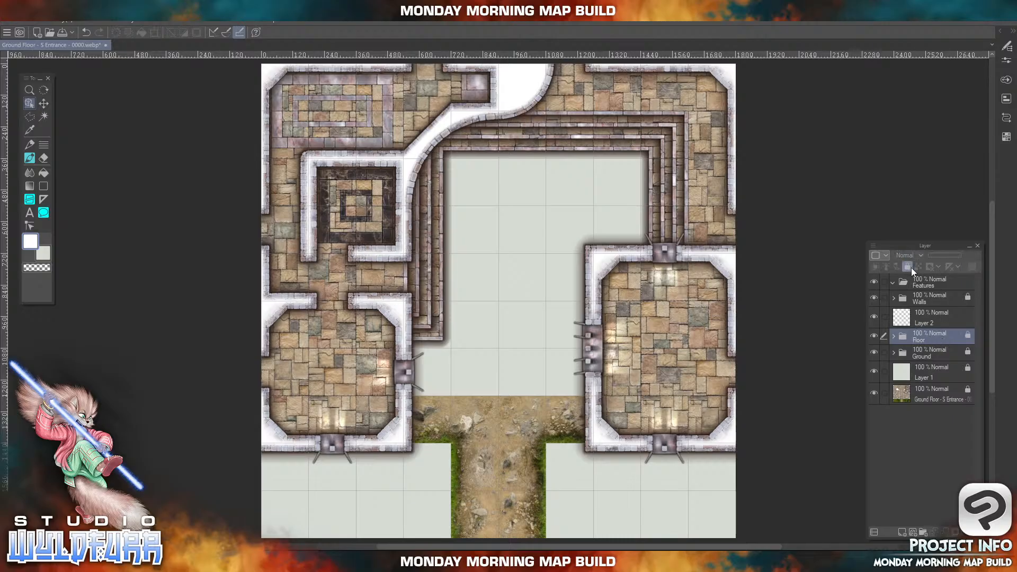
pyautogui.click(962, 353)
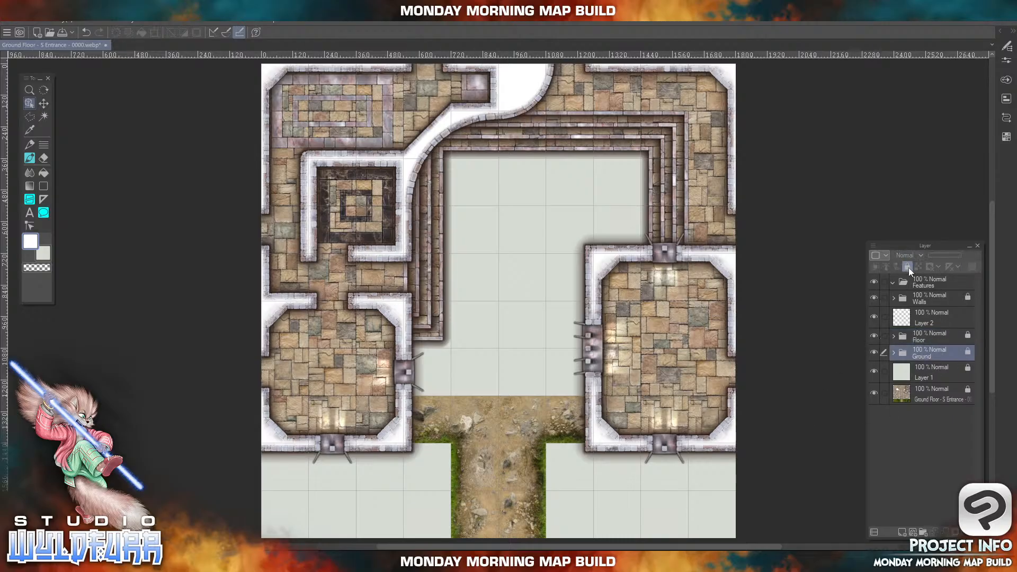
pyautogui.click(909, 268)
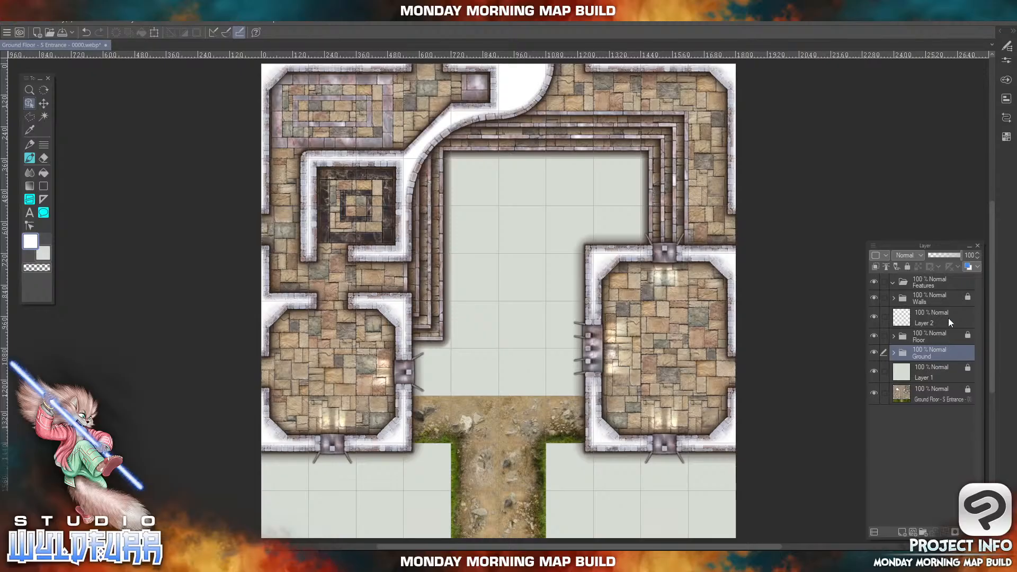
# - Rename Layer 2 as White Overlay and lock it
pyautogui.click(948, 320)
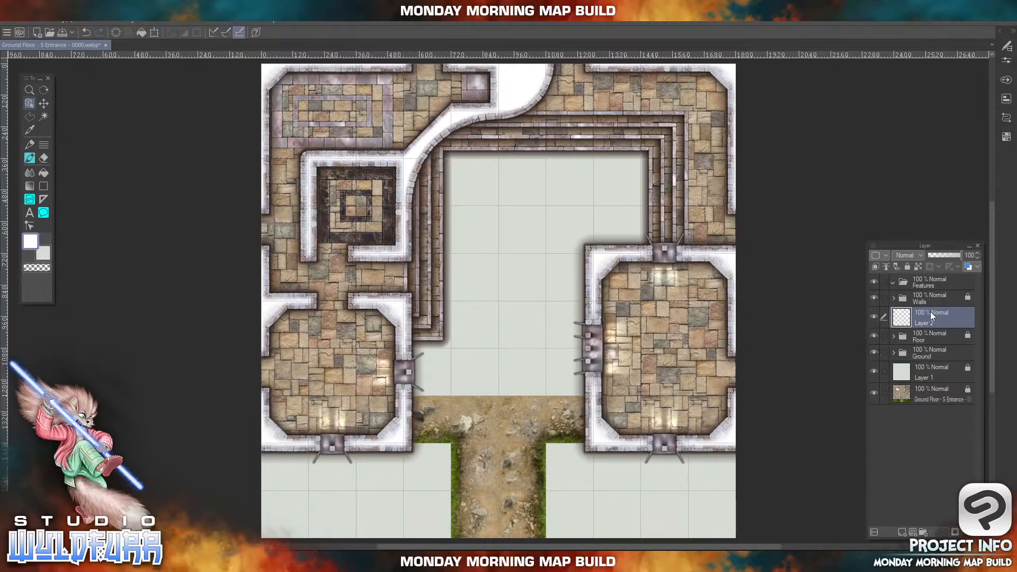
pyautogui.rightClick(930, 313)
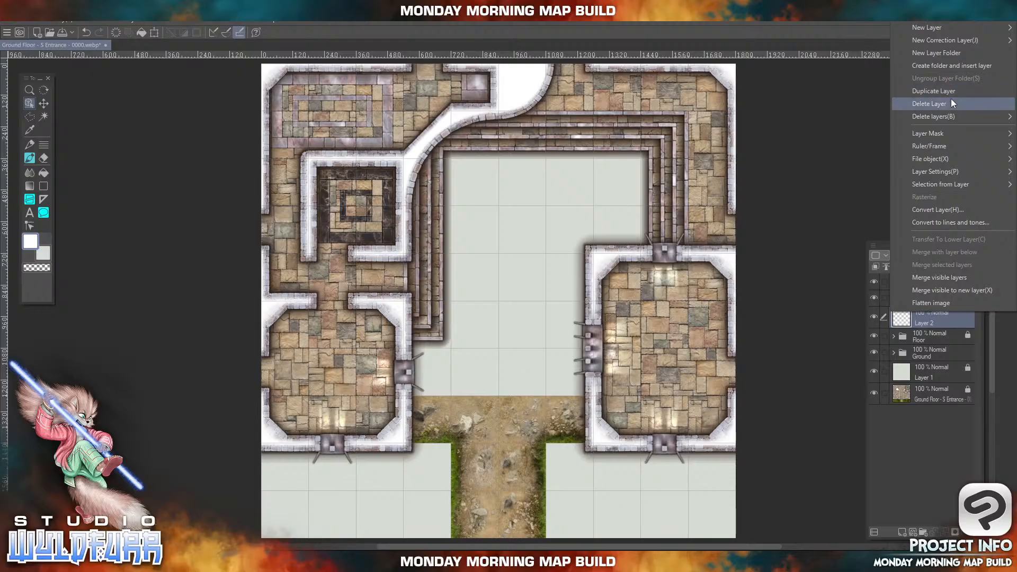
pyautogui.moveTo(937, 139)
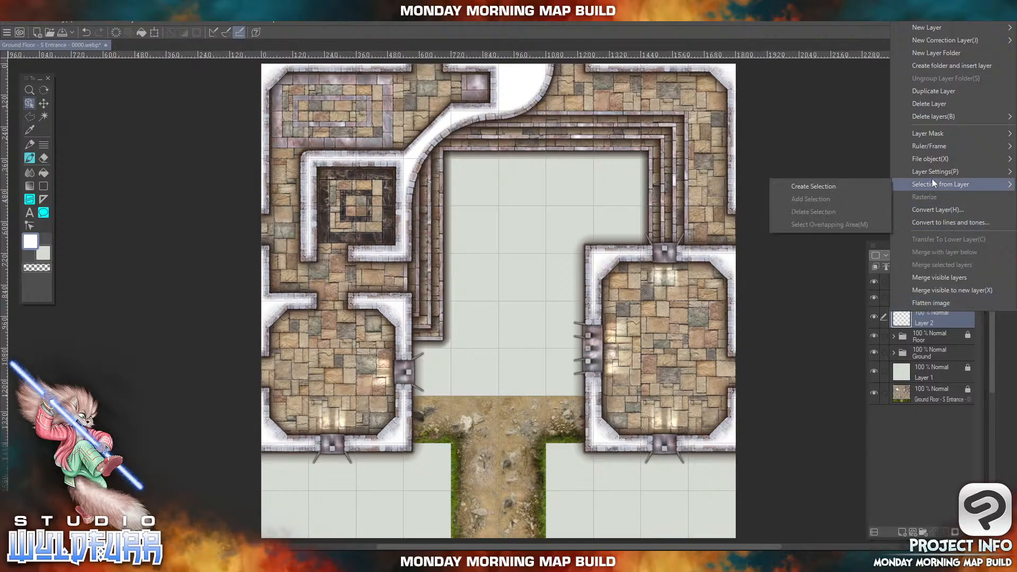
pyautogui.moveTo(930, 172)
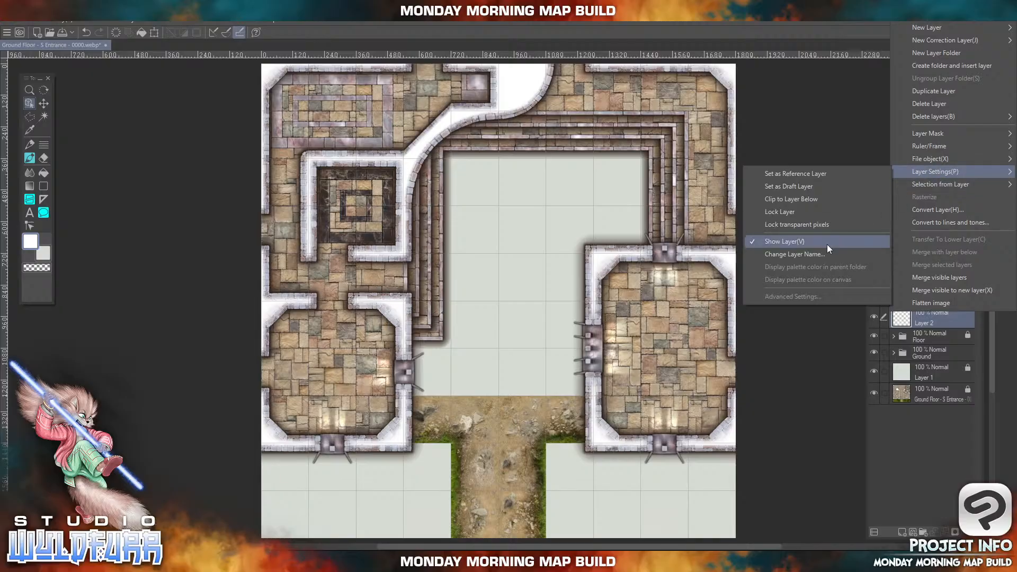
pyautogui.click(806, 254)
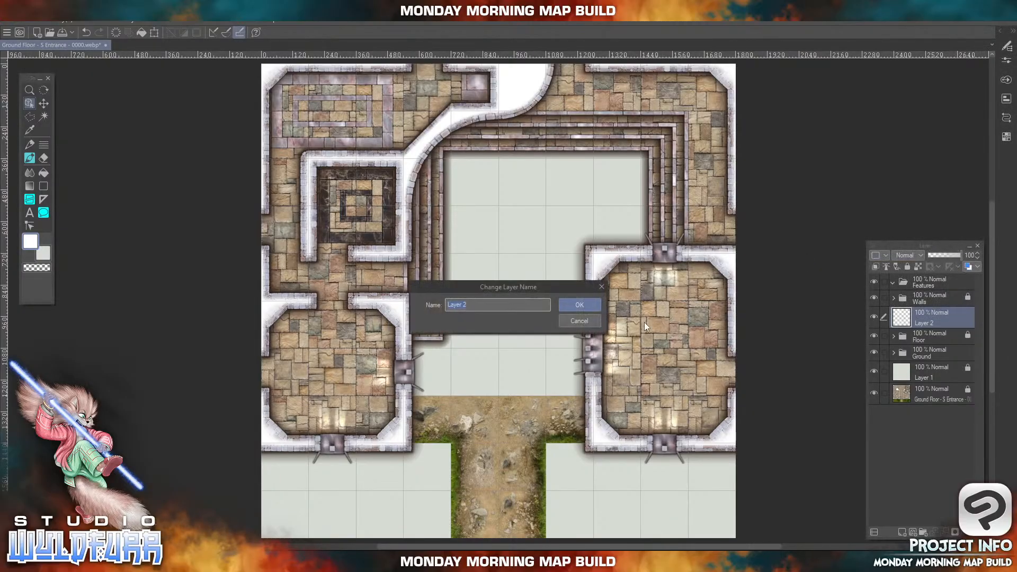
pyautogui.write('White Overlay')
pyautogui.press('Return')
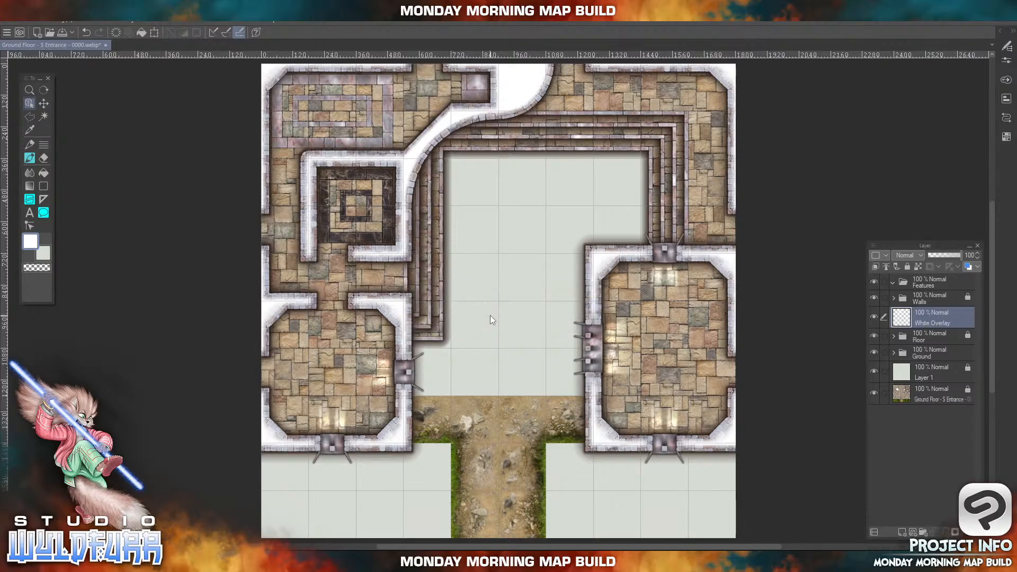
pyautogui.click(910, 266)
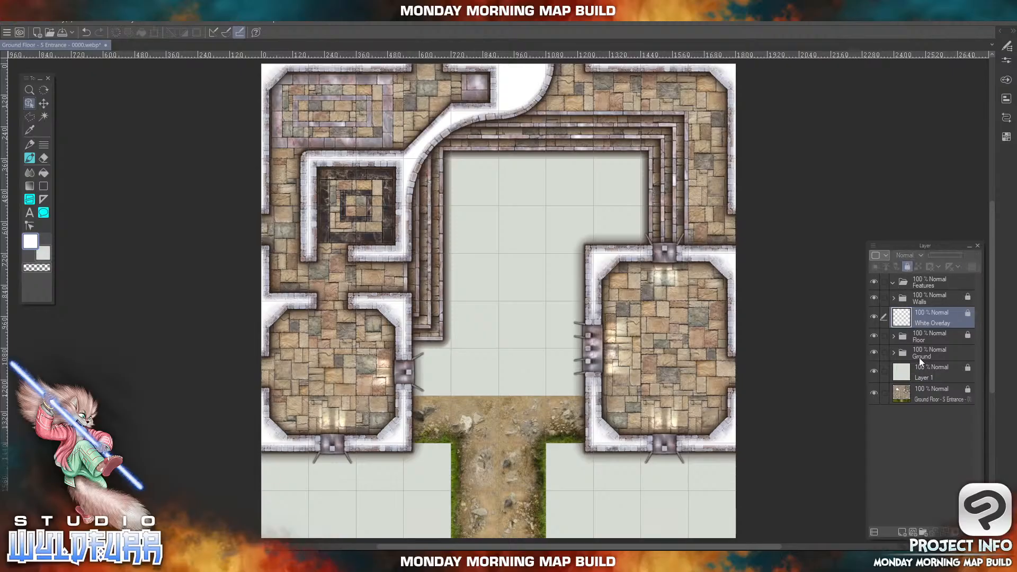
# - Import big-grass-areas-2x1-0000 at the front of the Ground folder and place it just east of the road, against the southeastern room's wall
pyautogui.click(893, 353)
pyautogui.click(945, 368)
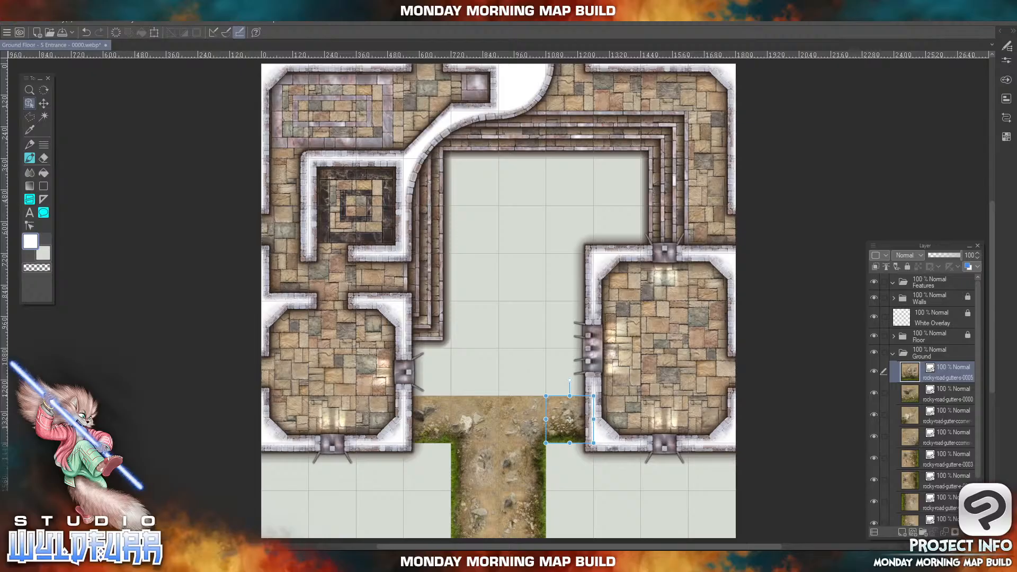
pyautogui.hotkey('alt', 'Tab')
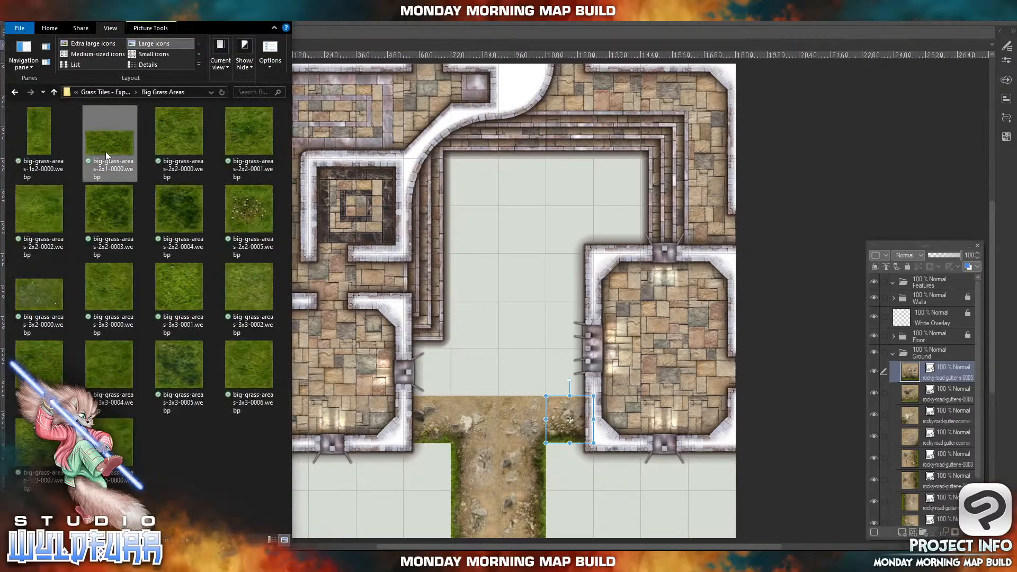
pyautogui.moveTo(106, 149); pyautogui.dragTo(668, 419)
pyautogui.click(476, 300)
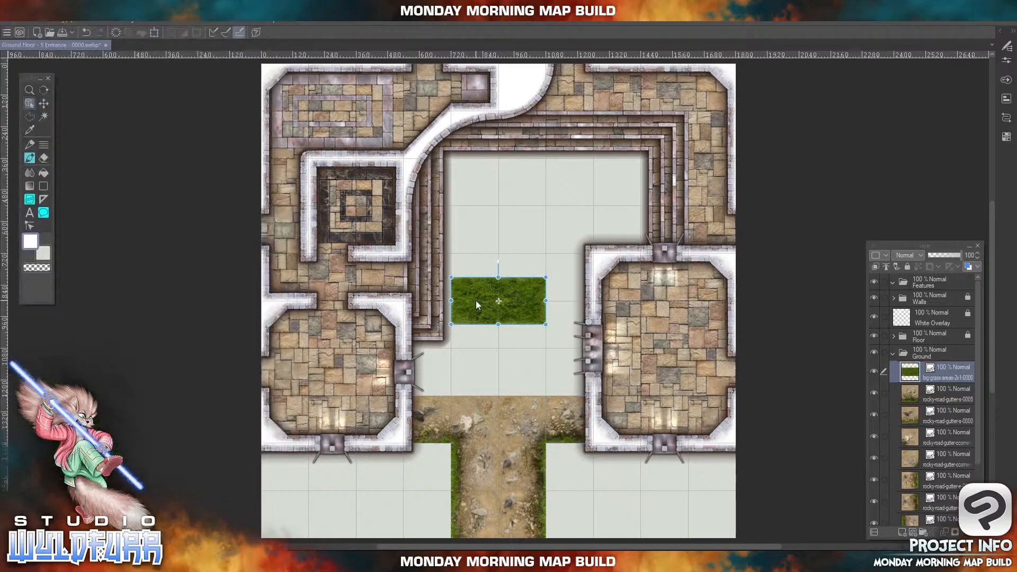
pyautogui.moveTo(476, 300); pyautogui.dragTo(571, 465)
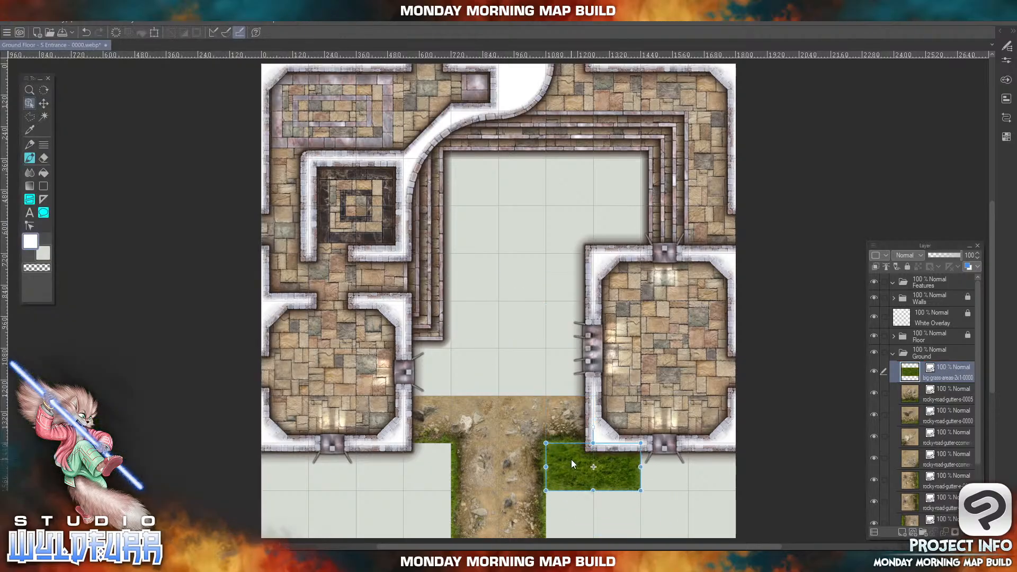
# - Import big-grass-areas-2x2-0000 into the Ground folder and place it in the map's southeast corner
pyautogui.hotkey('alt', 'Tab')
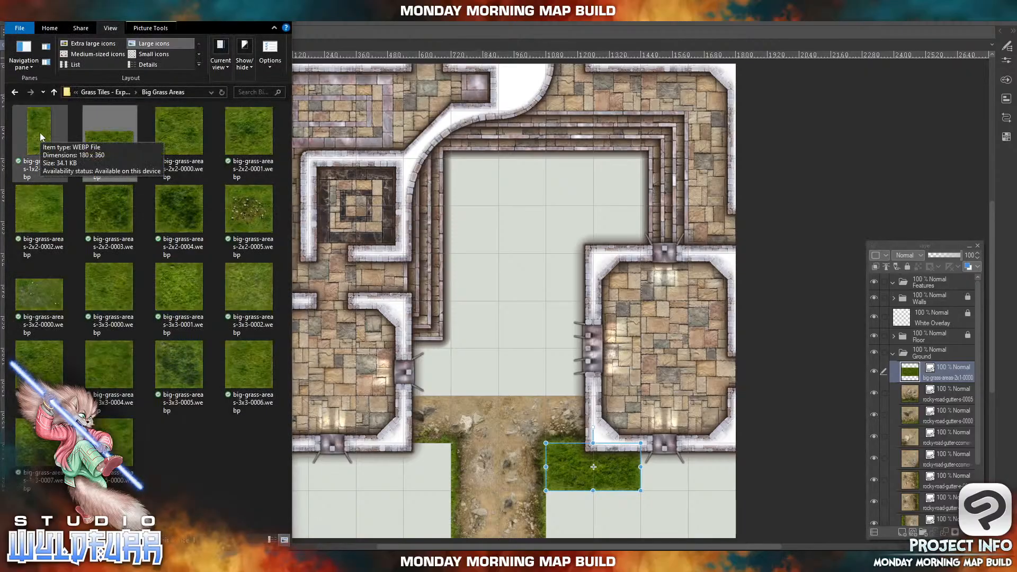
pyautogui.click(171, 132)
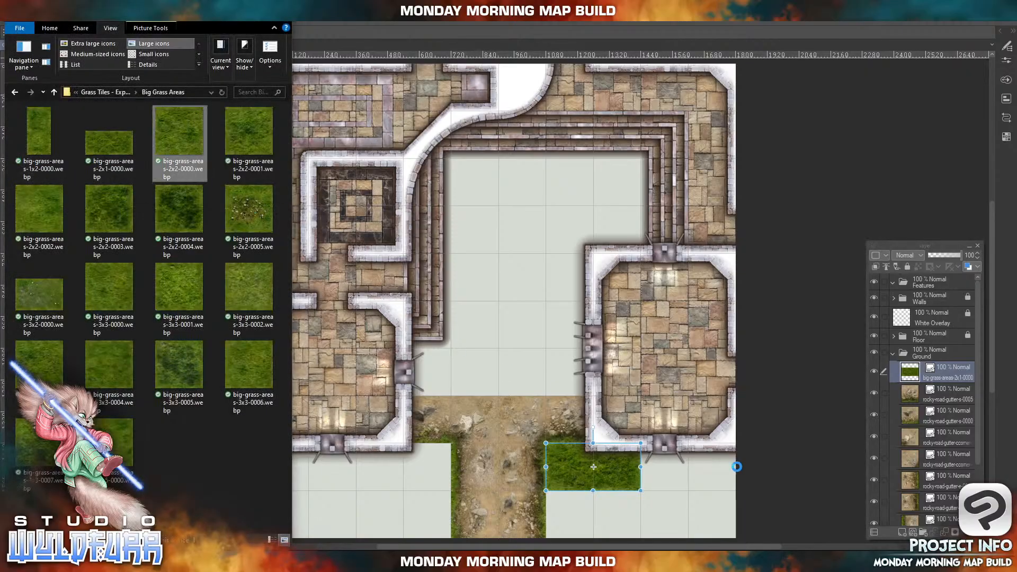
pyautogui.moveTo(955, 369); pyautogui.dragTo(956, 364)
pyautogui.click(472, 283)
pyautogui.moveTo(465, 269); pyautogui.dragTo(654, 456)
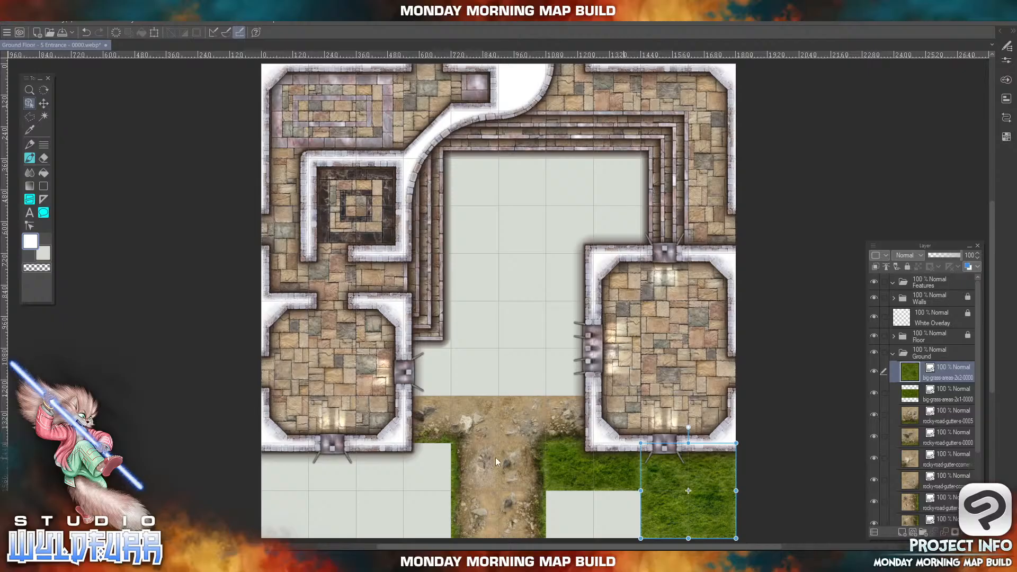
pyautogui.click(347, 562)
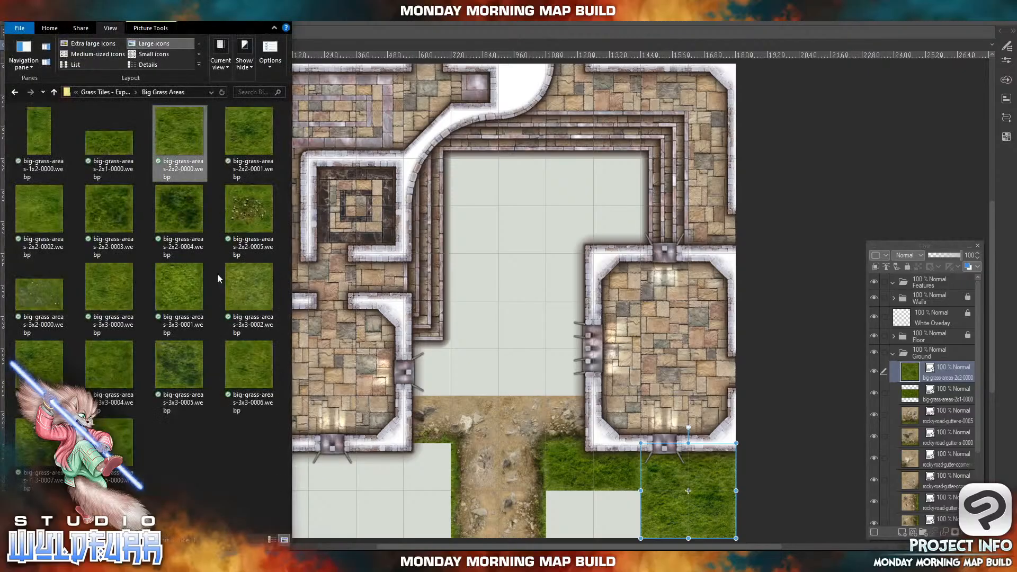
pyautogui.click(243, 129)
pyautogui.moveTo(243, 130); pyautogui.dragTo(548, 305)
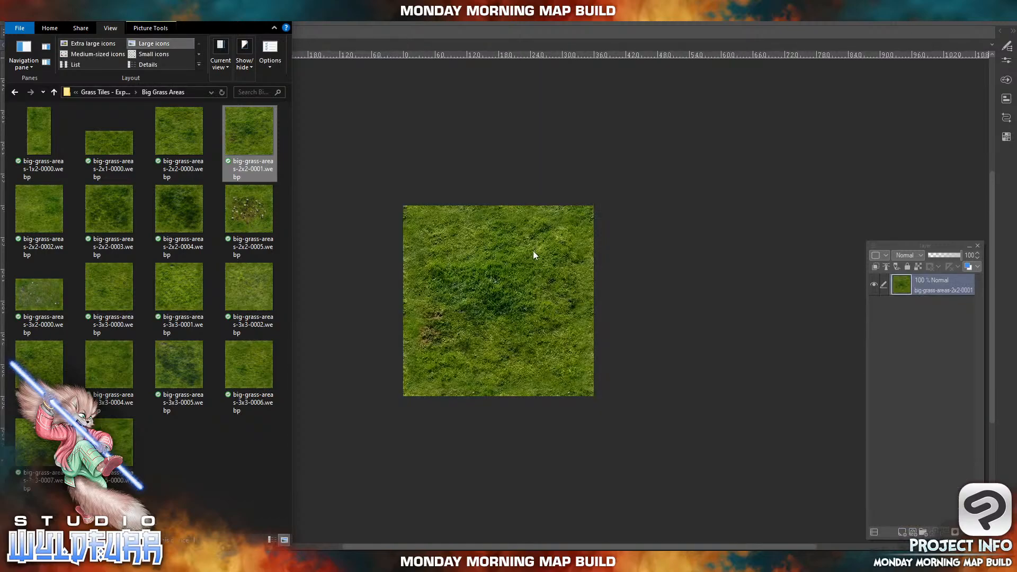
pyautogui.click(320, 195)
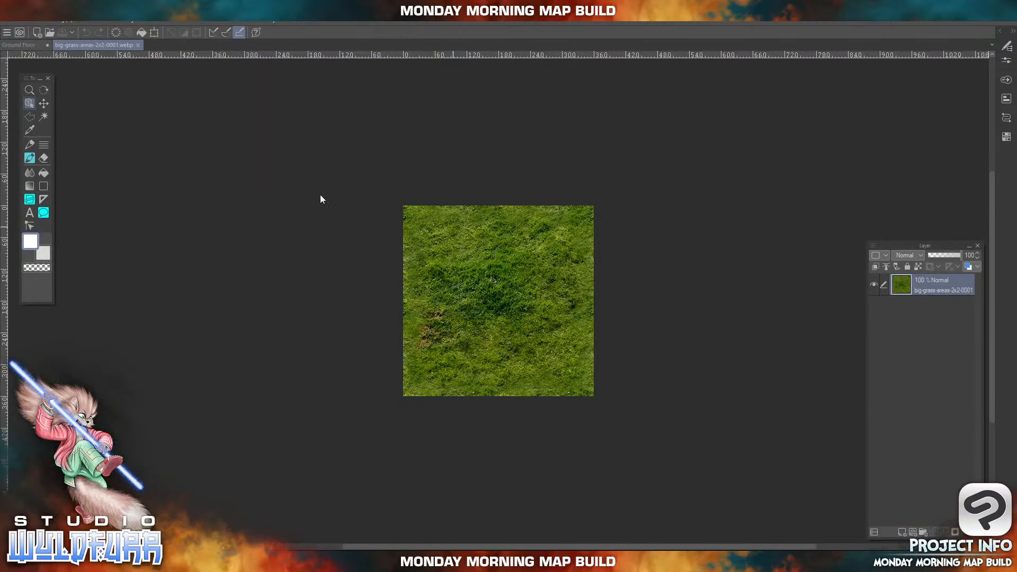
pyautogui.click(138, 44)
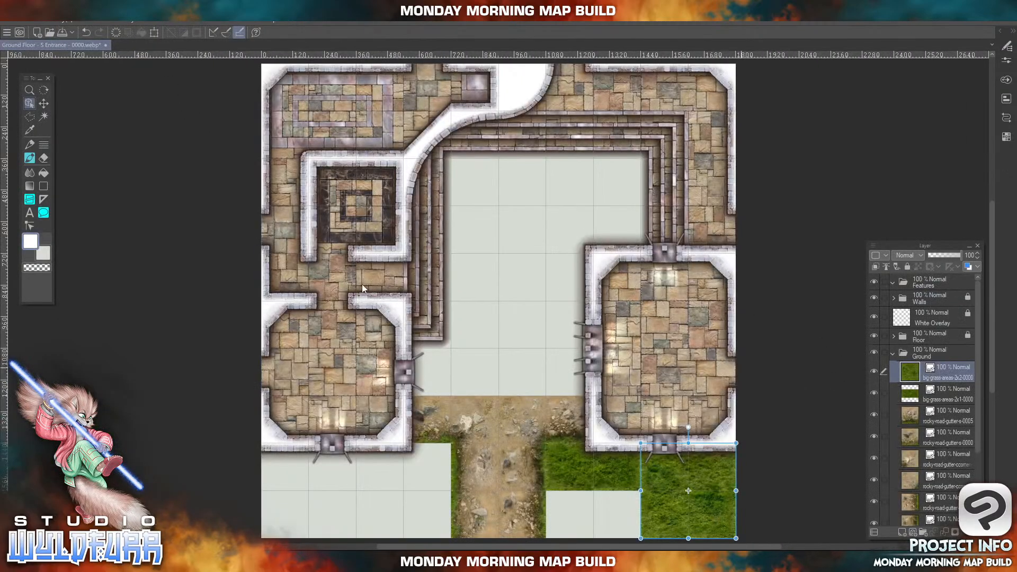
# - Import big-grass-areas-2x2-0001 into the Ground folder and place it along the western side of the southern road
pyautogui.hotkey('alt', 'Tab')
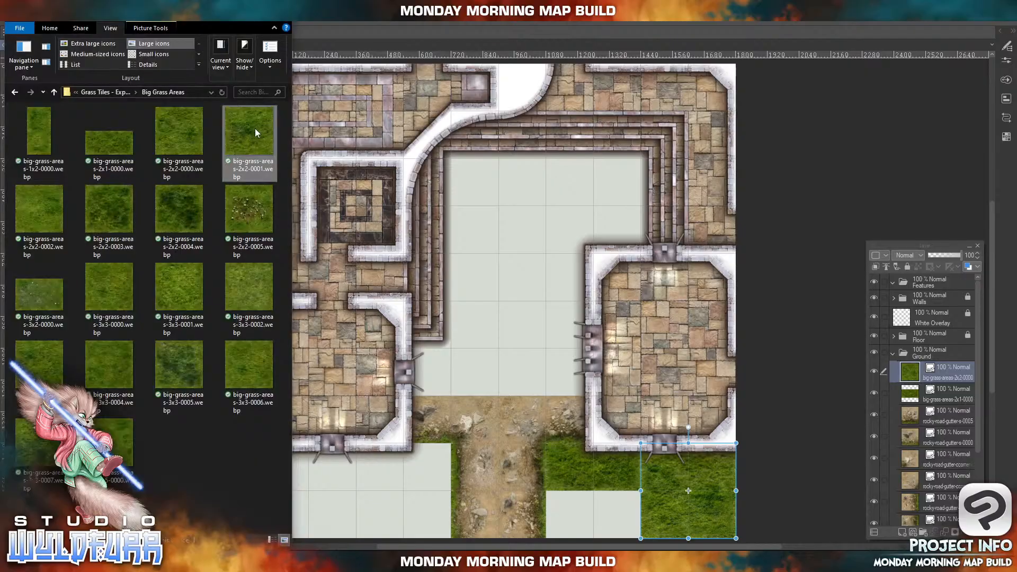
pyautogui.moveTo(255, 135); pyautogui.dragTo(907, 371)
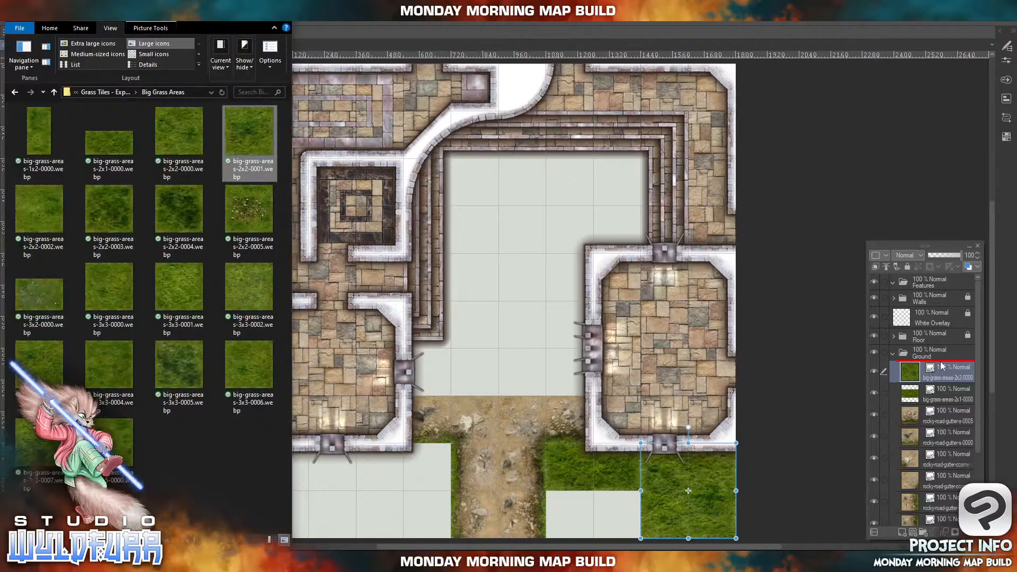
pyautogui.click(497, 265)
pyautogui.moveTo(524, 267); pyautogui.dragTo(431, 455)
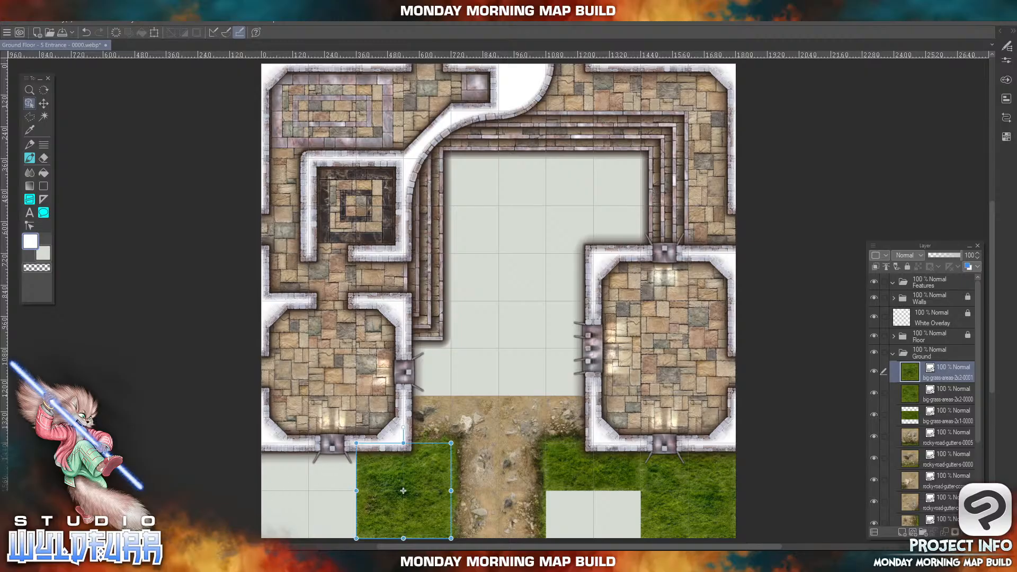
# - Import big-grass-areas-2x2-0002 into the Ground folder and place it in the map's southwest corner
pyautogui.hotkey('alt', 'Tab')
pyautogui.moveTo(37, 213); pyautogui.dragTo(951, 366)
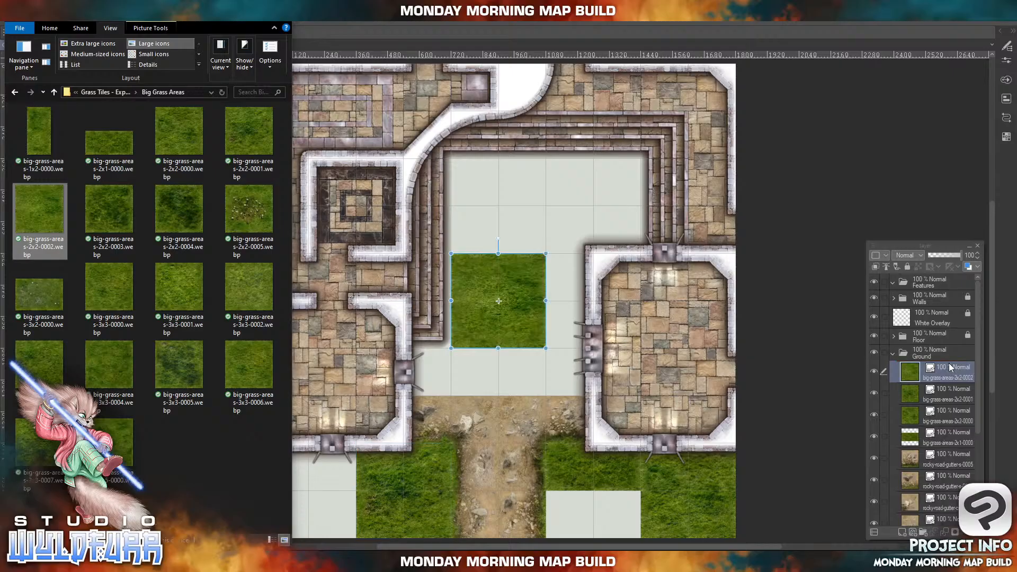
pyautogui.click(507, 306)
pyautogui.moveTo(519, 269); pyautogui.dragTo(332, 458)
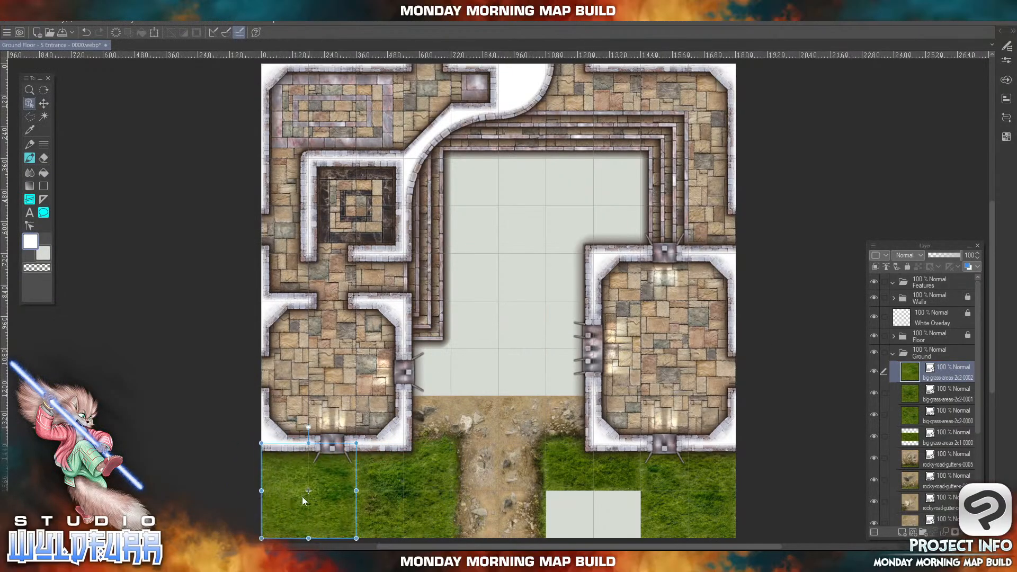
# - Import grass-tile-1x1-0000 from the Grass Tiles - Expansion folder and place it in the empty southern square immediately east of the road
pyautogui.click(286, 561)
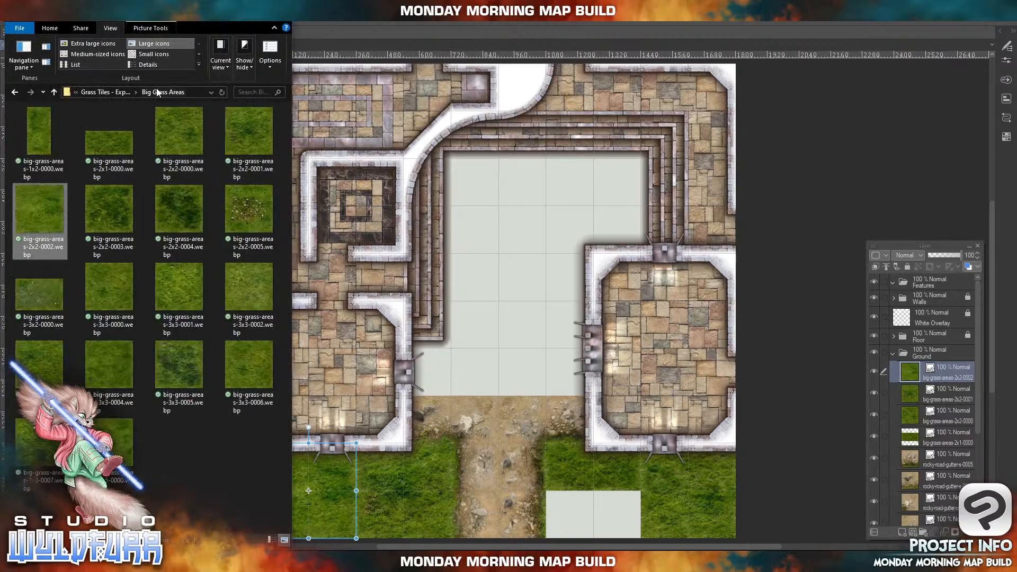
pyautogui.click(104, 92)
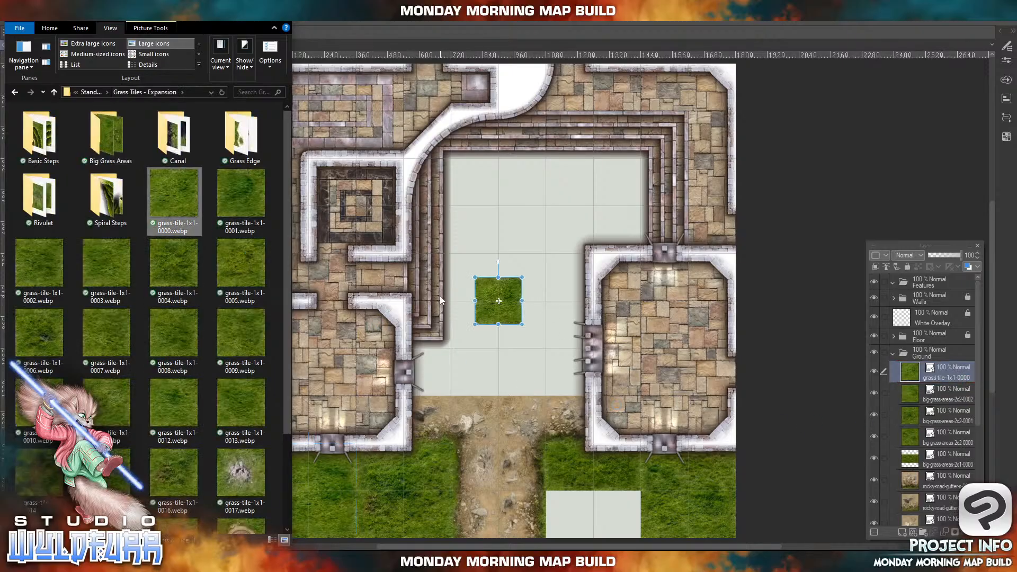
pyautogui.click(512, 295)
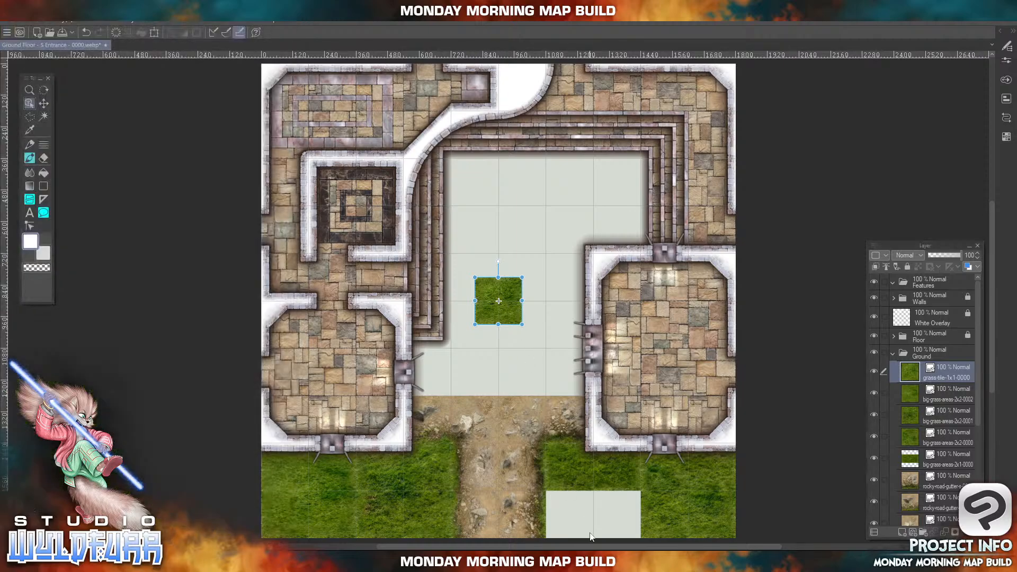
pyautogui.moveTo(514, 313); pyautogui.dragTo(586, 492)
# - Import grass-tile-1x1-0001 into the Ground folder and place it in the last empty square along the southern edge
pyautogui.hotkey('alt', 'Tab')
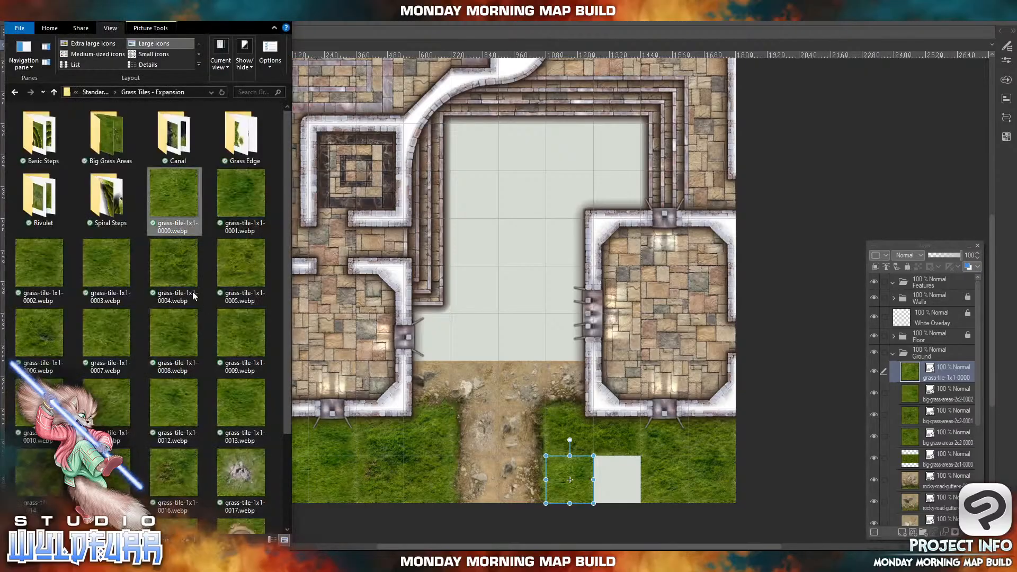
pyautogui.moveTo(233, 202); pyautogui.dragTo(864, 432)
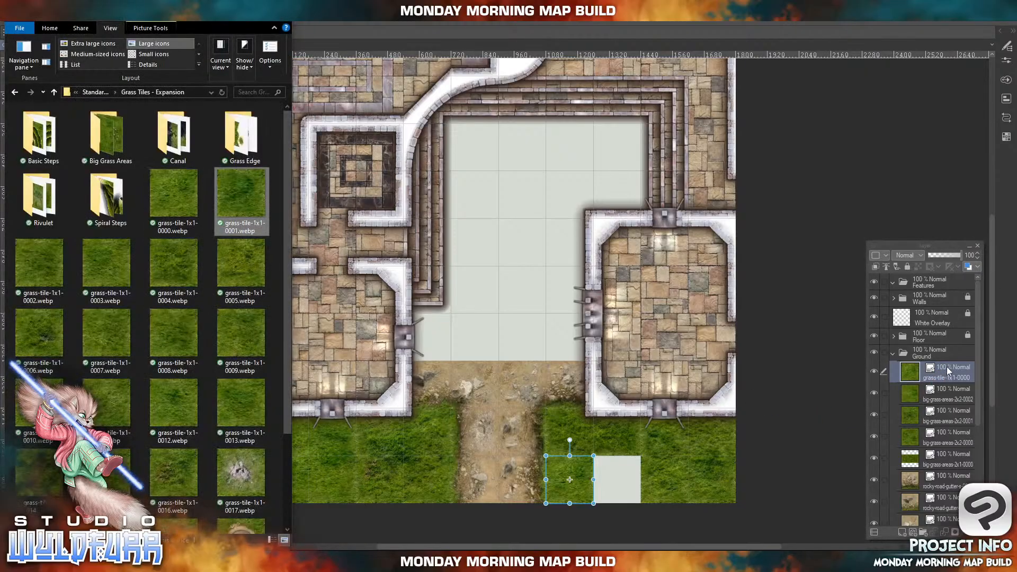
pyautogui.moveTo(952, 367); pyautogui.dragTo(953, 365)
pyautogui.click(504, 260)
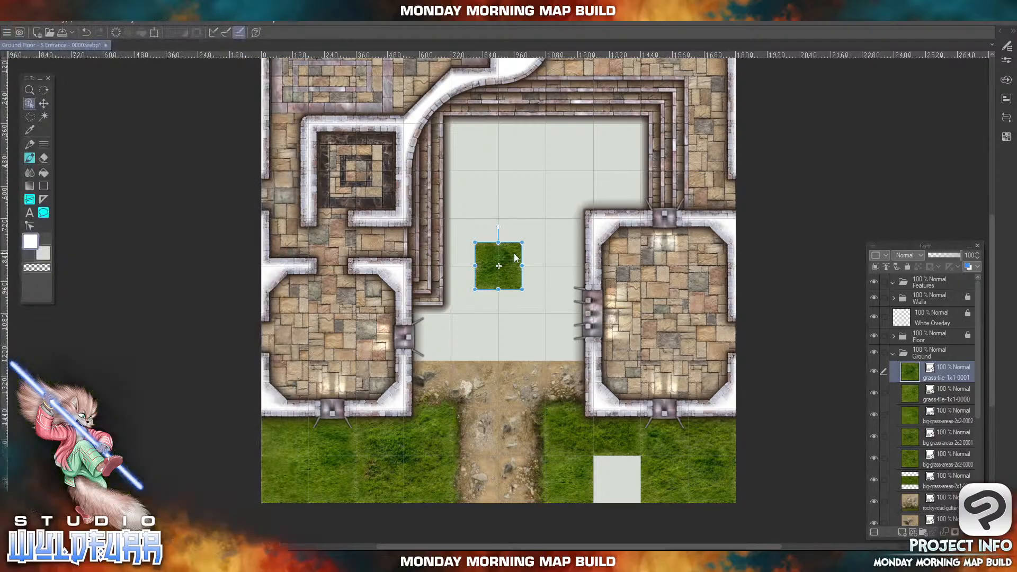
pyautogui.moveTo(515, 258); pyautogui.dragTo(636, 475)
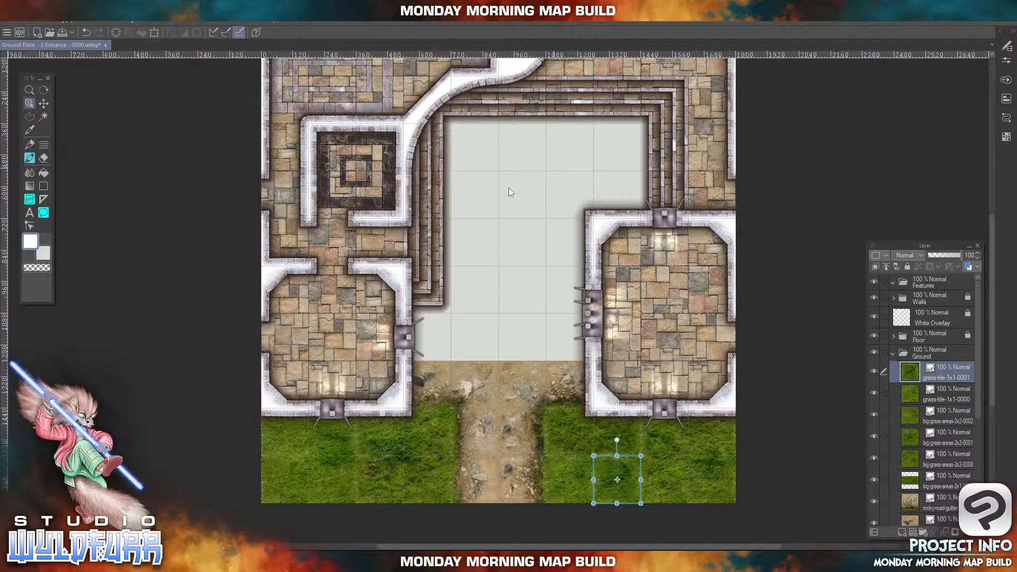
# - Browse the wilderness tile library to the Standard Version's Rocky Road folder for tiles to fill the courtyard
pyautogui.click(192, 20)
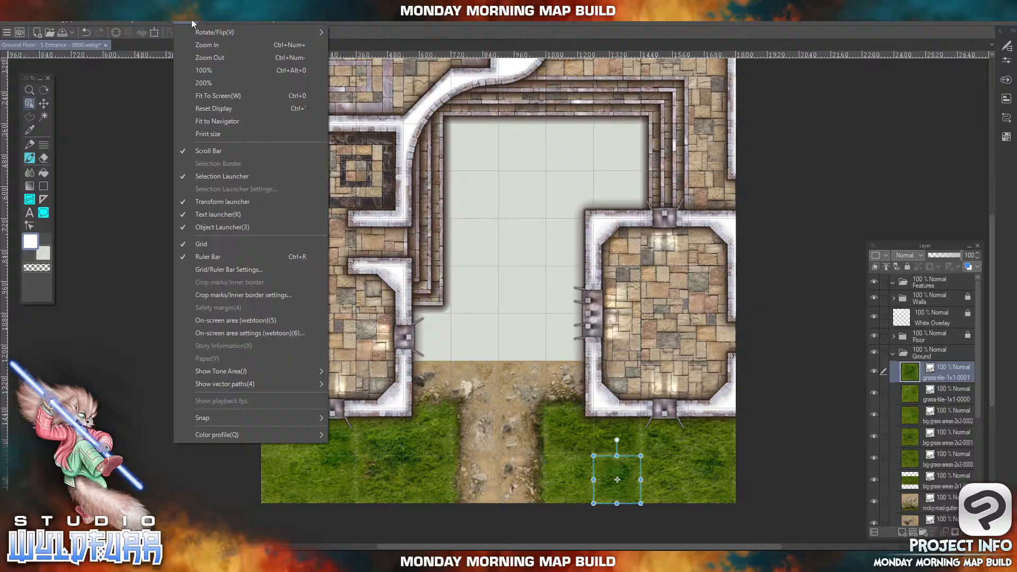
pyautogui.click(204, 70)
pyautogui.moveTo(584, 207); pyautogui.dragTo(583, 257)
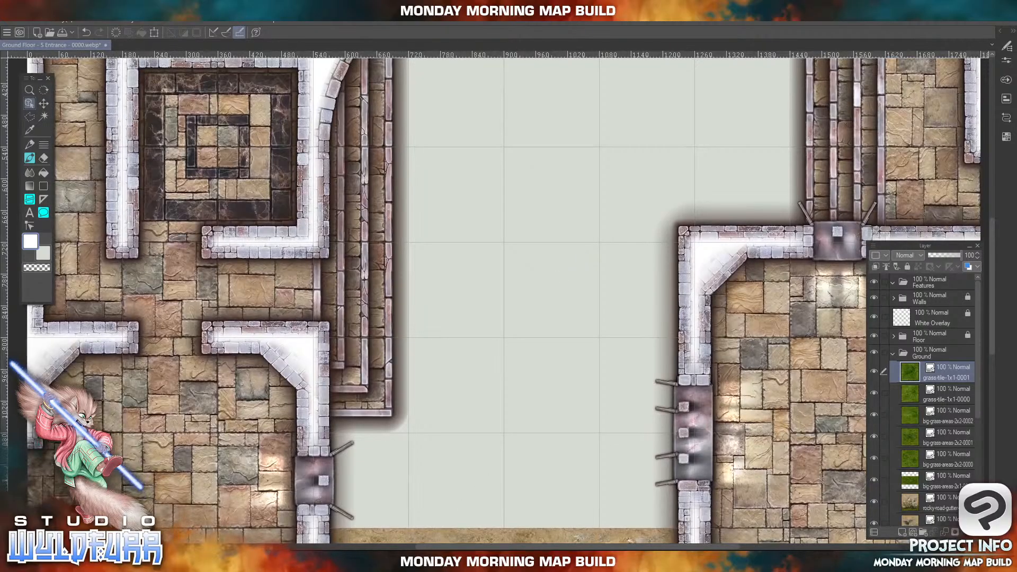
pyautogui.hotkey('alt', 'Tab')
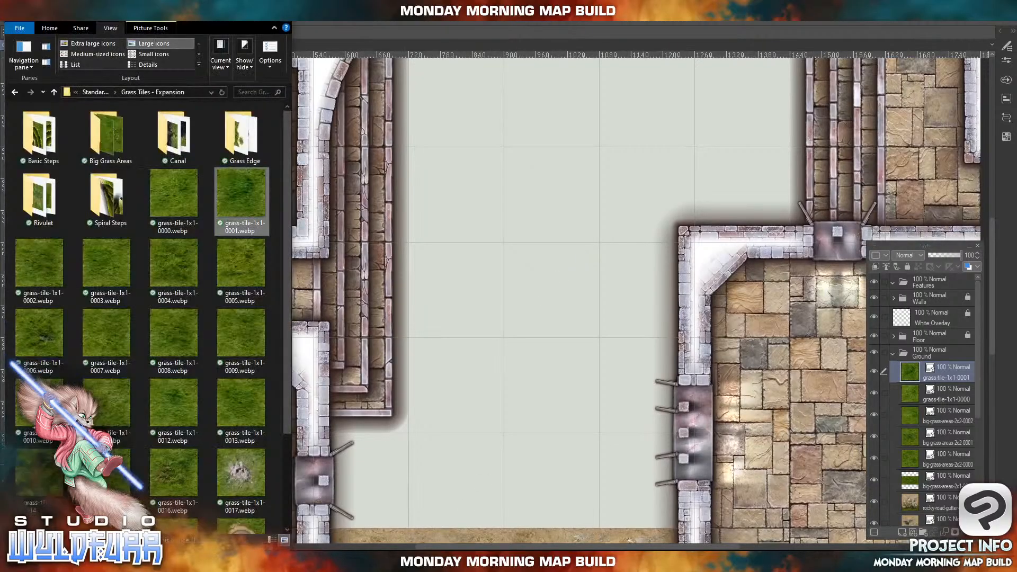
pyautogui.click(92, 93)
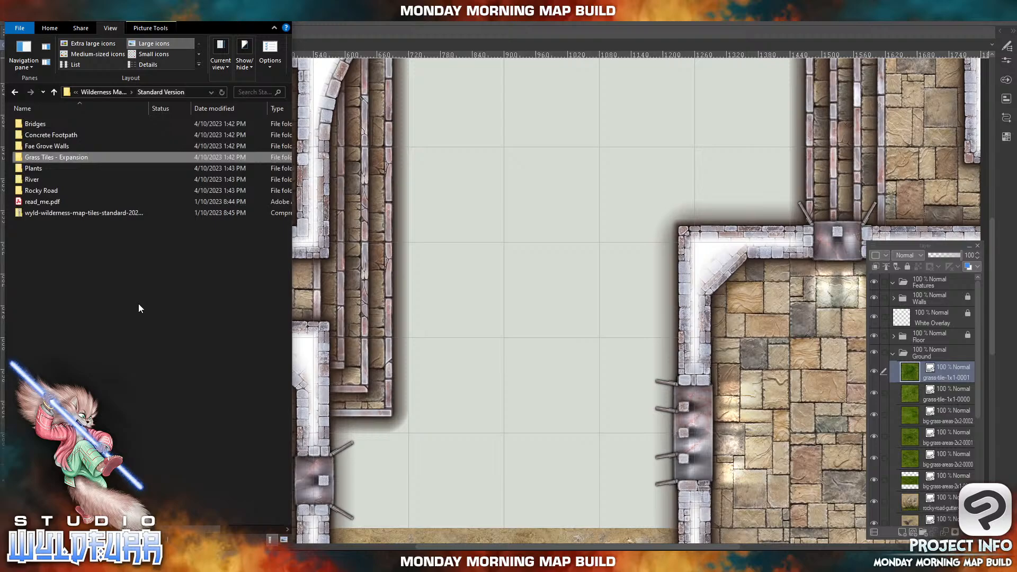
pyautogui.click(35, 194)
pyautogui.press('Return')
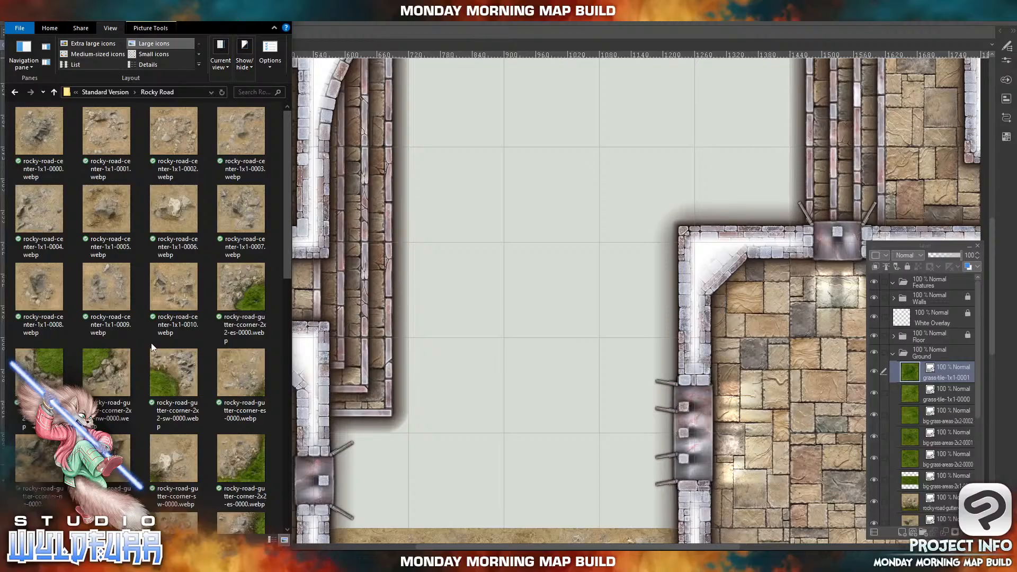
# - Import rocky-road-center-1x1-0000 from the Rocky Road folder and place it in the courtyard's southernmost row, beside the west door
pyautogui.click(40, 135)
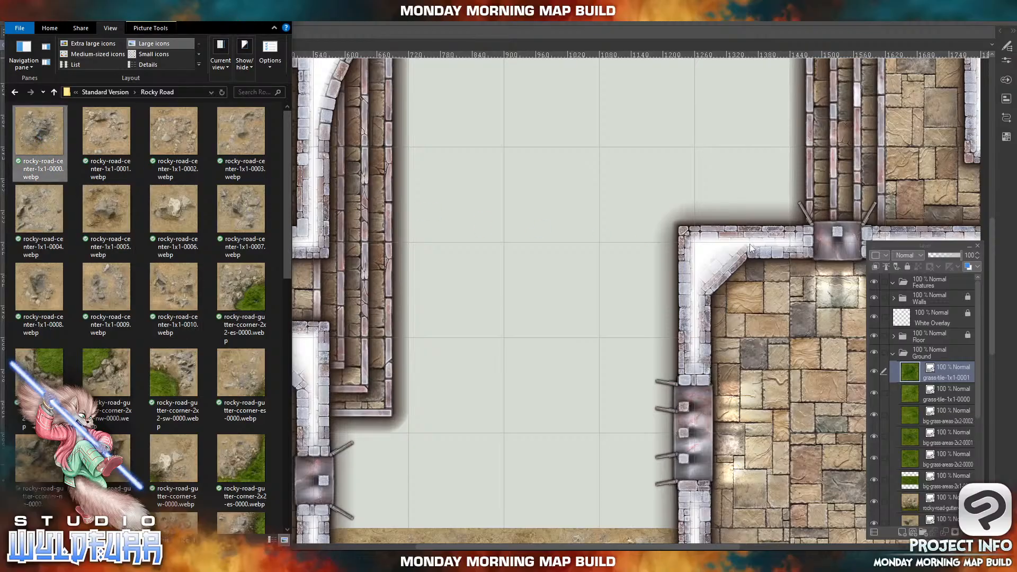
pyautogui.moveTo(984, 399); pyautogui.dragTo(961, 372)
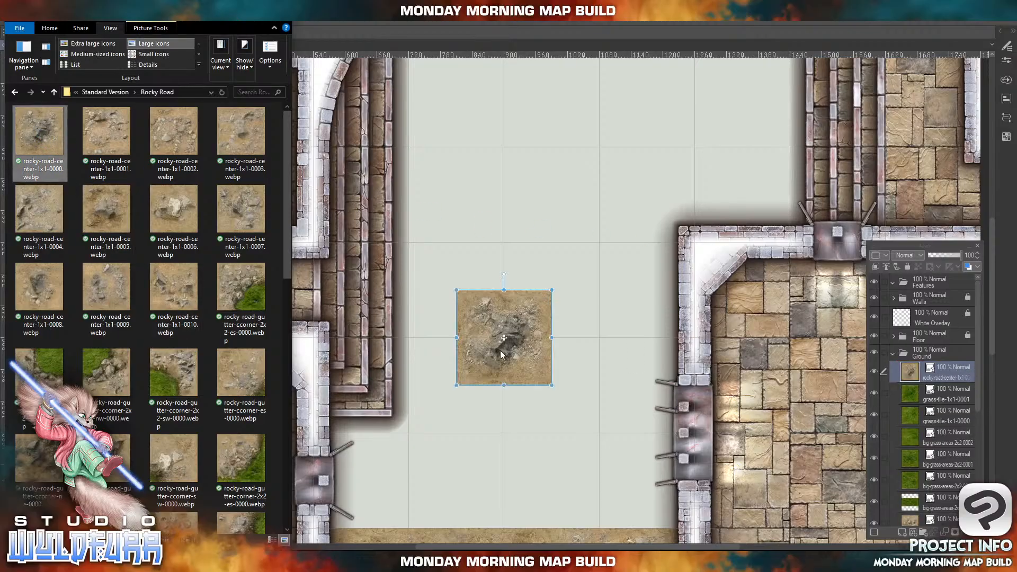
pyautogui.click(509, 342)
pyautogui.moveTo(526, 348); pyautogui.dragTo(386, 489)
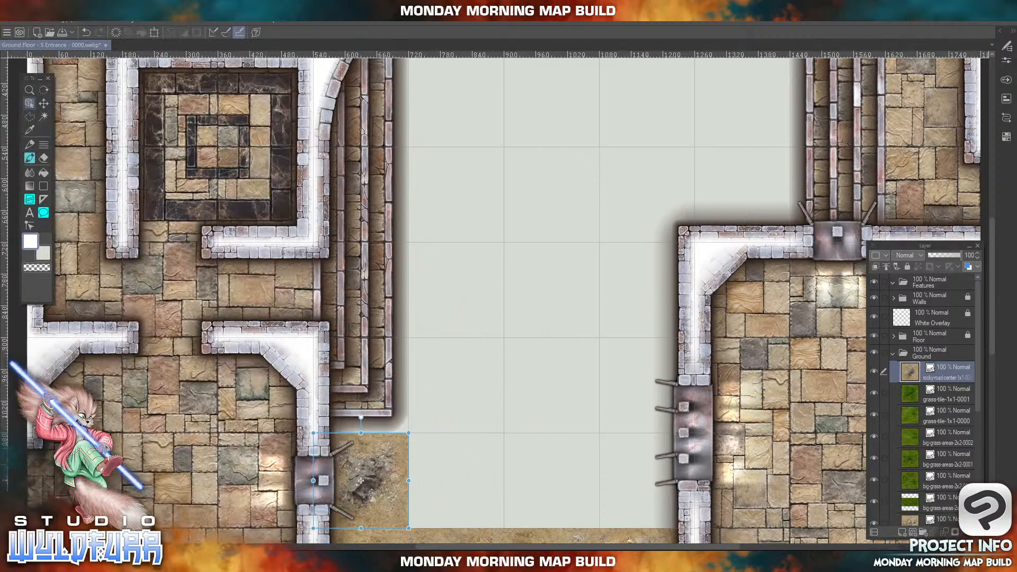
# - Import rocky-road-center-1x1-0001 into the Ground folder and place it immediately east of the tile by the west door
pyautogui.hotkey('alt', 'Tab')
pyautogui.moveTo(111, 136); pyautogui.dragTo(963, 365)
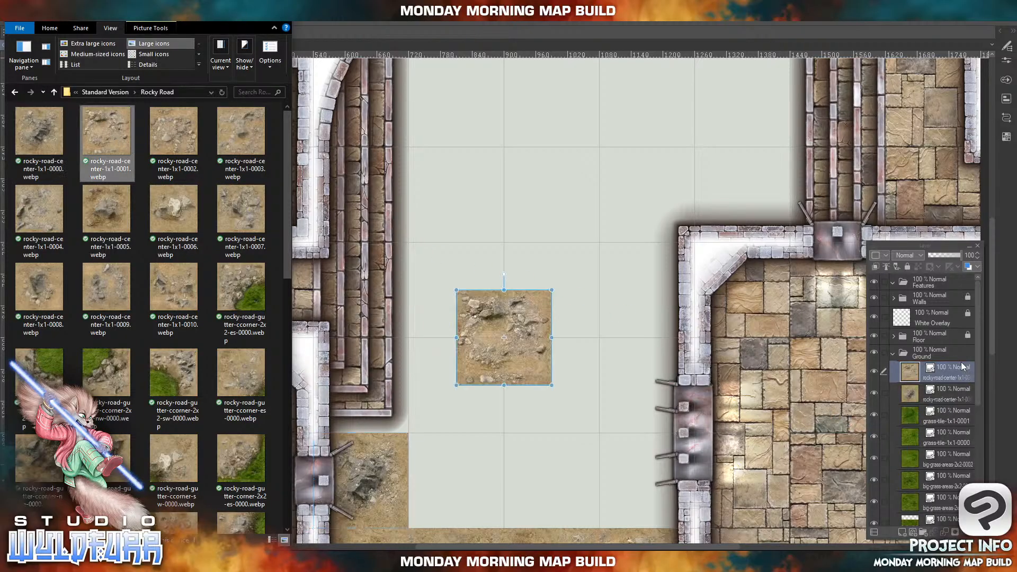
pyautogui.click(487, 330)
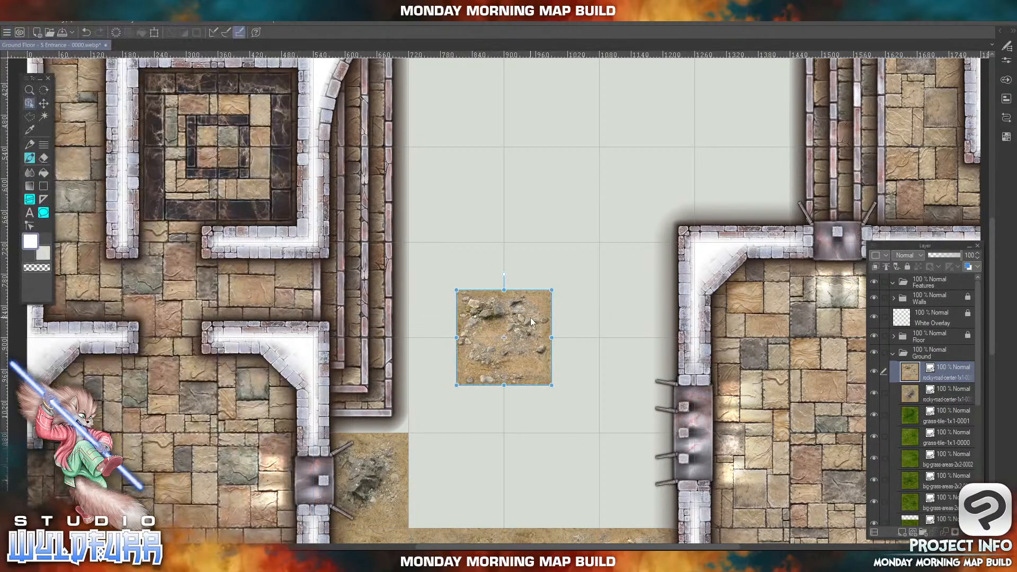
pyautogui.moveTo(530, 317); pyautogui.dragTo(485, 460)
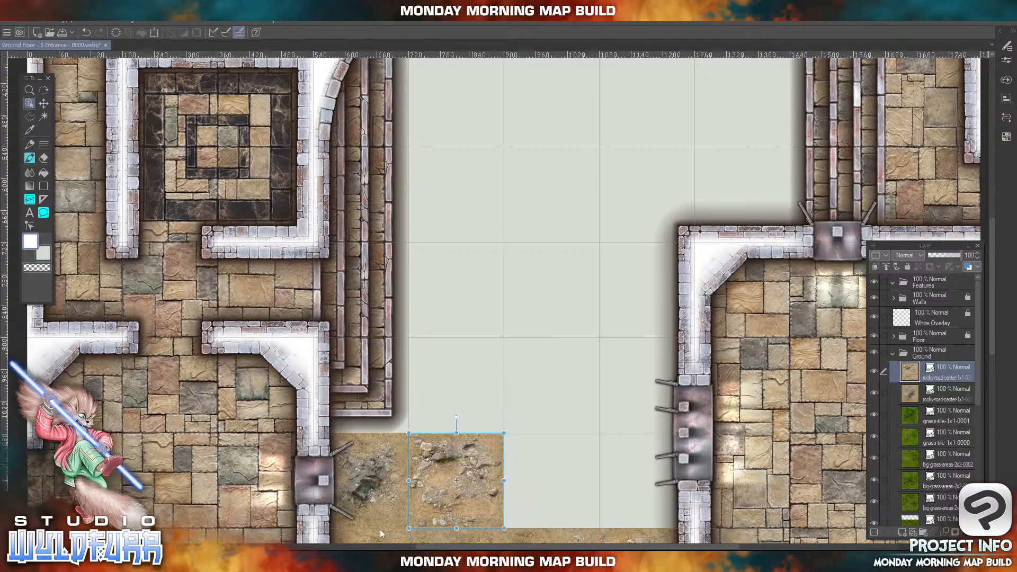
# - Import rocky-road-center-1x1-0003 into the Ground folder and place it in the third square of the courtyard's southernmost row
pyautogui.hotkey('alt', 'Tab')
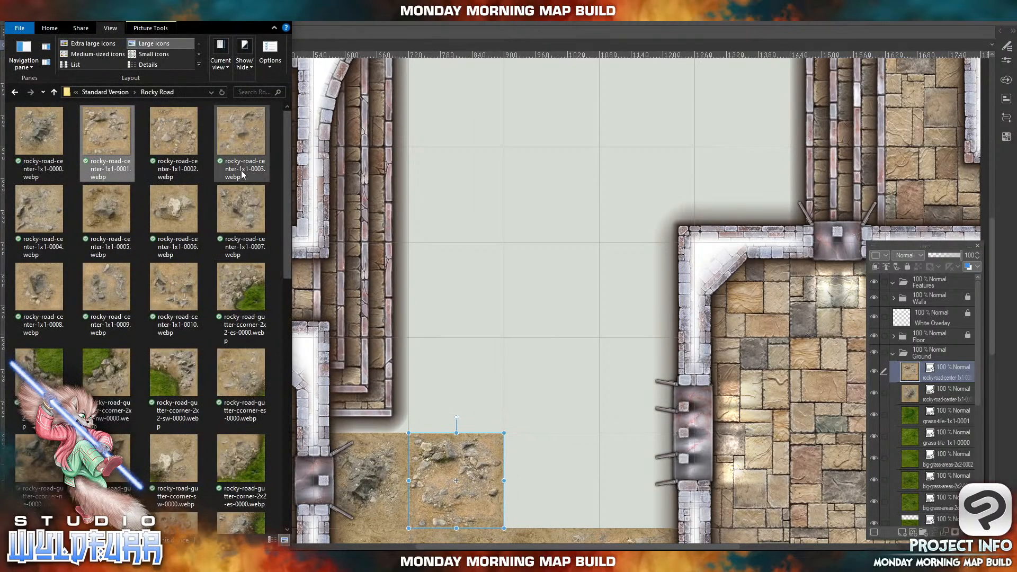
pyautogui.click(236, 125)
pyautogui.moveTo(960, 374); pyautogui.dragTo(959, 369)
pyautogui.click(477, 317)
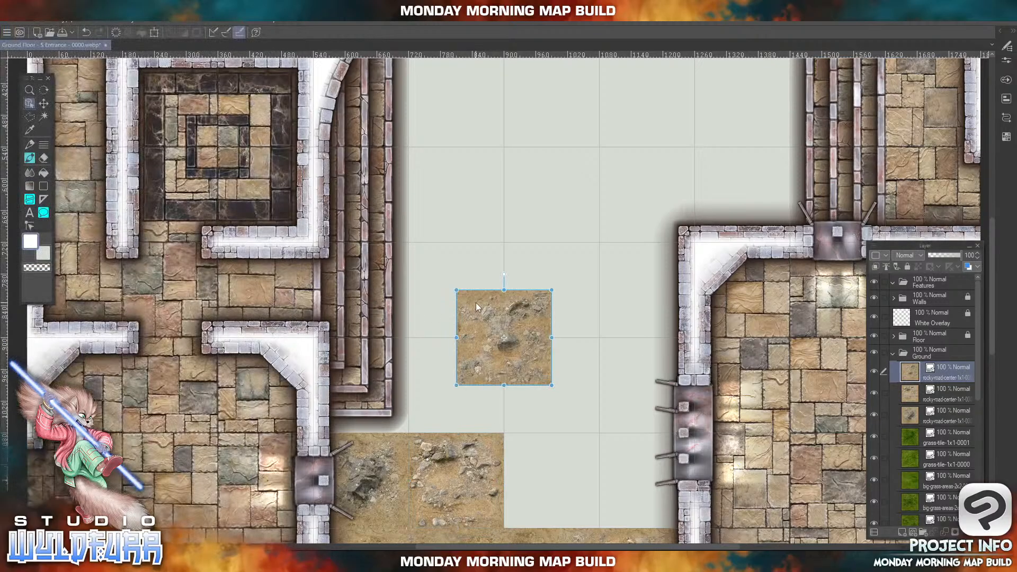
pyautogui.moveTo(477, 321); pyautogui.dragTo(525, 444)
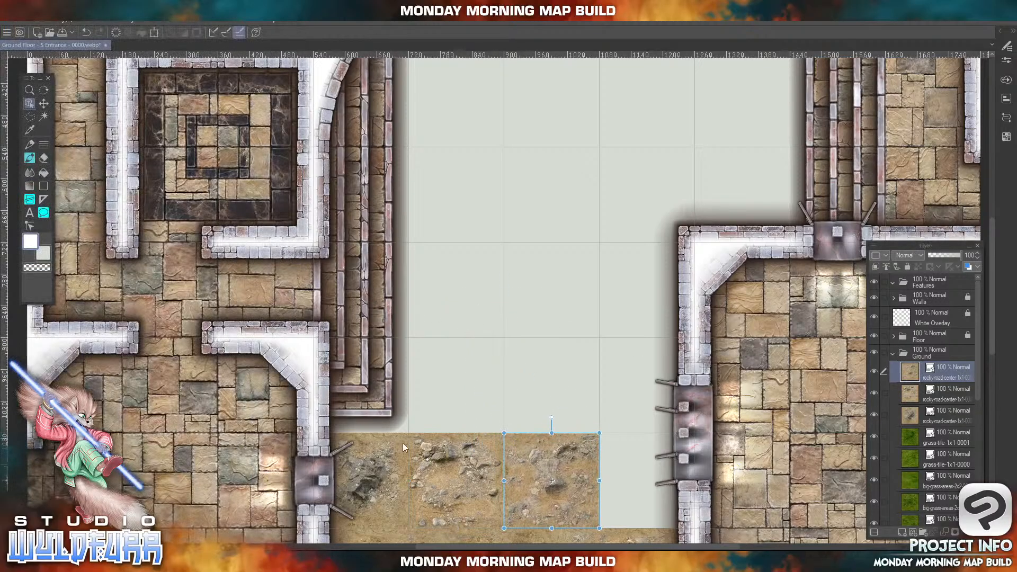
# - Import rocky-road-center-1x1-0004 and place it in the southernmost courtyard row's last empty square, against the east wall
pyautogui.hotkey('alt', 'Tab')
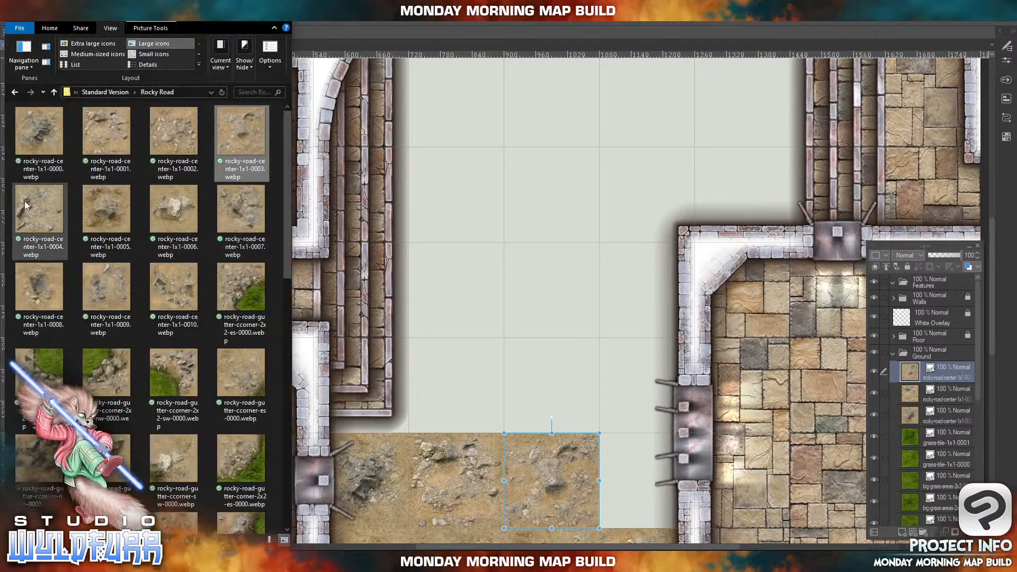
pyautogui.click(38, 209)
pyautogui.moveTo(38, 209); pyautogui.dragTo(945, 366)
pyautogui.click(470, 324)
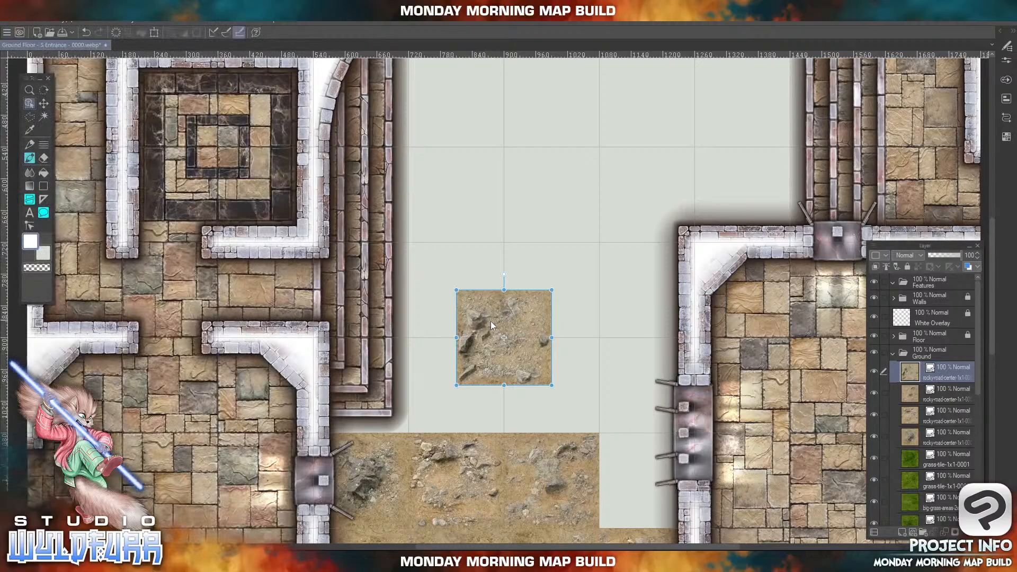
pyautogui.moveTo(511, 323); pyautogui.dragTo(636, 455)
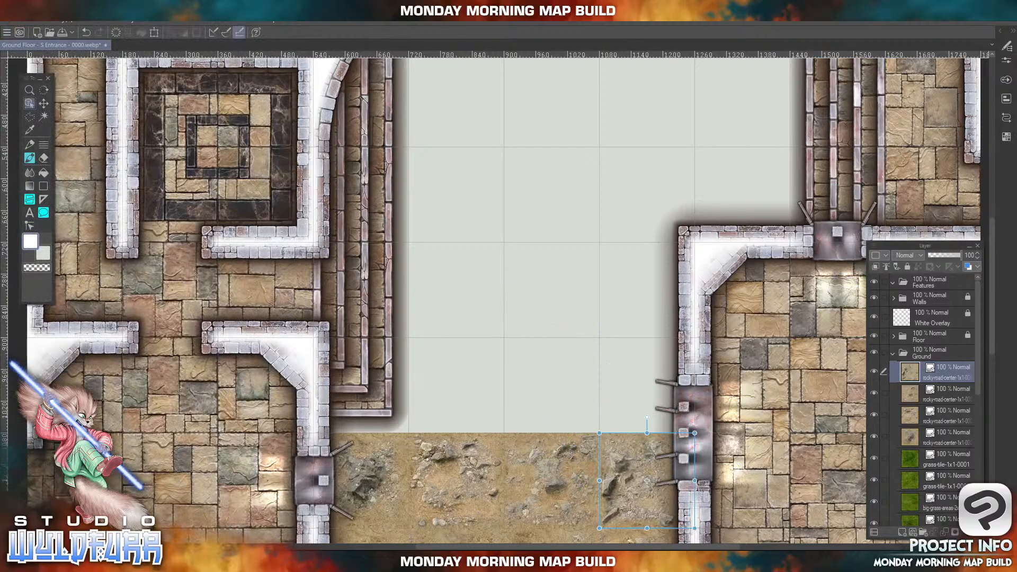
# - Import rocky-road-center-1x1-0002 and place it beneath the southern end of the west staircase, in the courtyard's second row from the south
pyautogui.hotkey('alt', 'Tab')
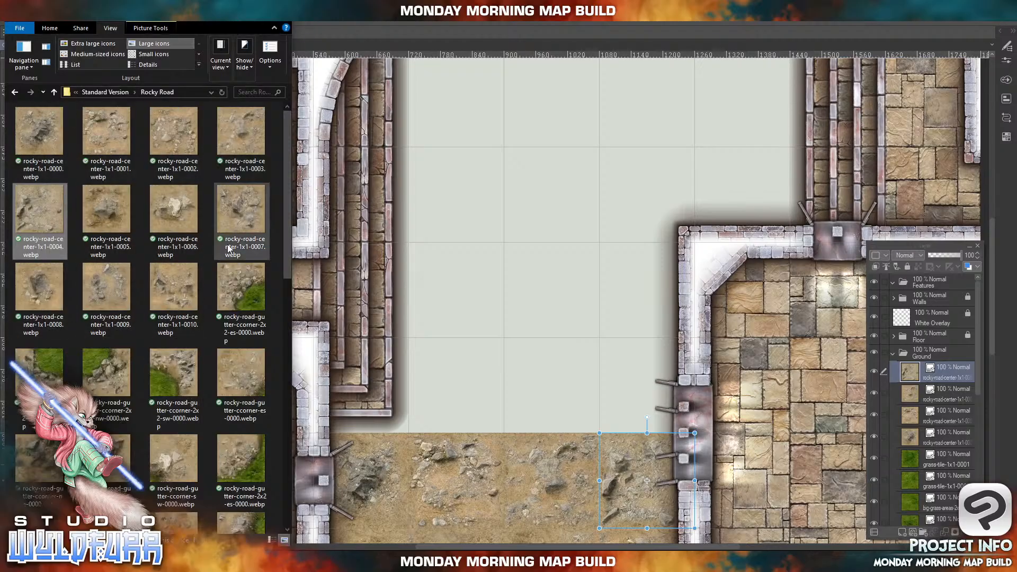
pyautogui.scroll(-5, 212, 332)
pyautogui.scroll(5, 212, 332)
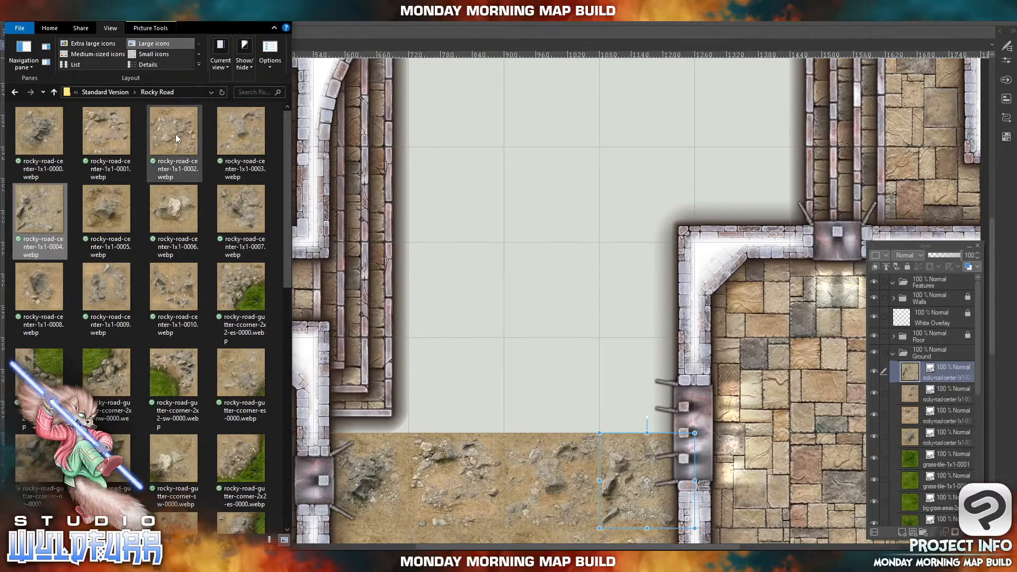
pyautogui.moveTo(176, 134); pyautogui.dragTo(958, 362)
pyautogui.click(506, 316)
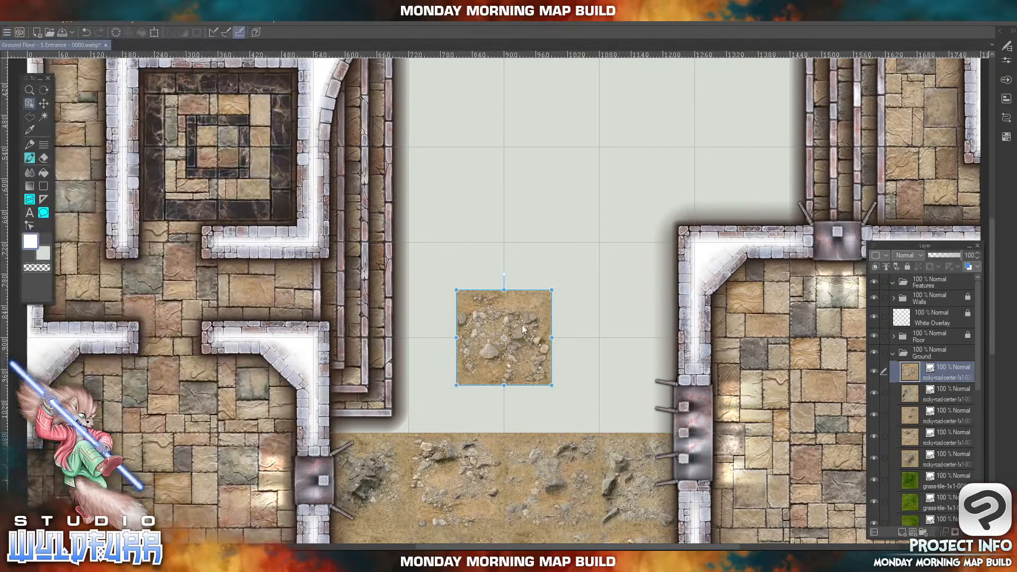
pyautogui.moveTo(520, 328); pyautogui.dragTo(378, 379)
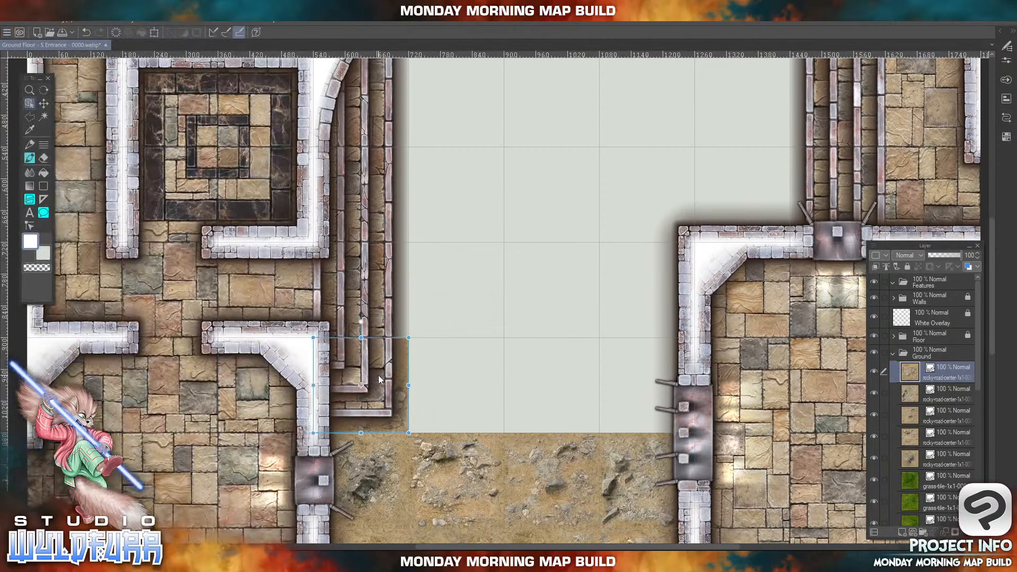
# - Import rocky-road-center-1x1-0002 again and place it in the third square of the courtyard's second row from the south
pyautogui.hotkey('alt', 'Tab')
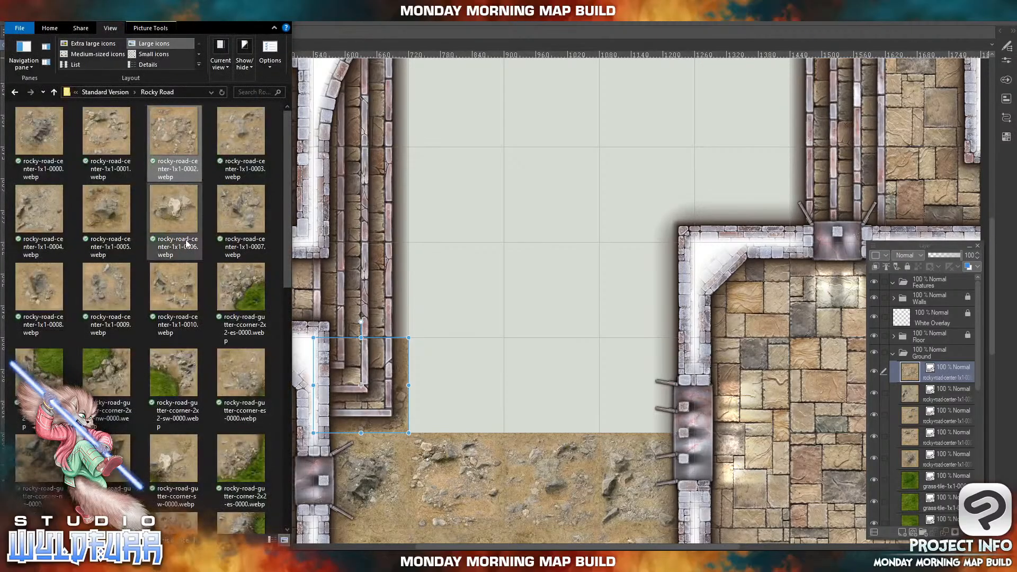
pyautogui.moveTo(174, 132); pyautogui.dragTo(960, 366)
pyautogui.hotkey('alt', 'Tab')
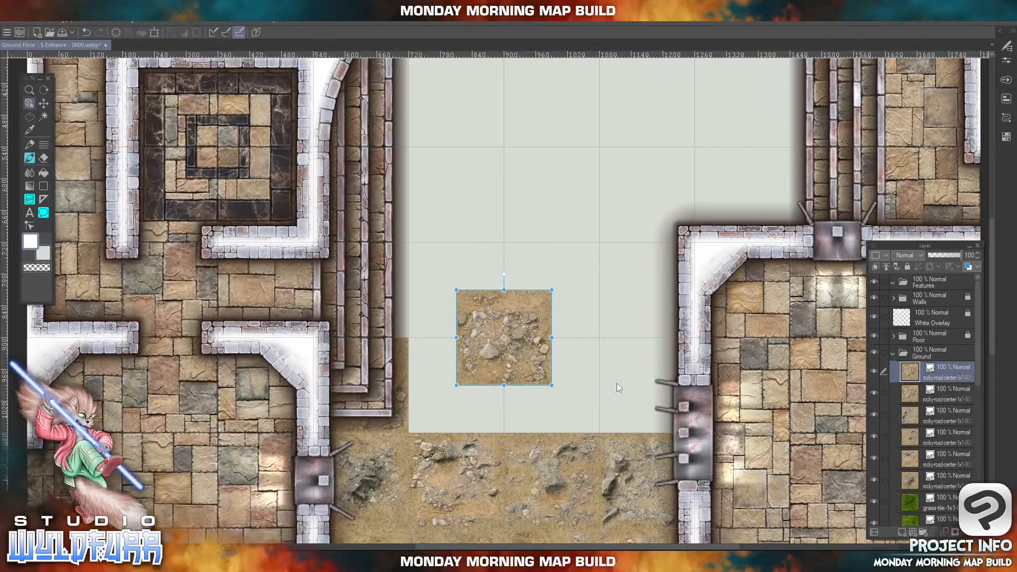
pyautogui.moveTo(497, 343); pyautogui.dragTo(539, 392)
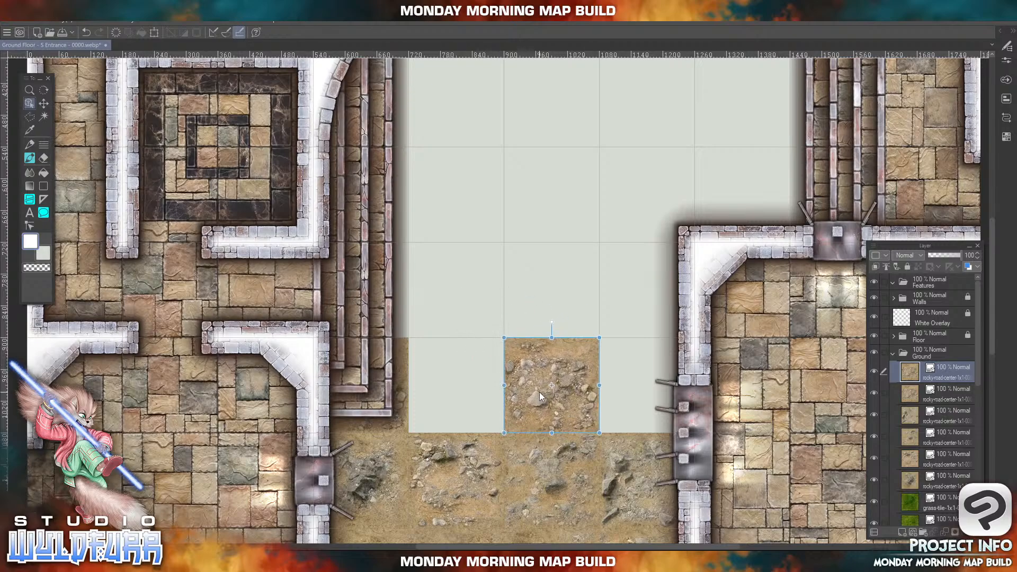
# - Import rocky-road-center-1x1-0004 again and place it in the empty second-row square between the two 0002 tiles
pyautogui.hotkey('alt', 'Tab')
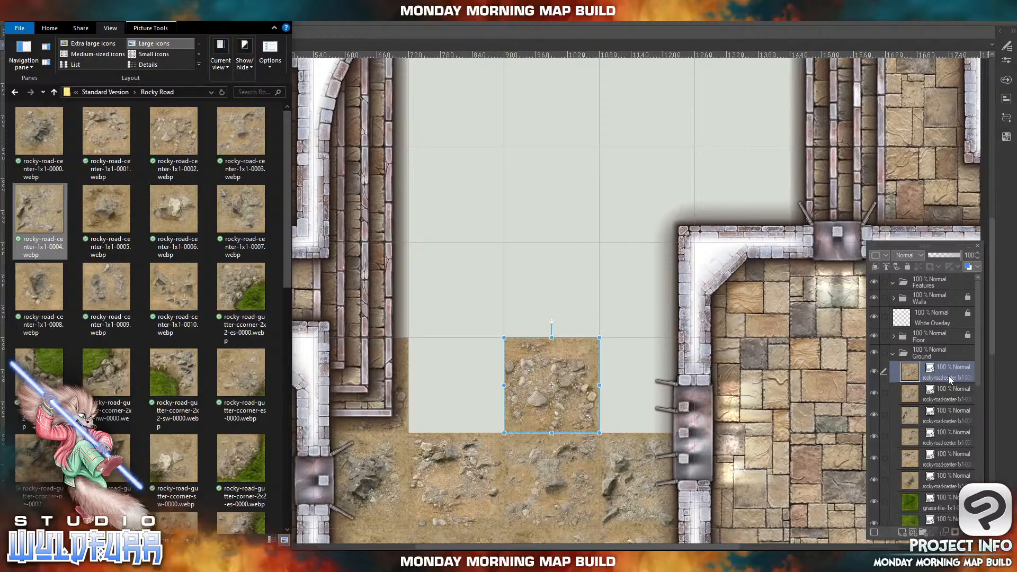
pyautogui.moveTo(950, 379); pyautogui.dragTo(941, 360)
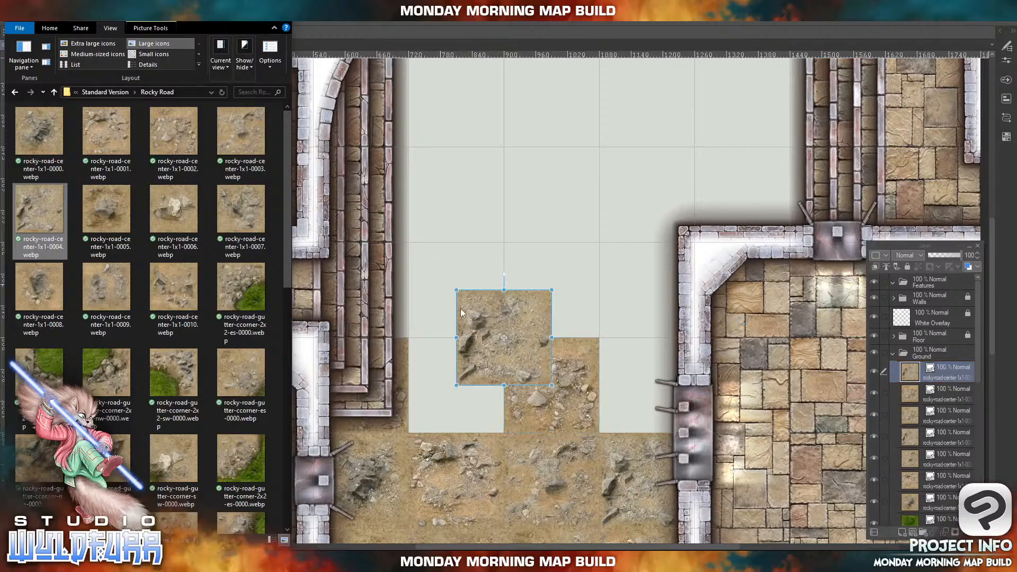
pyautogui.click(520, 333)
pyautogui.moveTo(533, 358); pyautogui.dragTo(484, 406)
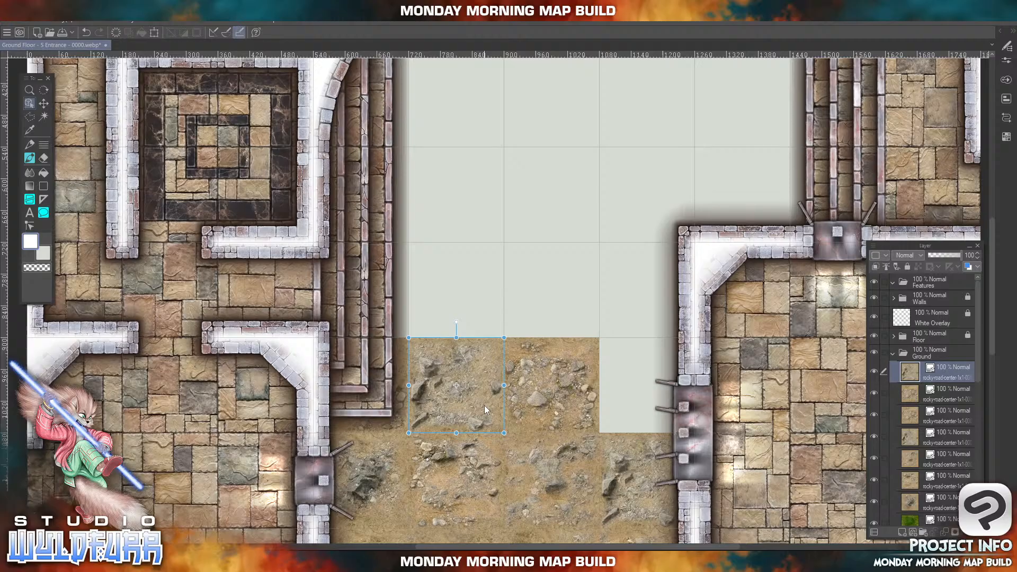
# - Import rocky-road-center-1x1-0006 into the Ground folder and place it in the second row's last empty square, against the east door
pyautogui.click(623, 480)
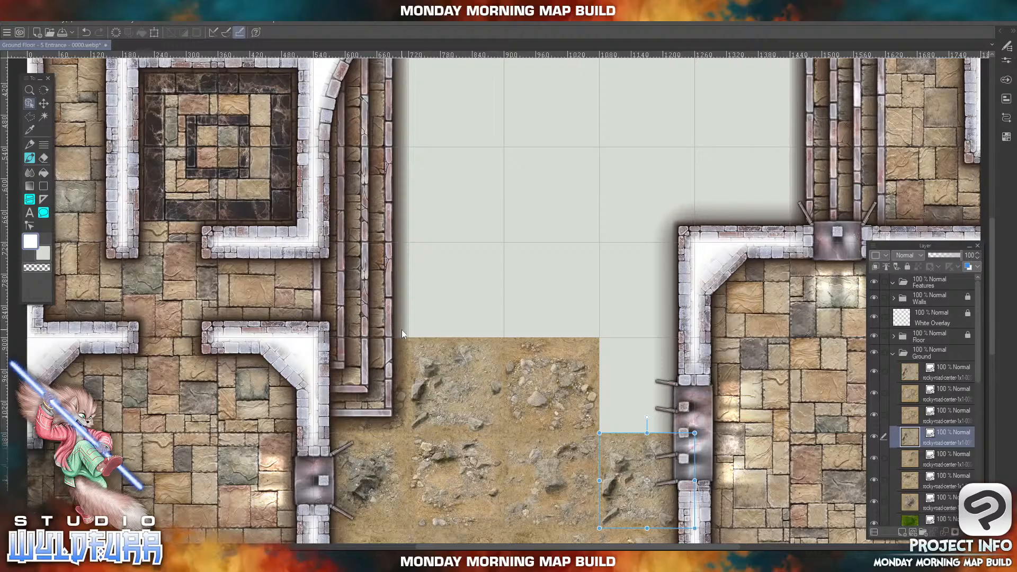
pyautogui.click(318, 561)
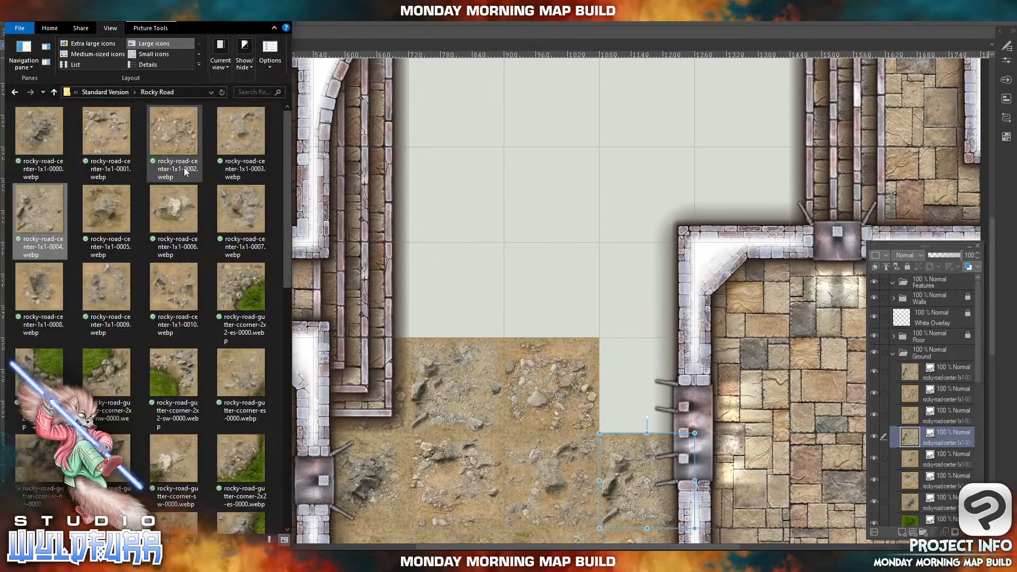
pyautogui.moveTo(168, 213); pyautogui.dragTo(944, 369)
pyautogui.click(541, 333)
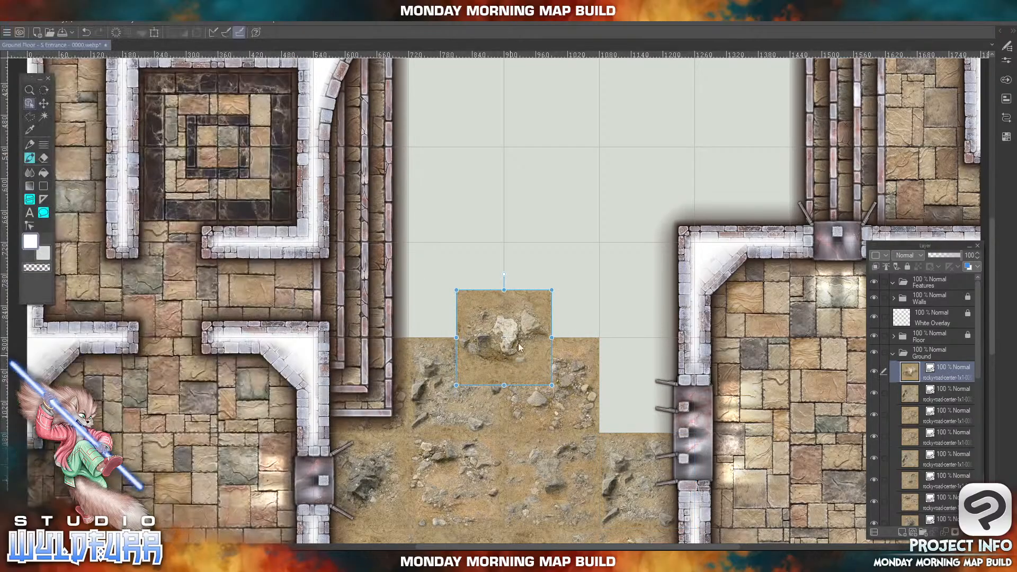
pyautogui.moveTo(523, 361); pyautogui.dragTo(665, 401)
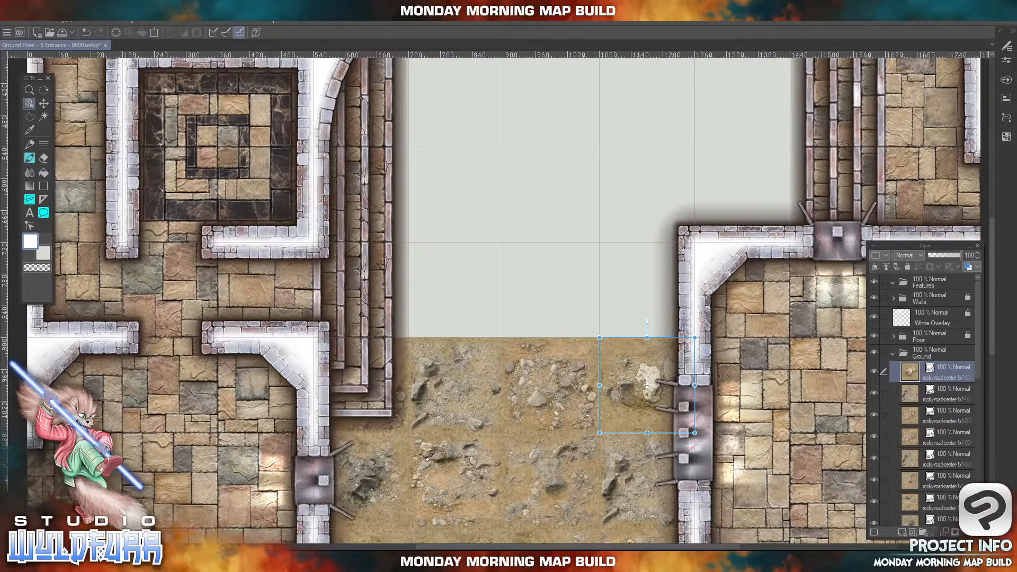
# - Import rocky-road-center-1x1-0009 and place it under the west staircase in the courtyard's third row from the south
pyautogui.hotkey('alt', 'Tab')
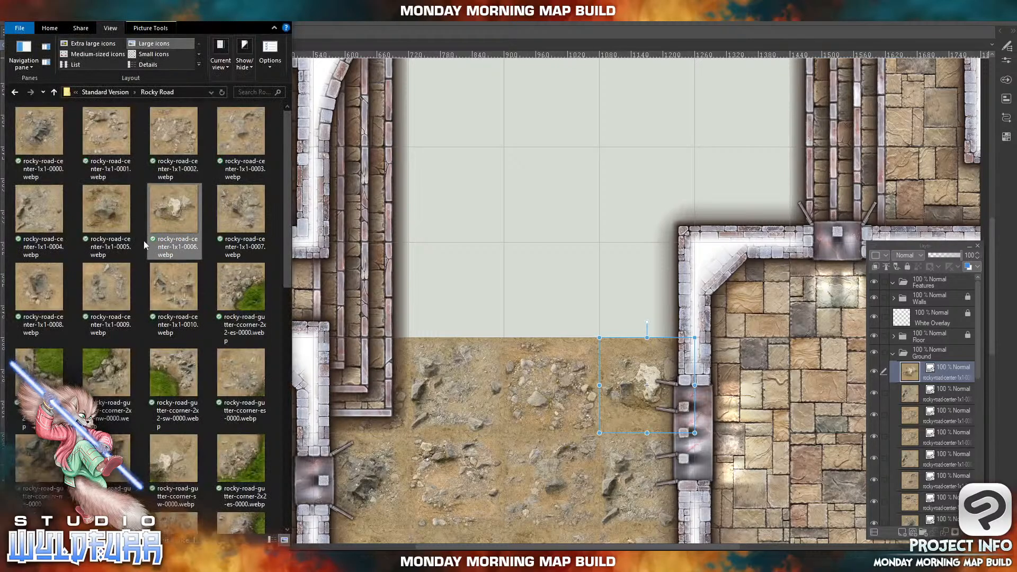
pyautogui.click(108, 288)
pyautogui.moveTo(957, 362); pyautogui.dragTo(955, 366)
pyautogui.click(506, 352)
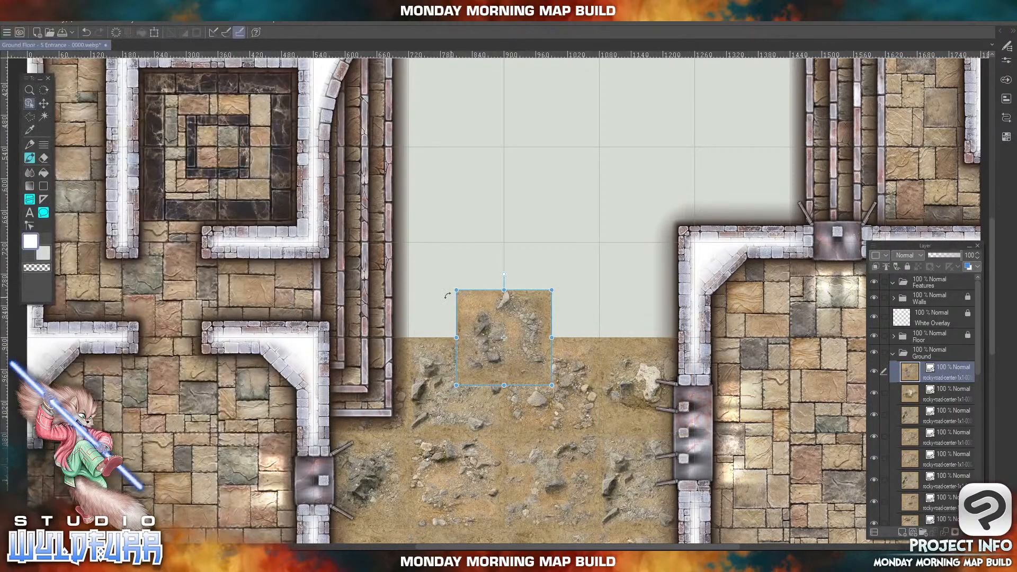
pyautogui.moveTo(474, 322); pyautogui.dragTo(383, 317)
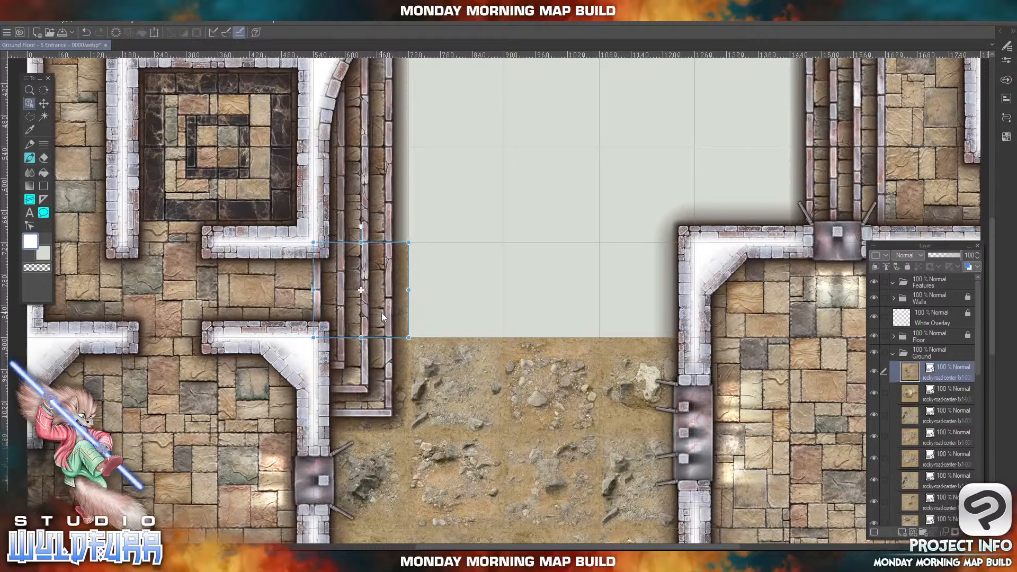
# - Import rocky-road-center-1x1-0009 again and place it in the third-row square immediately east of the west staircase
pyautogui.click(288, 542)
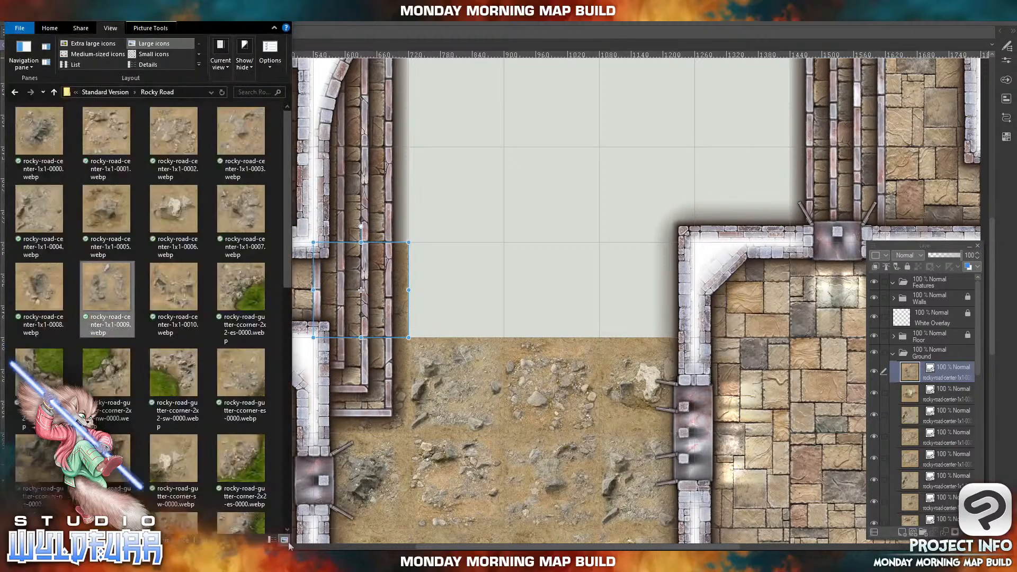
pyautogui.moveTo(339, 306); pyautogui.dragTo(947, 367)
pyautogui.click(519, 370)
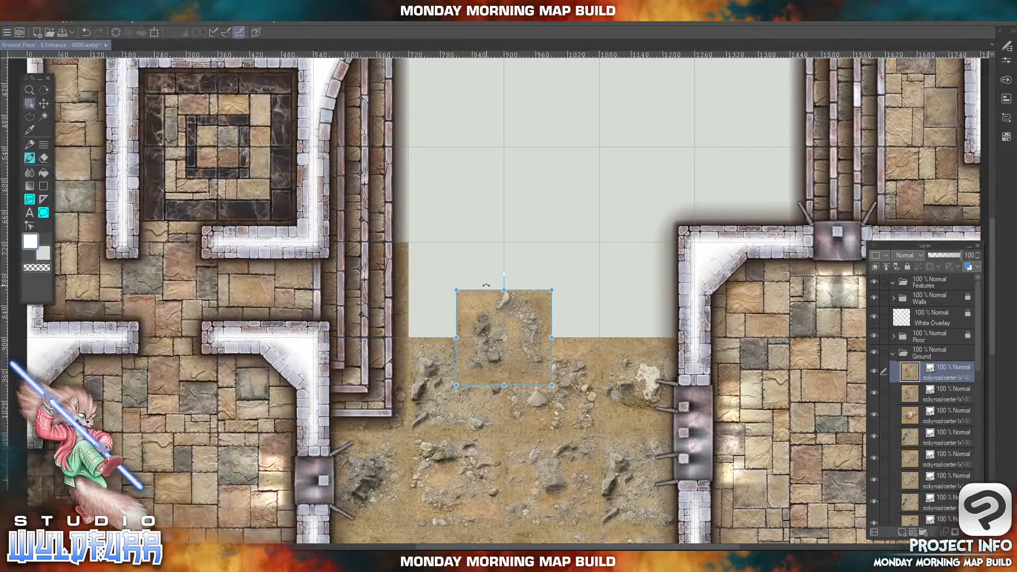
pyautogui.moveTo(507, 339); pyautogui.dragTo(459, 300)
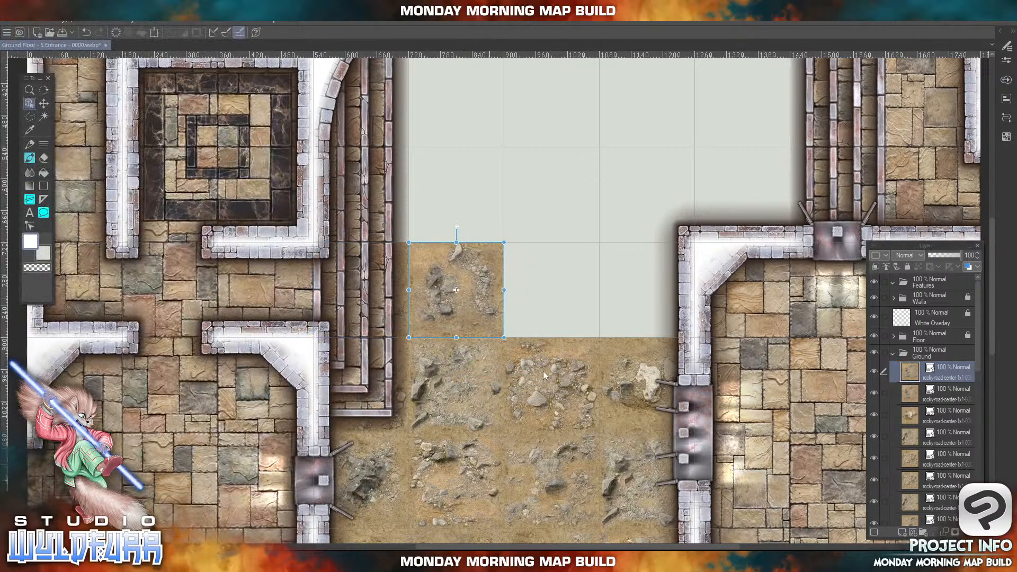
# - Import rocky-road-center-1x1-0010 and place it in the third square of the courtyard's third row from the south
pyautogui.press('space')
pyautogui.moveTo(474, 426)
pyautogui.mouseDown()
pyautogui.moveTo(520, 191)
pyautogui.moveTo(515, 266)
pyautogui.moveTo(464, 405)
pyautogui.mouseUp()
pyautogui.moveTo(498, 209)
pyautogui.mouseDown()
pyautogui.moveTo(497, 298)
pyautogui.moveTo(456, 289)
pyautogui.mouseUp()
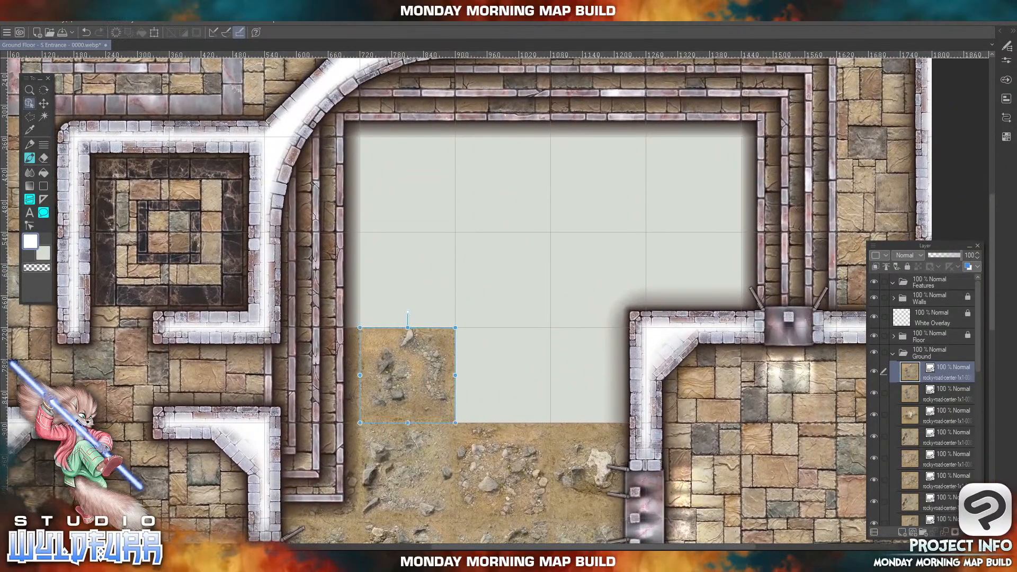
pyautogui.hotkey('alt', 'Tab')
pyautogui.moveTo(172, 286); pyautogui.dragTo(302, 282)
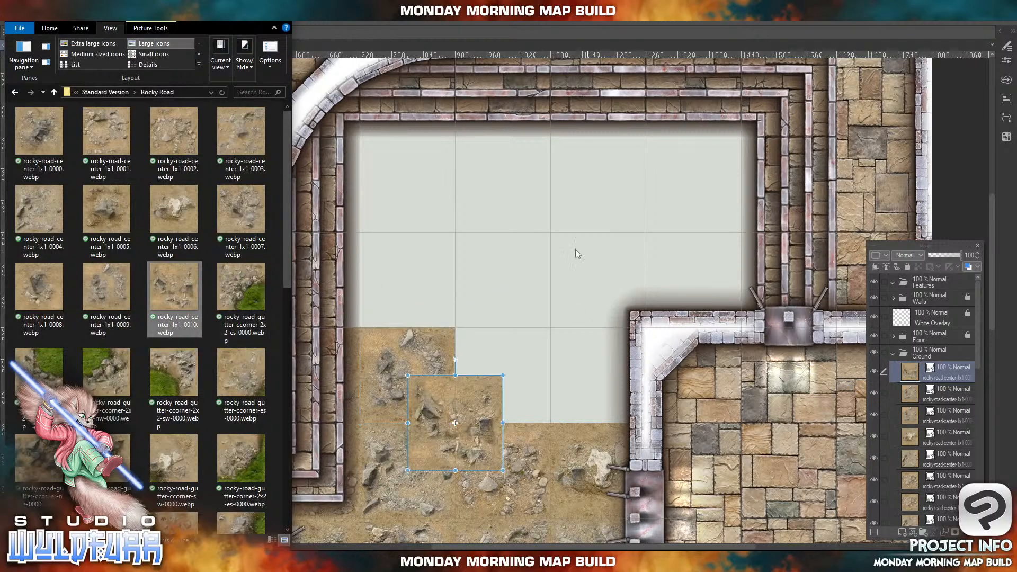
pyautogui.click(437, 382)
pyautogui.moveTo(478, 441); pyautogui.dragTo(528, 403)
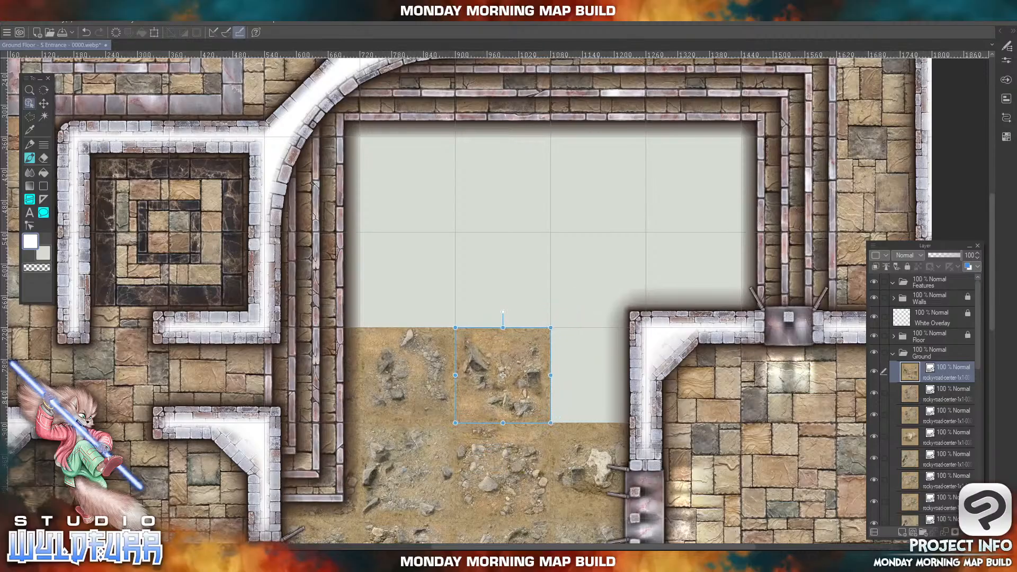
# - Import rocky-road-center-1x1-0000 into the Ground folder and place it in the third row's last empty square, against the east wall
pyautogui.click(311, 562)
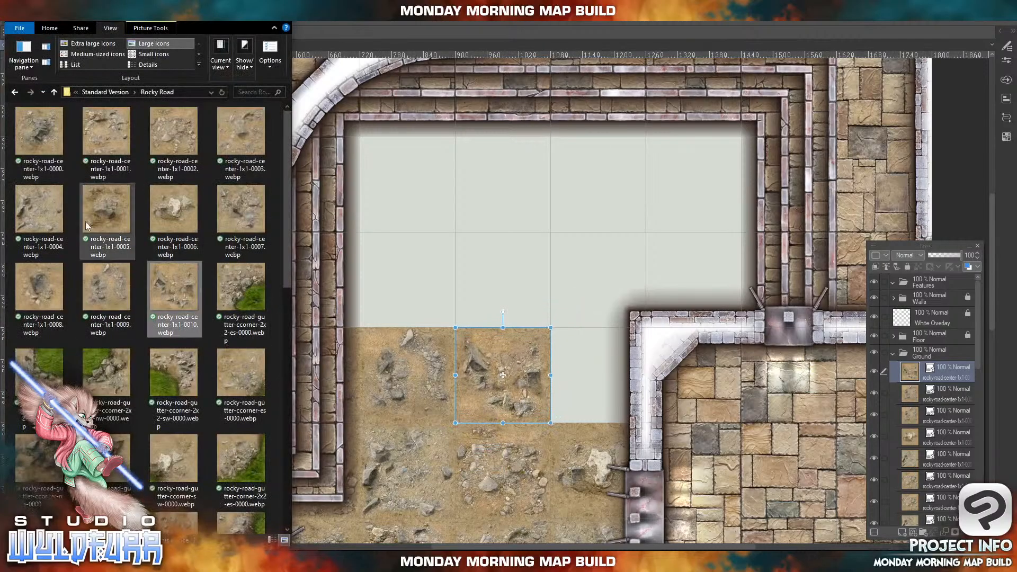
pyautogui.click(28, 125)
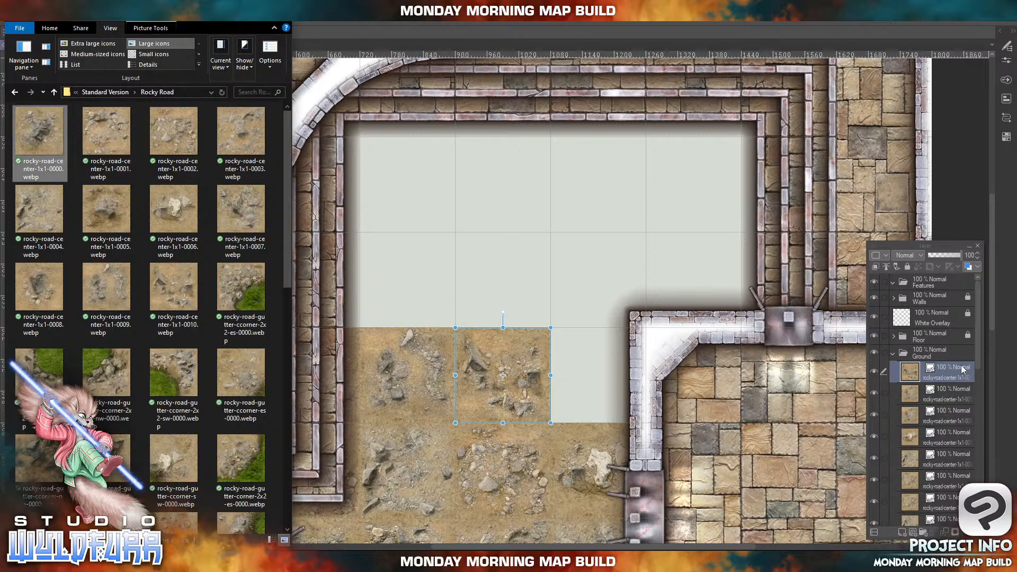
pyautogui.moveTo(961, 370); pyautogui.dragTo(957, 366)
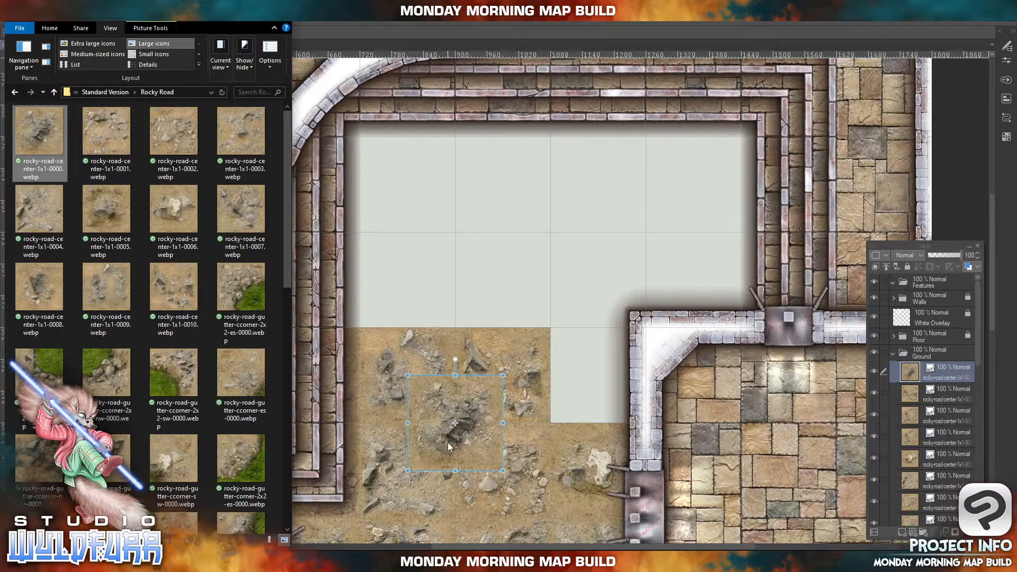
pyautogui.click(447, 443)
pyautogui.moveTo(447, 443); pyautogui.dragTo(588, 405)
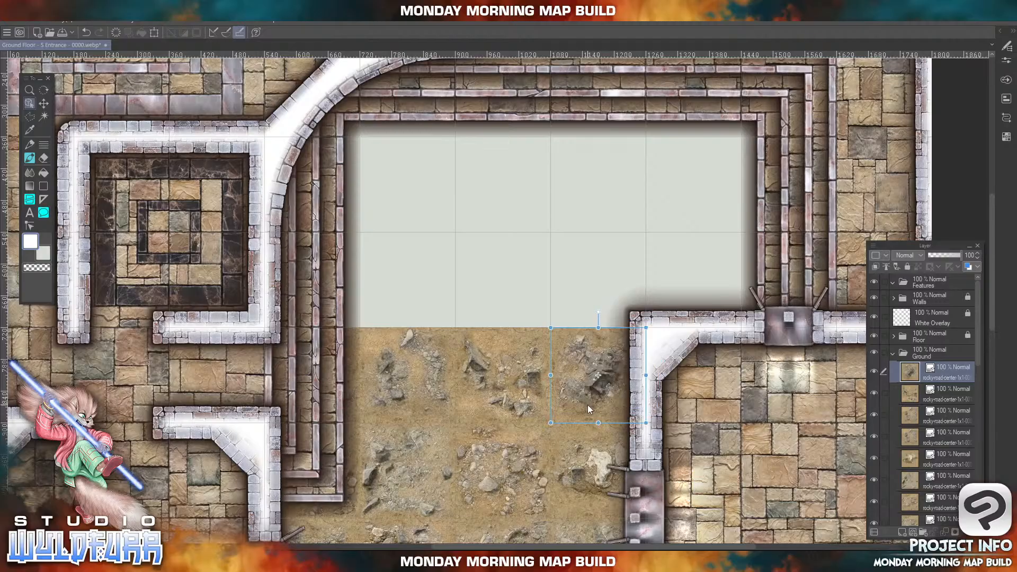
# - Import rocky-road-center-1x1-0001 and place it under the west staircase in the courtyard's fourth row from the south
pyautogui.click(310, 556)
pyautogui.moveTo(100, 146); pyautogui.dragTo(957, 369)
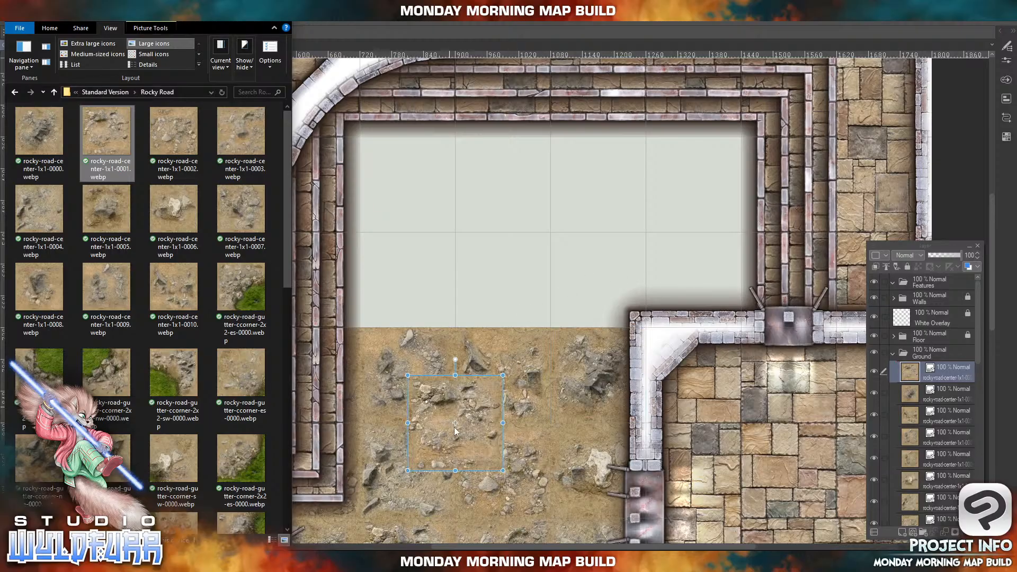
pyautogui.click(448, 450)
pyautogui.moveTo(468, 449); pyautogui.dragTo(328, 297)
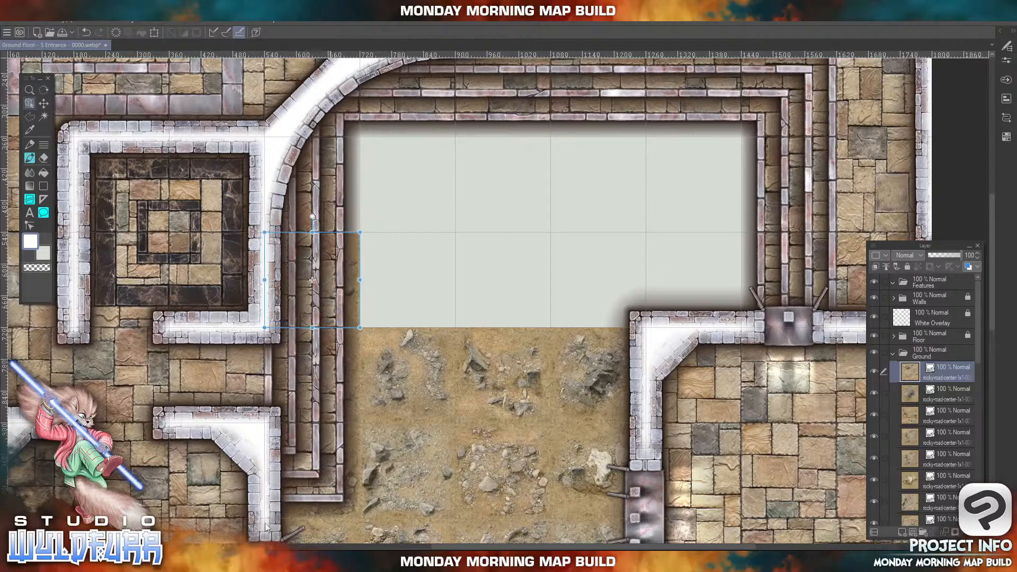
# - Import rocky-road-center-1x1-0001 again and place it in the fourth-row square immediately east of the west staircase
pyautogui.hotkey('alt', 'Tab')
pyautogui.moveTo(120, 134); pyautogui.dragTo(946, 367)
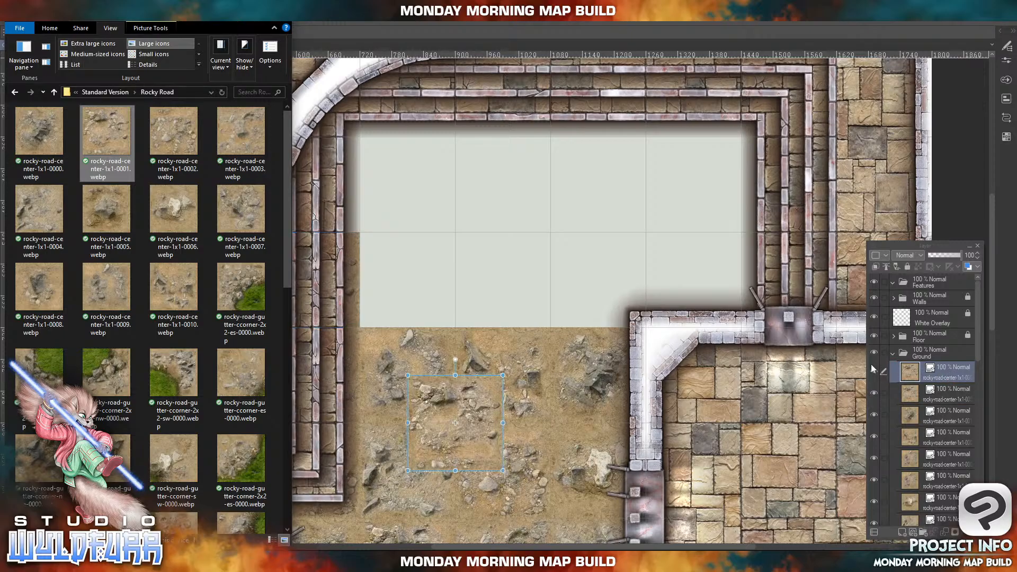
pyautogui.hotkey('alt', 'Tab')
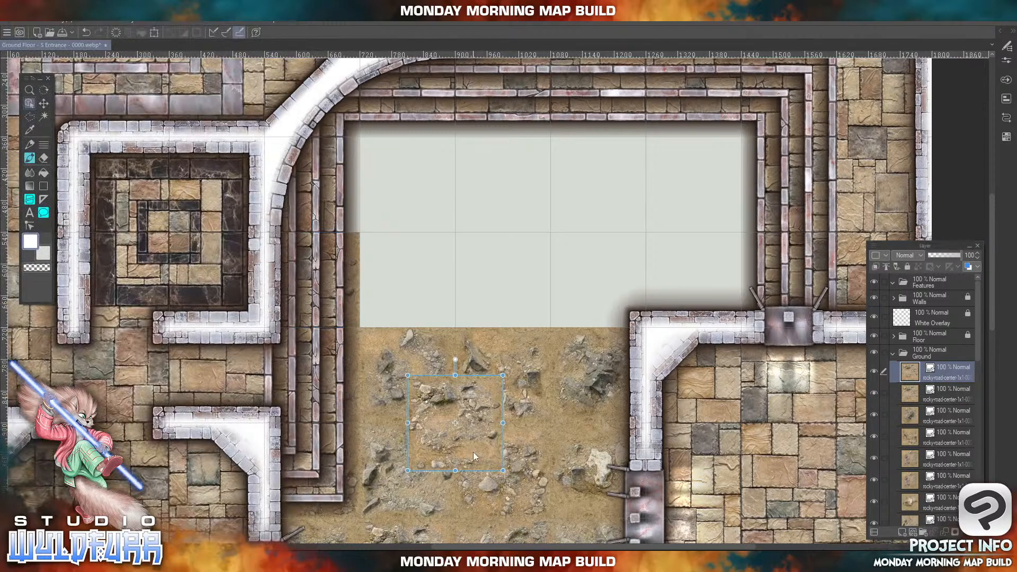
pyautogui.moveTo(473, 456); pyautogui.dragTo(429, 311)
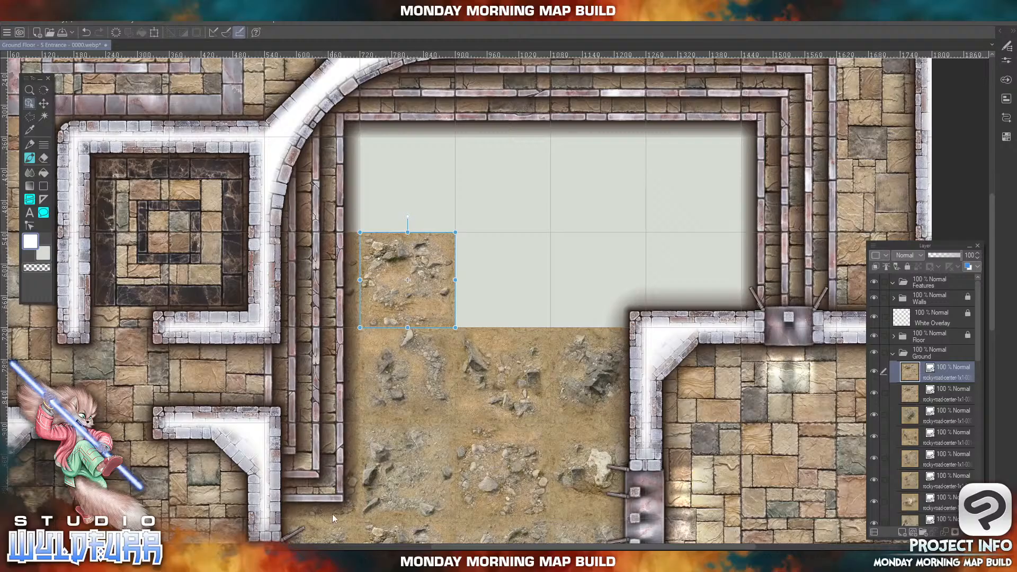
# - Import rocky-road-center-1x1-0002 and place it in the third square of the courtyard's fourth row from the south
pyautogui.hotkey('alt', 'Tab')
pyautogui.click(175, 128)
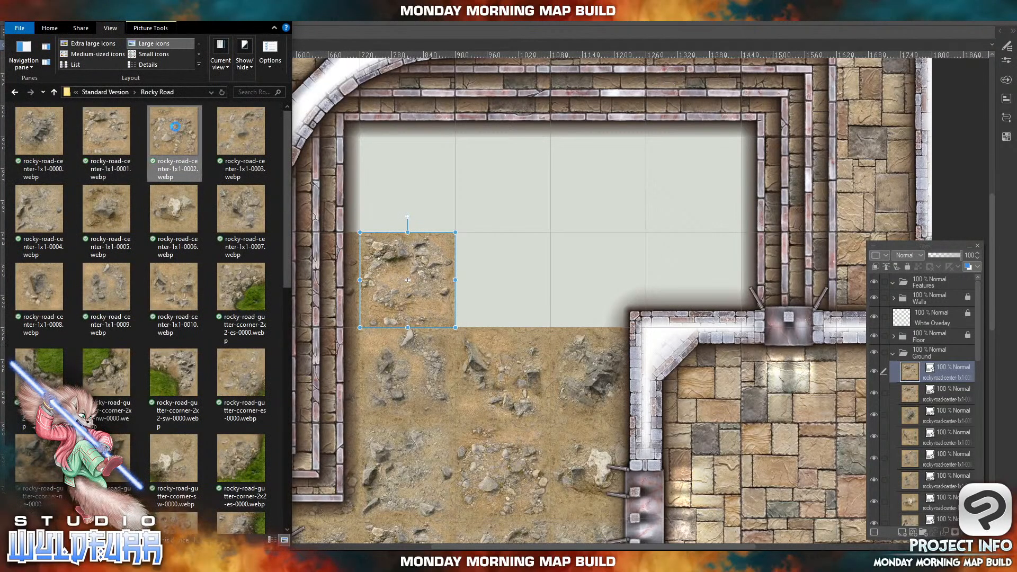
pyautogui.moveTo(164, 121); pyautogui.dragTo(955, 362)
pyautogui.click(433, 453)
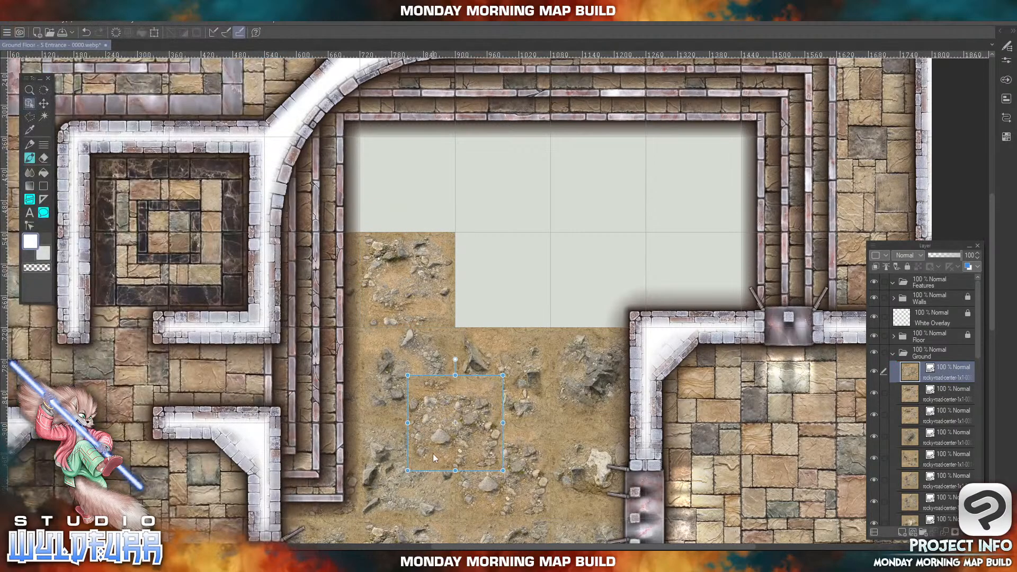
pyautogui.moveTo(437, 455); pyautogui.dragTo(481, 315)
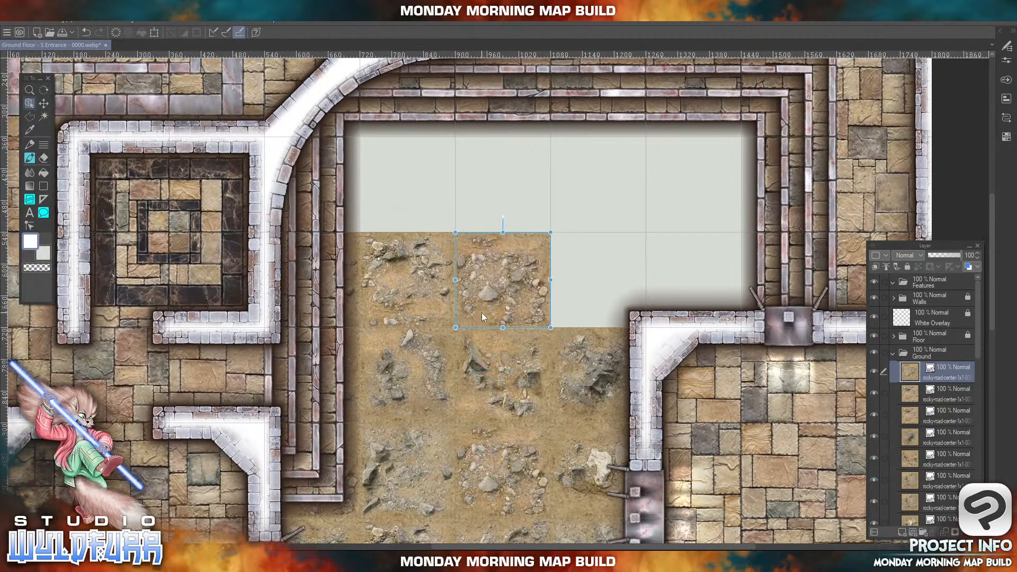
# - Import rocky-road-center-1x1-0003 and place it in the fourth square of the fourth row, touching the inner wall corner
pyautogui.click(282, 558)
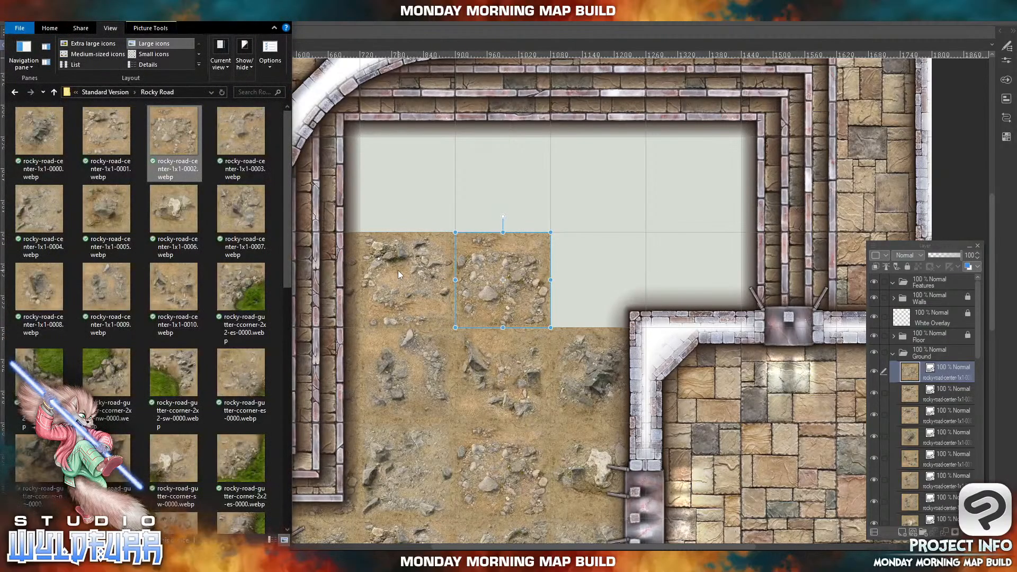
pyautogui.click(231, 127)
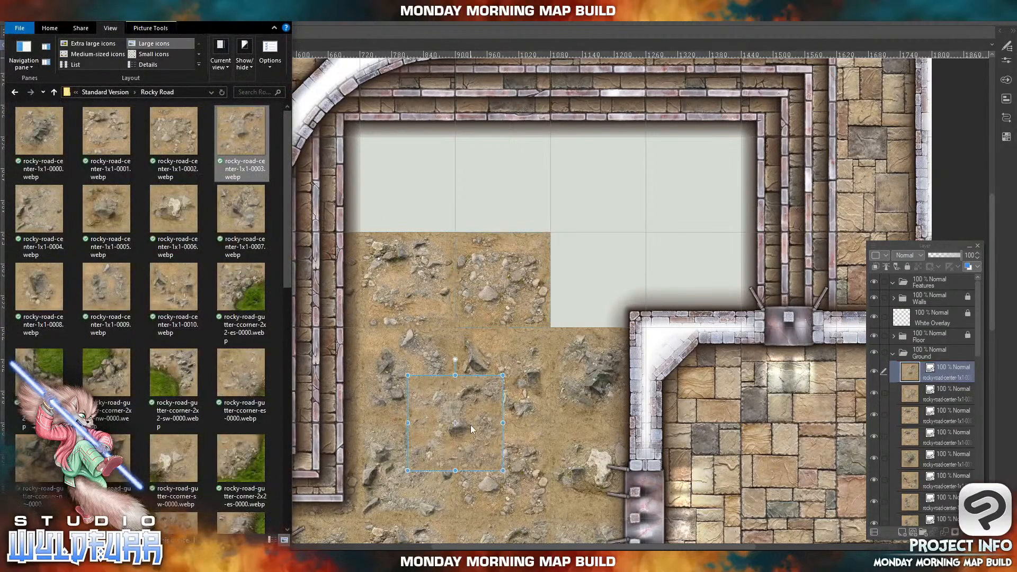
pyautogui.click(622, 281)
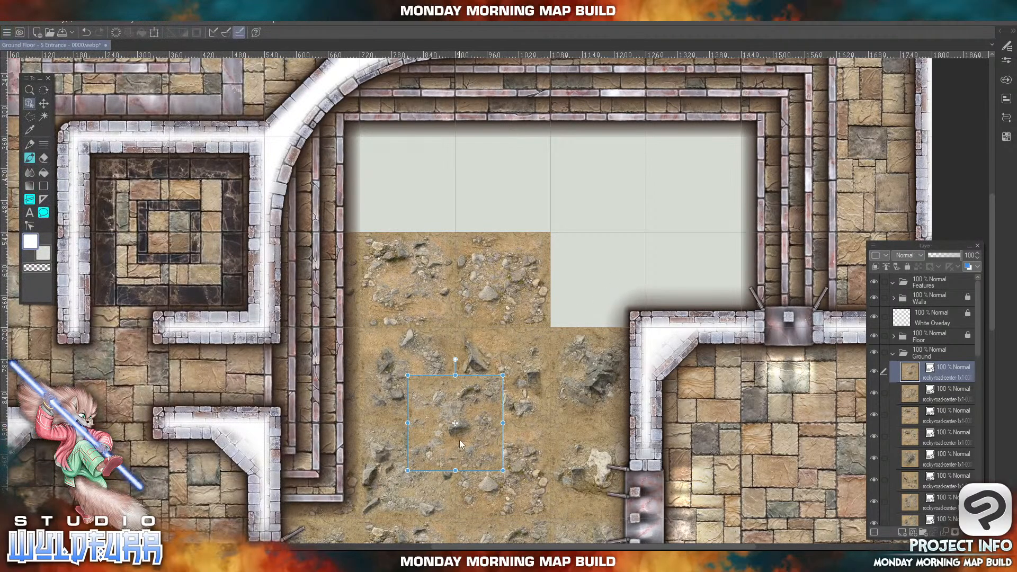
pyautogui.moveTo(459, 440); pyautogui.dragTo(602, 296)
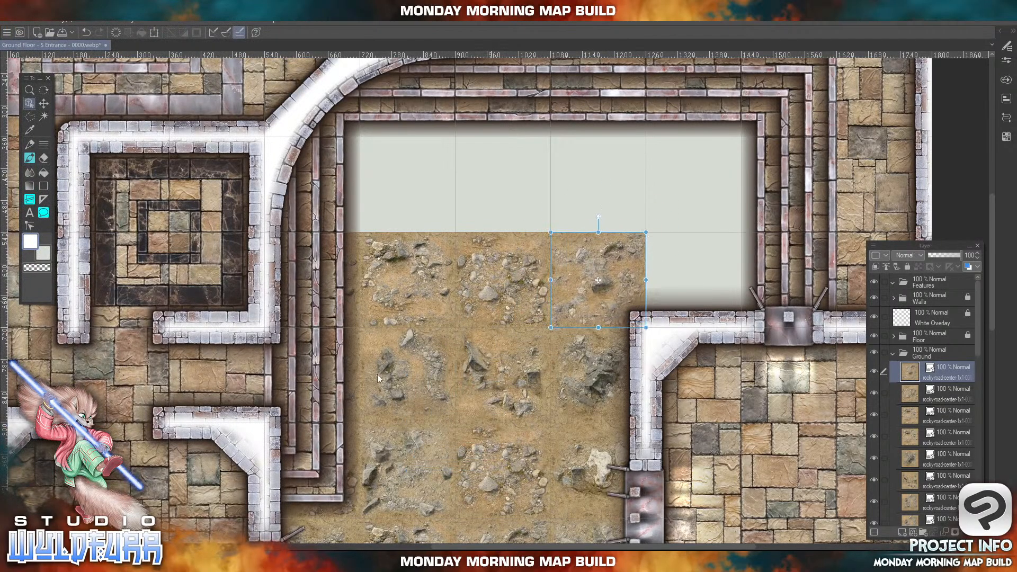
# - Import rocky-road-center-1x1-0004 and place it under the west staircase in the courtyard's fifth row from the south
pyautogui.hotkey('alt', 'Tab')
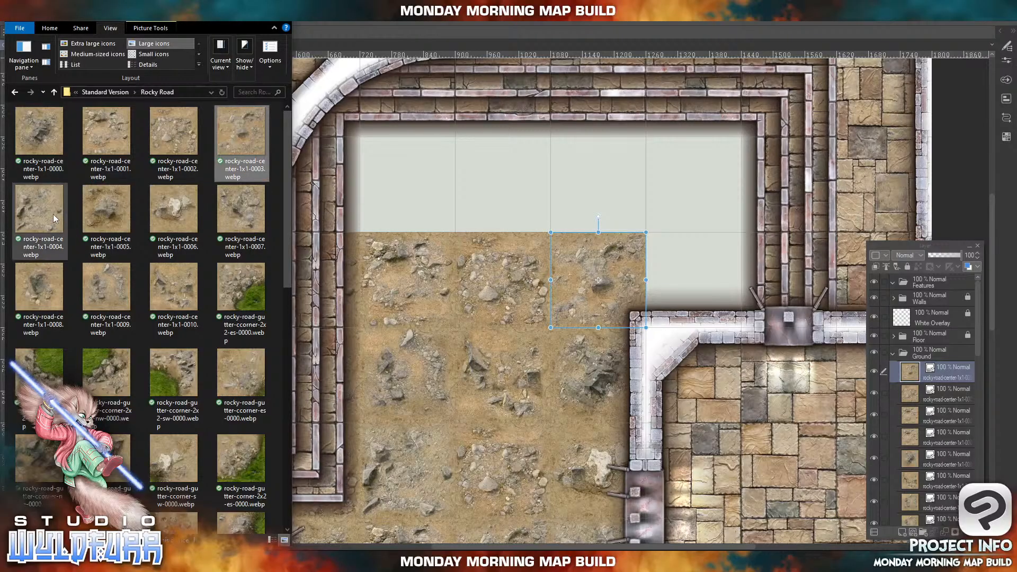
pyautogui.click(31, 212)
pyautogui.moveTo(31, 212); pyautogui.dragTo(945, 364)
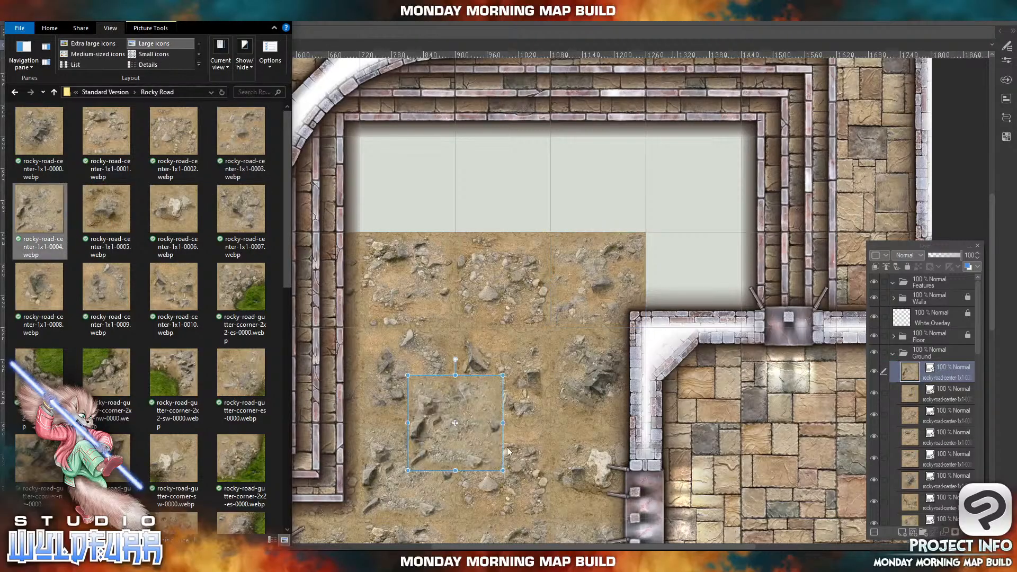
pyautogui.click(476, 456)
pyautogui.moveTo(437, 444); pyautogui.dragTo(296, 214)
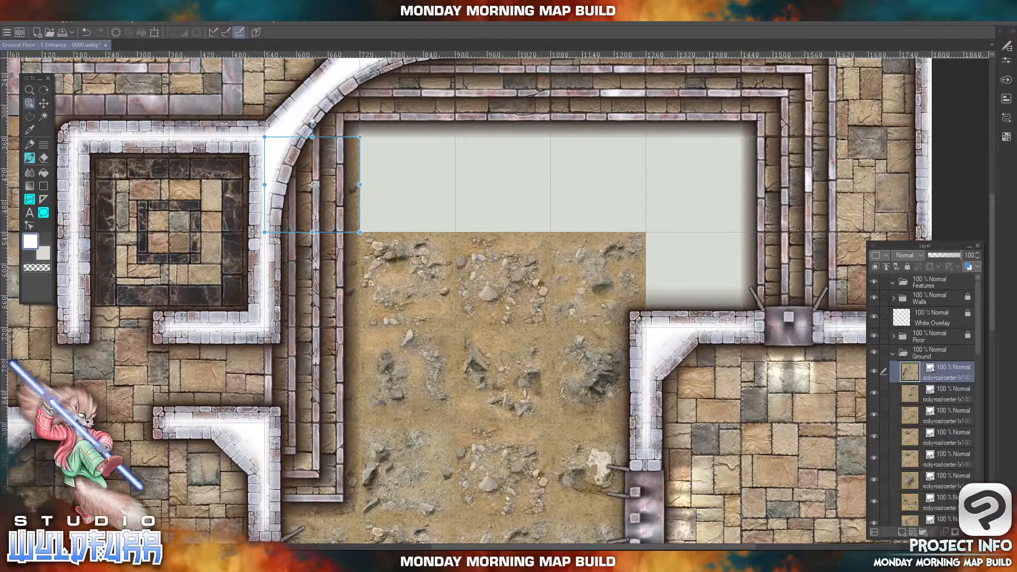
# - Import rocky-road-center-1x1-0005 and place it under the curved wall at the courtyard's northwest corner, above the fifth row
pyautogui.hotkey('alt', 'Tab')
pyautogui.moveTo(104, 203); pyautogui.dragTo(955, 366)
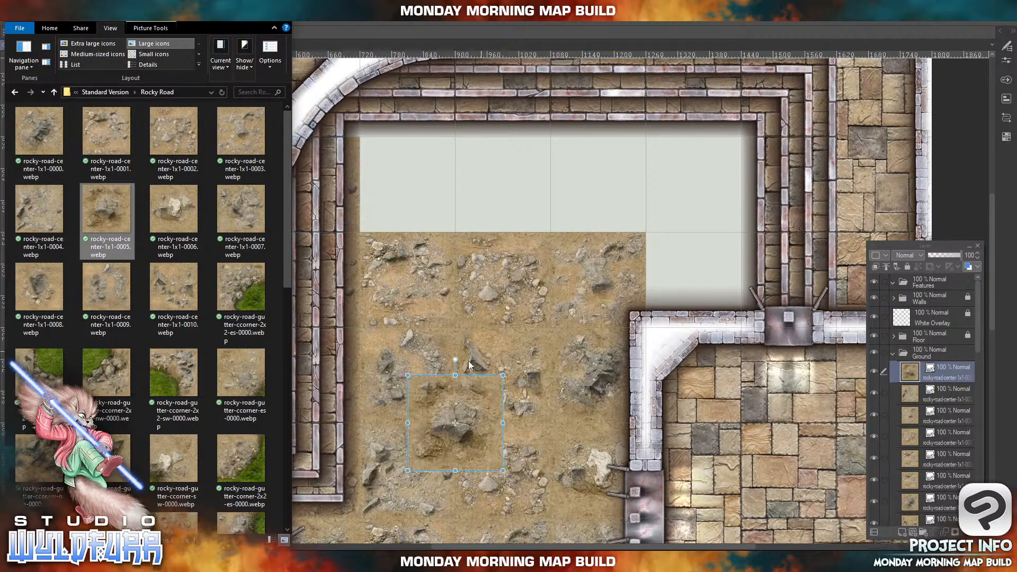
pyautogui.click(474, 448)
pyautogui.moveTo(488, 457); pyautogui.dragTo(341, 118)
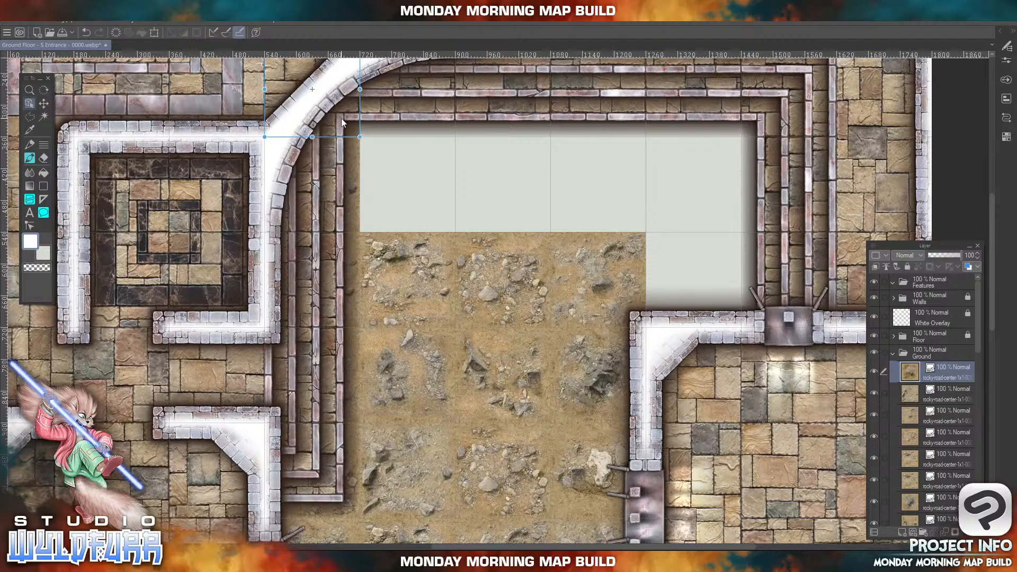
# - Import rocky-road-center-1x1-0005 again and place it in the fifth-row square immediately east of the west staircase
pyautogui.hotkey('alt', 'Tab')
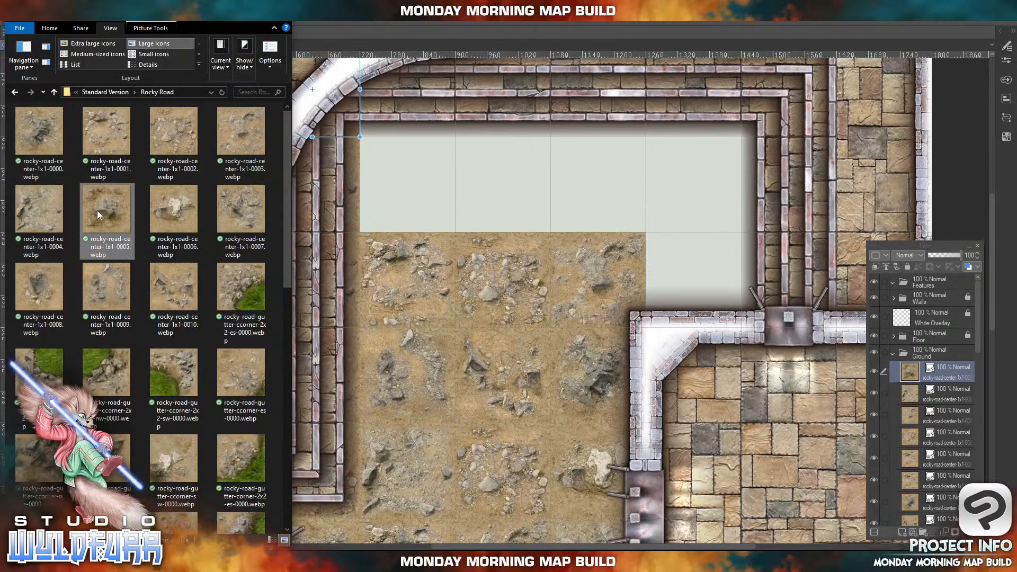
pyautogui.moveTo(97, 211); pyautogui.dragTo(959, 365)
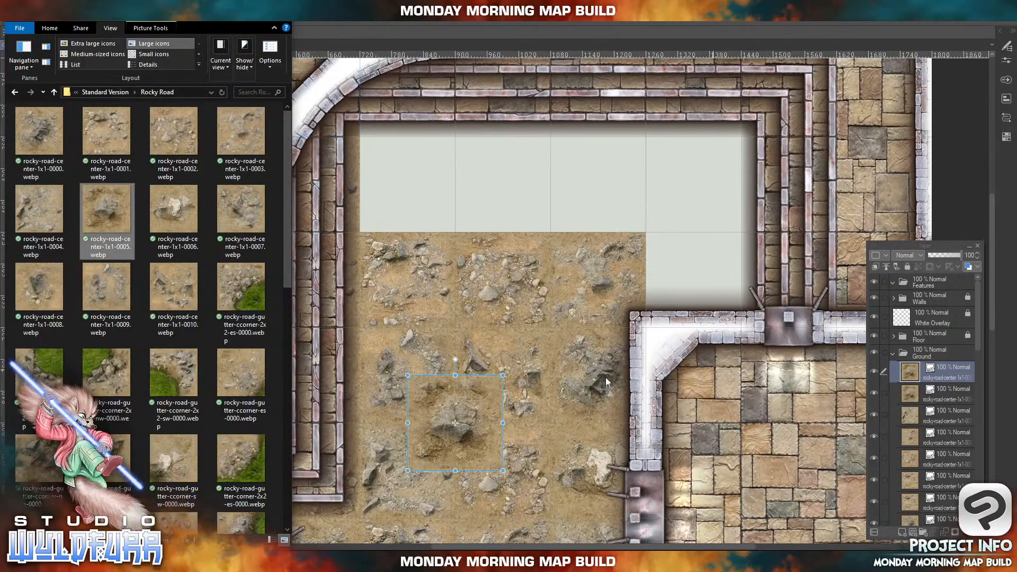
pyautogui.click(492, 443)
pyautogui.moveTo(491, 456); pyautogui.dragTo(437, 225)
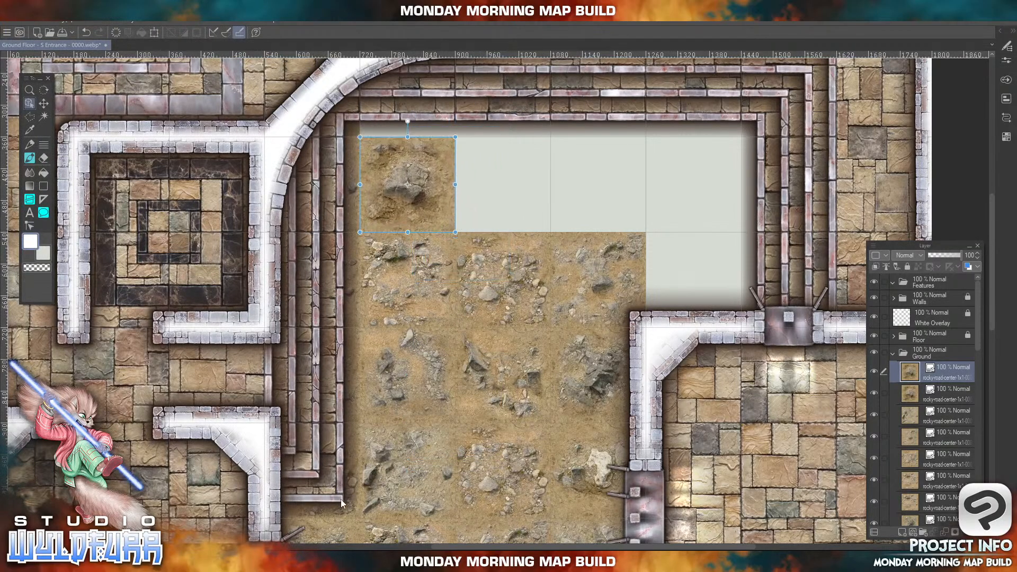
# - Import rocky-road-center-1x1-0006 and place it in the third square of the courtyard's fifth row from the south
pyautogui.hotkey('alt', 'Tab')
pyautogui.click(179, 215)
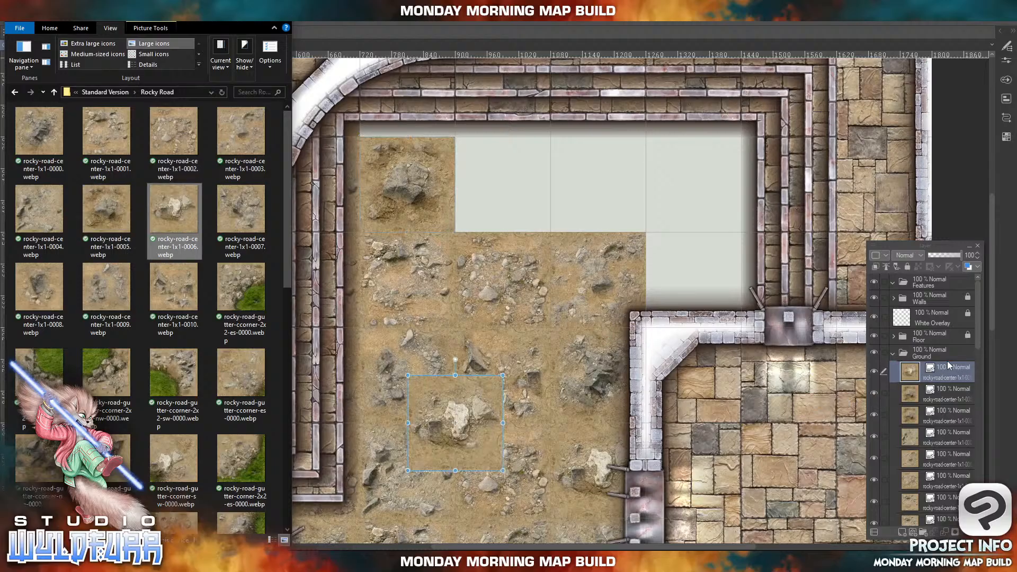
pyautogui.hotkey('alt', 'Tab')
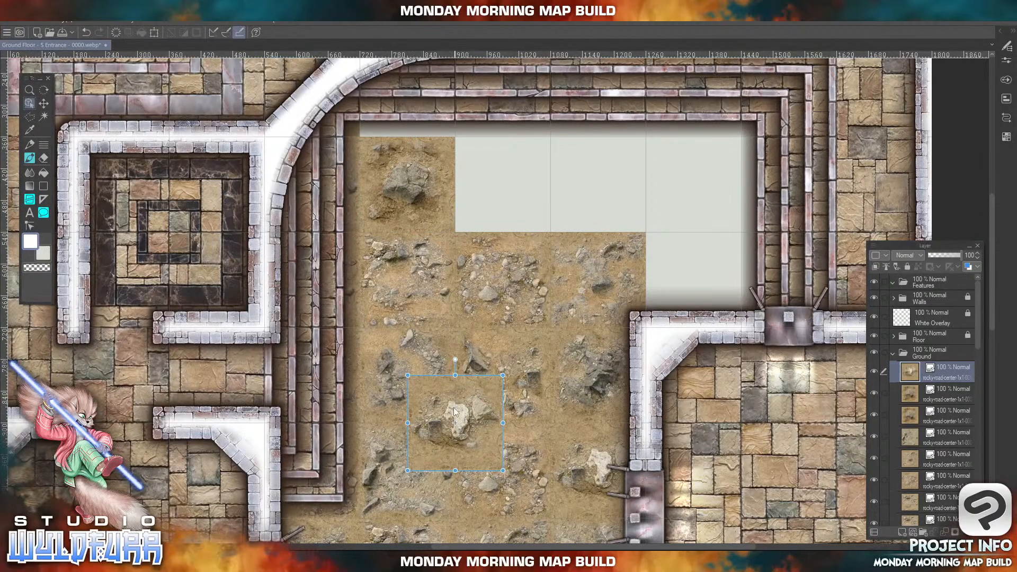
pyautogui.moveTo(481, 430); pyautogui.dragTo(531, 188)
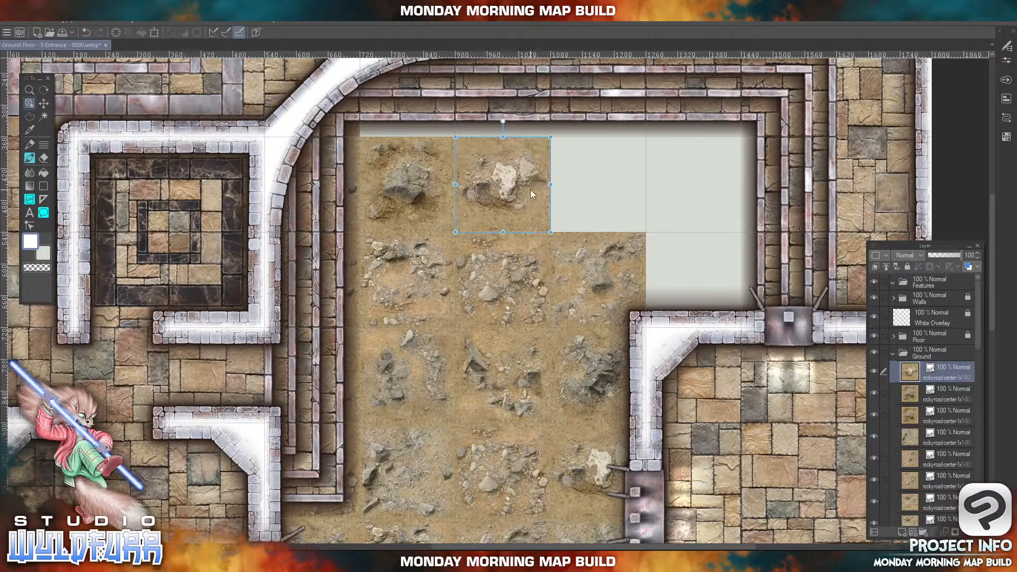
# - Import rocky-road-center-1x1-0007 into the Ground folder and place it in the fourth square of the courtyard's fifth row
pyautogui.hotkey('alt', 'Tab')
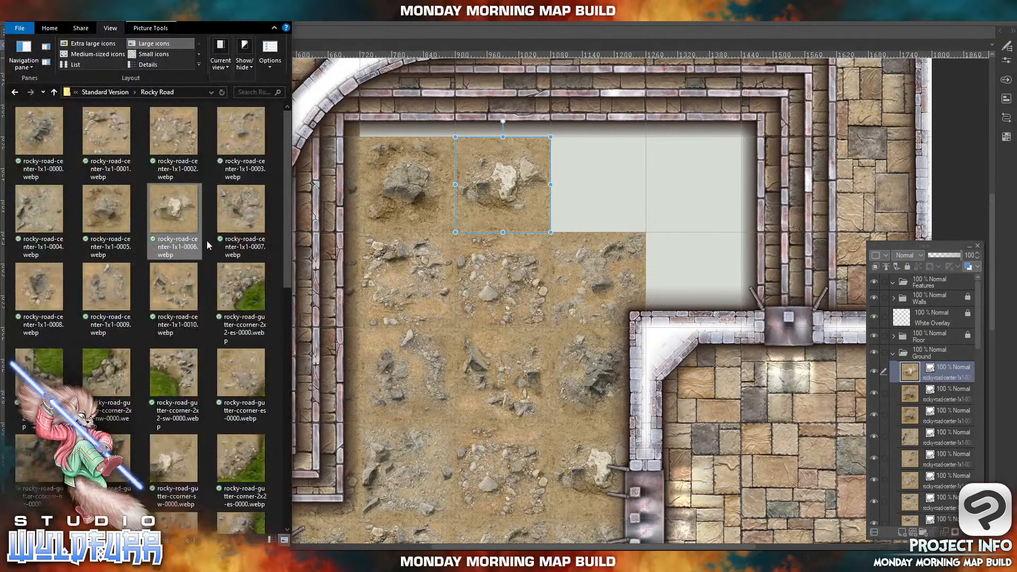
pyautogui.moveTo(237, 213); pyautogui.dragTo(776, 364)
pyautogui.moveTo(932, 366); pyautogui.dragTo(938, 362)
pyautogui.click(468, 446)
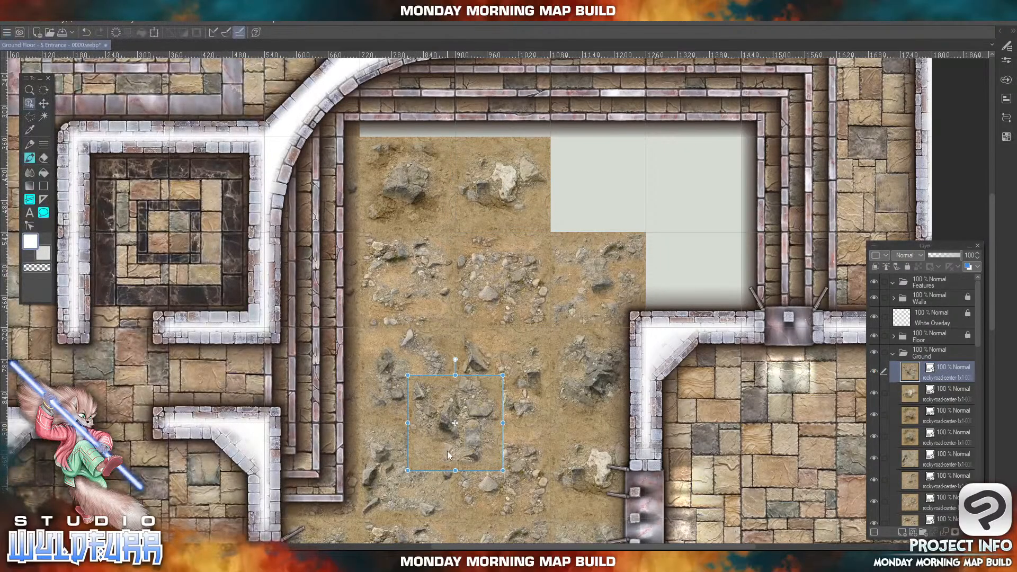
pyautogui.moveTo(447, 450); pyautogui.dragTo(591, 208)
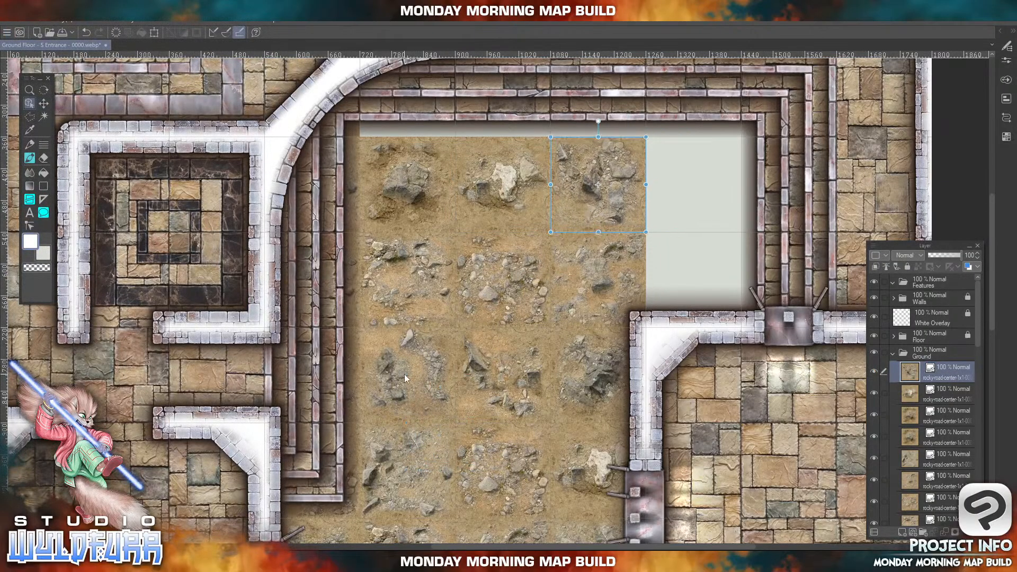
# - Import rocky-road-center-1x1-0008 and place it in the fourth row's easternmost empty square, just north of the inner wall
pyautogui.hotkey('alt', 'Tab')
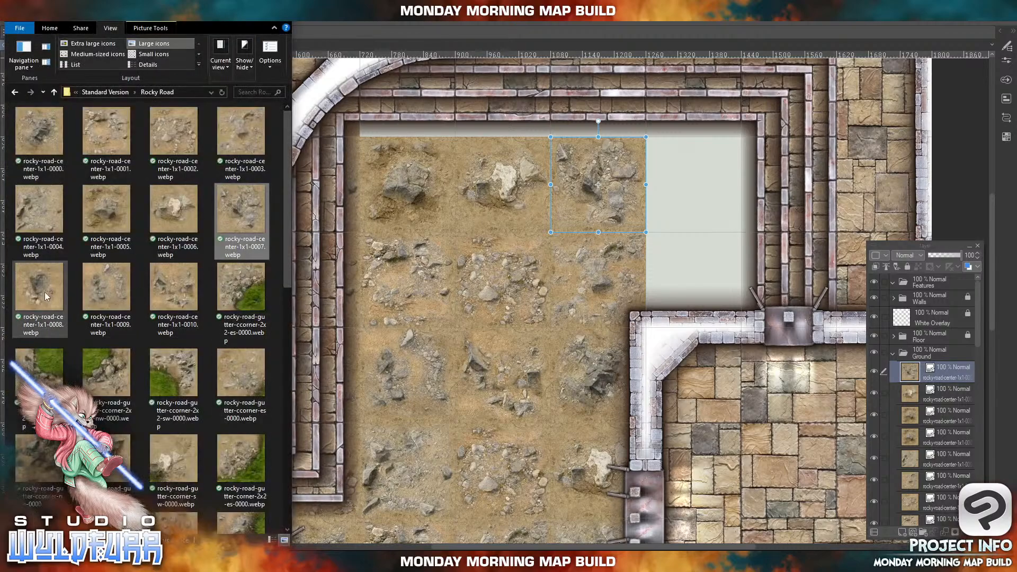
pyautogui.moveTo(33, 288); pyautogui.dragTo(962, 364)
pyautogui.click(484, 440)
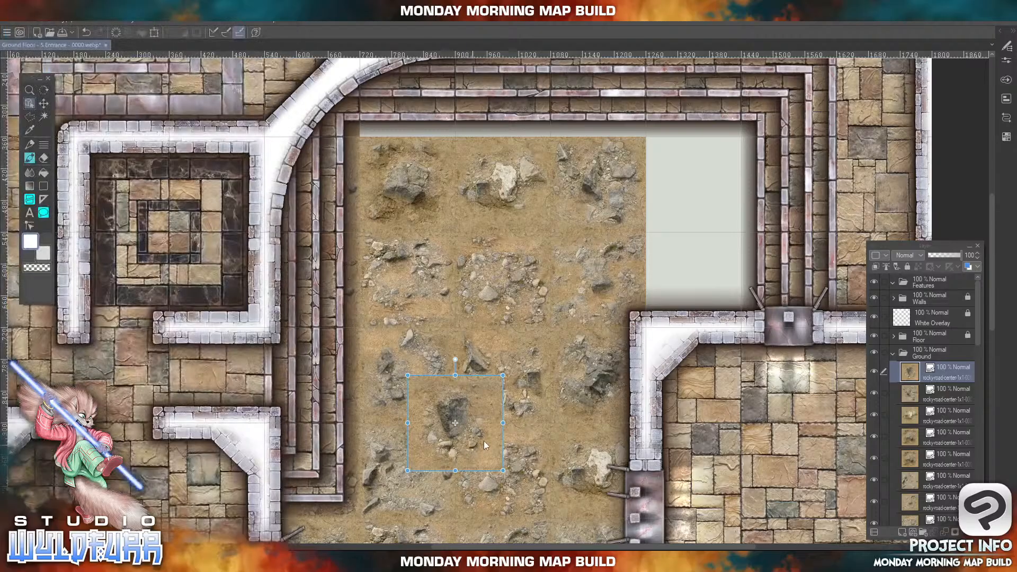
pyautogui.moveTo(420, 408); pyautogui.dragTo(662, 260)
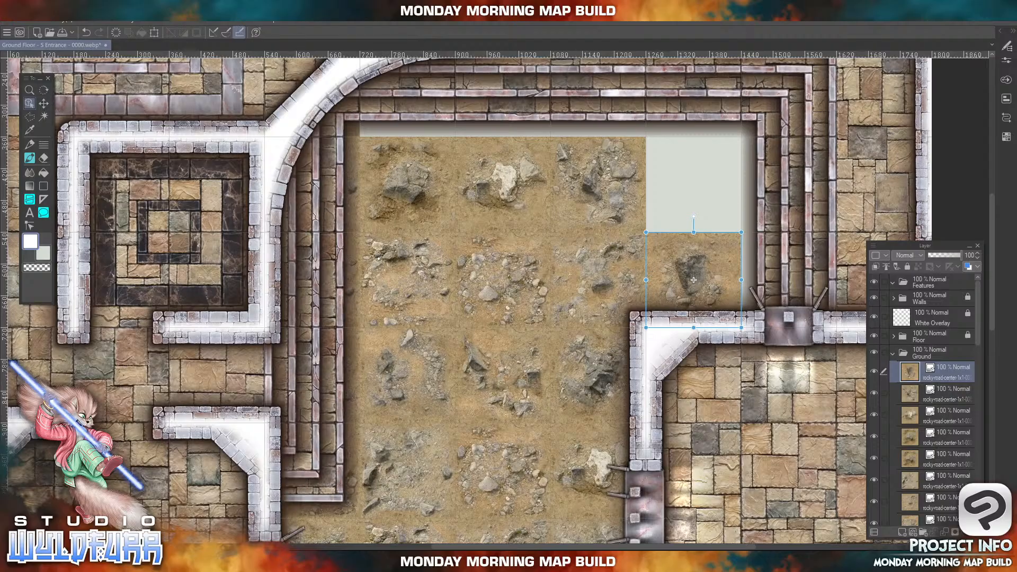
# - Import rocky-road-center-1x1-0009 and place it in the fifth row's last empty square, beside the east staircase
pyautogui.click(279, 559)
pyautogui.moveTo(101, 289); pyautogui.dragTo(959, 366)
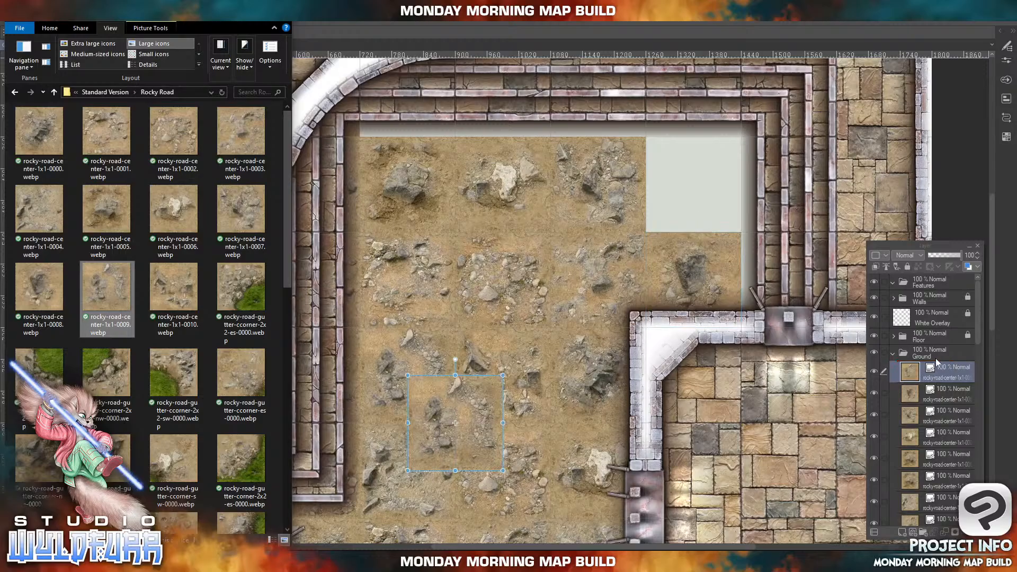
pyautogui.click(453, 447)
pyautogui.moveTo(434, 458); pyautogui.dragTo(669, 215)
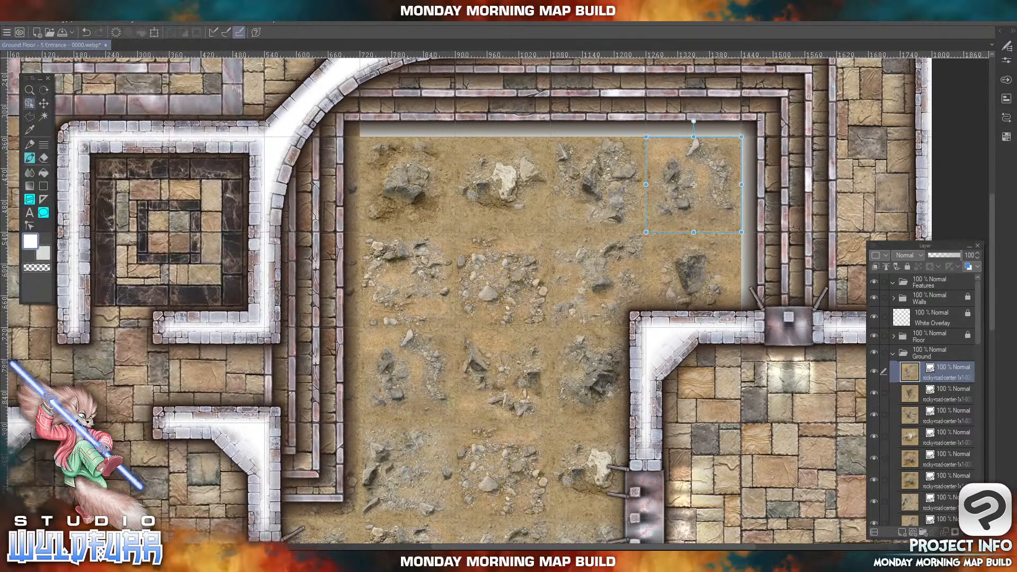
# - Import rocky-road-center-1x1-0010 into the Ground folder and place it over the westernmost square of the strip along the courtyard's north edge
pyautogui.click(281, 561)
pyautogui.moveTo(178, 291); pyautogui.dragTo(955, 367)
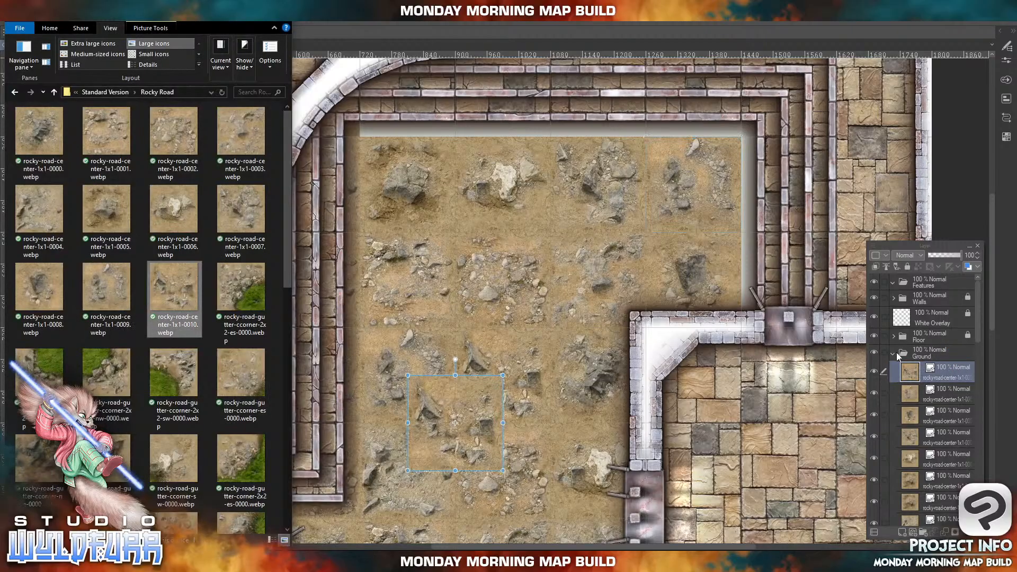
pyautogui.click(480, 456)
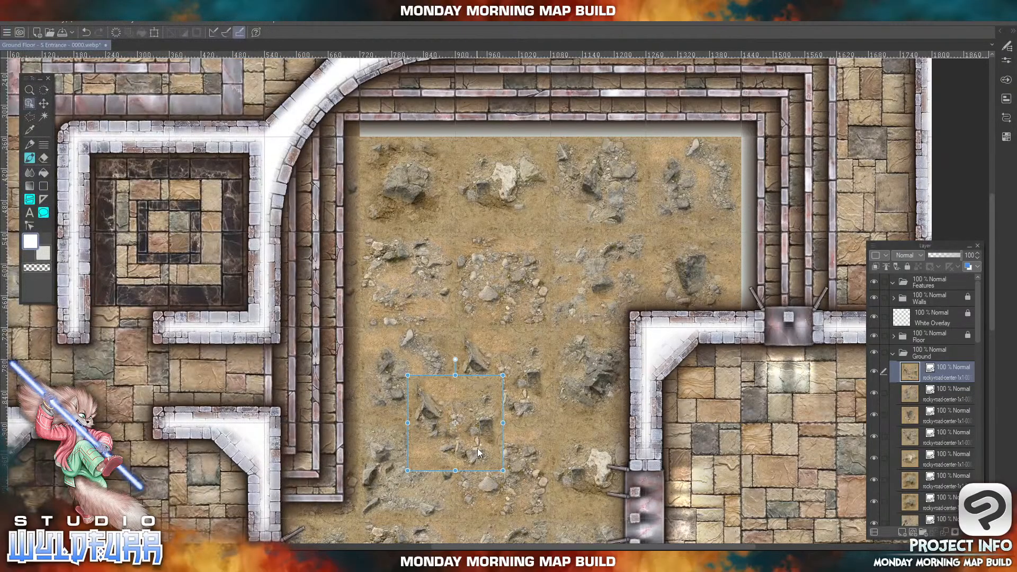
pyautogui.moveTo(477, 448); pyautogui.dragTo(430, 117)
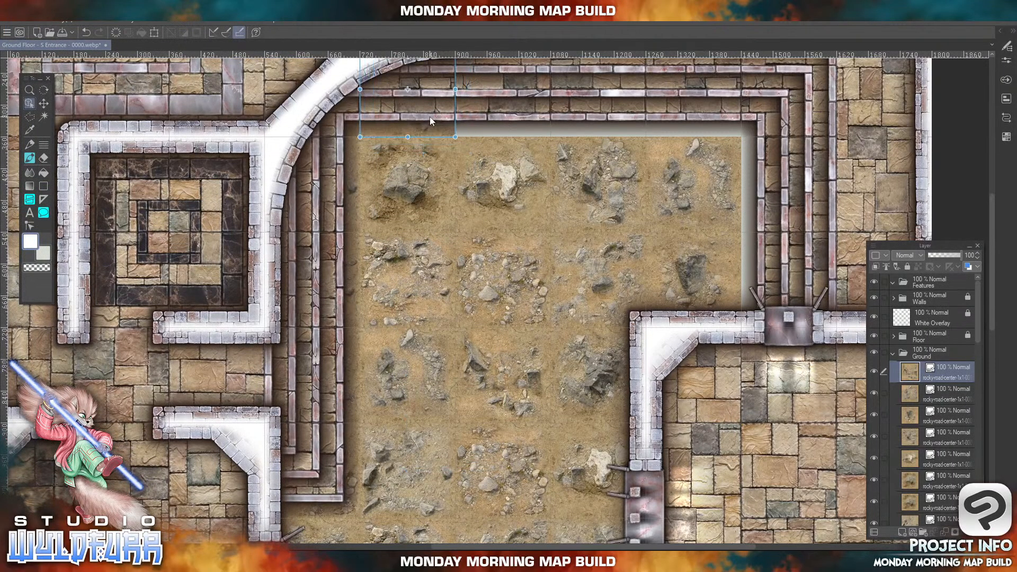
# - Import rocky-road-center-1x1-0000 into the Ground folder and place it in the second square of the courtyard's northern edge strip
pyautogui.click(269, 560)
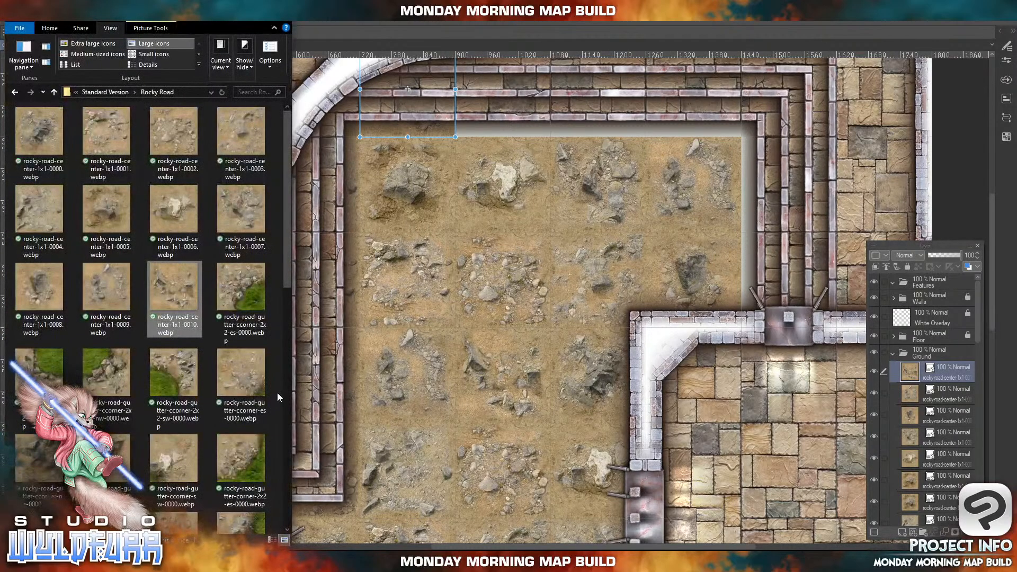
pyautogui.click(40, 121)
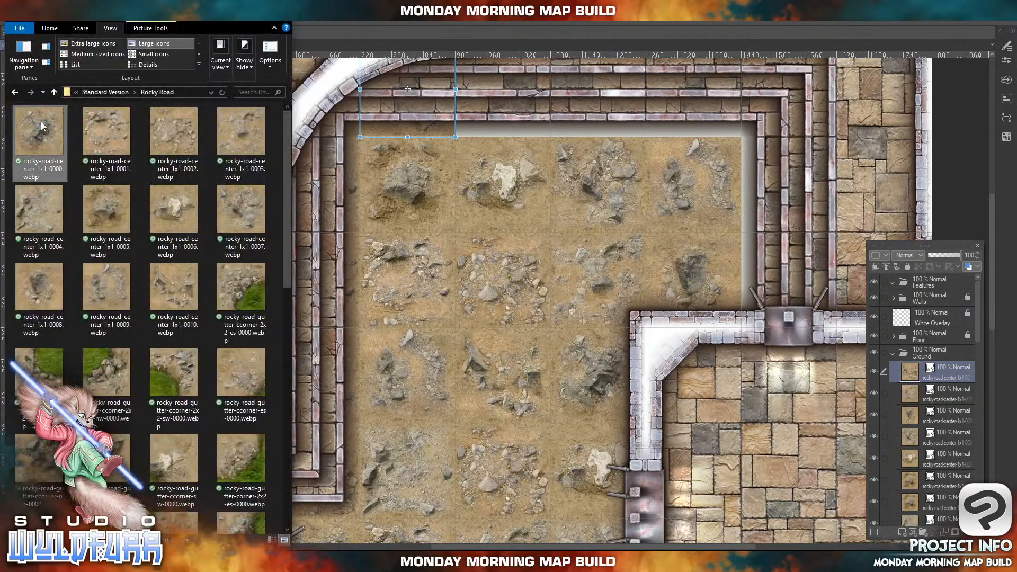
pyautogui.moveTo(42, 126); pyautogui.dragTo(948, 364)
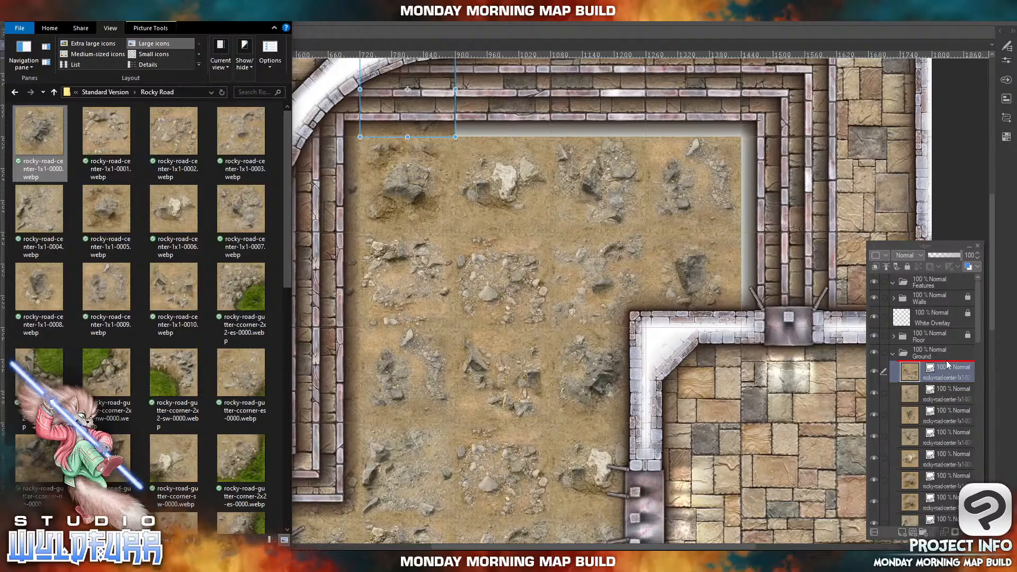
pyautogui.click(423, 456)
pyautogui.moveTo(423, 460); pyautogui.dragTo(472, 132)
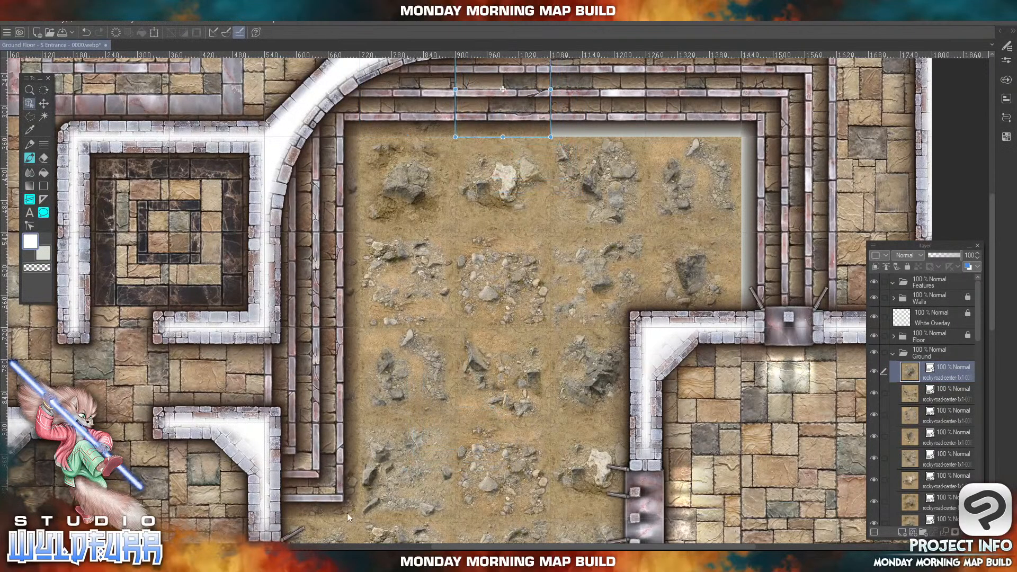
# - Import rocky-road-center-1x1-0001 and place it in the third square of the northern edge strip
pyautogui.hotkey('alt', 'Tab')
pyautogui.moveTo(109, 141); pyautogui.dragTo(952, 363)
pyautogui.click(469, 459)
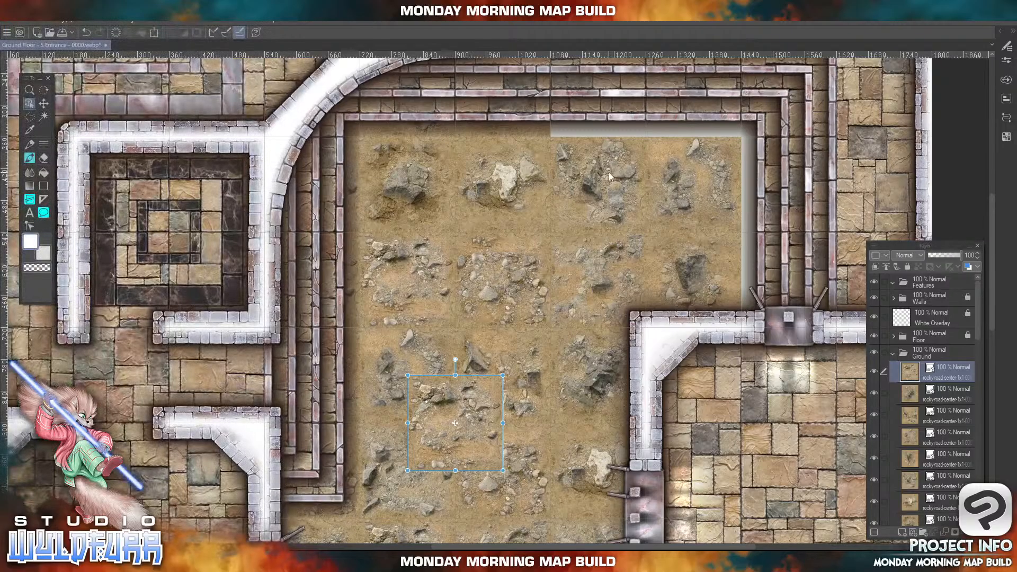
pyautogui.moveTo(470, 440); pyautogui.dragTo(611, 109)
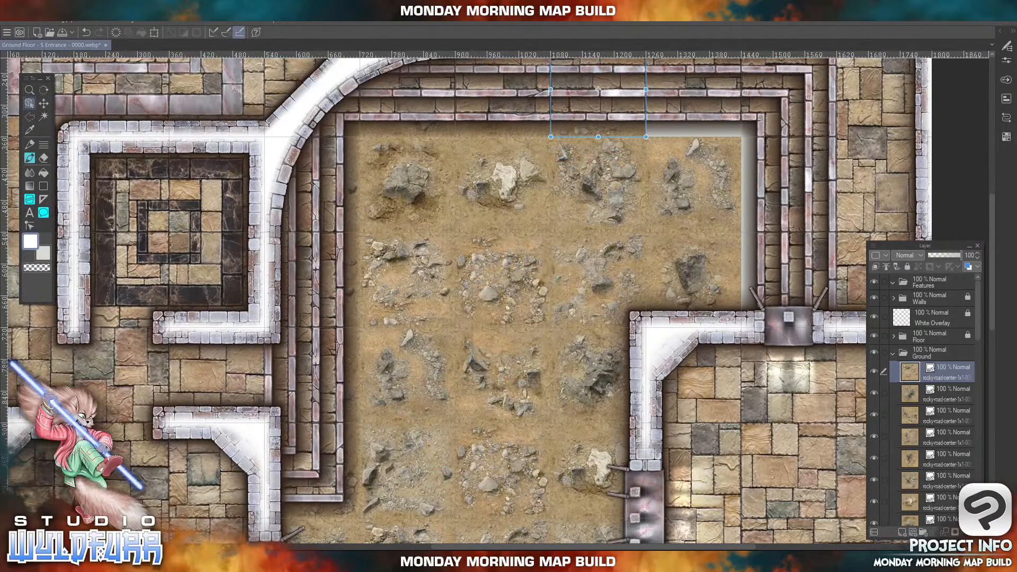
# - Import rocky-road-center-1x1-0002 and place it in the fourth square of the northern edge strip, above the fifth row's last tile
pyautogui.click(294, 561)
pyautogui.moveTo(169, 147); pyautogui.dragTo(578, 319)
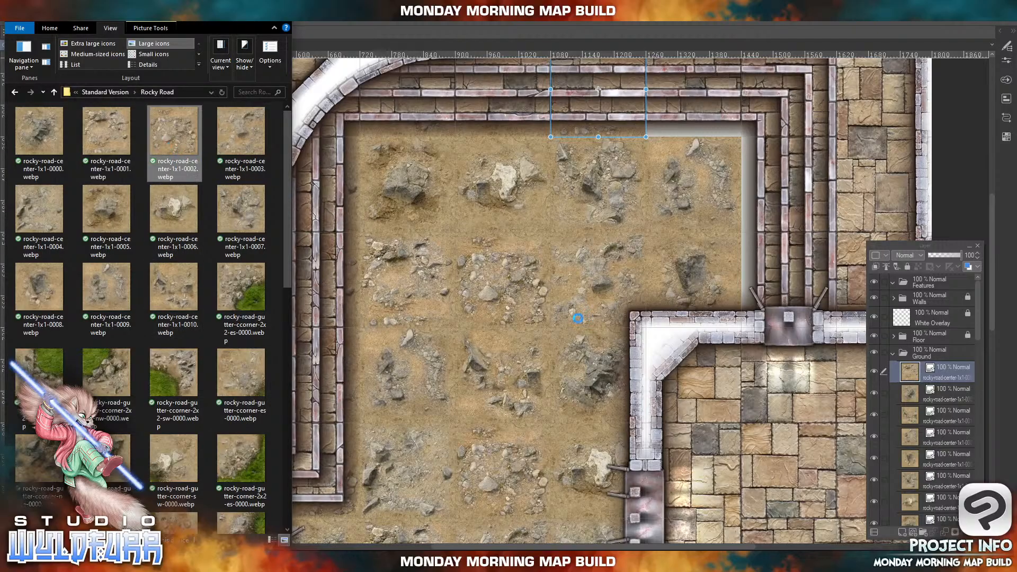
pyautogui.moveTo(954, 364); pyautogui.dragTo(956, 365)
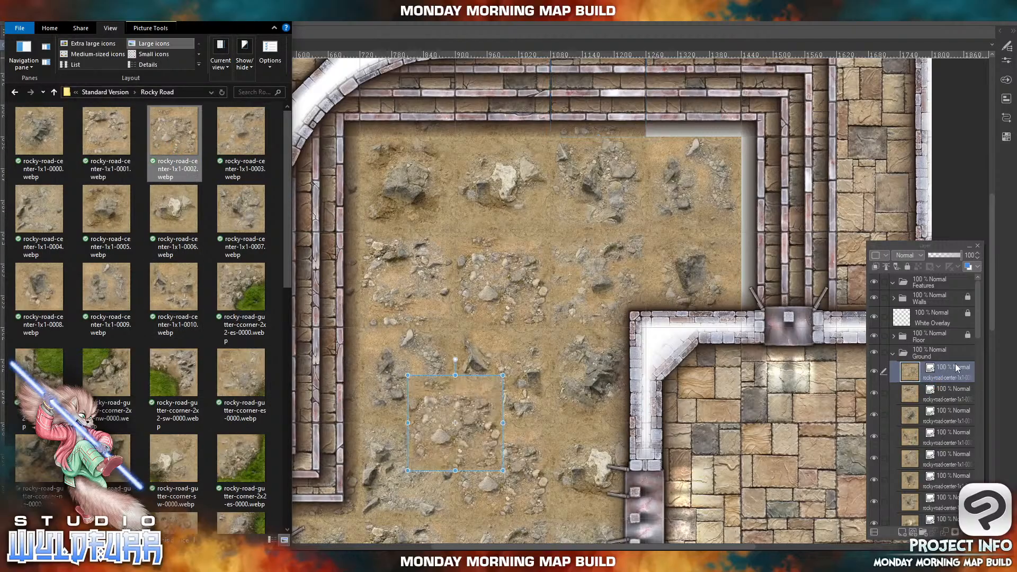
pyautogui.click(430, 438)
pyautogui.moveTo(422, 471); pyautogui.dragTo(661, 132)
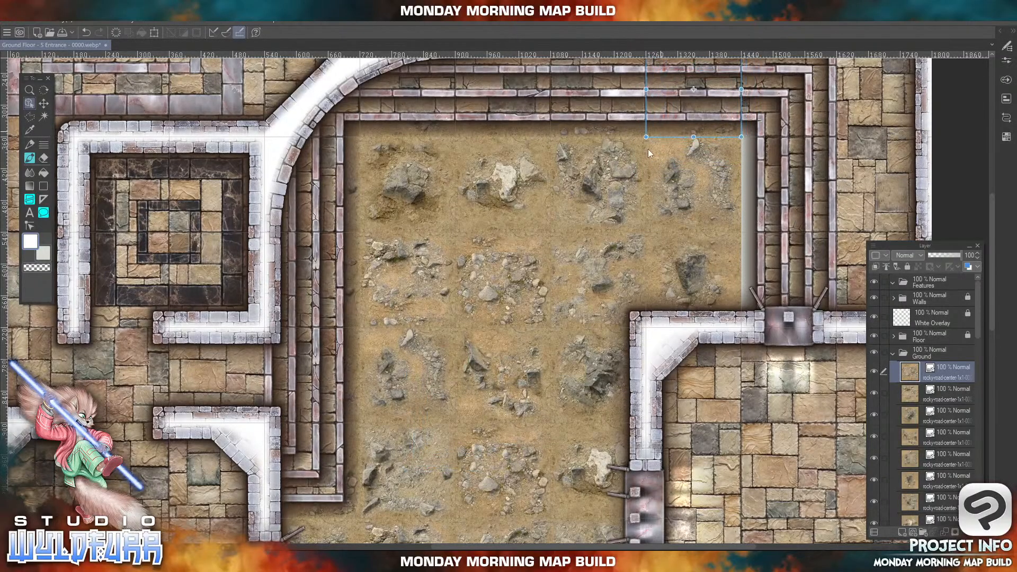
# - Import rocky-road-center-1x1-0003 and place it on the courtyard's east edge in the fourth row, under the lower end of the east staircase
pyautogui.click(288, 560)
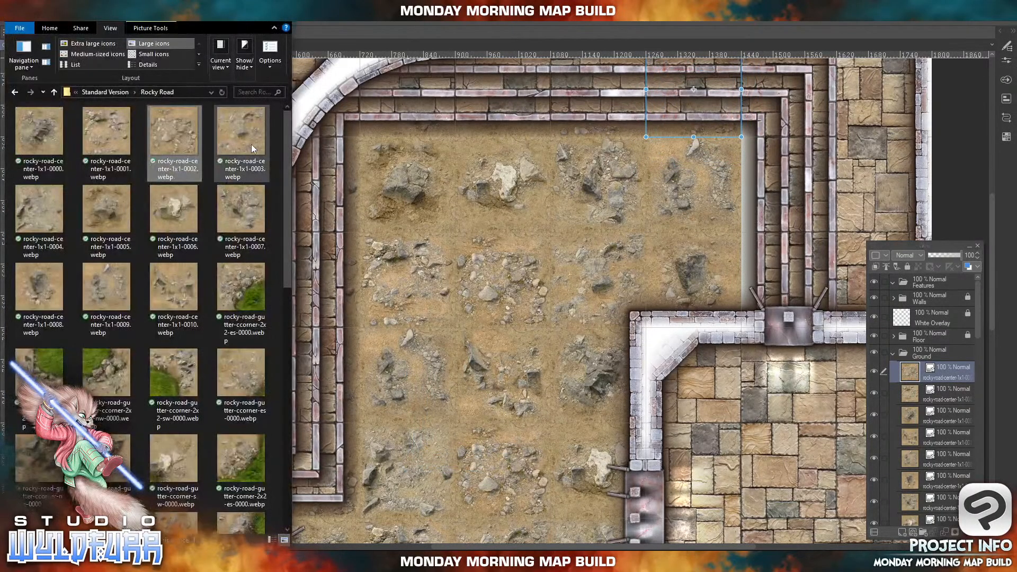
pyautogui.moveTo(239, 139); pyautogui.dragTo(960, 368)
pyautogui.click(424, 456)
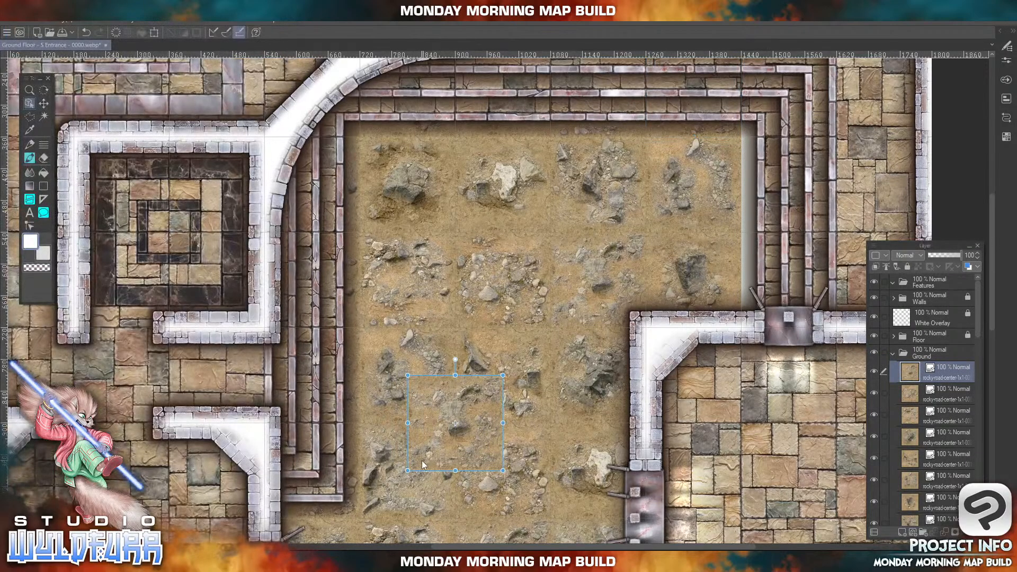
pyautogui.moveTo(424, 456); pyautogui.dragTo(784, 162)
pyautogui.moveTo(742, 271); pyautogui.dragTo(759, 321)
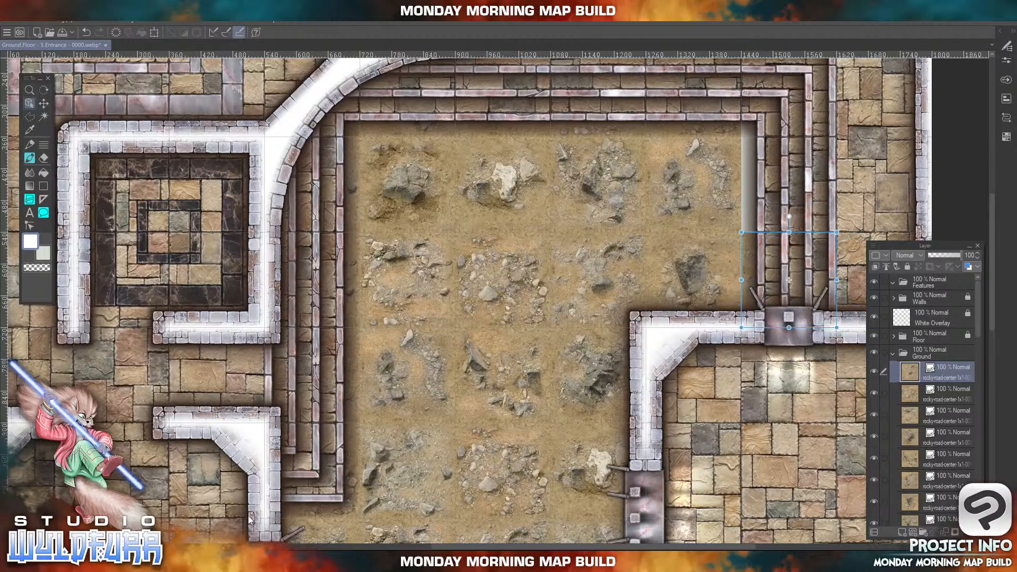
# - Import rocky-road-center-1x1-0010 again and place it on the east edge in the fifth row, under the east staircase
pyautogui.hotkey('alt', 'Tab')
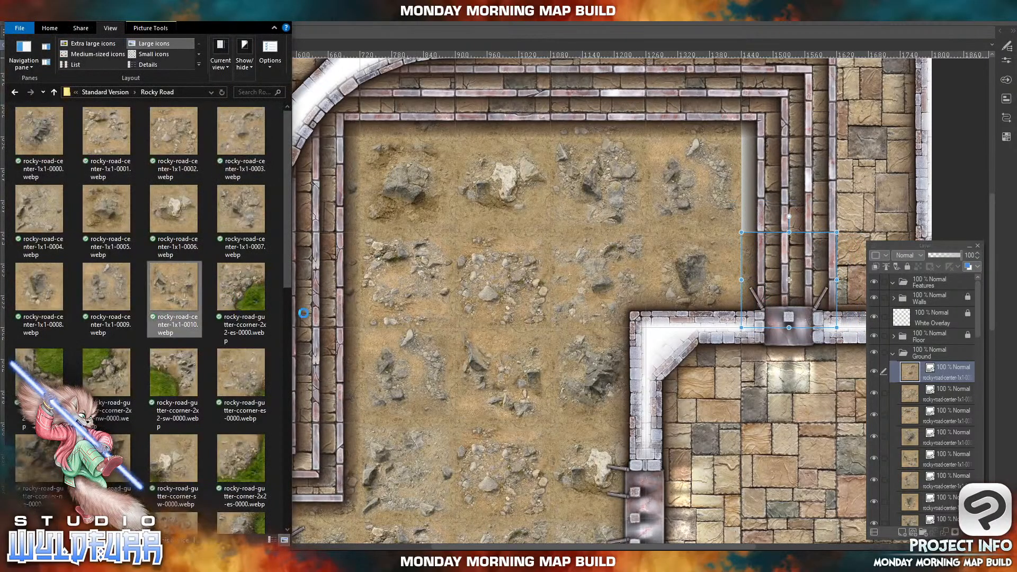
pyautogui.moveTo(303, 313); pyautogui.dragTo(957, 365)
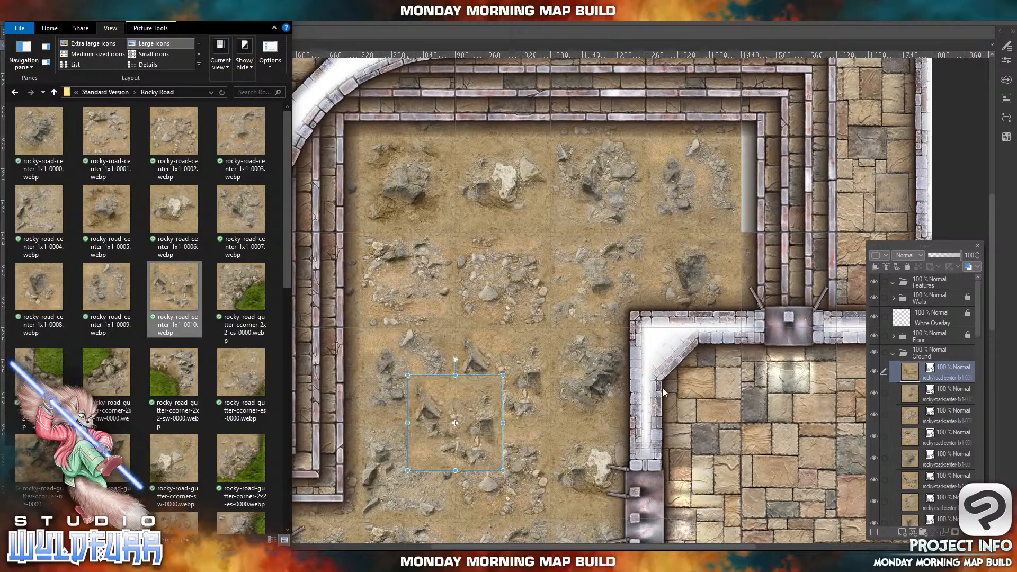
pyautogui.click(456, 430)
pyautogui.moveTo(445, 419); pyautogui.dragTo(747, 214)
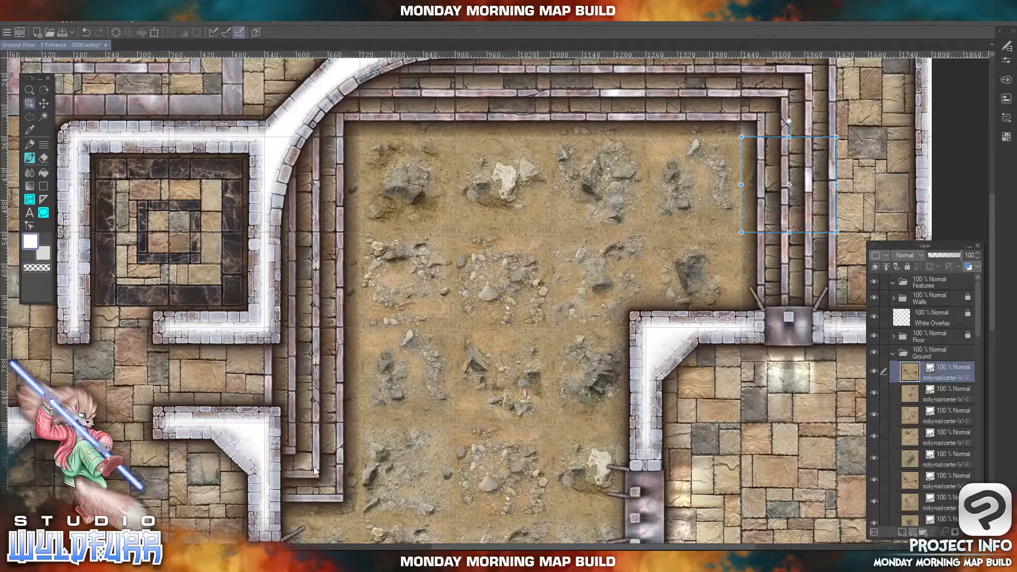
# - Import rocky-road-center-1x1-0009 and place it over the courtyard's northeast corner to cover the last gap
pyautogui.hotkey('alt', 'Tab')
pyautogui.moveTo(106, 287); pyautogui.dragTo(959, 365)
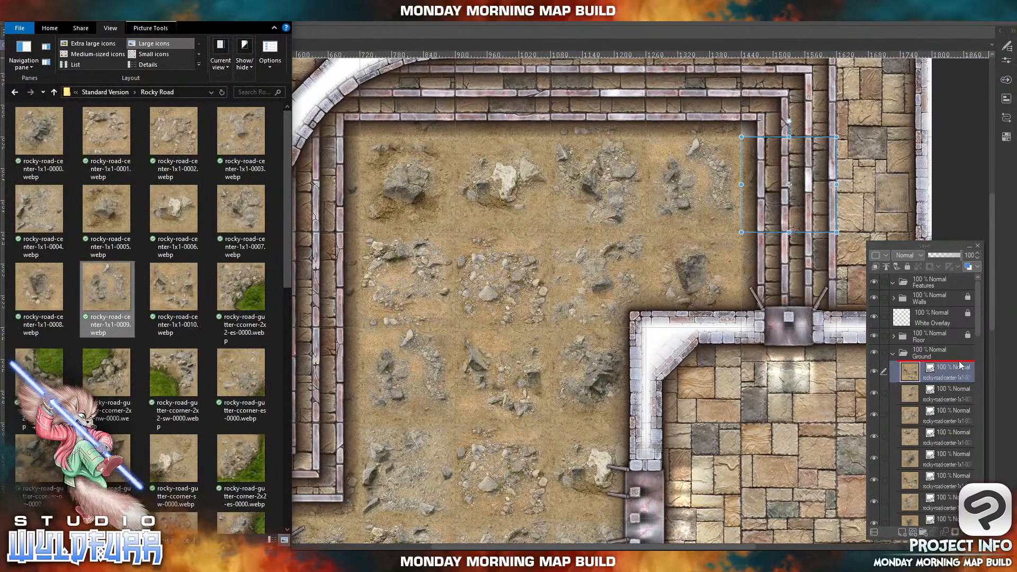
pyautogui.hotkey('alt', 'Tab')
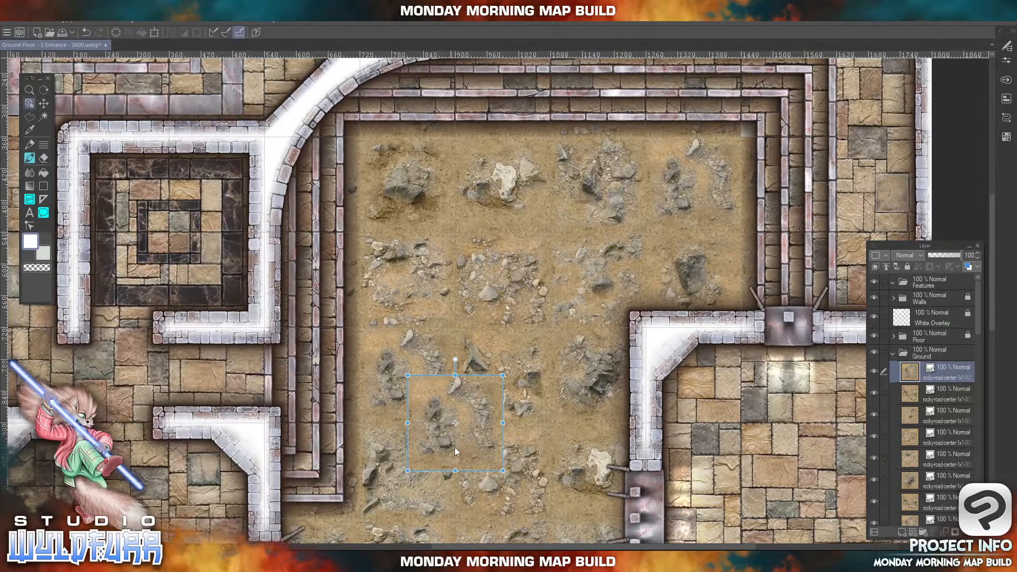
pyautogui.moveTo(454, 447); pyautogui.dragTo(787, 116)
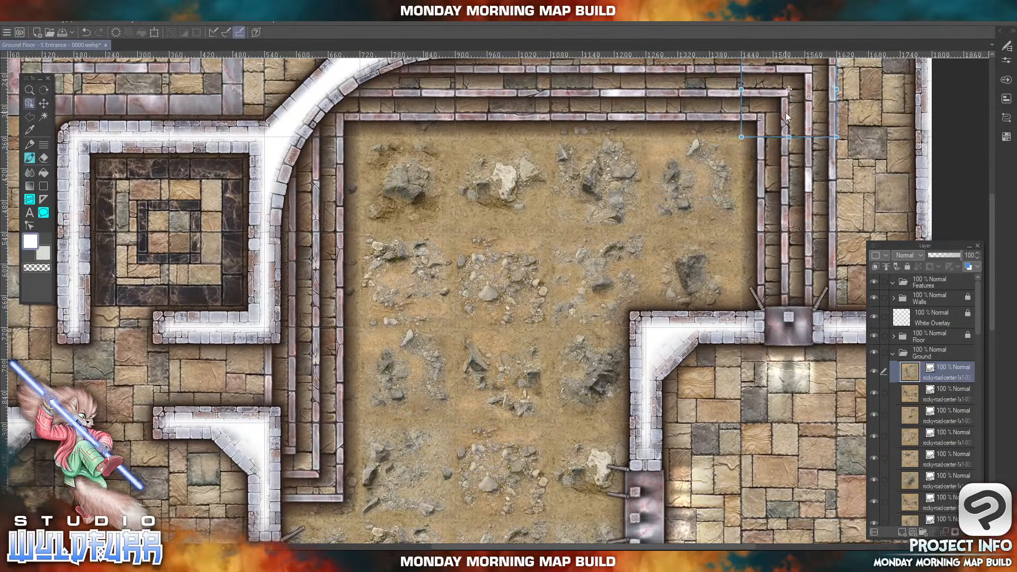
# - Fit the whole map to the screen, and collapse and lock the Ground layer folder
pyautogui.click(182, 23)
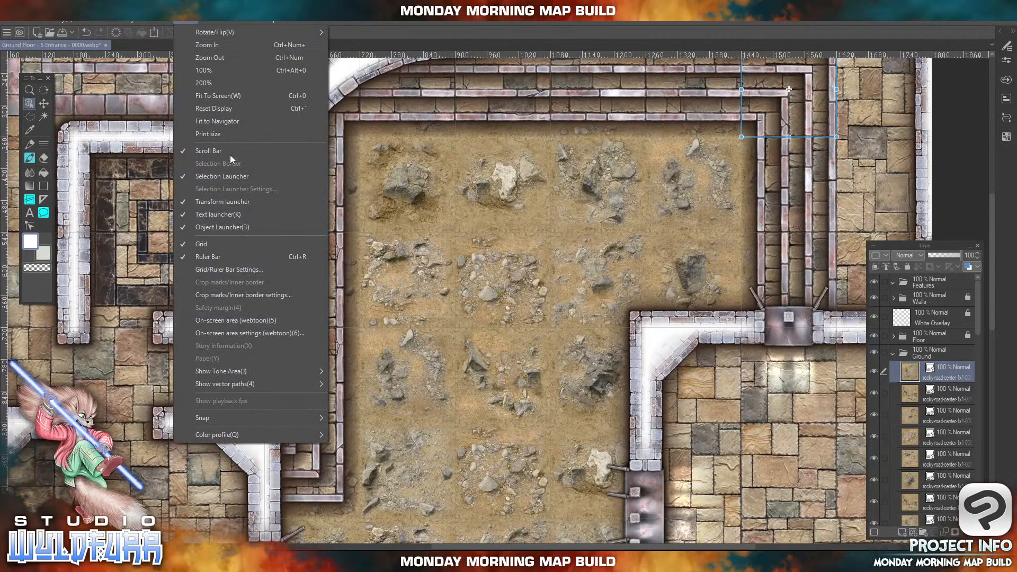
pyautogui.click(219, 97)
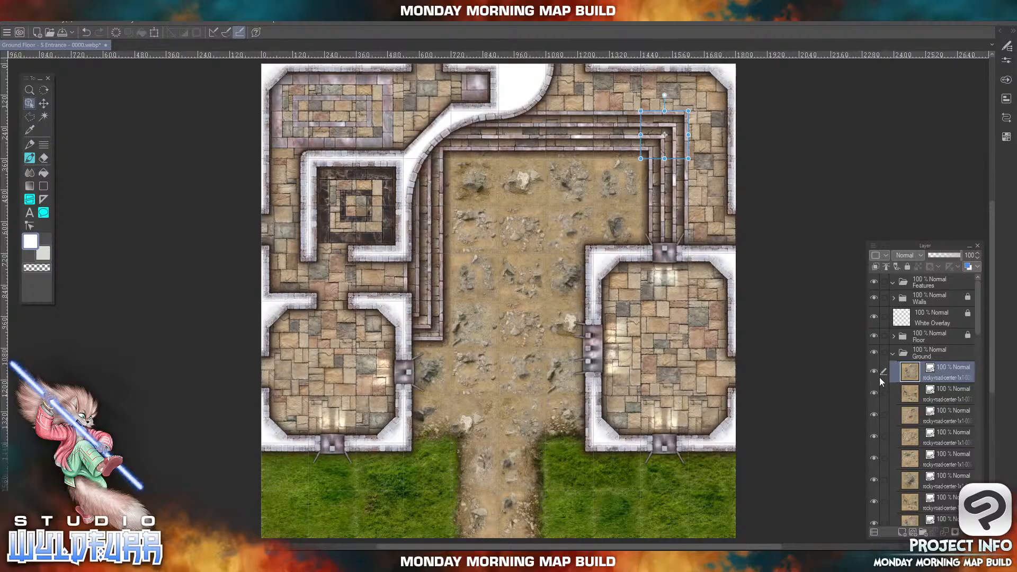
pyautogui.click(894, 350)
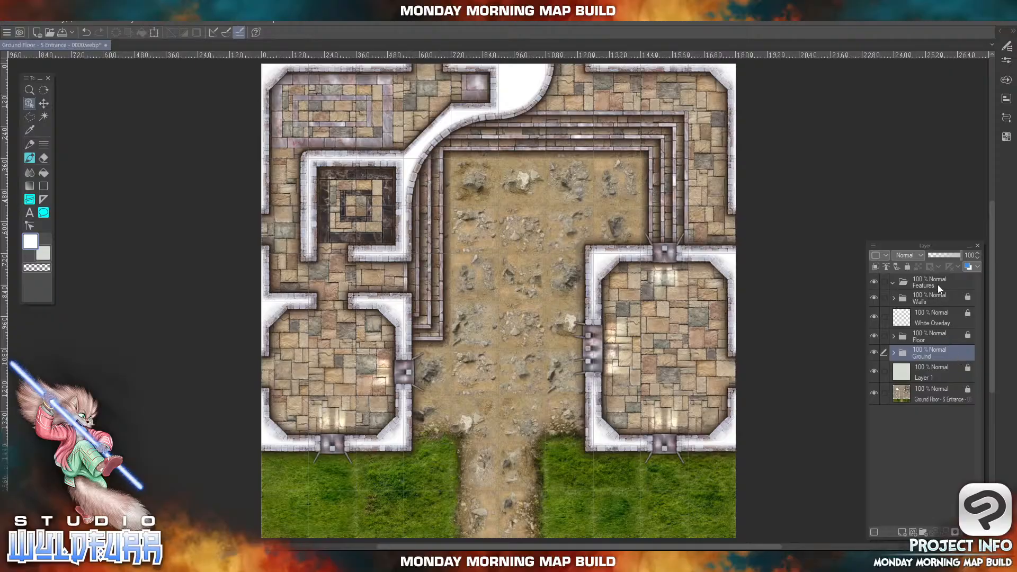
pyautogui.click(904, 268)
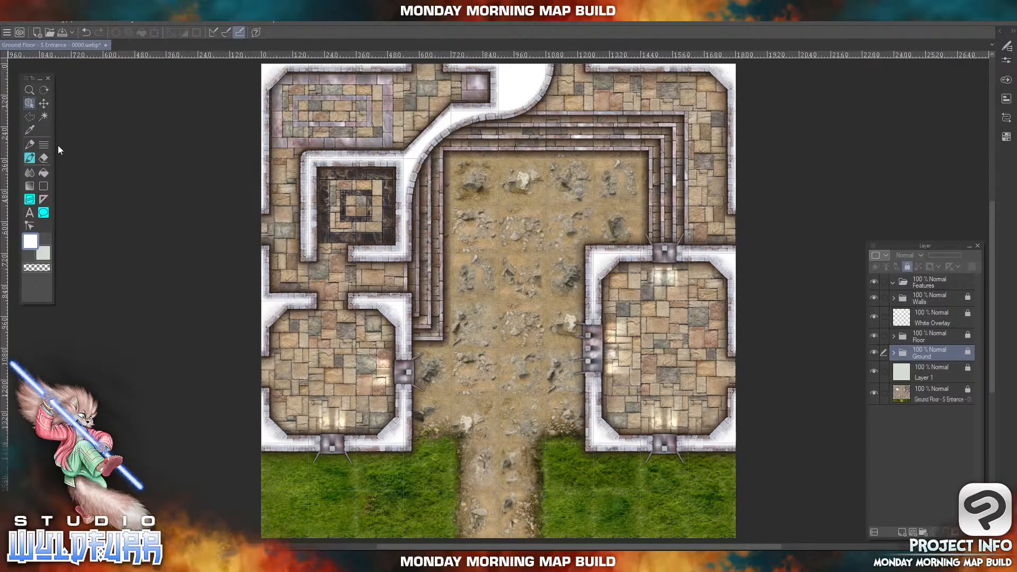
# - Make the Features layer folder active and open the Simple Door folder in the Standard Edition of Dungeon Map Tiles VI
pyautogui.click(933, 285)
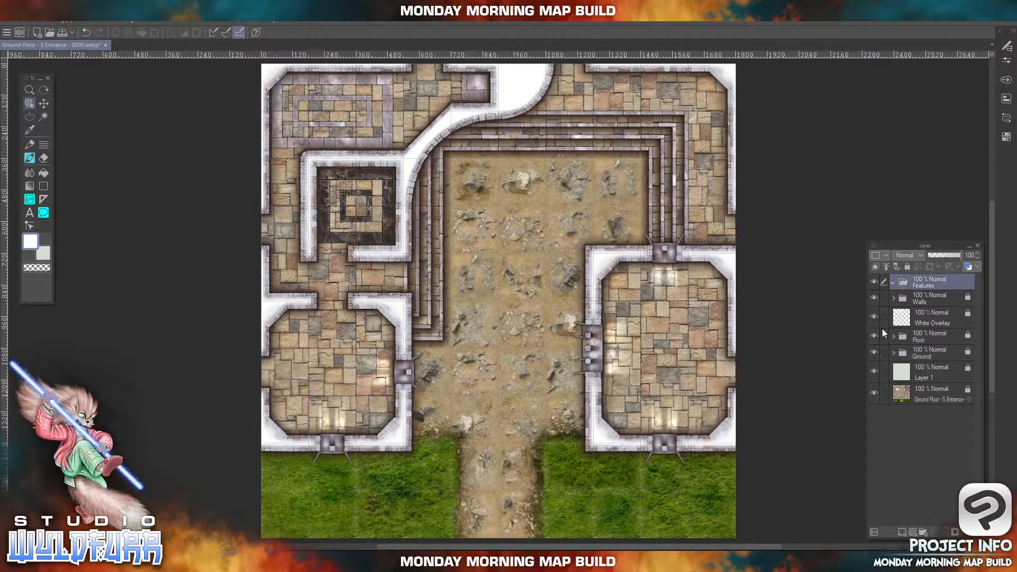
pyautogui.click(284, 561)
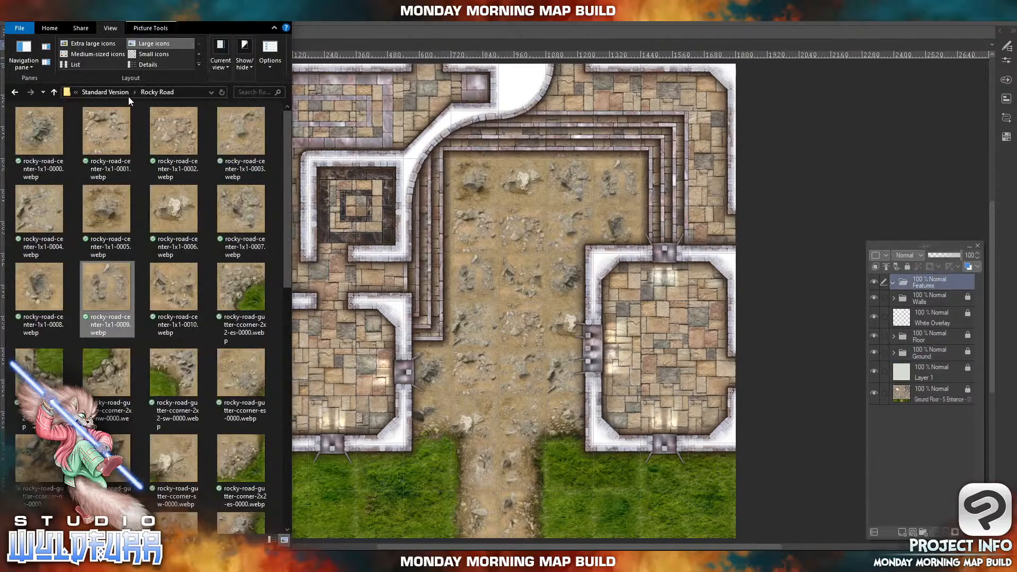
pyautogui.click(104, 93)
pyautogui.click(93, 93)
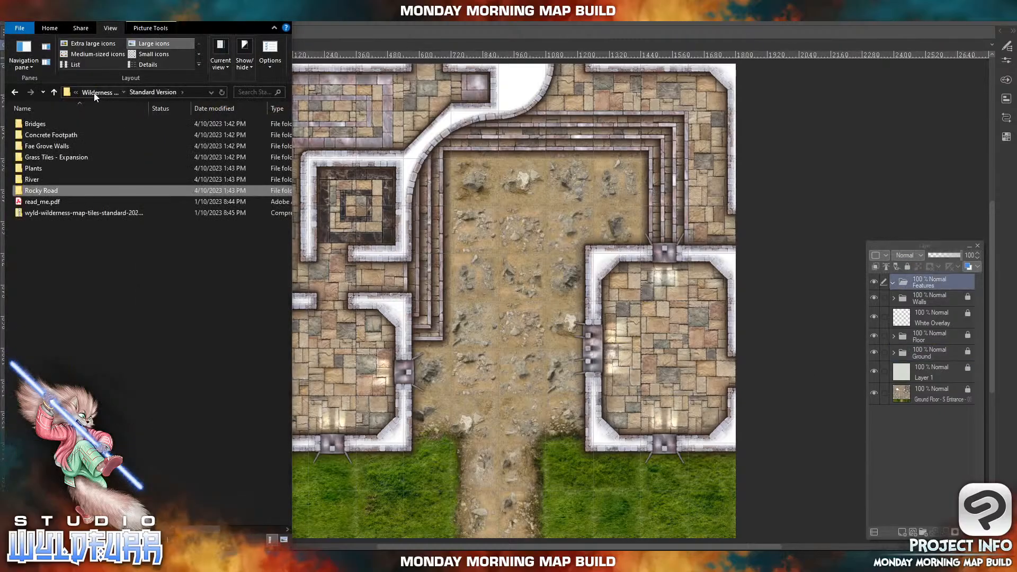
pyautogui.click(93, 93)
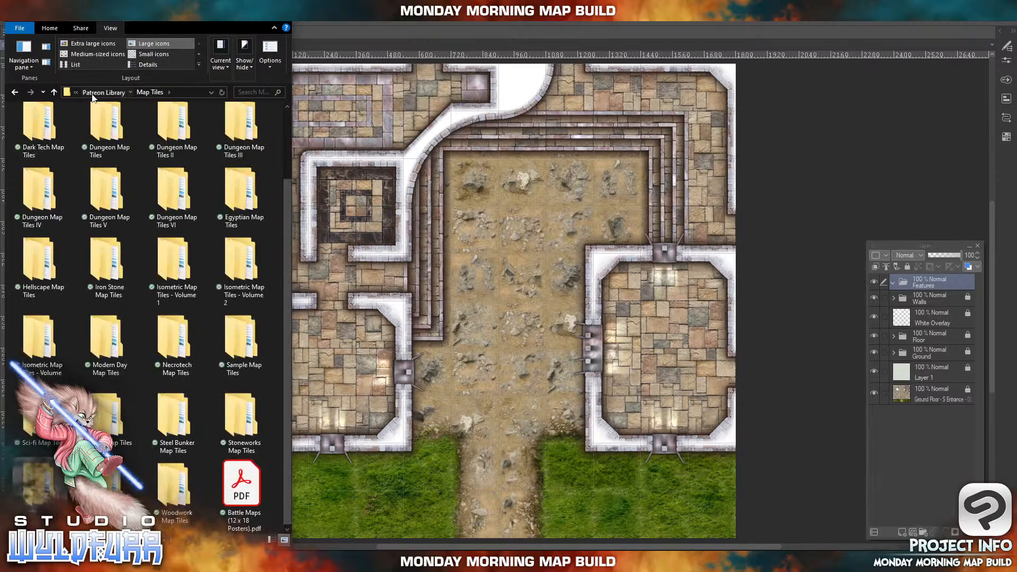
pyautogui.click(92, 94)
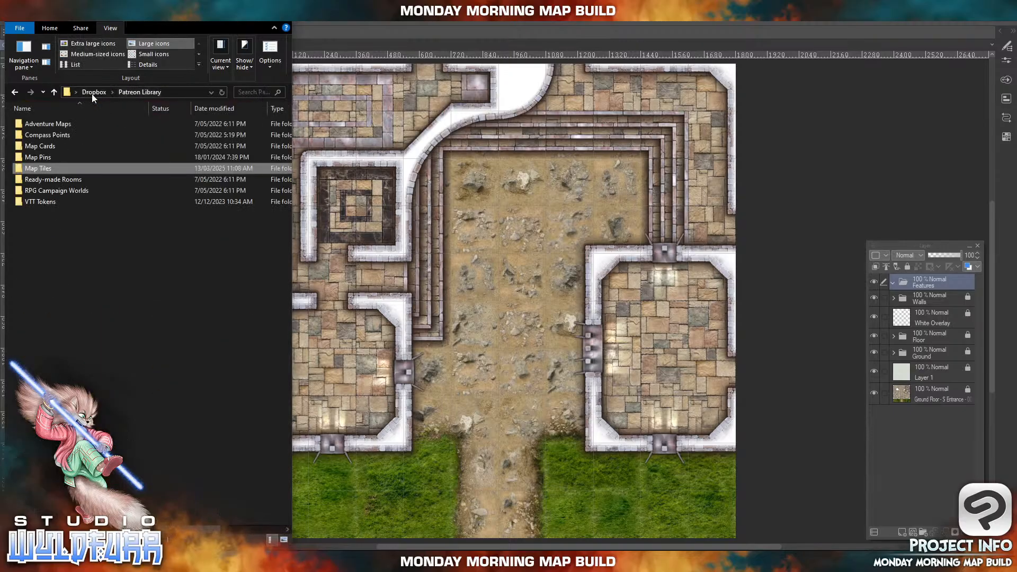
pyautogui.doubleClick(41, 170)
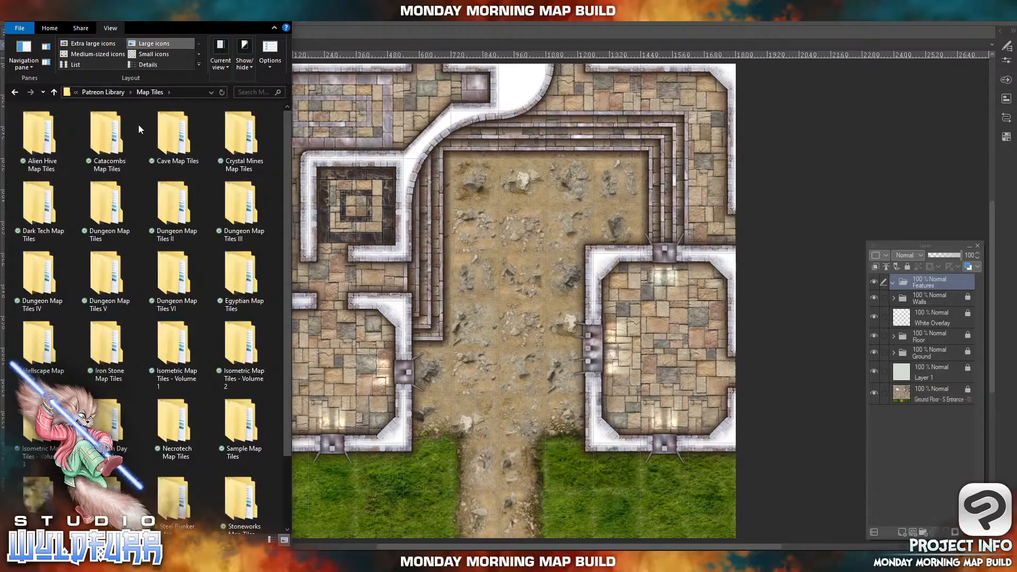
pyautogui.doubleClick(186, 287)
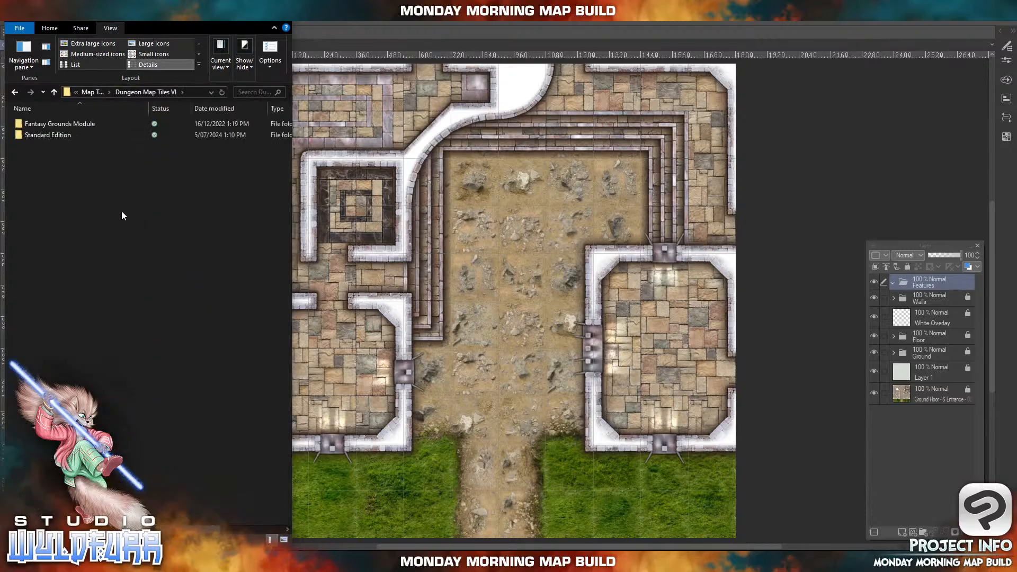
pyautogui.doubleClick(65, 135)
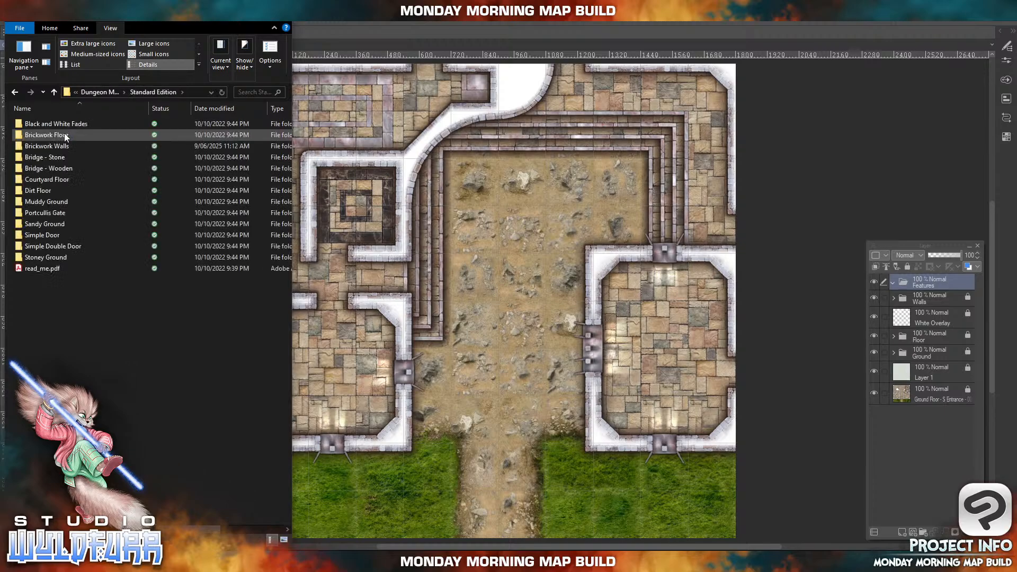
pyautogui.click(48, 238)
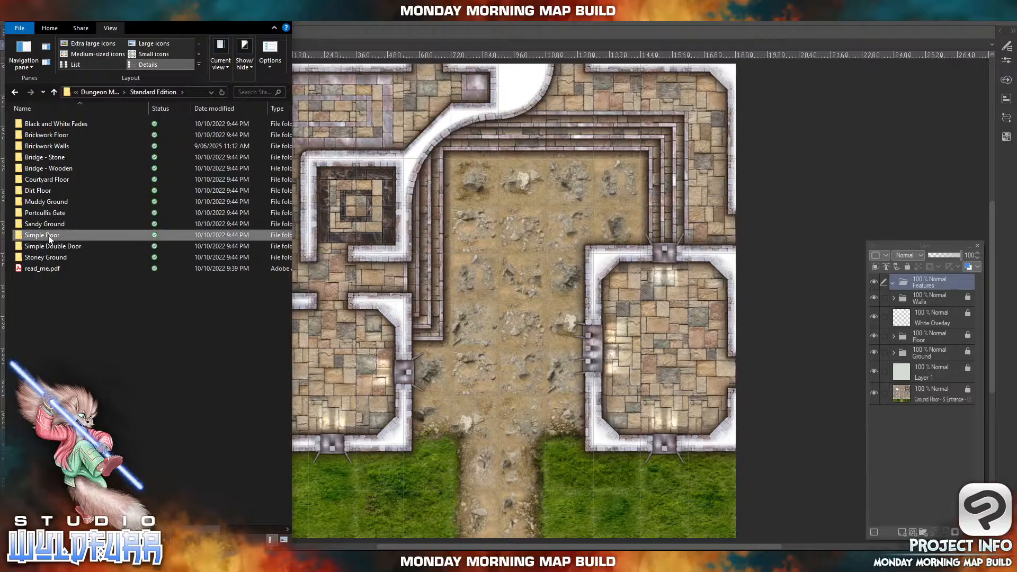
pyautogui.doubleClick(48, 237)
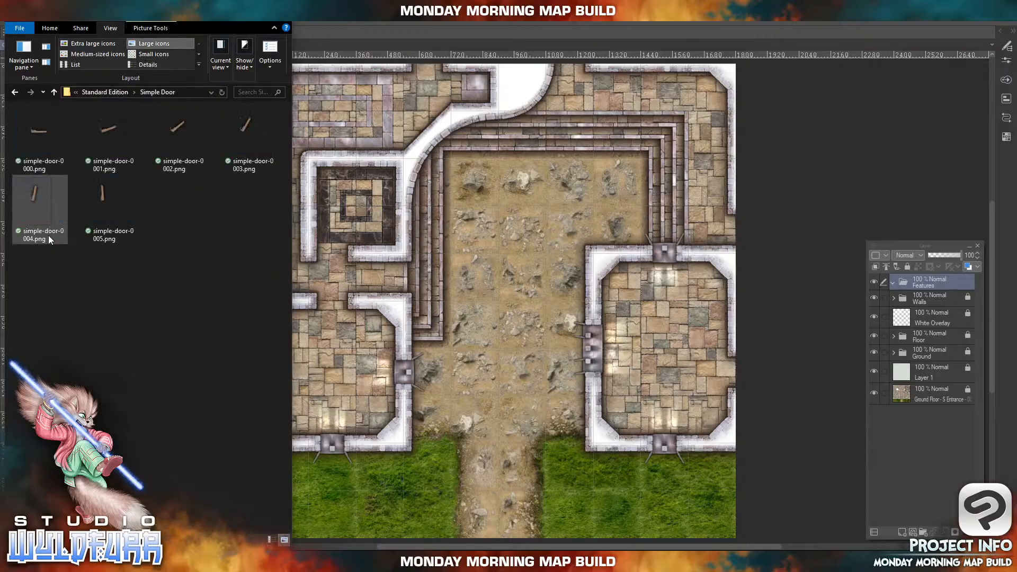
# - Import simple-door-0000 into the Features folder, rotate it 90° counterclockwise and place it in the west corridor's east doorway, beside the staircase
pyautogui.moveTo(34, 132); pyautogui.dragTo(989, 304)
pyautogui.moveTo(939, 282); pyautogui.dragTo(938, 282)
pyautogui.click(504, 307)
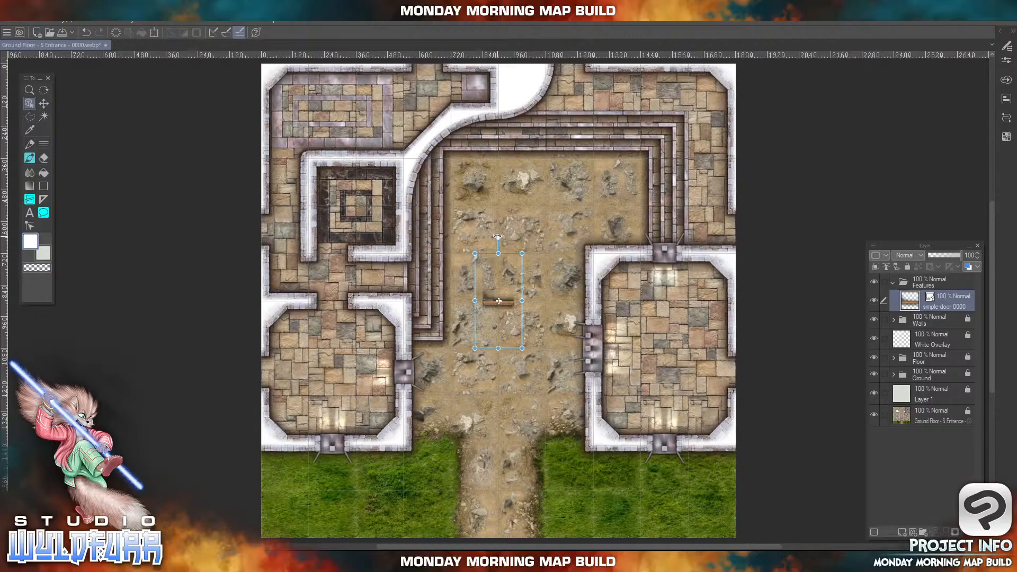
pyautogui.moveTo(498, 237); pyautogui.dragTo(377, 277)
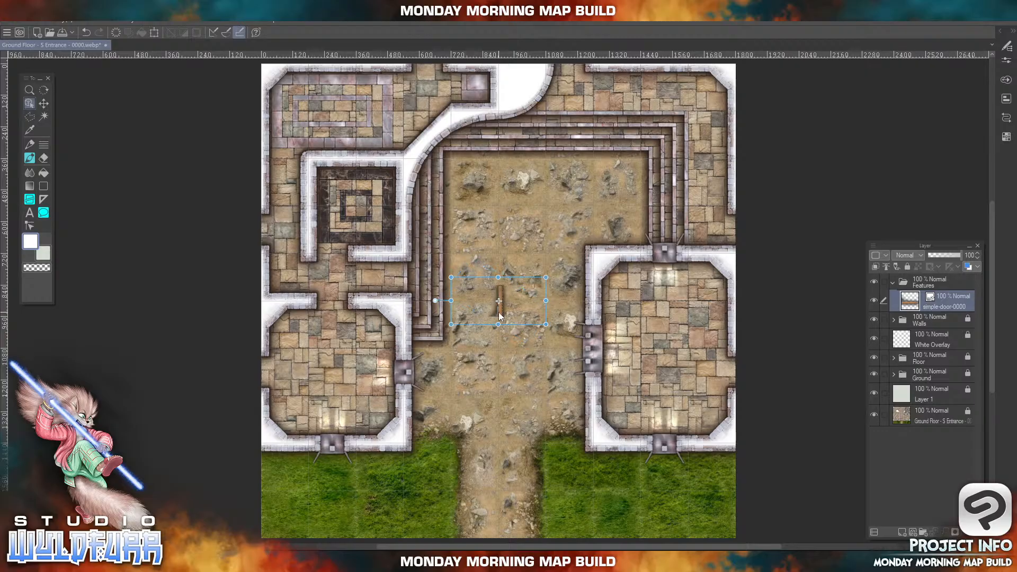
pyautogui.moveTo(500, 317); pyautogui.dragTo(403, 287)
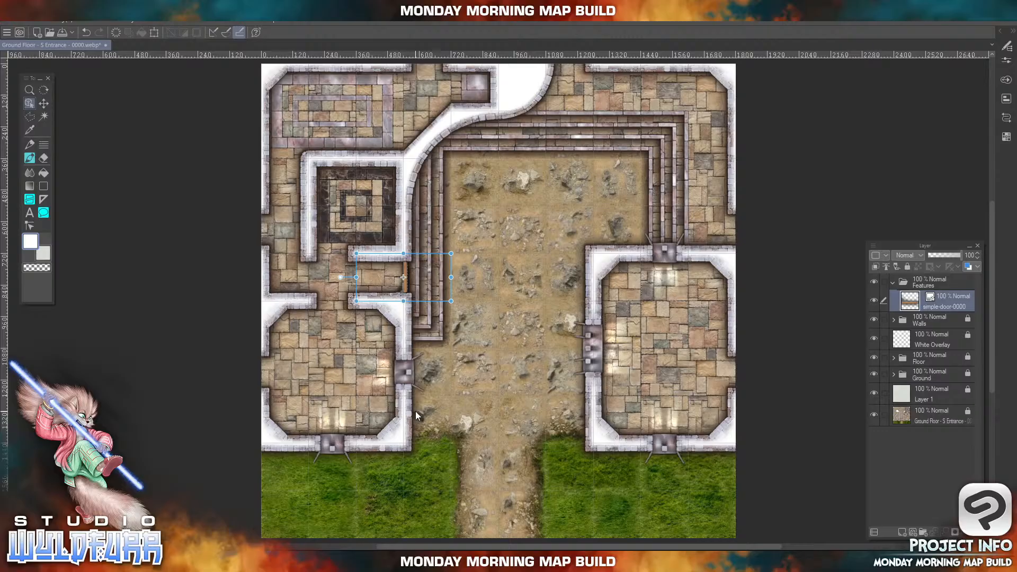
pyautogui.hotkey('alt', 'Tab')
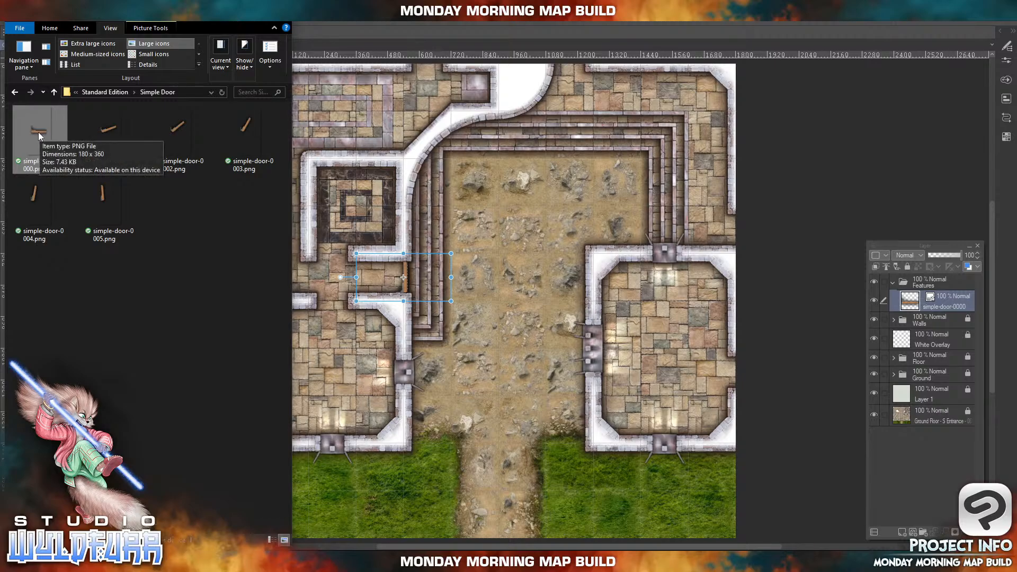
pyautogui.moveTo(38, 132); pyautogui.dragTo(570, 278)
pyautogui.click(447, 100)
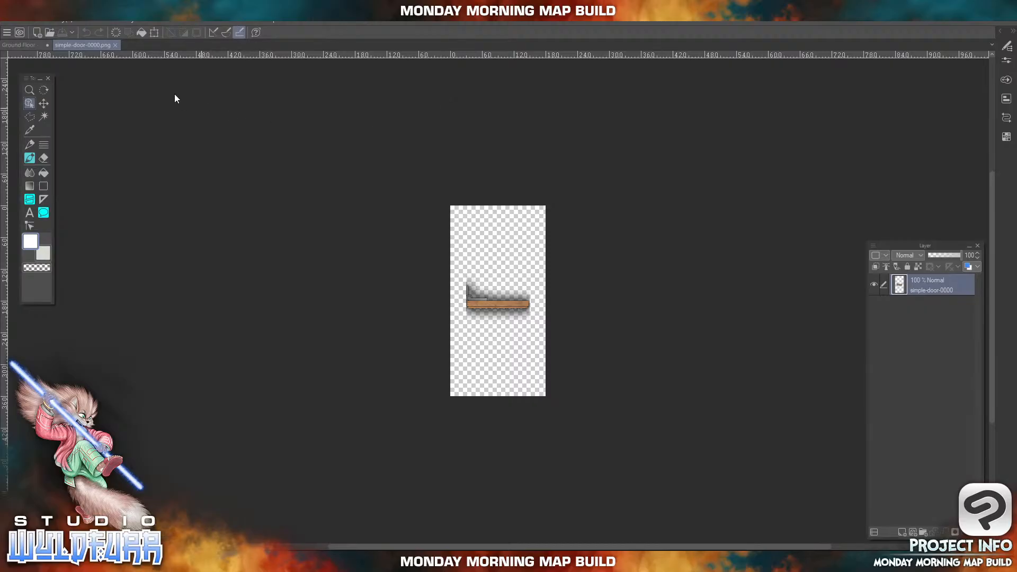
pyautogui.click(115, 45)
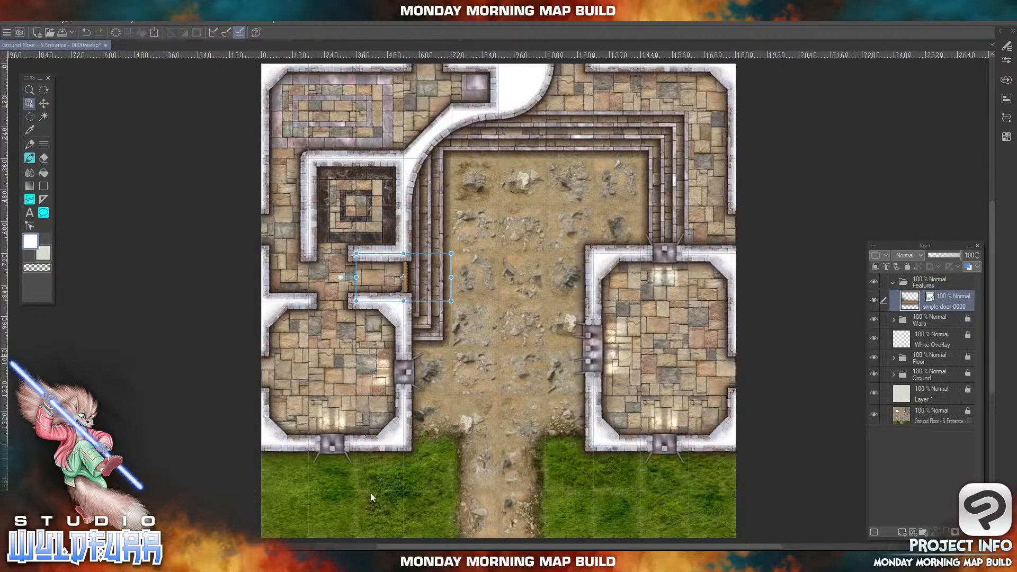
pyautogui.hotkey('alt', 'Tab')
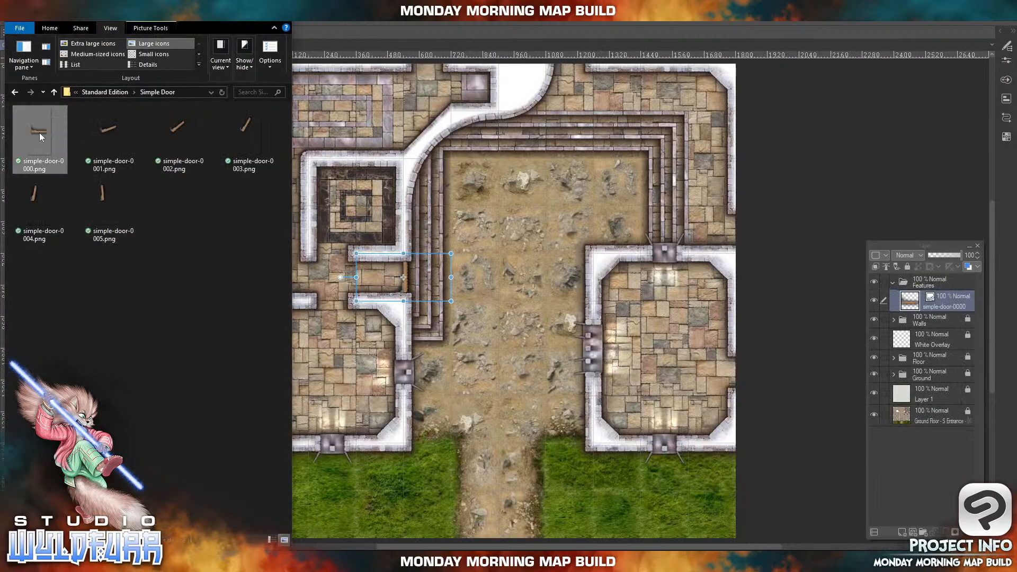
pyautogui.moveTo(40, 134); pyautogui.dragTo(573, 353)
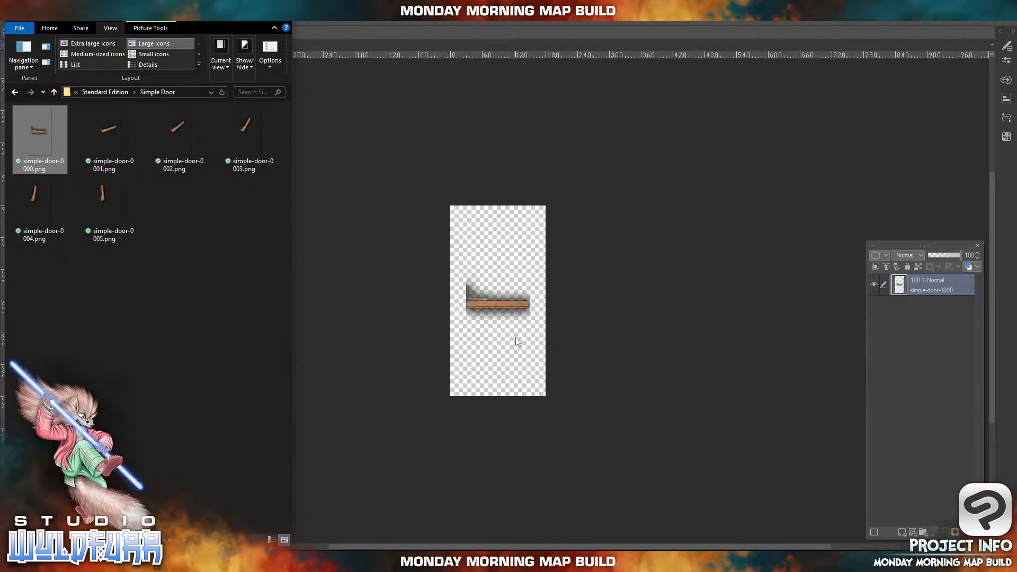
pyautogui.click(466, 275)
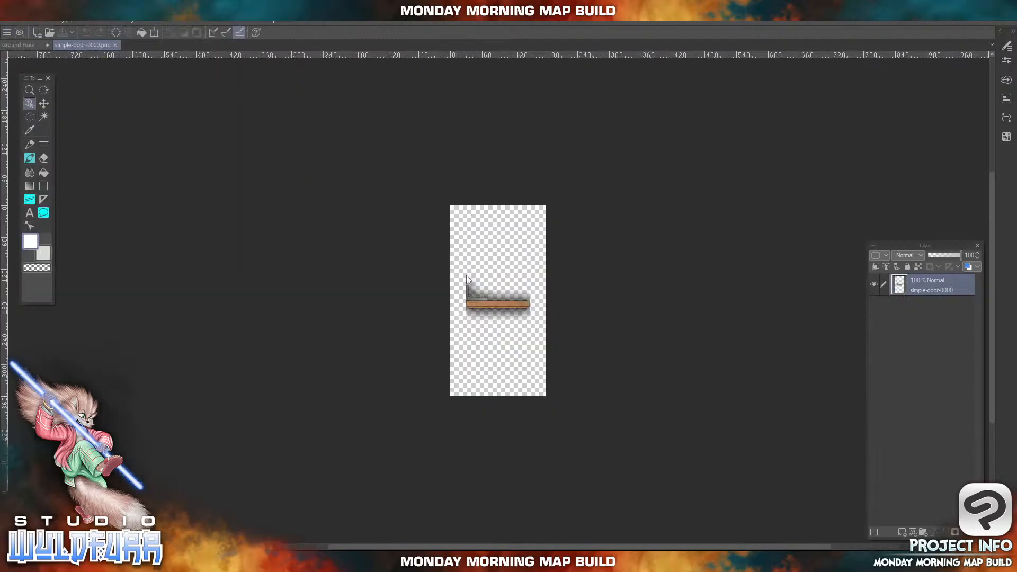
pyautogui.click(115, 45)
# - Import simple-door-0000 again into the Features folder and place it in the south doorway of the dark-tiled square room
pyautogui.hotkey('alt', 'Tab')
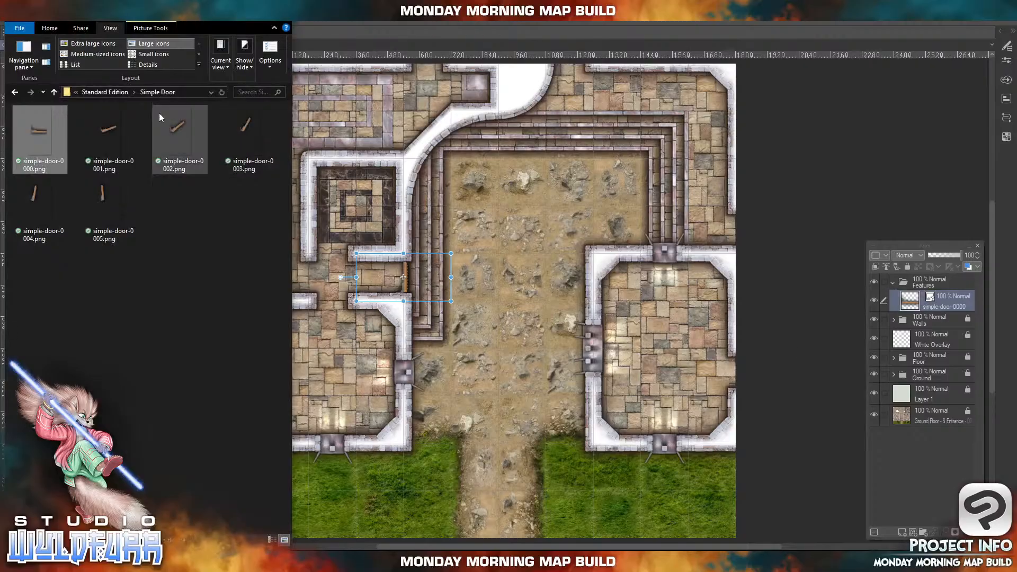
pyautogui.moveTo(43, 126); pyautogui.dragTo(937, 301)
pyautogui.click(507, 309)
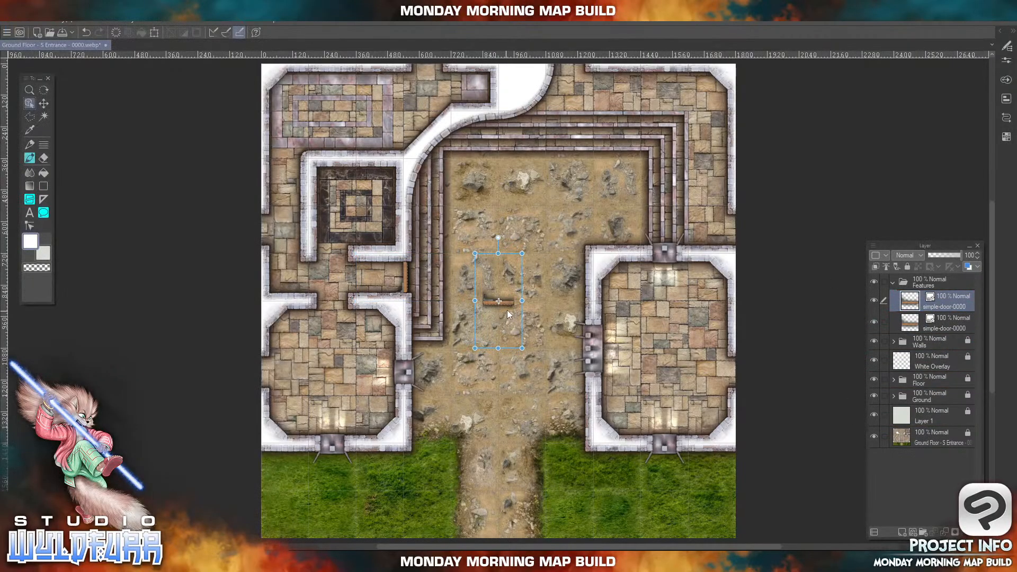
pyautogui.moveTo(507, 310); pyautogui.dragTo(344, 263)
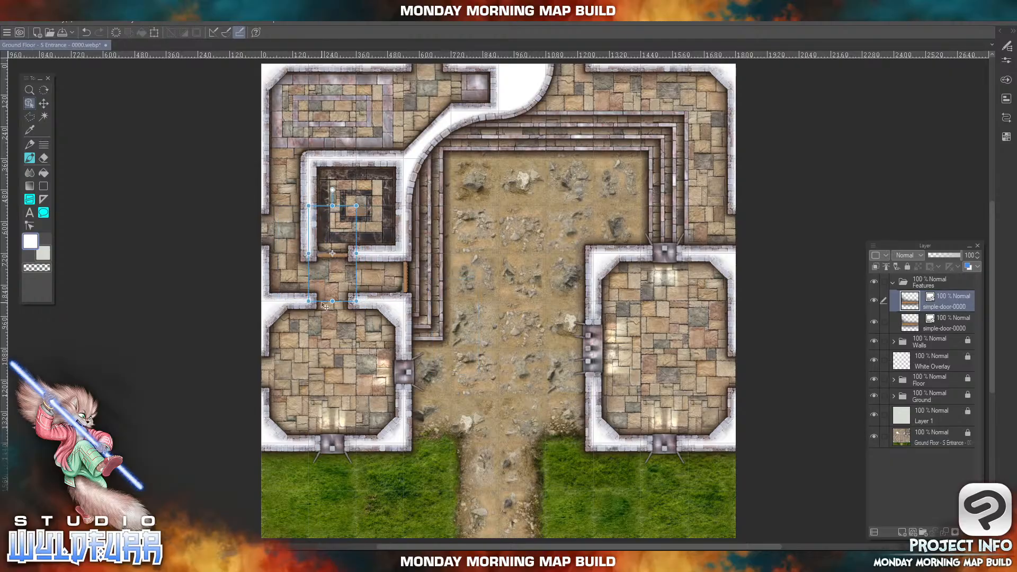
# - Import simple-door-0001 into the Features folder, rotate it 180° and place it in the north doorway of the southwest room
pyautogui.hotkey('alt', 'Tab')
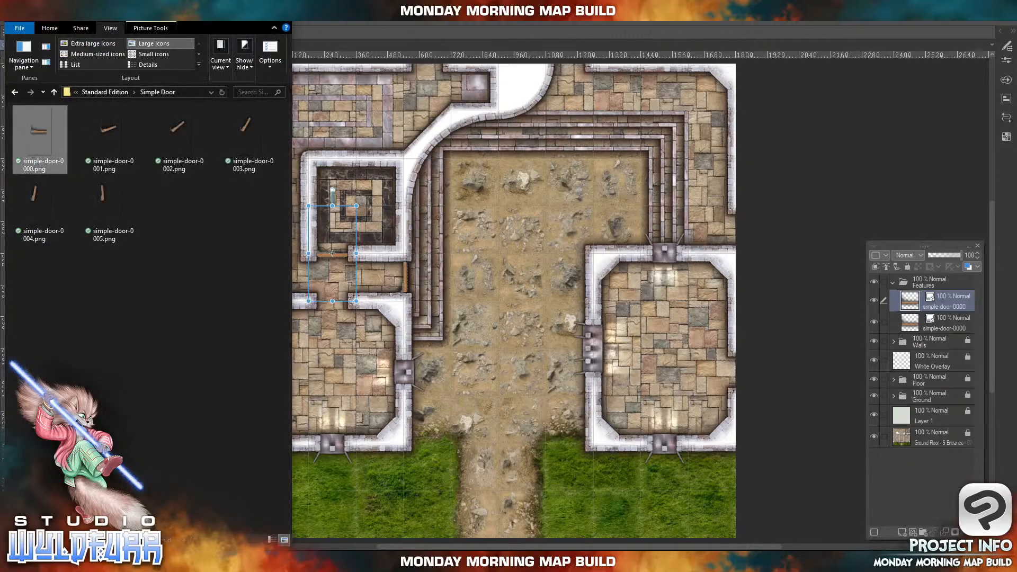
pyautogui.moveTo(109, 130); pyautogui.dragTo(944, 295)
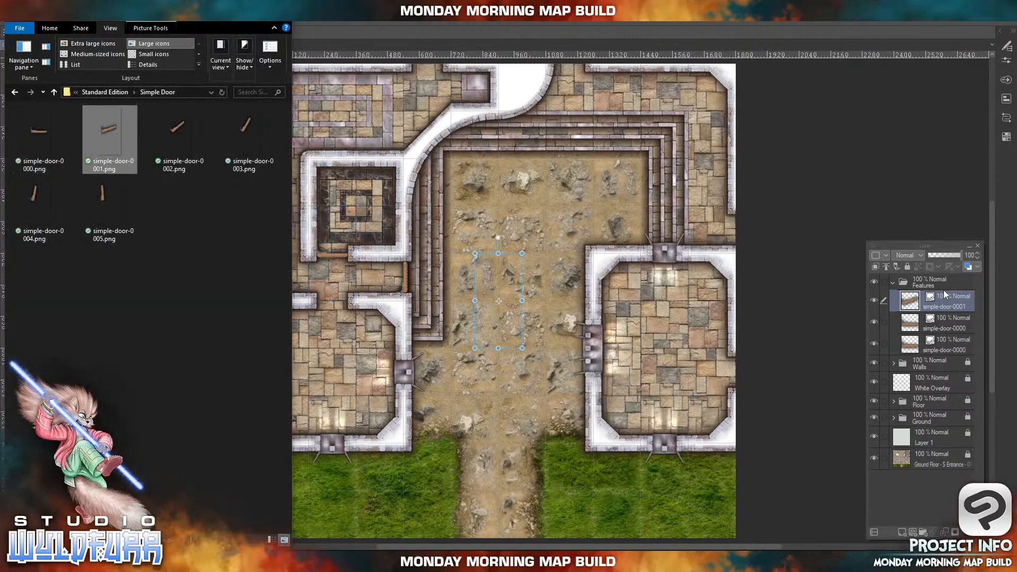
pyautogui.click(504, 283)
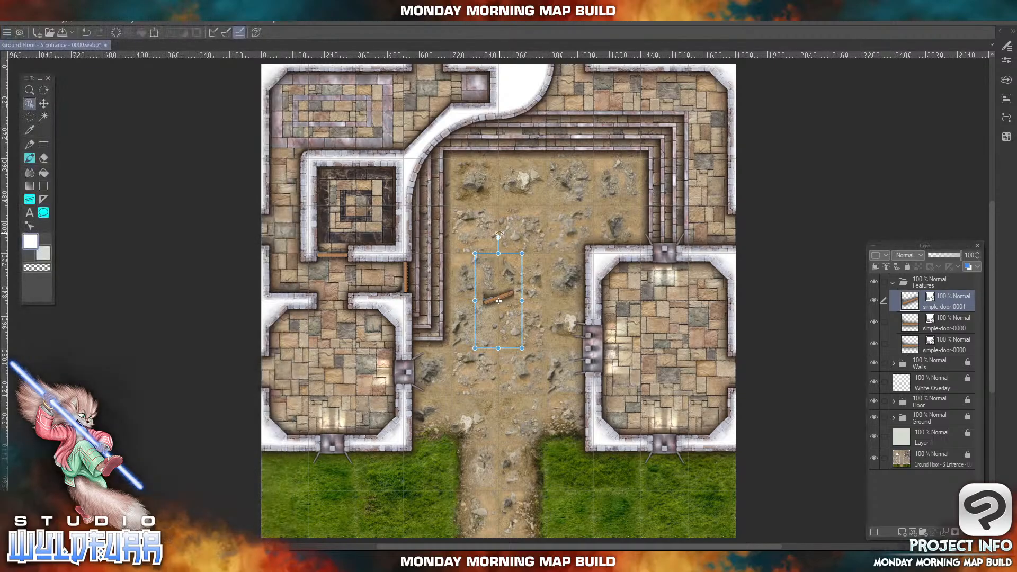
pyautogui.moveTo(498, 233); pyautogui.dragTo(483, 433)
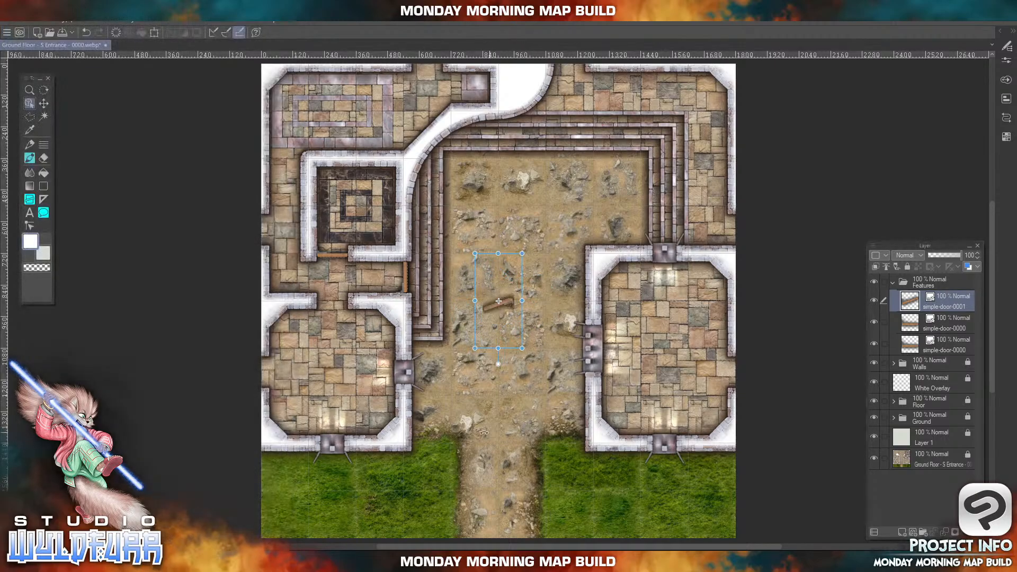
pyautogui.moveTo(512, 307); pyautogui.dragTo(345, 304)
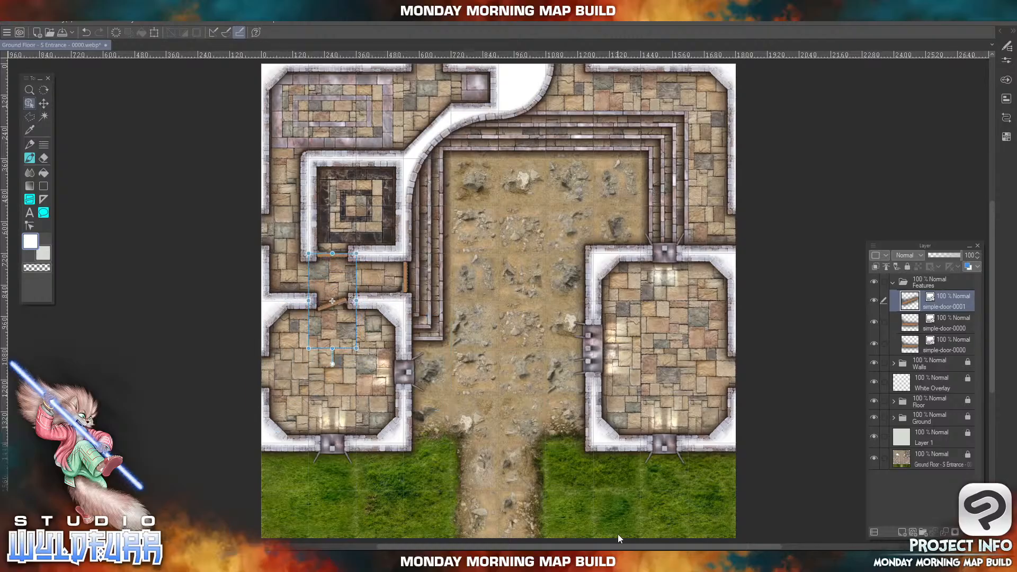
pyautogui.click(44, 103)
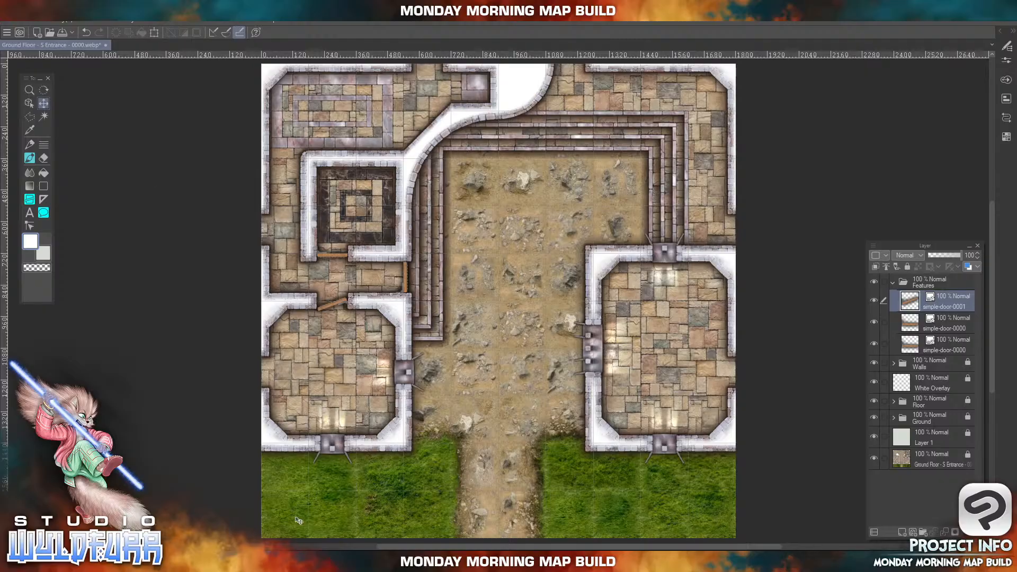
pyautogui.click(272, 562)
pyautogui.click(51, 129)
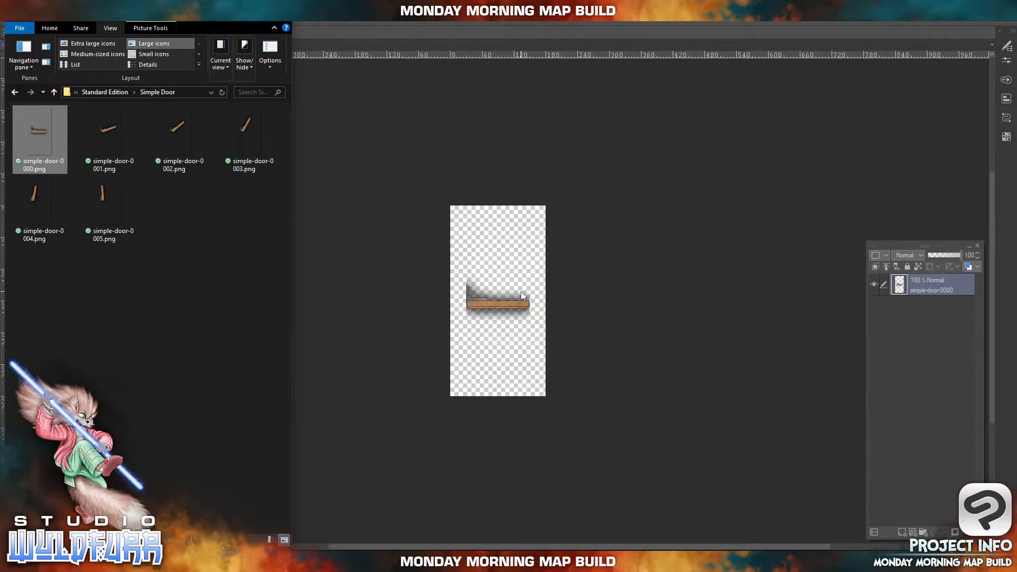
pyautogui.click(115, 45)
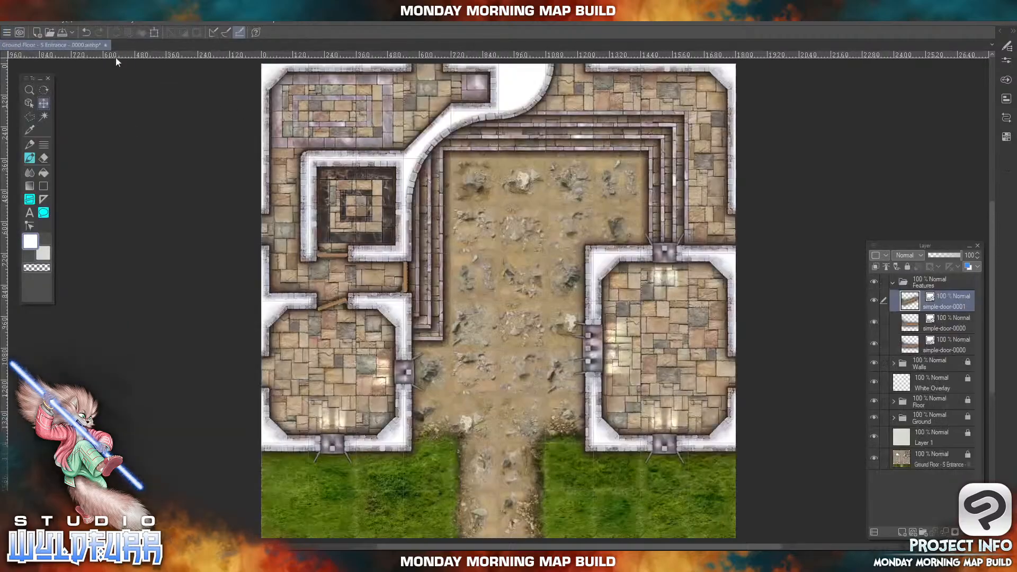
# - Import simple-door-0000 into the Features folder, rotate it 90° clockwise and fit it in the west doorway of the small northern room
pyautogui.hotkey('alt', 'Tab')
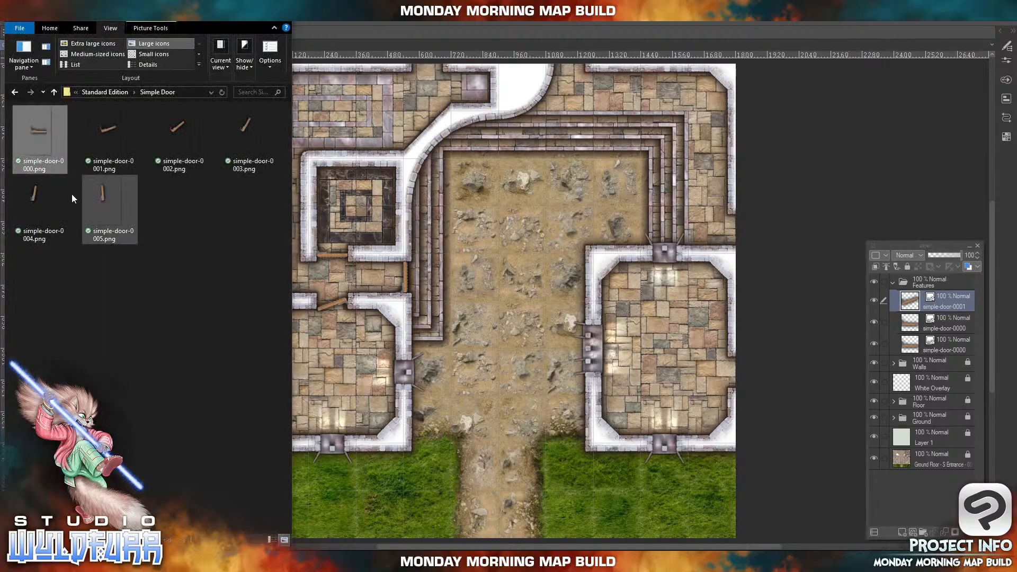
pyautogui.moveTo(43, 132); pyautogui.dragTo(436, 246)
pyautogui.moveTo(853, 301); pyautogui.dragTo(928, 300)
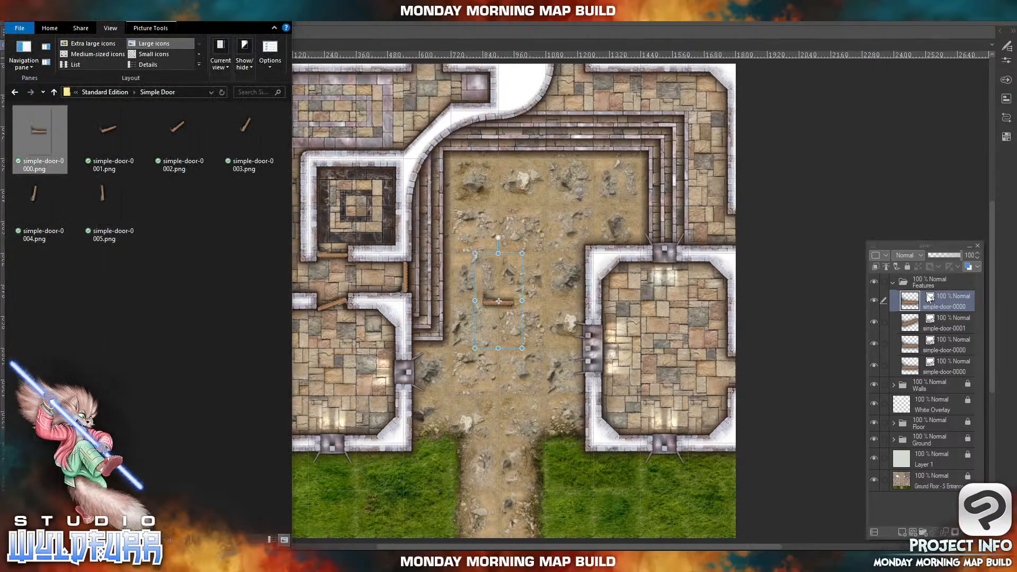
pyautogui.click(498, 238)
pyautogui.moveTo(499, 238); pyautogui.dragTo(591, 321)
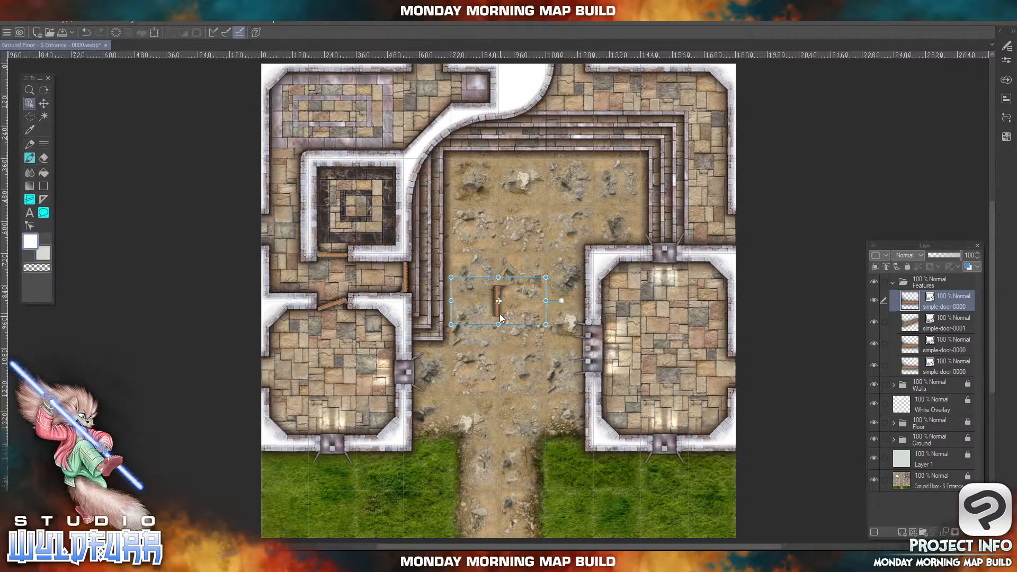
pyautogui.moveTo(516, 312); pyautogui.dragTo(451, 99)
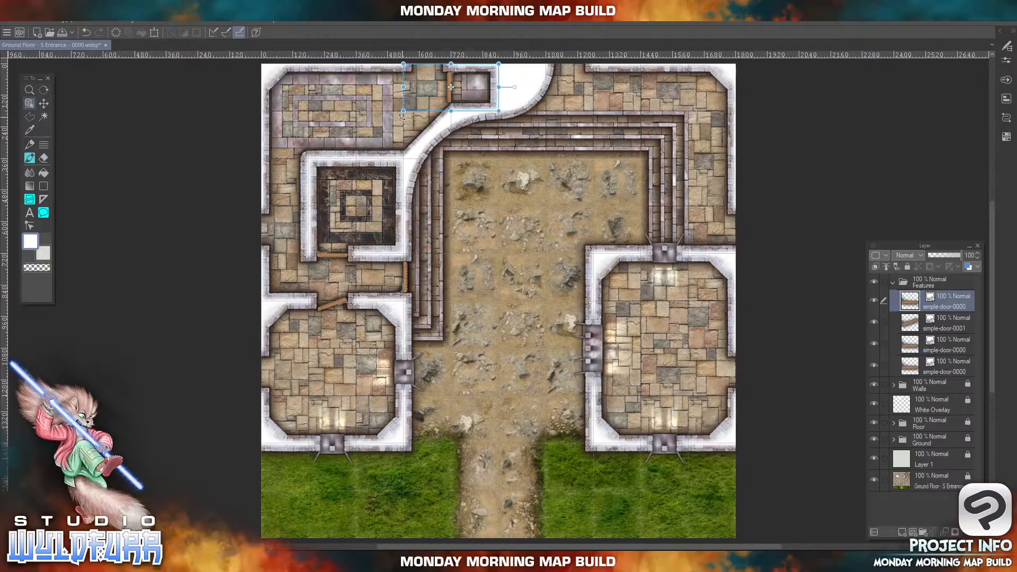
pyautogui.moveTo(451, 87); pyautogui.dragTo(454, 87)
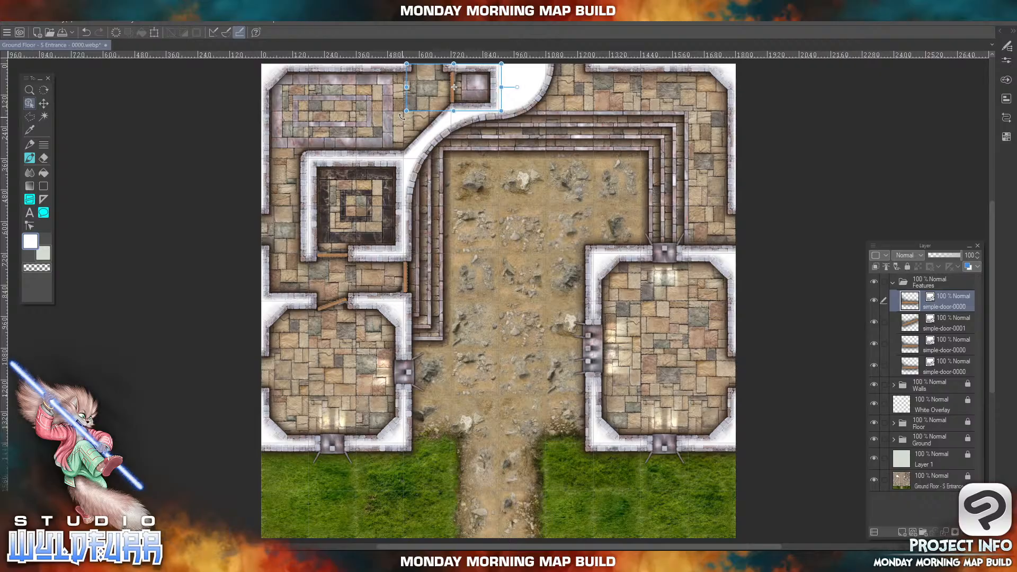
# - Show the map at 100% and examine how the doors sit in the northern and western doorways
pyautogui.click(180, 21)
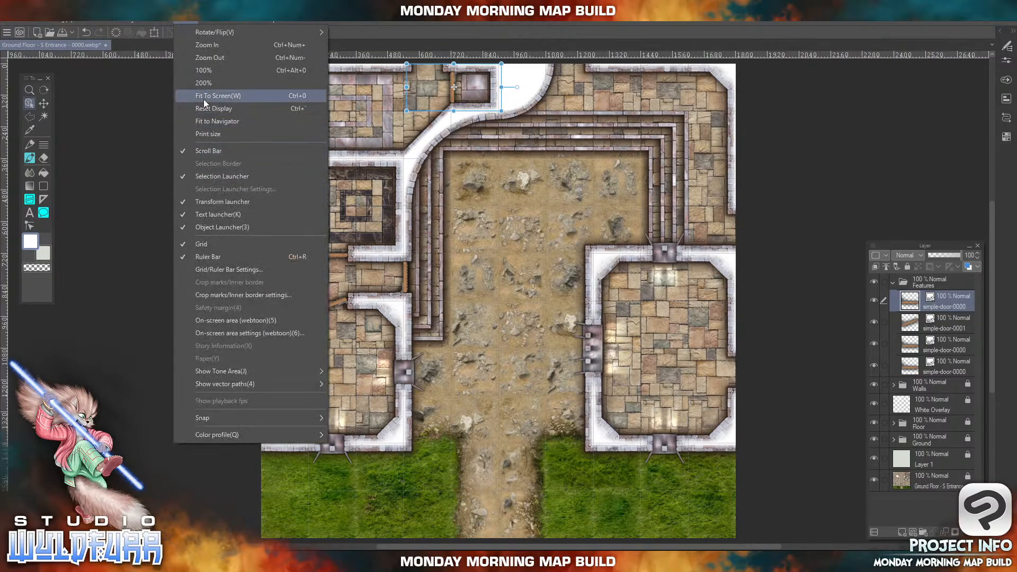
pyautogui.click(199, 70)
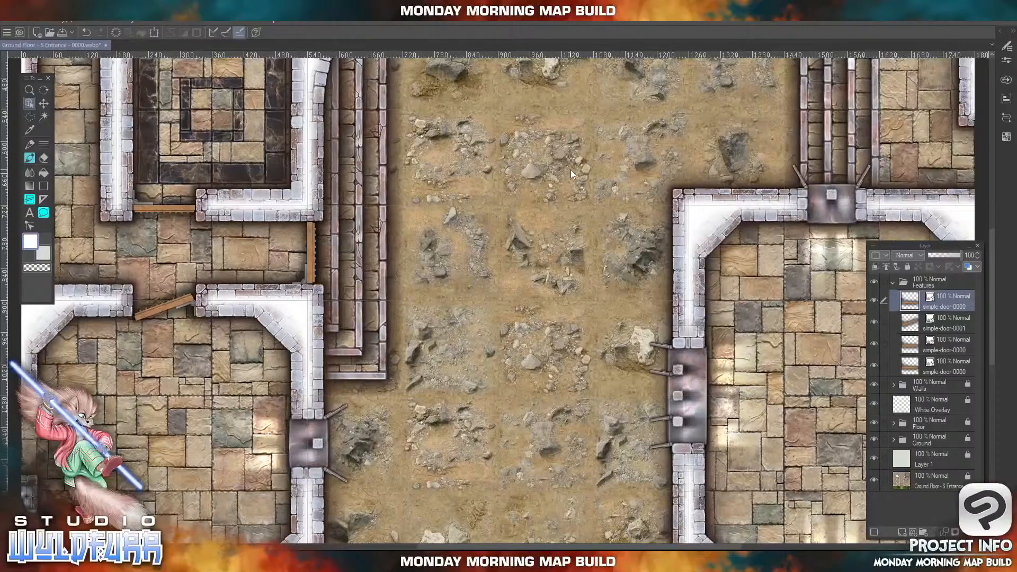
pyautogui.scroll(10, 570, 169)
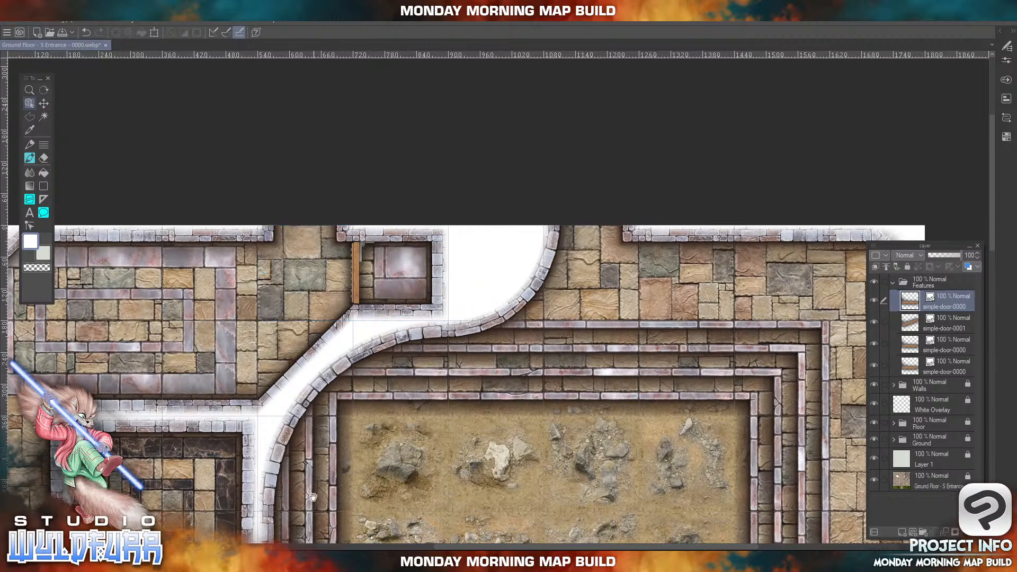
pyautogui.moveTo(315, 491); pyautogui.dragTo(434, 476)
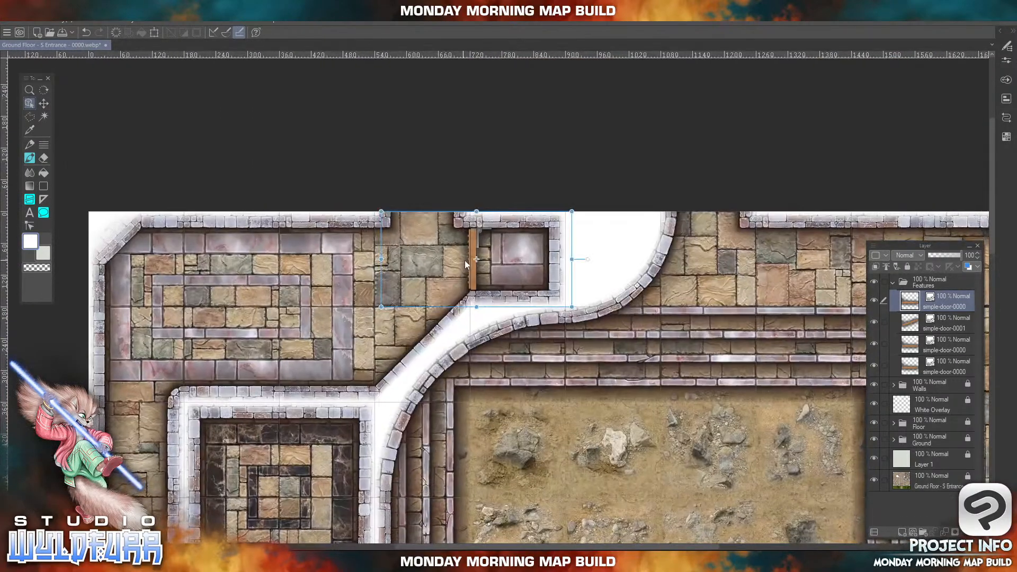
pyautogui.moveTo(518, 455); pyautogui.dragTo(534, 257)
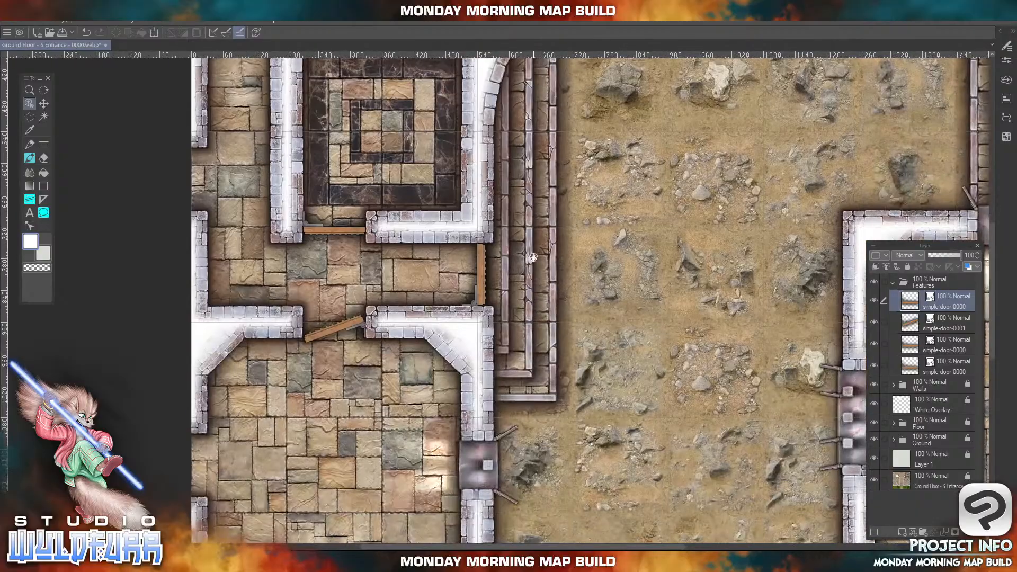
pyautogui.moveTo(359, 218); pyautogui.dragTo(408, 311)
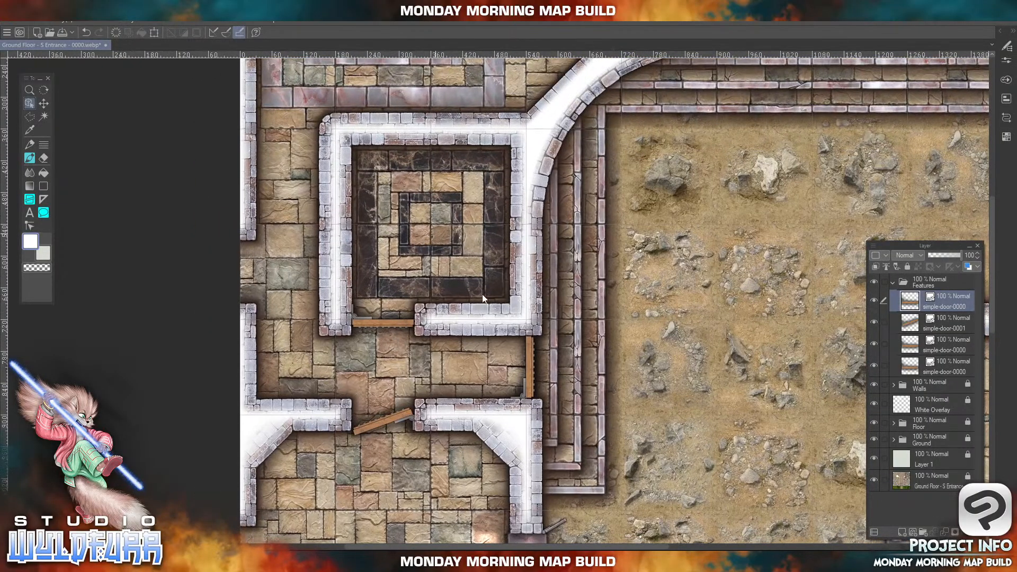
pyautogui.moveTo(579, 456); pyautogui.dragTo(503, 194)
pyautogui.moveTo(372, 160); pyautogui.dragTo(430, 396)
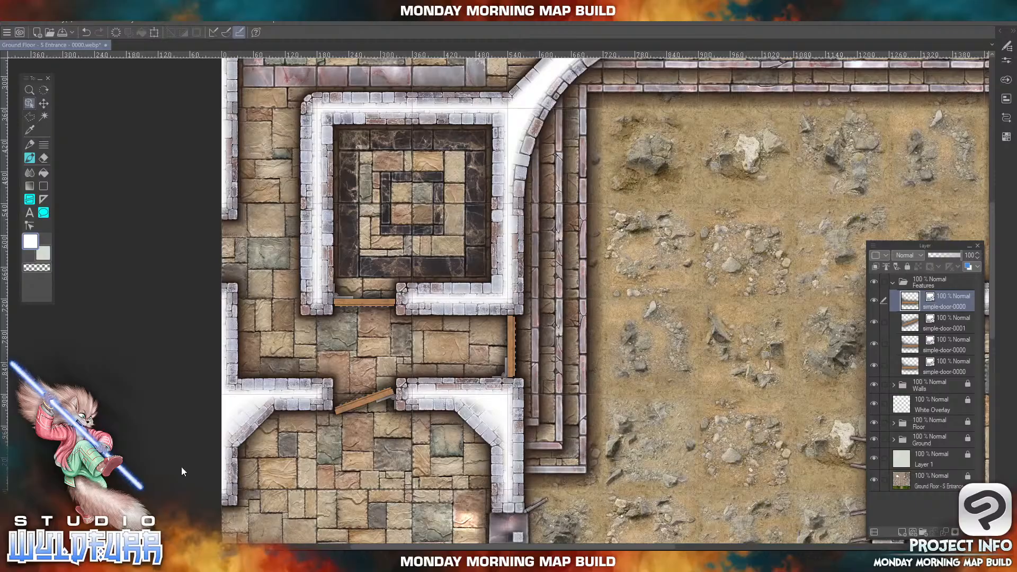
# - Switch to the file browser and open the Brickwork Walls folder in the Standard Edition tile set
pyautogui.click(185, 561)
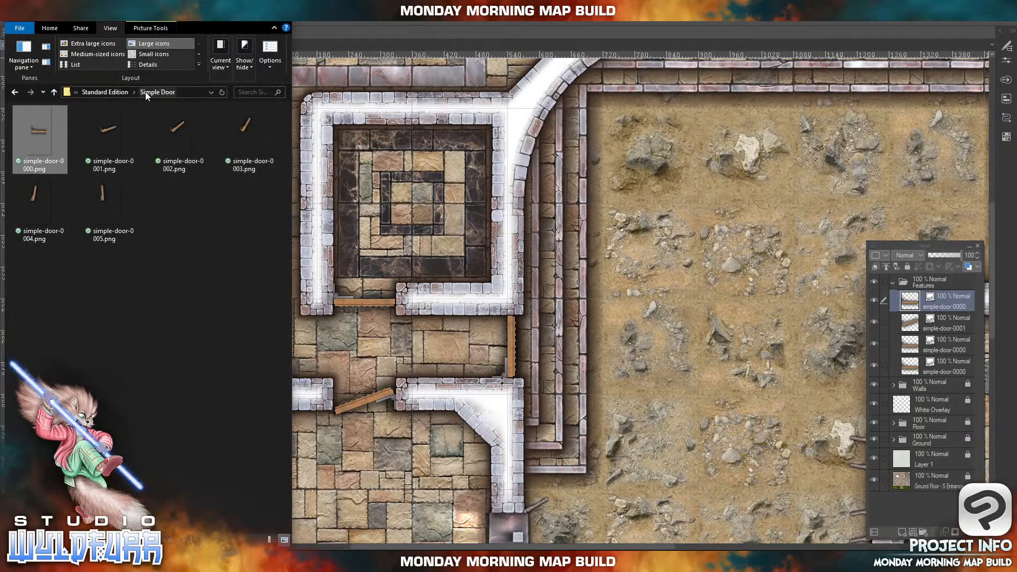
pyautogui.click(105, 92)
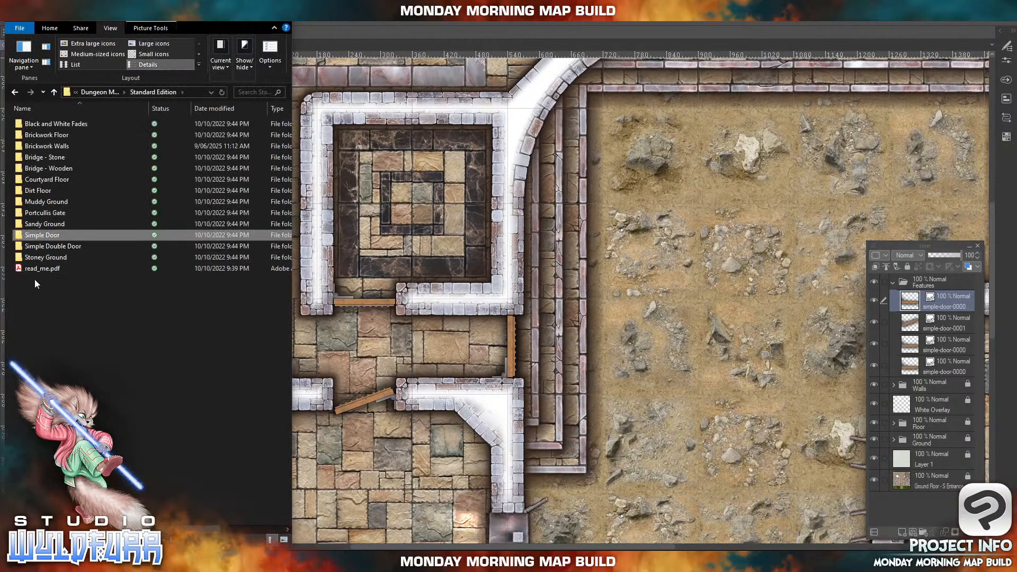
pyautogui.click(46, 149)
pyautogui.doubleClick(47, 147)
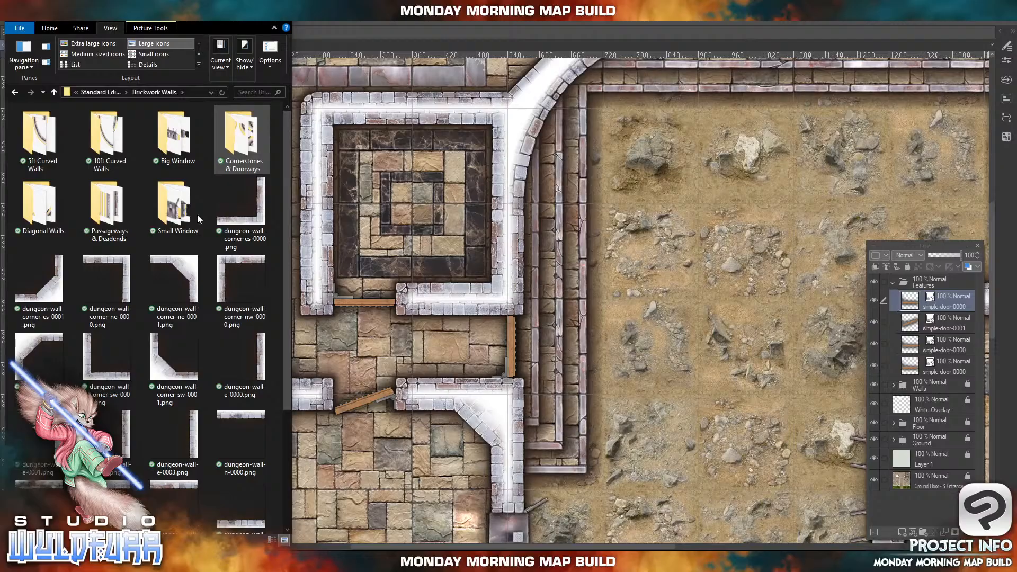
# - Open the Small Window folder within Brickwork Walls and select small-window-overlay-n-0001.png
pyautogui.click(170, 214)
pyautogui.doubleClick(169, 214)
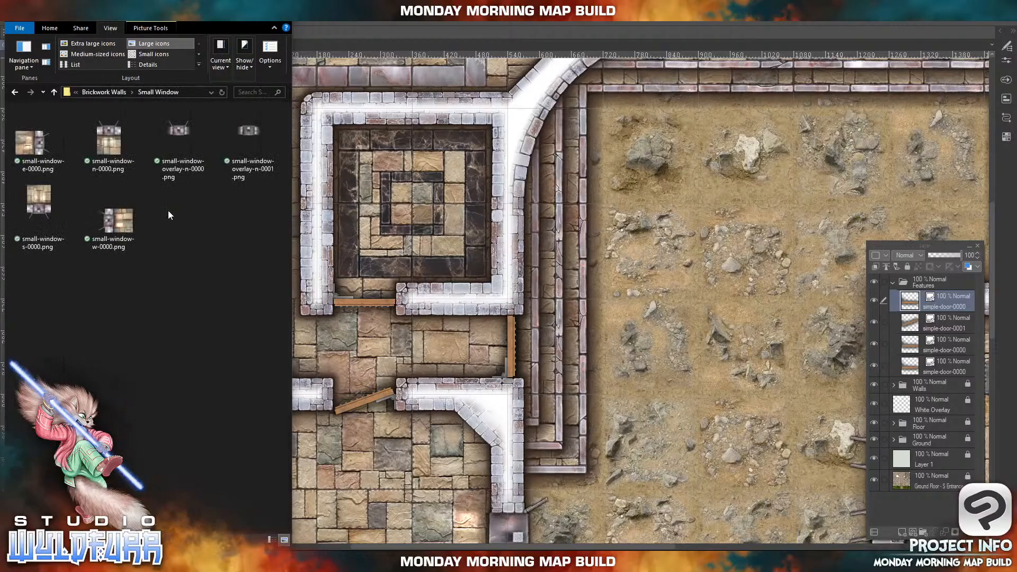
pyautogui.click(250, 132)
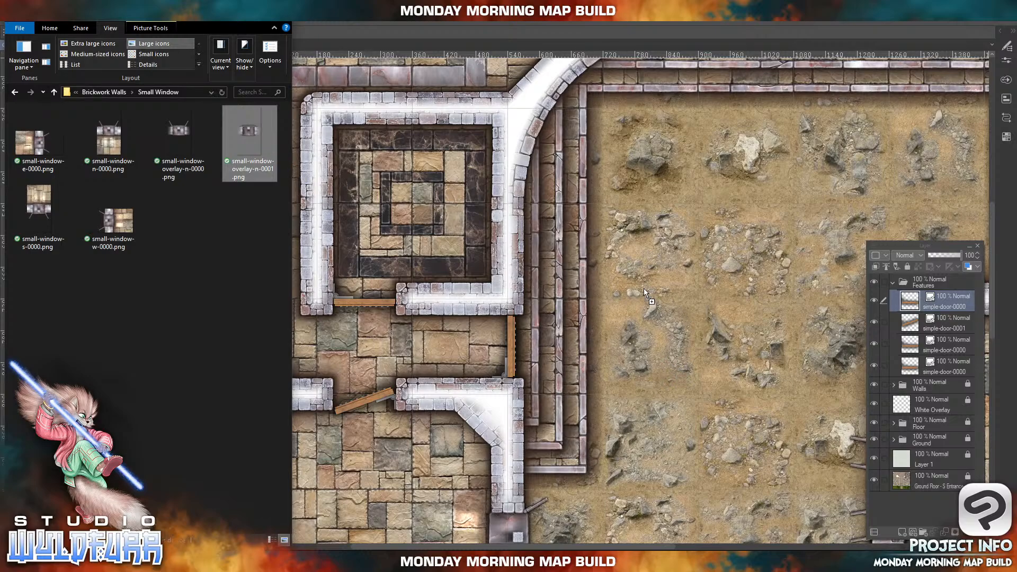
pyautogui.moveTo(643, 288); pyautogui.dragTo(640, 290)
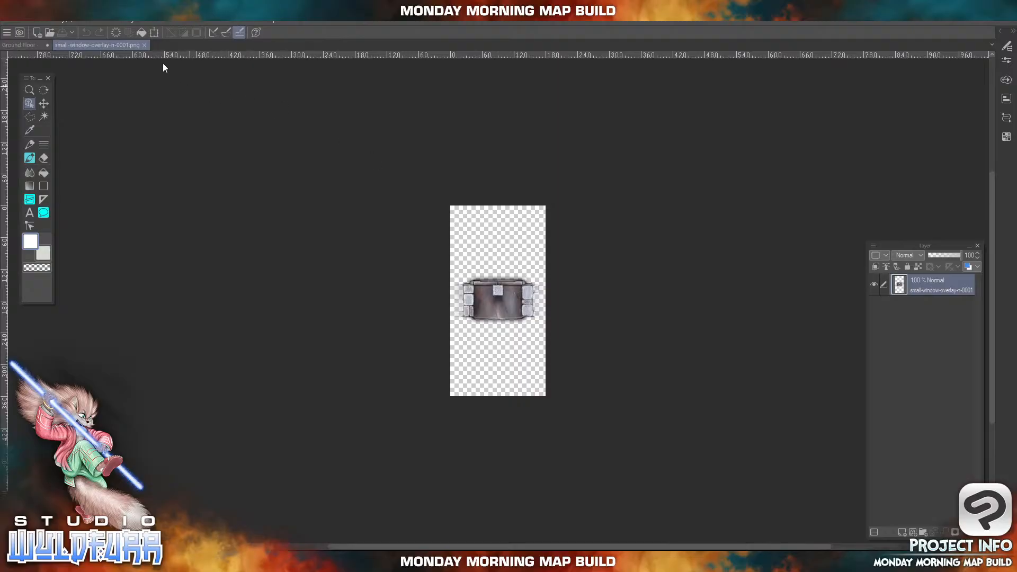
pyautogui.click(145, 46)
pyautogui.hotkey('alt', 'Tab')
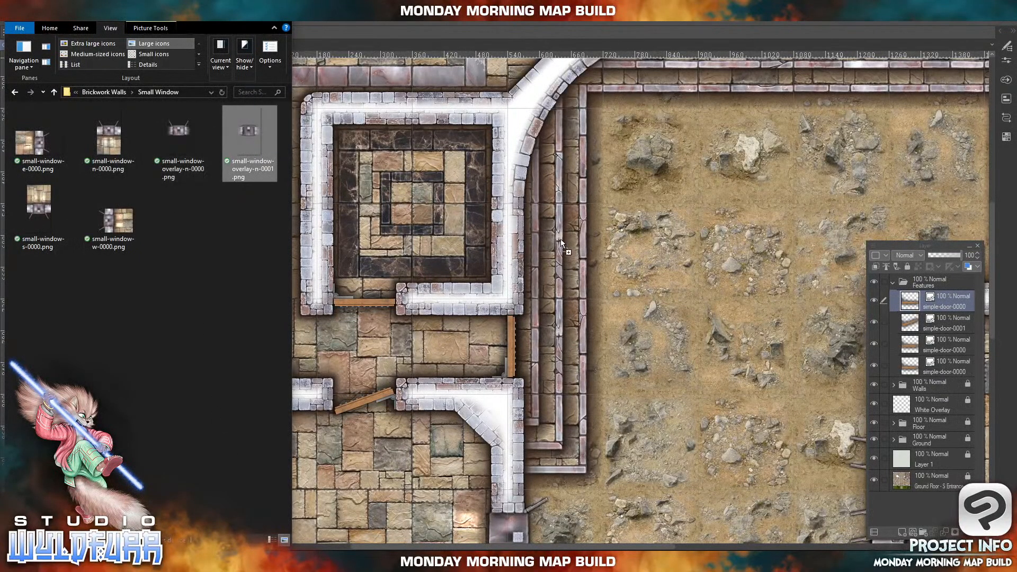
pyautogui.moveTo(609, 251); pyautogui.dragTo(610, 251)
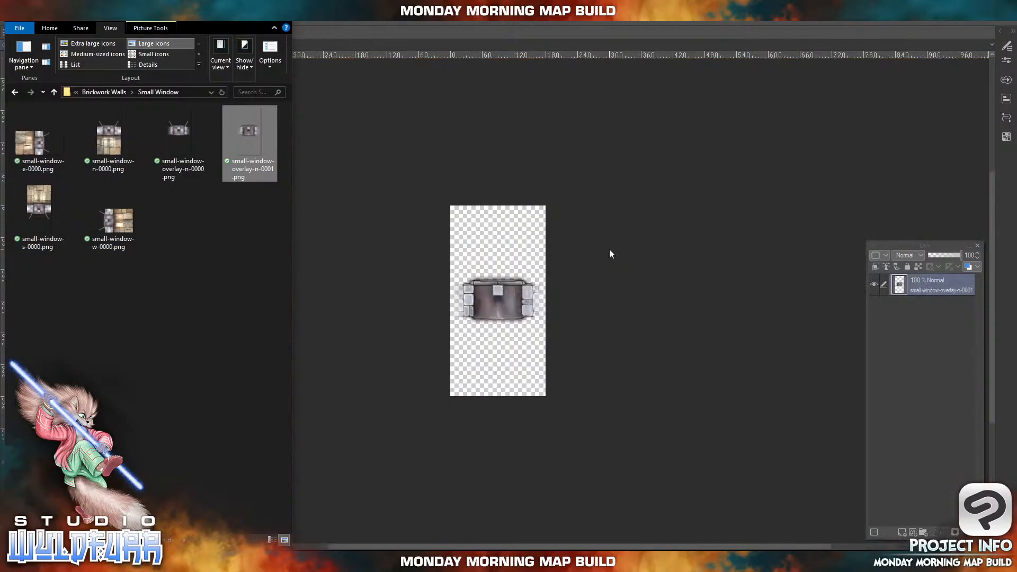
pyautogui.click(492, 285)
pyautogui.click(144, 46)
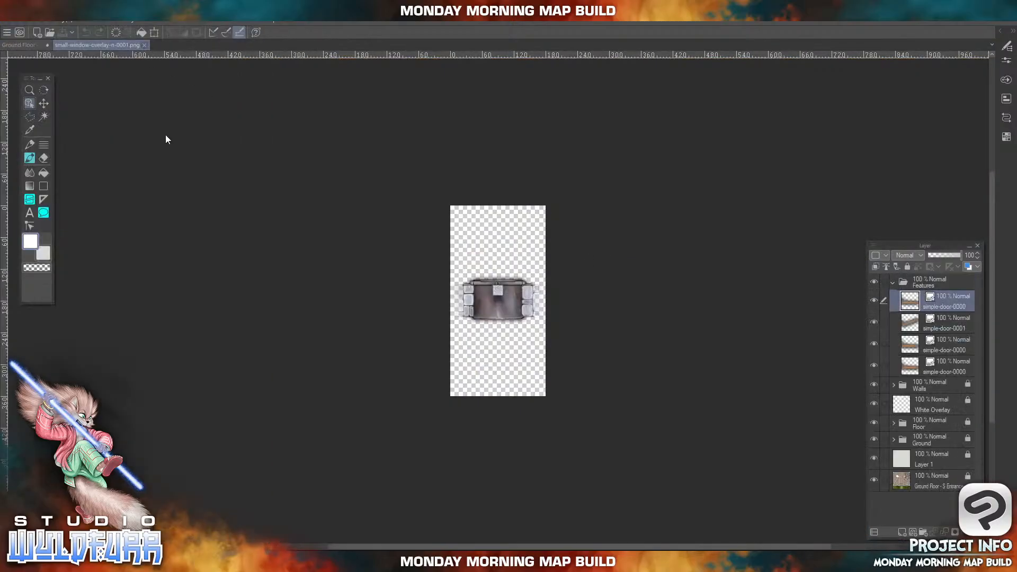
pyautogui.hotkey('alt', 'Tab')
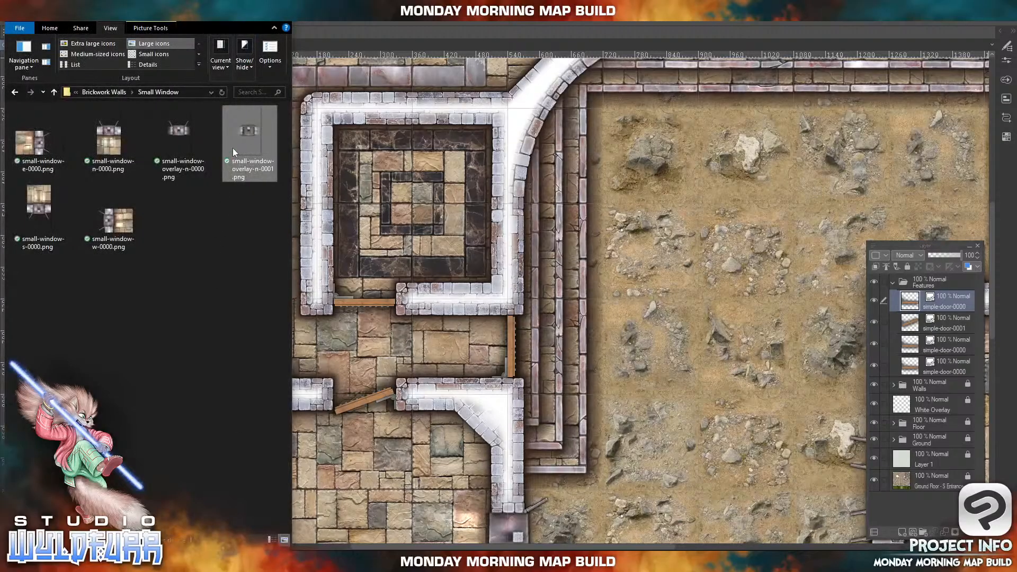
# - Import small-window-overlay-n-0001 into the Features folder, rotate it 90° clockwise and place it on the east wall of the dark-tiled room
pyautogui.moveTo(242, 134); pyautogui.dragTo(927, 373)
pyautogui.click(696, 285)
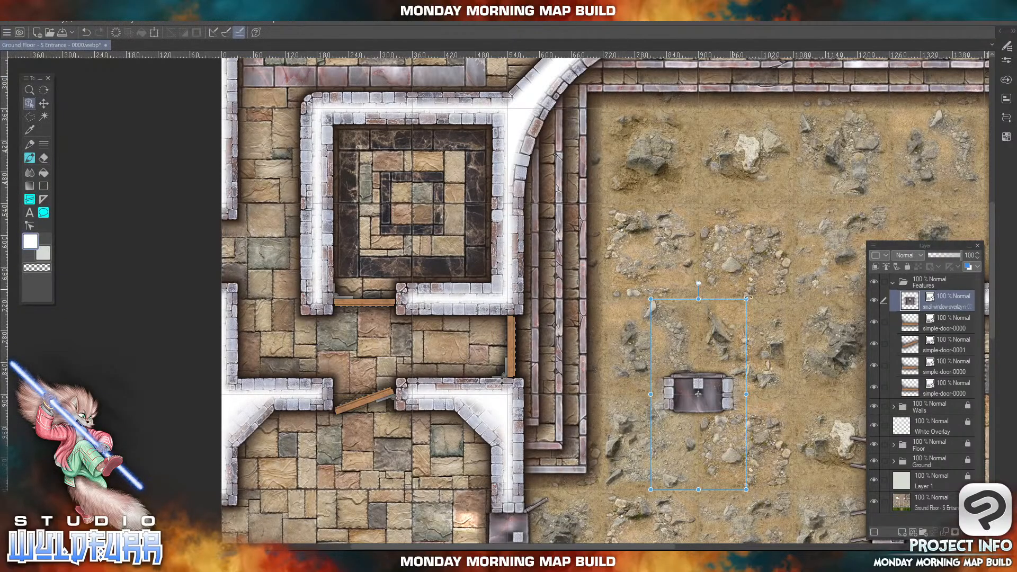
pyautogui.moveTo(698, 284); pyautogui.dragTo(793, 390)
pyautogui.moveTo(711, 419); pyautogui.dragTo(521, 280)
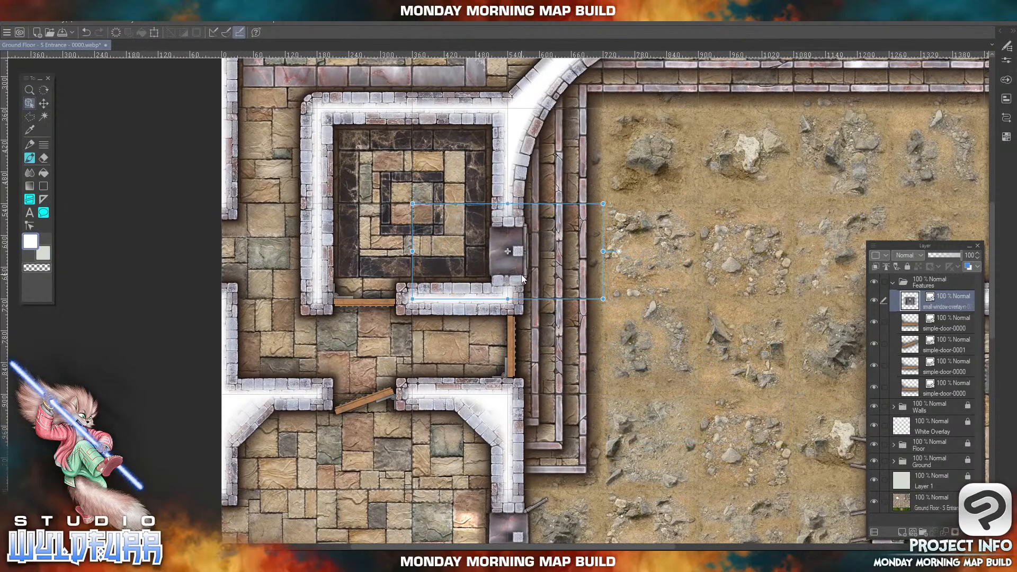
# - Nudge the window overlay north along the dark-tiled room's east wall, clear of the southeast corner and just below the curved wall
pyautogui.press('Up')
pyautogui.press('Up')
pyautogui.press('Up')
pyautogui.press('Up')
pyautogui.press('Up')
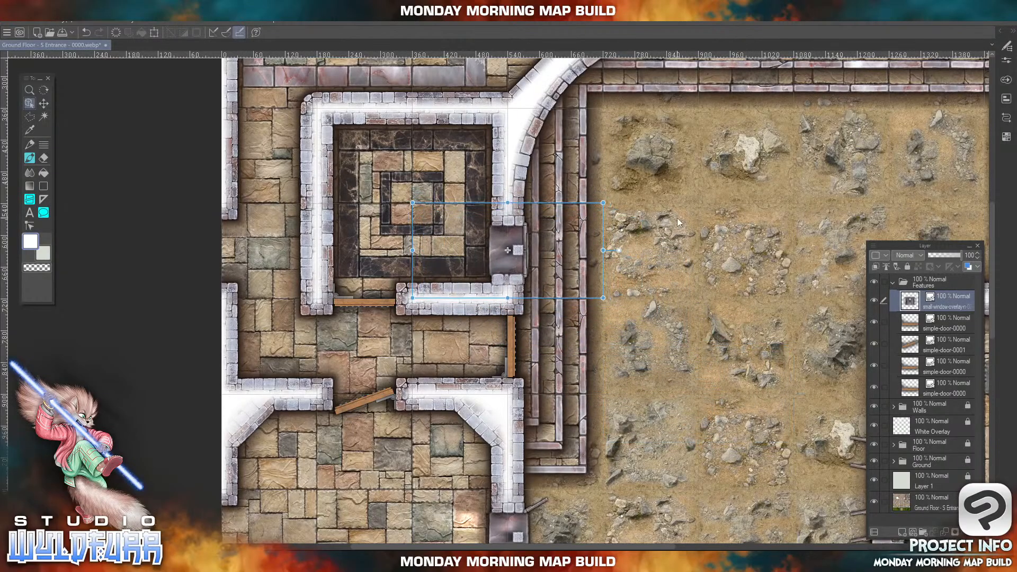
pyautogui.press('Up')
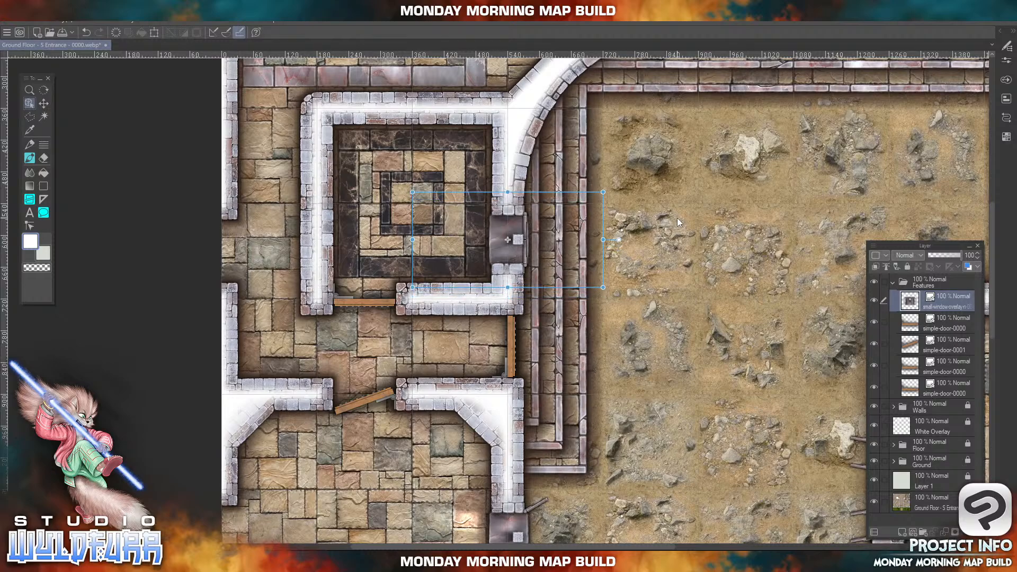
pyautogui.press('Up')
pyautogui.press('Up')
pyautogui.press('Up')
pyautogui.press('Up')
pyautogui.press('Up')
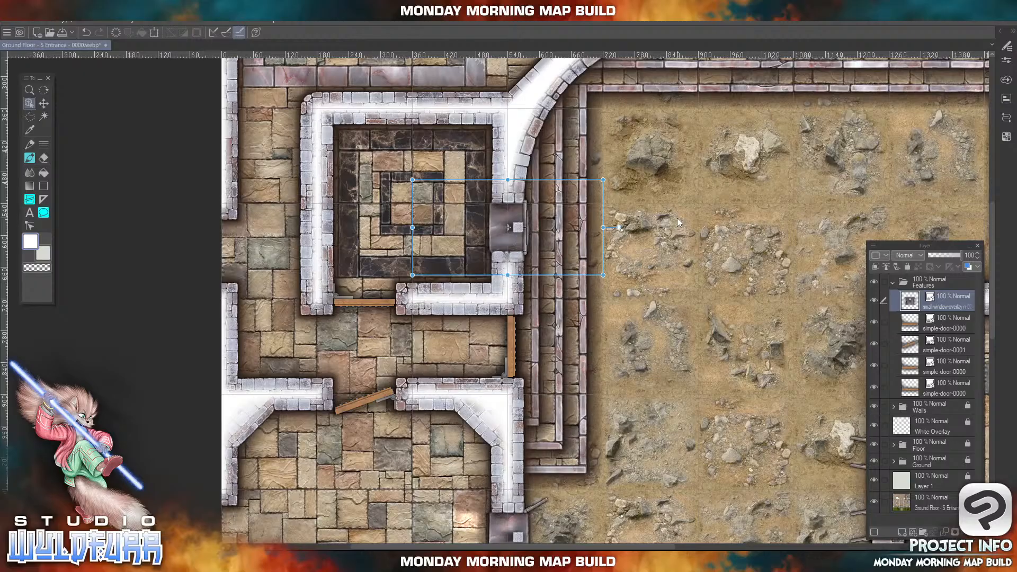
pyautogui.click(46, 105)
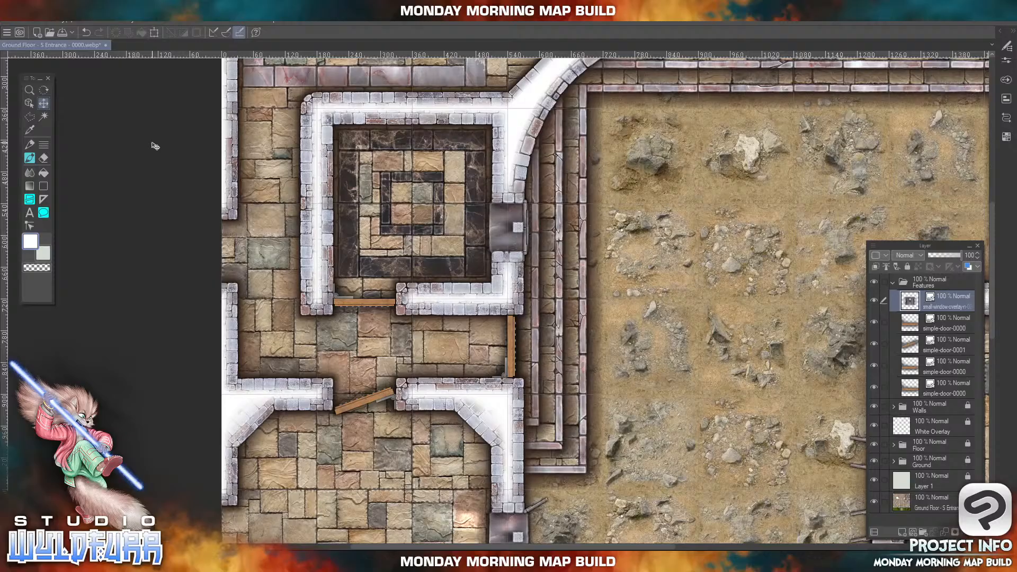
pyautogui.scroll(-5, 238, 211)
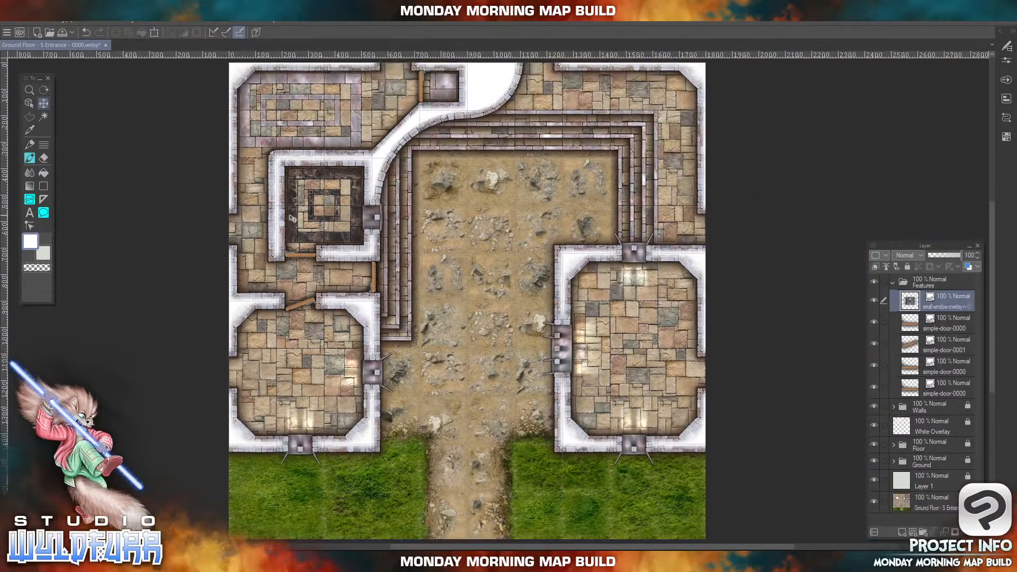